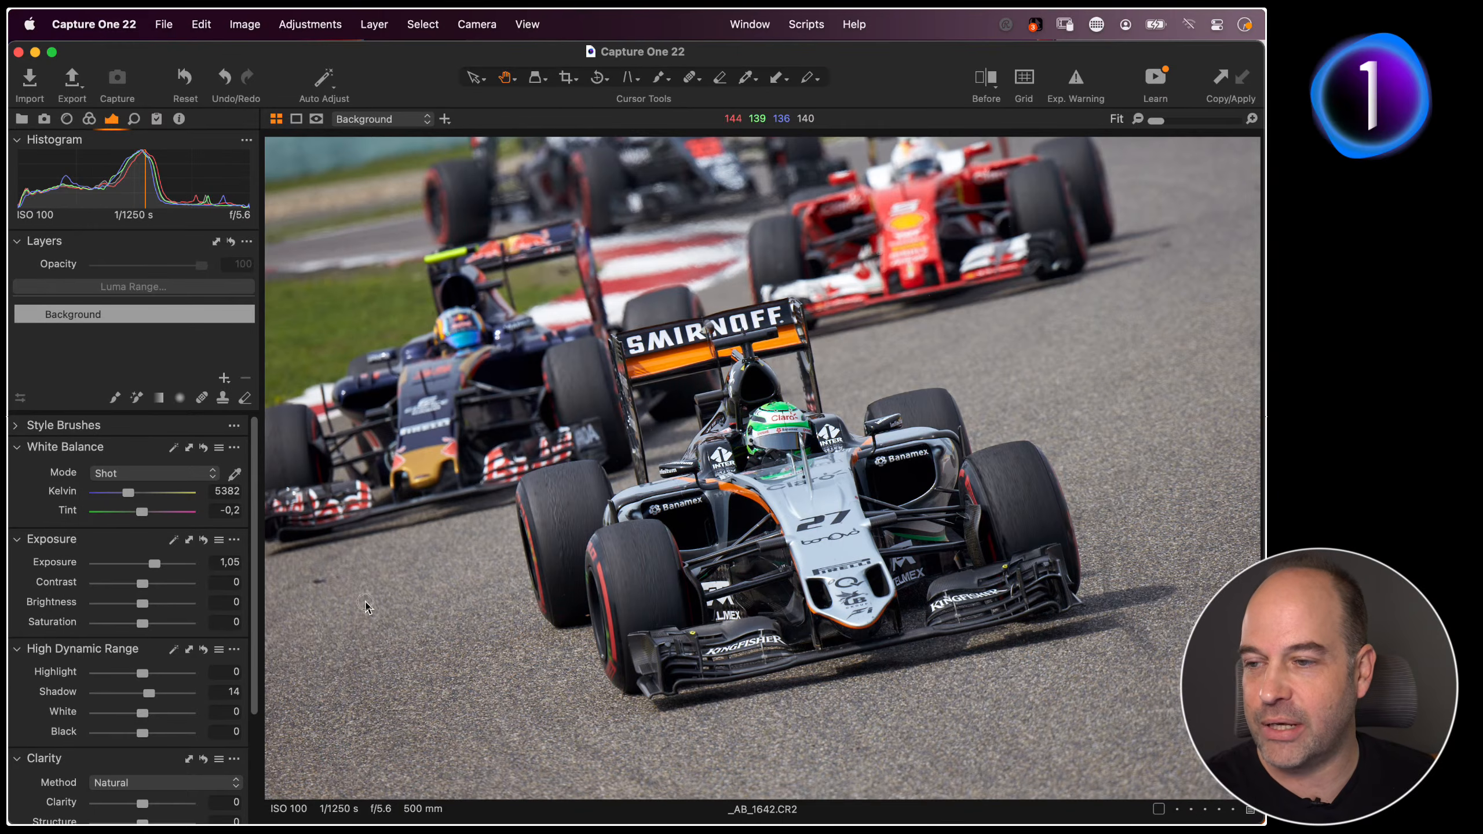
Activate the Heal brush near the dark mark on the asphalt and reduce its brush size
{"action": "key", "text": "g"}
{"action": "key", "text": "g"}
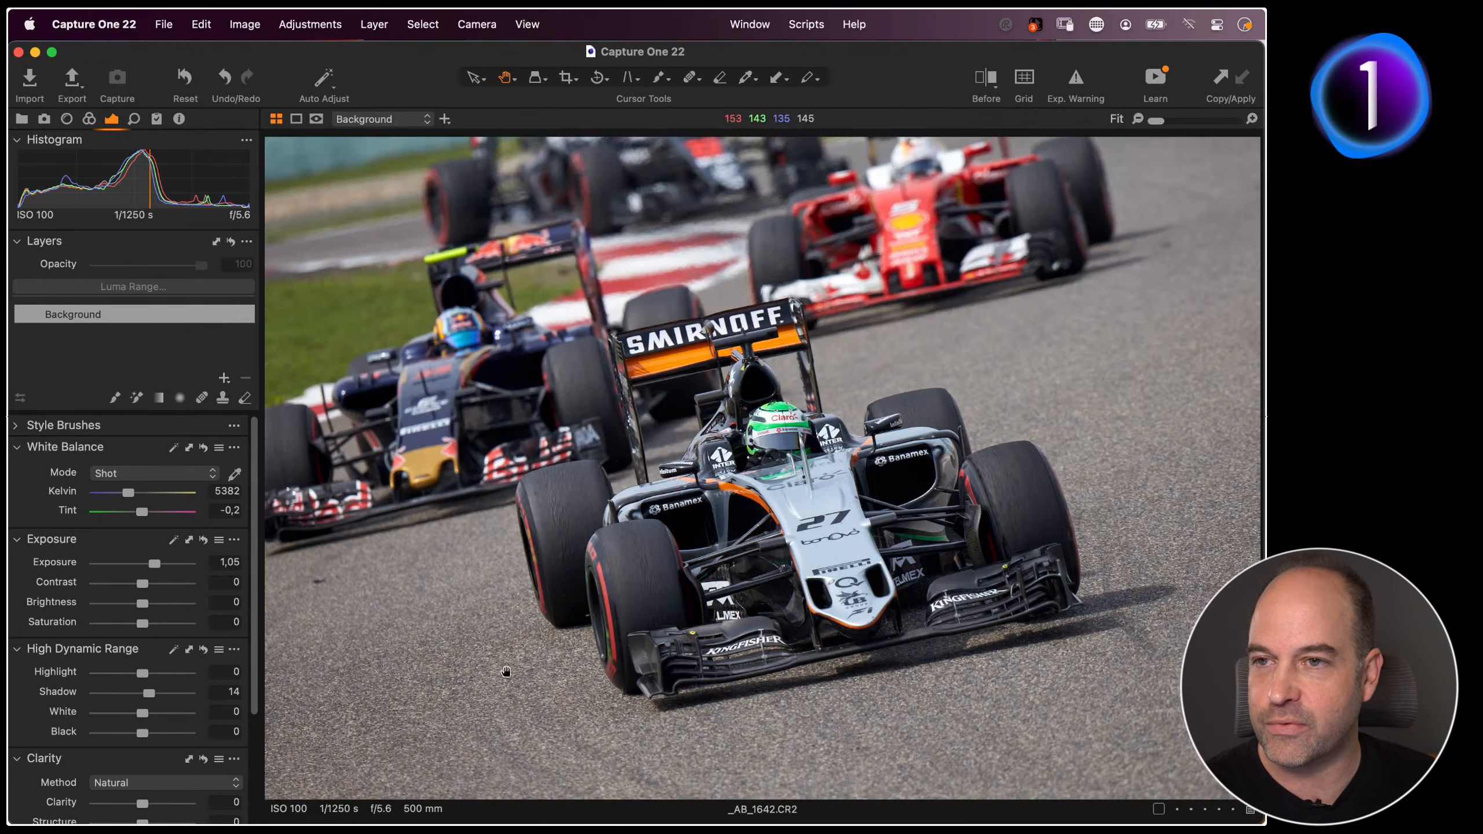
{"action": "left_click", "coordinate": [367, 625]}
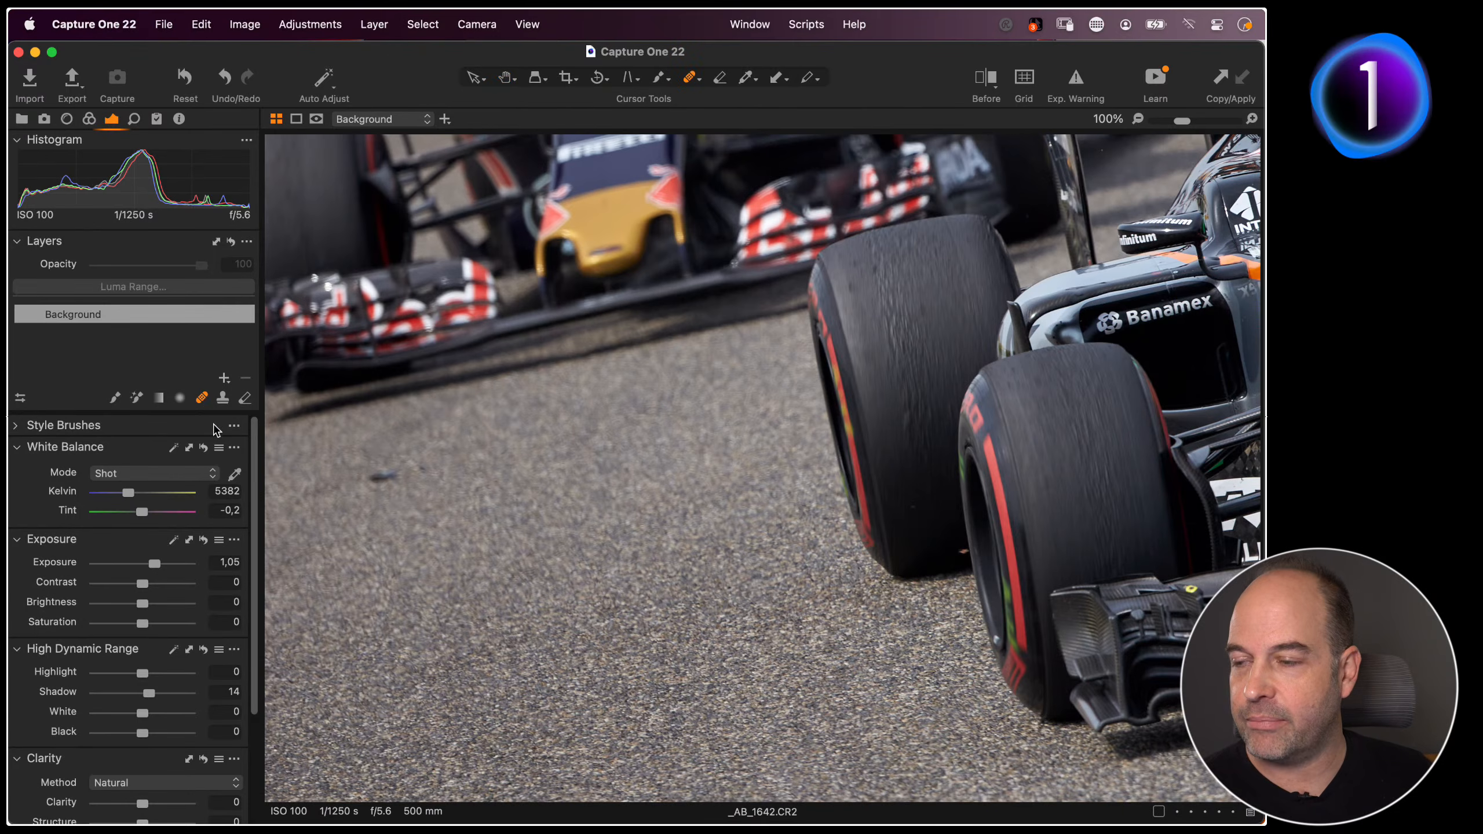
{"action": "left_click", "coordinate": [203, 399]}
{"action": "right_click", "coordinate": [607, 467]}
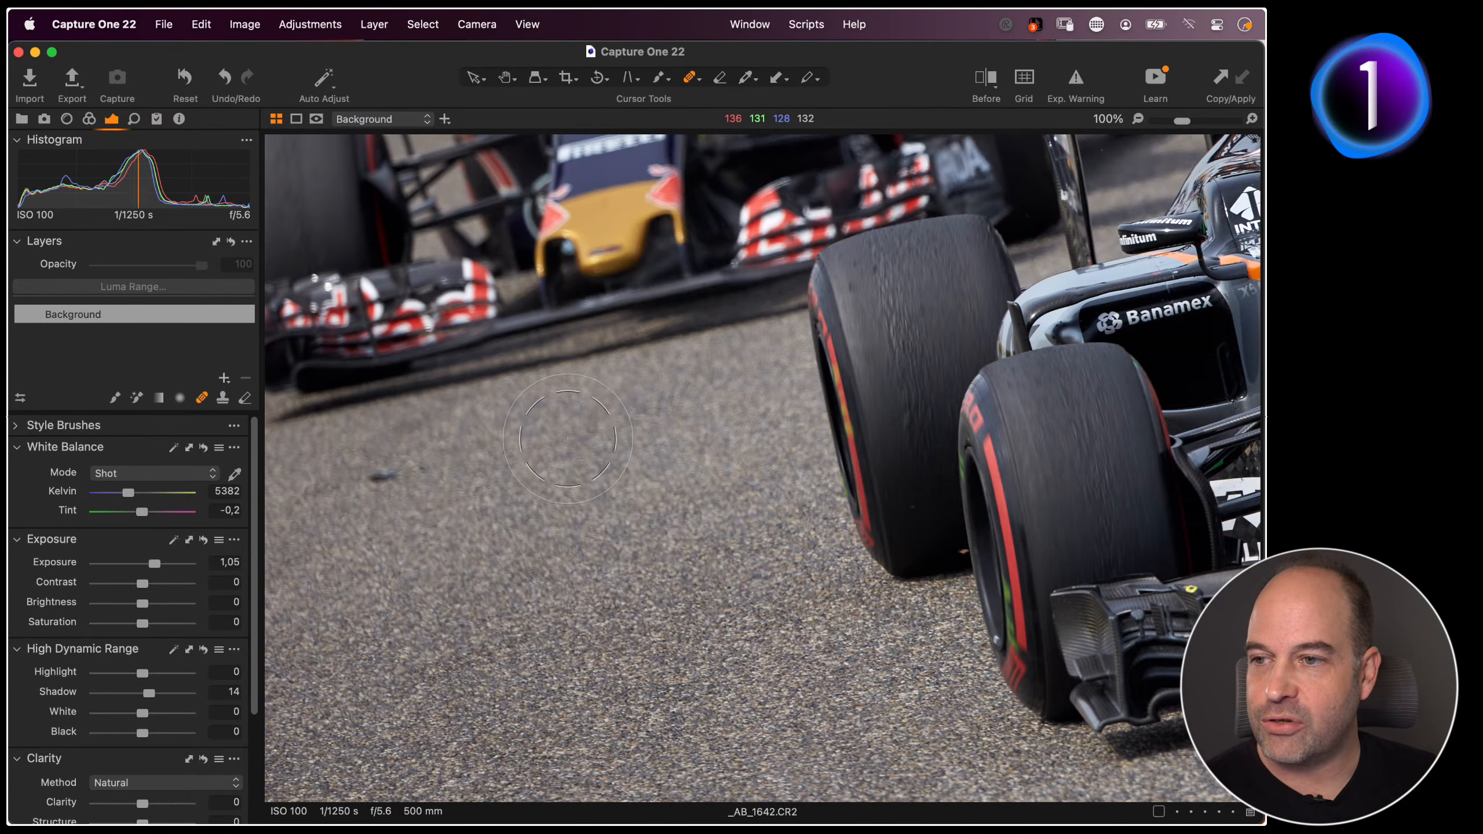
{"action": "left_click_drag", "start_coordinate": [569, 467], "coordinate": [526, 468]}
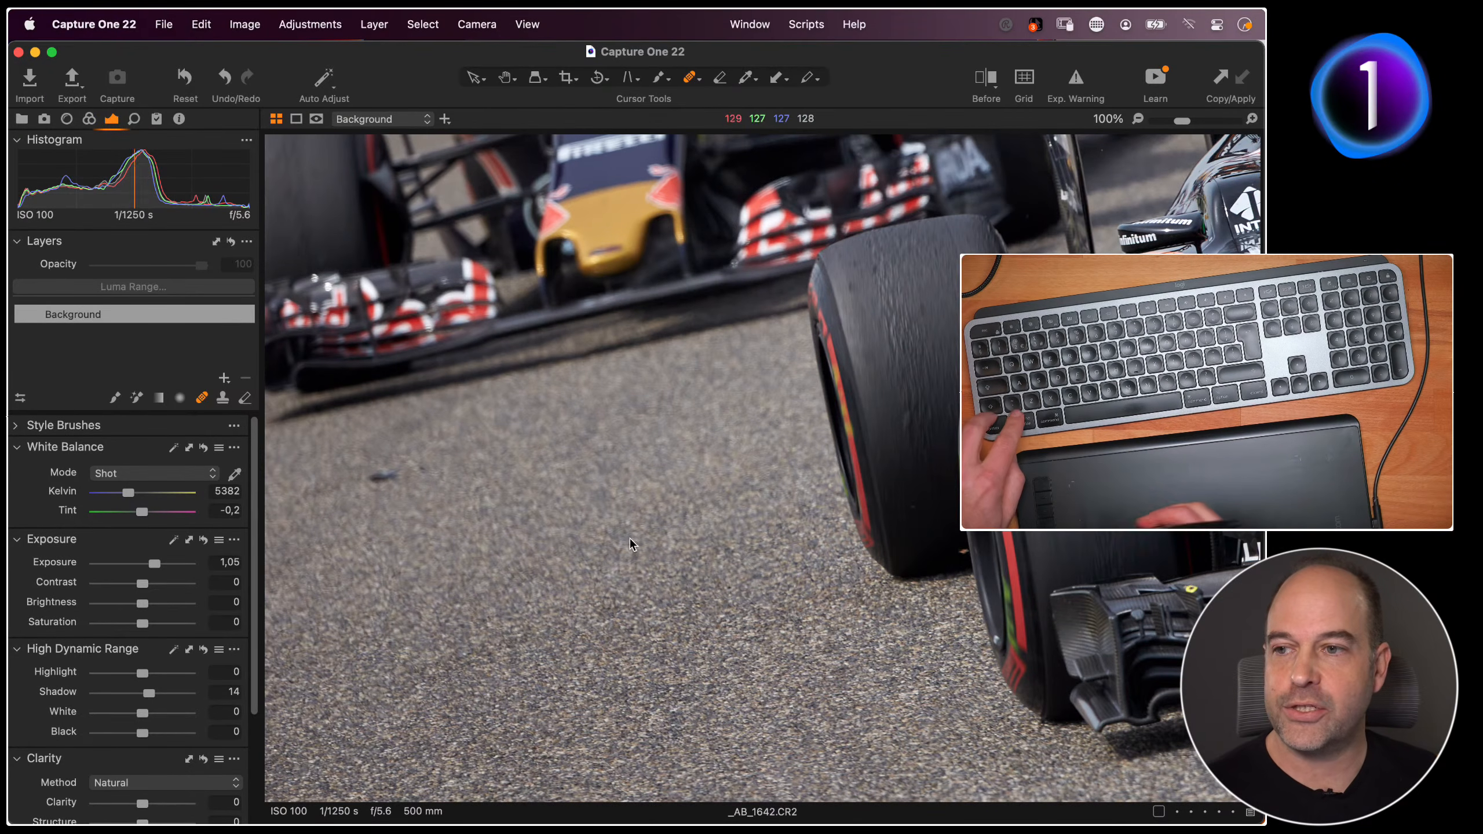
{"action": "left_click", "coordinate": [535, 517]}
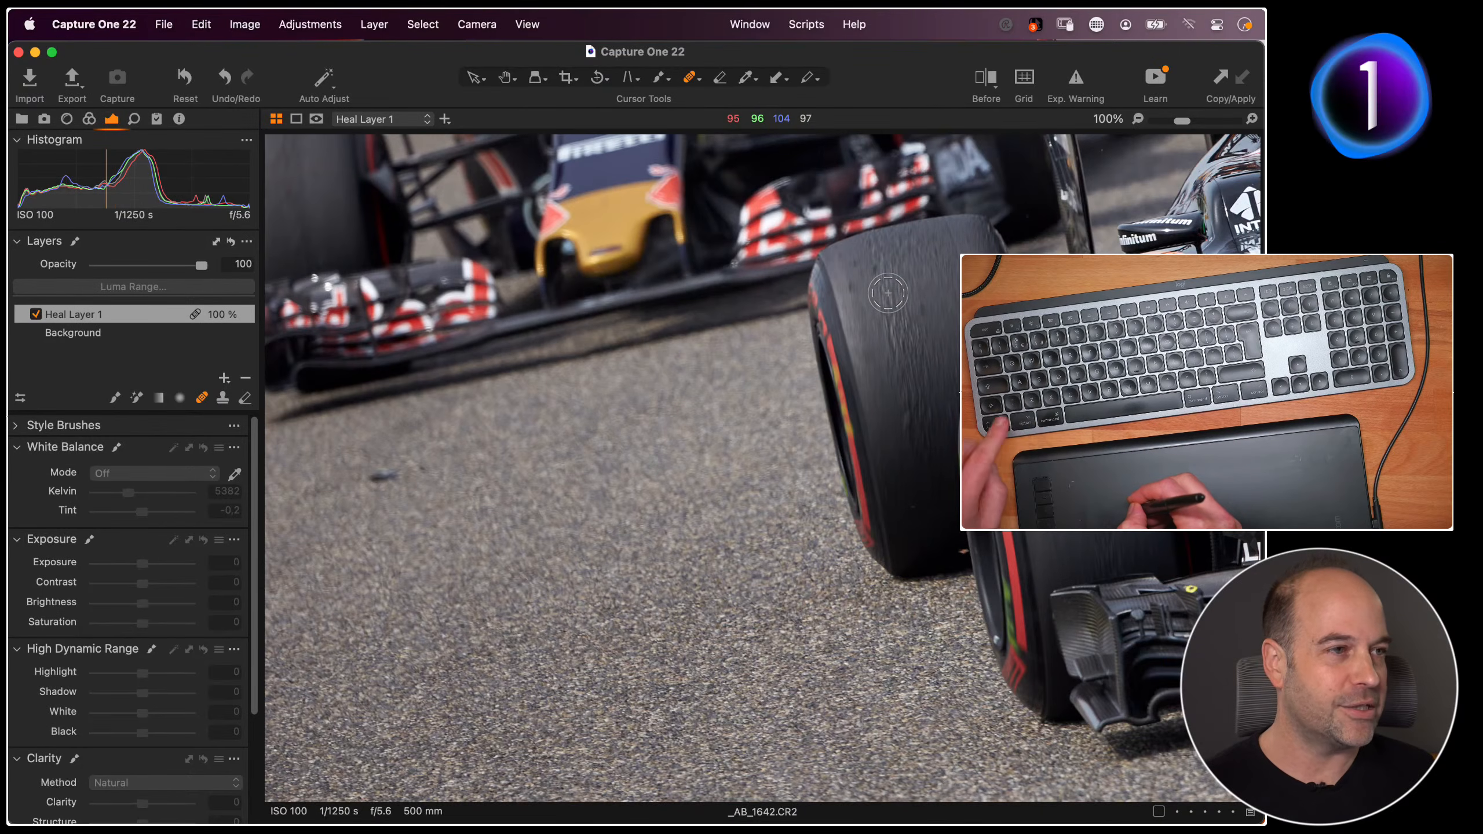
{"action": "left_click_drag", "start_coordinate": [891, 285], "coordinate": [886, 280]}
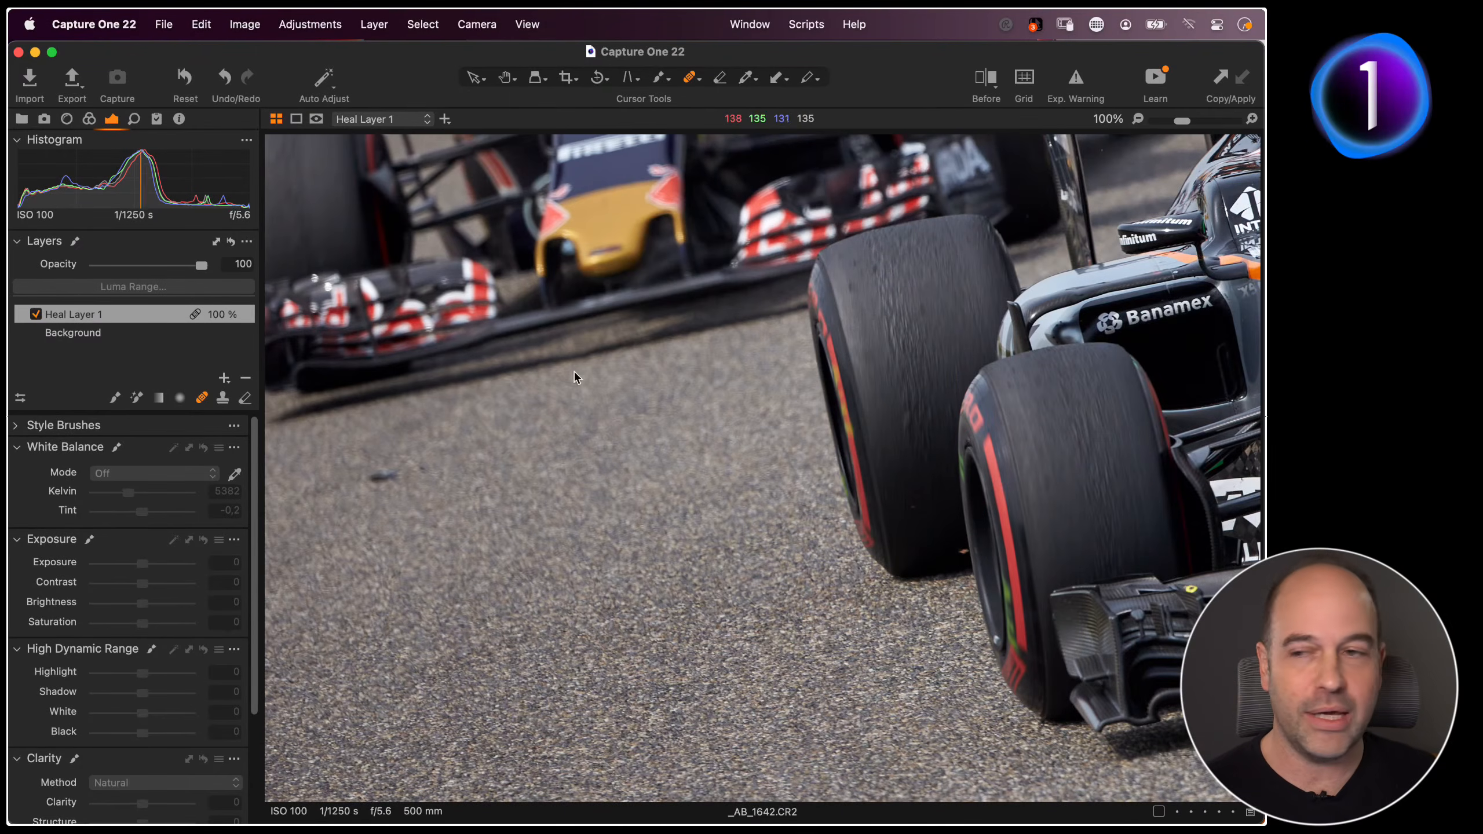
Heal the dark mark on the asphalt and reposition its source, trying the tyre before returning it to clean asphalt
{"action": "right_click", "coordinate": [477, 467]}
{"action": "left_click_drag", "start_coordinate": [477, 468], "coordinate": [392, 469]}
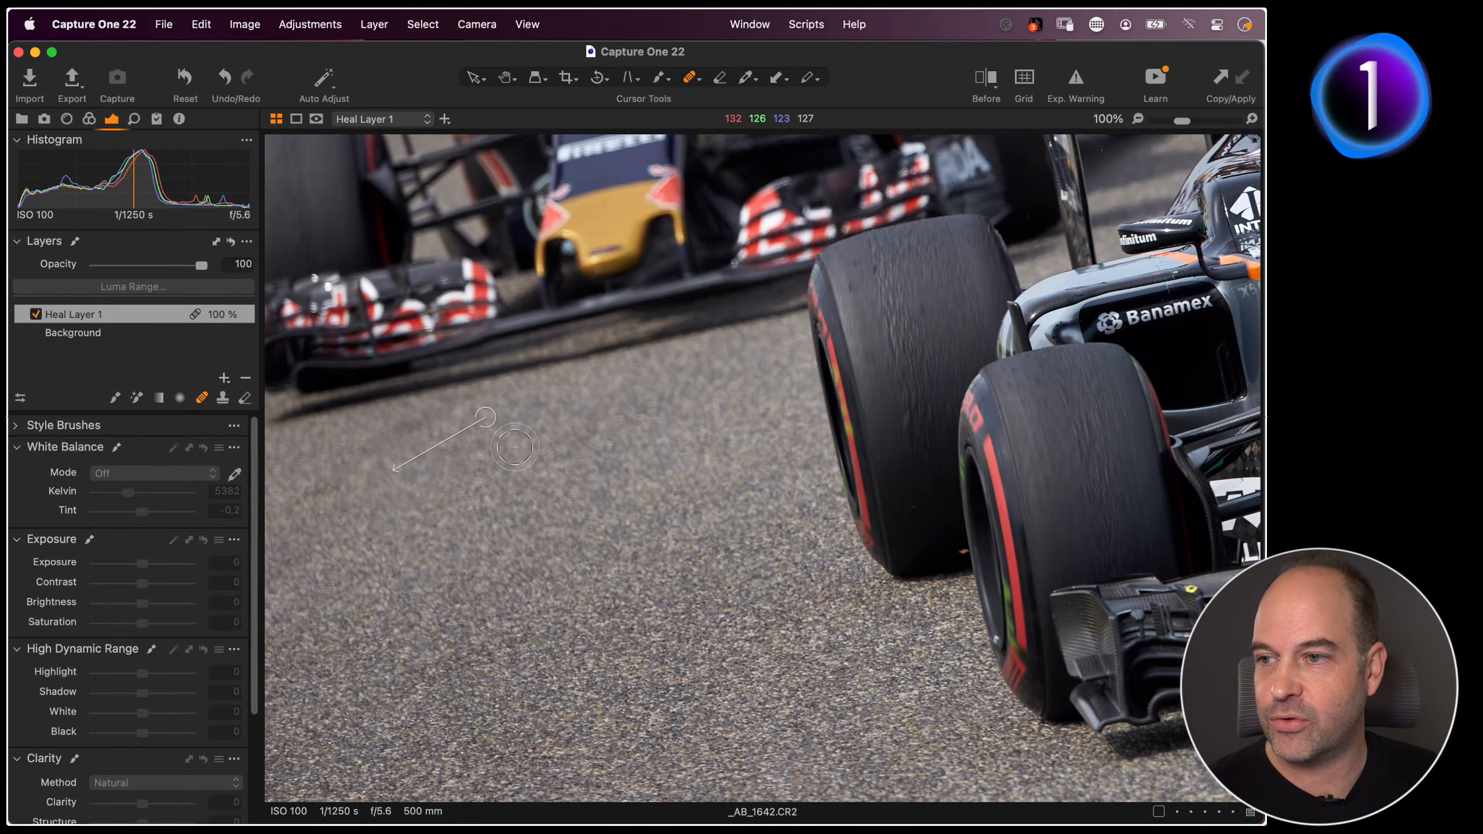
{"action": "left_click_drag", "start_coordinate": [486, 418], "coordinate": [514, 433]}
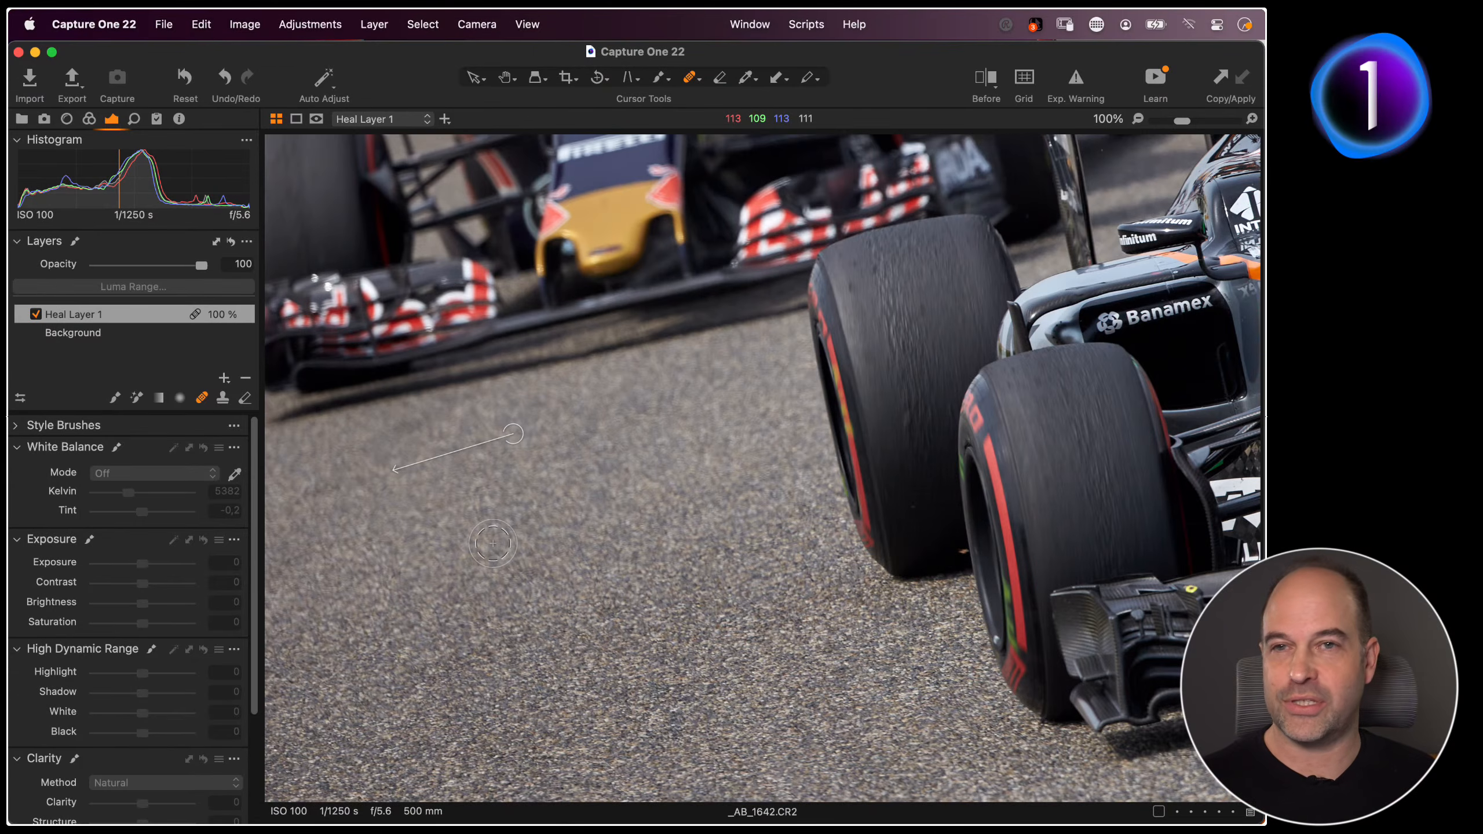
{"action": "mouse_move", "coordinate": [513, 433]}
{"action": "left_mouse_down"}
{"action": "mouse_move", "coordinate": [551, 438]}
{"action": "mouse_move", "coordinate": [950, 307]}
{"action": "mouse_move", "coordinate": [924, 318]}
{"action": "mouse_move", "coordinate": [936, 336]}
{"action": "left_mouse_up"}
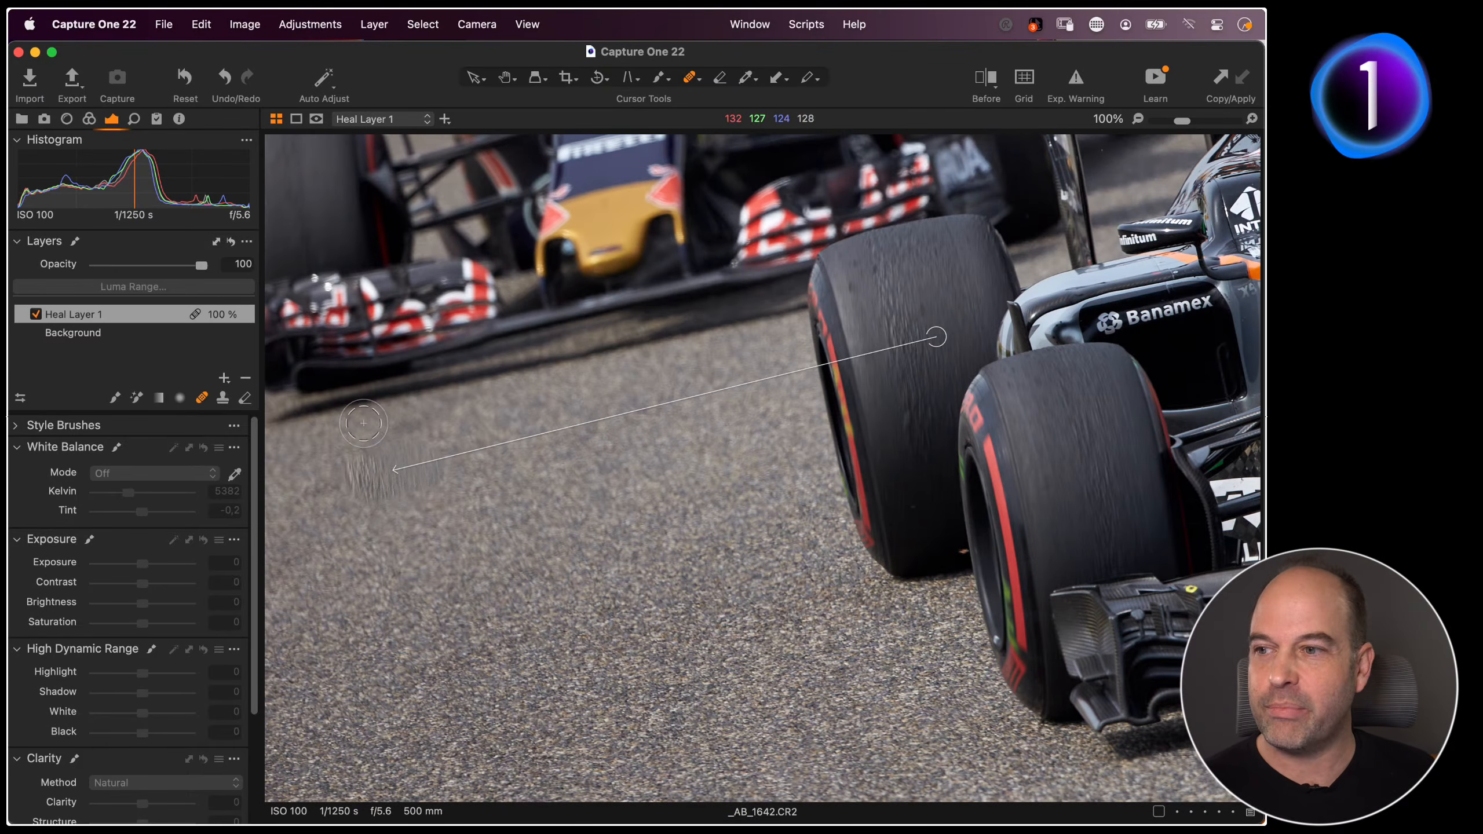
{"action": "left_click_drag", "start_coordinate": [936, 337], "coordinate": [493, 422]}
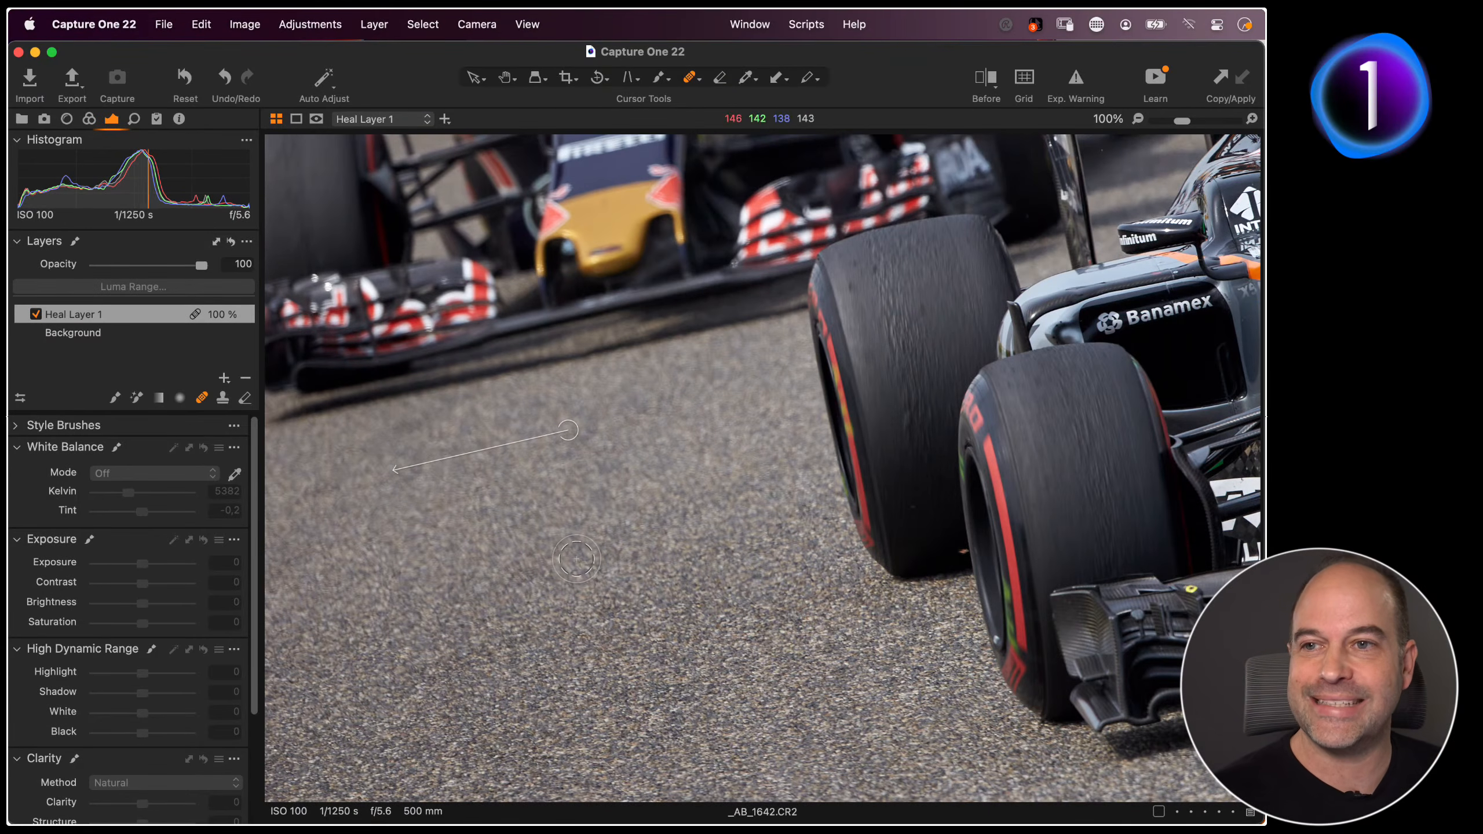
Open the image _AB_3066.CR2 from the browser
{"action": "key", "text": "alt+super+v"}
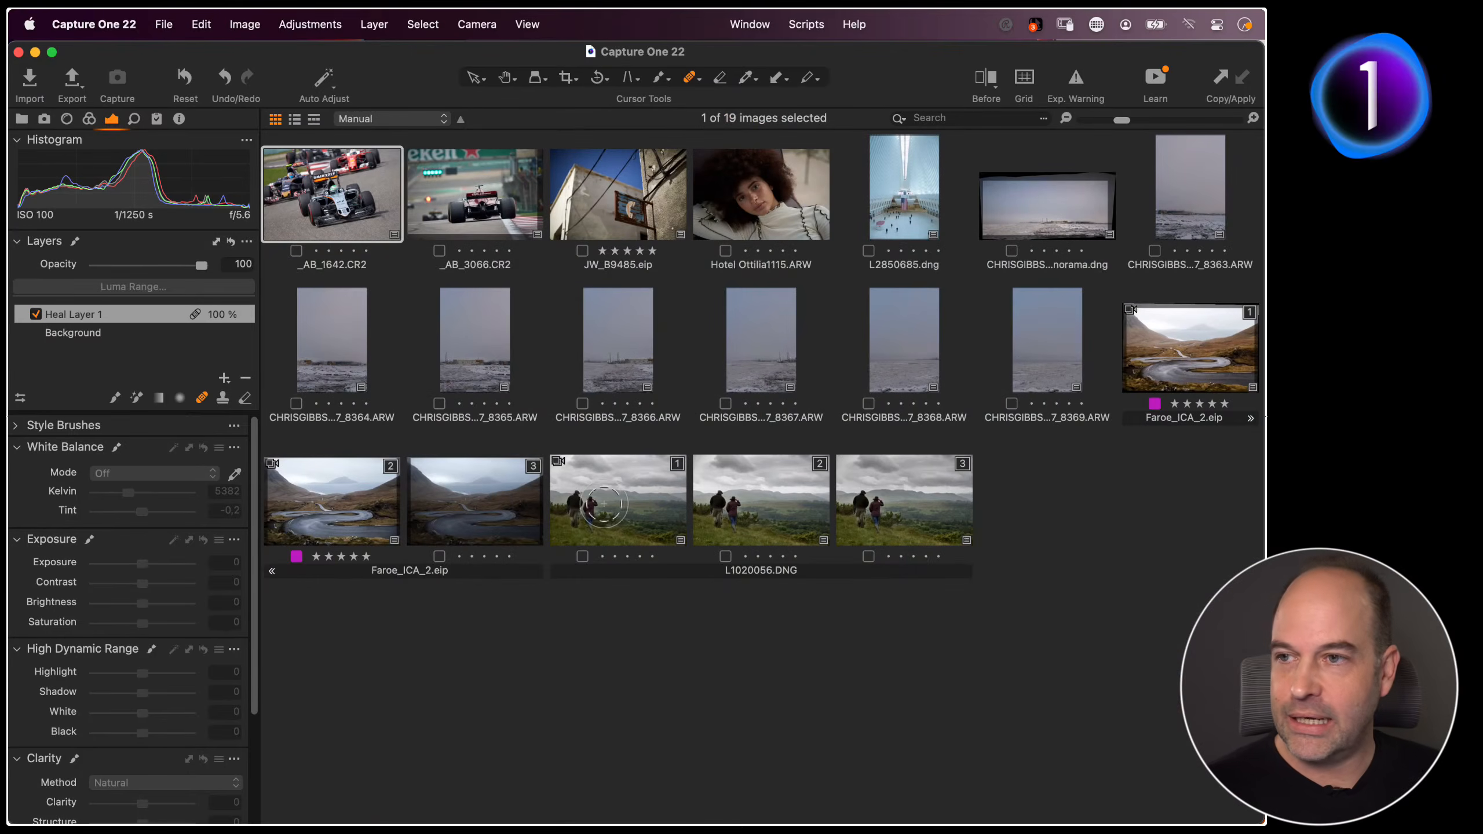
{"action": "double_click", "coordinate": [503, 202]}
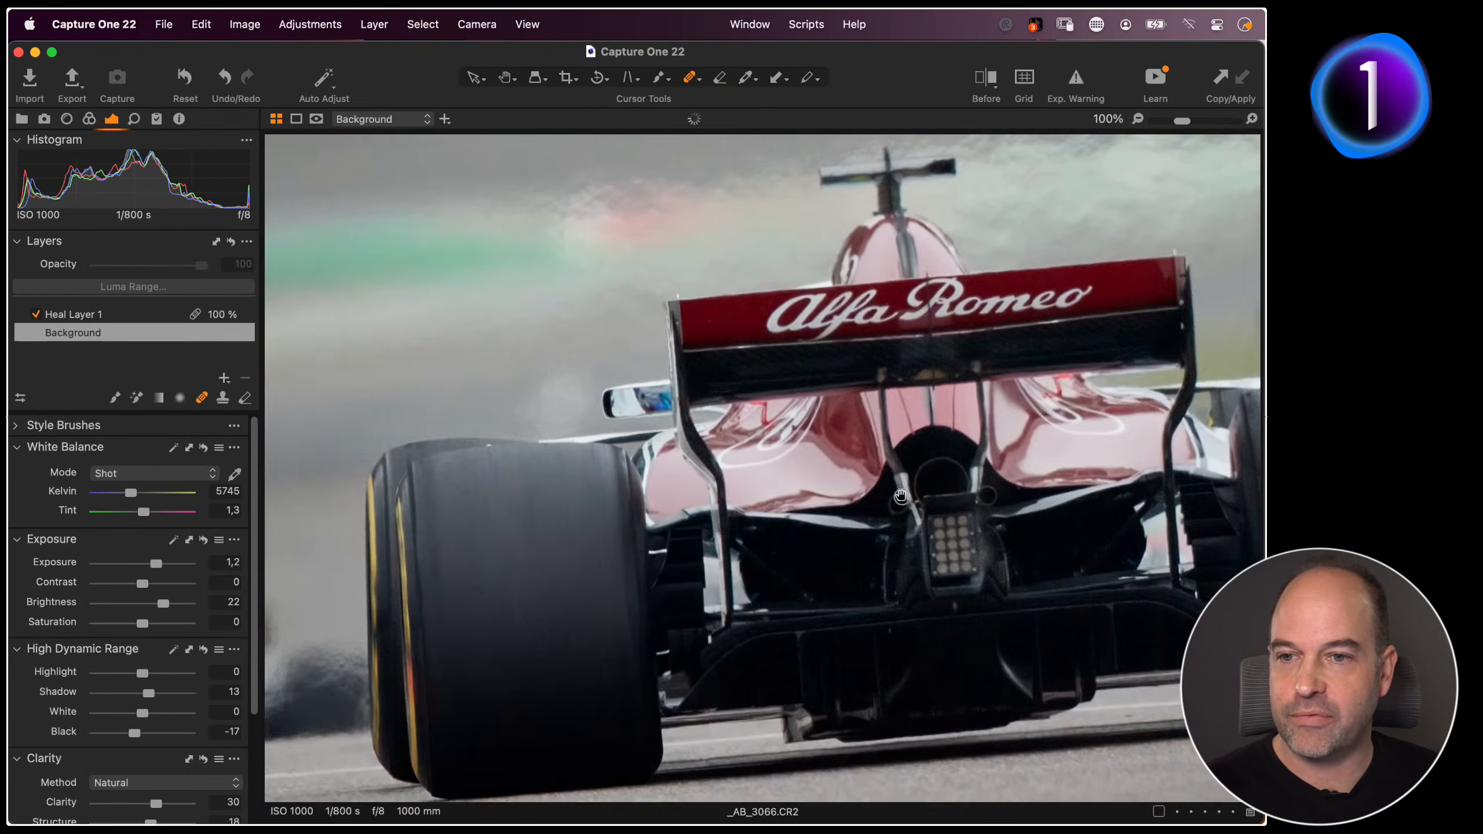
{"action": "left_click_drag", "start_coordinate": [901, 496], "coordinate": [800, 440]}
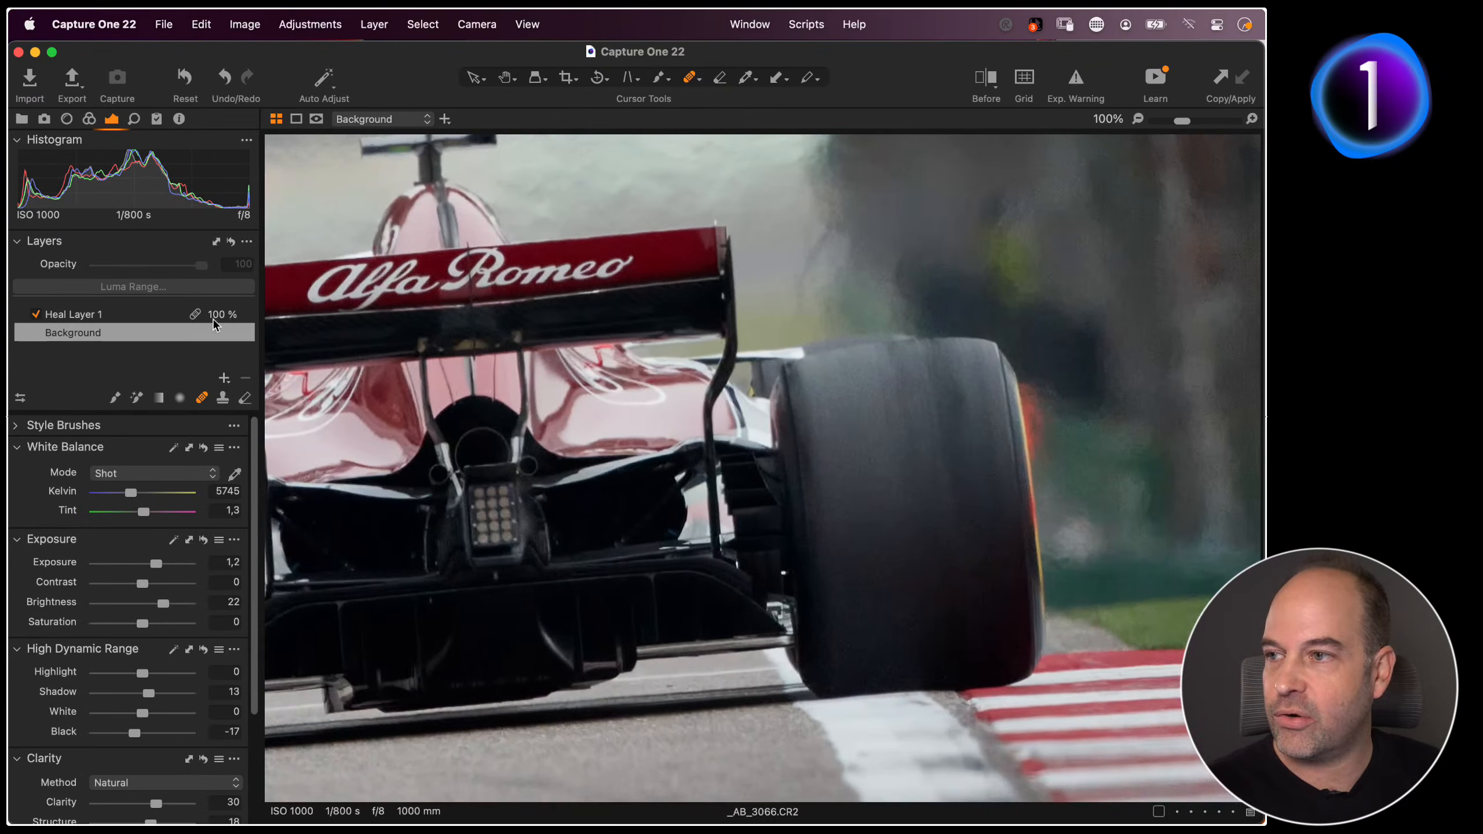
Reset the image's layers and heal two spots on the tread of the car's right rear tyre
{"action": "left_click", "coordinate": [231, 241]}
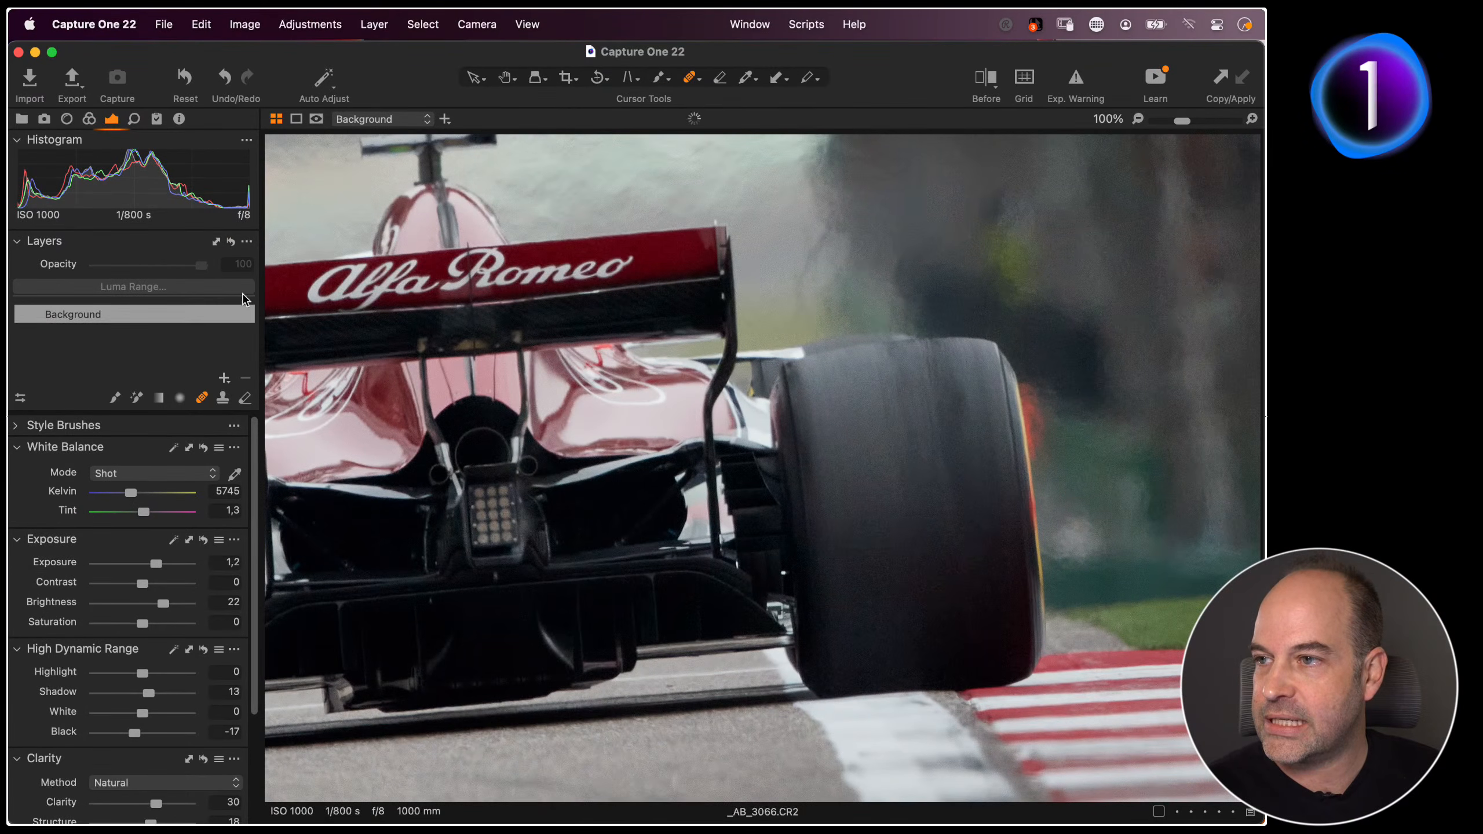
{"action": "left_click", "coordinate": [916, 466]}
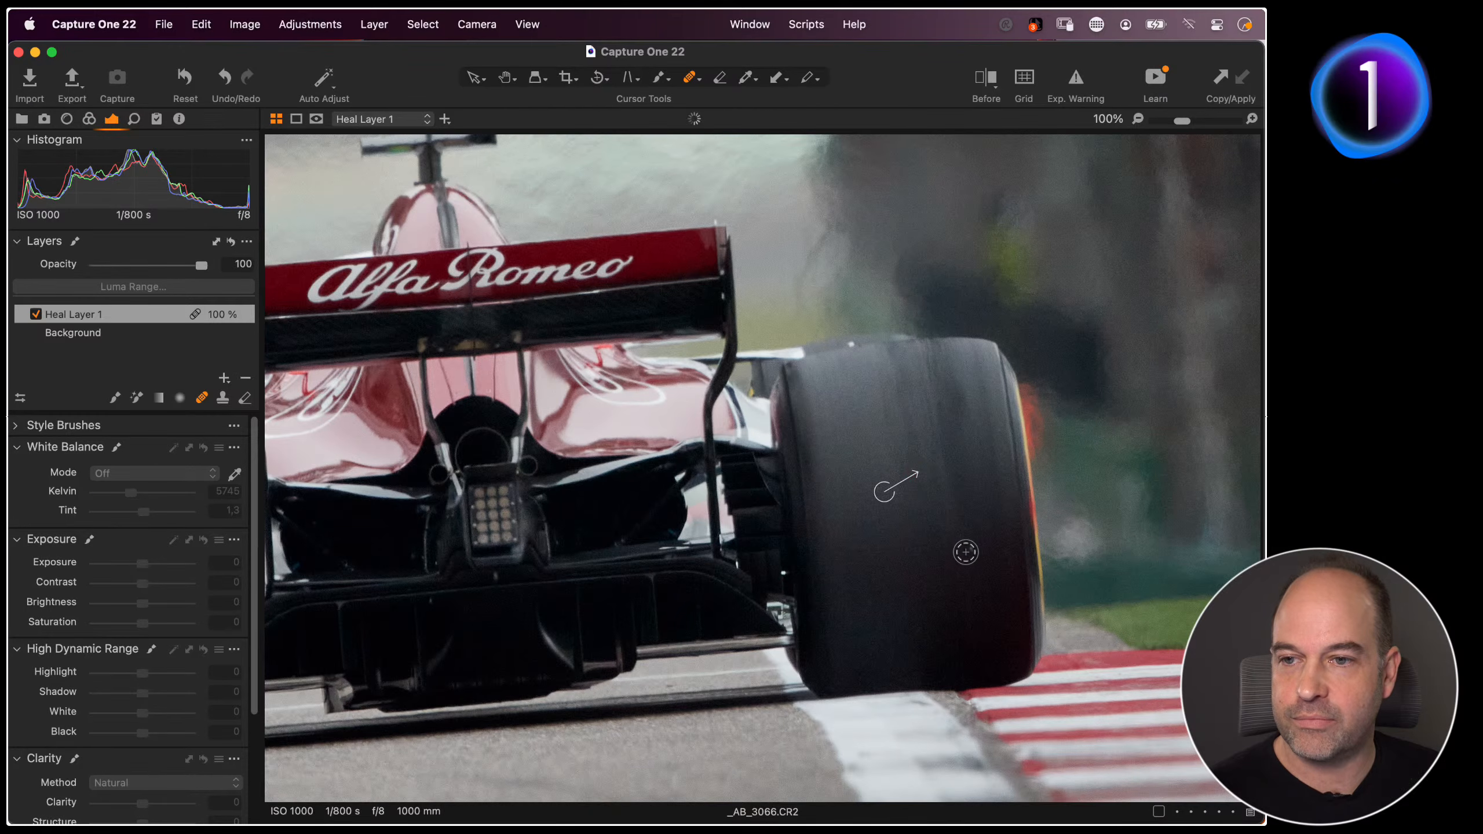
{"action": "left_click", "coordinate": [972, 550]}
Heal the bright spot on the tyre's upper edge and move its source onto the same edge, beside the spot
{"action": "key", "text": "super+plus"}
{"action": "key", "text": "super+plus"}
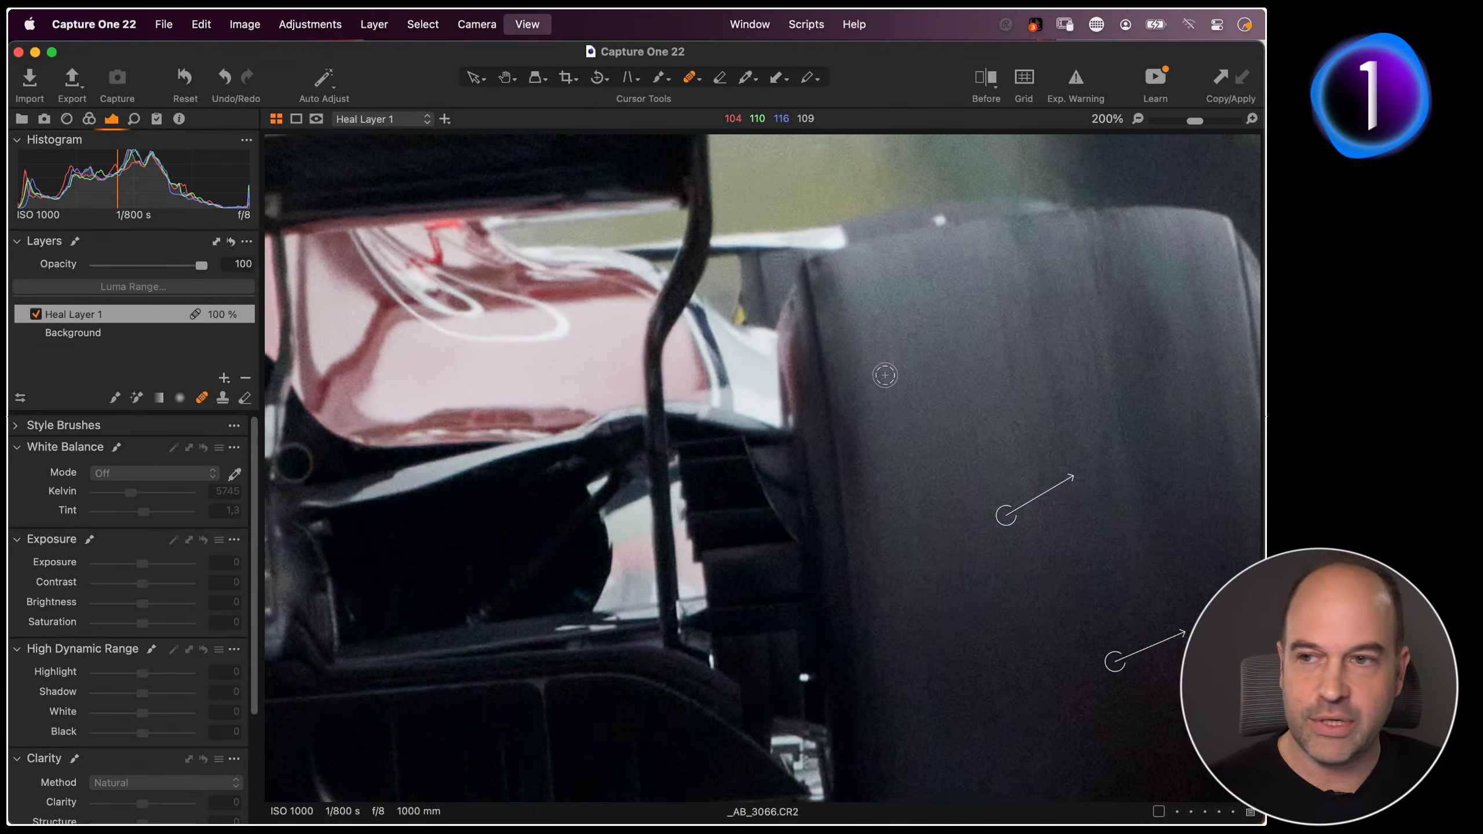
{"action": "left_click_drag", "start_coordinate": [1039, 322], "coordinate": [838, 606]}
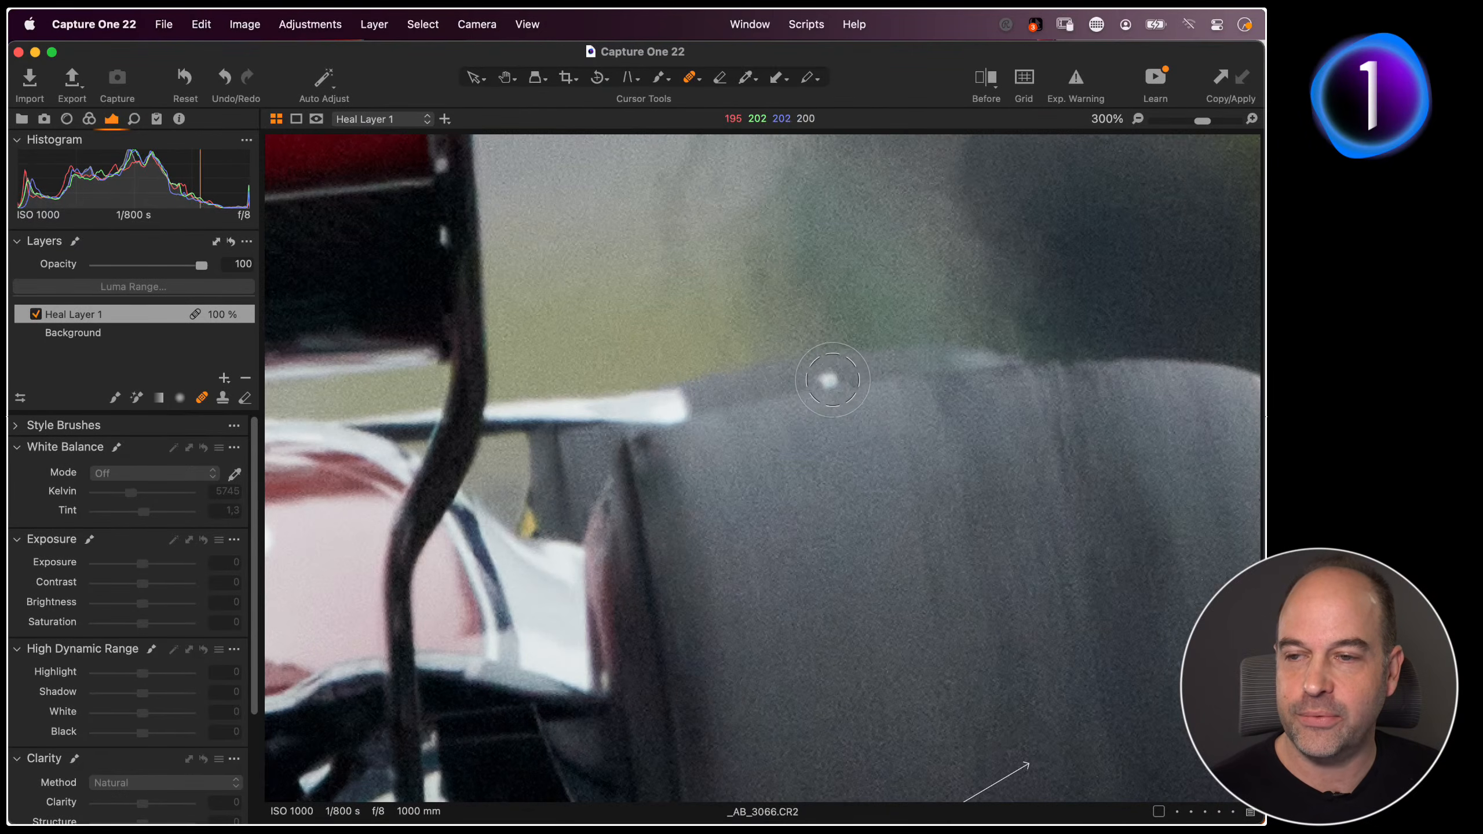
{"action": "left_click", "coordinate": [832, 379]}
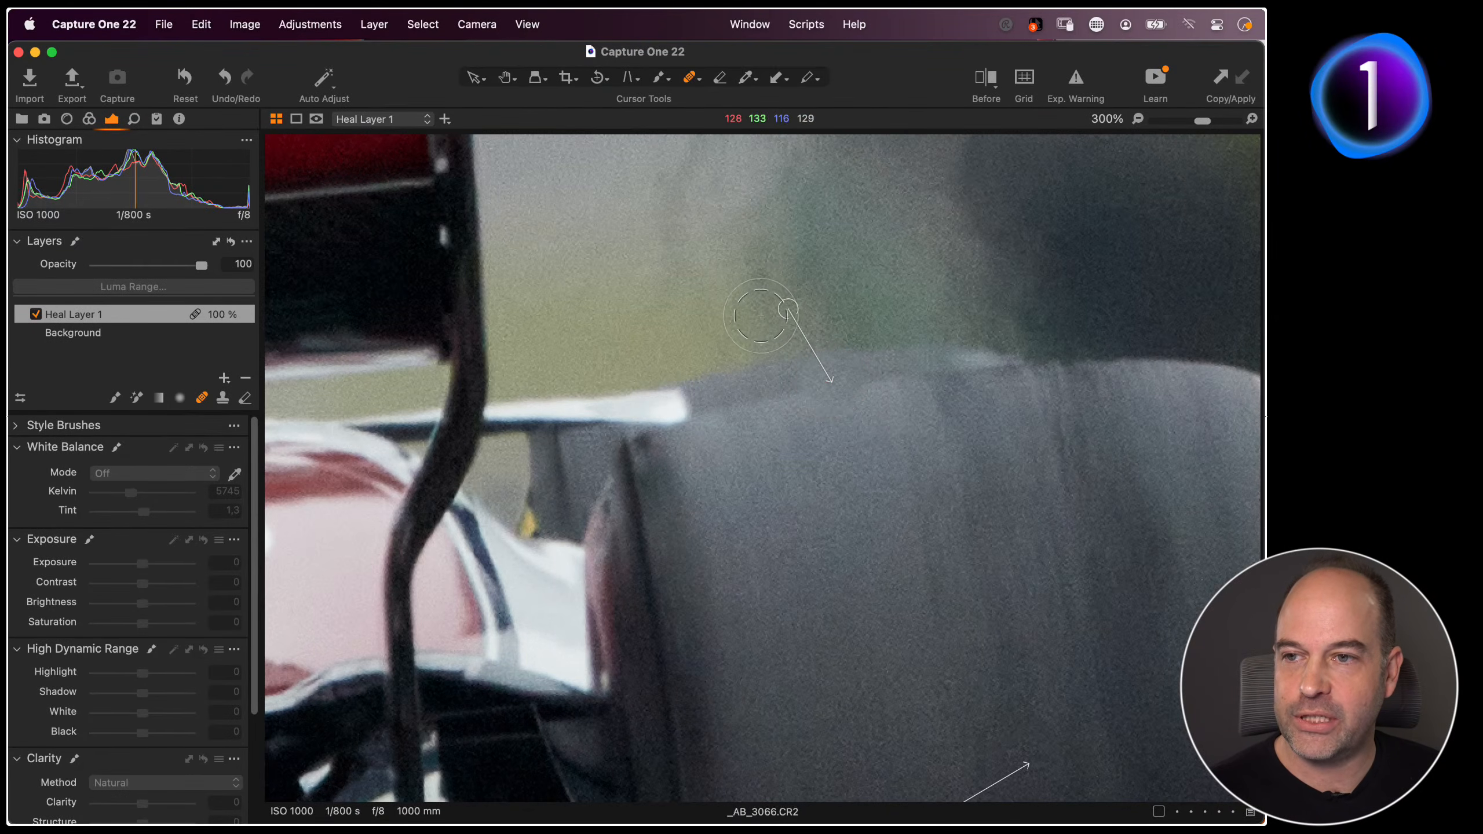
{"action": "left_click", "coordinate": [788, 308]}
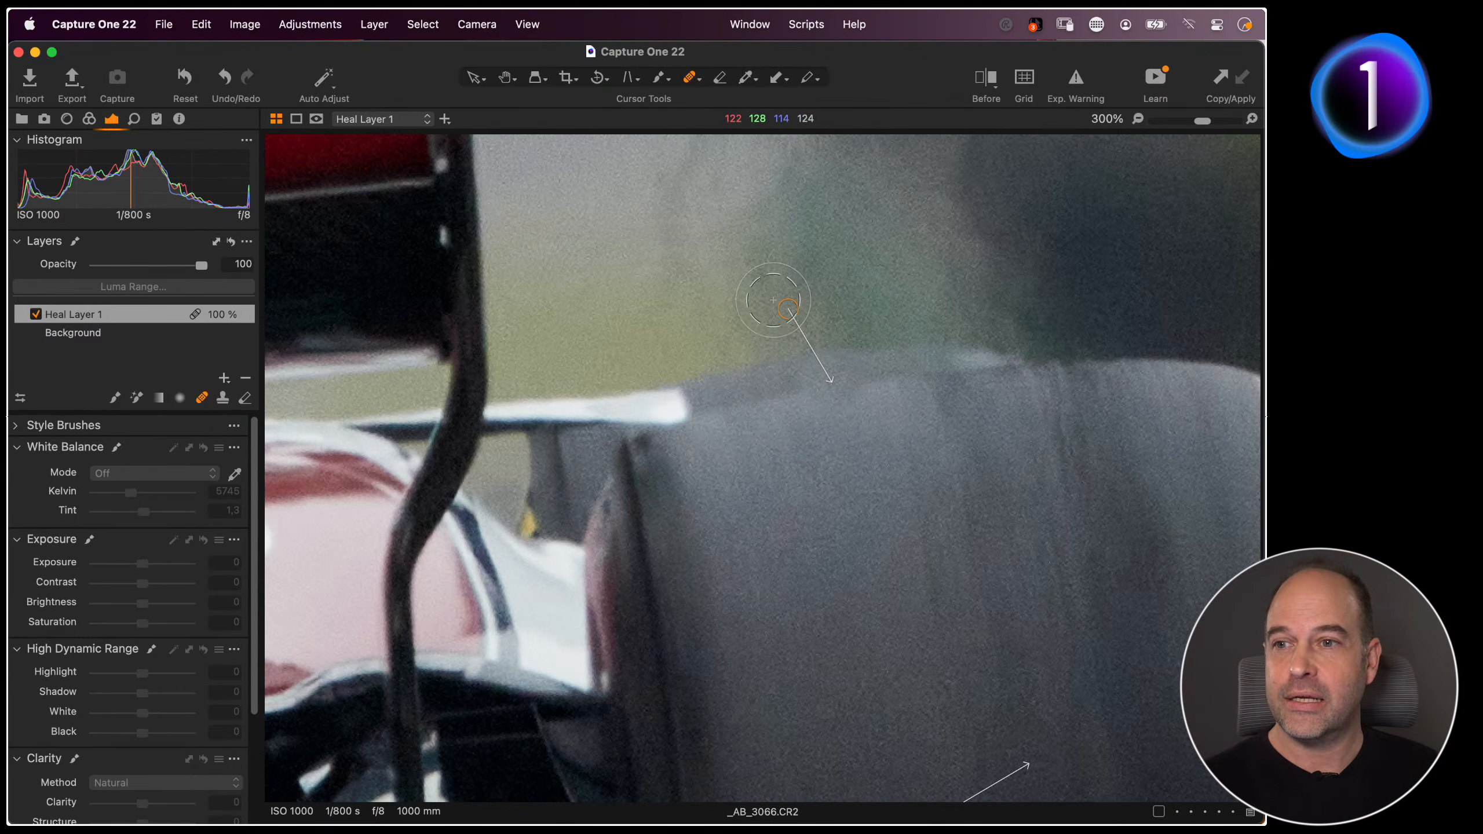
{"action": "mouse_move", "coordinate": [788, 309]}
{"action": "left_mouse_down"}
{"action": "mouse_move", "coordinate": [758, 338]}
{"action": "mouse_move", "coordinate": [821, 295]}
{"action": "mouse_move", "coordinate": [740, 364]}
{"action": "mouse_move", "coordinate": [741, 403]}
{"action": "left_mouse_up"}
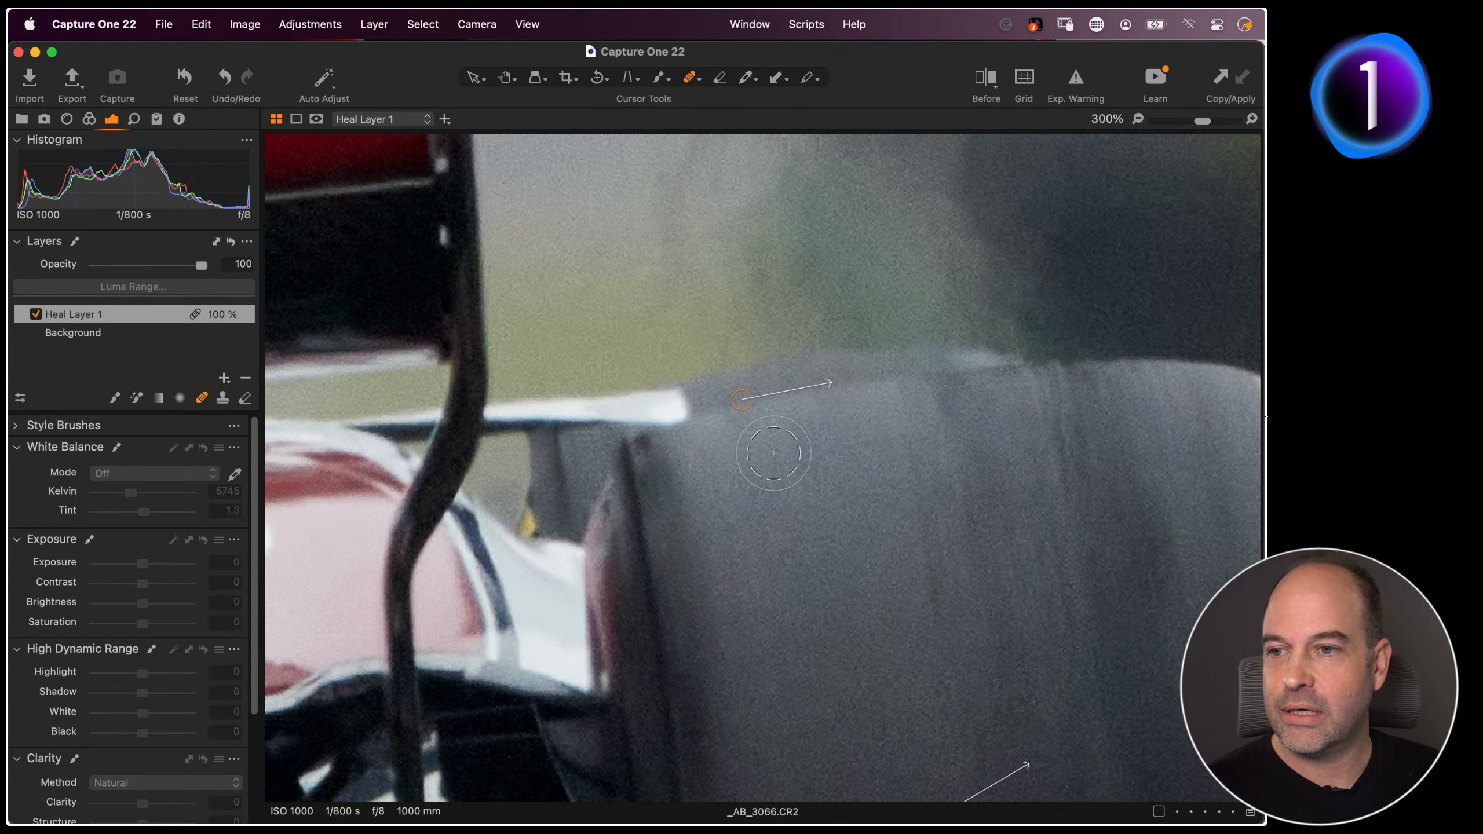
Open the image JW_B9485.eip and fit the whole photo in the viewer
{"action": "key", "text": "g"}
{"action": "left_click", "coordinate": [637, 212]}
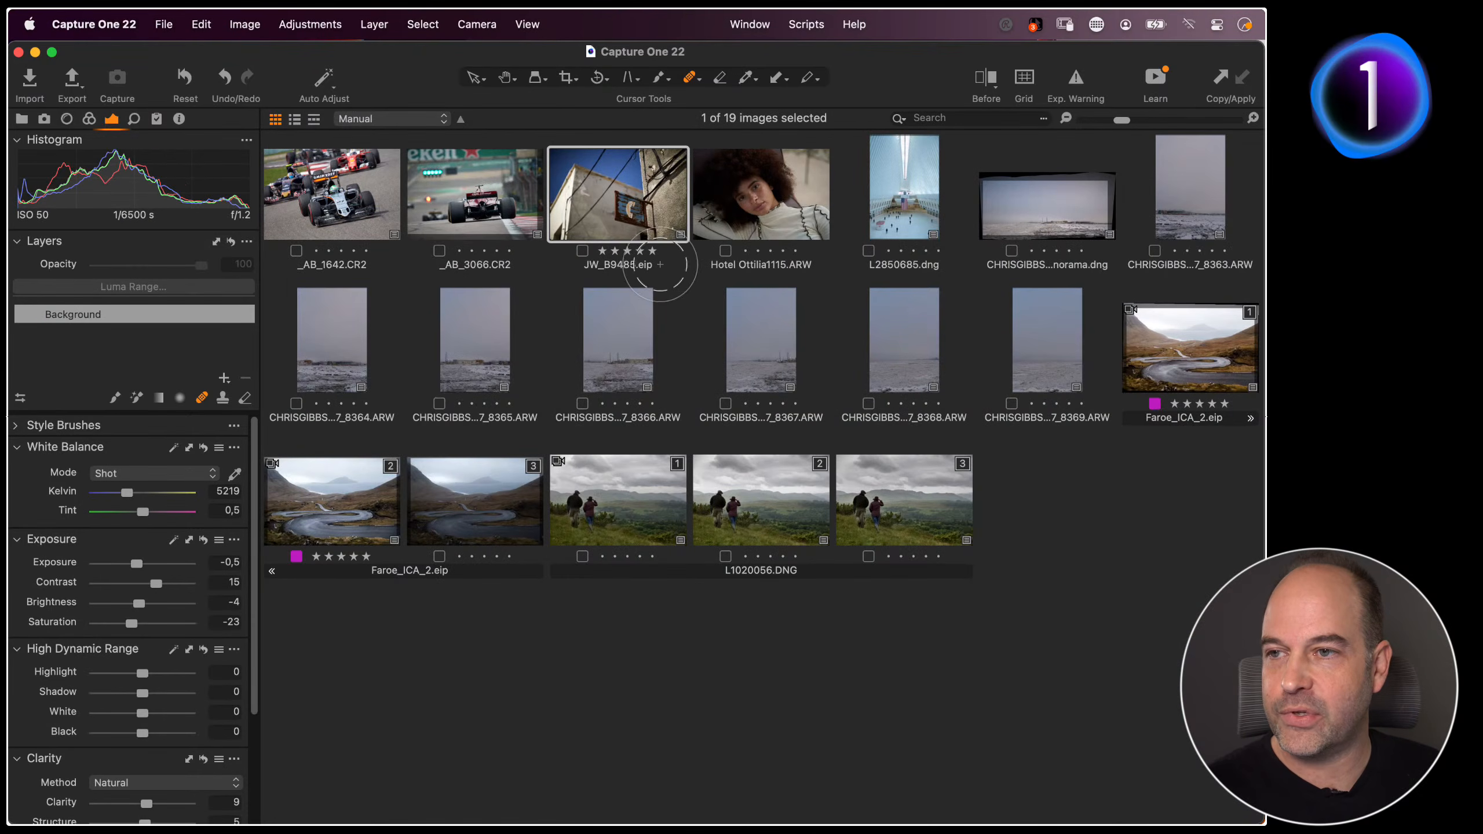
{"action": "key", "text": "g"}
{"action": "key", "text": "h"}
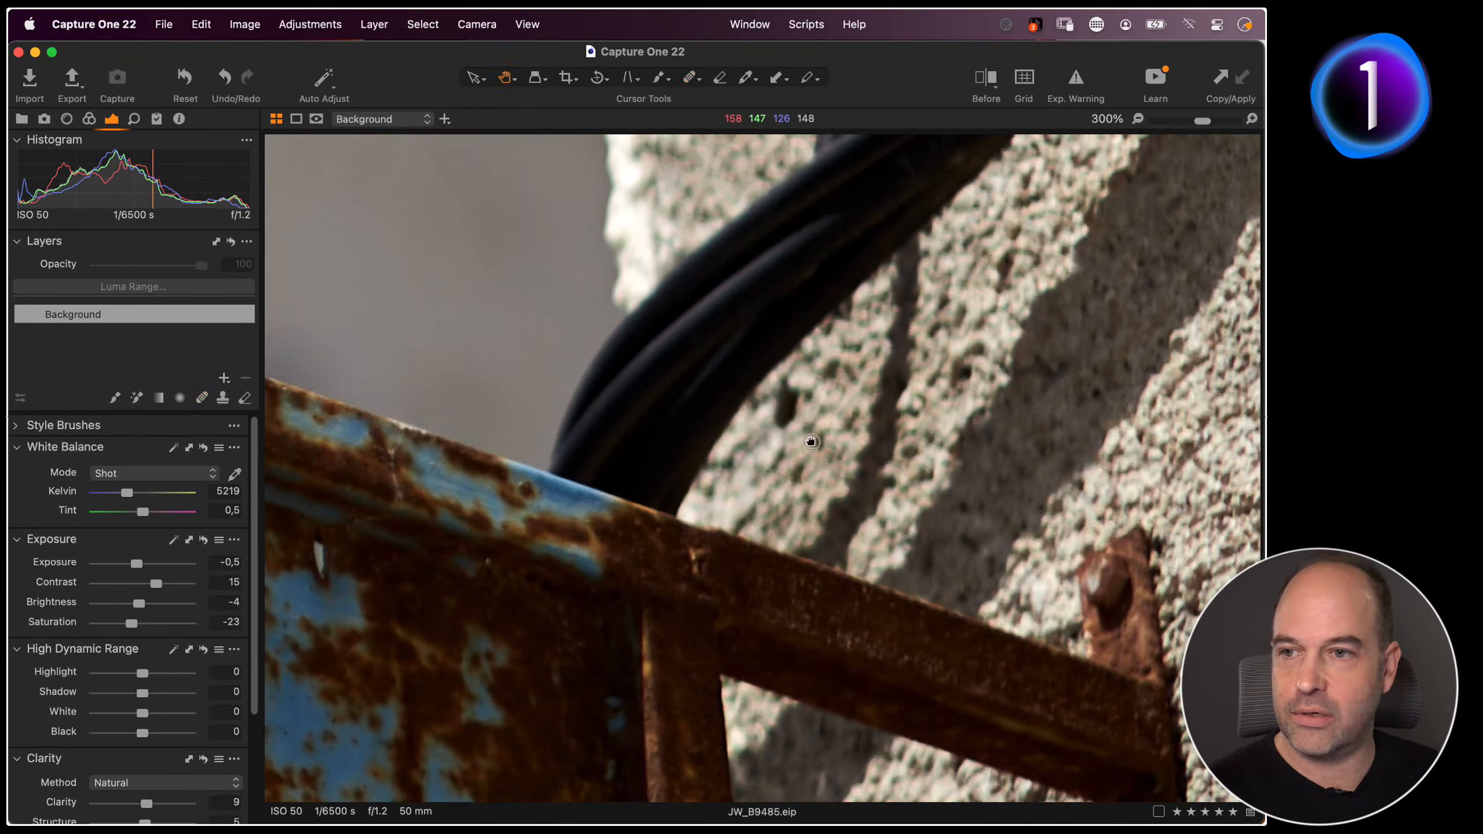
{"action": "double_click", "coordinate": [811, 441]}
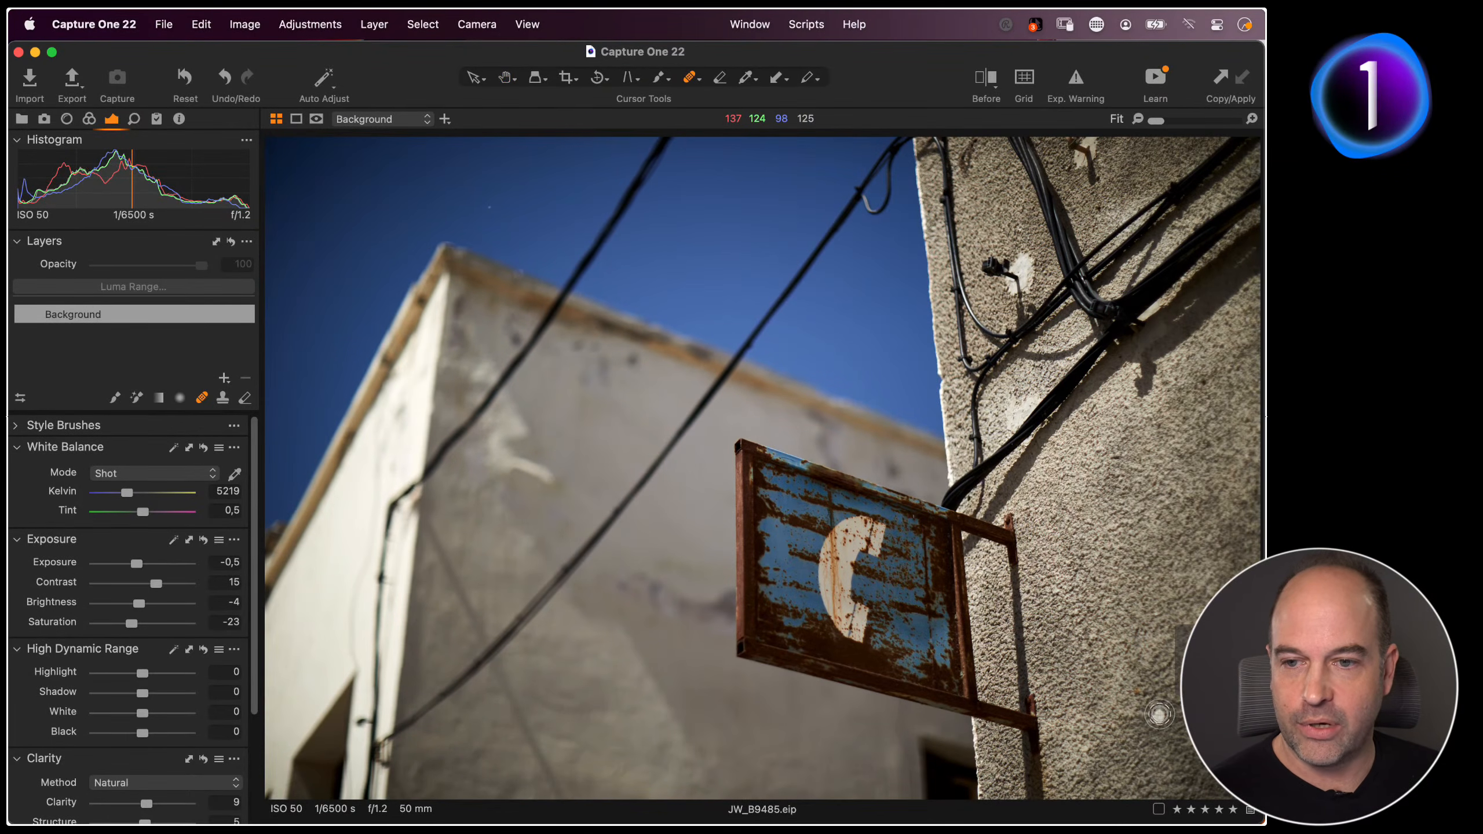
Heal the mark on the rough wall below the sign, relocating its source on the wall, and heal the speck in the blue sky
{"action": "left_click", "coordinate": [1159, 715]}
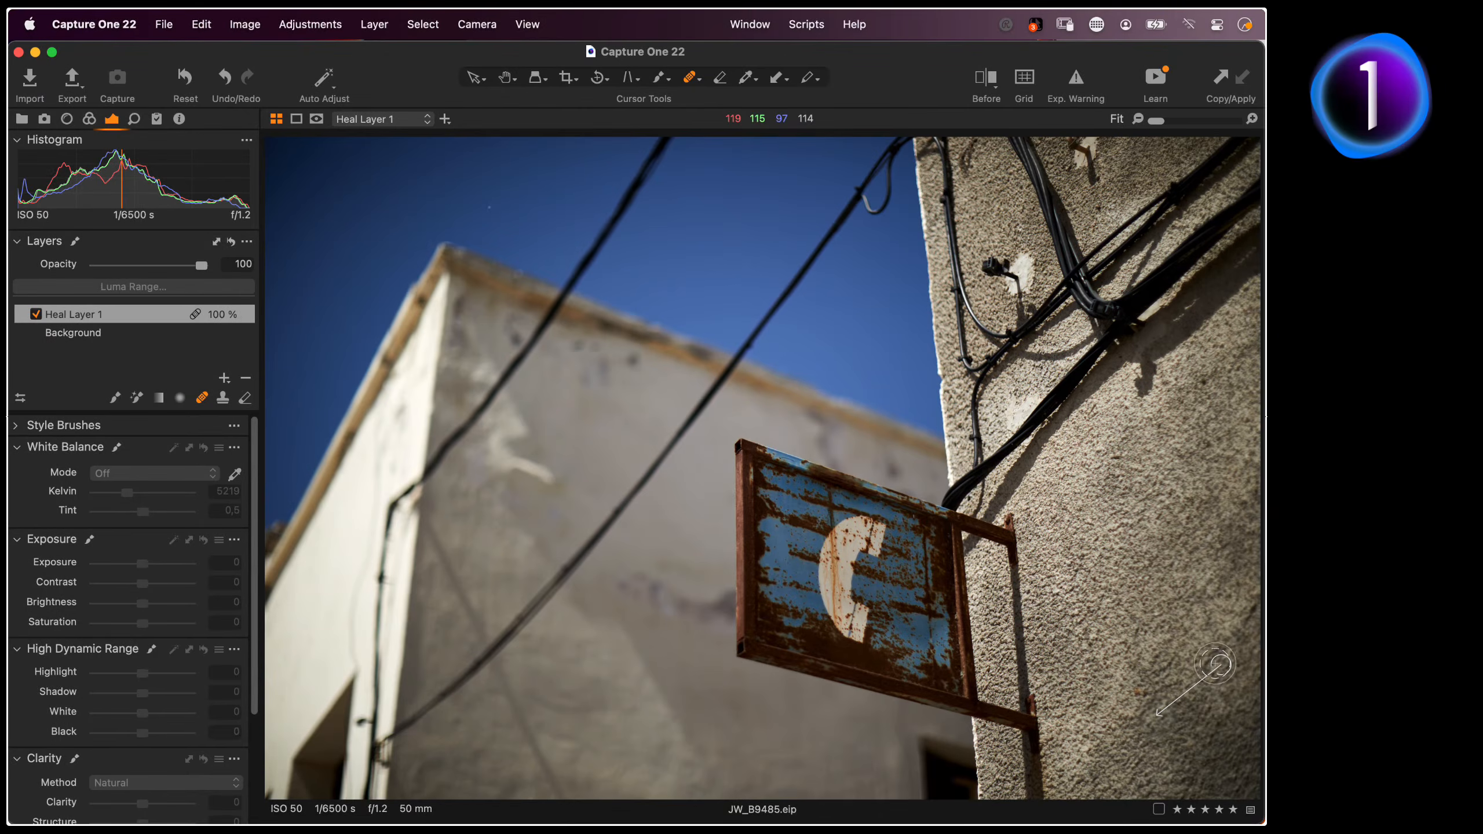
{"action": "left_click_drag", "start_coordinate": [1222, 665], "coordinate": [1113, 706]}
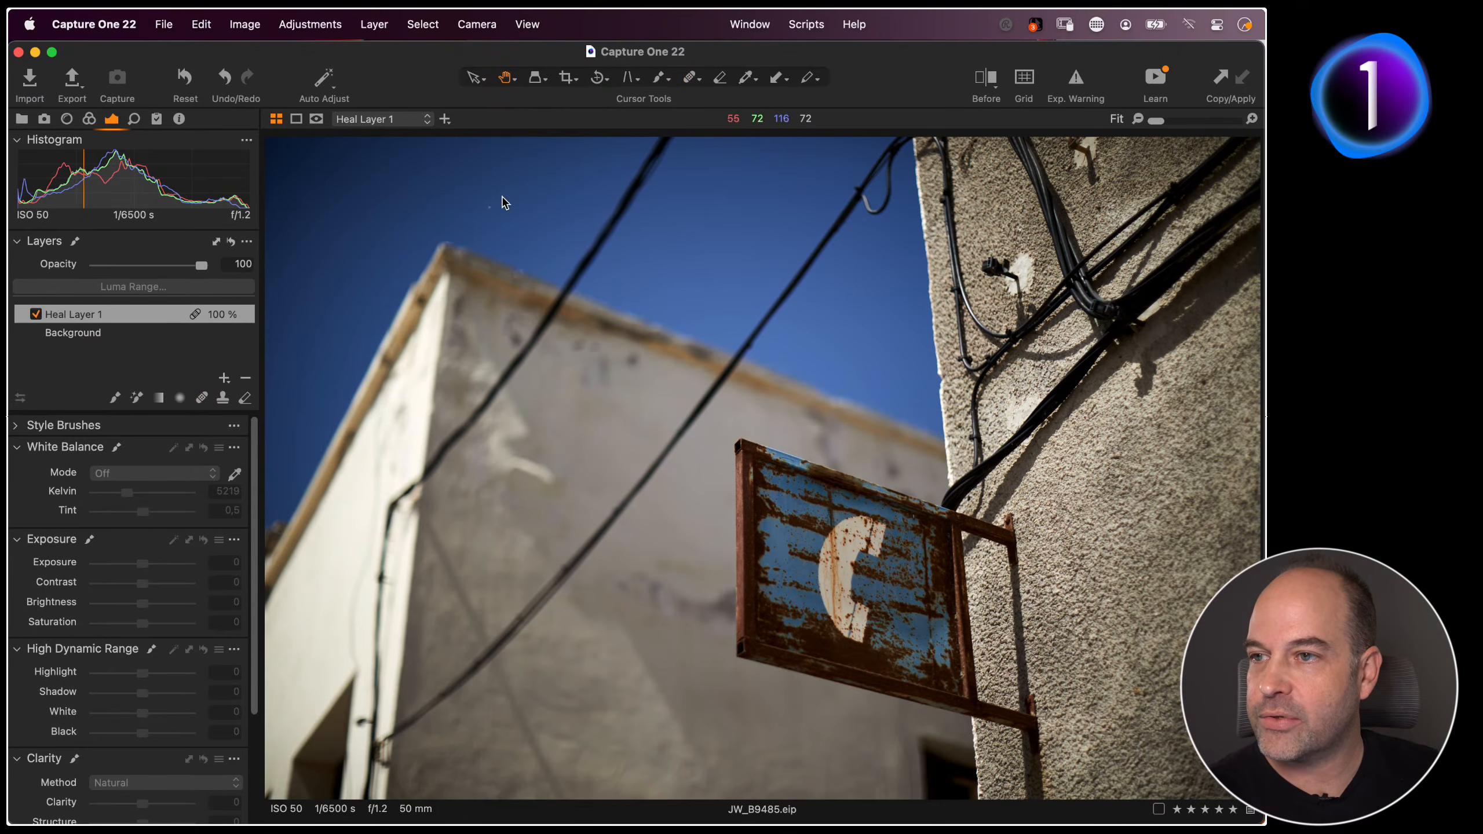
{"action": "key", "text": "q"}
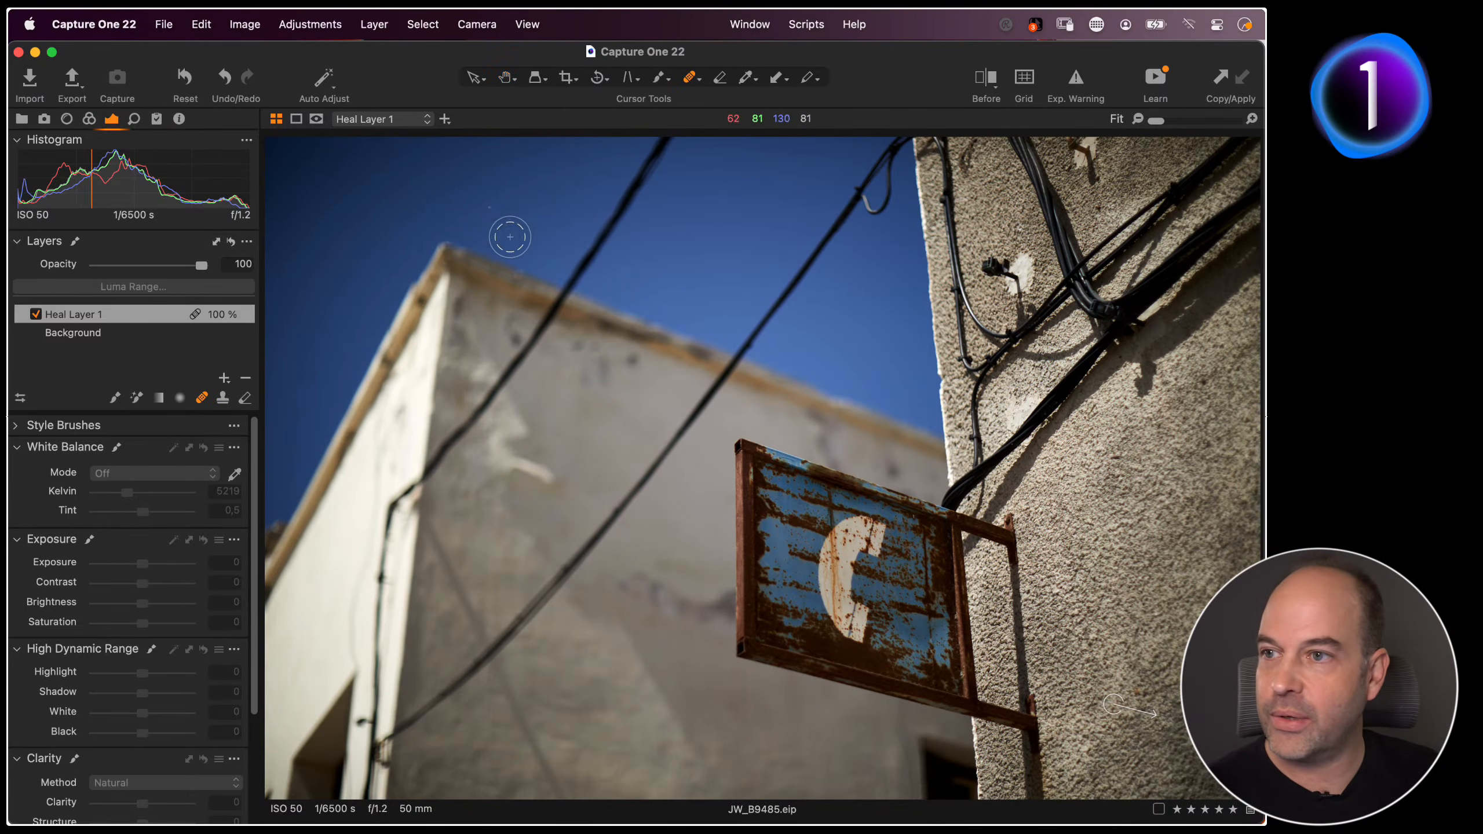
{"action": "left_click", "coordinate": [491, 208]}
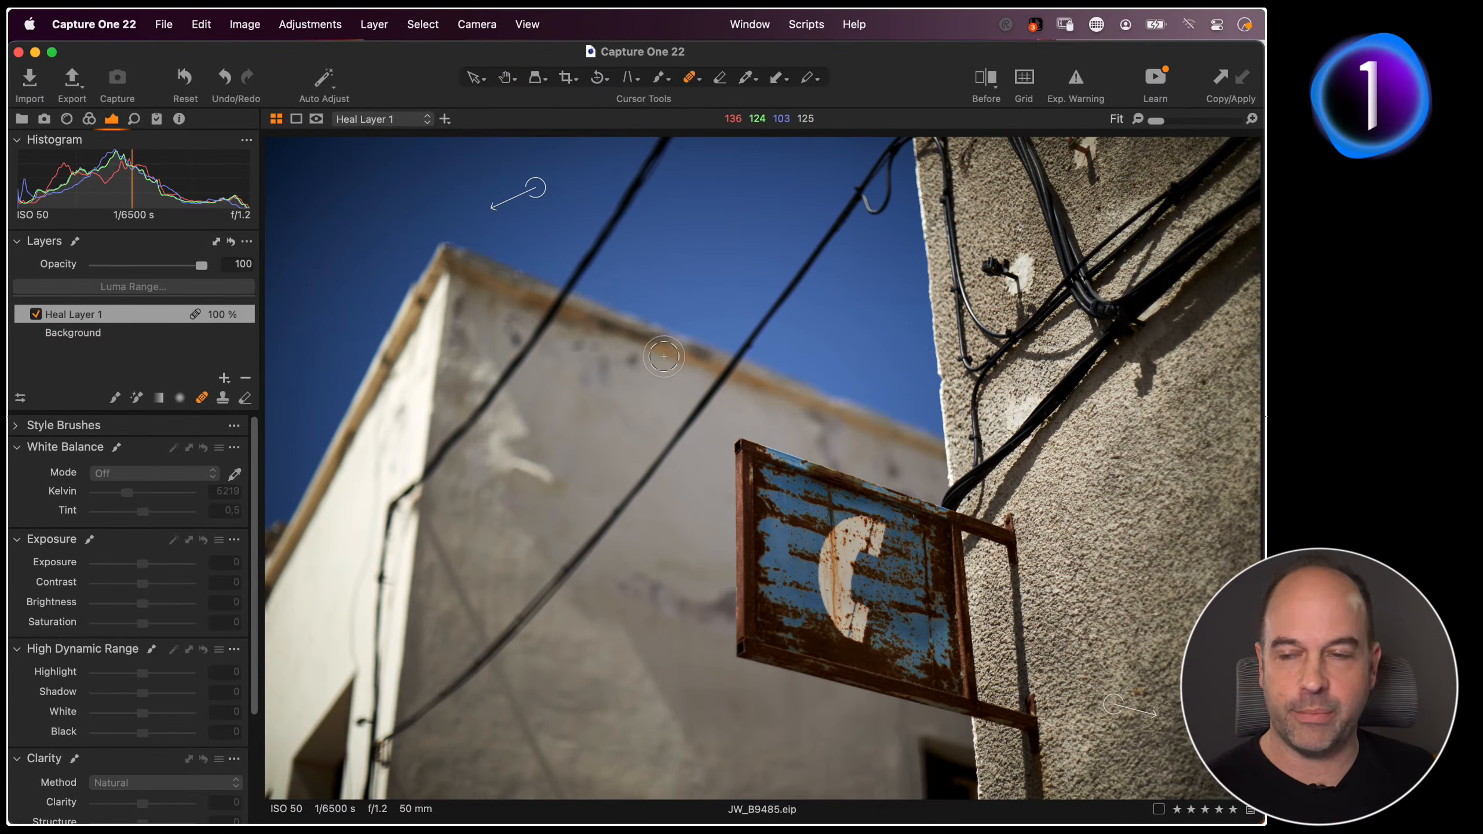
Open the portrait image Hotel Ottilia1115.ARW from the browser
{"action": "key", "text": "alt+super+v"}
{"action": "left_click", "coordinate": [800, 218]}
{"action": "key", "text": "alt+super+v"}
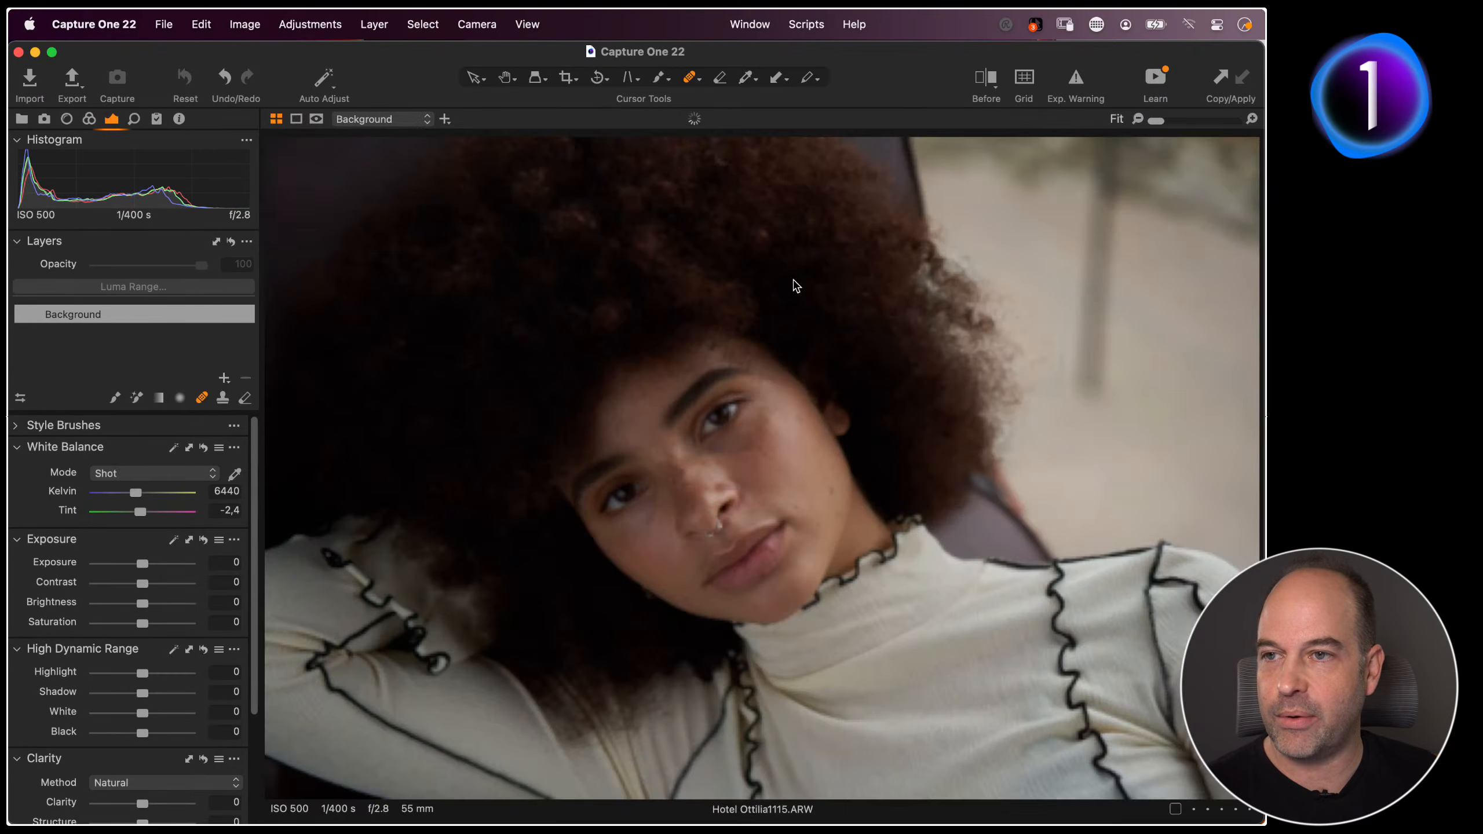
Heal the grey mark near the jawline, the spot above the upper lip and a spot on the cheek
{"action": "key", "text": "super+plus"}
{"action": "key", "text": "super+plus"}
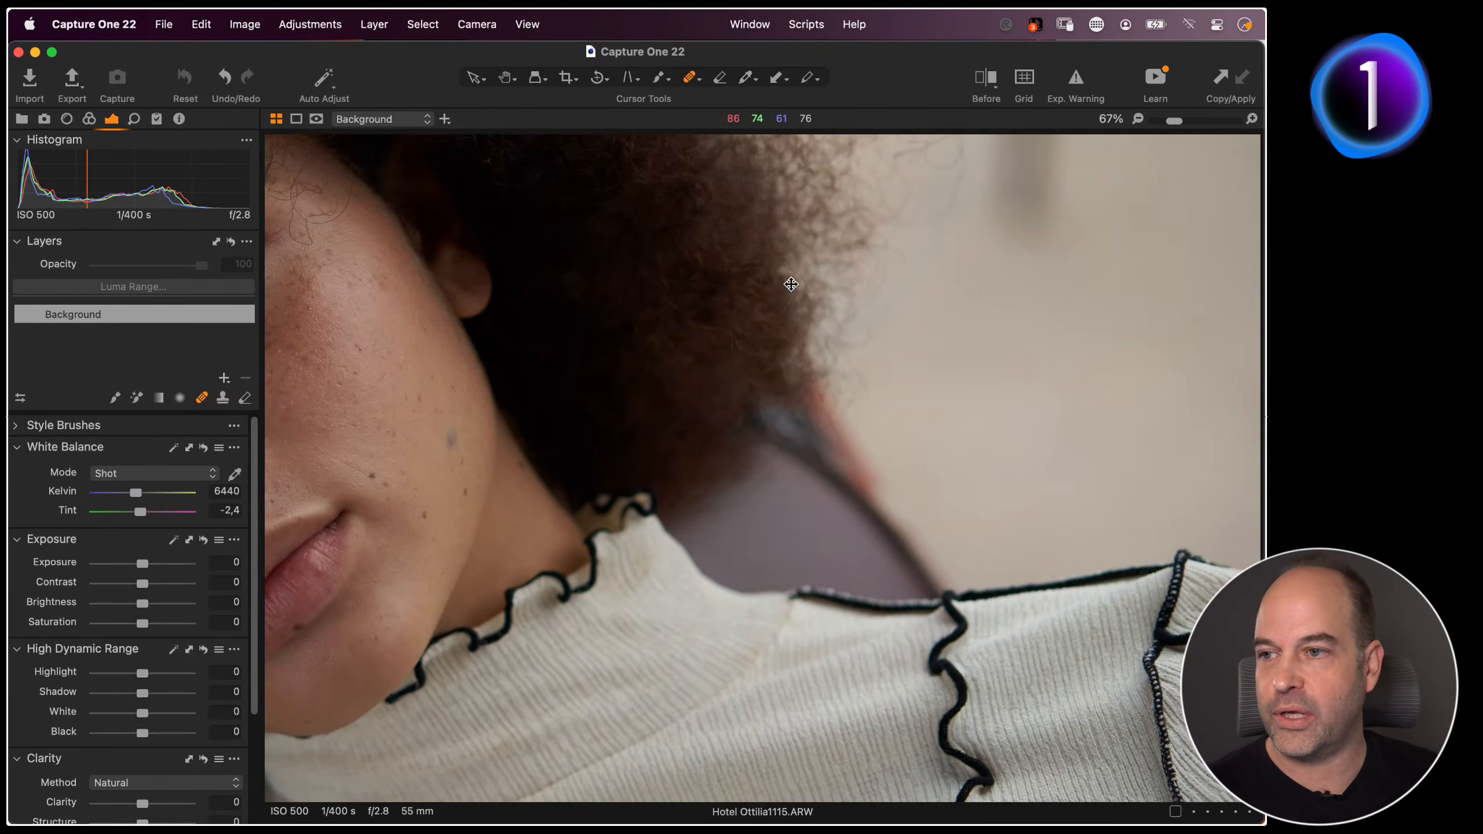
{"action": "left_click_drag", "start_coordinate": [609, 414], "coordinate": [1143, 401]}
{"action": "key", "text": "super+plus"}
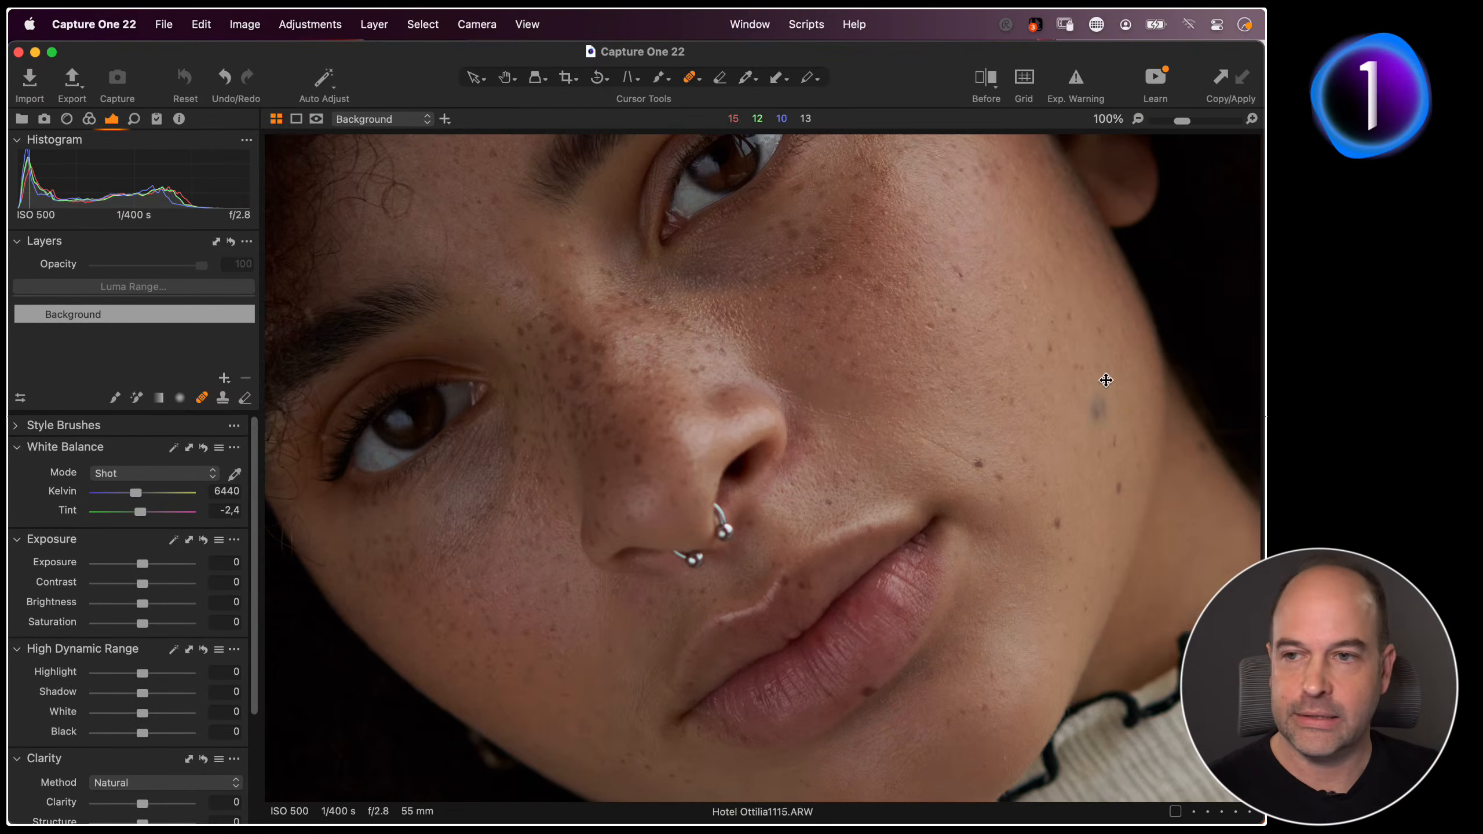
{"action": "left_click_drag", "start_coordinate": [963, 365], "coordinate": [885, 339]}
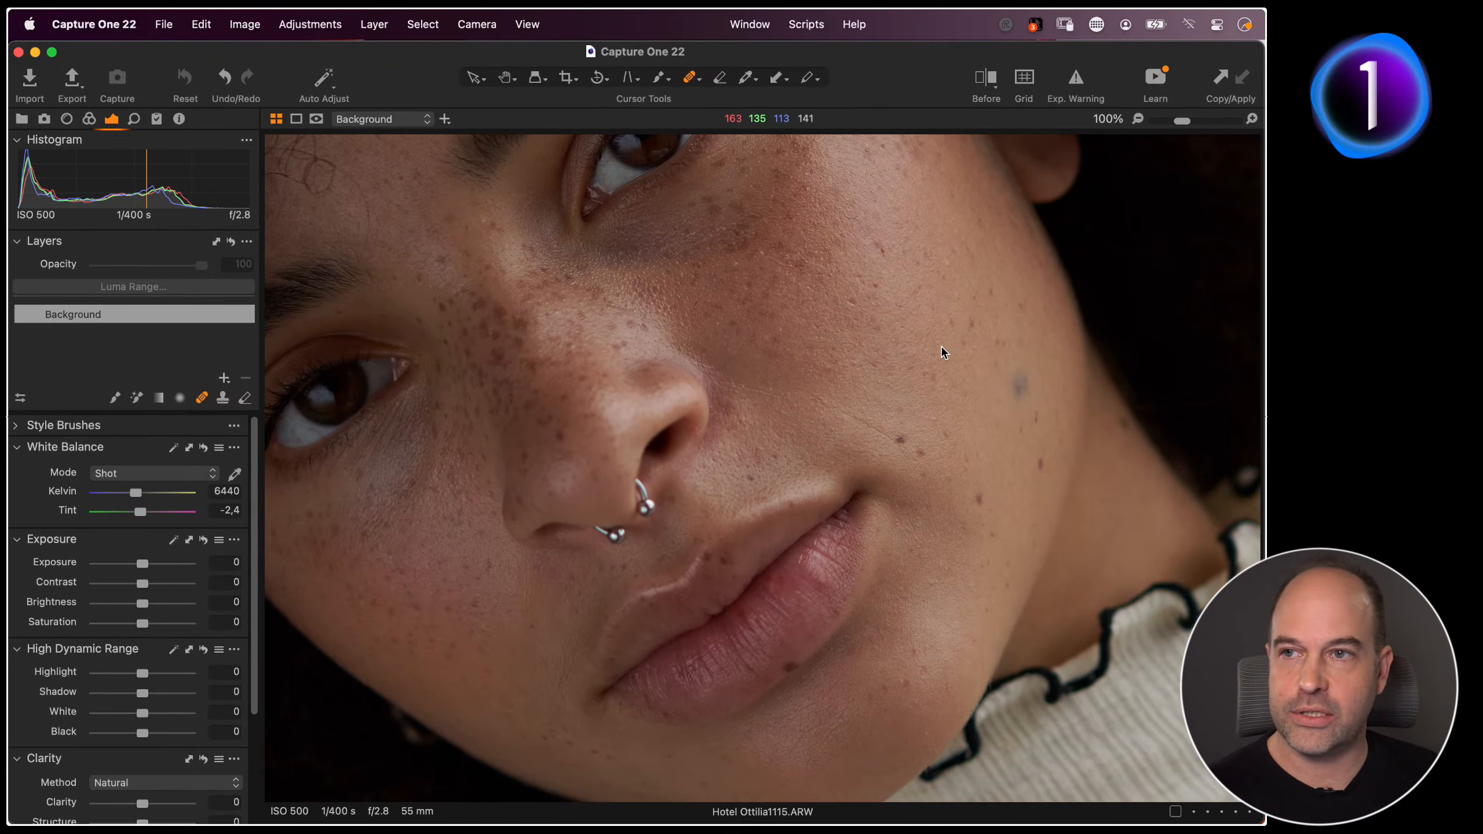
{"action": "key", "text": "super+Tab"}
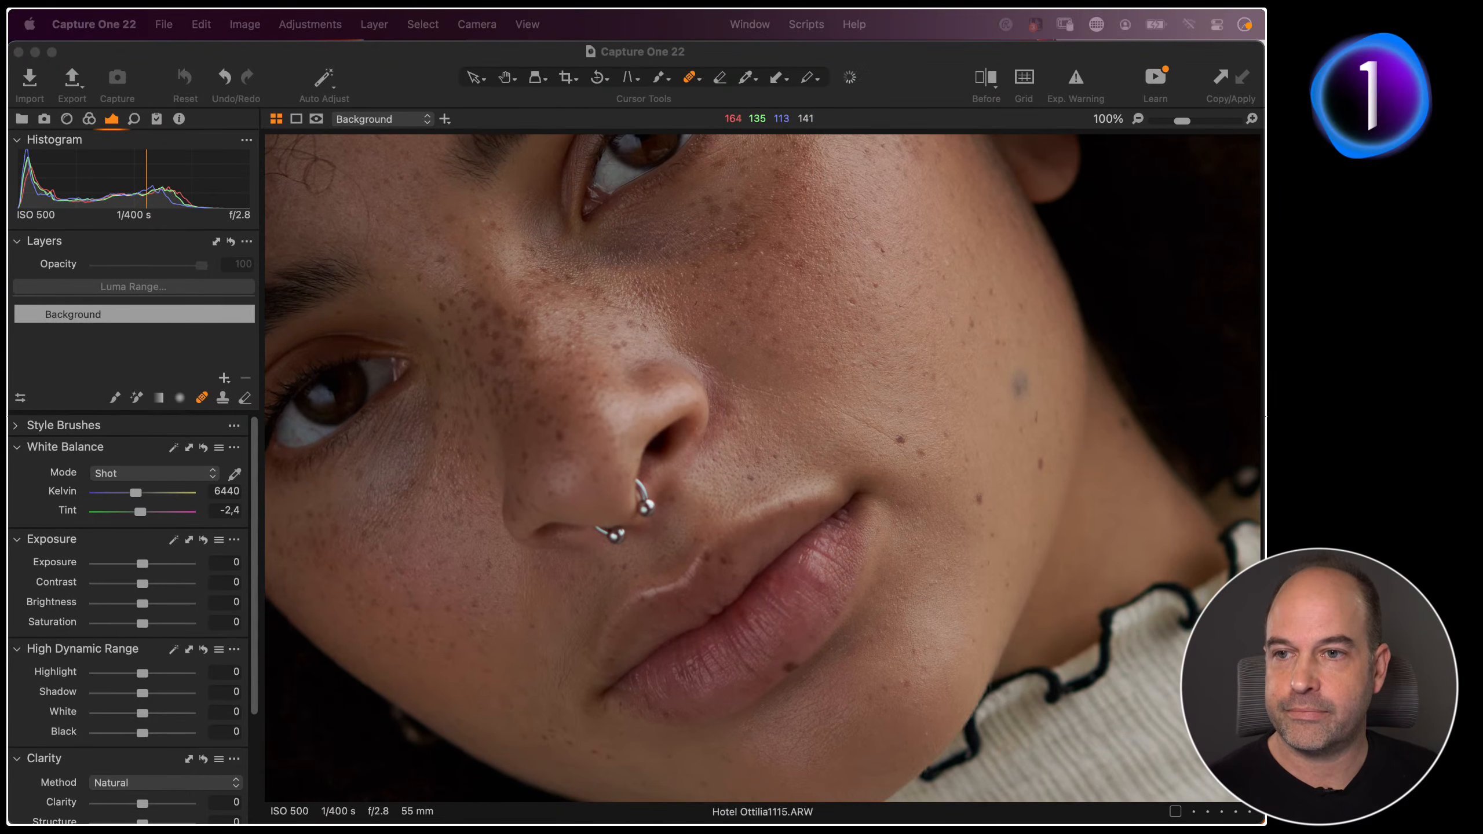
{"action": "key", "text": "super+Tab"}
{"action": "left_click_drag", "start_coordinate": [918, 362], "coordinate": [910, 362]}
{"action": "left_click", "coordinate": [1020, 383]}
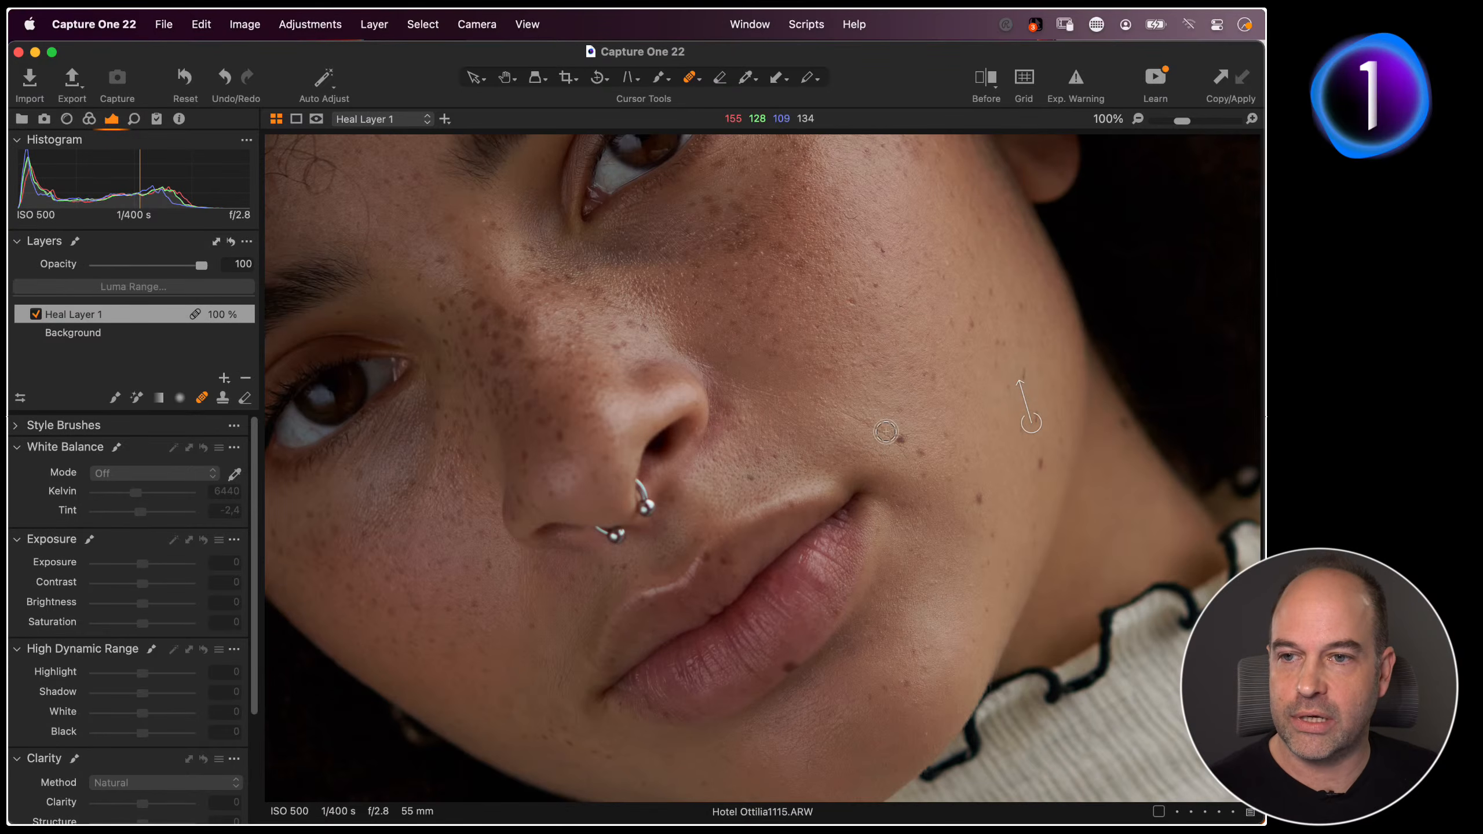
{"action": "left_click", "coordinate": [756, 474]}
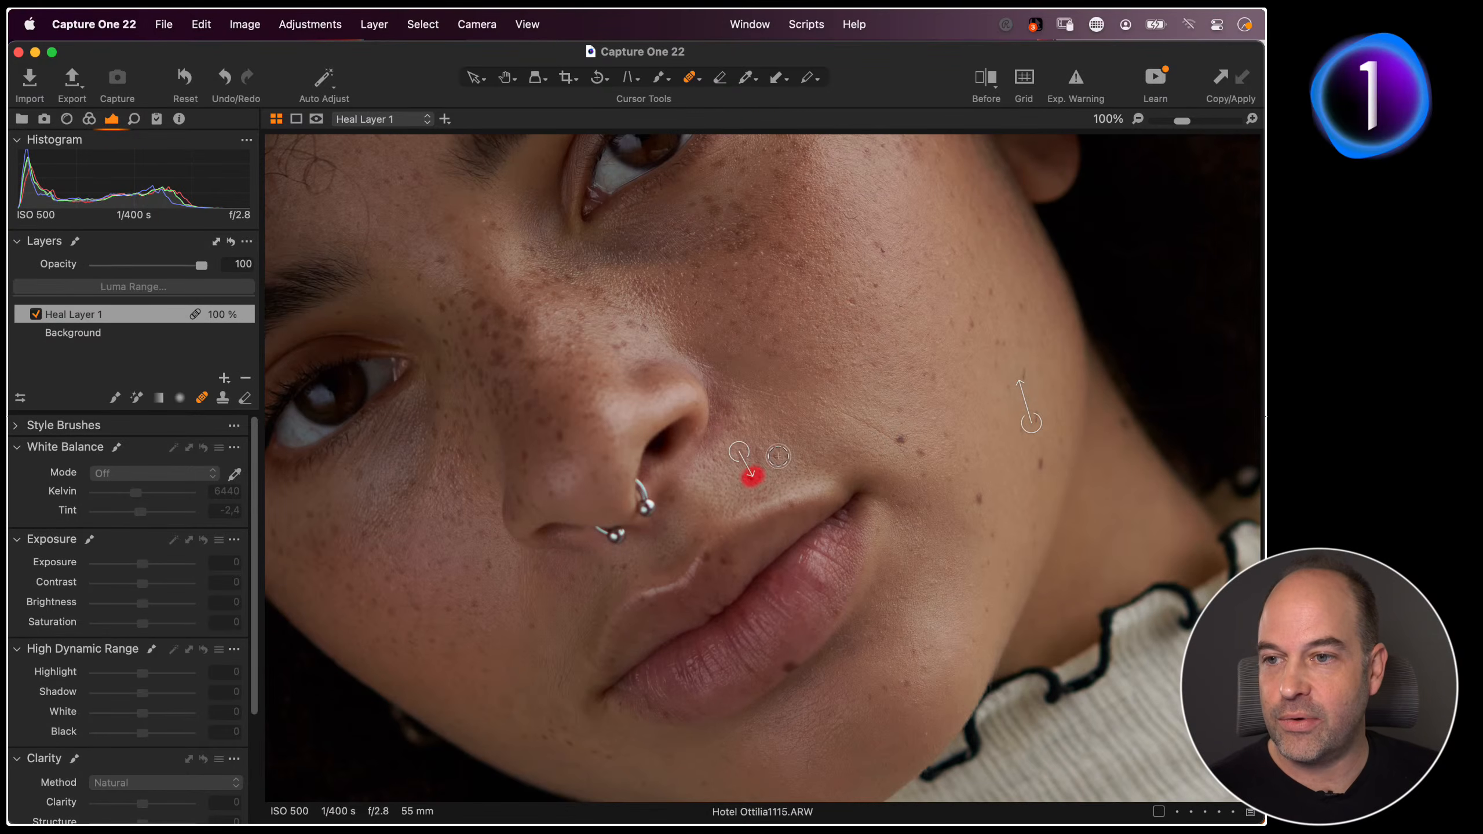
{"action": "left_click", "coordinate": [853, 300]}
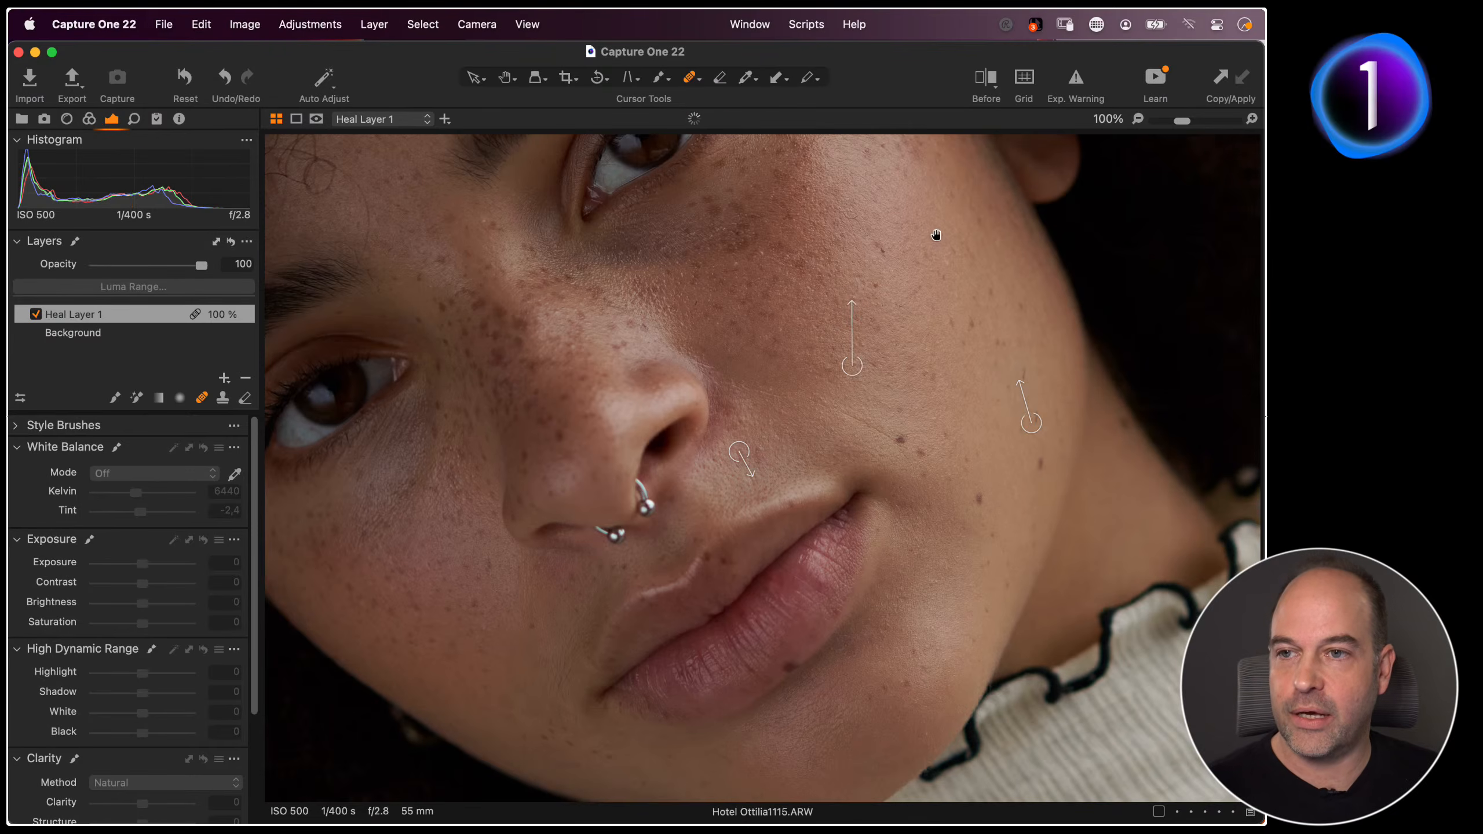
Reduce the Heal brush size and heal the curved mark on the upper cheek, outward from the eye
{"action": "left_click_drag", "start_coordinate": [956, 245], "coordinate": [957, 355]}
{"action": "key", "text": "super+equal"}
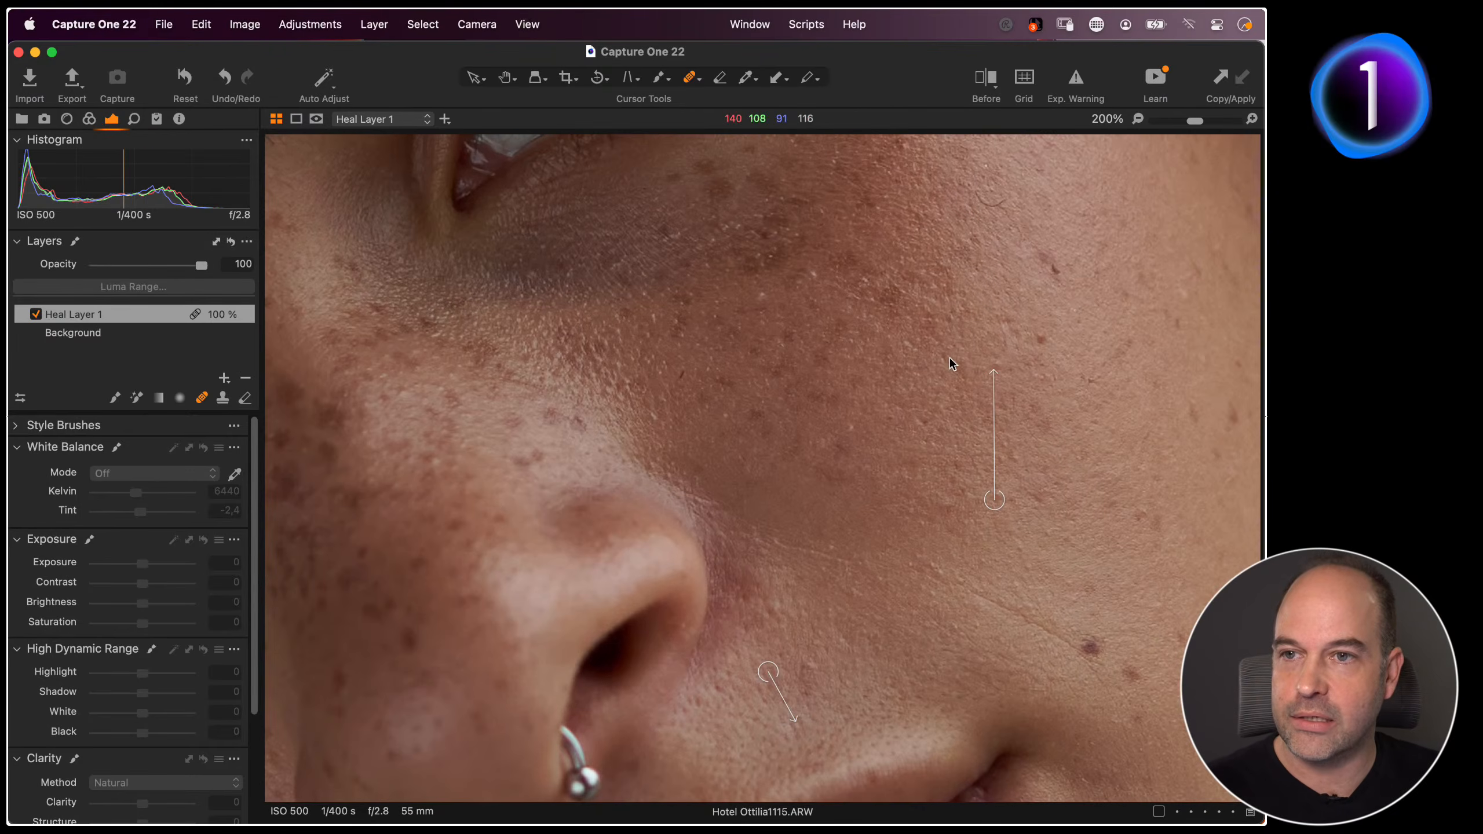
{"action": "left_click_drag", "start_coordinate": [999, 266], "coordinate": [926, 378]}
{"action": "left_click_drag", "start_coordinate": [1033, 328], "coordinate": [1011, 327], "text": "ctrl+alt"}
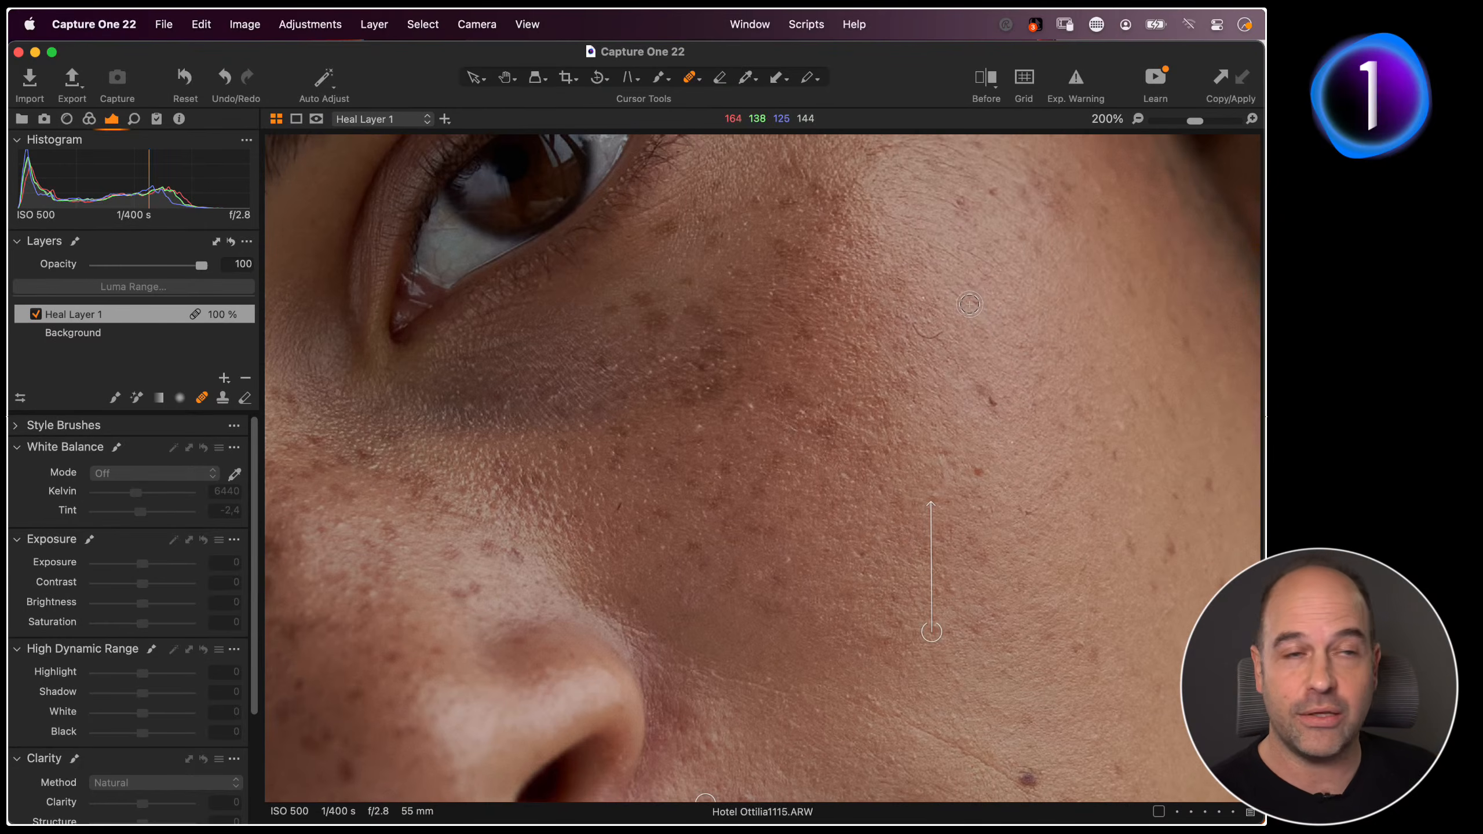
{"action": "left_click_drag", "start_coordinate": [946, 331], "coordinate": [912, 322]}
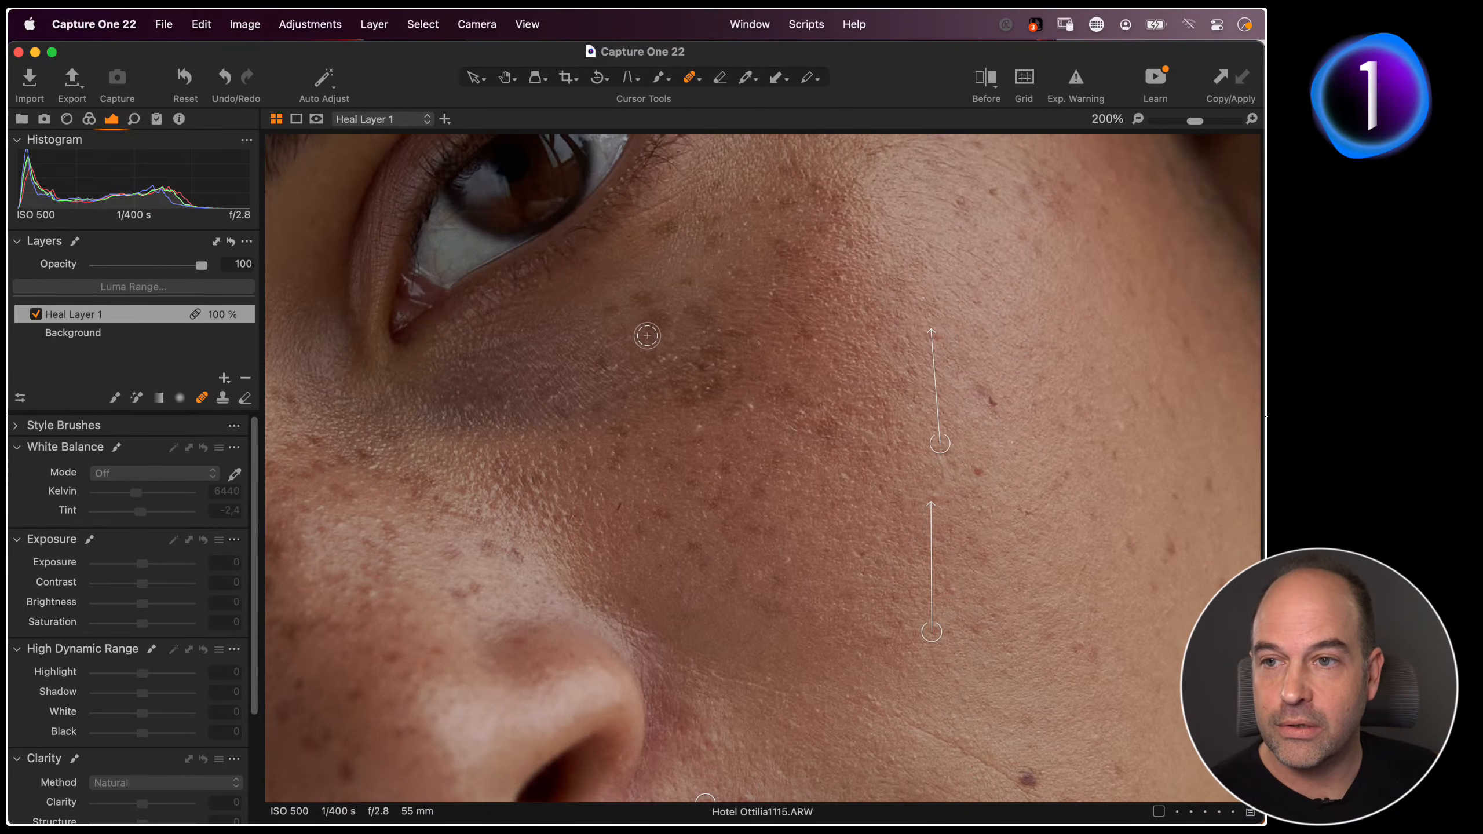
Heal the two spots between the eye and the nose and the two spots on the outer cheek
{"action": "left_click", "coordinate": [686, 439]}
{"action": "left_click", "coordinate": [618, 511]}
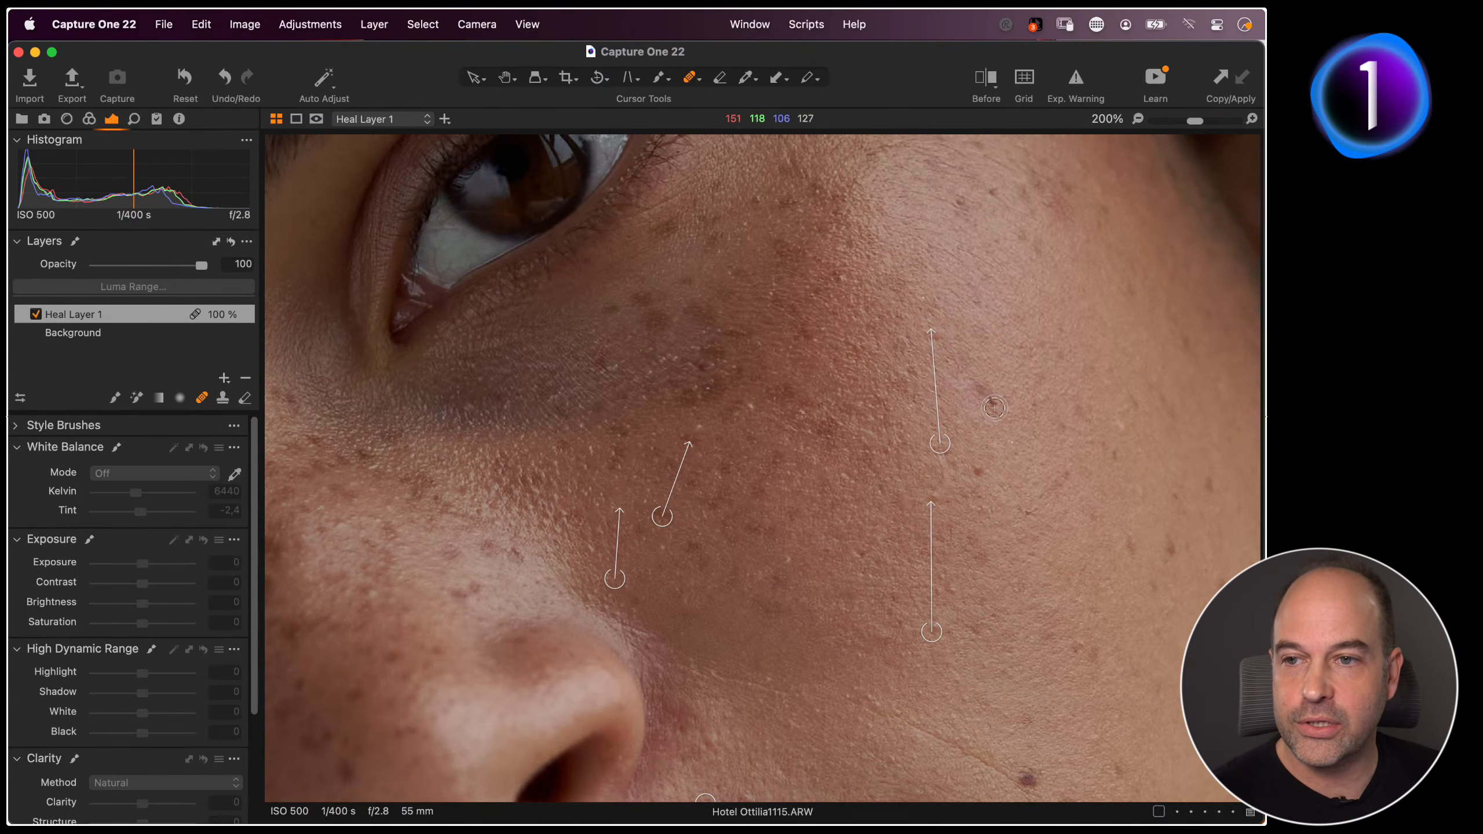
{"action": "left_click", "coordinate": [994, 408]}
{"action": "left_click", "coordinate": [1027, 514]}
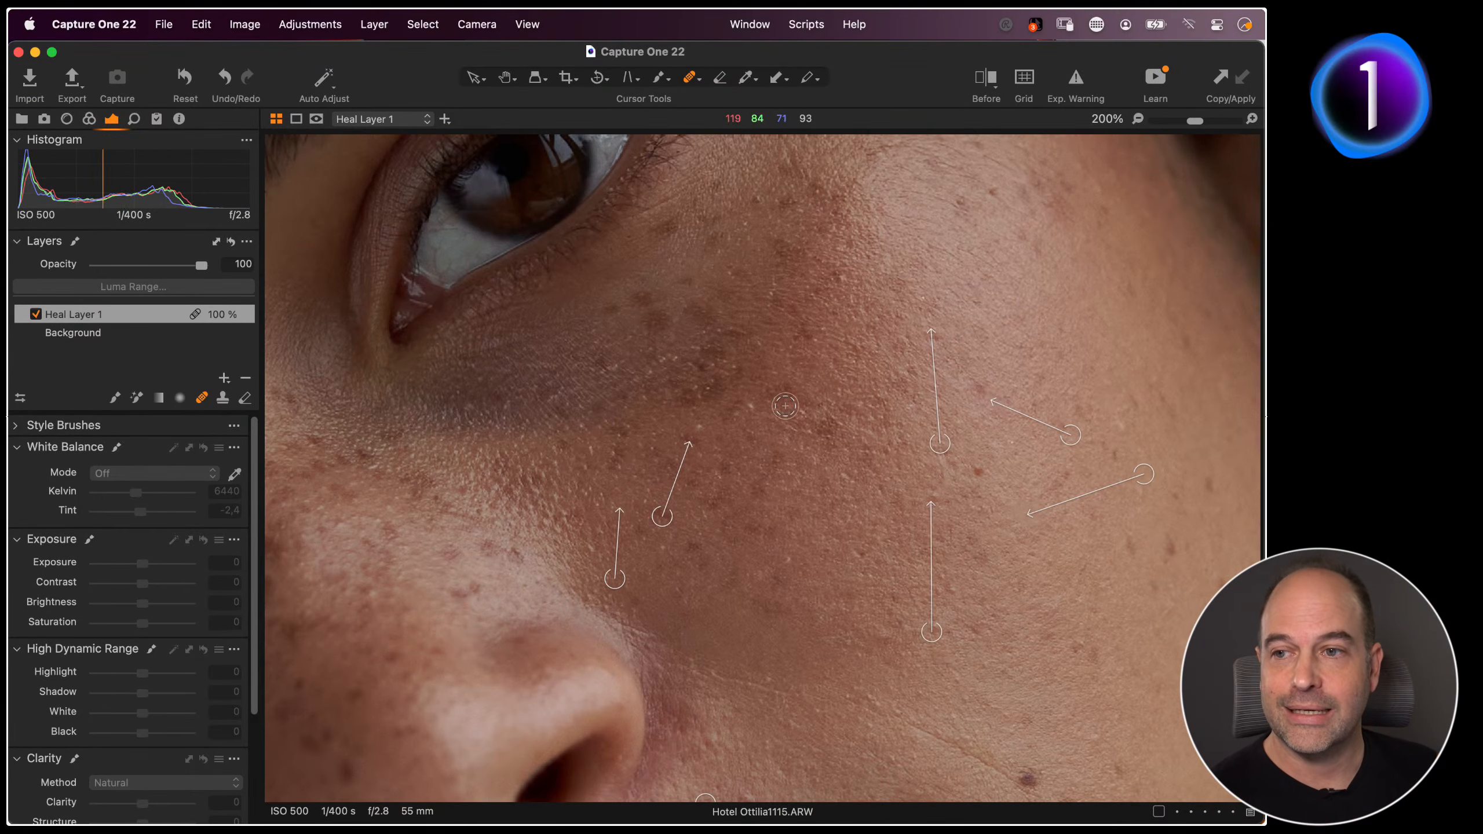
Turn off Display Arrows for the Heal brush and heal the blemishes on the forehead beside the eyebrow
{"action": "right_click", "coordinate": [762, 376]}
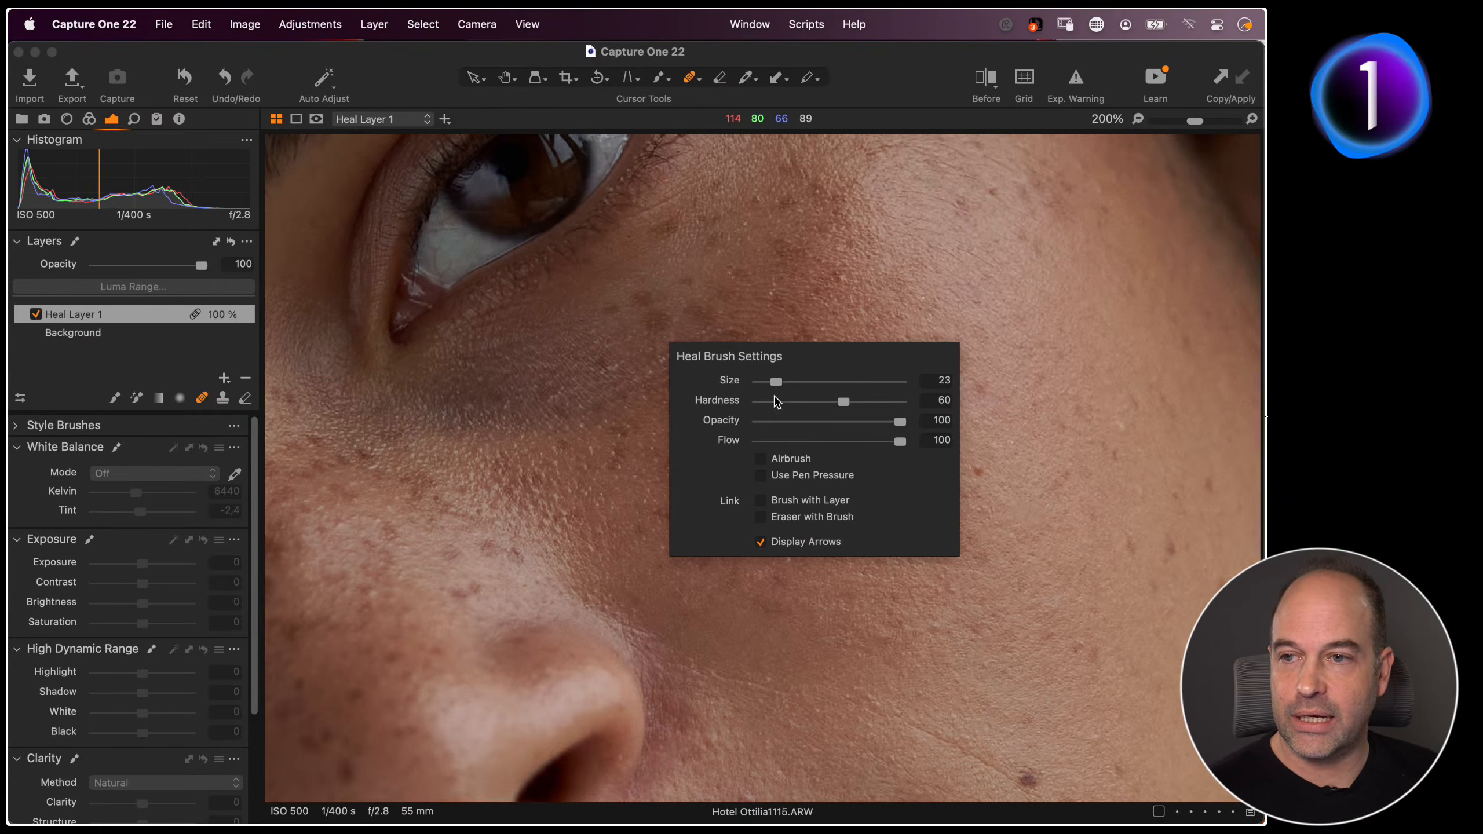
{"action": "right_click", "coordinate": [788, 480]}
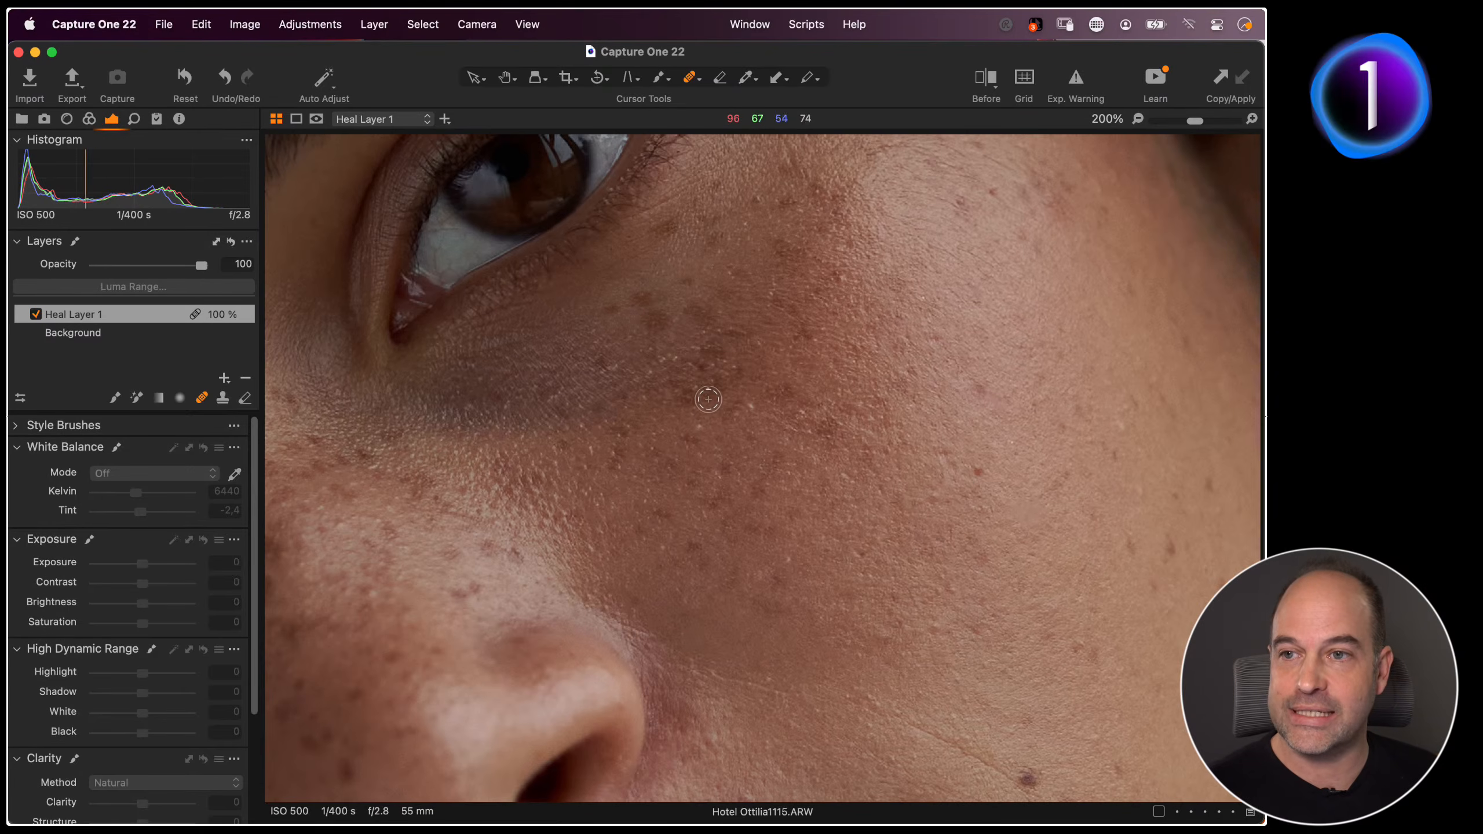
{"action": "left_click_drag", "start_coordinate": [656, 365], "coordinate": [970, 562]}
{"action": "left_click_drag", "start_coordinate": [665, 566], "coordinate": [940, 454]}
{"action": "mouse_move", "coordinate": [634, 391]}
{"action": "left_mouse_down"}
{"action": "mouse_move", "coordinate": [776, 507]}
{"action": "mouse_move", "coordinate": [803, 488]}
{"action": "left_mouse_up"}
{"action": "mouse_move", "coordinate": [677, 617]}
{"action": "left_mouse_down"}
{"action": "mouse_move", "coordinate": [685, 491]}
{"action": "mouse_move", "coordinate": [627, 439]}
{"action": "left_mouse_up"}
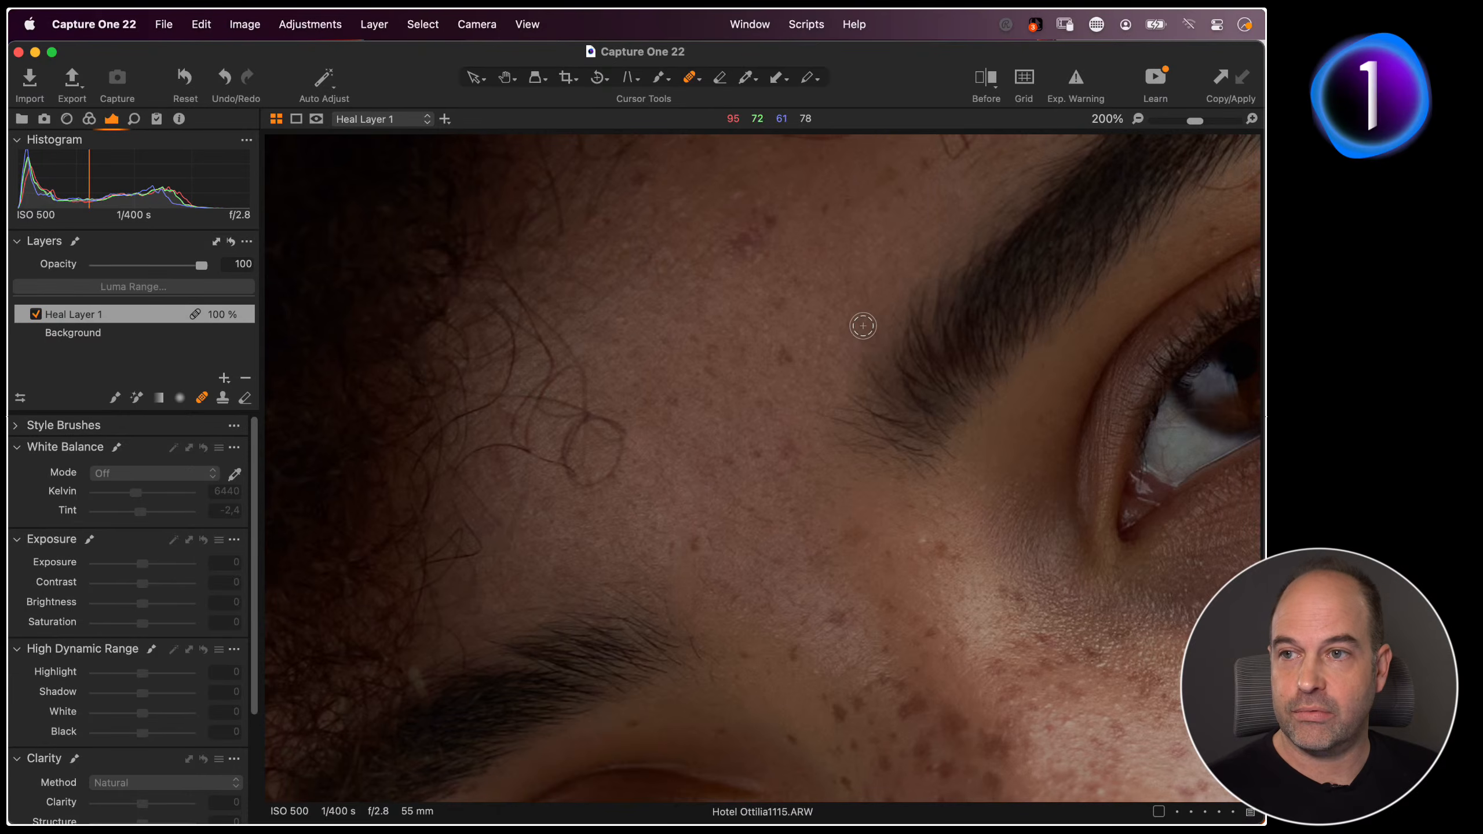
{"action": "mouse_move", "coordinate": [921, 242]}
{"action": "left_mouse_down"}
{"action": "mouse_move", "coordinate": [669, 506]}
{"action": "mouse_move", "coordinate": [694, 485]}
{"action": "mouse_move", "coordinate": [676, 434]}
{"action": "mouse_move", "coordinate": [695, 407]}
{"action": "mouse_move", "coordinate": [686, 429]}
{"action": "left_mouse_up"}
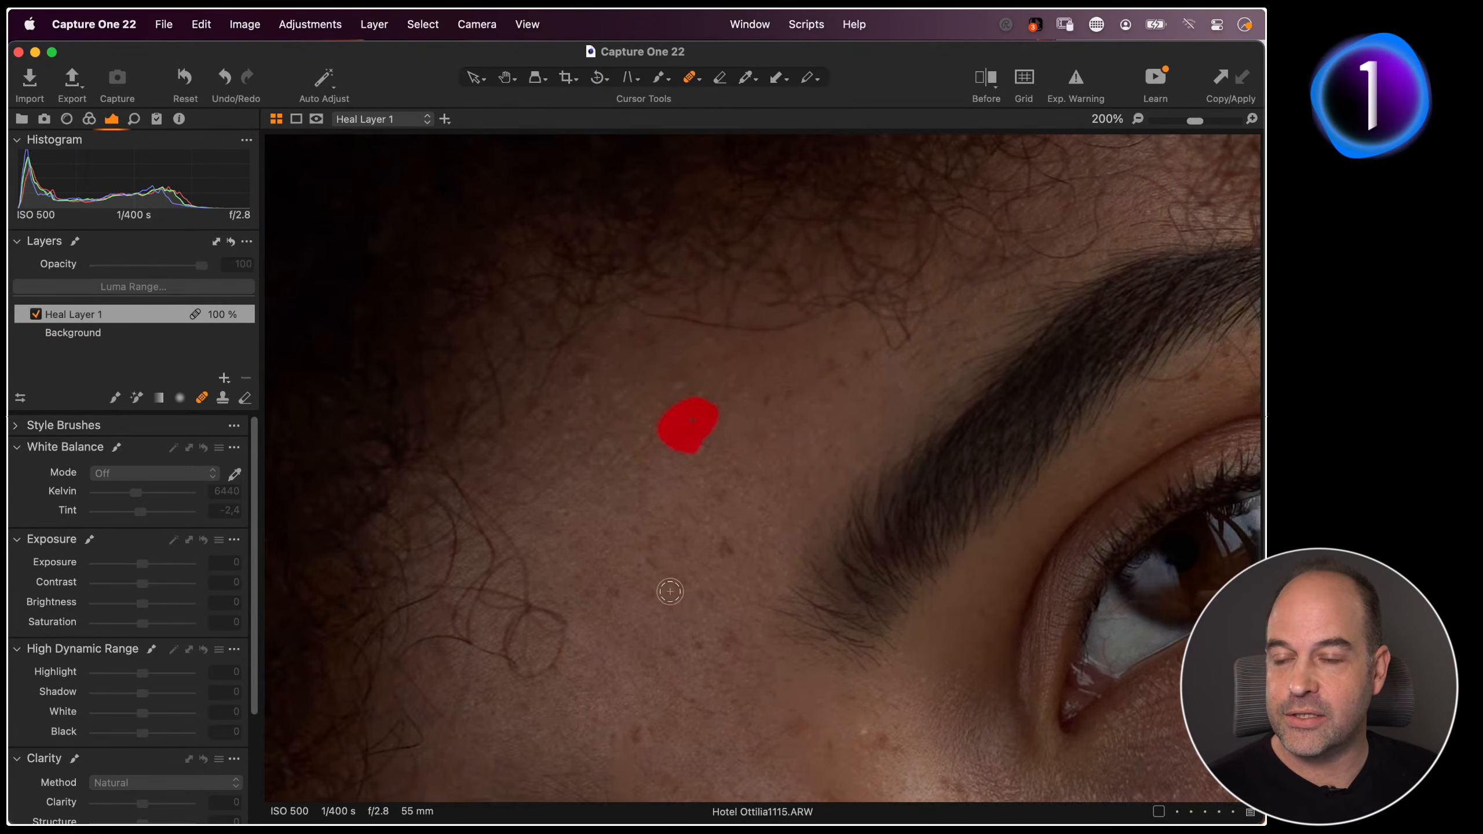
{"action": "left_click", "coordinate": [722, 547]}
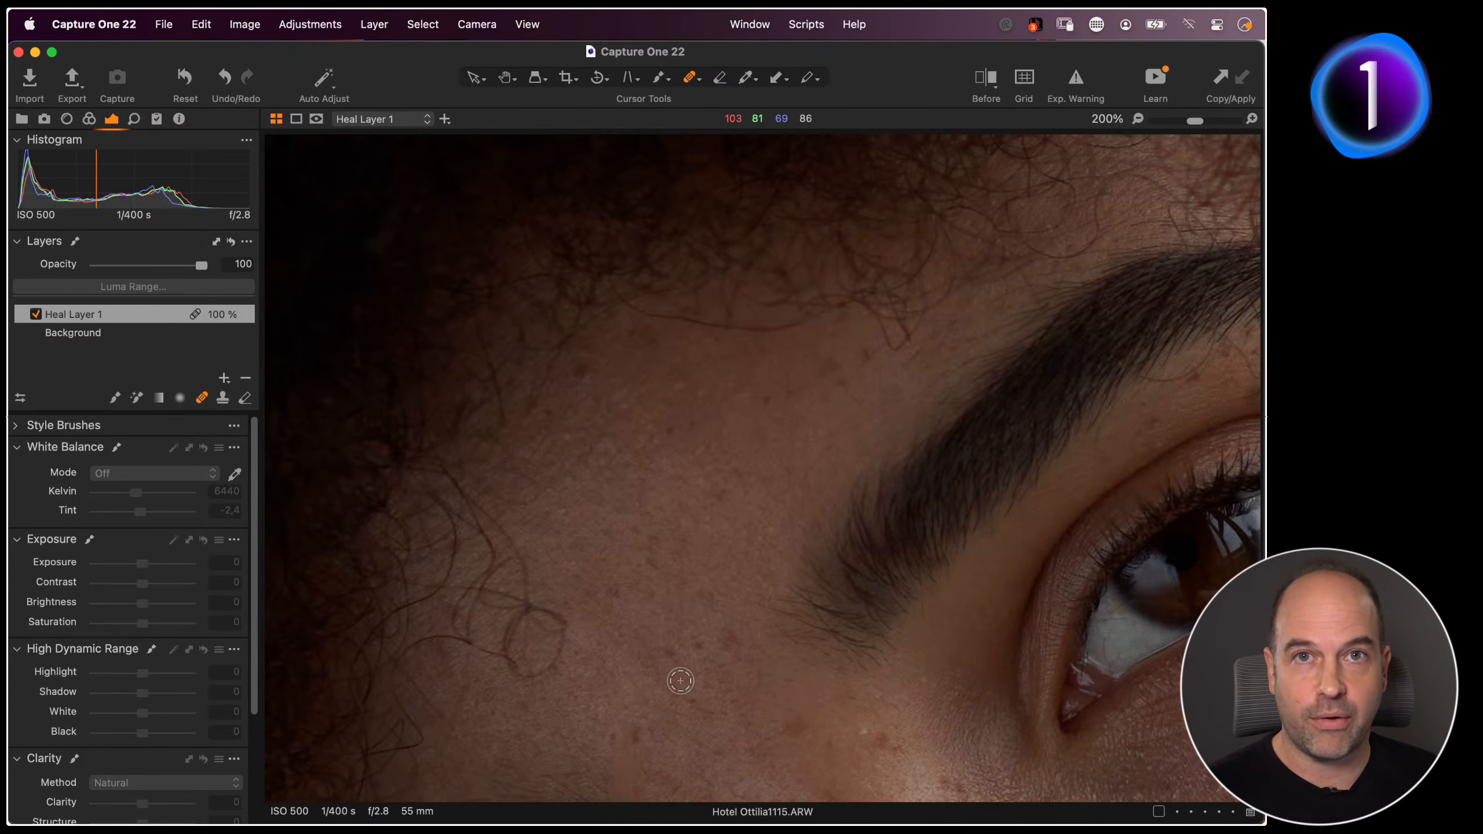
Turn Display Arrows back on for the Heal brush and heal the spot at the bridge of the nose
{"action": "right_click", "coordinate": [700, 565]}
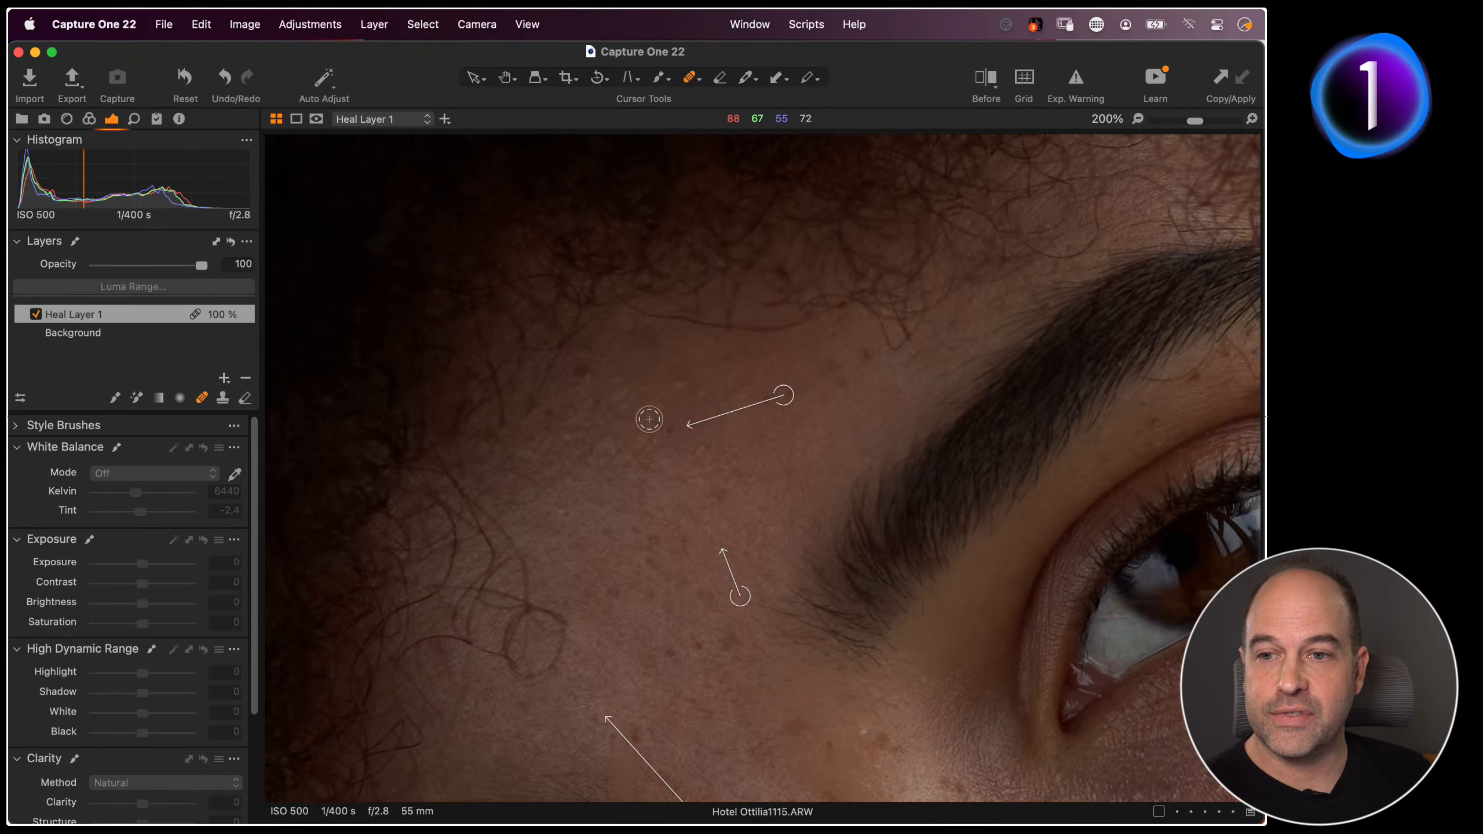
{"action": "scroll", "coordinate": [927, 562], "scroll_direction": "down", "scroll_amount": 5}
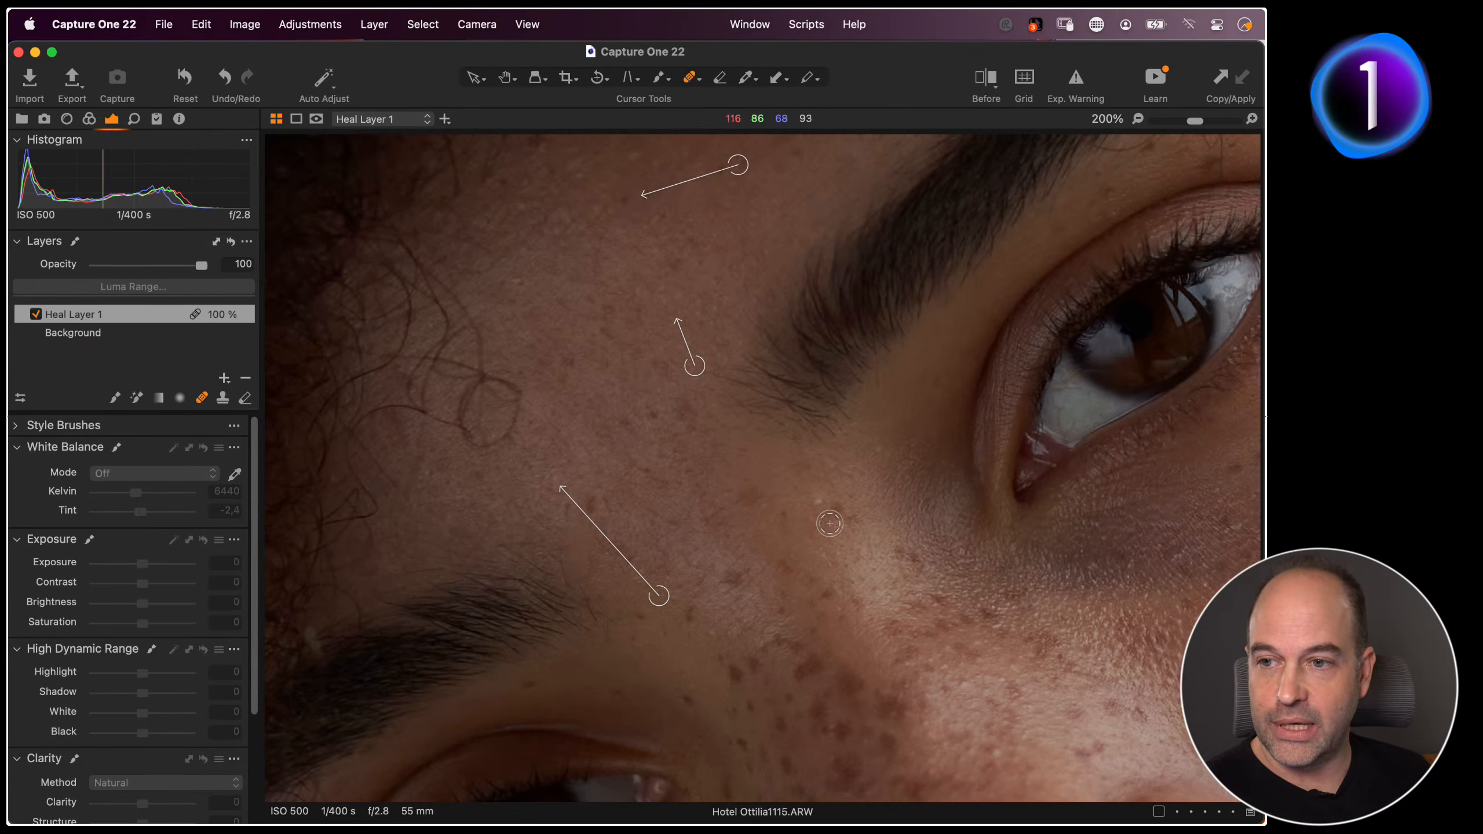
{"action": "left_click", "coordinate": [817, 558]}
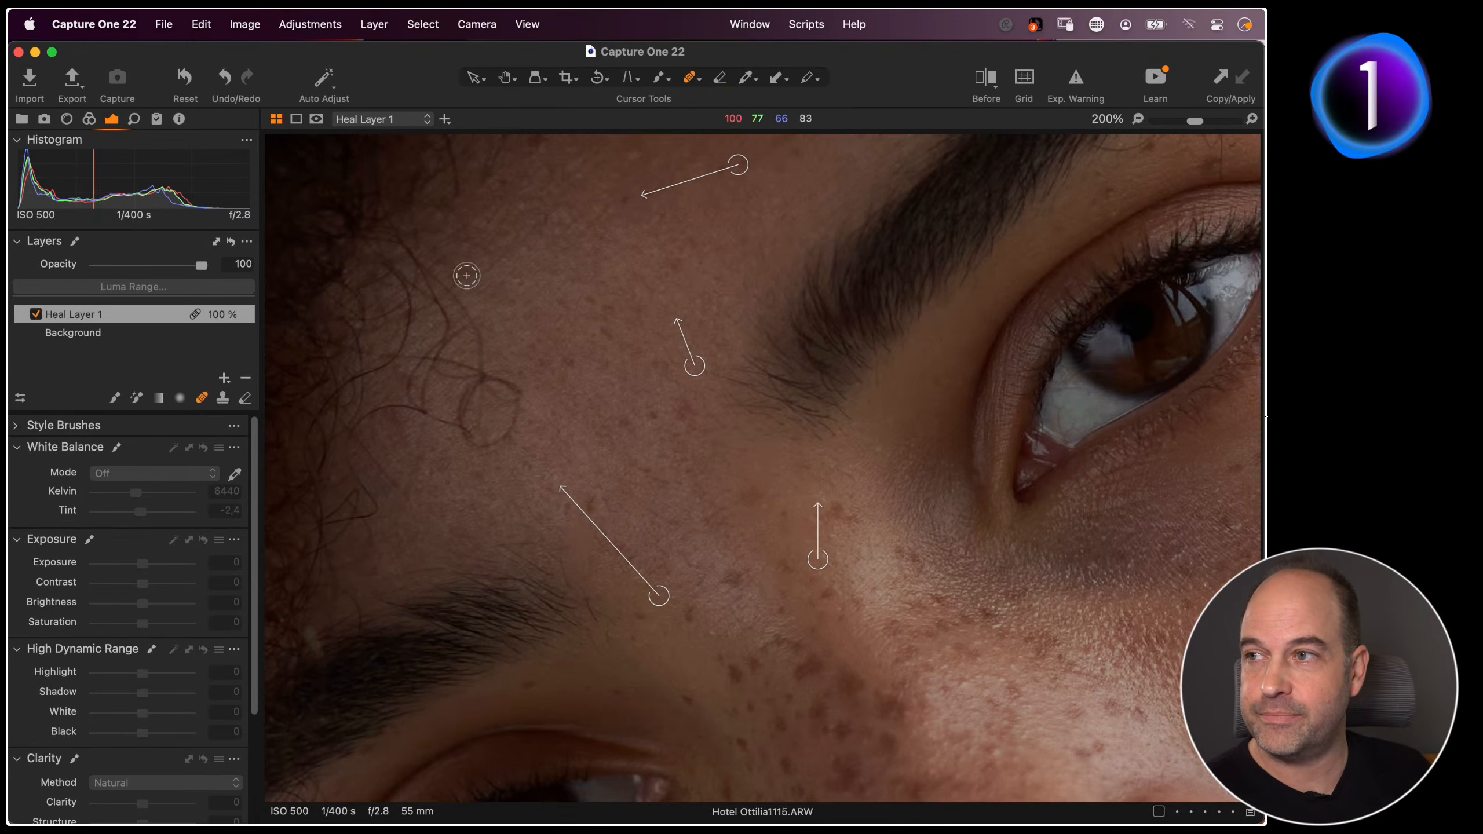
Search the keyboard shortcuts for "arrow" to find the heal arrow display command, and close the shortcut editor
{"action": "left_click", "coordinate": [211, 23]}
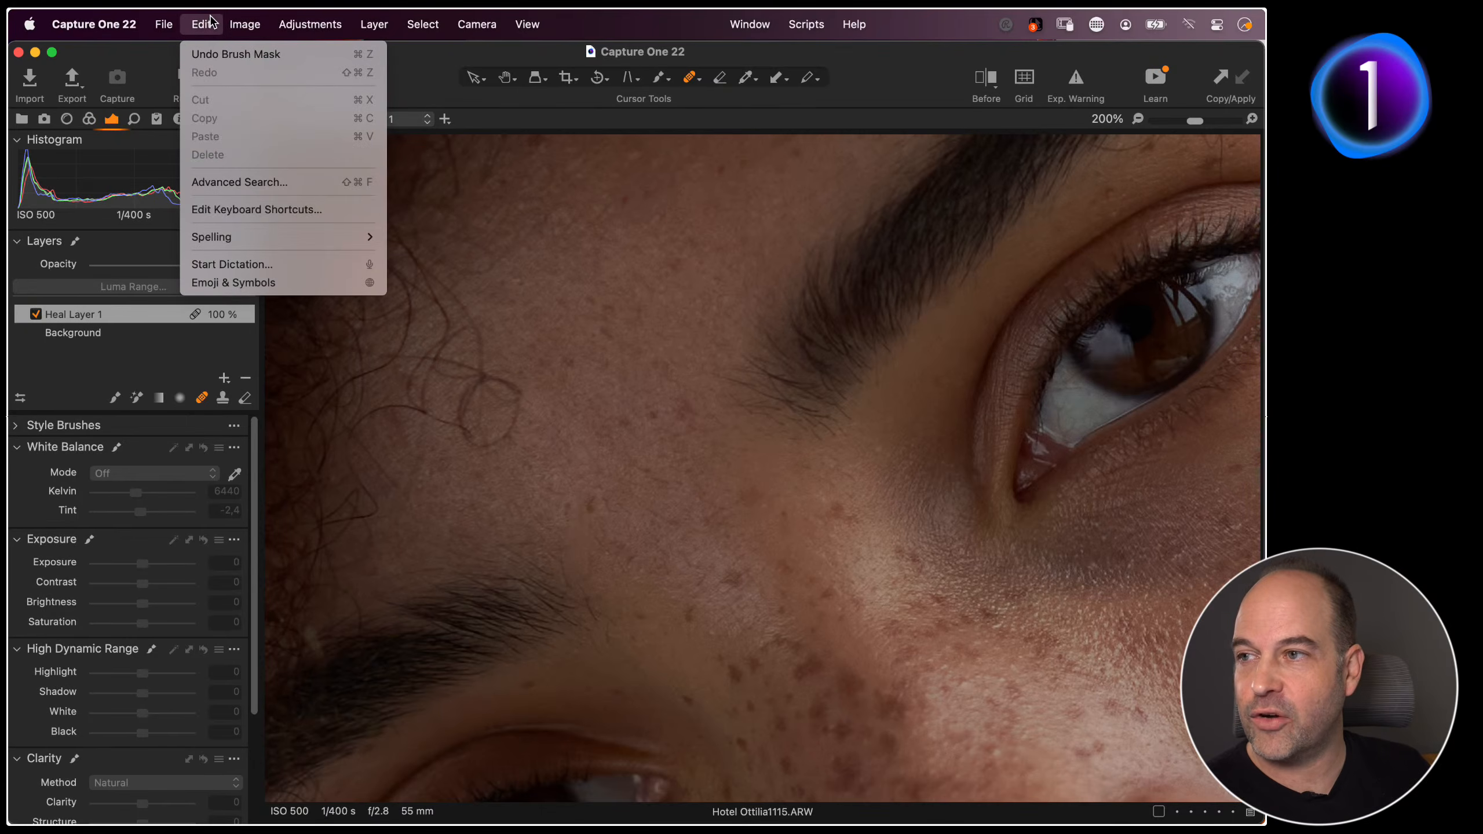
{"action": "left_click", "coordinate": [339, 212]}
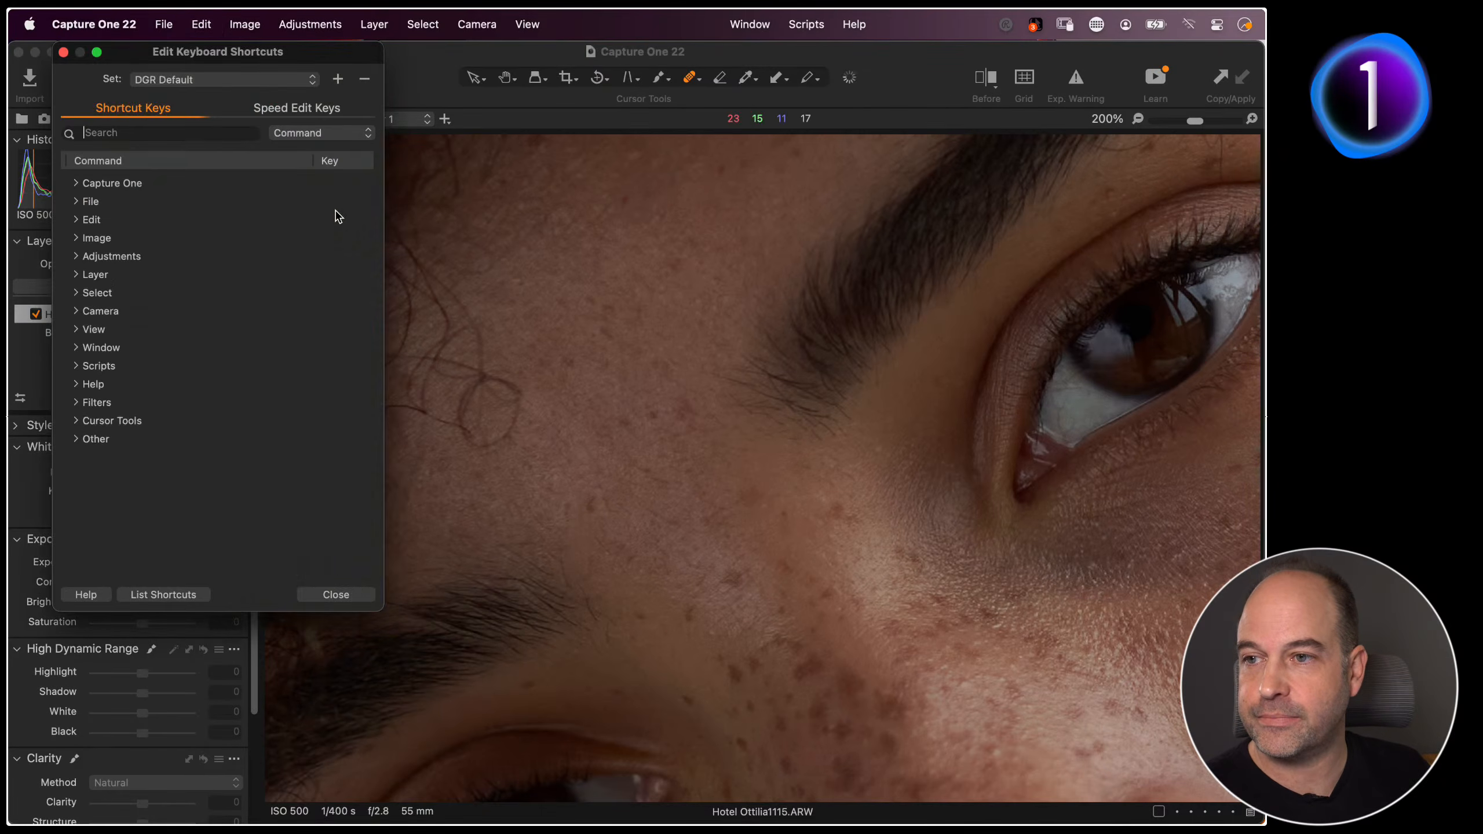
{"action": "left_click_drag", "start_coordinate": [209, 54], "coordinate": [530, 147]}
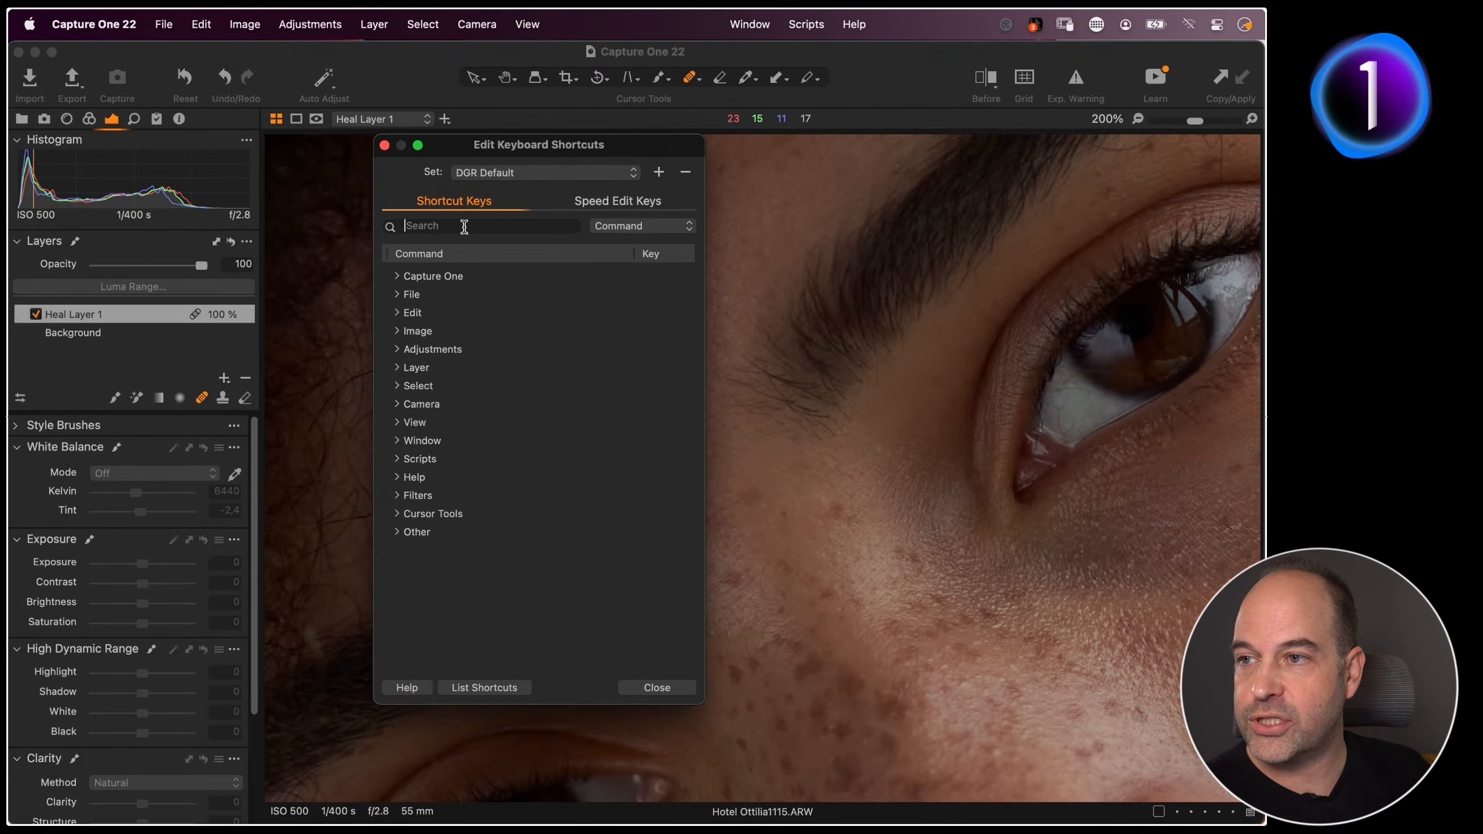
{"action": "left_click", "coordinate": [442, 227]}
{"action": "type", "text": "arrow"}
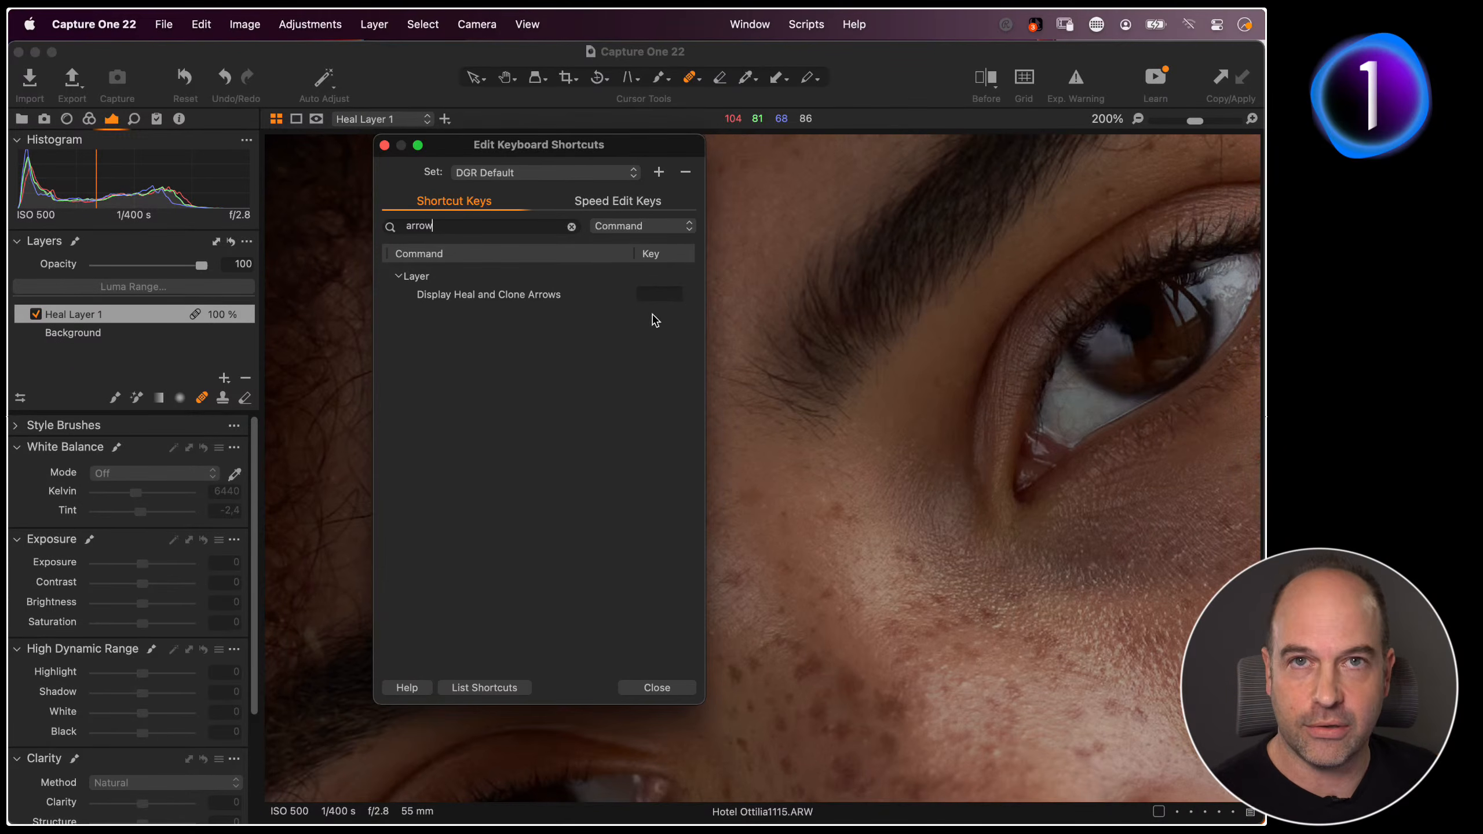
{"action": "left_click", "coordinate": [657, 688]}
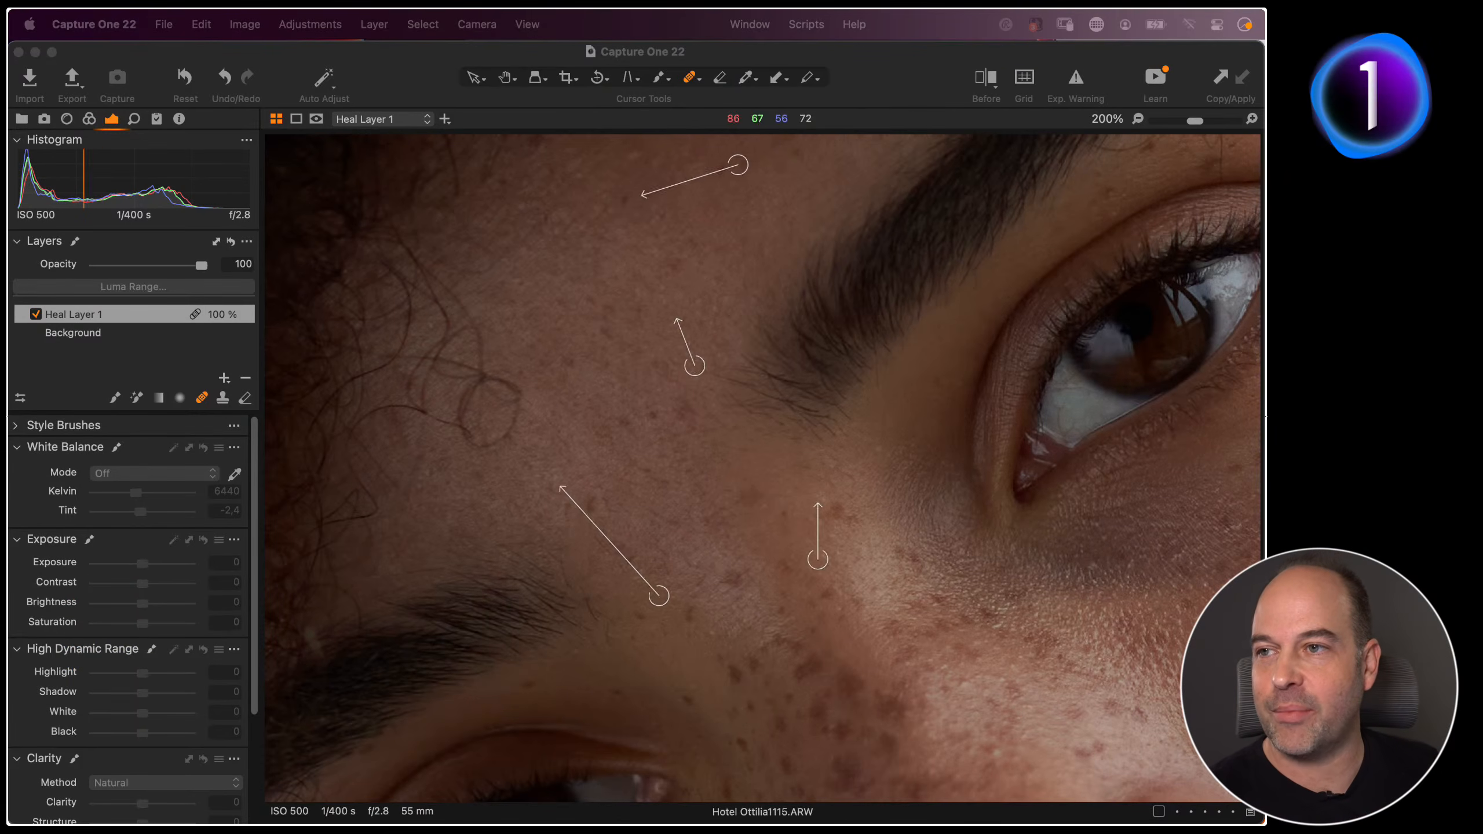
Fit the whole portrait in the viewer and crop it to about 17.79 × 11.60 in around the face and shoulder
{"action": "left_click", "coordinate": [506, 78]}
{"action": "double_click", "coordinate": [534, 263]}
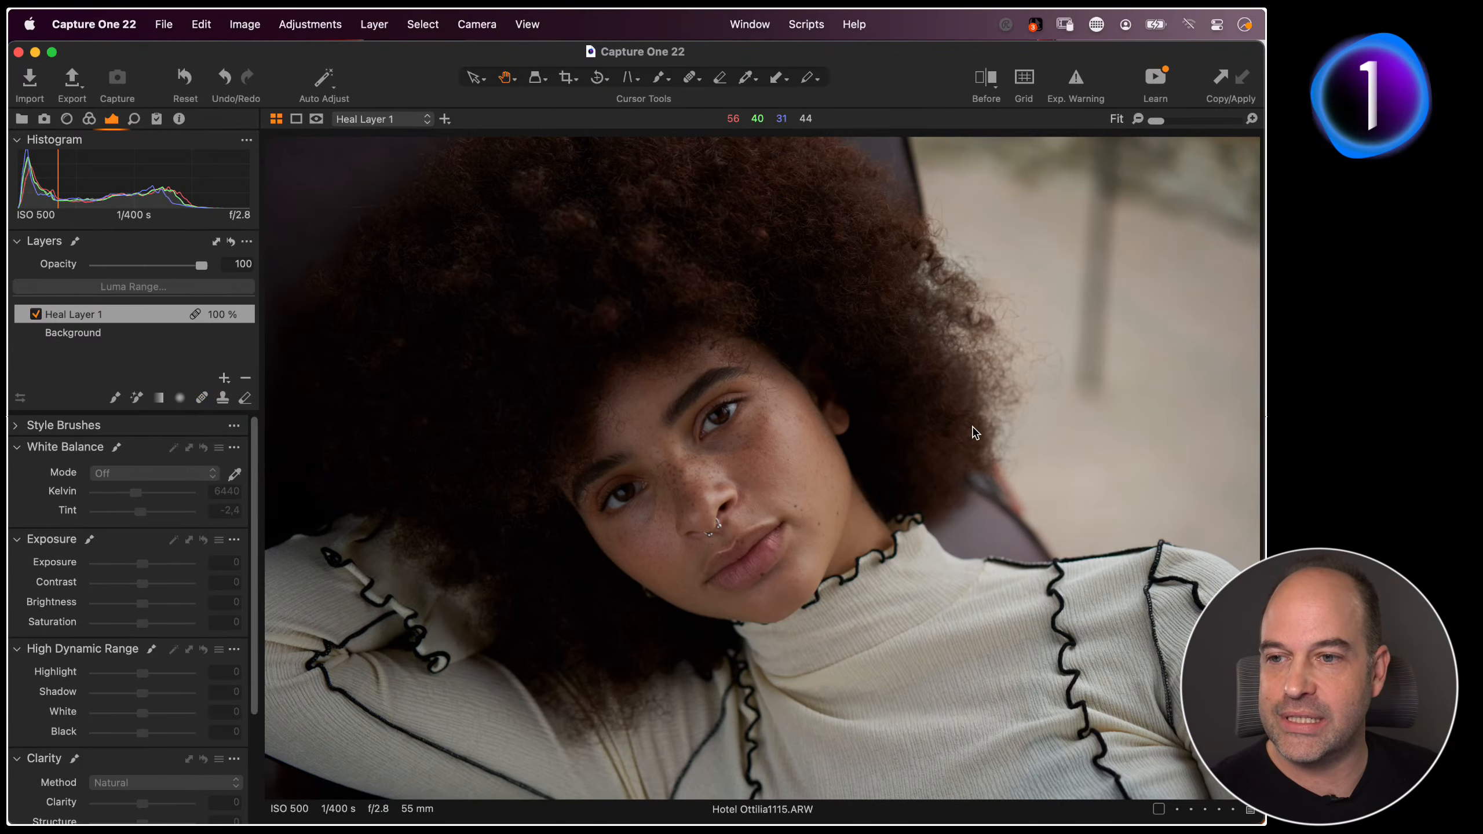
{"action": "key", "text": "c"}
{"action": "left_click_drag", "start_coordinate": [457, 299], "coordinate": [1127, 734]}
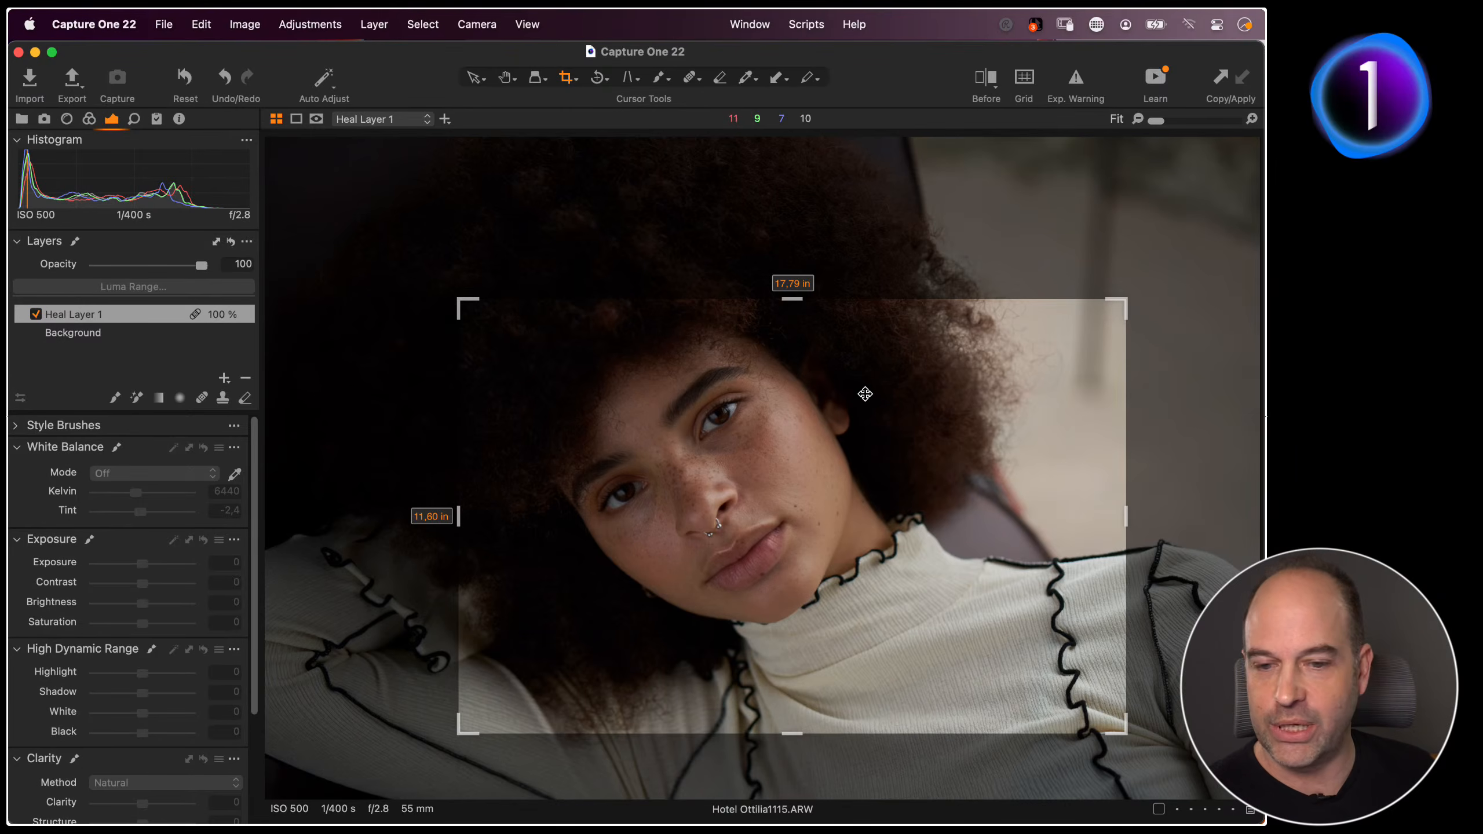
{"action": "key", "text": "h"}
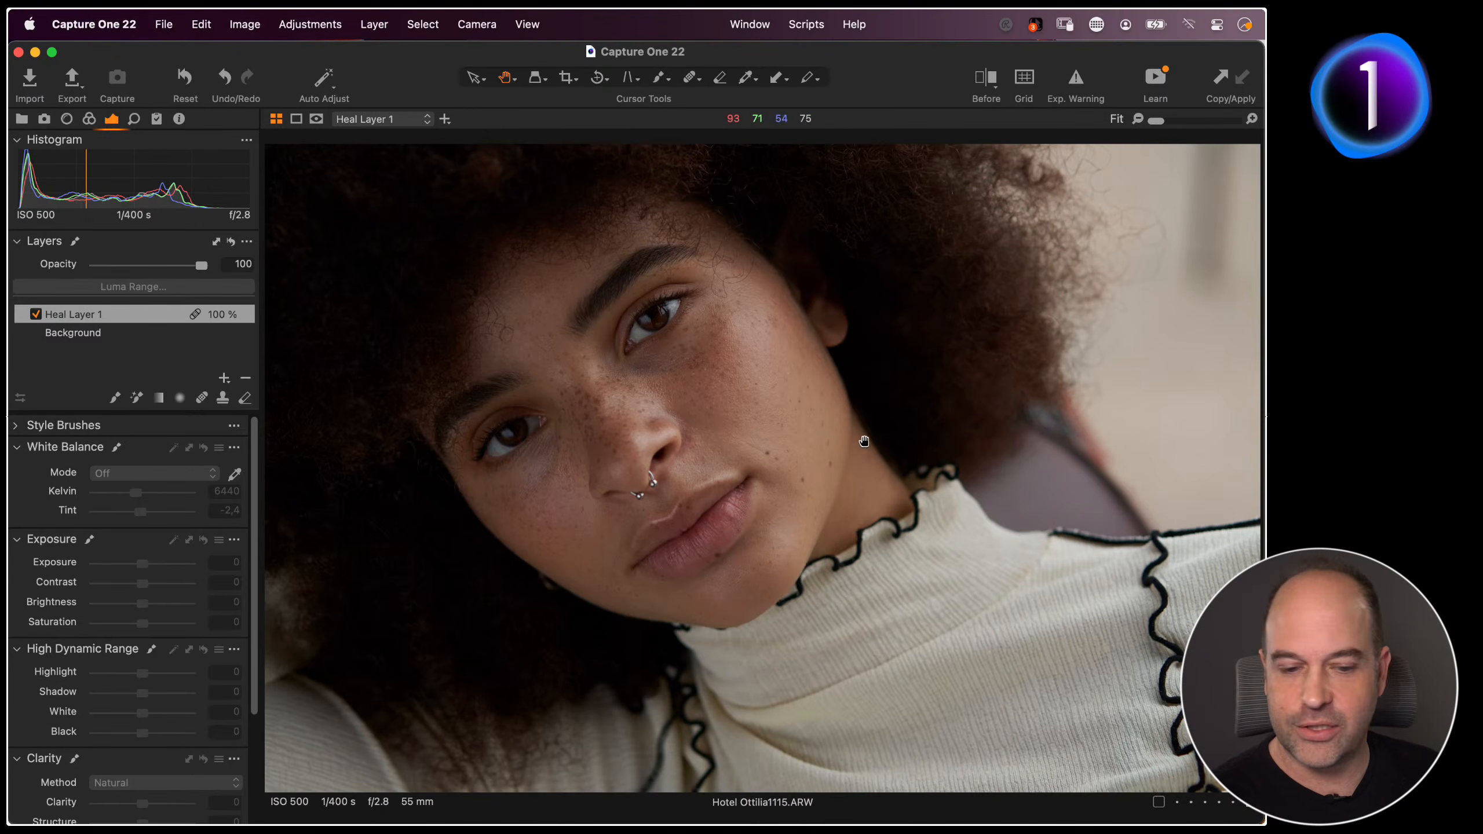
Open the image L2850685.dng from the browser and frame the people on the floor below the flag
{"action": "key", "text": "g"}
{"action": "key", "text": "g"}
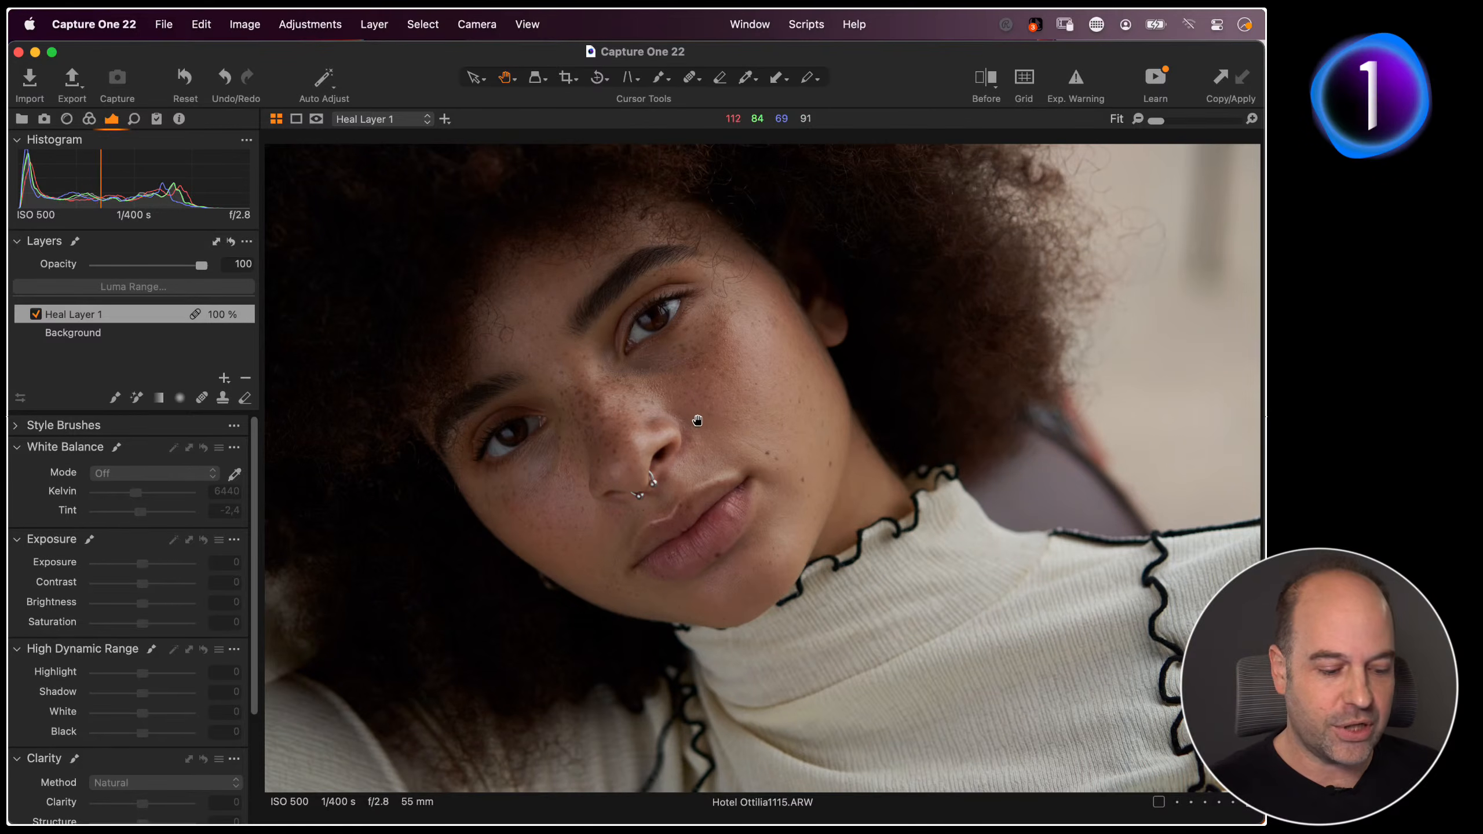
{"action": "key", "text": "g"}
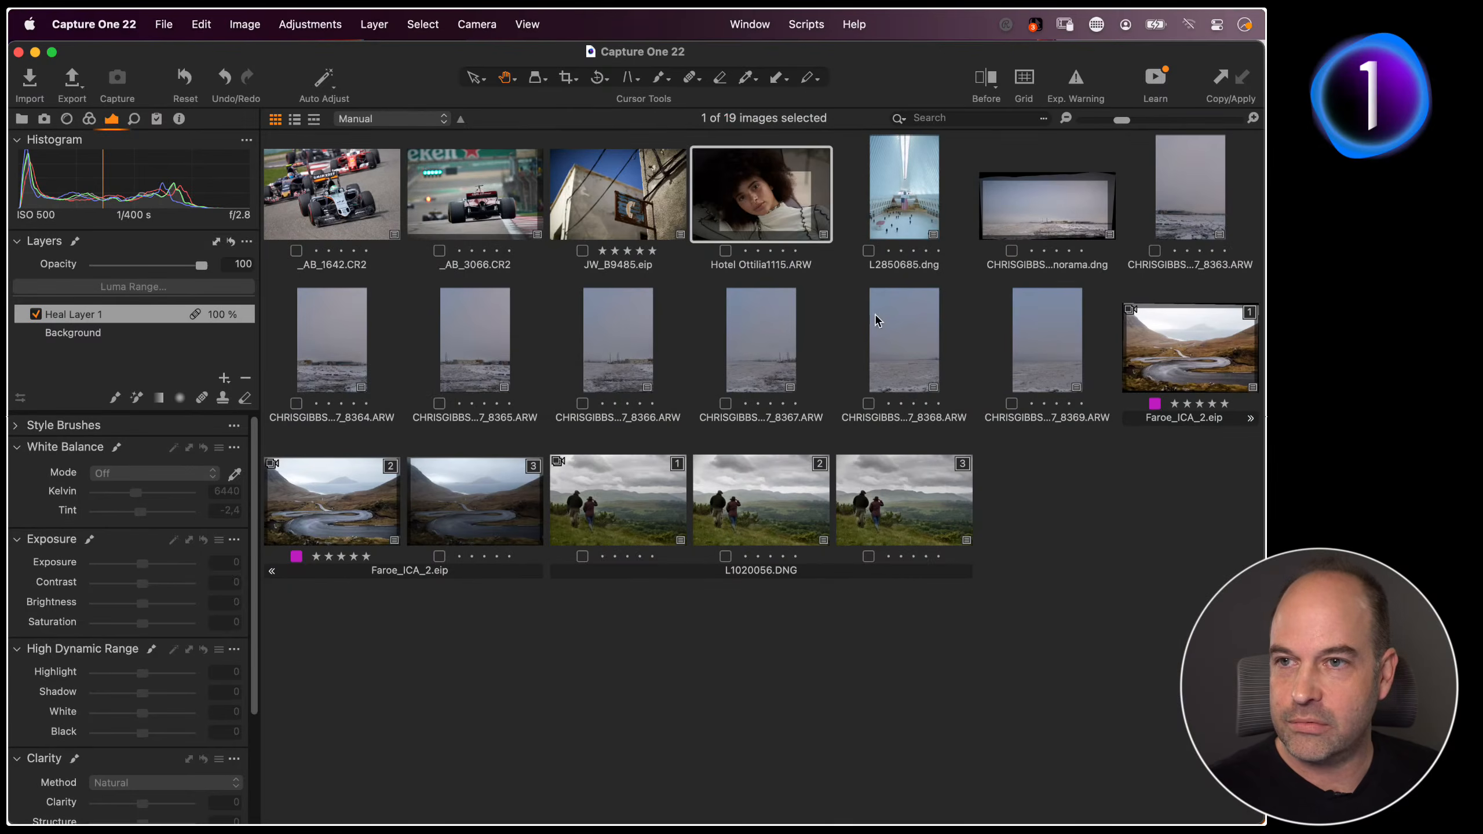
{"action": "double_click", "coordinate": [900, 202]}
{"action": "double_click", "coordinate": [824, 712]}
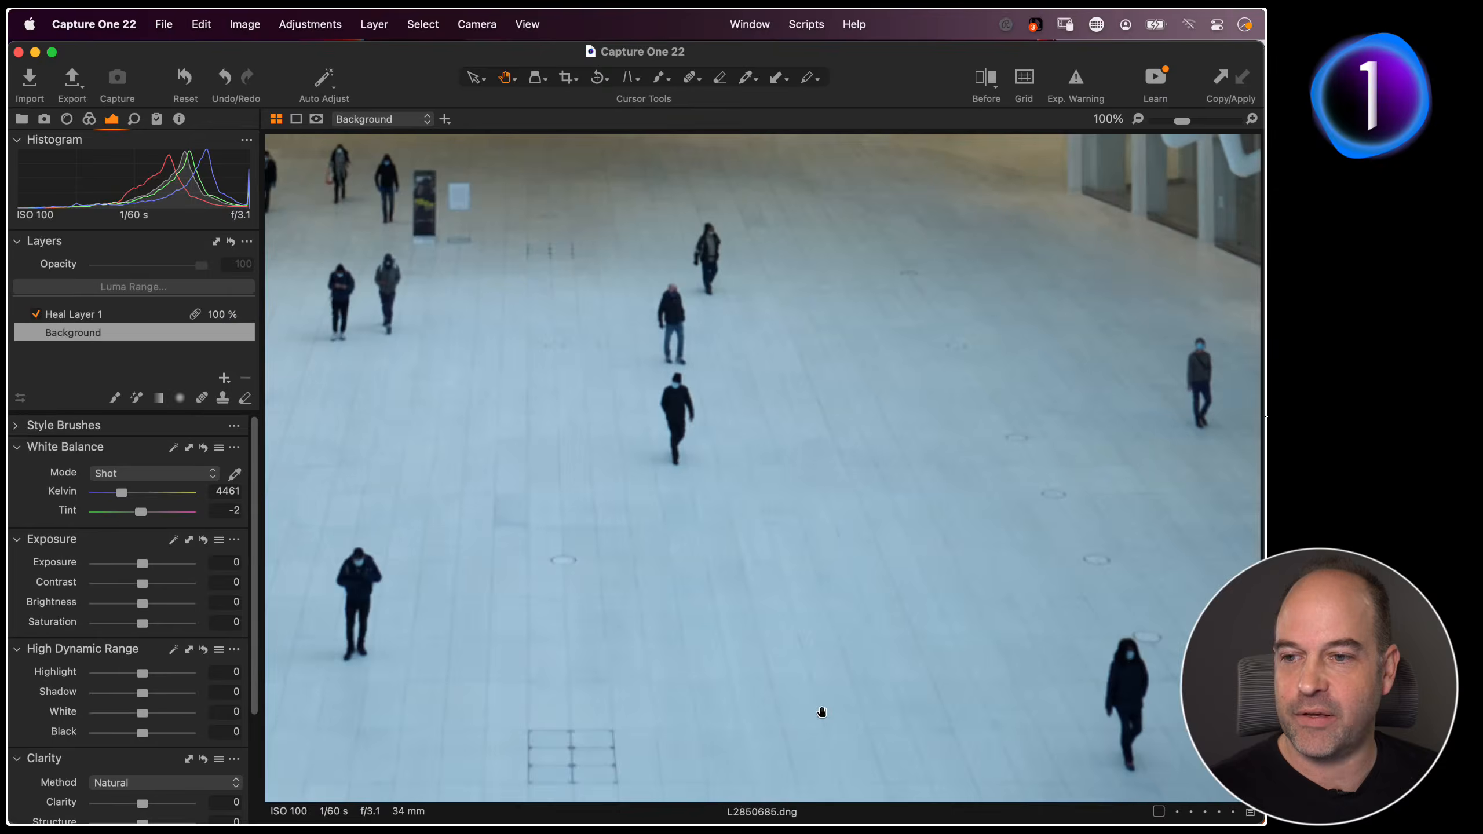
{"action": "left_click_drag", "start_coordinate": [695, 609], "coordinate": [887, 667]}
{"action": "key", "text": "super+minus"}
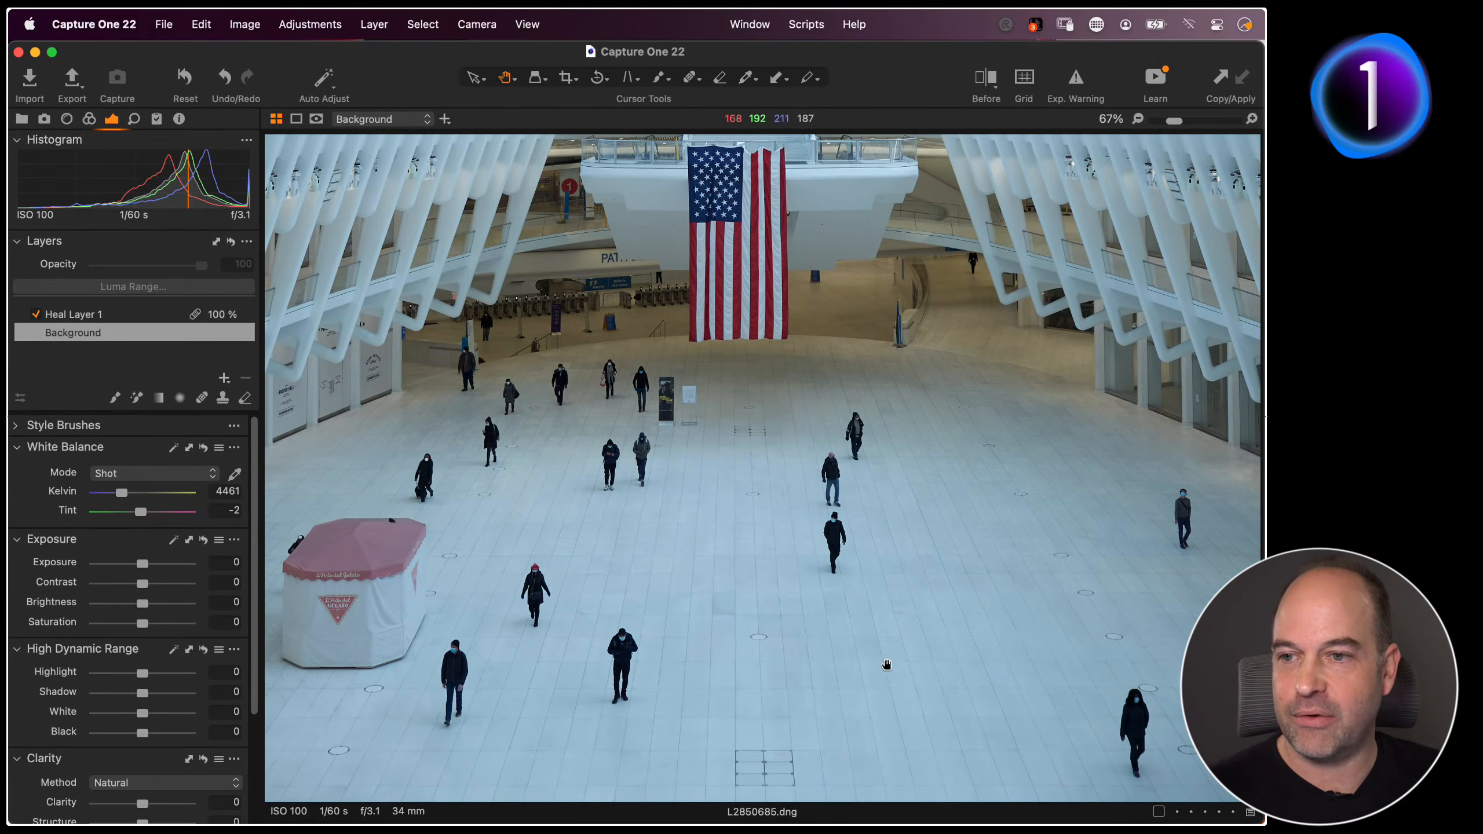
{"action": "left_click_drag", "start_coordinate": [793, 551], "coordinate": [742, 587]}
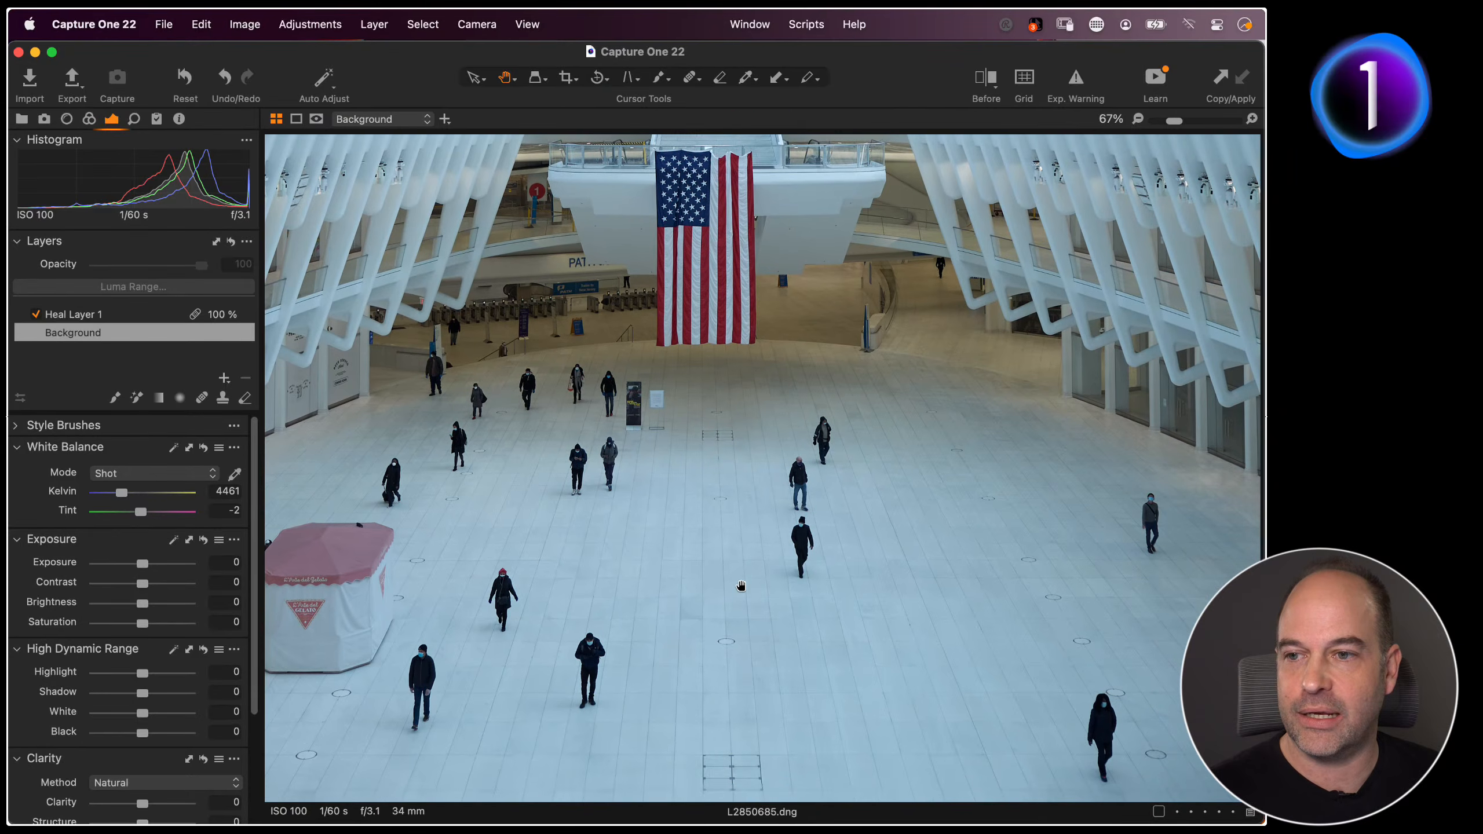
Reset the photo's layers to remove the existing heal layer, and activate the Heal brush with a larger size
{"action": "left_click", "coordinate": [231, 241]}
{"action": "left_click", "coordinate": [202, 398]}
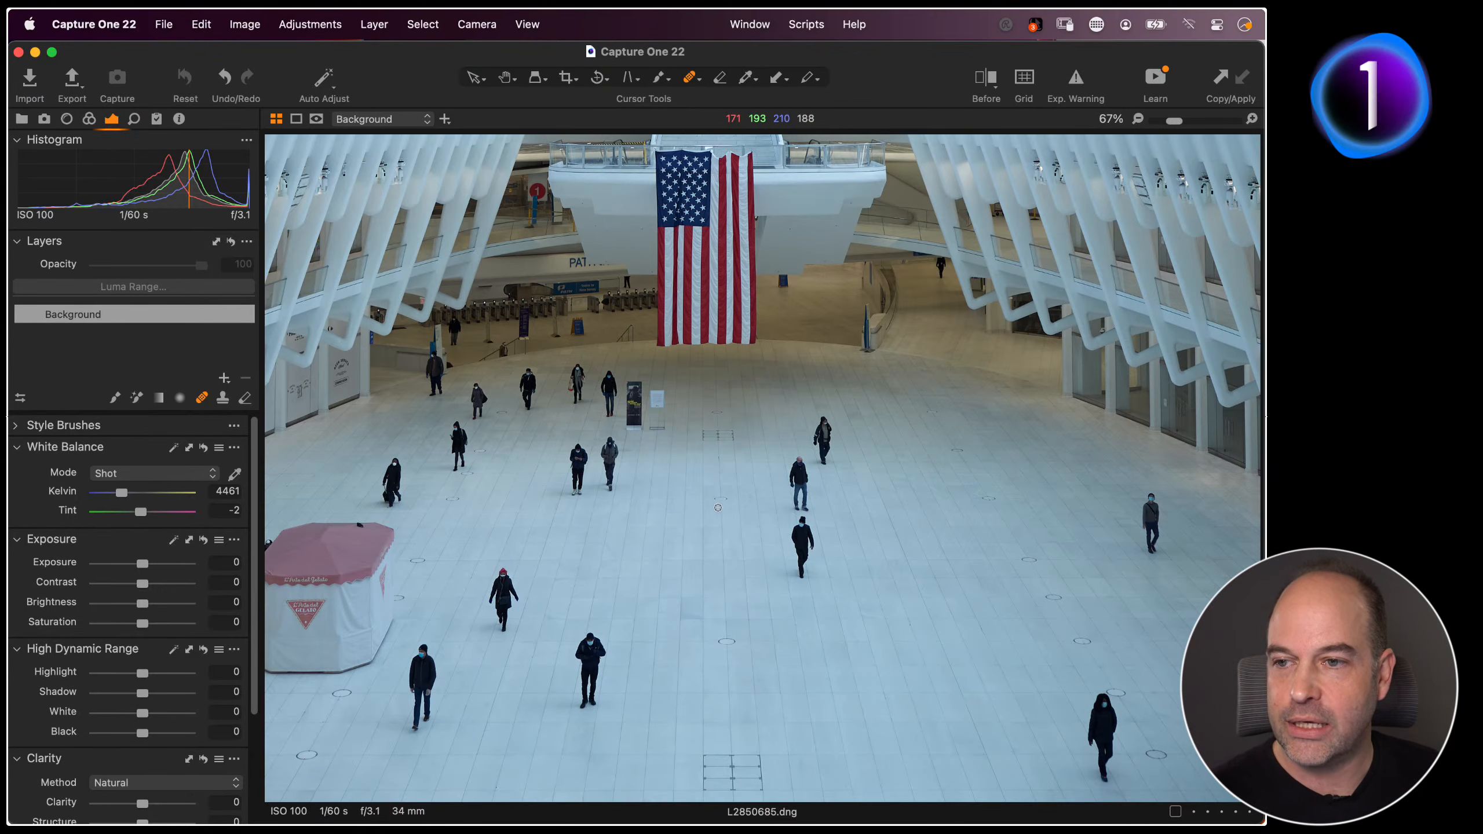
{"action": "left_click_drag", "start_coordinate": [718, 507], "coordinate": [748, 511], "text": "ctrl+alt"}
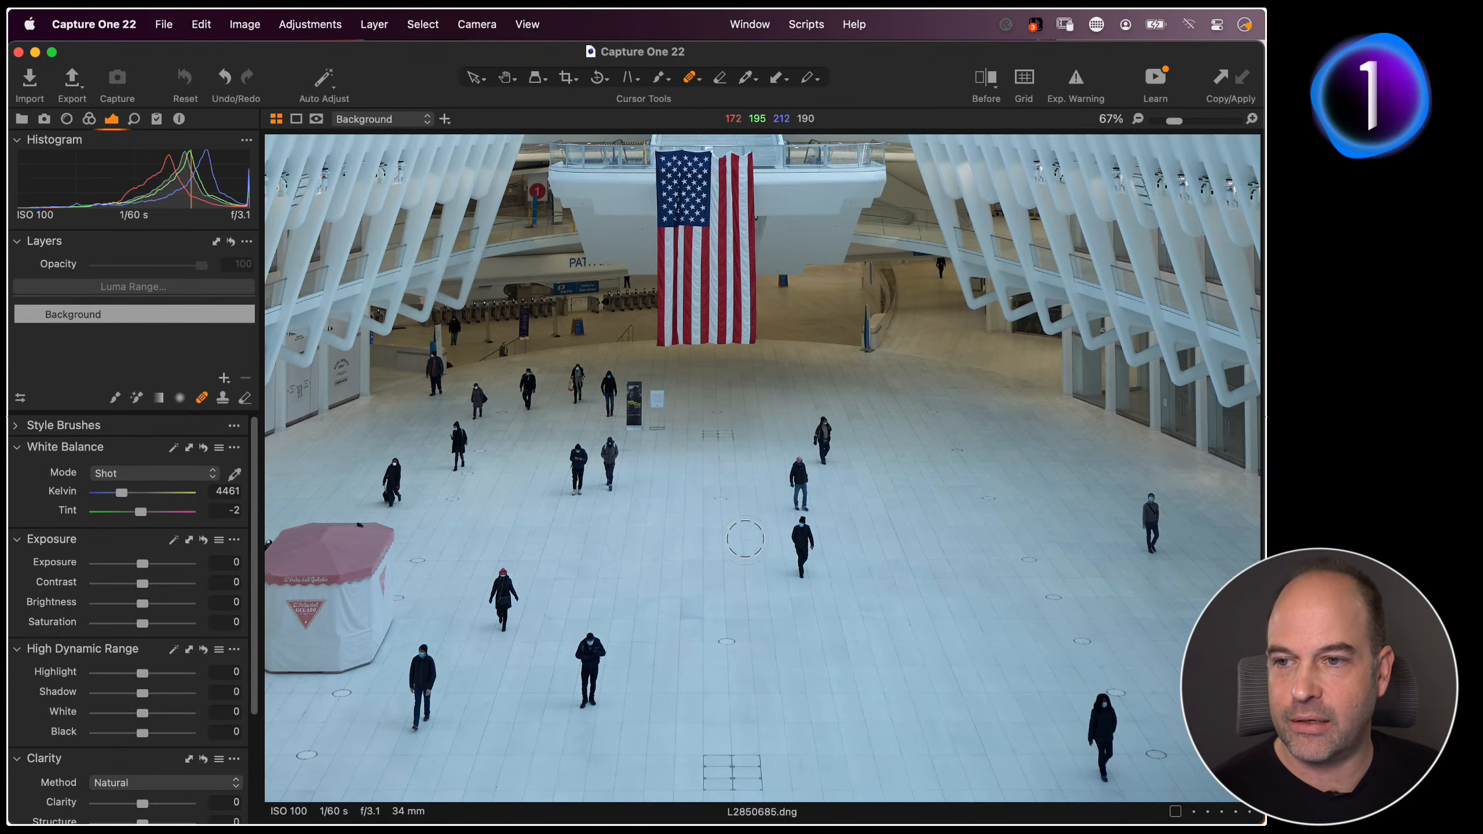
Try healing out the pedestrian beside the pink-roofed kiosk with an automatic source, and reset the layers
{"action": "left_click", "coordinate": [498, 584]}
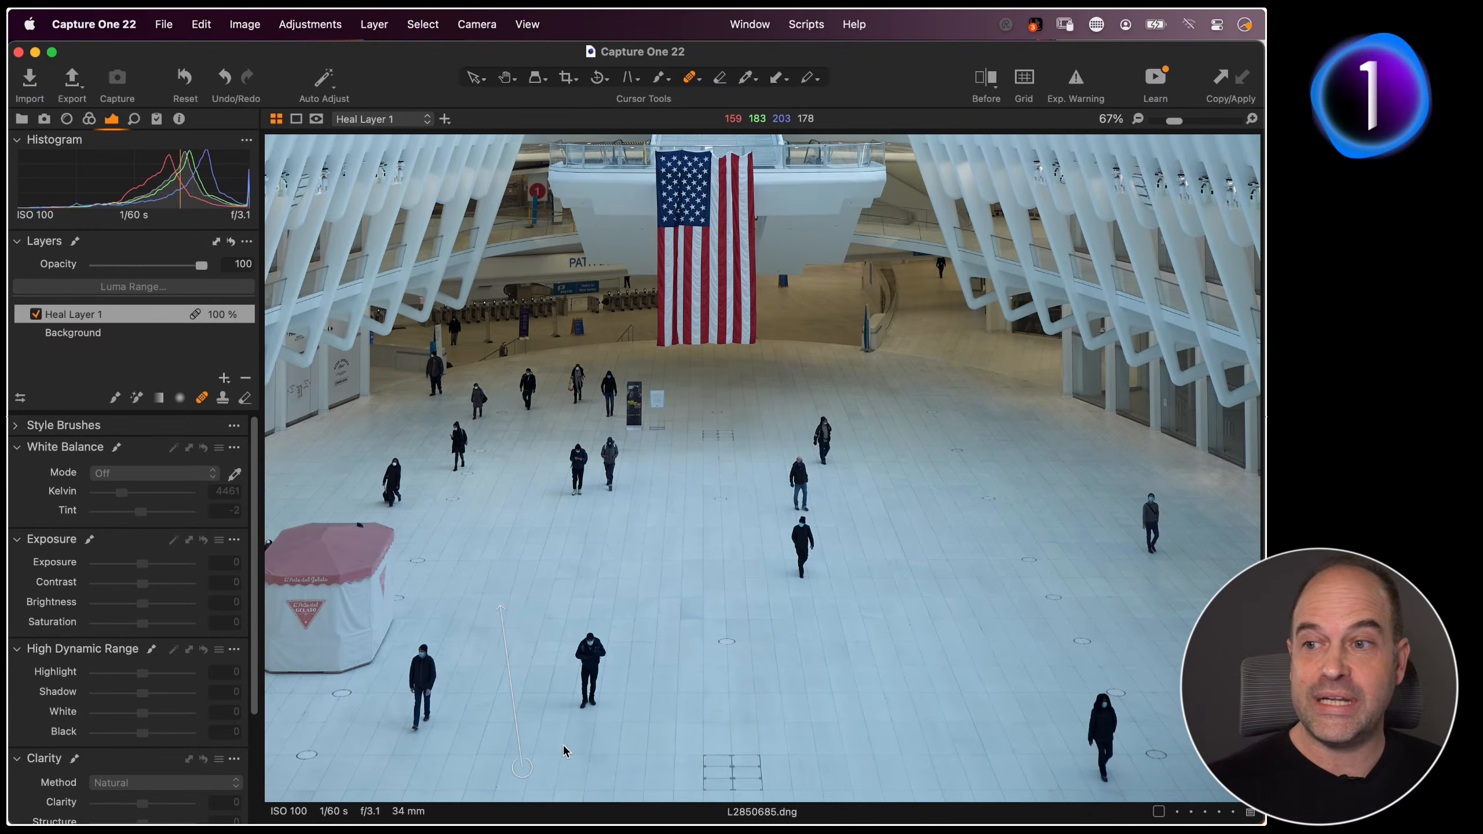
{"action": "left_click", "coordinate": [231, 241]}
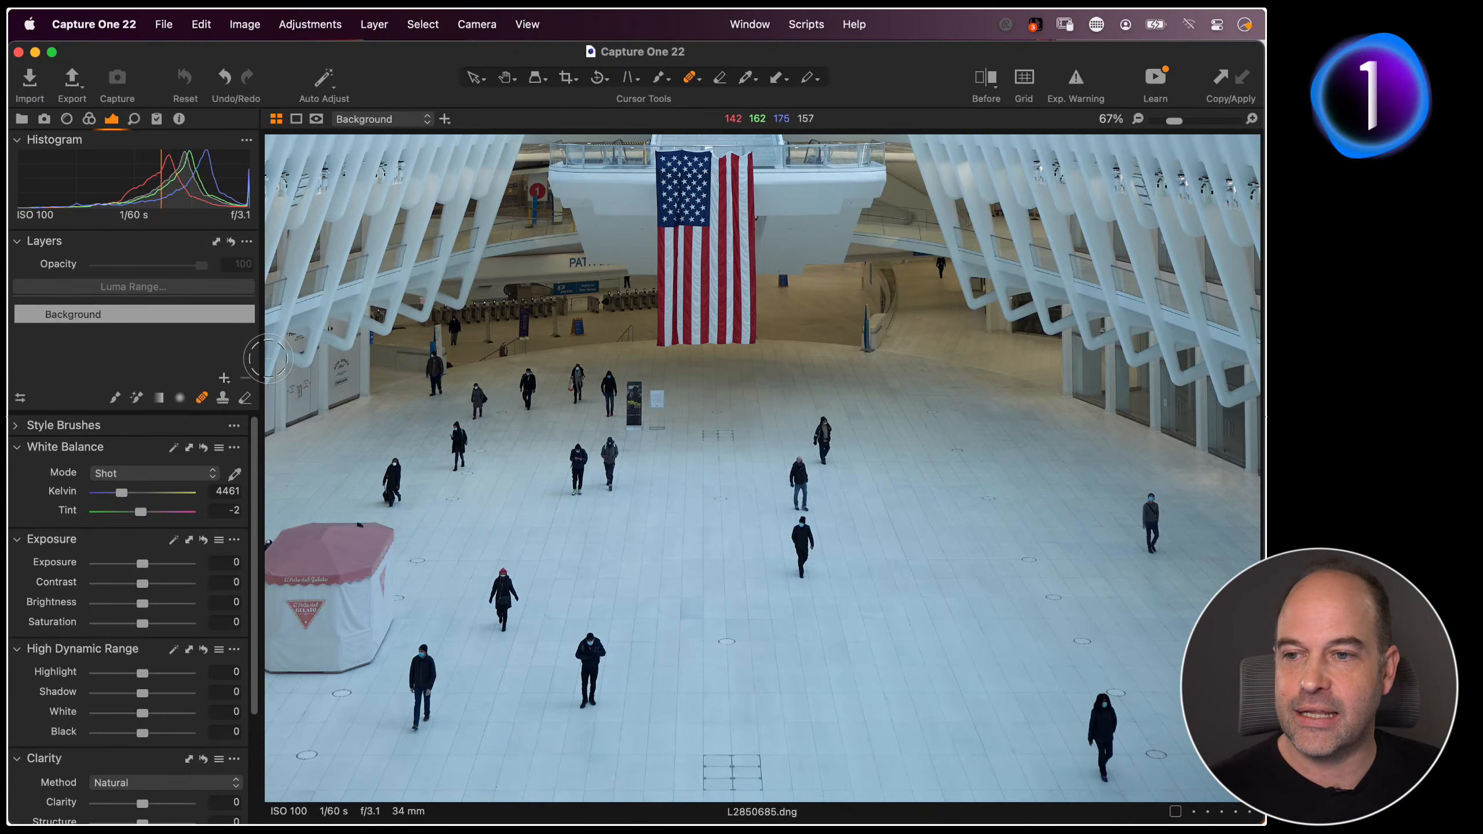
Set a heal source on the floor beside the central pedestrian, heal that person out, and delete the heal
{"action": "left_click", "coordinate": [870, 549], "text": "alt"}
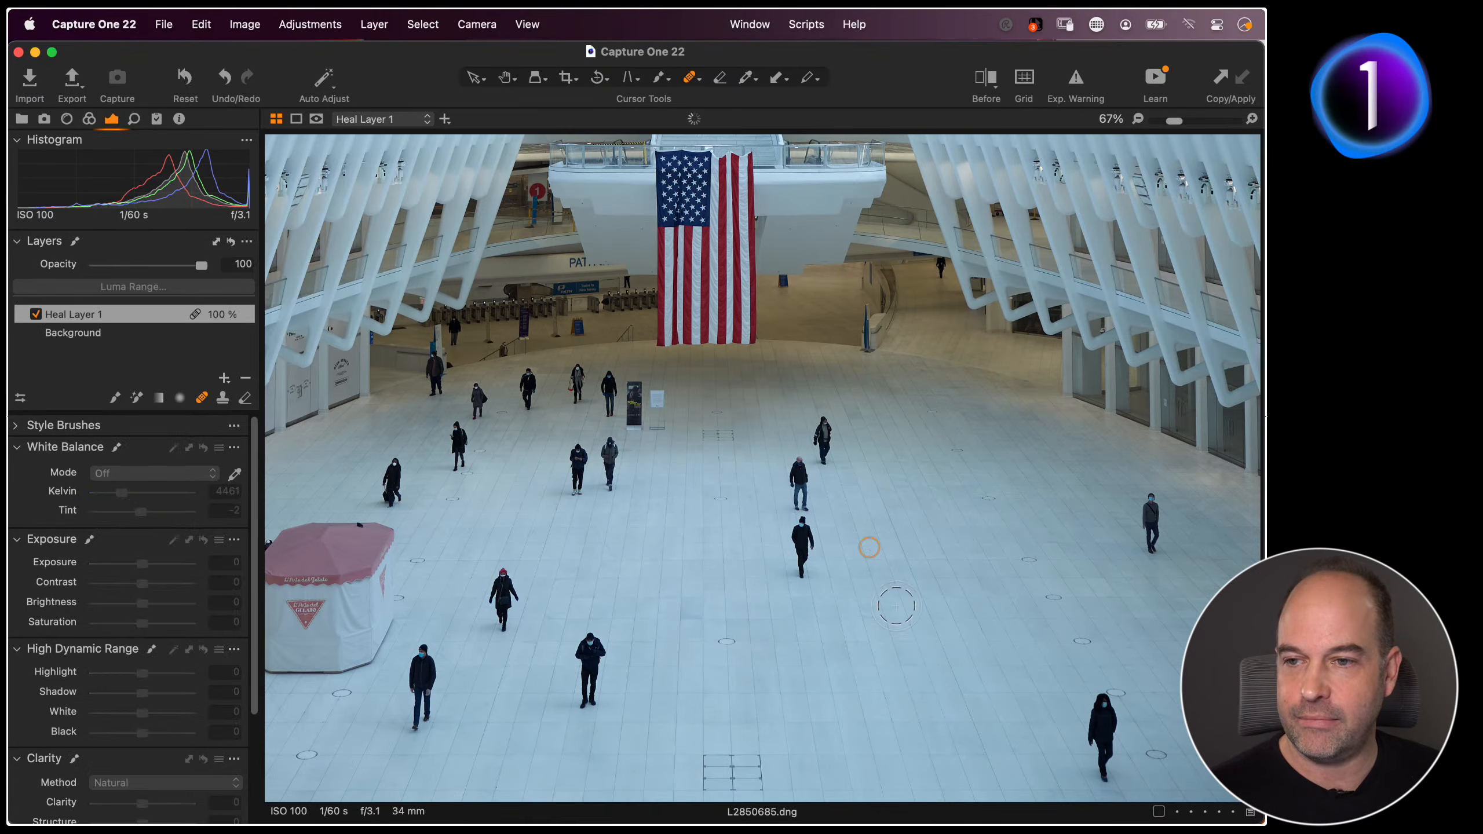
{"action": "left_click_drag", "start_coordinate": [802, 530], "coordinate": [801, 571]}
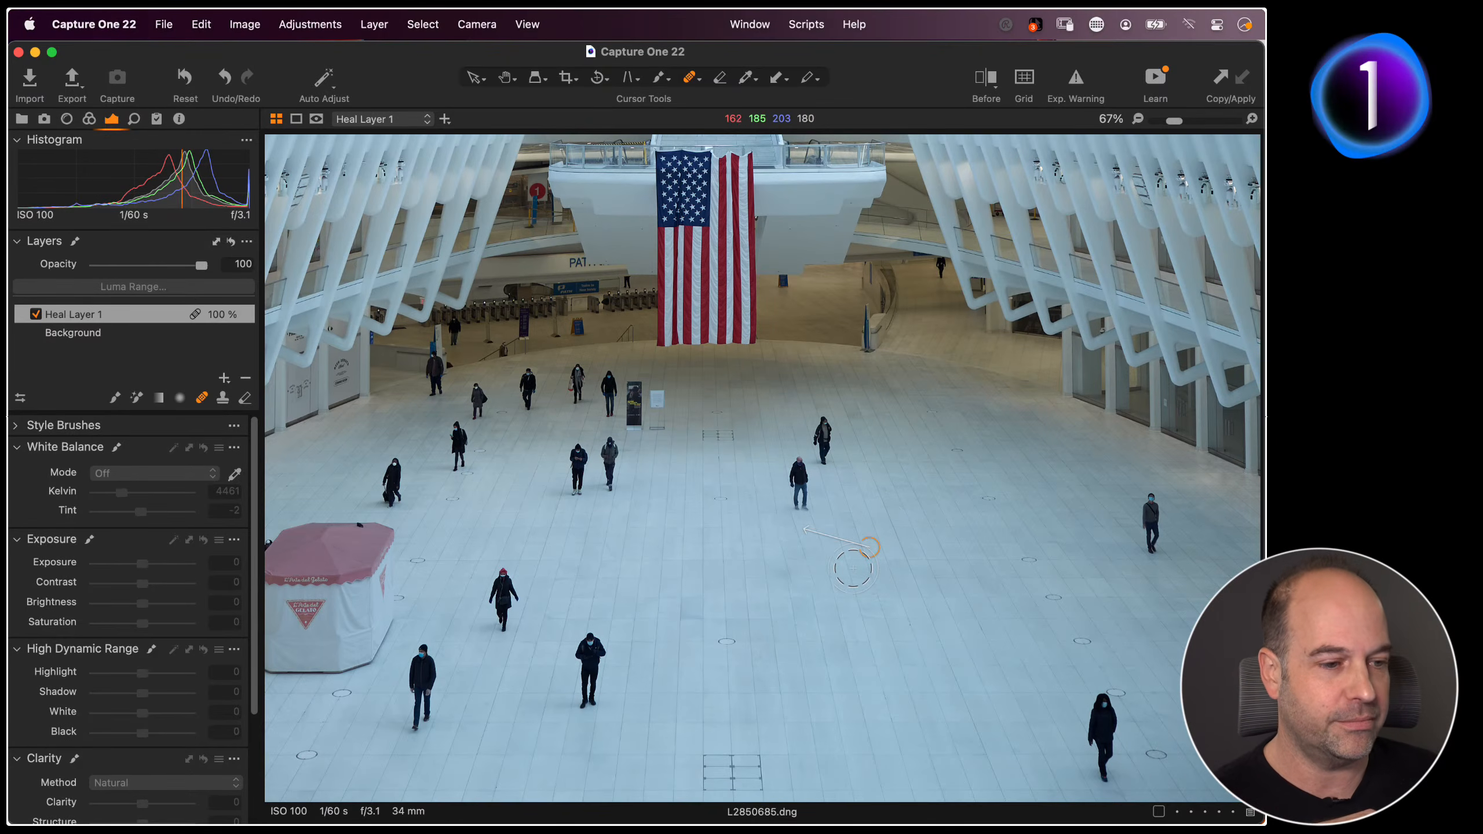
{"action": "key", "text": "BackSpace"}
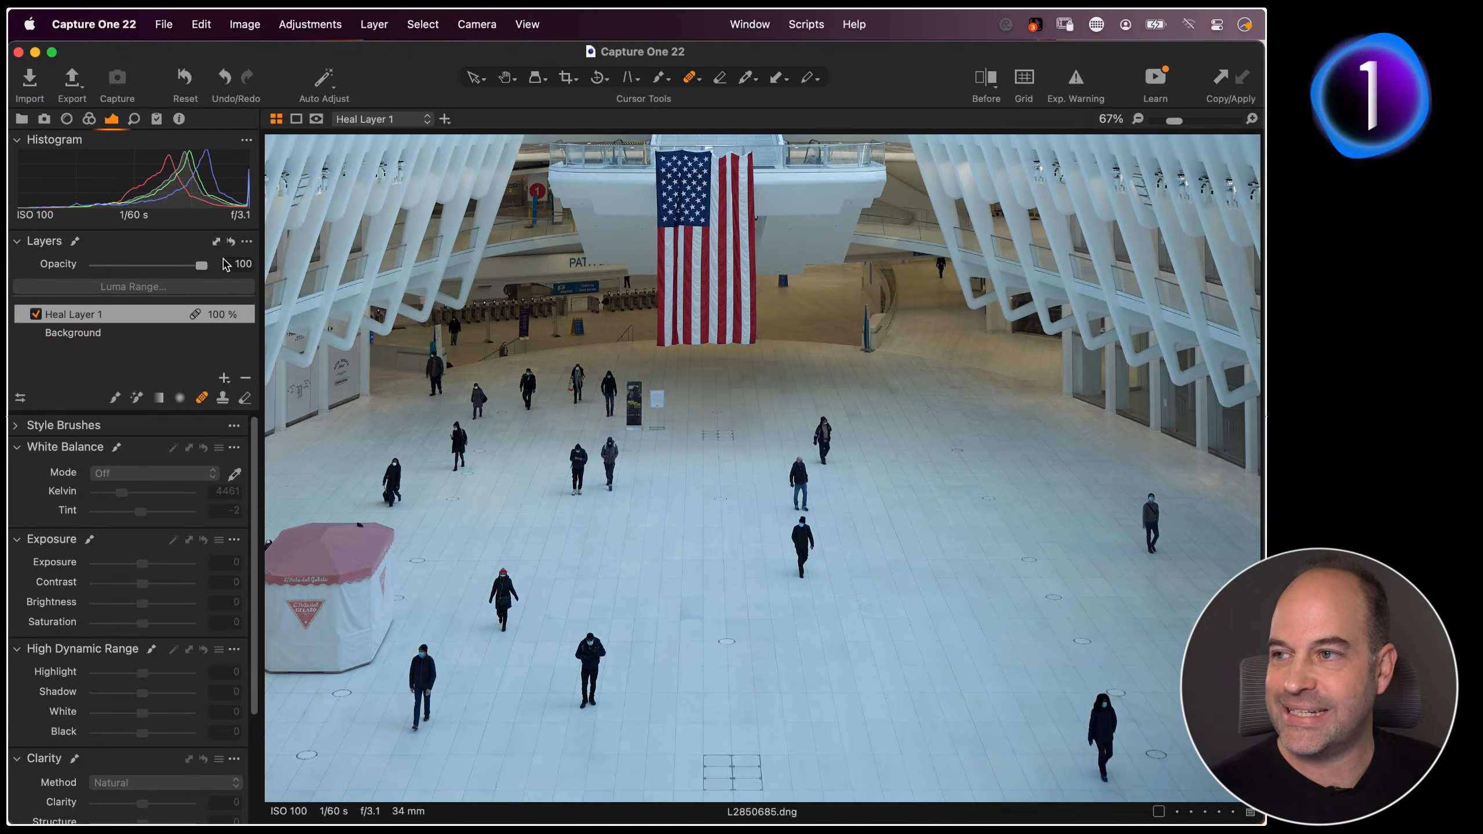
{"action": "left_click", "coordinate": [230, 242]}
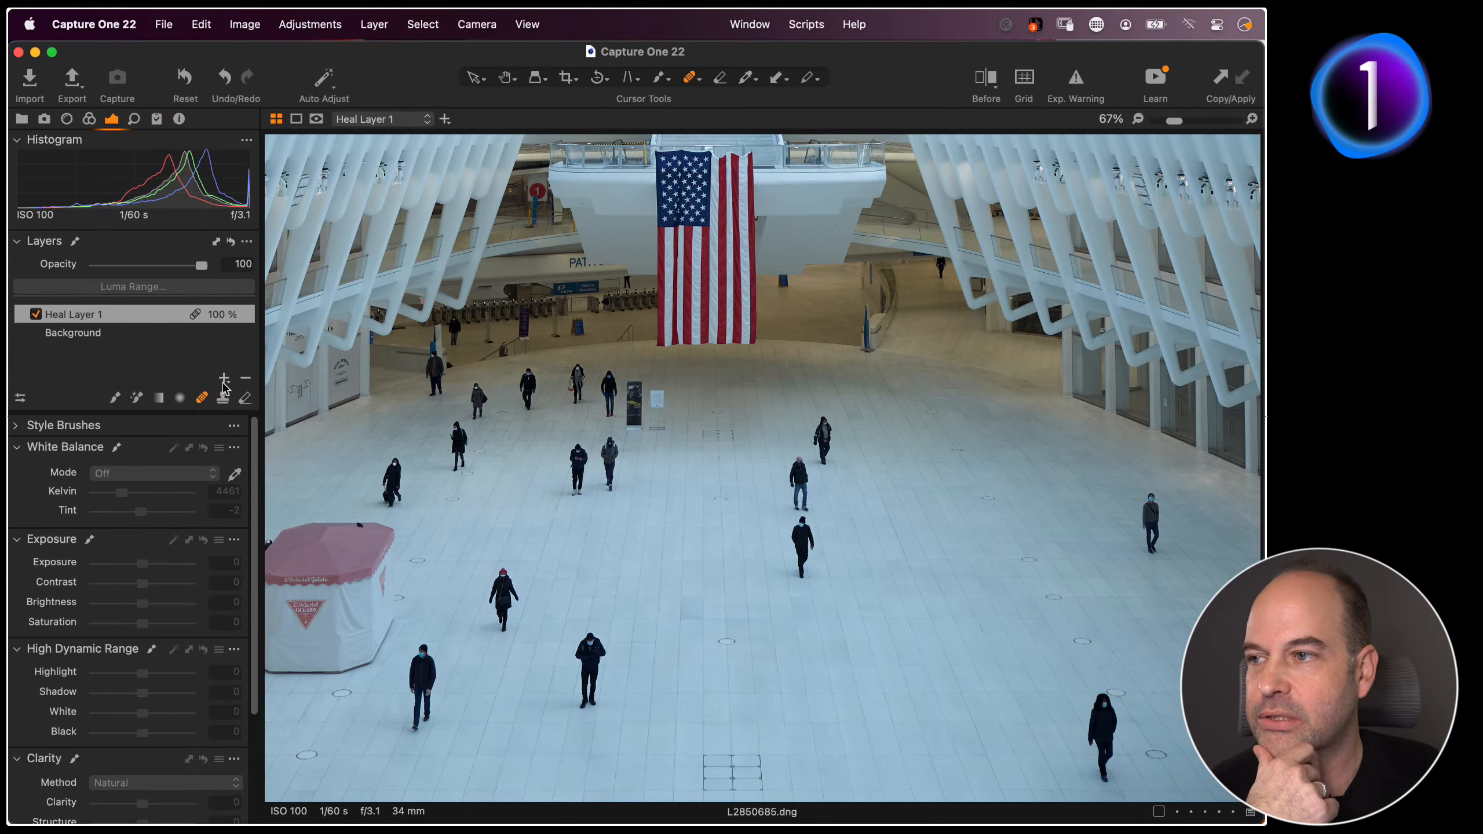
Select the Background layer and show the detail tools with Spot Removal
{"action": "left_click", "coordinate": [93, 334]}
{"action": "left_click", "coordinate": [135, 121]}
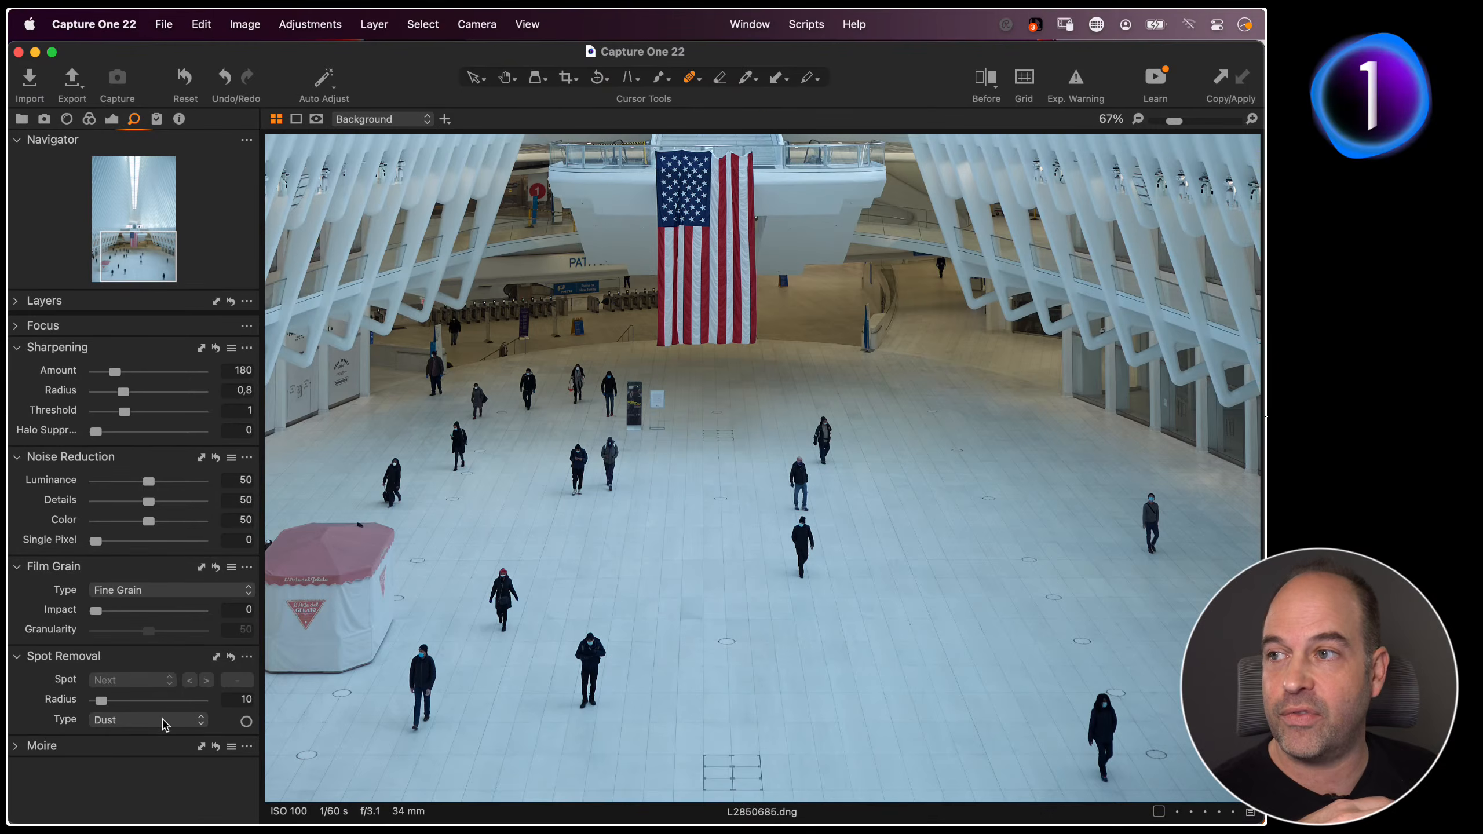
Return to the exposure tools with the Layers panel and heal a small spot on the floor between the central pedestrians
{"action": "left_click", "coordinate": [111, 119]}
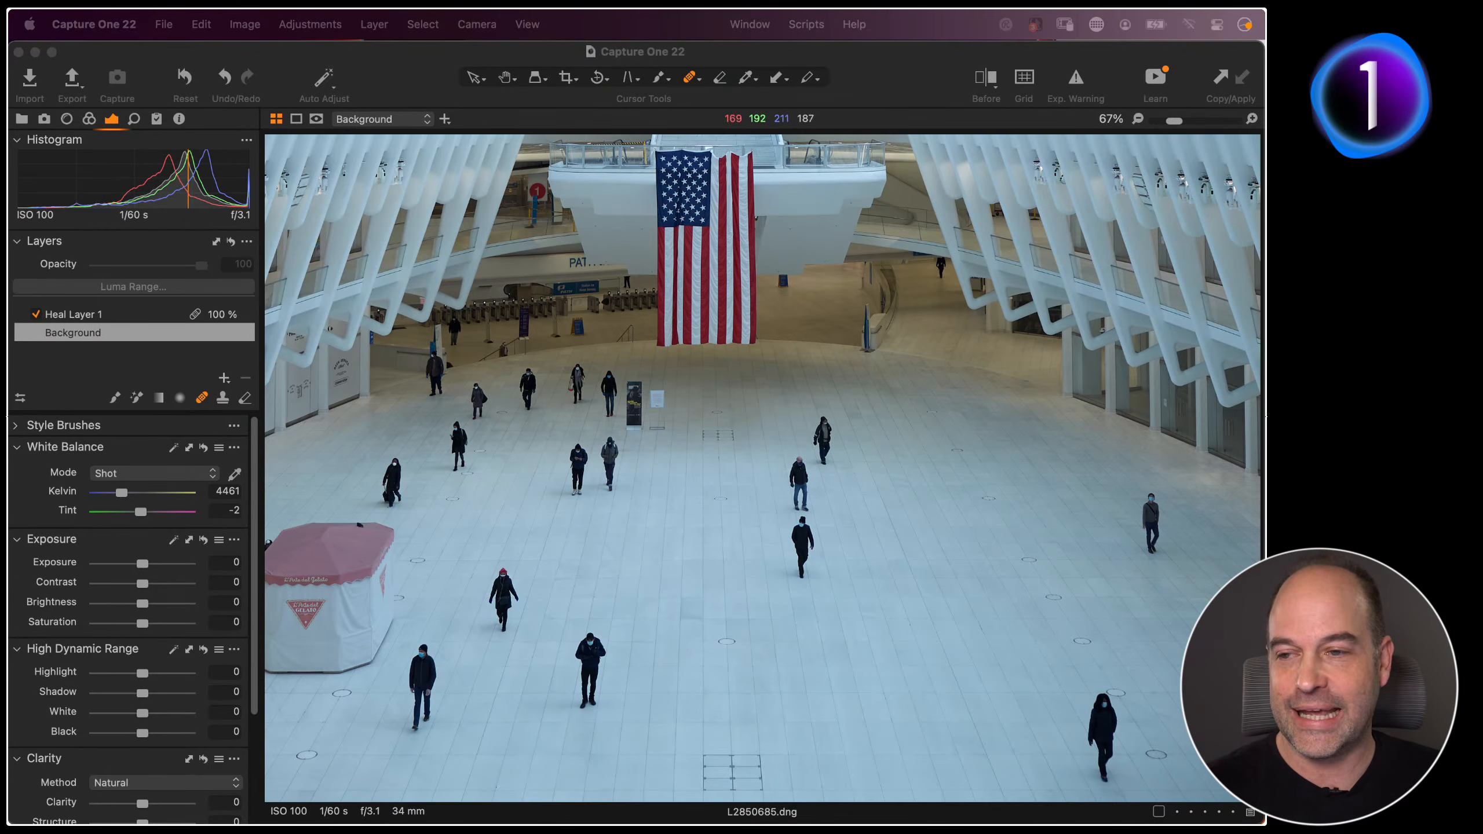
{"action": "left_click", "coordinate": [648, 572]}
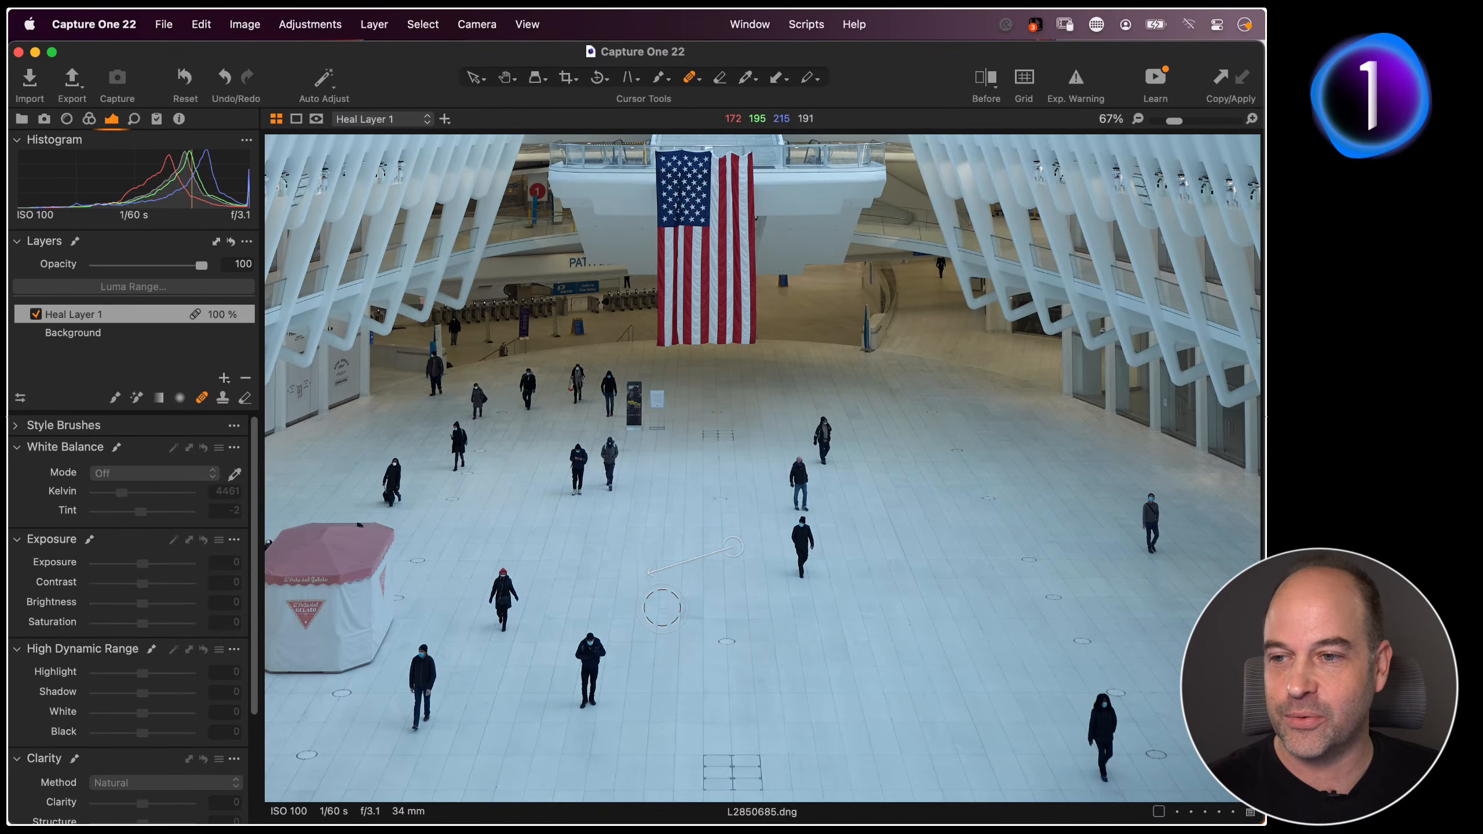
Open the wide snowy harbour panorama from the thumbnails and fit the whole image in view
{"action": "key", "text": "super+alt+v"}
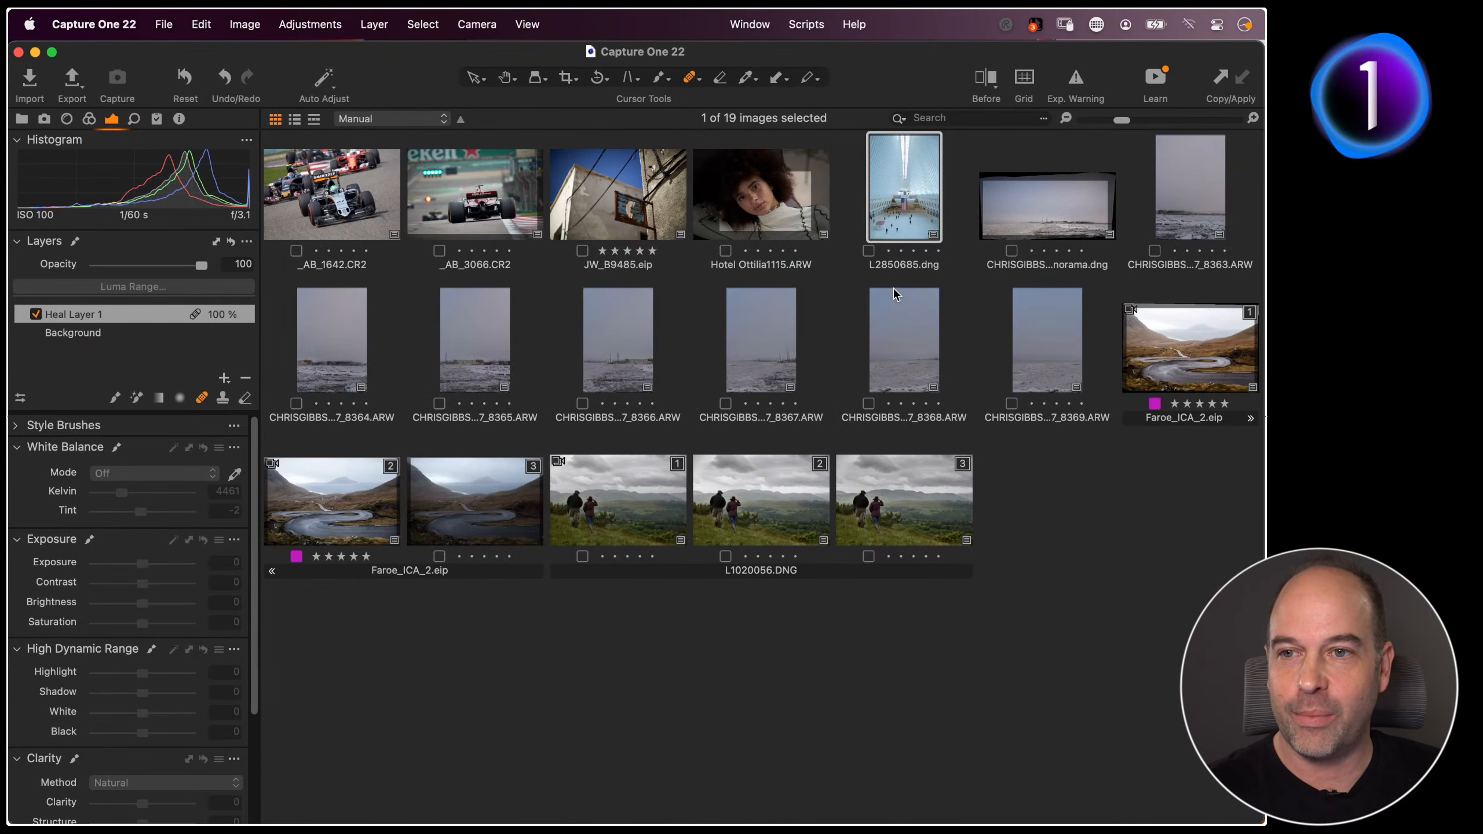
{"action": "left_click", "coordinate": [1071, 226]}
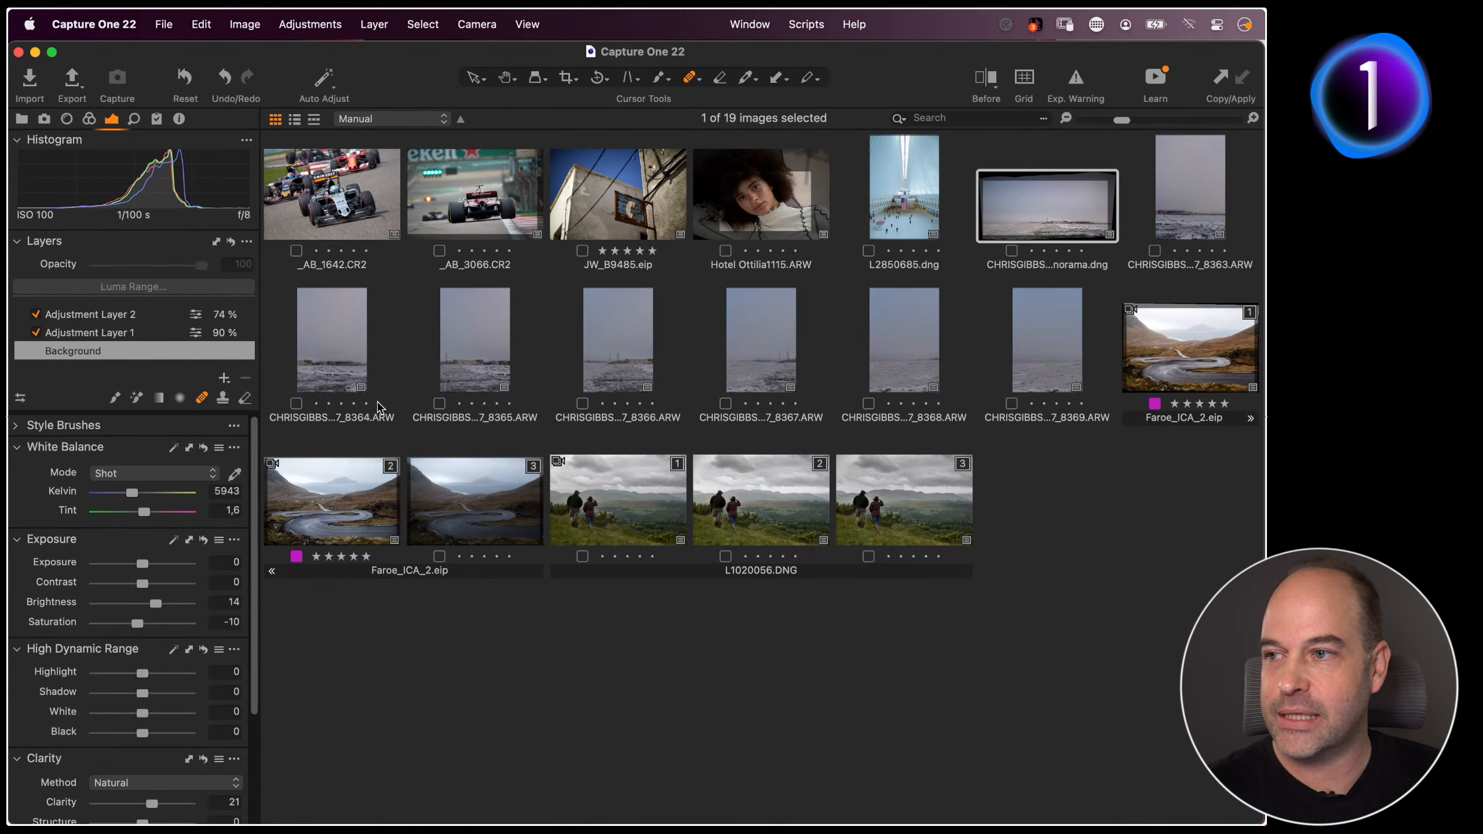
{"action": "key", "text": "super+alt+v"}
{"action": "key", "text": "h"}
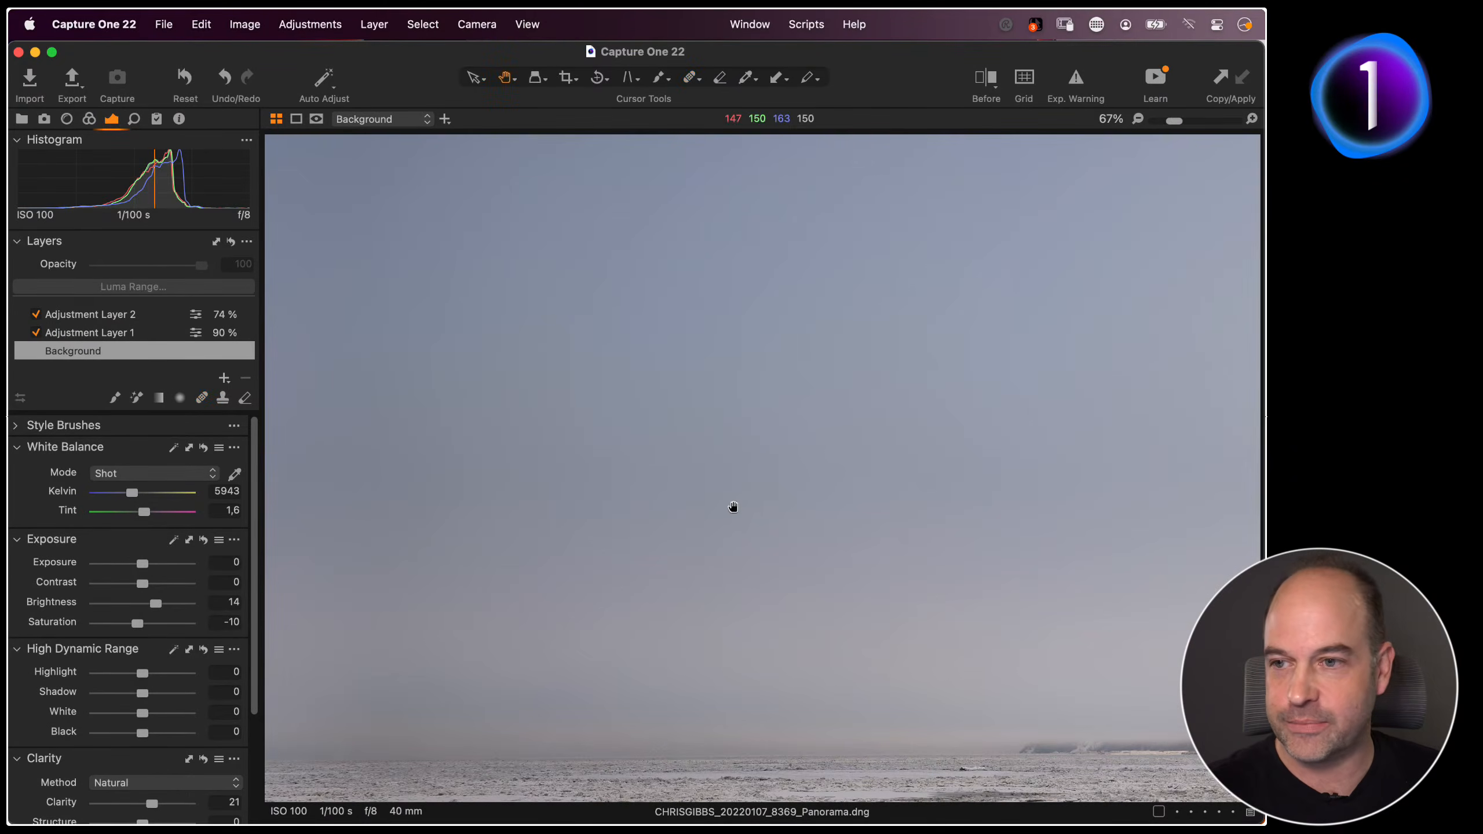
{"action": "double_click", "coordinate": [754, 537]}
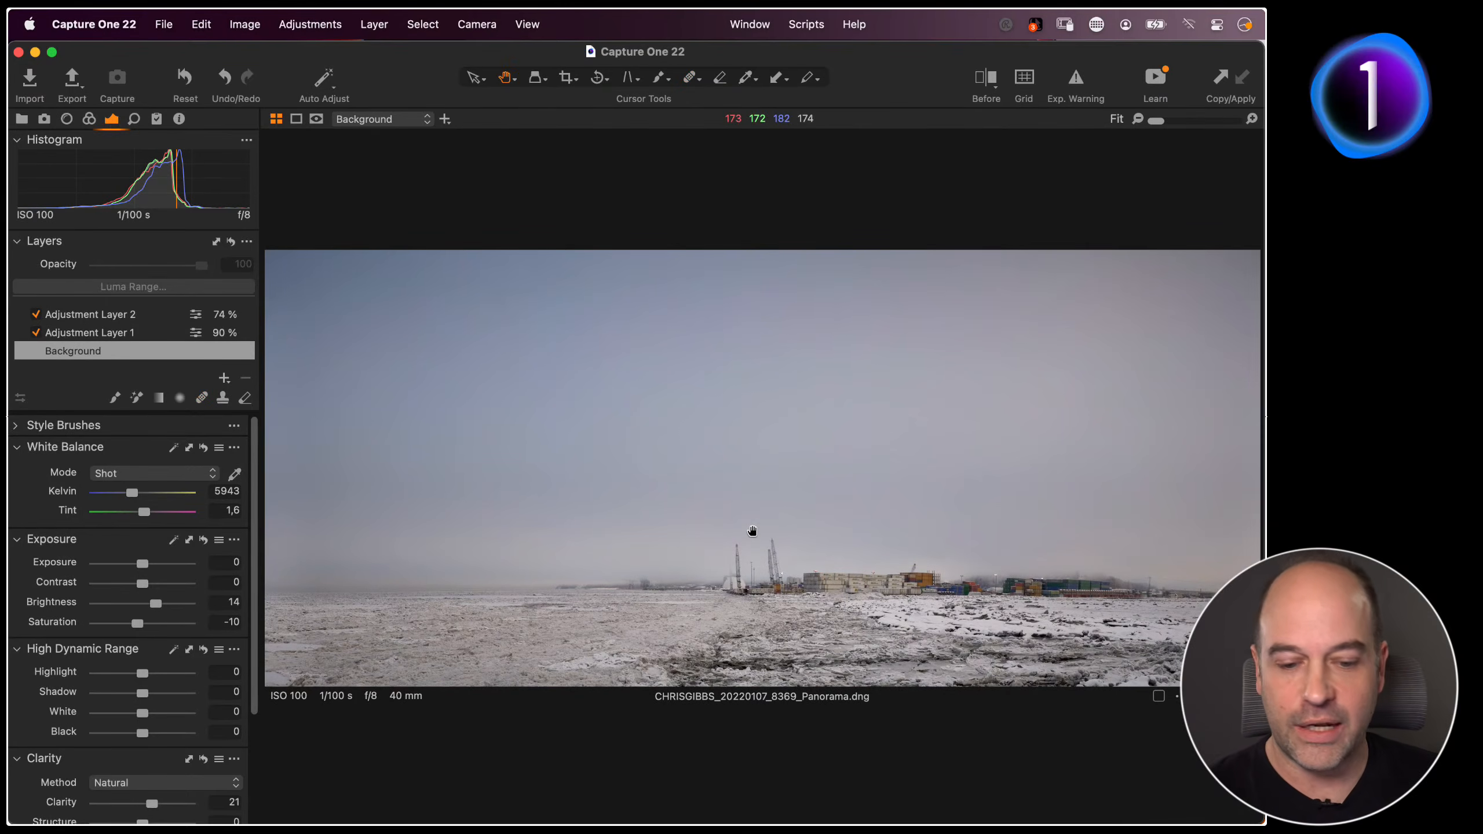
{"action": "key", "text": "super+alt+v"}
{"action": "key", "text": "super+alt+v"}
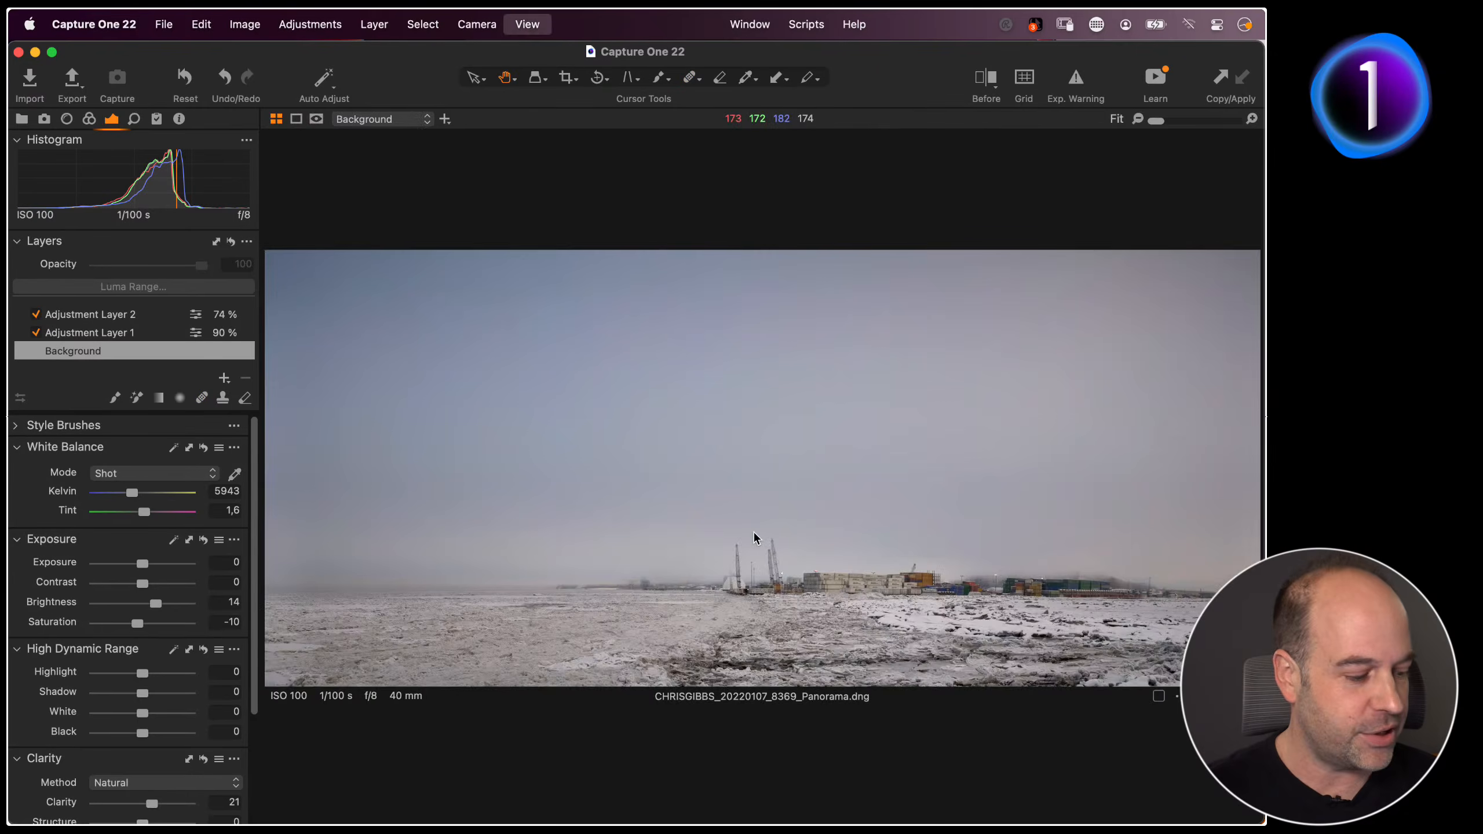
Look through the individual vertical frames behind the panorama and return to the stitched image
{"action": "key", "text": "Left"}
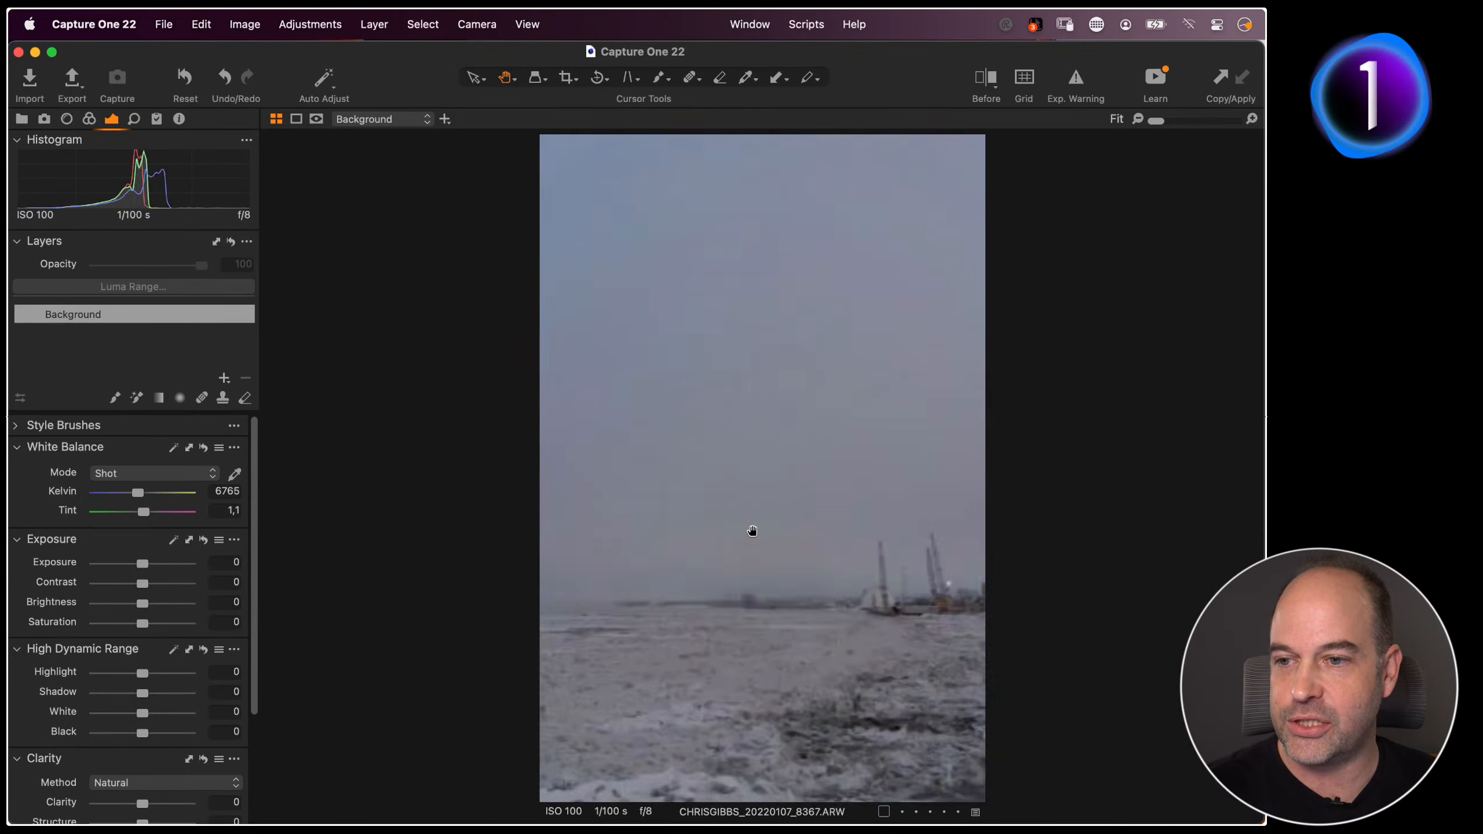
{"action": "key", "text": "Right"}
{"action": "key", "text": "Right"}
{"action": "key", "text": "Right"}
{"action": "key", "text": "Right"}
{"action": "key", "text": "Left"}
{"action": "key", "text": "Left"}
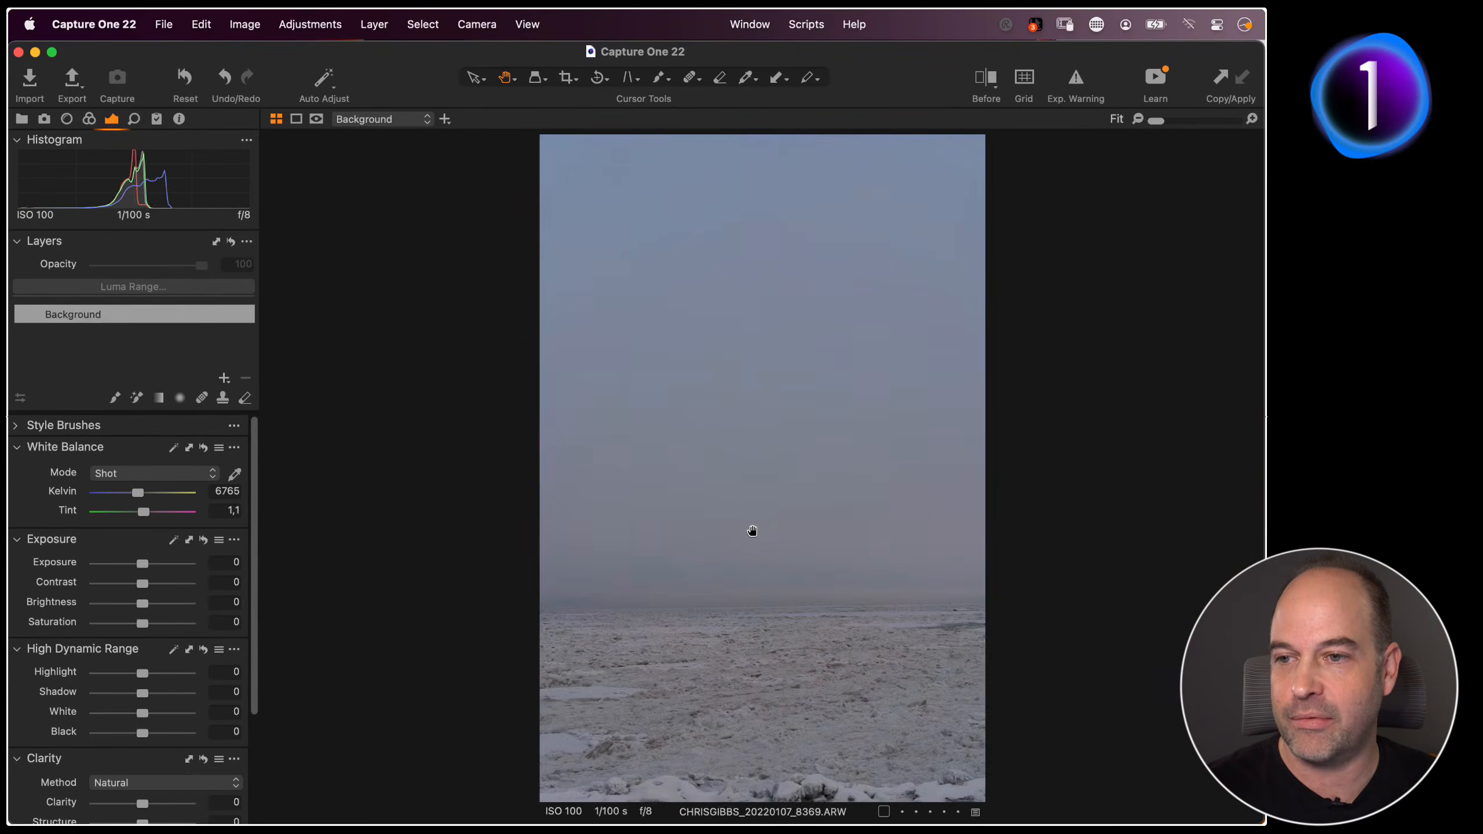
{"action": "key", "text": "Left"}
{"action": "key", "text": "Left"}
{"action": "key", "text": "Left"}
{"action": "key", "text": "Left"}
{"action": "key", "text": "Left"}
{"action": "key", "text": "Left"}
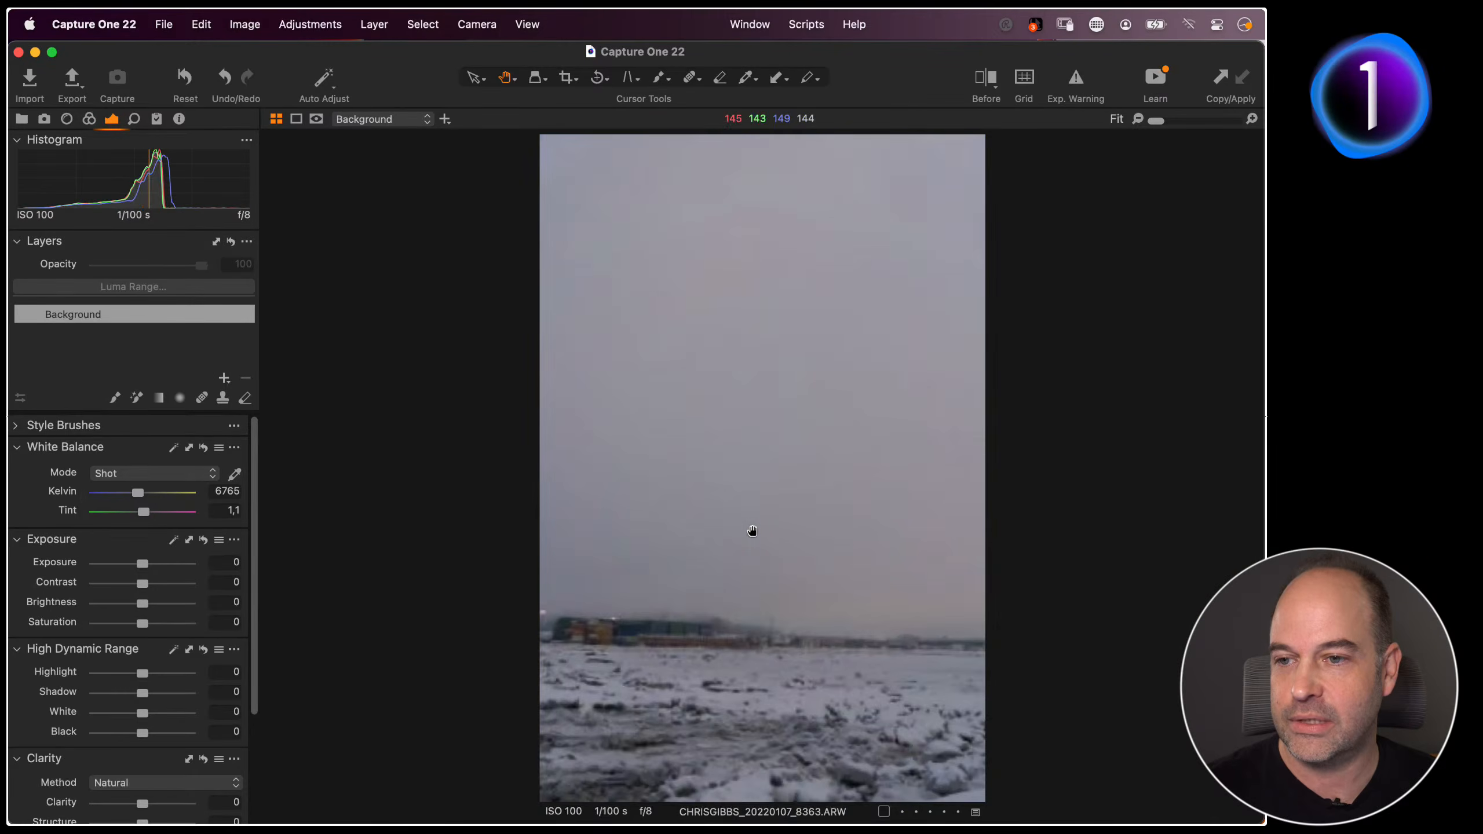
{"action": "key", "text": "Left"}
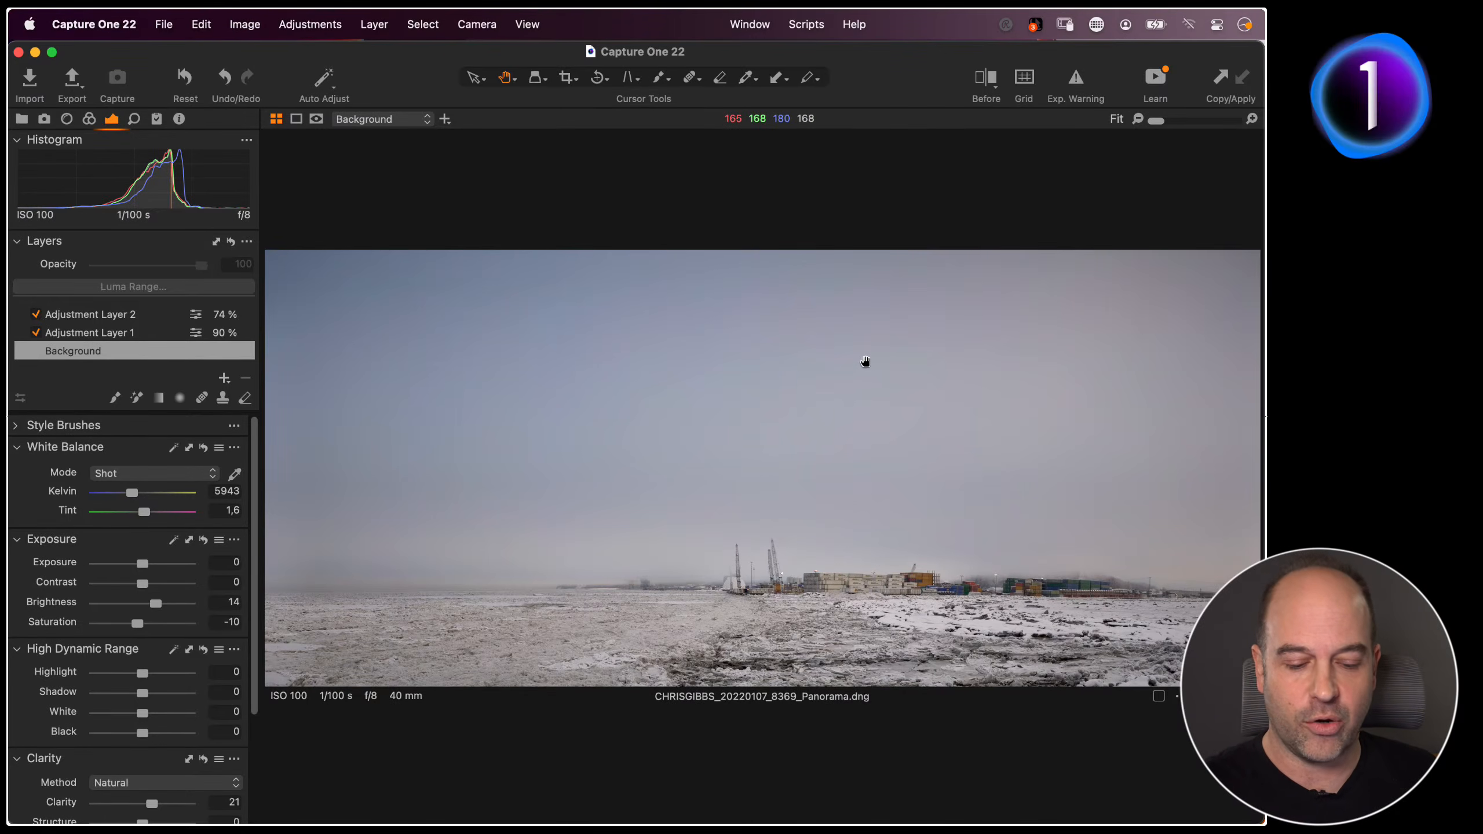
Open L2850685.dng, activate the Clone brush, and enlarge it to about a pedestrian's width
{"action": "key", "text": "g"}
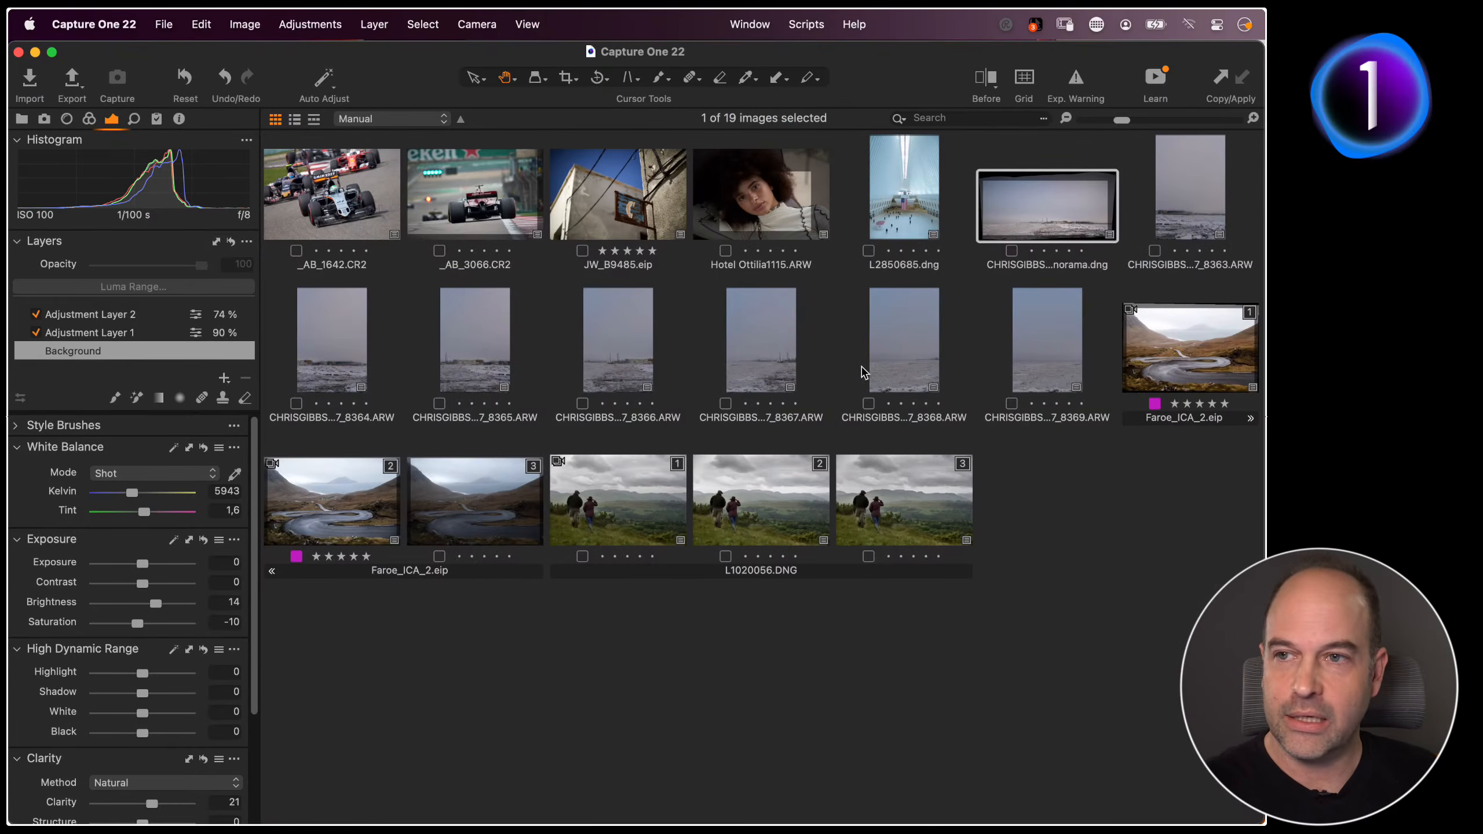
{"action": "double_click", "coordinate": [911, 221]}
{"action": "left_click", "coordinate": [224, 399]}
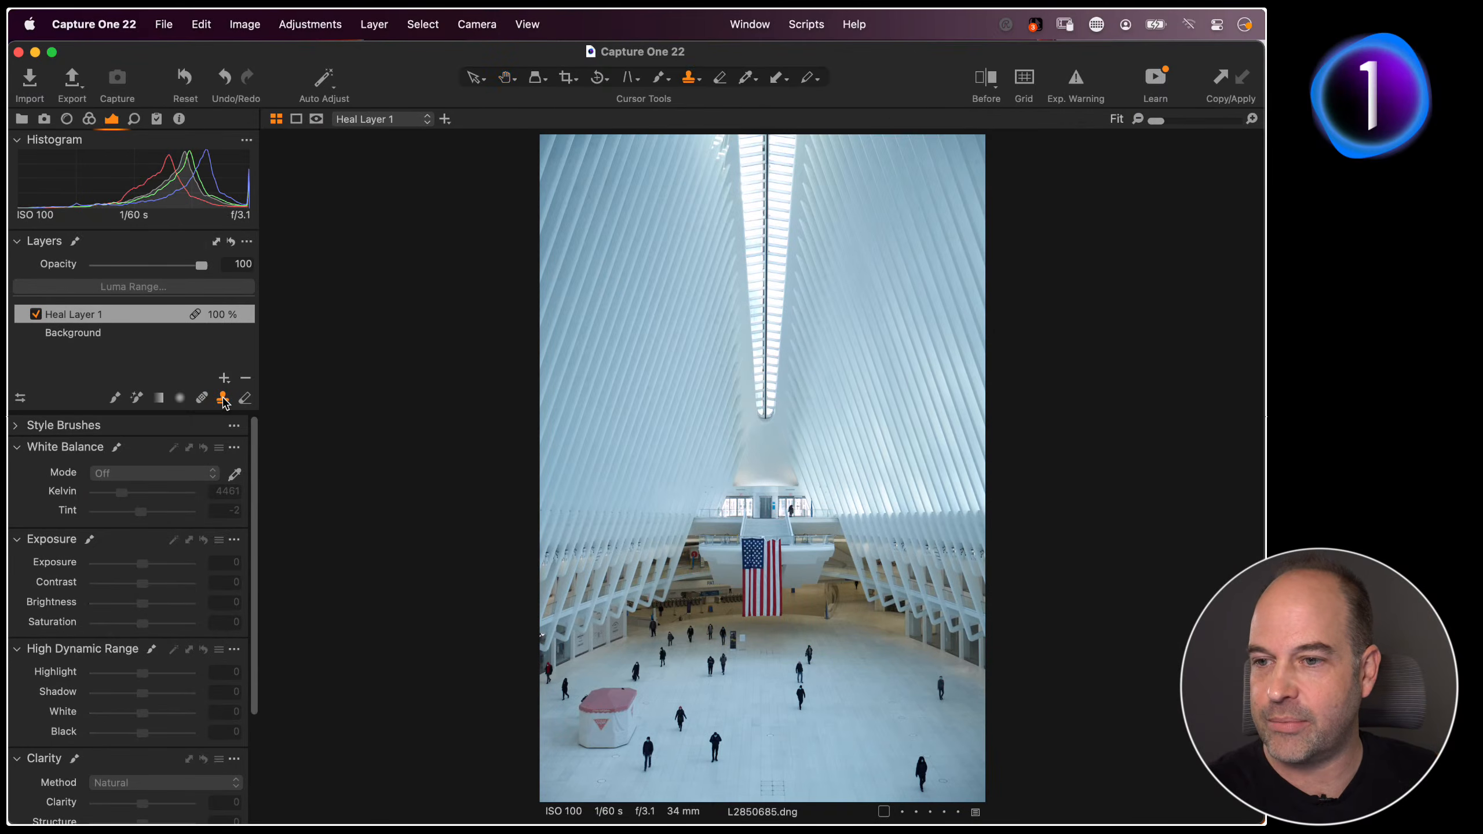
{"action": "double_click", "coordinate": [835, 700]}
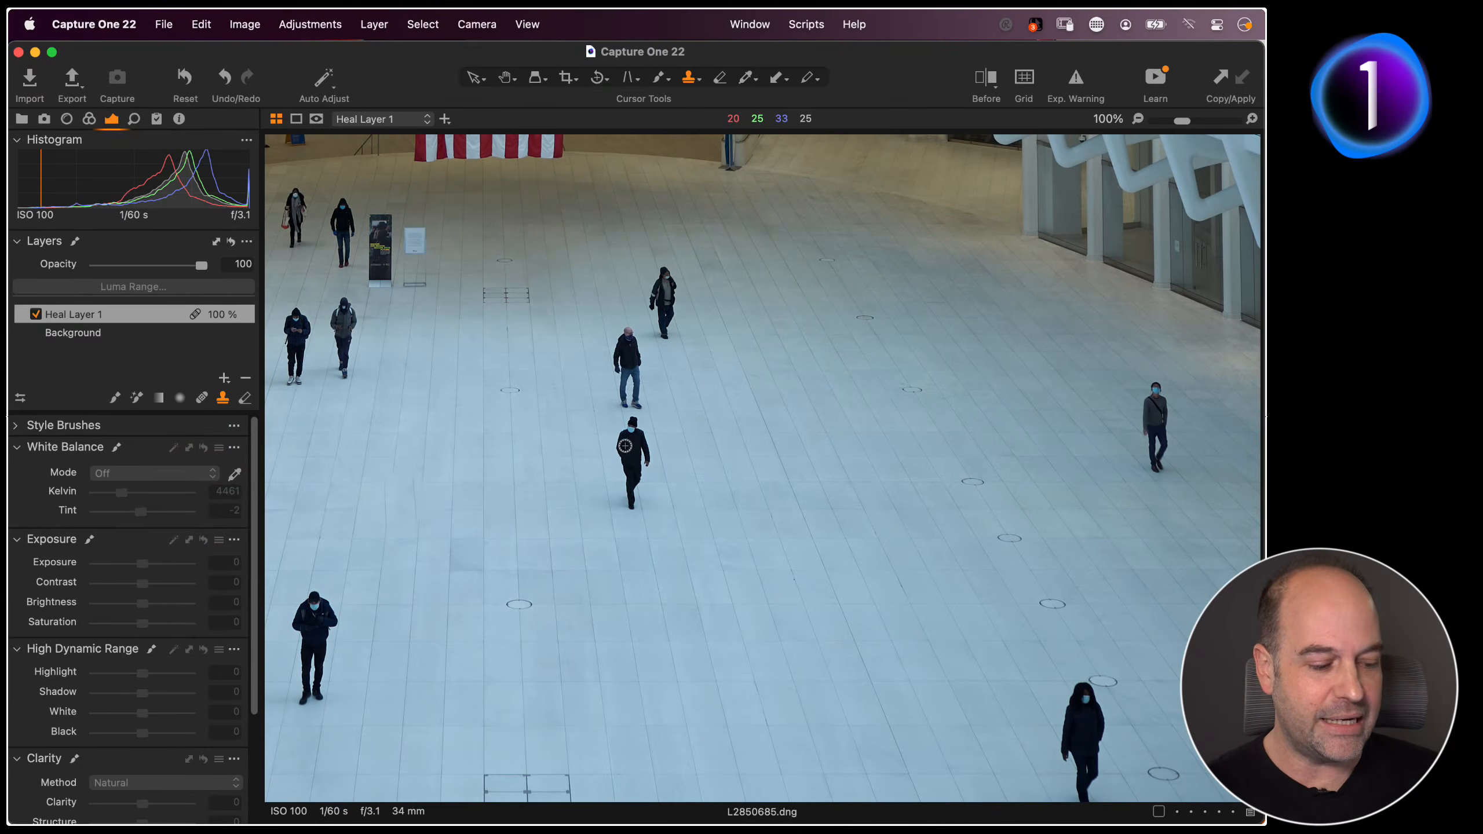
{"action": "key", "text": "bracketright"}
{"action": "key", "text": "bracketright"}
{"action": "key", "text": "bracketright"}
{"action": "key", "text": "bracketright"}
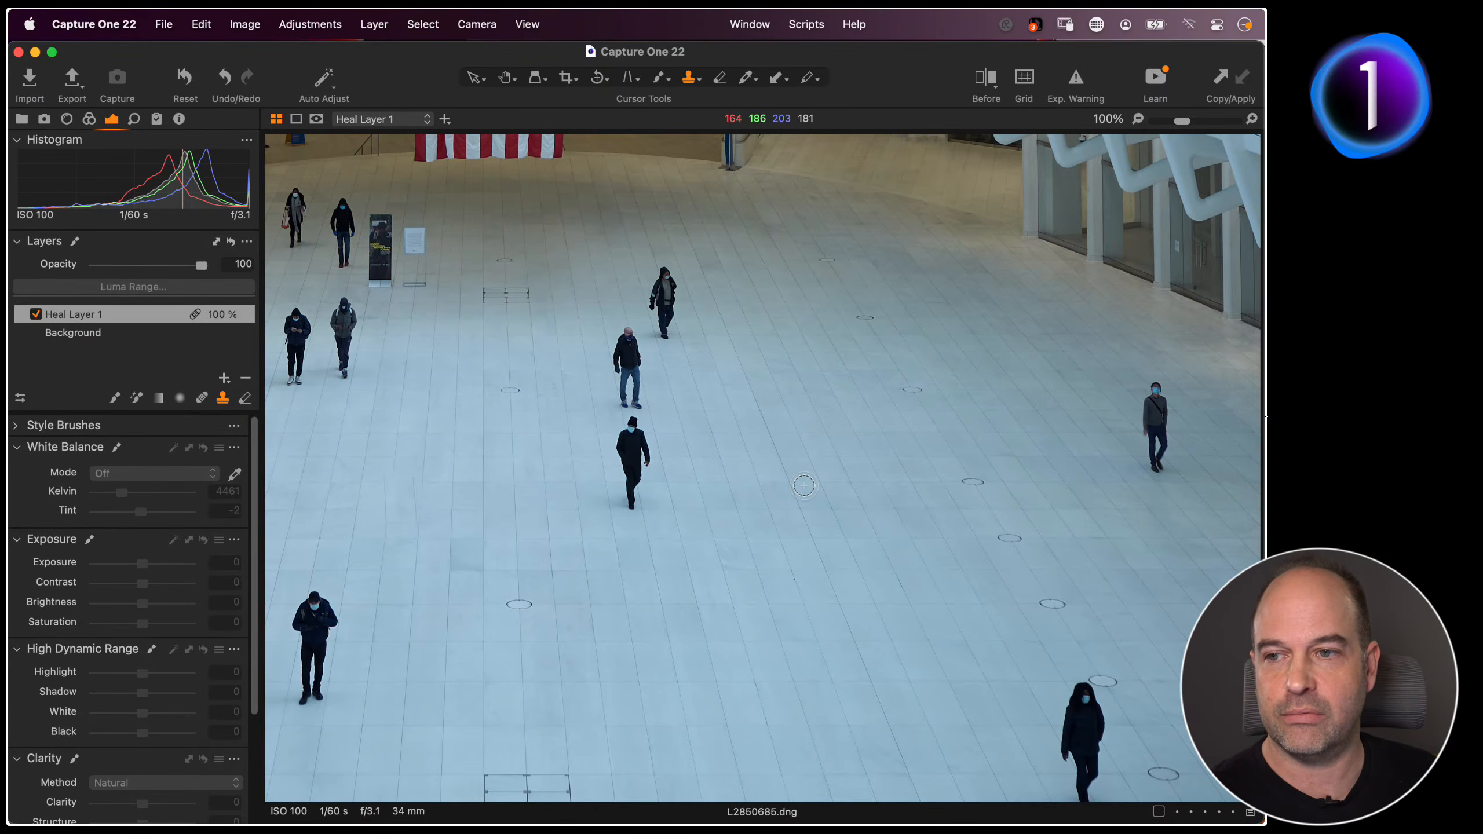
{"action": "left_click_drag", "start_coordinate": [678, 473], "coordinate": [696, 478], "text": "ctrl+alt"}
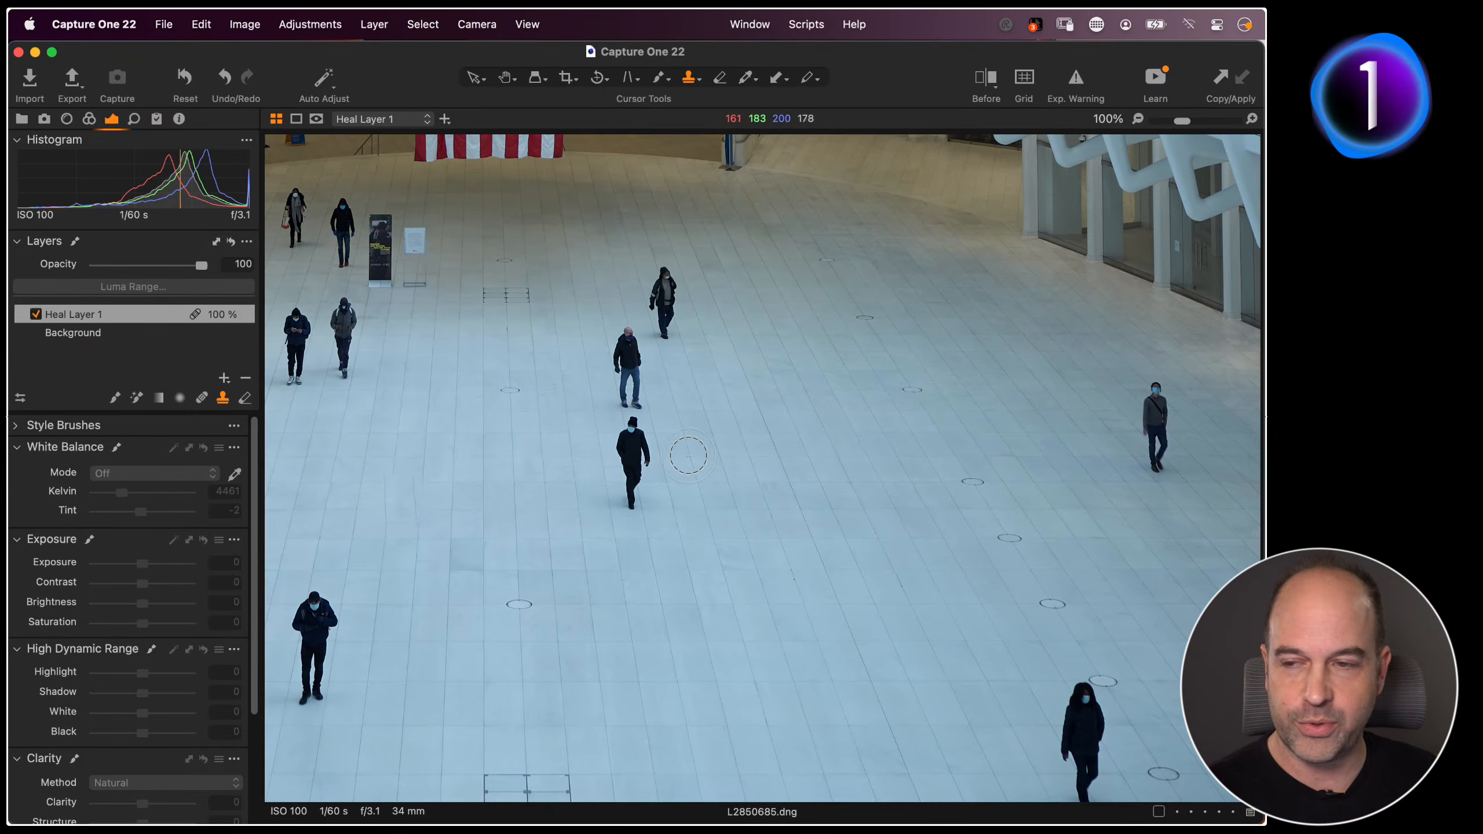
Clone the central man in black and the man behind him onto the floor beside them, and move the clone source to the grey-jacketed pedestrian
{"action": "left_click", "coordinate": [635, 450], "text": "alt"}
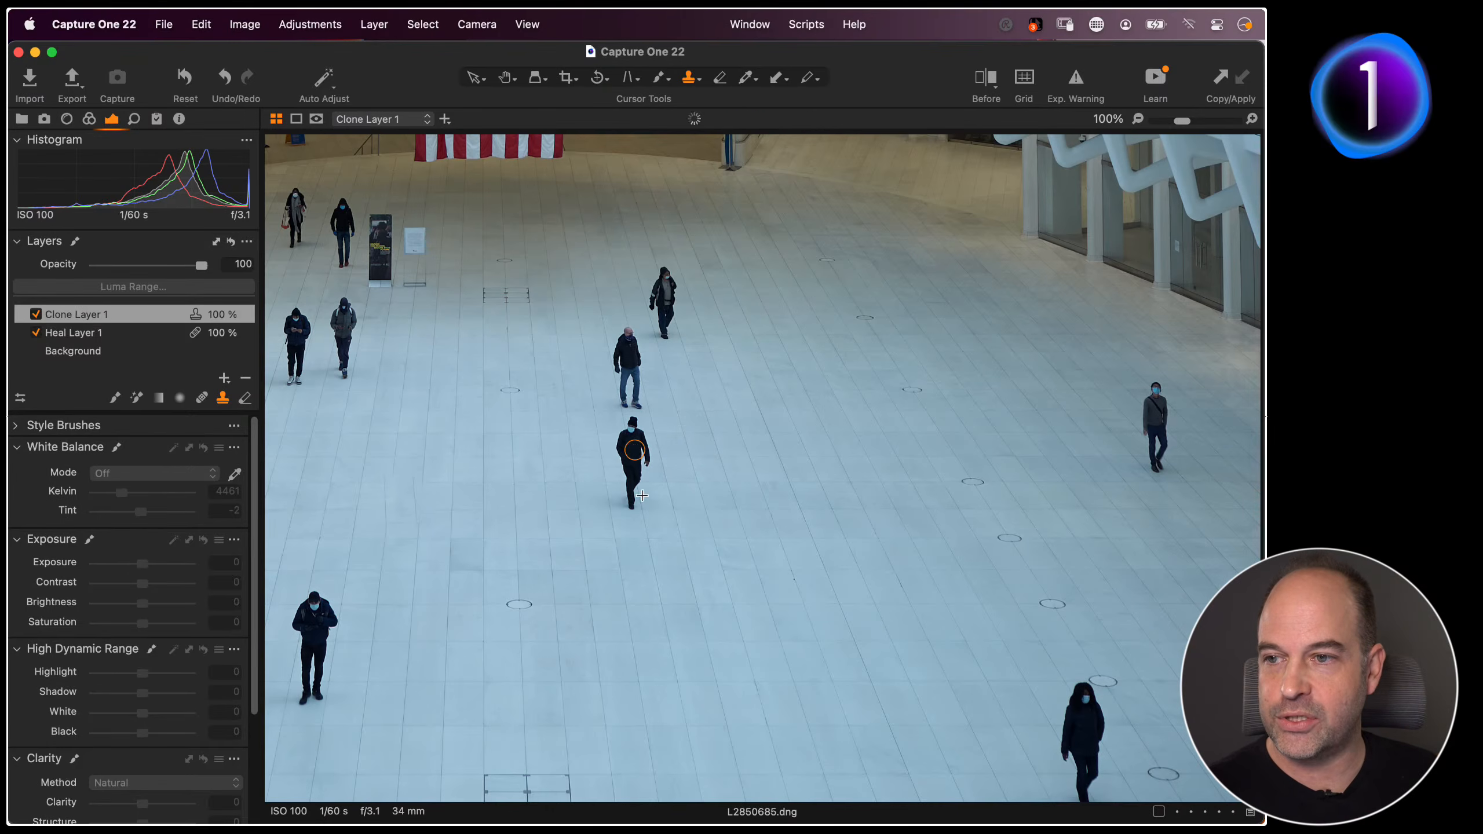
{"action": "mouse_move", "coordinate": [743, 458]}
{"action": "left_mouse_down"}
{"action": "mouse_move", "coordinate": [745, 420]}
{"action": "mouse_move", "coordinate": [732, 426]}
{"action": "mouse_move", "coordinate": [749, 460]}
{"action": "mouse_move", "coordinate": [742, 510]}
{"action": "mouse_move", "coordinate": [759, 506]}
{"action": "mouse_move", "coordinate": [762, 424]}
{"action": "mouse_move", "coordinate": [724, 416]}
{"action": "mouse_move", "coordinate": [764, 510]}
{"action": "mouse_move", "coordinate": [735, 357]}
{"action": "left_mouse_up"}
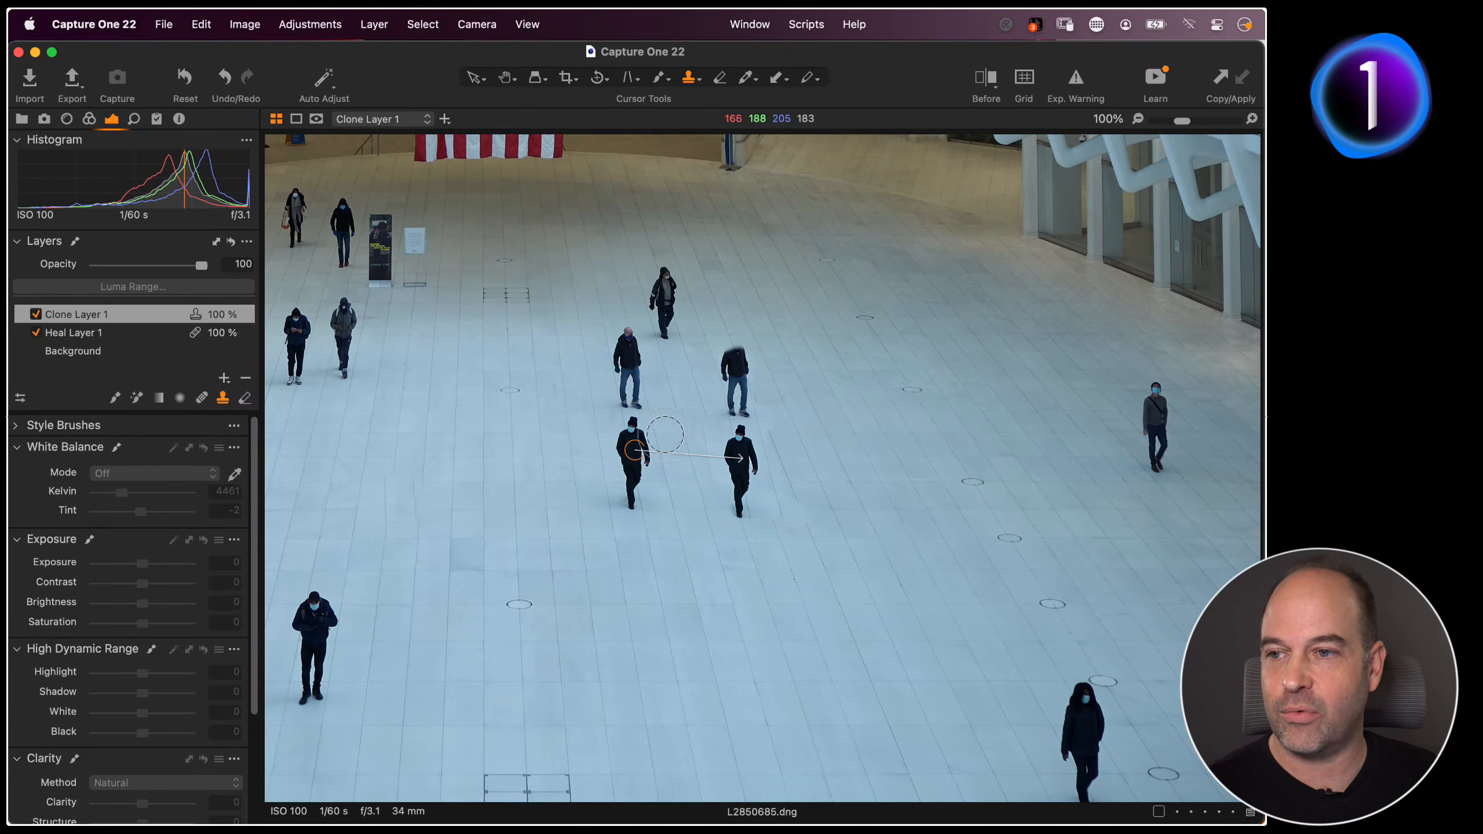
{"action": "mouse_move", "coordinate": [633, 453]}
{"action": "left_mouse_down"}
{"action": "mouse_move", "coordinate": [424, 381]}
{"action": "mouse_move", "coordinate": [345, 321]}
{"action": "left_mouse_up"}
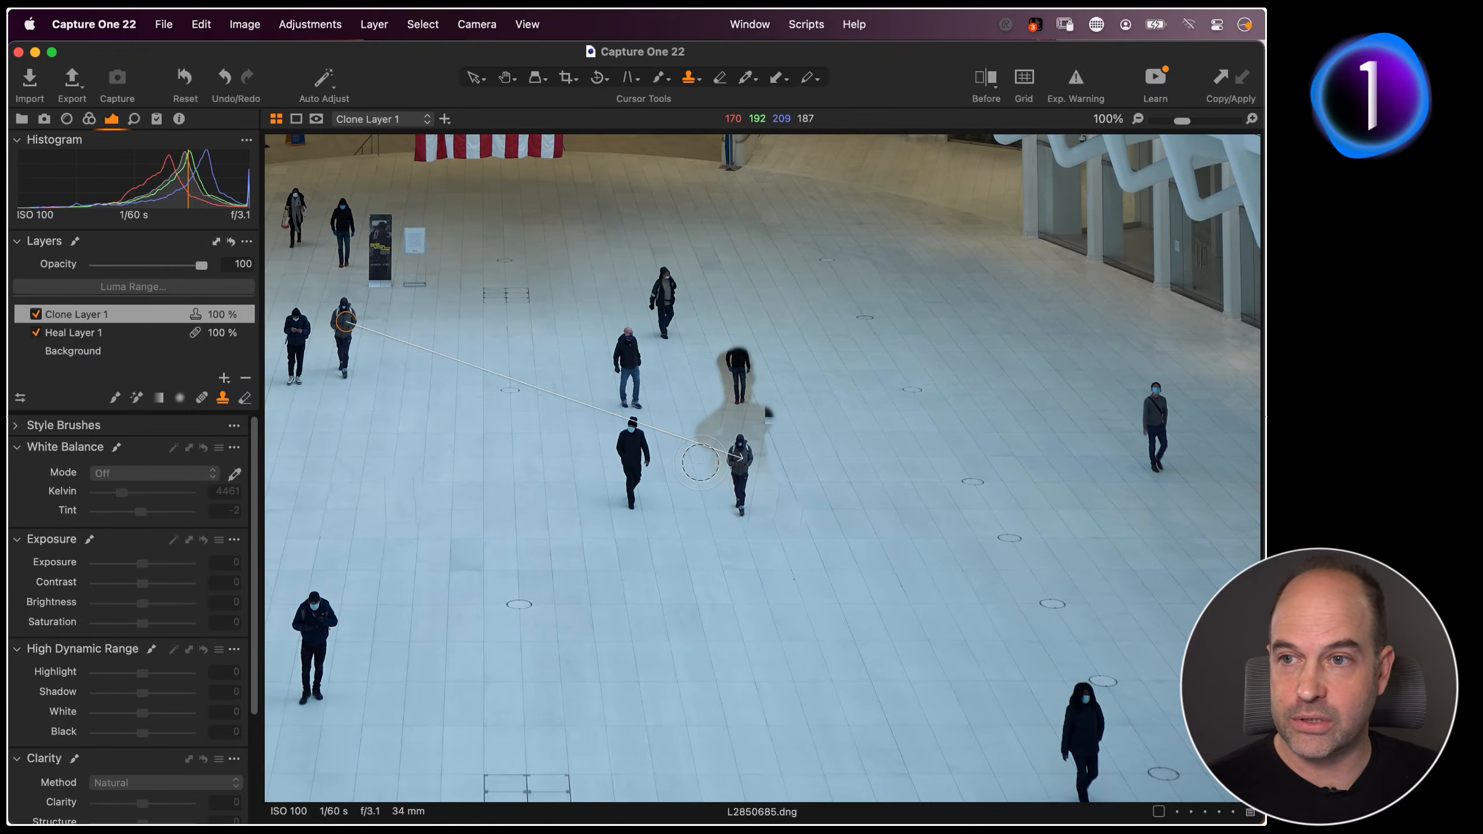
Reopen the snowy harbour panorama and examine the container yard and its lamp posts up close
{"action": "key", "text": "alt+super+v"}
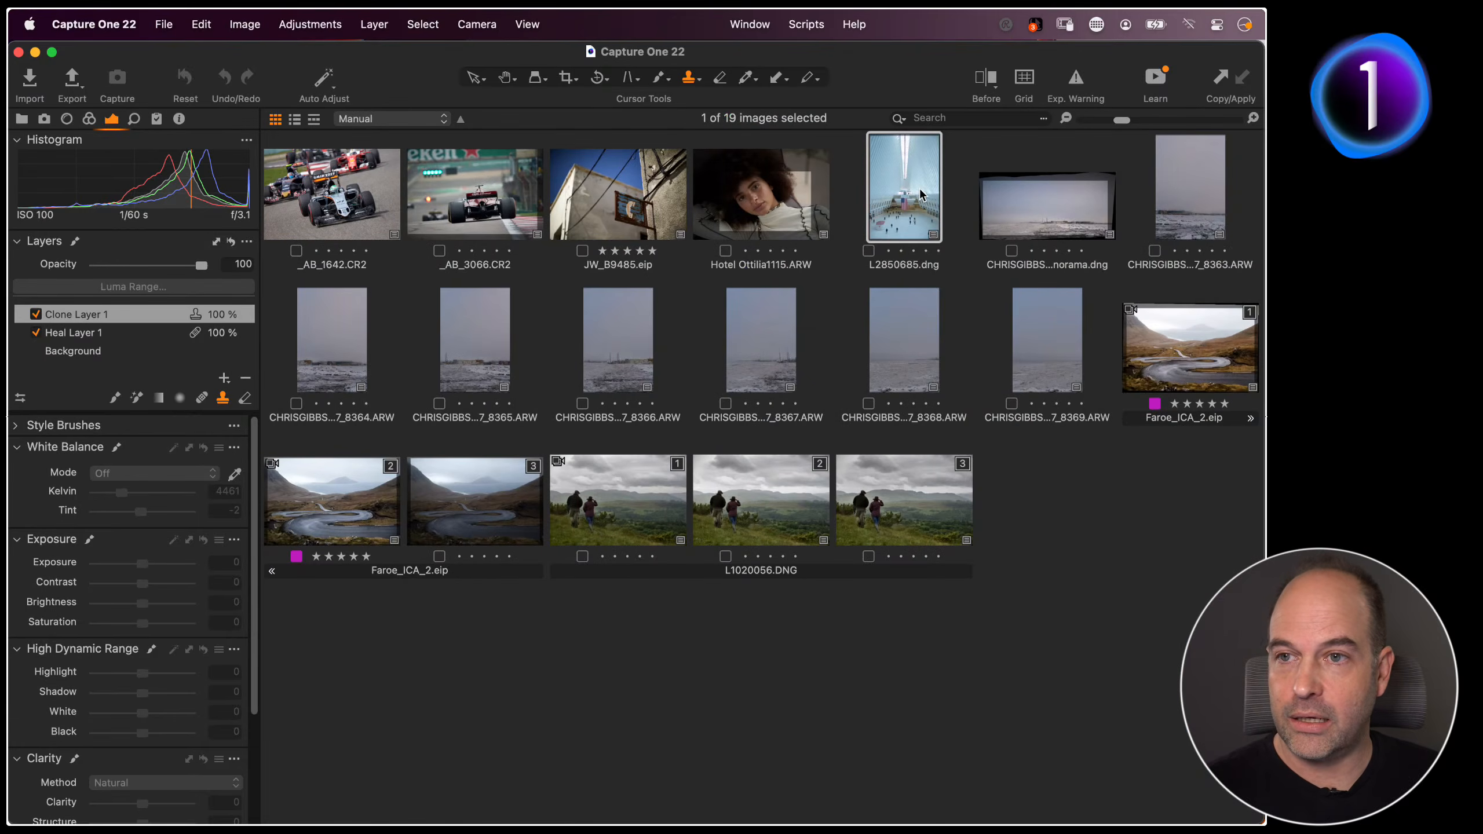
{"action": "double_click", "coordinate": [1041, 228]}
{"action": "key", "text": "h"}
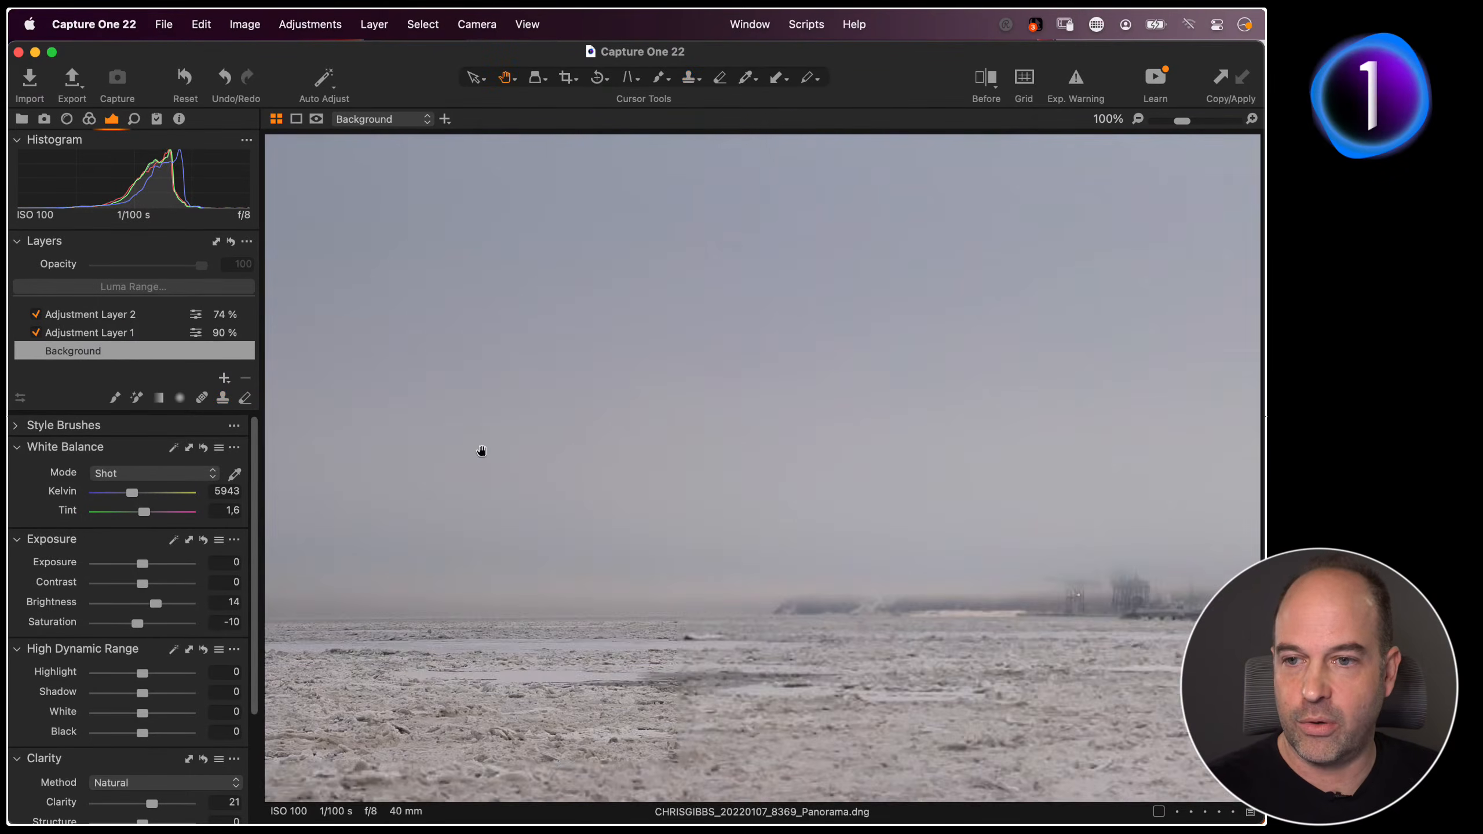
{"action": "left_click_drag", "start_coordinate": [935, 451], "coordinate": [536, 450]}
{"action": "left_click_drag", "start_coordinate": [1051, 461], "coordinate": [688, 471]}
{"action": "left_click_drag", "start_coordinate": [1155, 525], "coordinate": [646, 511]}
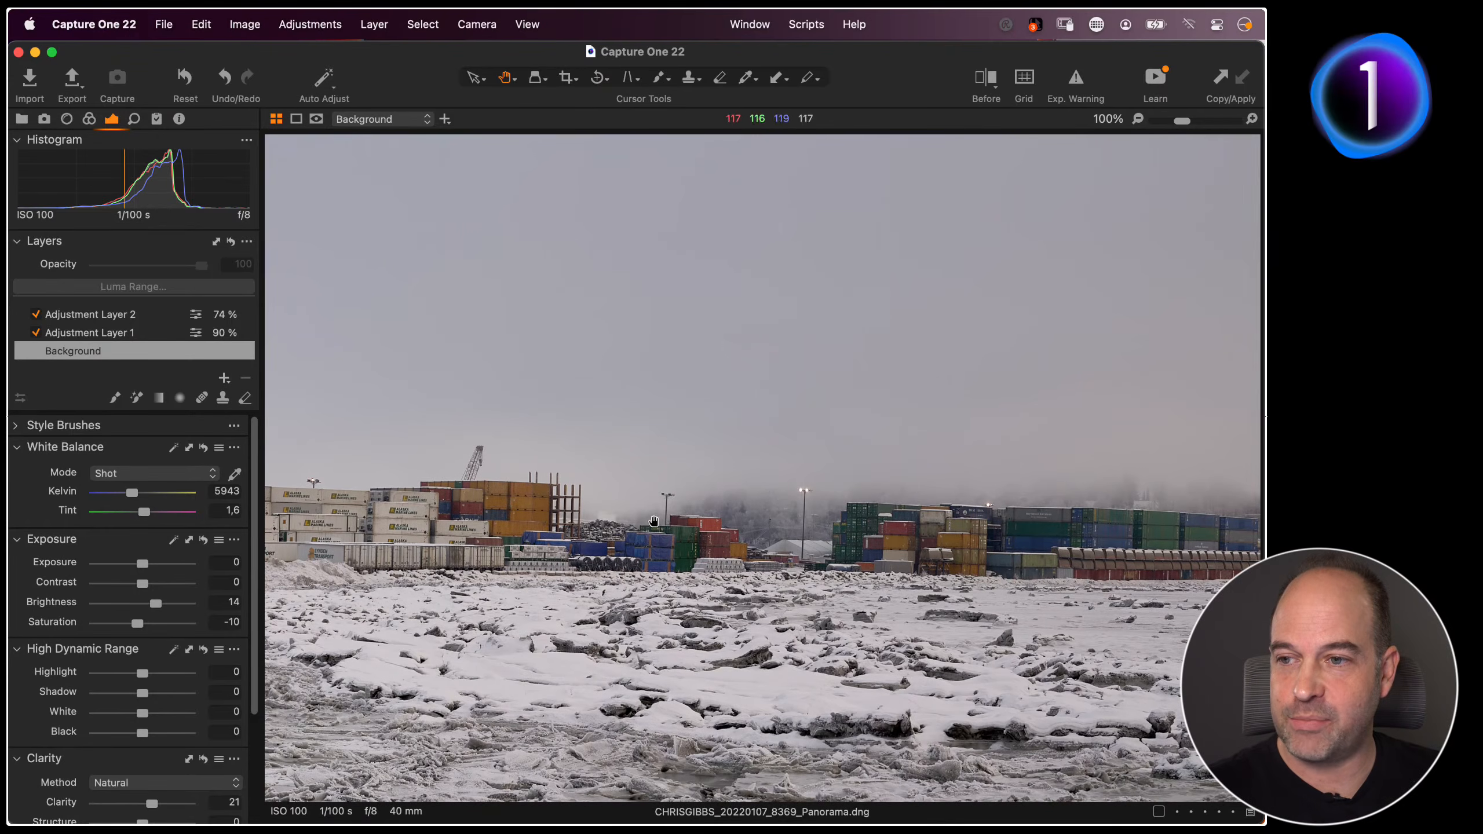
{"action": "key", "text": "super+plus"}
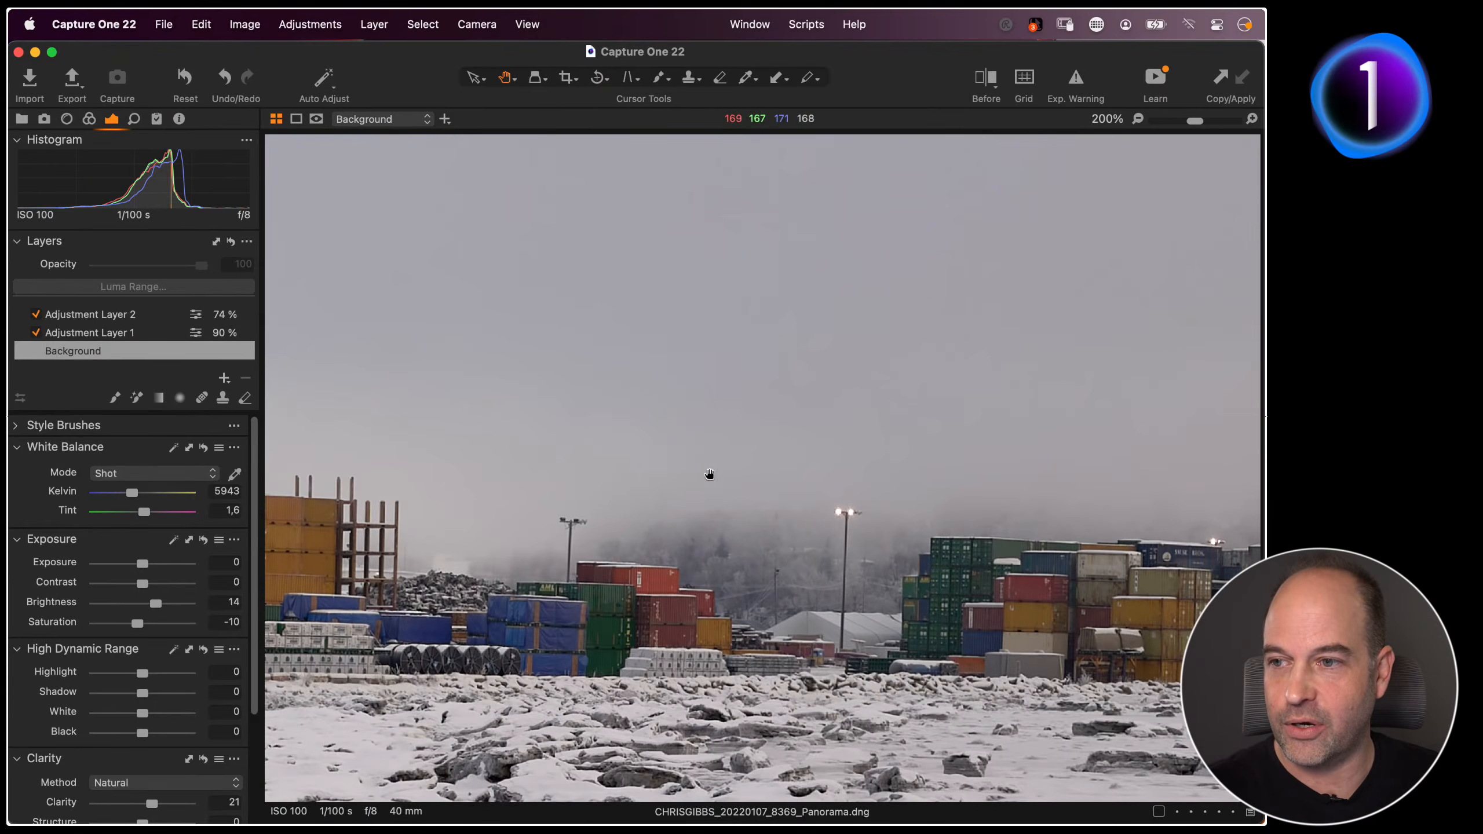
{"action": "left_click_drag", "start_coordinate": [555, 512], "coordinate": [645, 459]}
{"action": "key", "text": "super+0"}
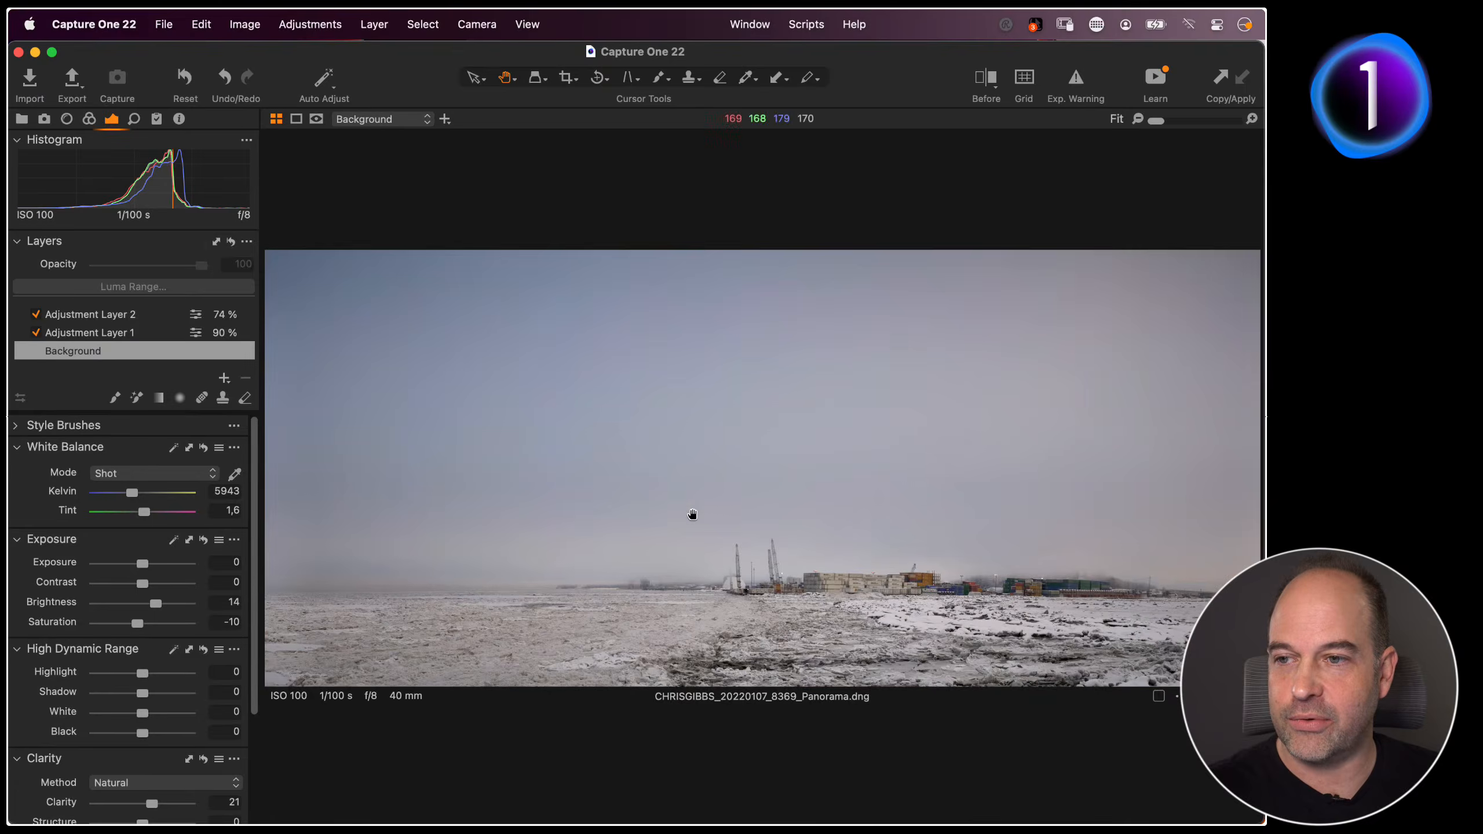
{"action": "double_click", "coordinate": [954, 580]}
{"action": "left_click_drag", "start_coordinate": [817, 459], "coordinate": [763, 489]}
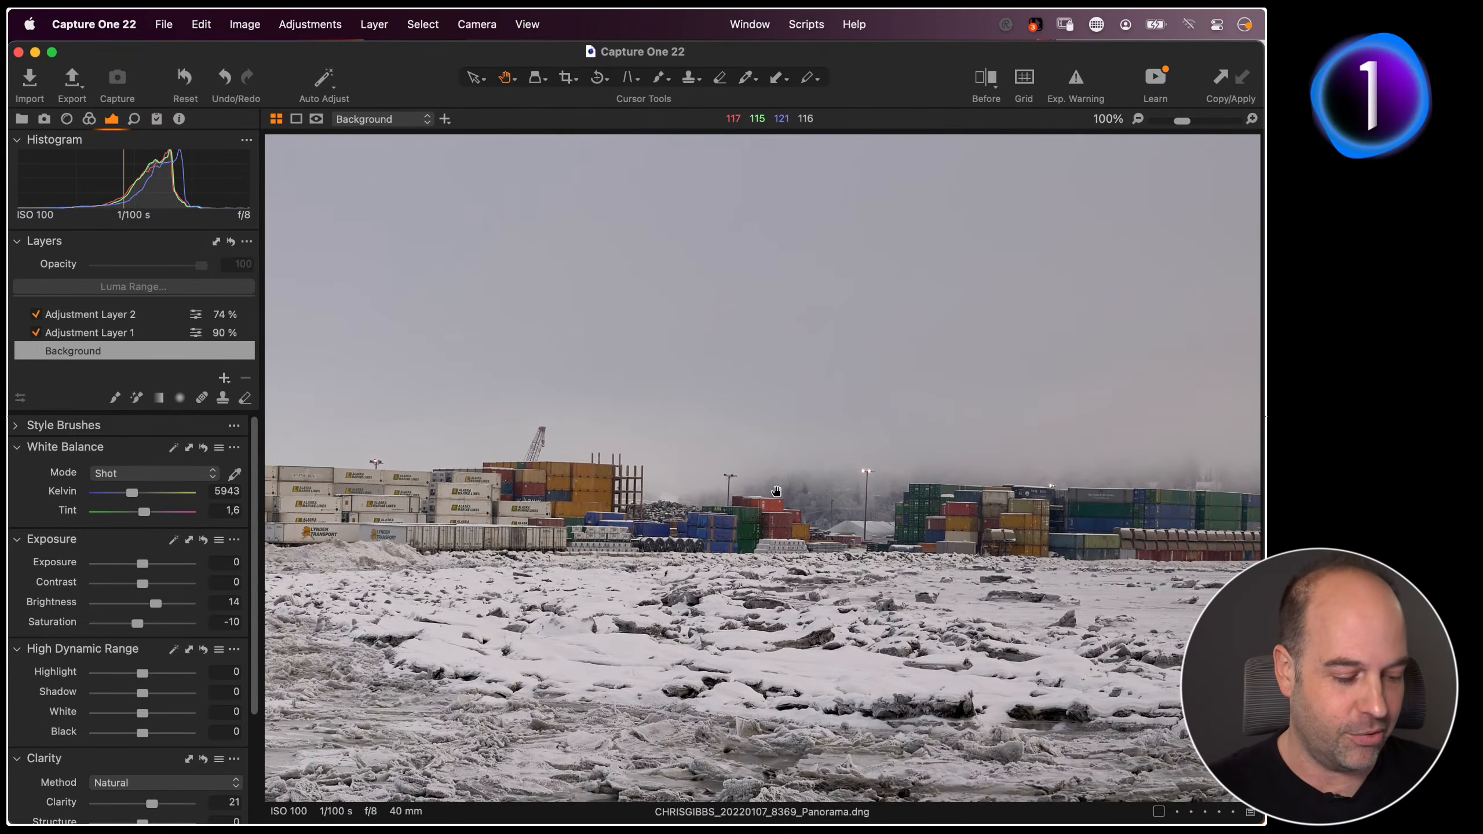
{"action": "key", "text": "super+plus"}
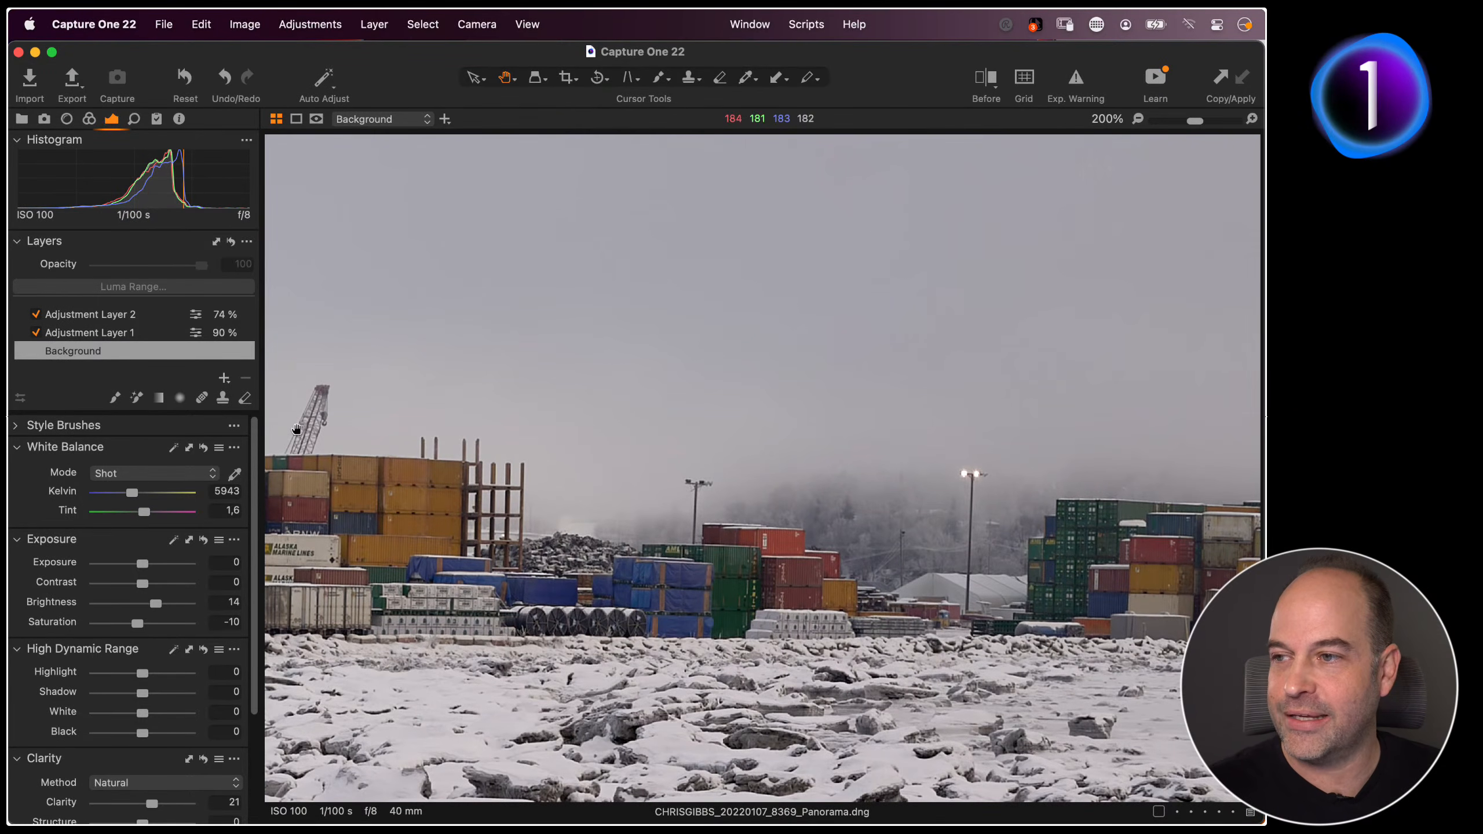
Try cloning the lit lamp head onto the unlit lamp post with a smaller Clone brush, and delete the clone layer
{"action": "left_click", "coordinate": [223, 400]}
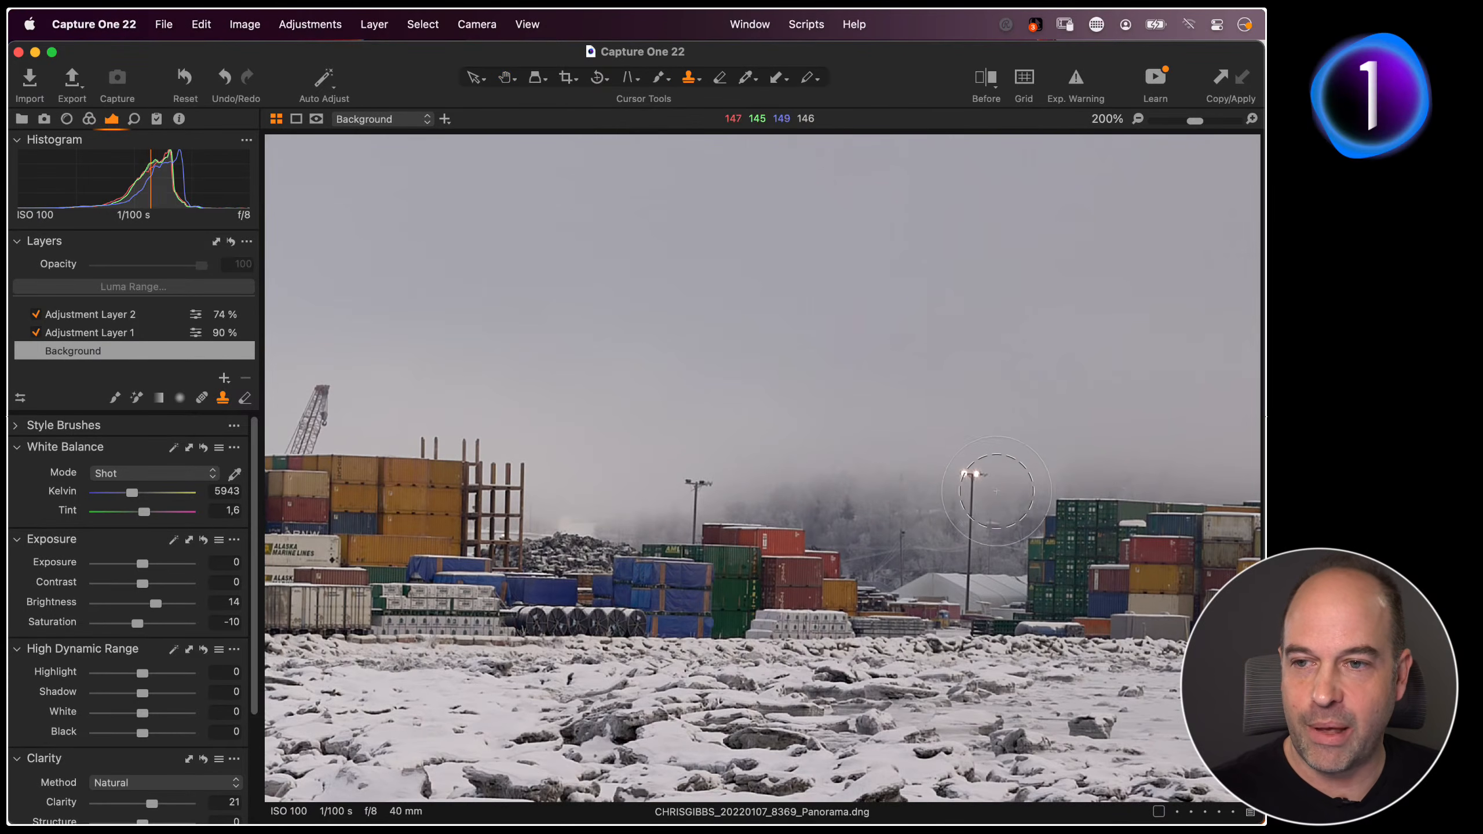
{"action": "left_click_drag", "start_coordinate": [977, 491], "coordinate": [952, 490]}
{"action": "key", "text": "super+plus"}
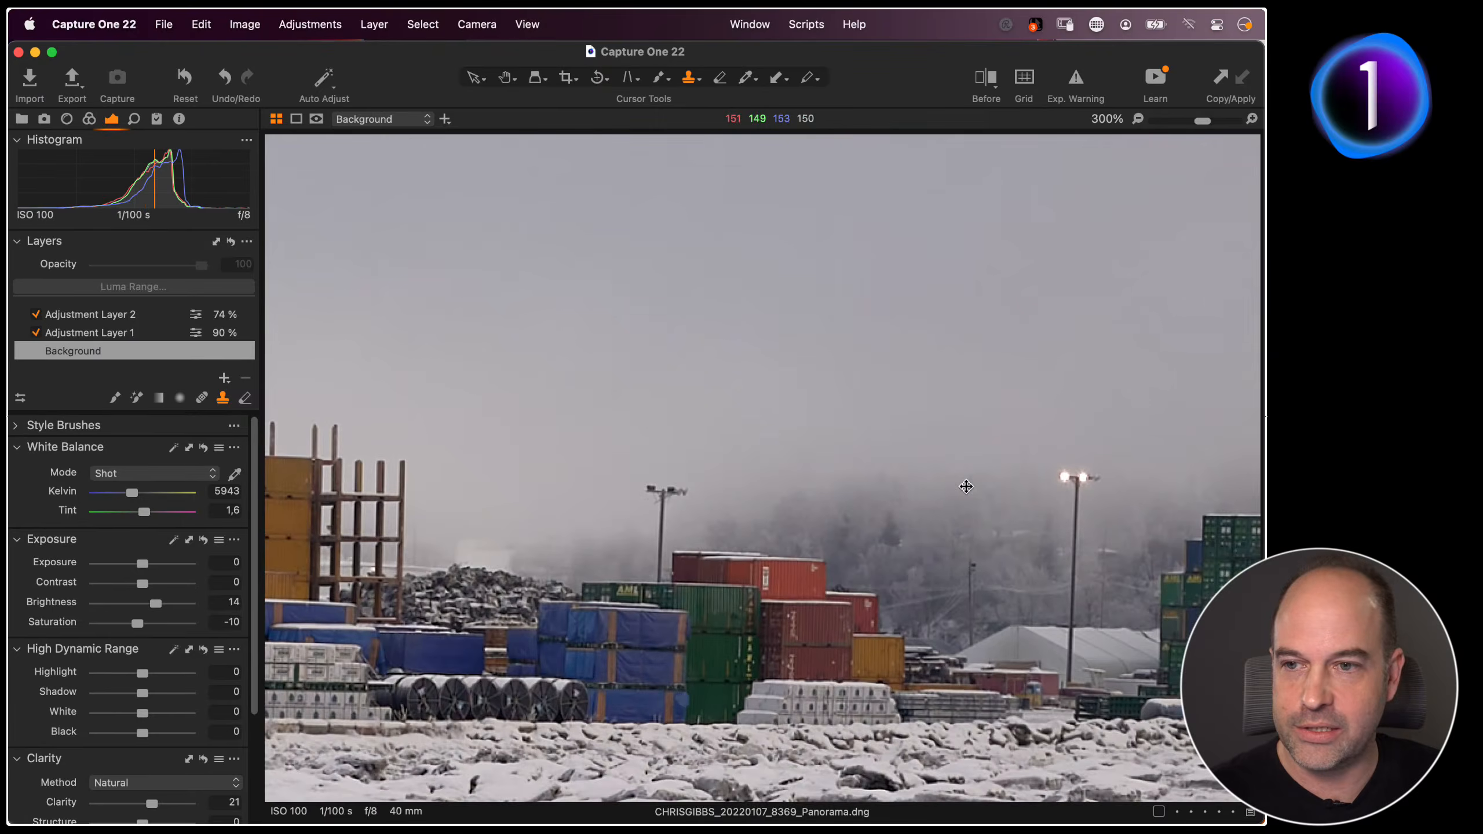
{"action": "left_click_drag", "start_coordinate": [855, 517], "coordinate": [767, 476]}
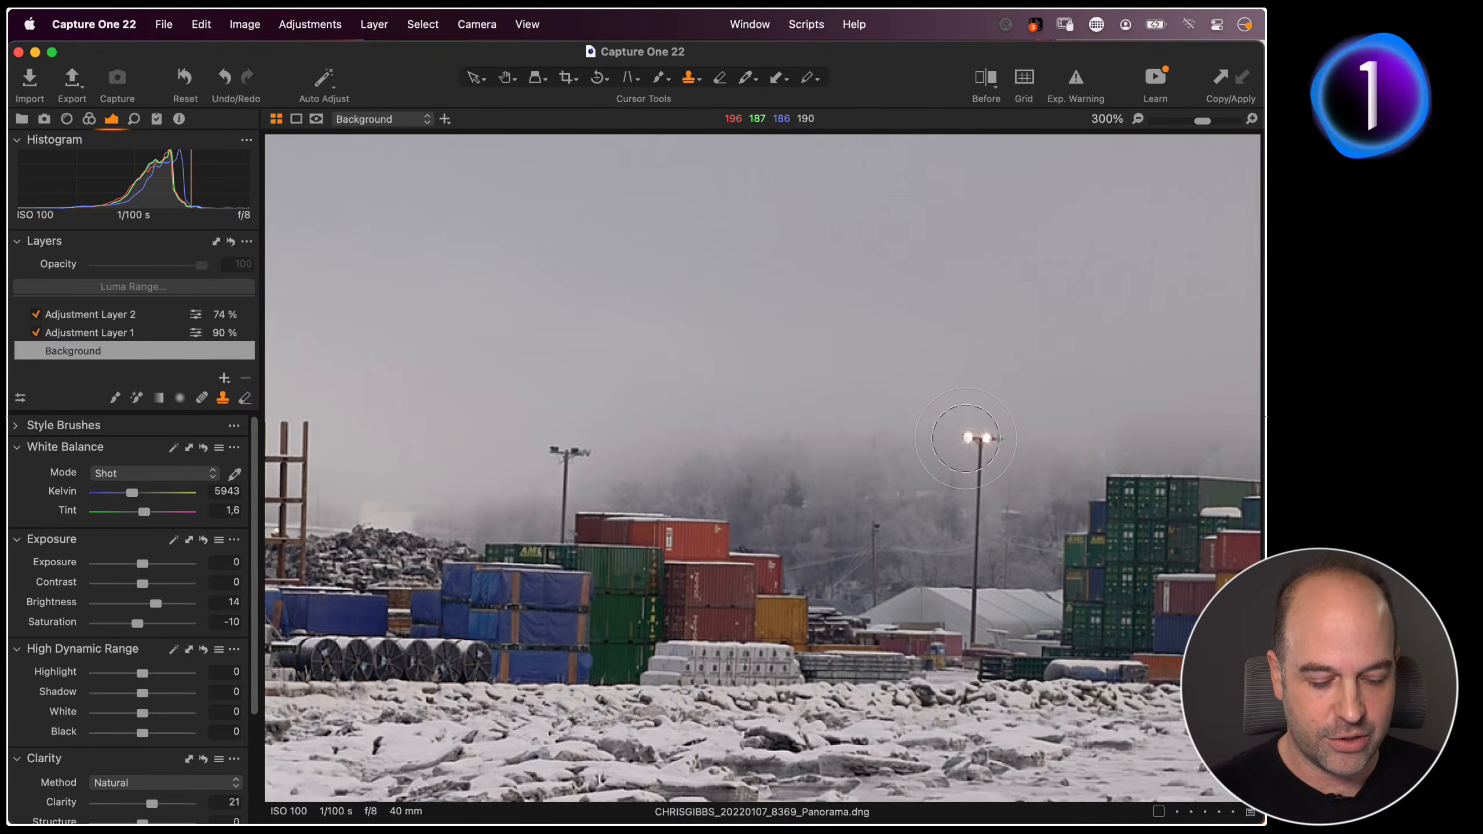
{"action": "left_click", "coordinate": [970, 438], "text": "alt"}
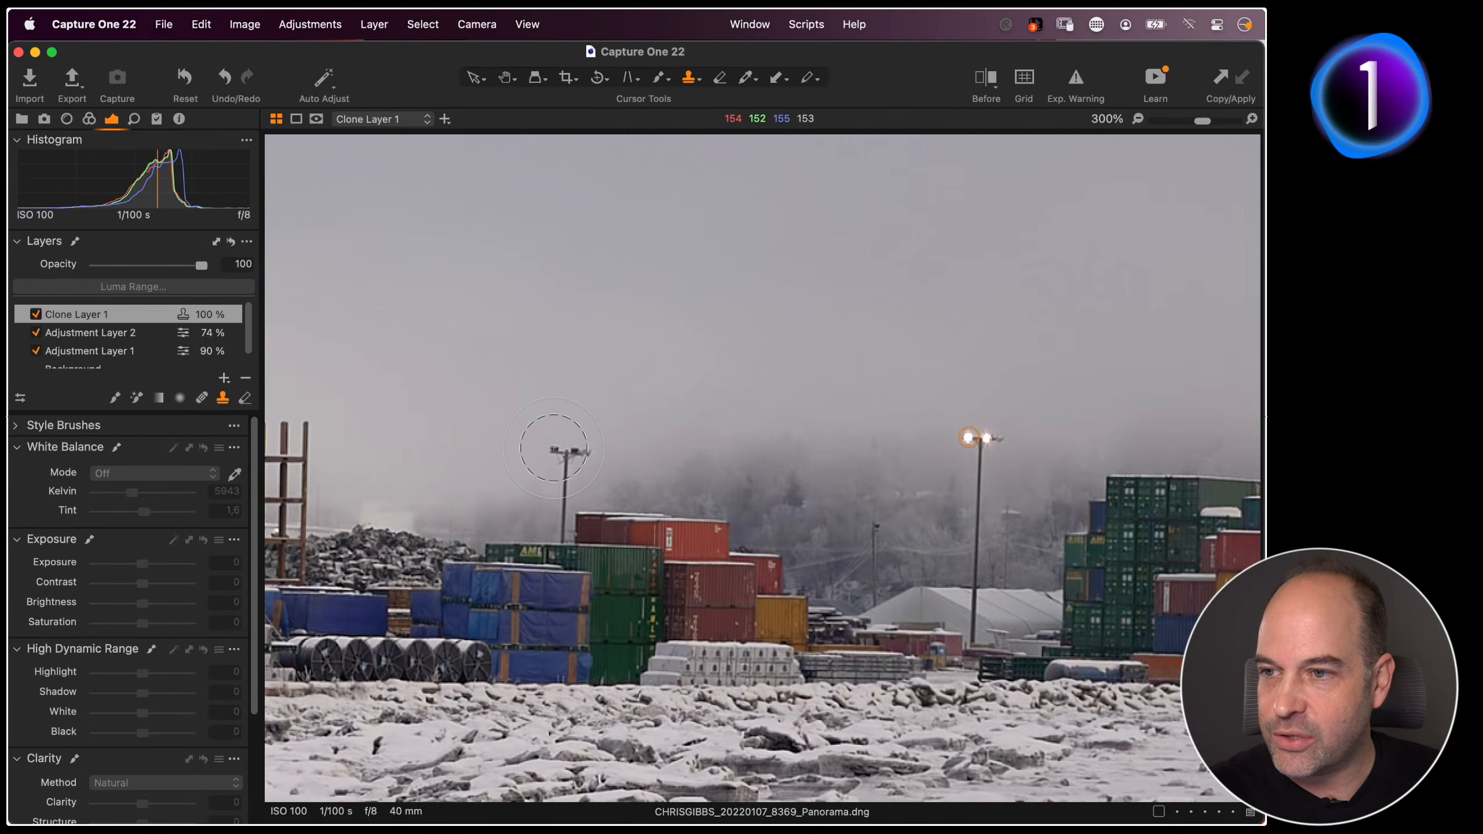
{"action": "left_click_drag", "start_coordinate": [554, 450], "coordinate": [578, 451]}
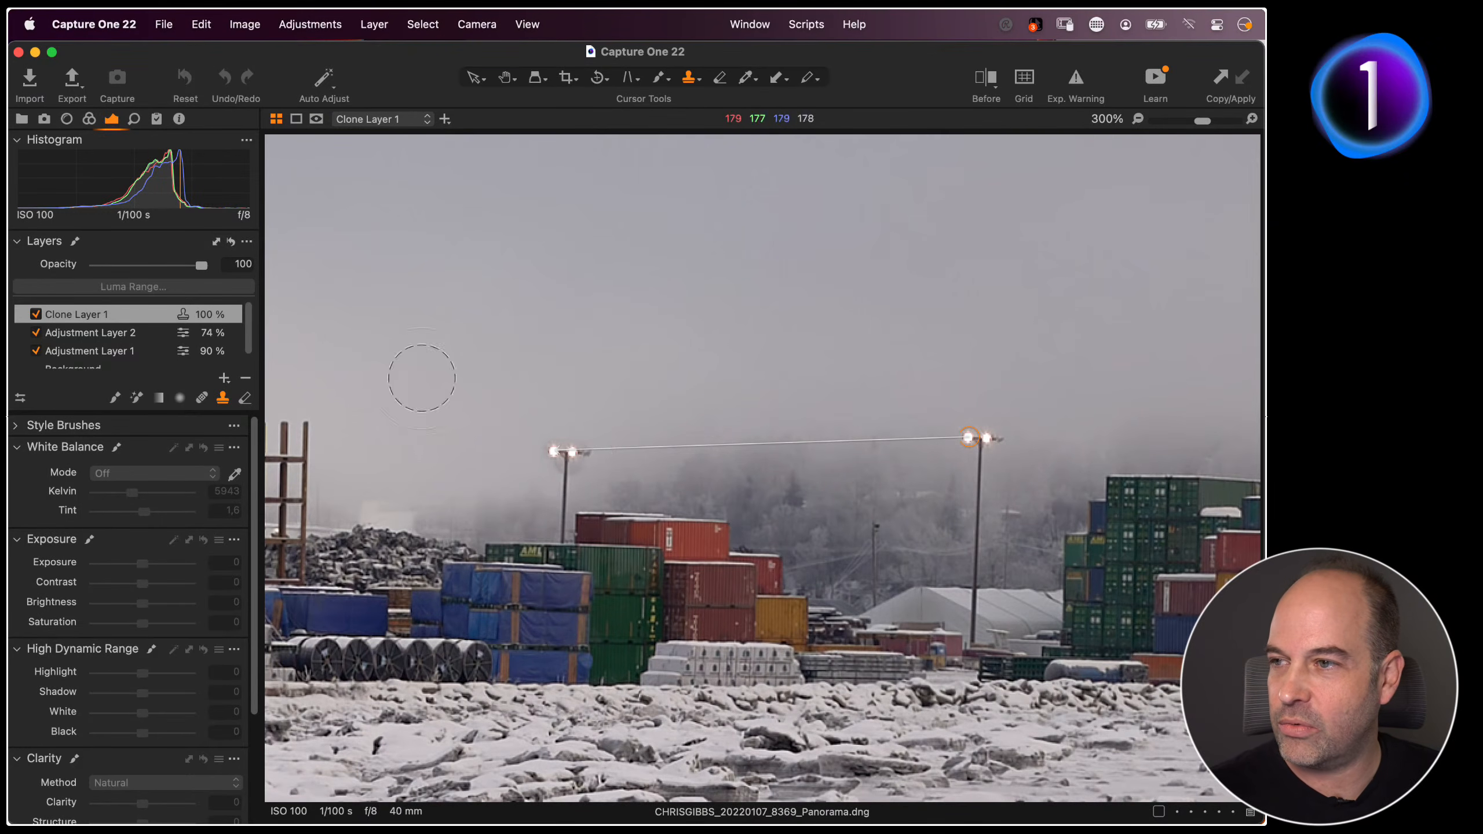
{"action": "left_click", "coordinate": [245, 379]}
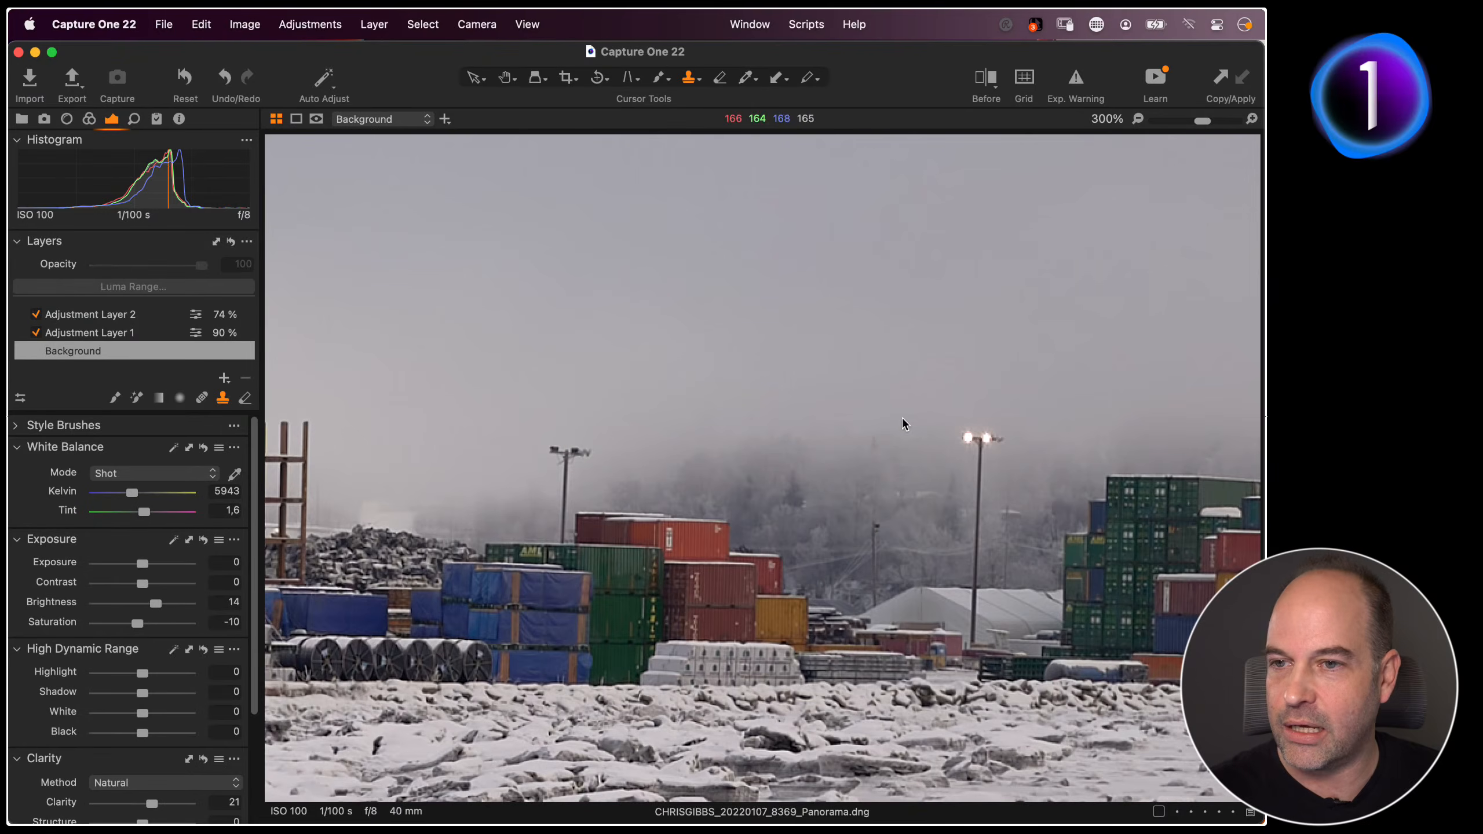
Toggle the Clone brush's pen pressure option, shrink the brush, and clone the lit lamp head onto the unlit lamp post
{"action": "right_click", "coordinate": [735, 437]}
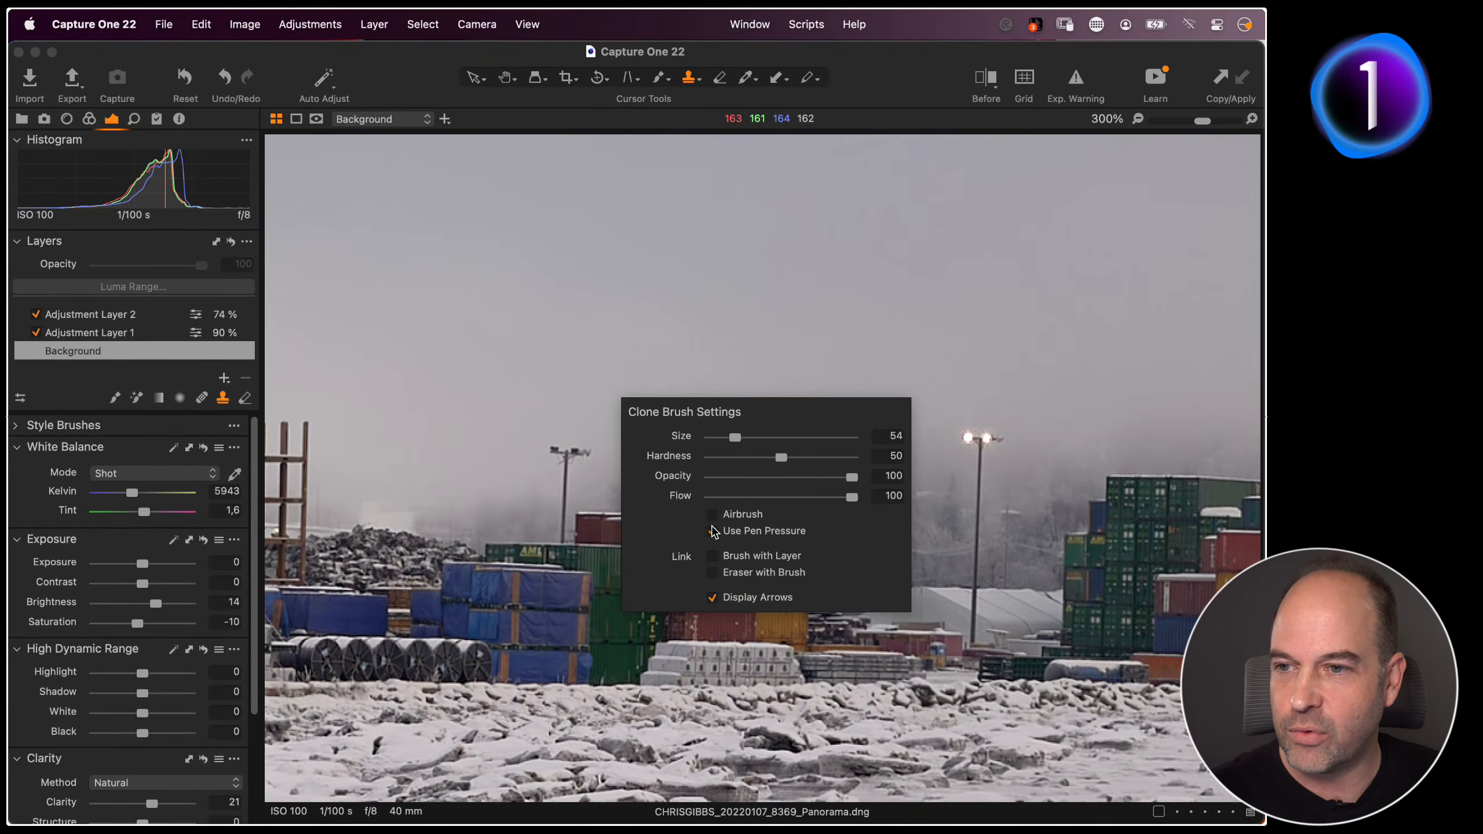
{"action": "left_click", "coordinate": [713, 532]}
{"action": "mouse_move", "coordinate": [735, 437]}
{"action": "left_mouse_down"}
{"action": "mouse_move", "coordinate": [756, 457]}
{"action": "mouse_move", "coordinate": [736, 457]}
{"action": "mouse_move", "coordinate": [729, 437]}
{"action": "mouse_move", "coordinate": [729, 456]}
{"action": "left_mouse_up"}
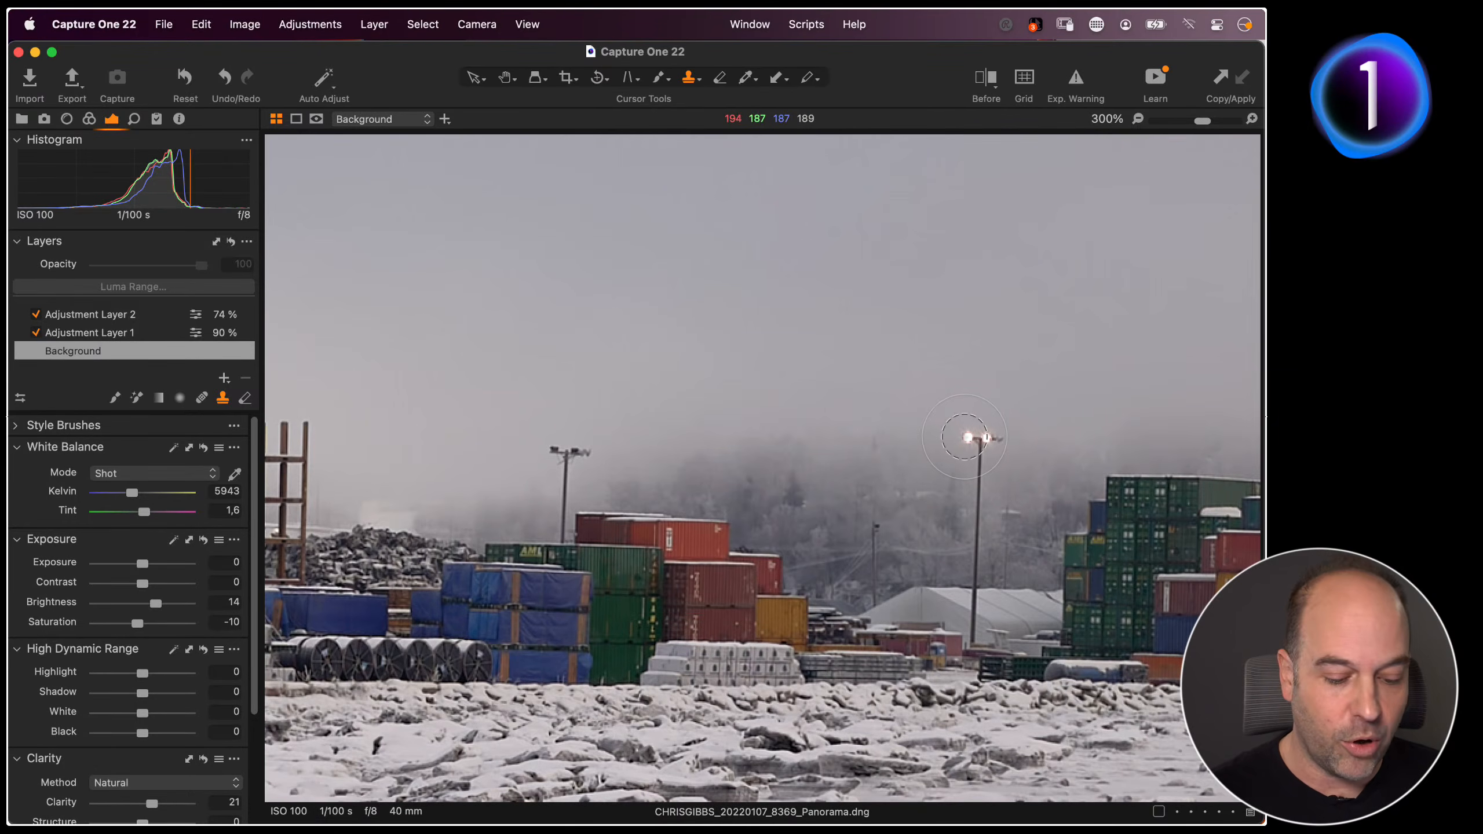
{"action": "left_click", "coordinate": [969, 438], "text": "alt"}
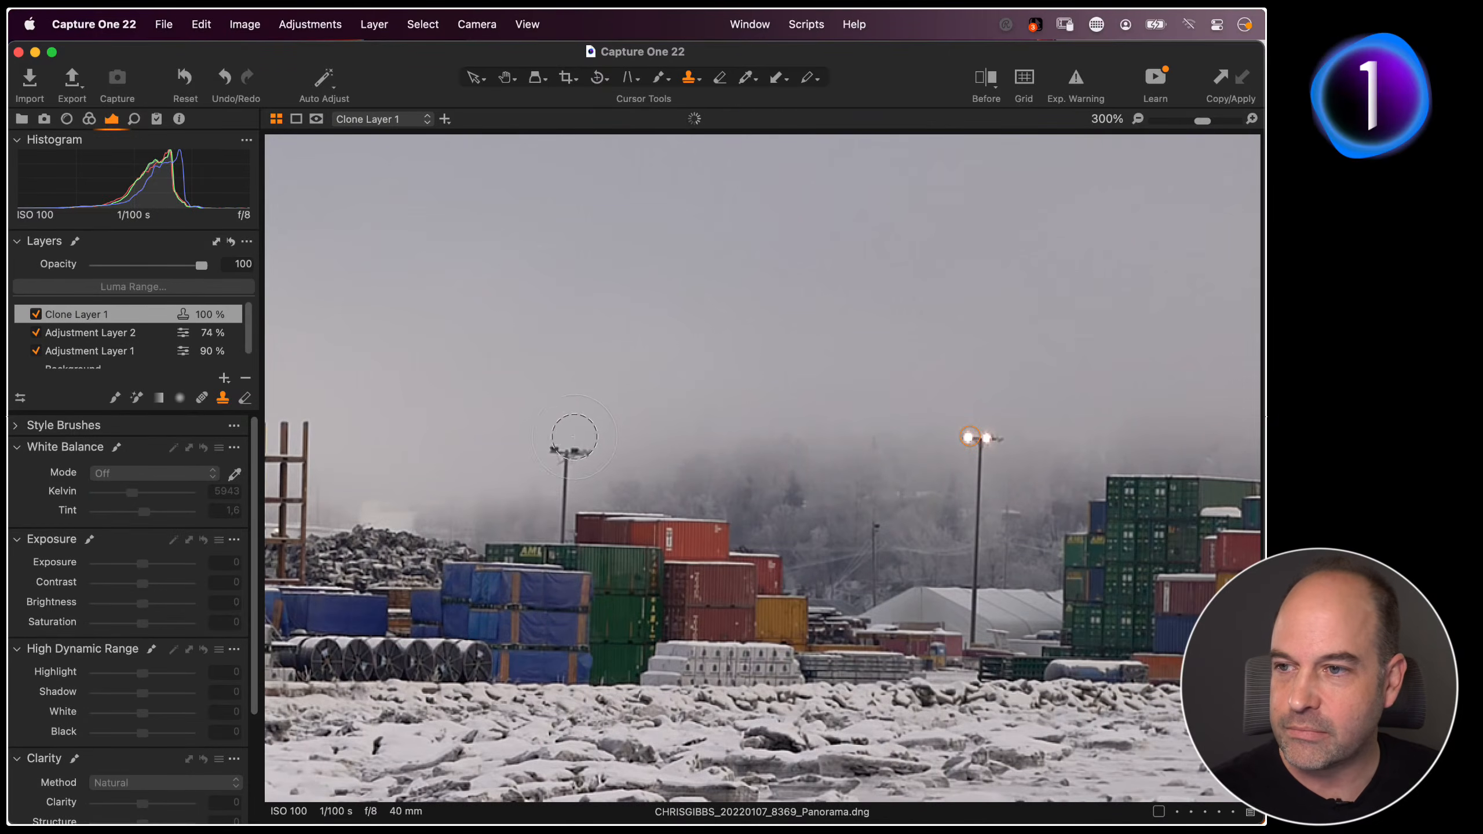
{"action": "left_click", "coordinate": [552, 450]}
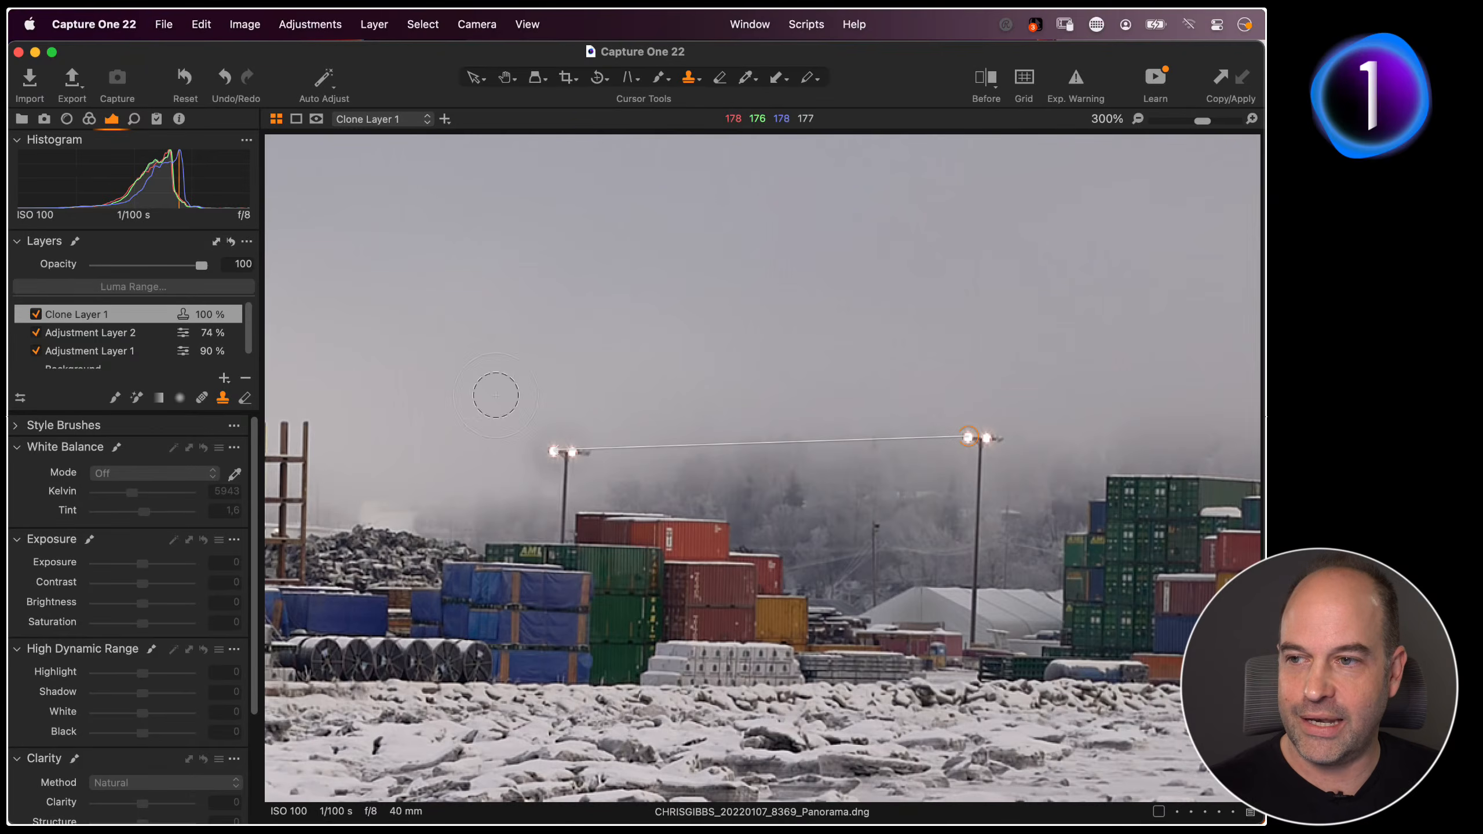
Open the portrait Hotel Ottilia1115.ARW and enlarge its crop to about 22.67 by 16.06 in around the head and shoulders
{"action": "key", "text": "super+minus"}
{"action": "key", "text": "super+minus"}
{"action": "key", "text": "super+minus"}
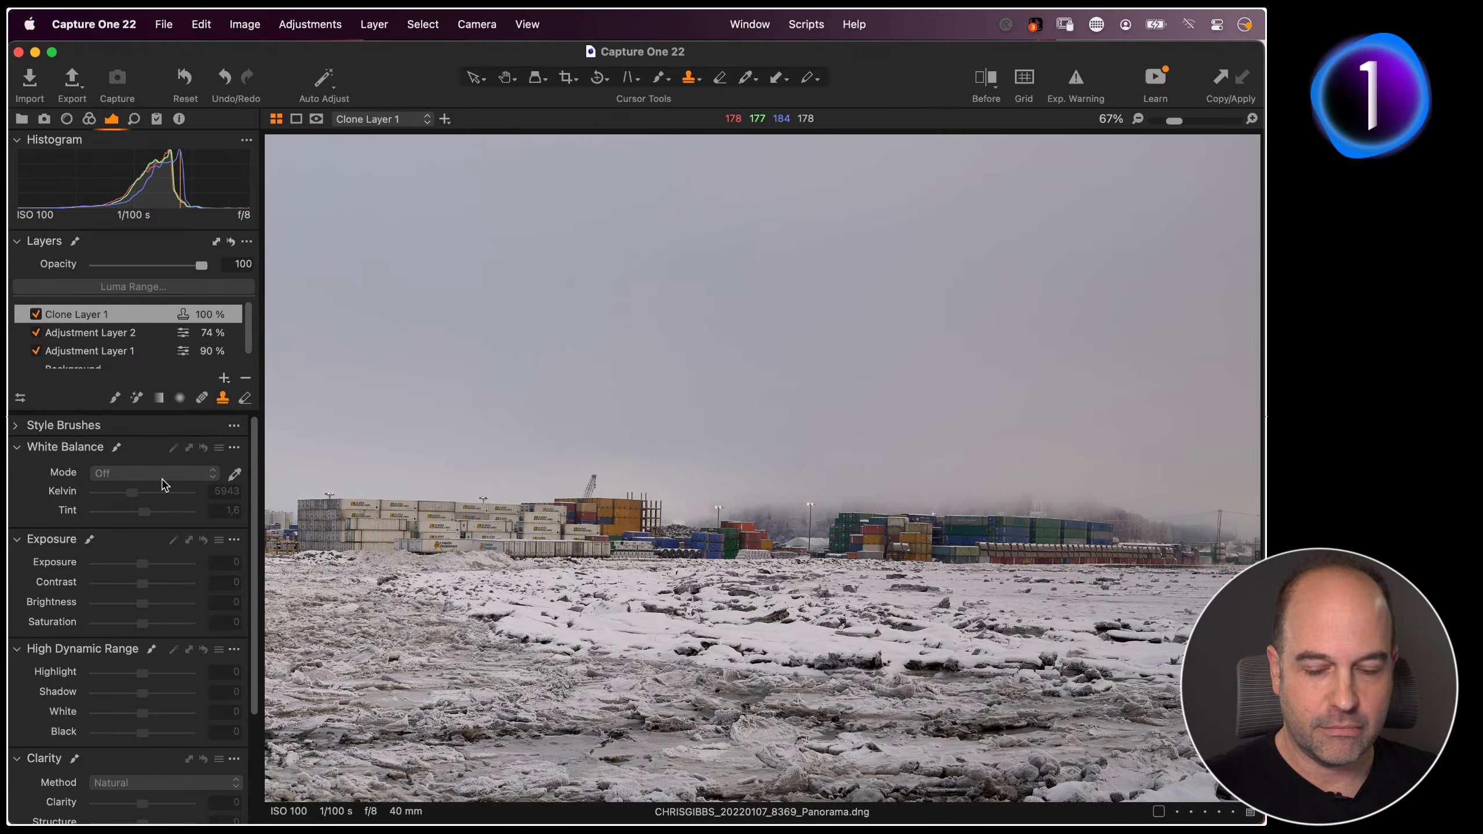
{"action": "key", "text": "g"}
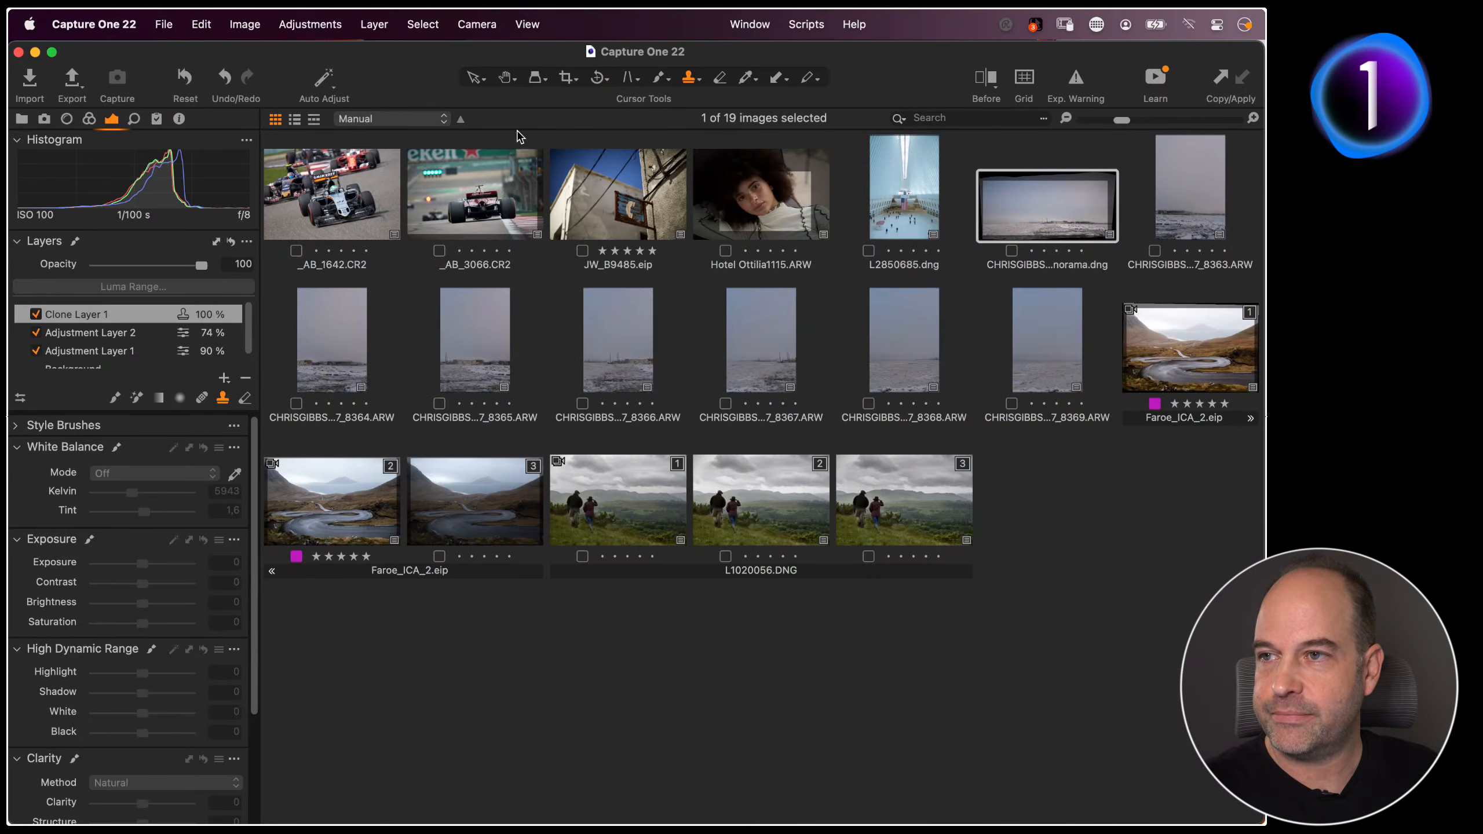
{"action": "double_click", "coordinate": [739, 205]}
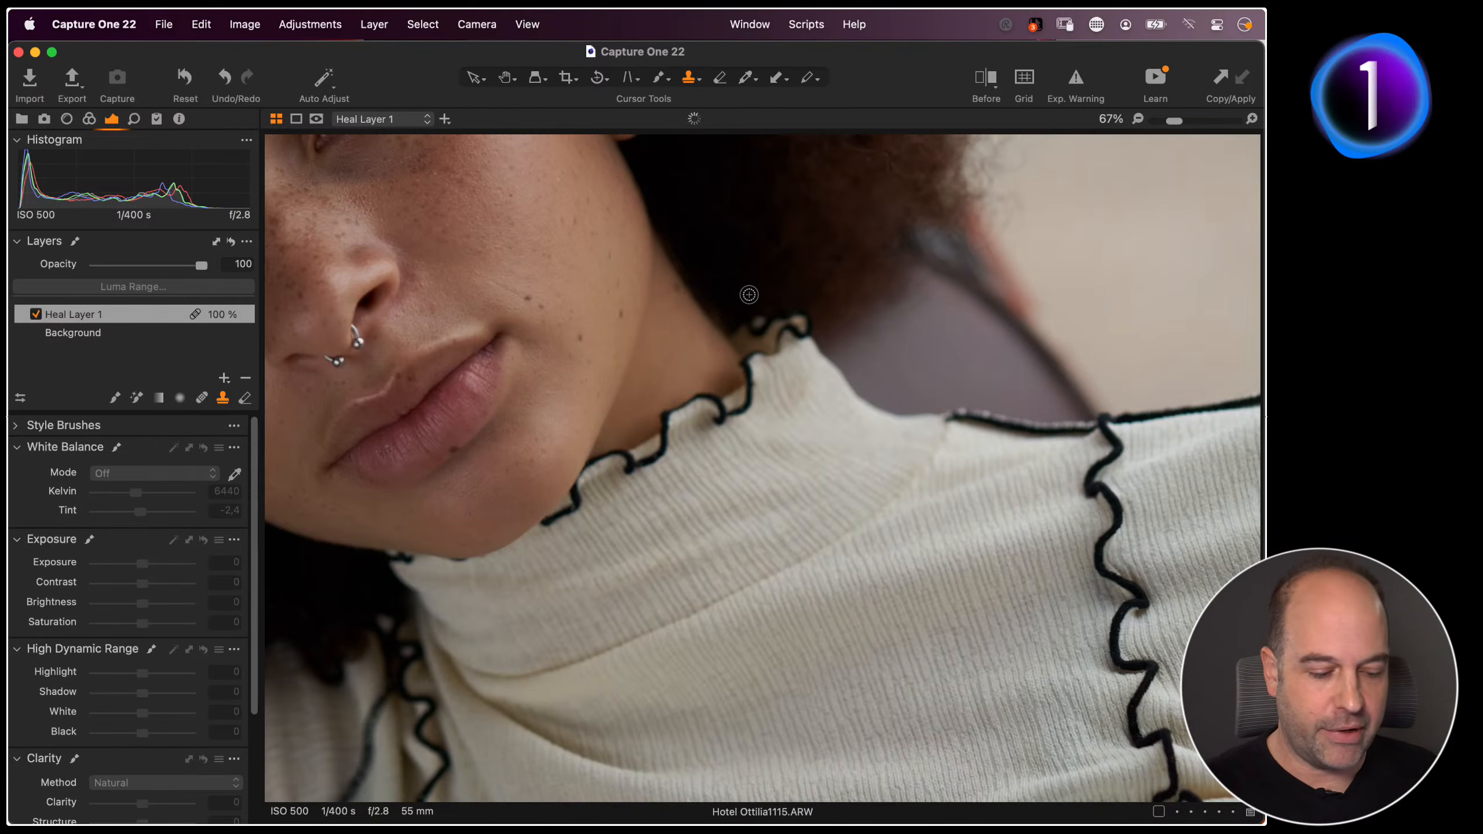
{"action": "key", "text": "h"}
{"action": "double_click", "coordinate": [714, 380]}
{"action": "double_click", "coordinate": [680, 372]}
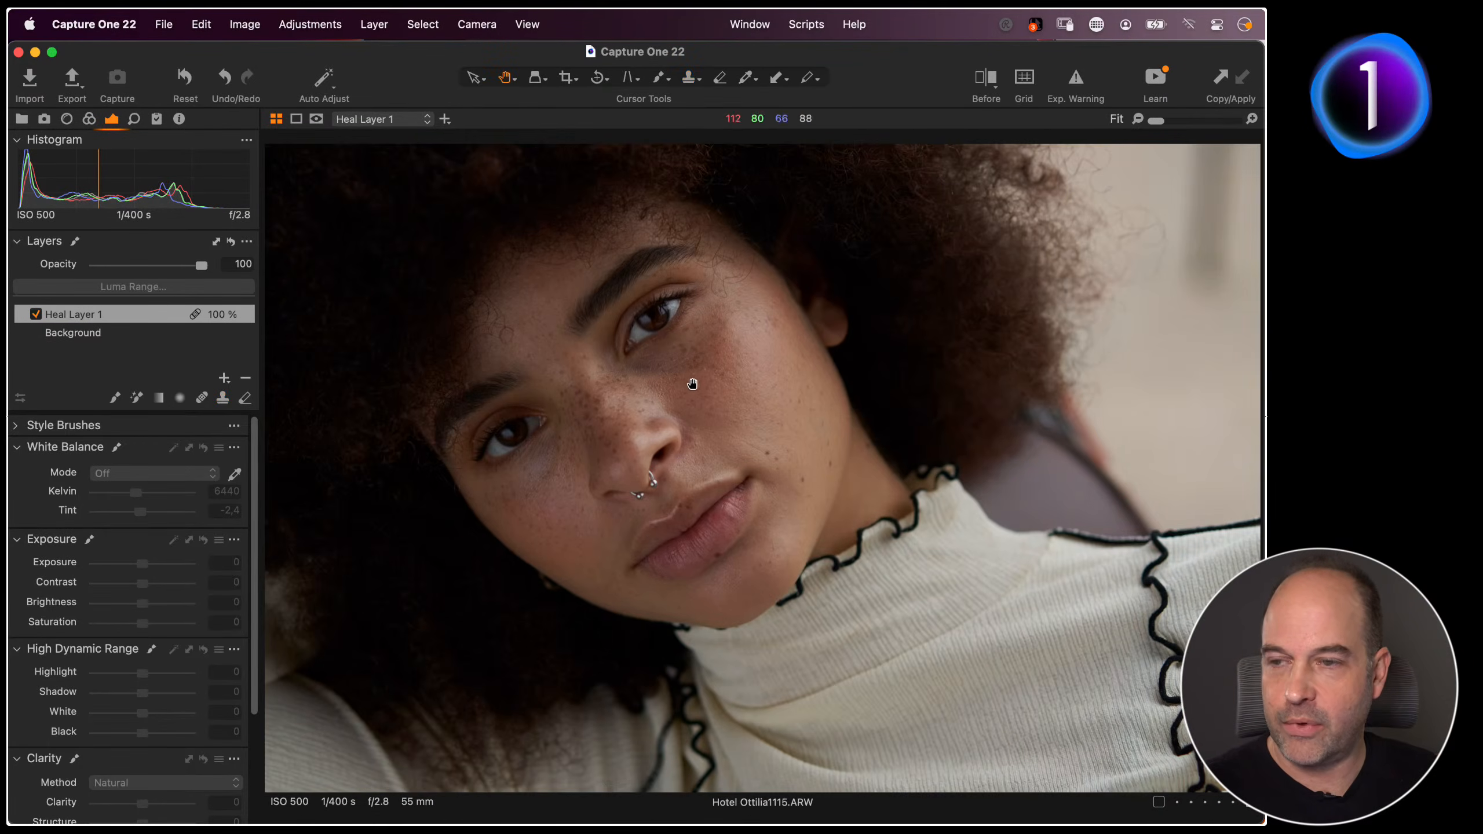
{"action": "key", "text": "c"}
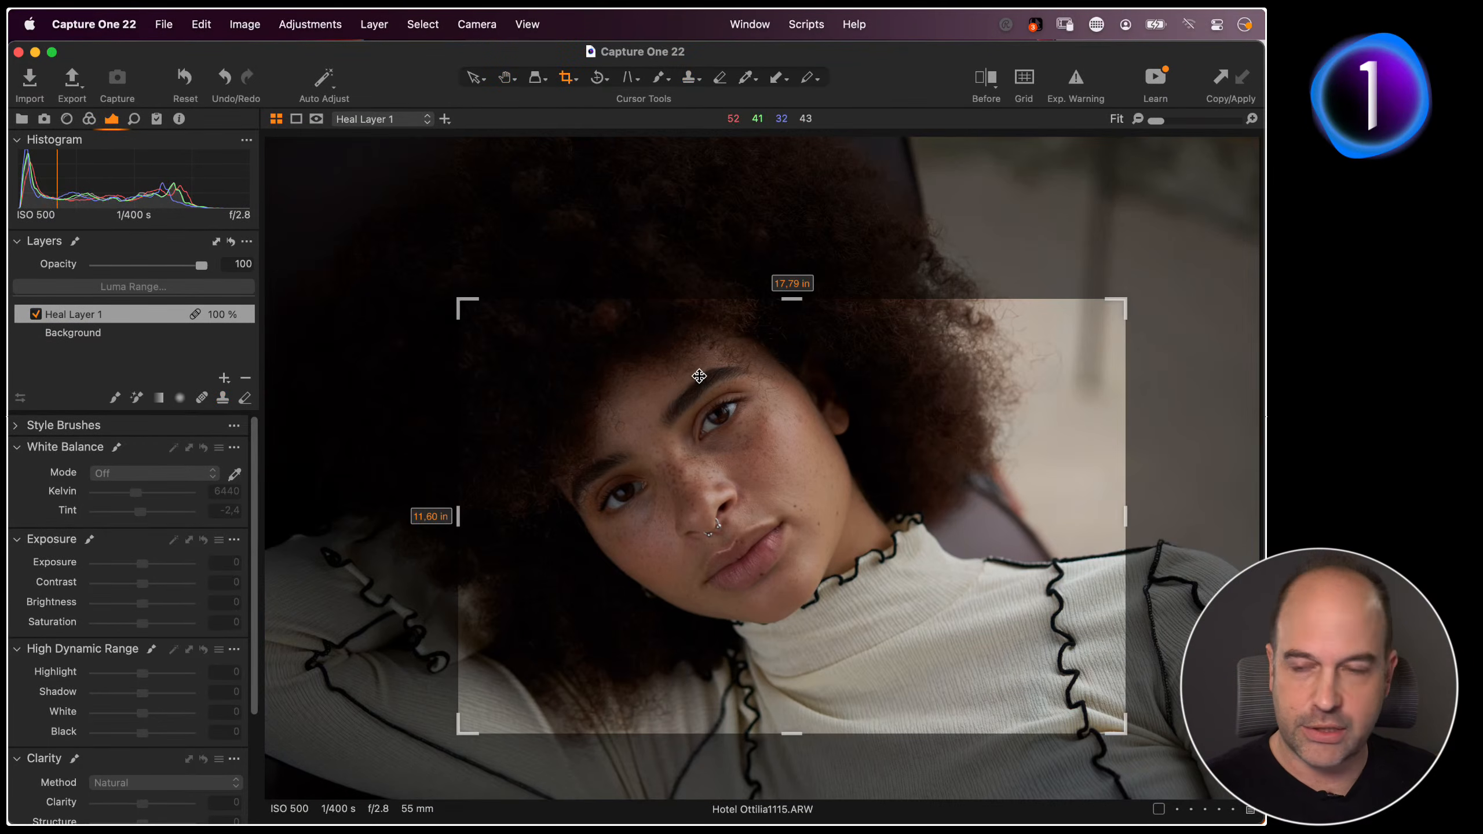
{"action": "left_click_drag", "start_coordinate": [341, 187], "coordinate": [1178, 786]}
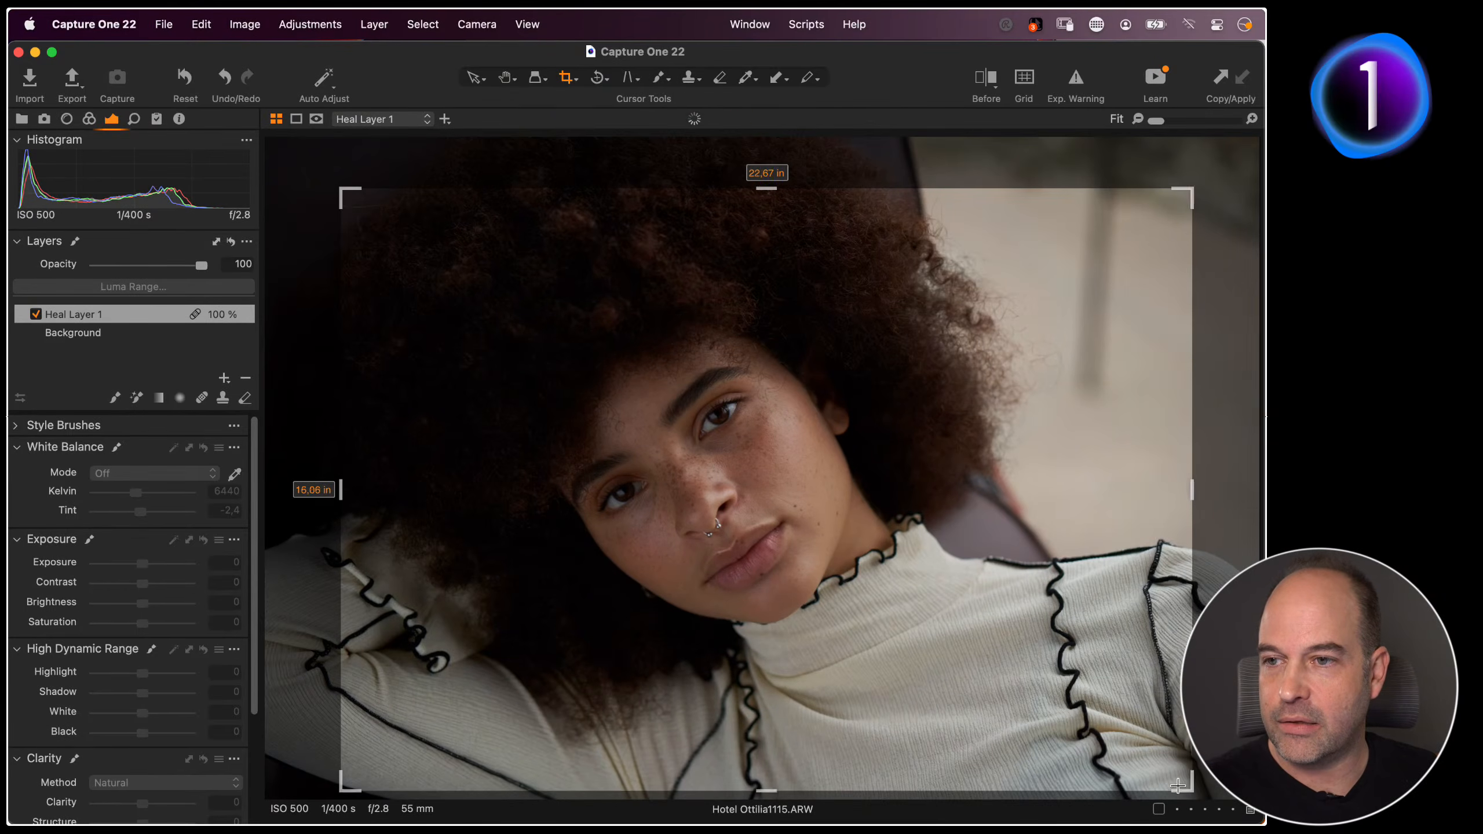
Add a second heal layer to the portrait and activate the Heal brush at 100% view of the face
{"action": "key", "text": "h"}
{"action": "double_click", "coordinate": [771, 508]}
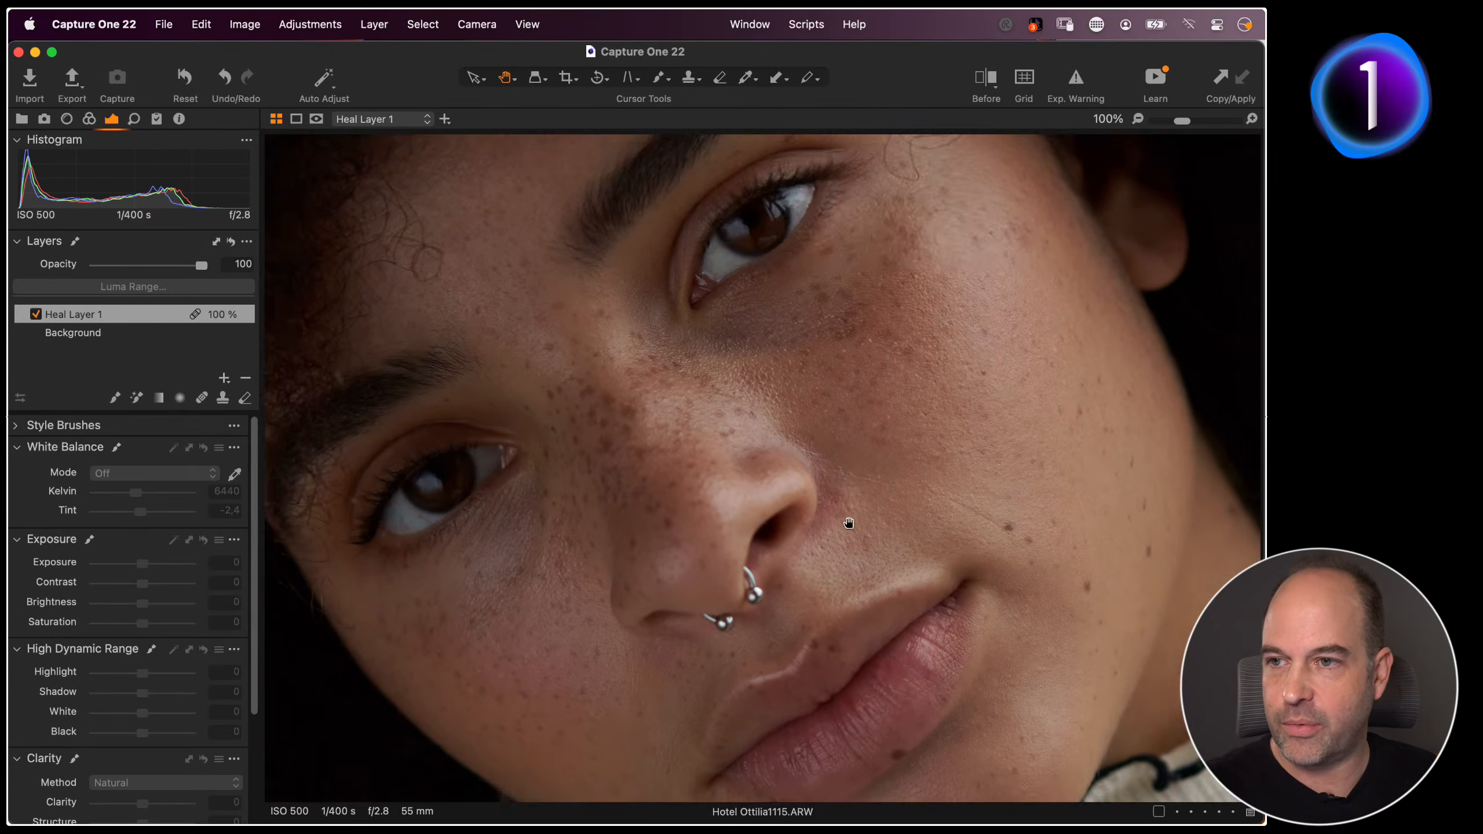
{"action": "left_click_drag", "start_coordinate": [849, 523], "coordinate": [866, 542]}
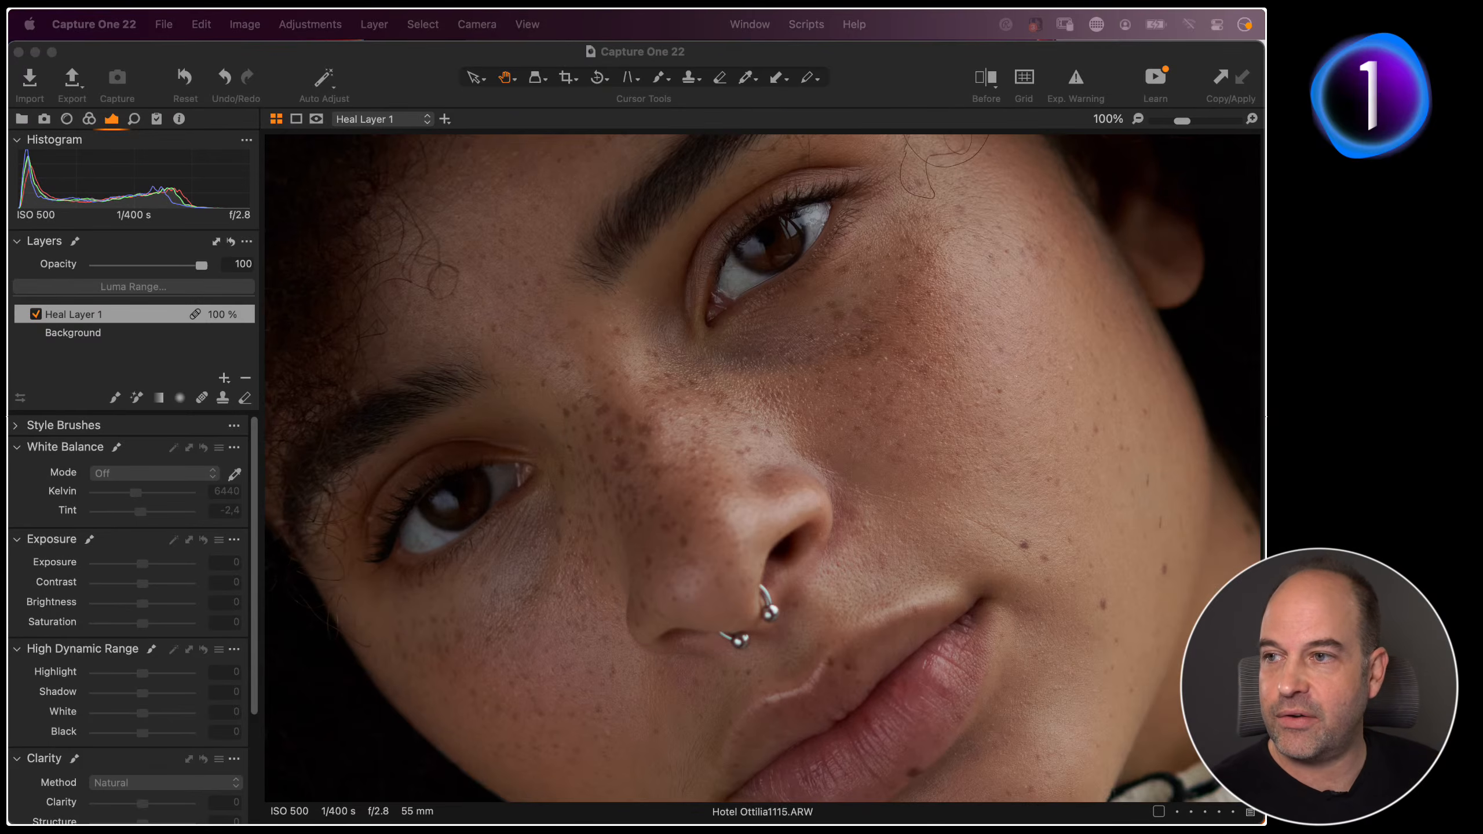
{"action": "left_click", "coordinate": [35, 316]}
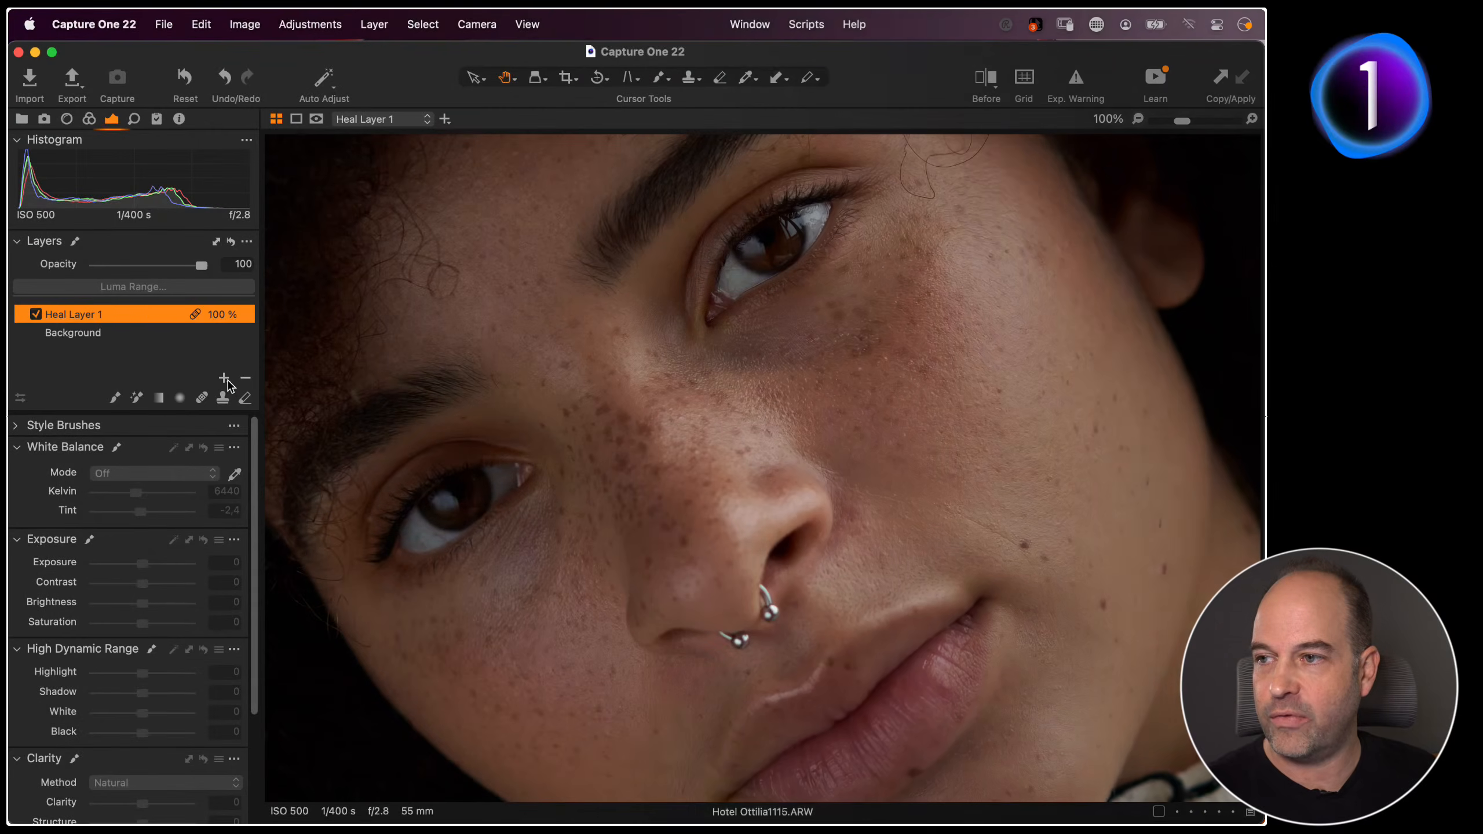
{"action": "left_click", "coordinate": [225, 378]}
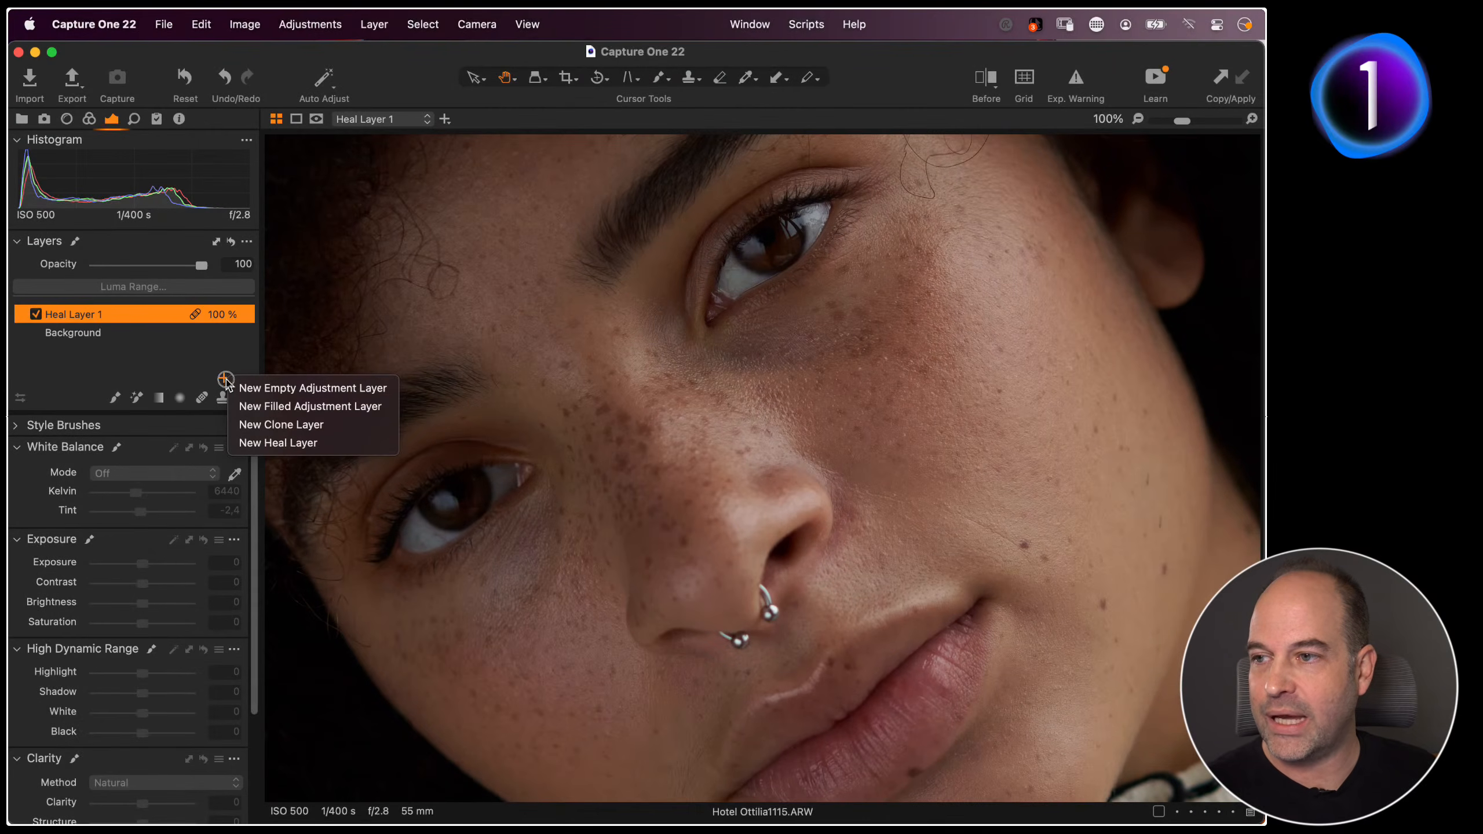
{"action": "left_click", "coordinate": [343, 447]}
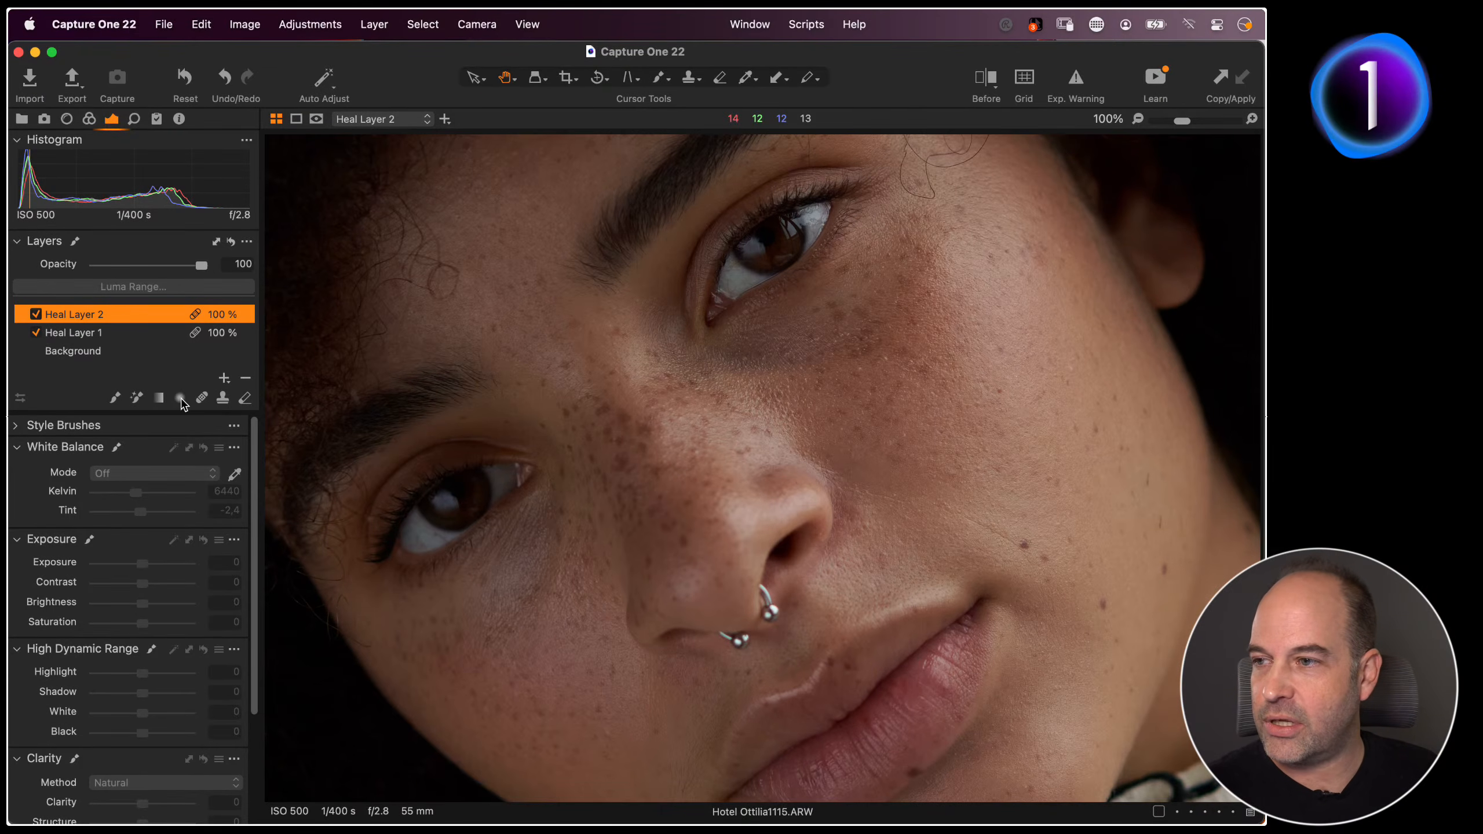
{"action": "left_click", "coordinate": [202, 398]}
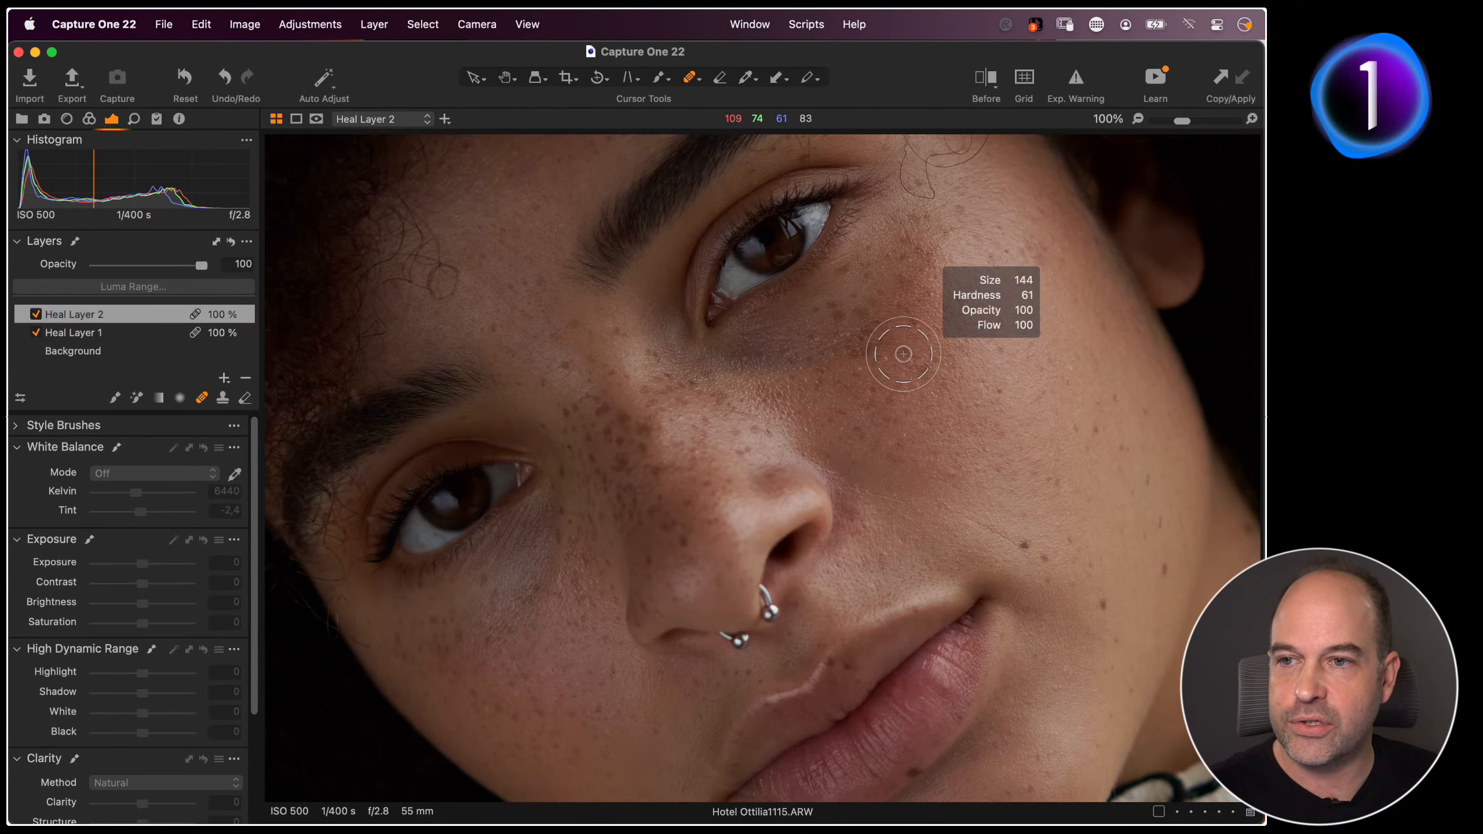
{"action": "left_click_drag", "start_coordinate": [904, 354], "coordinate": [909, 354]}
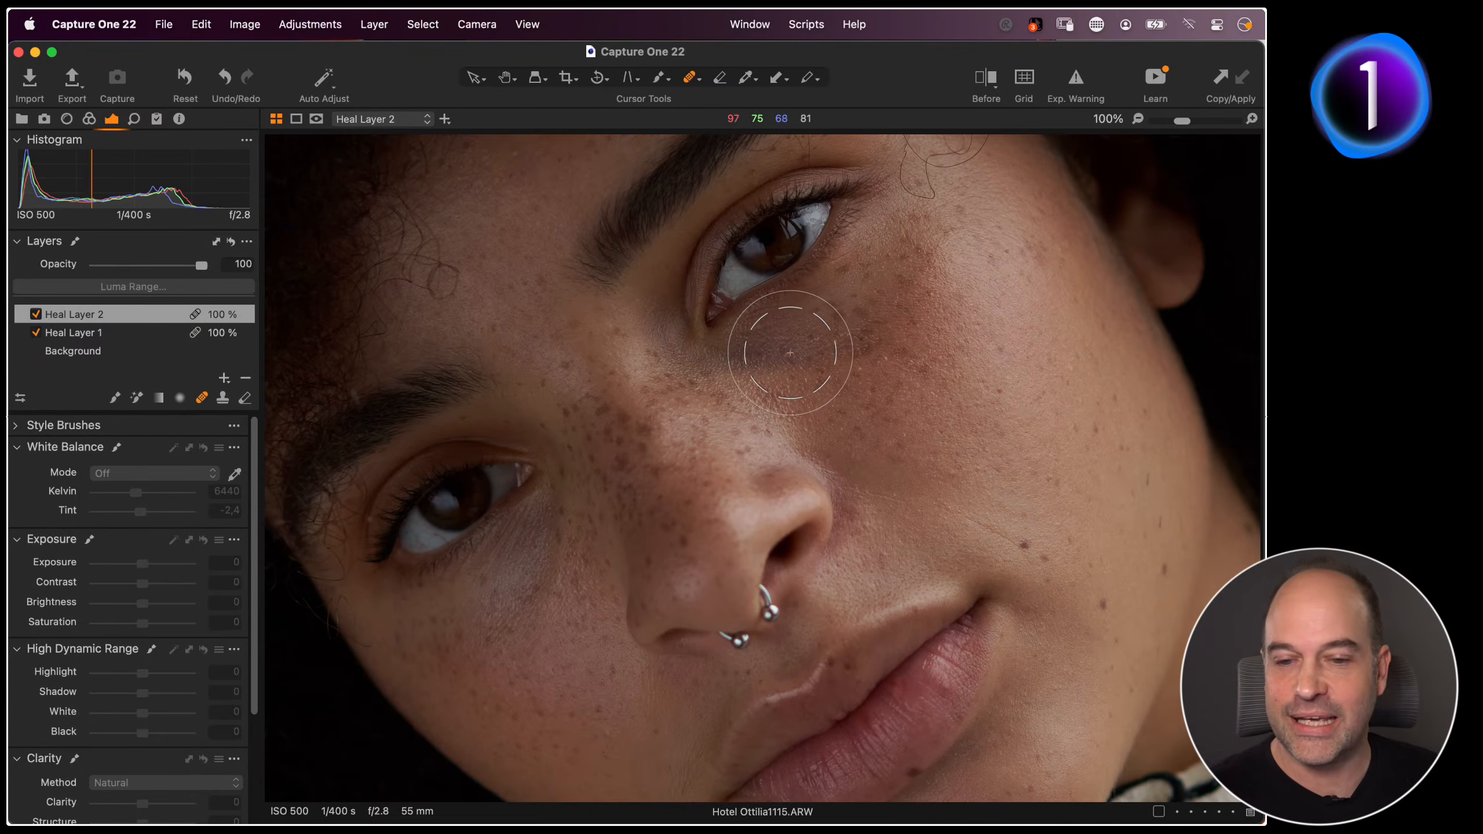
{"action": "mouse_move", "coordinate": [791, 356]}
{"action": "left_mouse_down"}
{"action": "mouse_move", "coordinate": [762, 355]}
{"action": "mouse_move", "coordinate": [877, 298]}
{"action": "mouse_move", "coordinate": [927, 248]}
{"action": "mouse_move", "coordinate": [795, 348]}
{"action": "mouse_move", "coordinate": [965, 305]}
{"action": "mouse_move", "coordinate": [981, 246]}
{"action": "mouse_move", "coordinate": [987, 289]}
{"action": "left_mouse_up"}
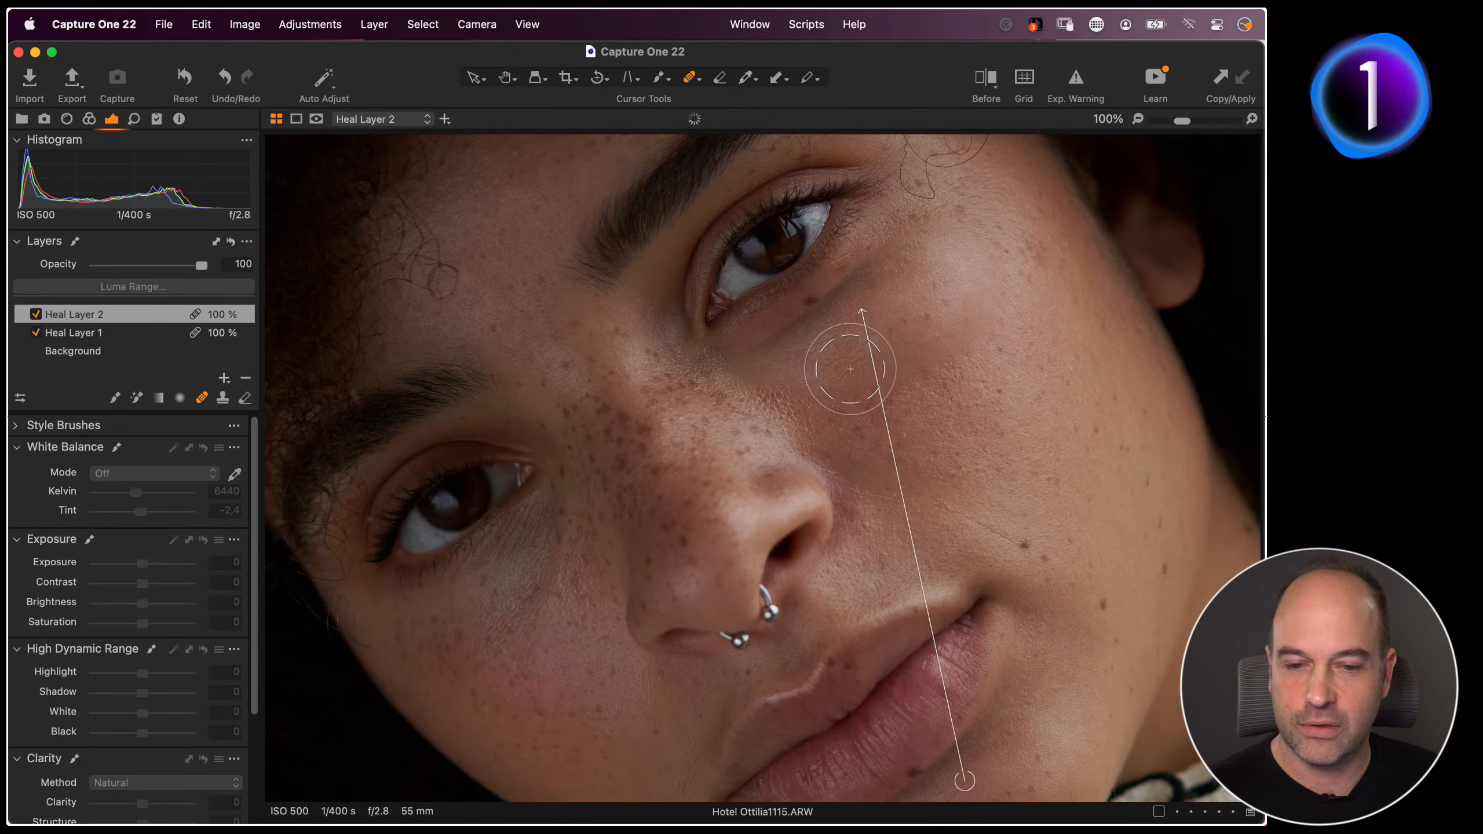
{"action": "key", "text": "super+z"}
Heal the dark freckled area under the woman's eye nearest the ear with a resized brush, and move the heal source onto her cheek
{"action": "left_click_drag", "start_coordinate": [854, 359], "coordinate": [860, 301]}
{"action": "mouse_move", "coordinate": [787, 354]}
{"action": "left_mouse_down"}
{"action": "mouse_move", "coordinate": [931, 282]}
{"action": "mouse_move", "coordinate": [941, 260]}
{"action": "mouse_move", "coordinate": [775, 359]}
{"action": "mouse_move", "coordinate": [954, 301]}
{"action": "mouse_move", "coordinate": [973, 279]}
{"action": "mouse_move", "coordinate": [871, 307]}
{"action": "left_mouse_up"}
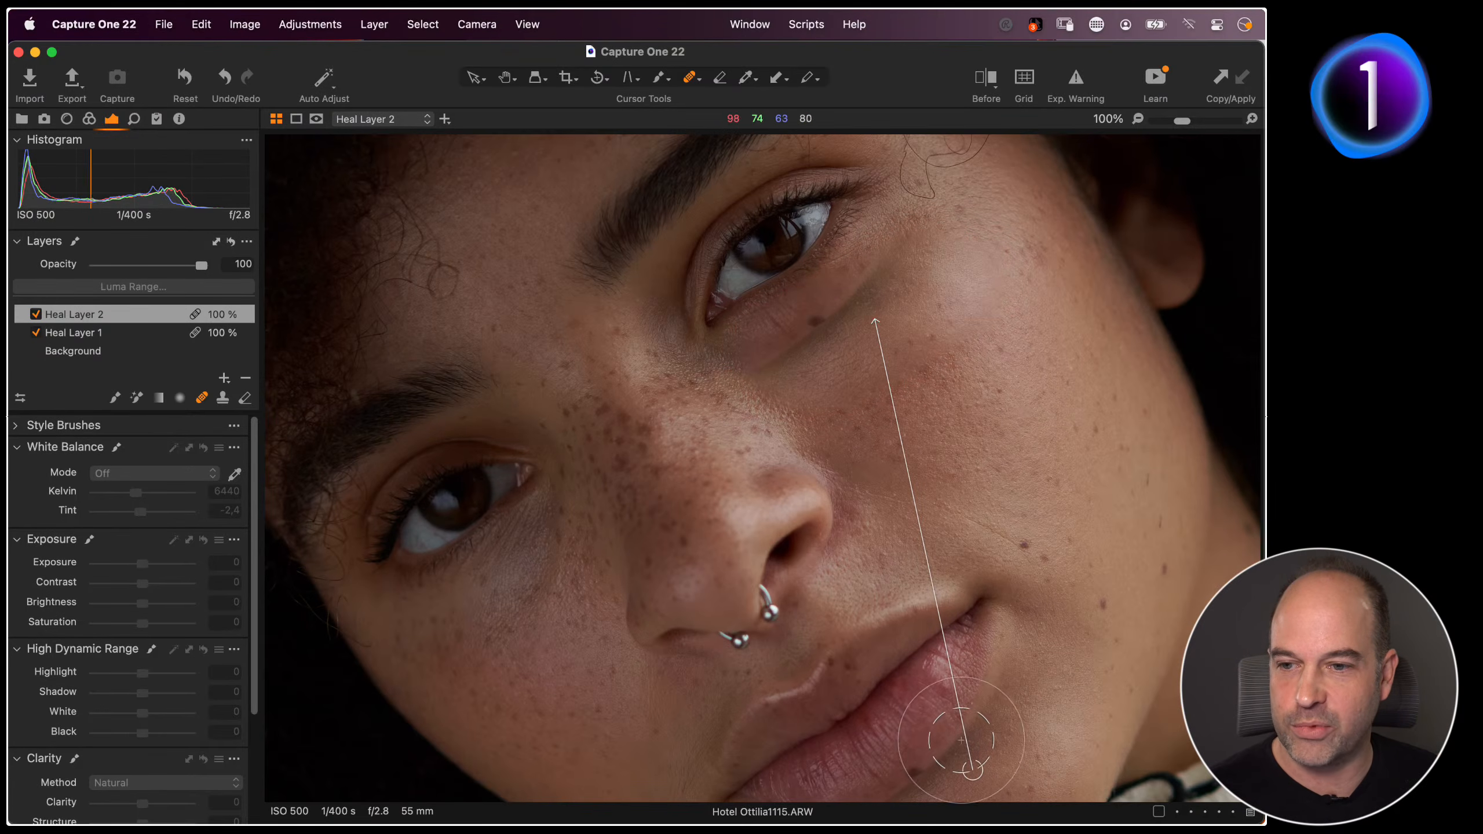
{"action": "mouse_move", "coordinate": [973, 770]}
{"action": "left_mouse_down"}
{"action": "mouse_move", "coordinate": [1036, 553]}
{"action": "mouse_move", "coordinate": [1026, 406]}
{"action": "left_mouse_up"}
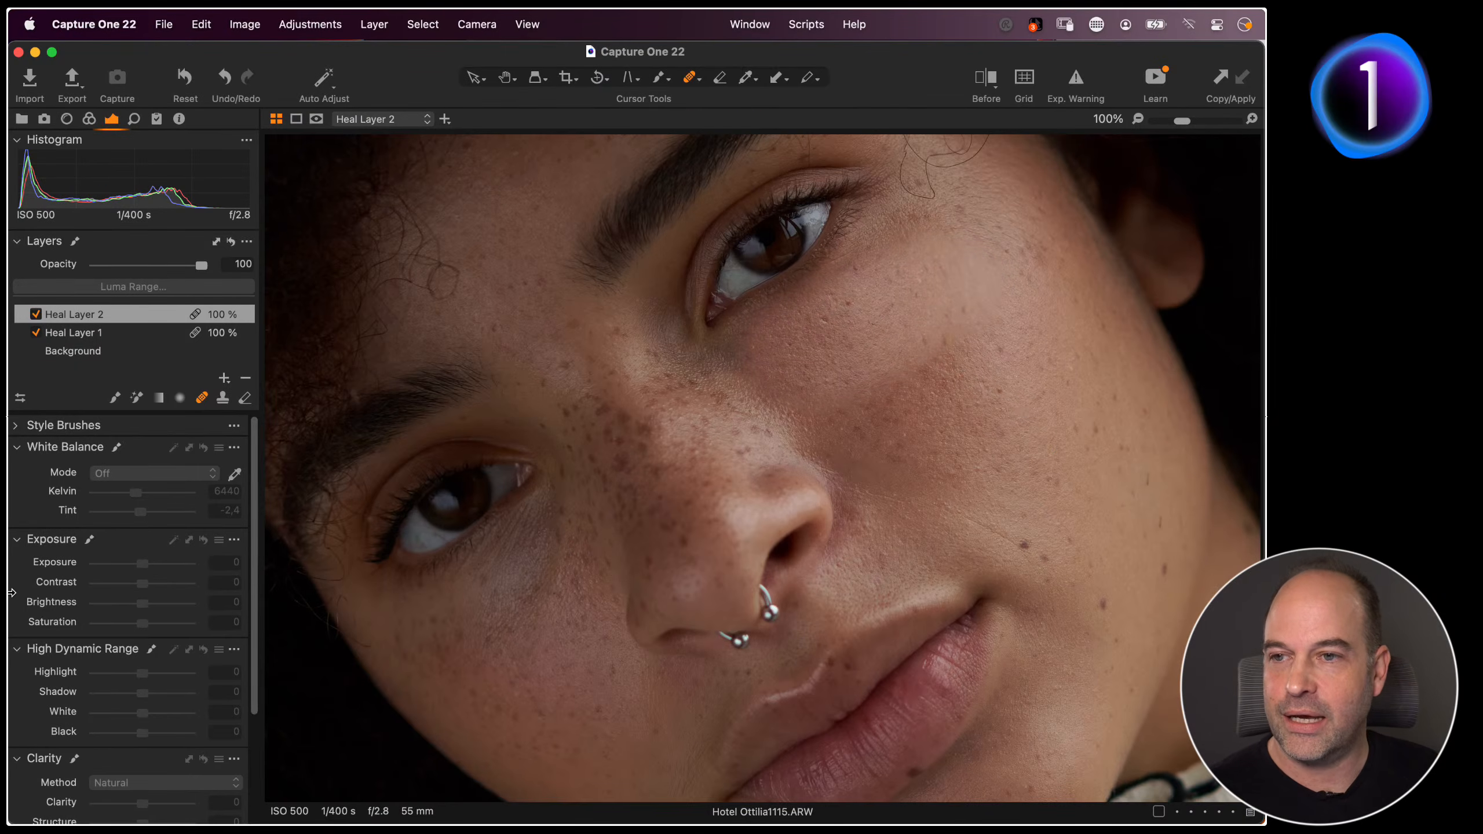
Try to extend the healing beneath the outer corner of the same eye, and undo that stroke
{"action": "left_click_drag", "start_coordinate": [882, 266], "coordinate": [906, 237]}
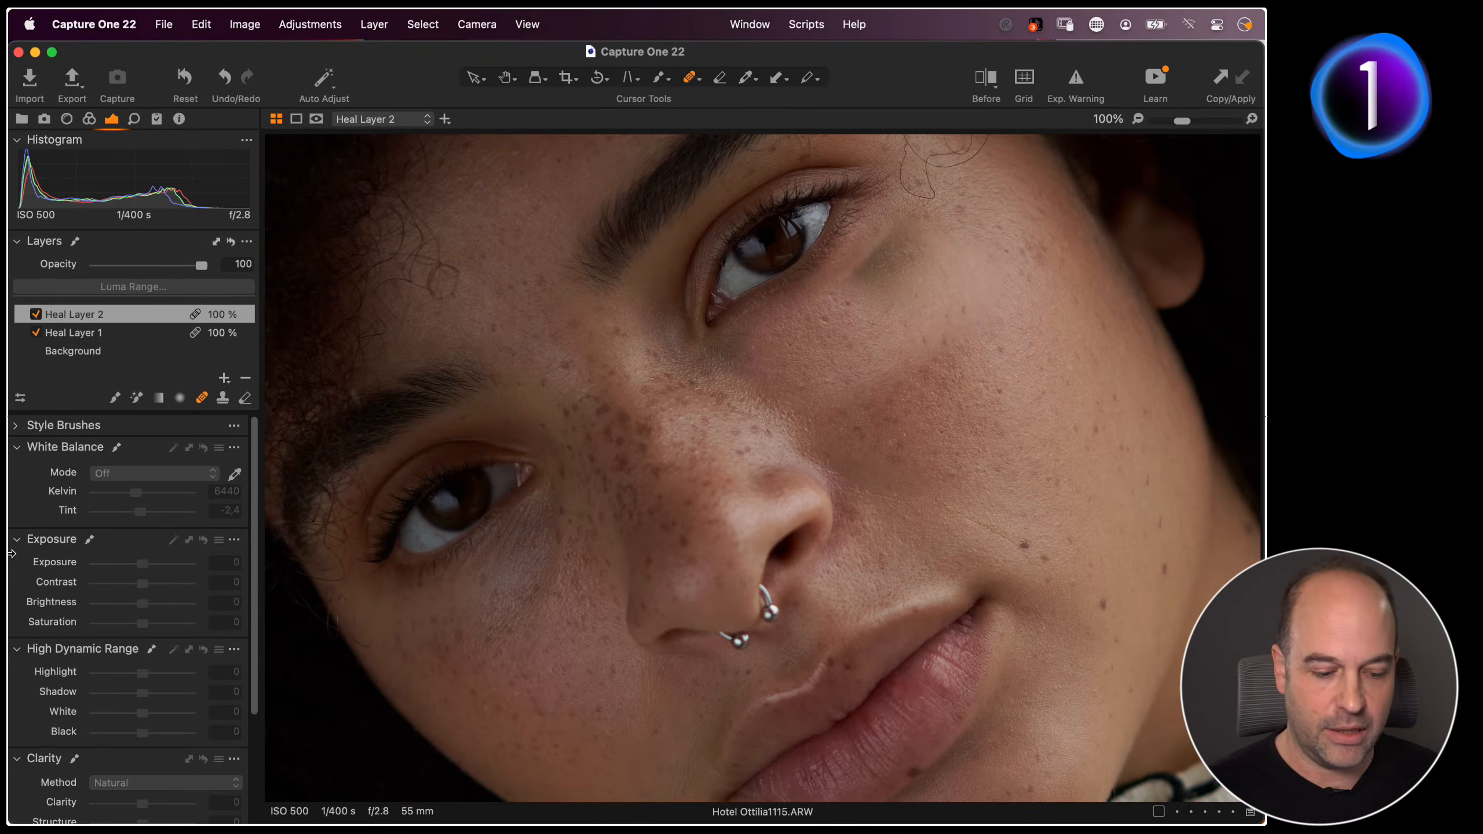
{"action": "key", "text": "super+z"}
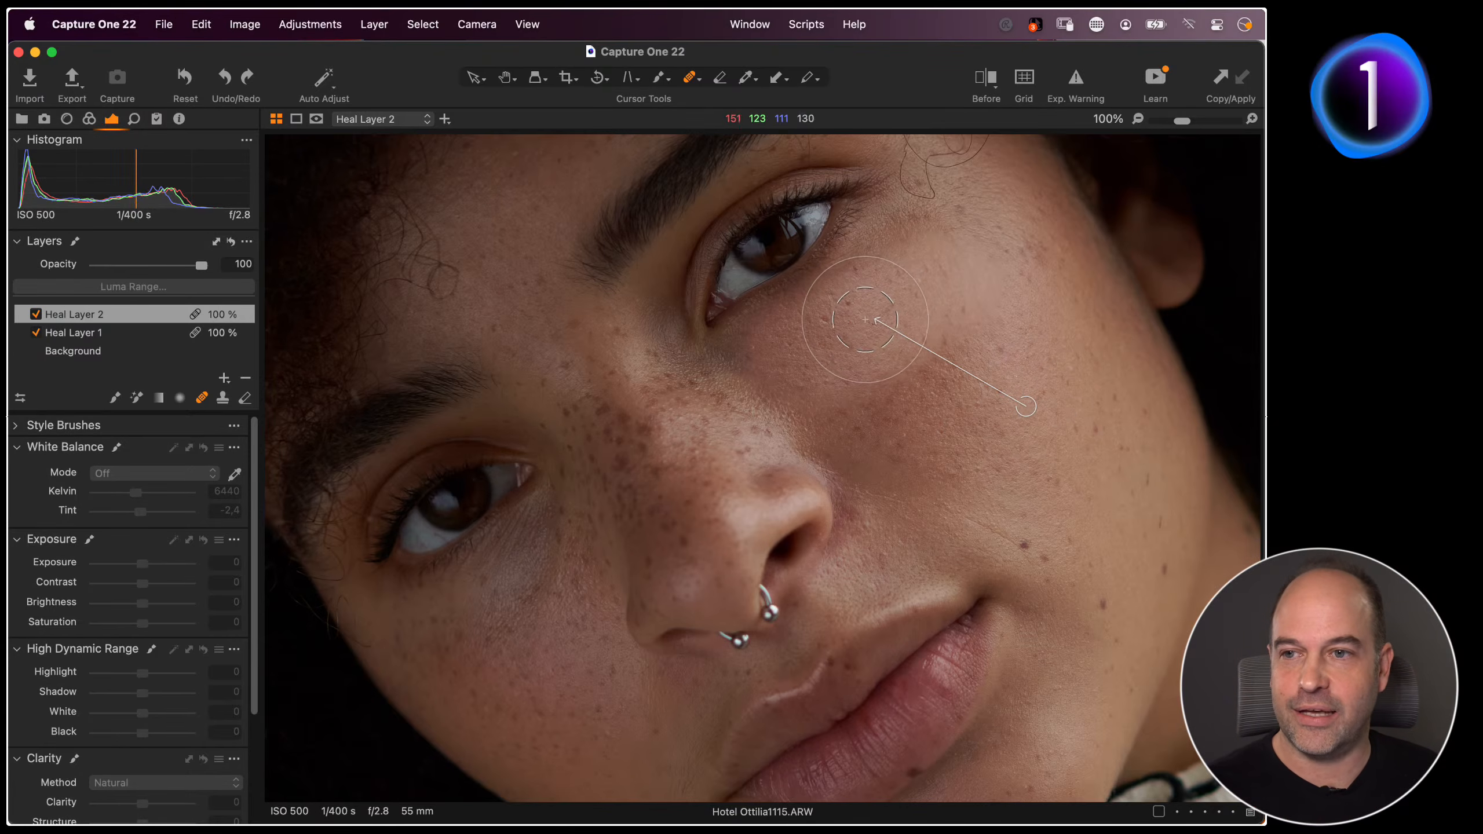
{"action": "left_click", "coordinate": [1027, 407]}
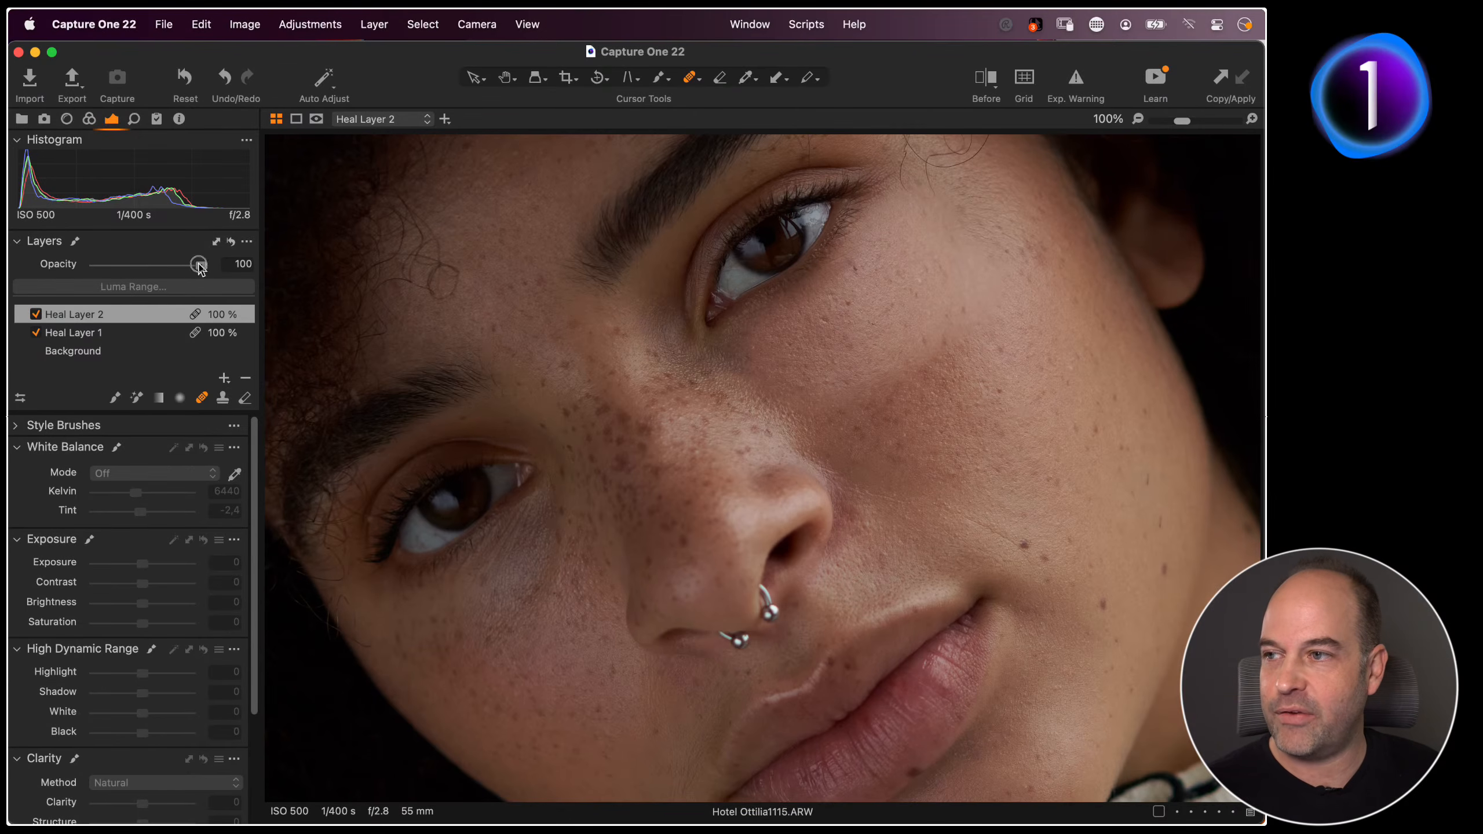
Reduce the new heal layer's opacity to 40 and name it Eyes, and rename the first heal layer Clean up
{"action": "mouse_move", "coordinate": [201, 266]}
{"action": "left_mouse_down"}
{"action": "mouse_move", "coordinate": [88, 267]}
{"action": "mouse_move", "coordinate": [138, 269]}
{"action": "left_mouse_up"}
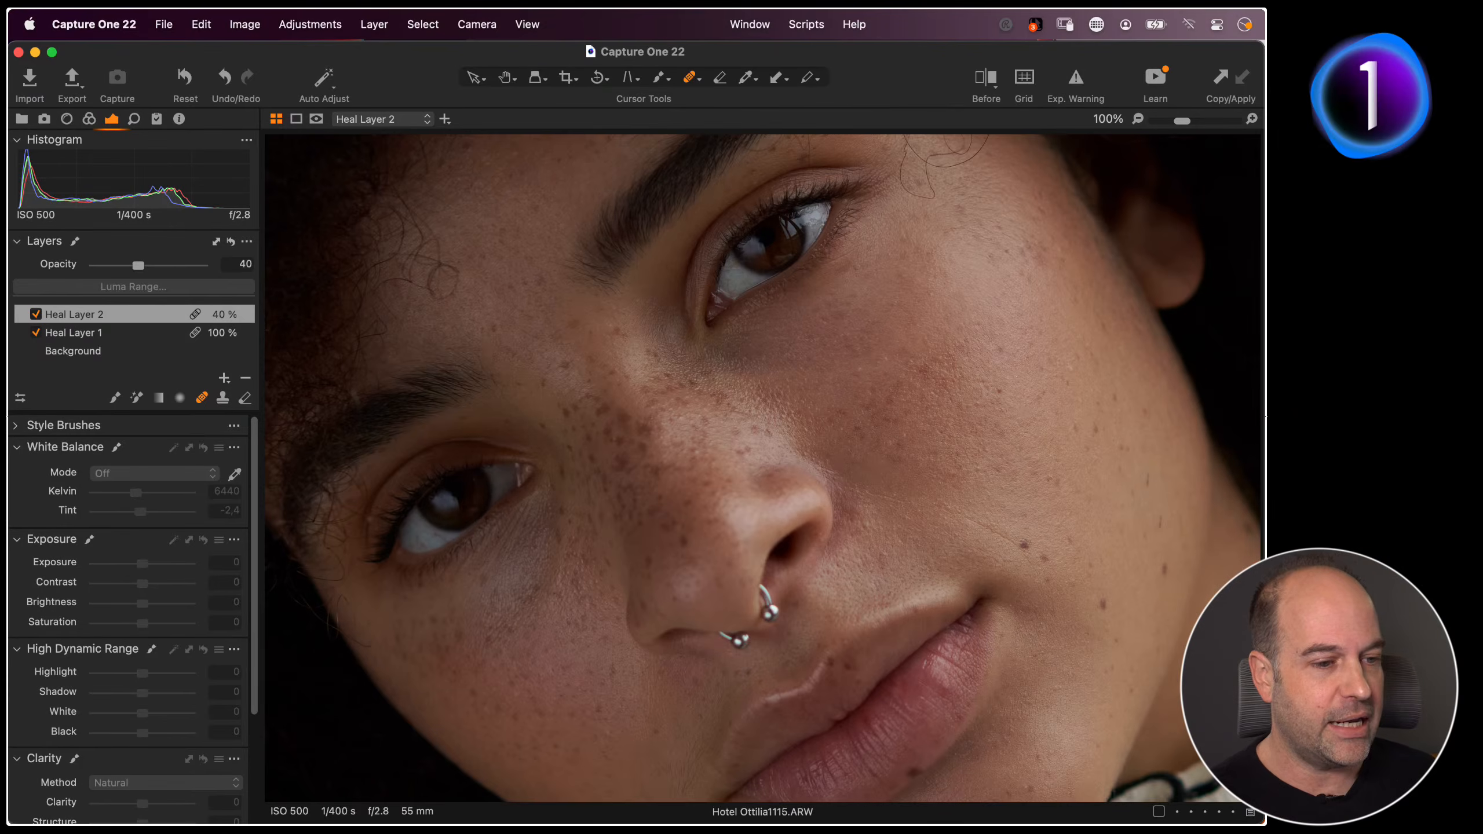
{"action": "double_click", "coordinate": [94, 316]}
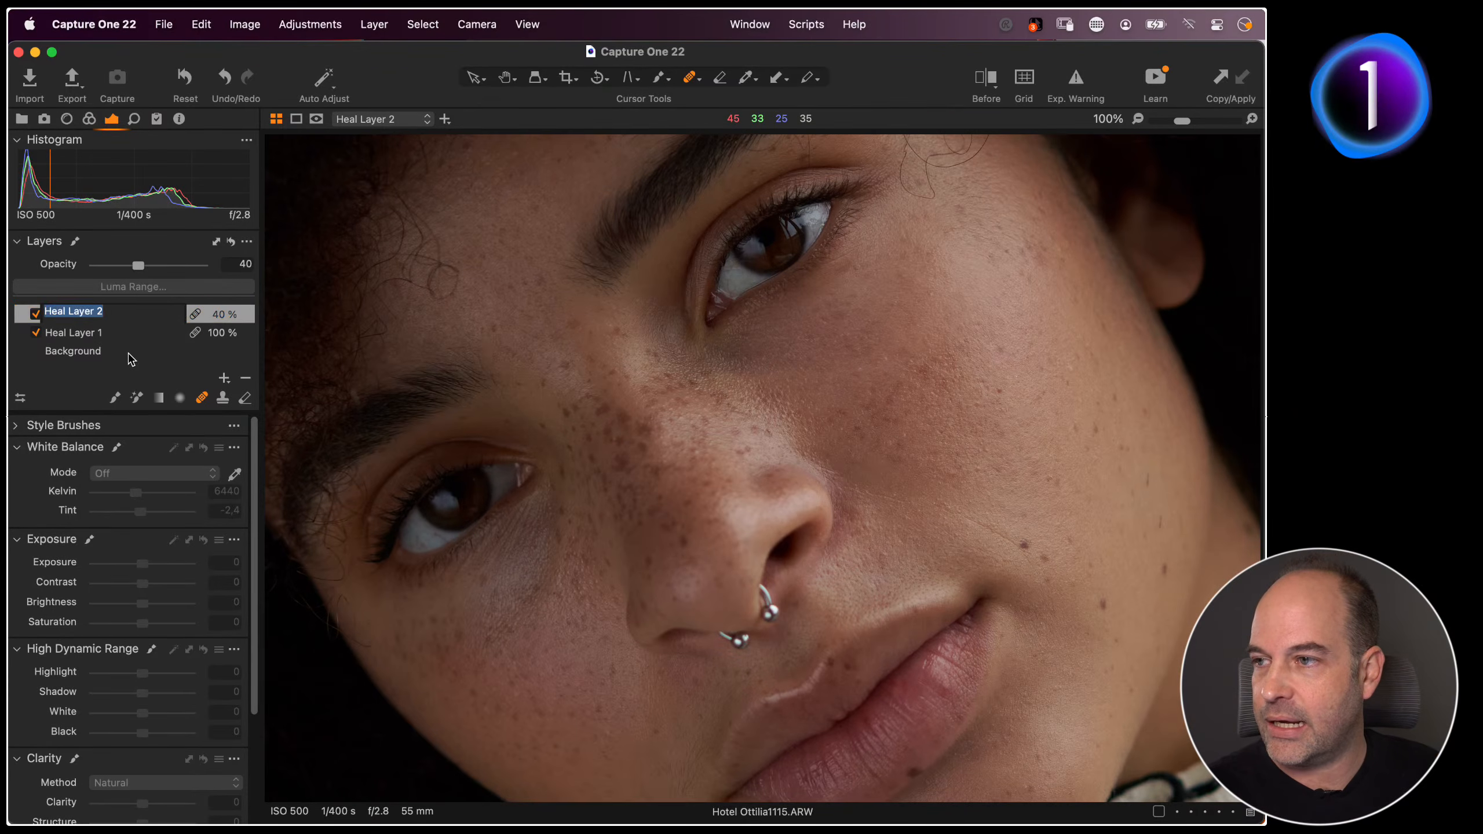
{"action": "type", "text": "Eyes"}
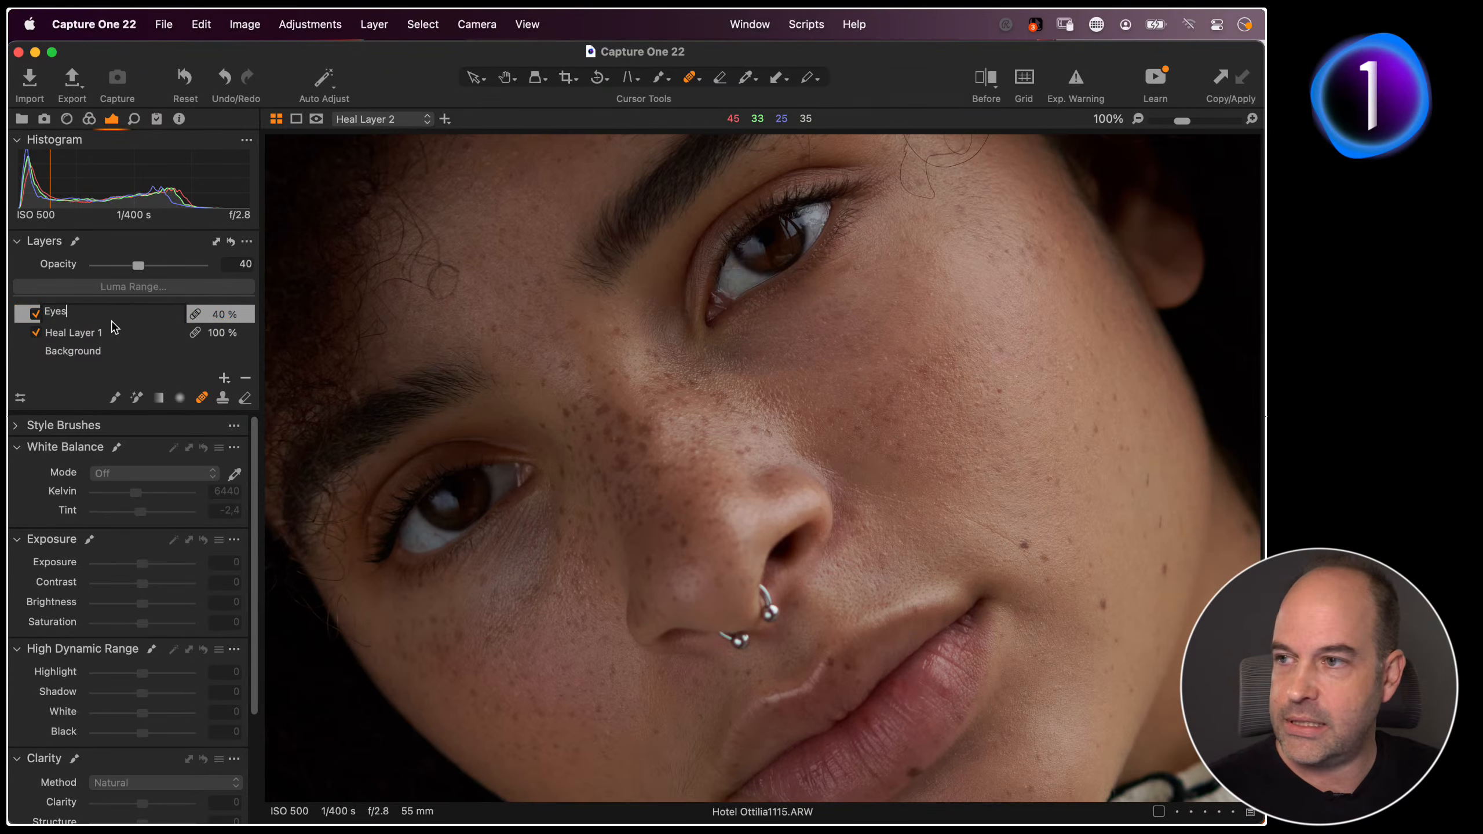
{"action": "key", "text": "Return"}
{"action": "double_click", "coordinate": [96, 332]}
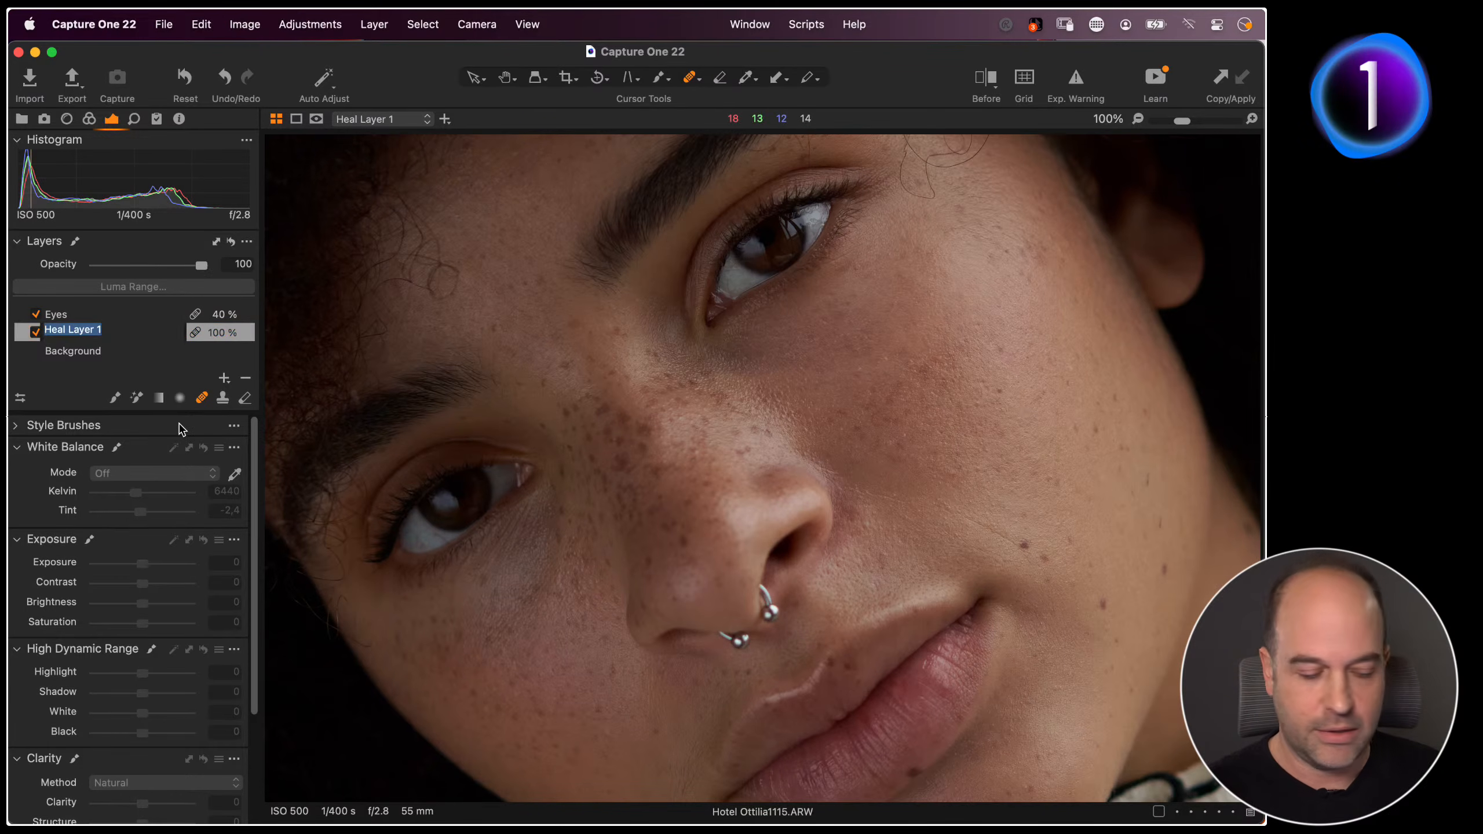
{"action": "type", "text": "Clean up"}
{"action": "key", "text": "Return"}
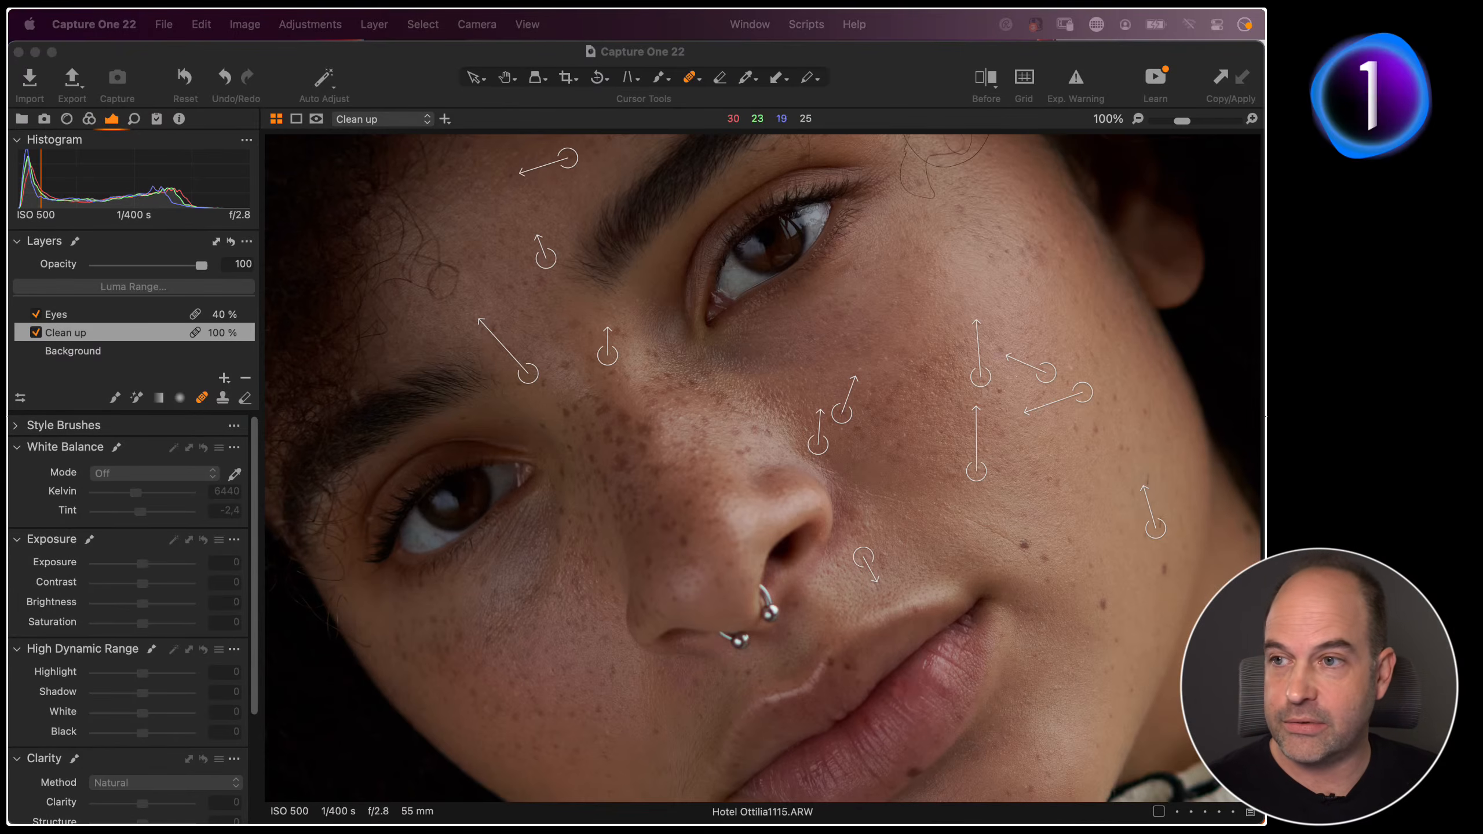
Open the third variant of L1020056.DNG, reset its layers to just the background, and fit the whole photo in the viewer
{"action": "left_click", "coordinate": [479, 475]}
{"action": "key", "text": "super+alt+v"}
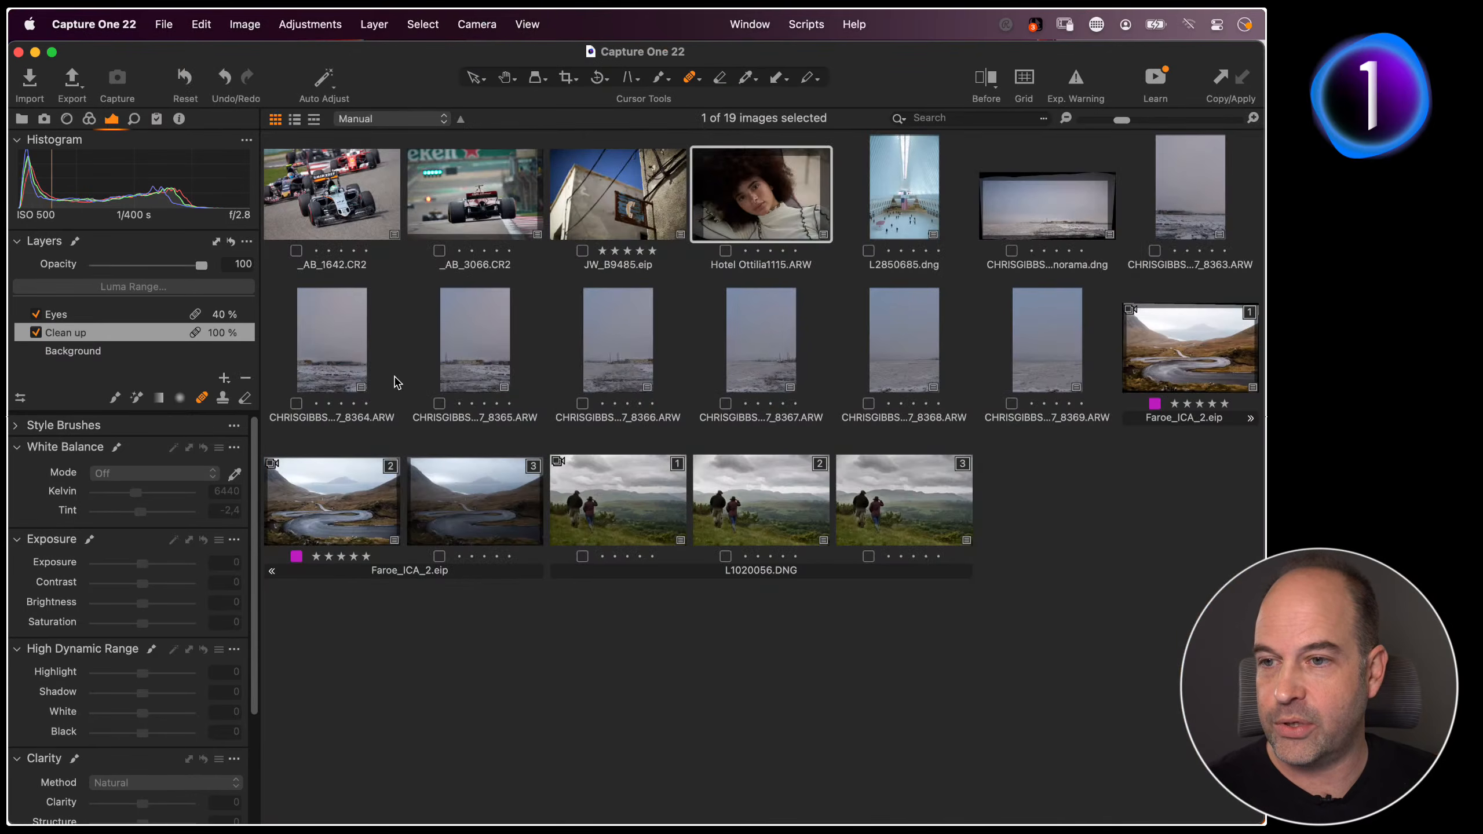
{"action": "double_click", "coordinate": [914, 520]}
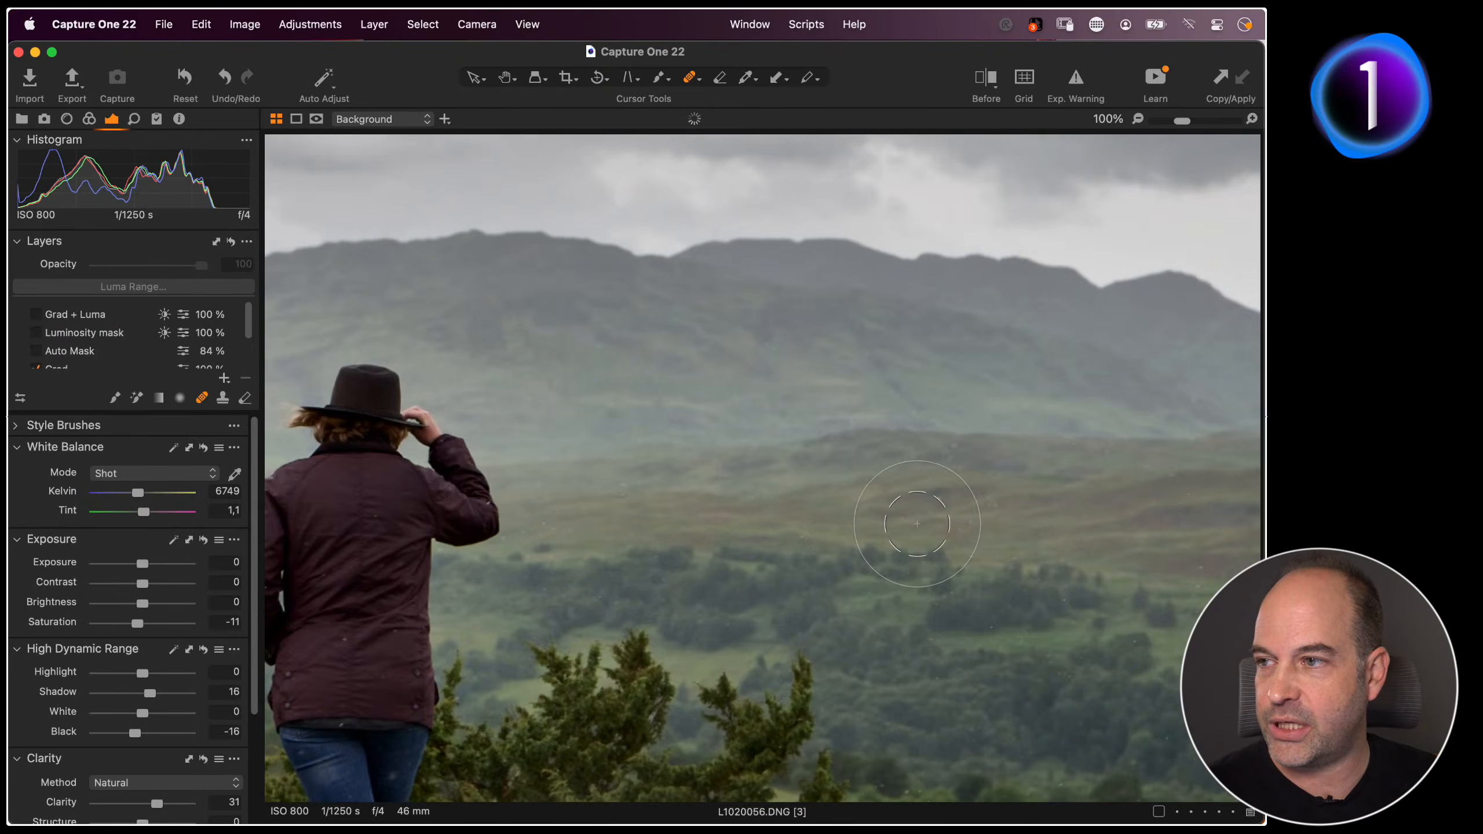
{"action": "key", "text": "super+alt+v"}
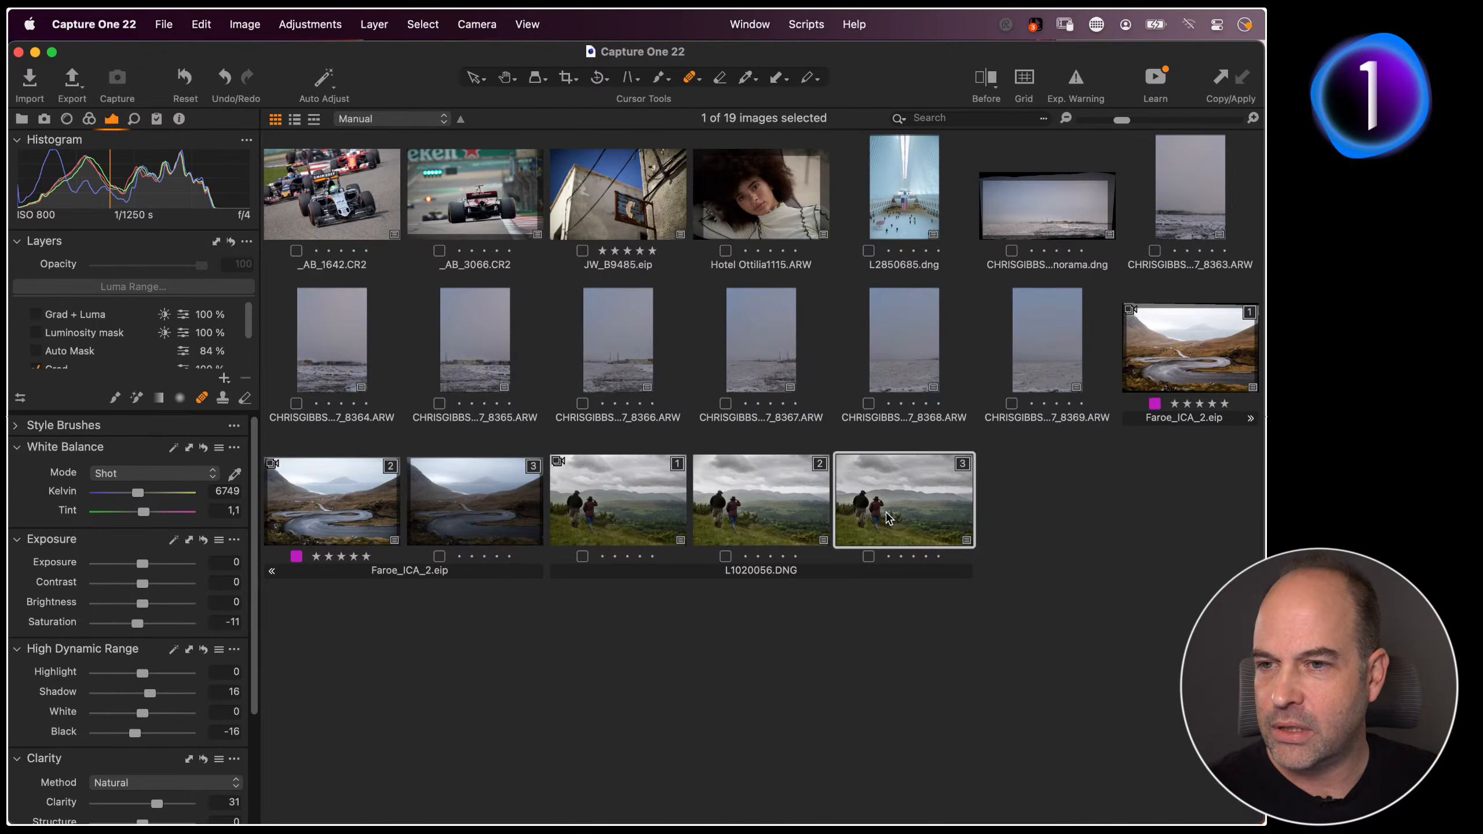
{"action": "double_click", "coordinate": [888, 518]}
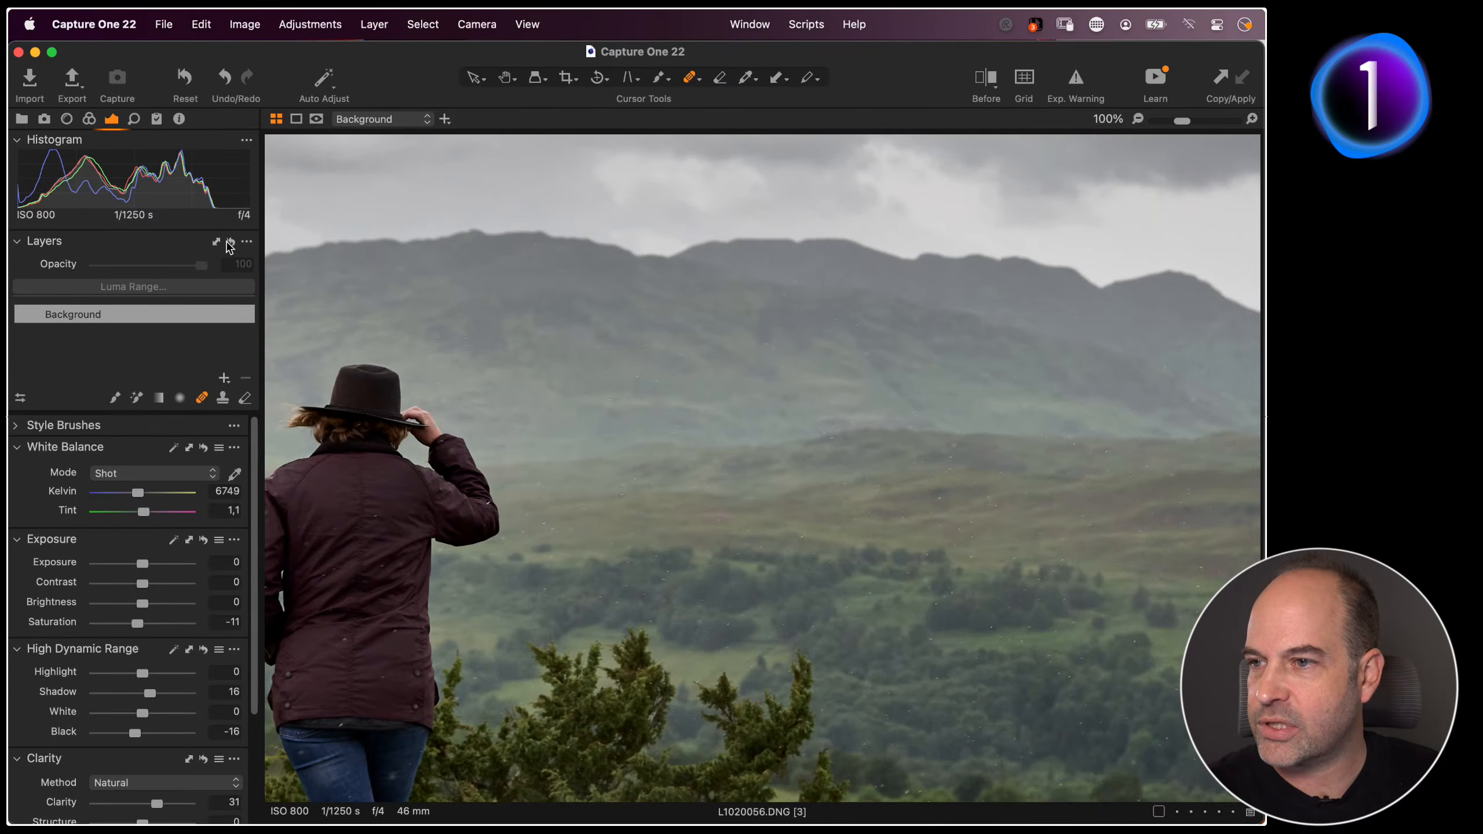
{"action": "key", "text": "h"}
{"action": "double_click", "coordinate": [657, 482]}
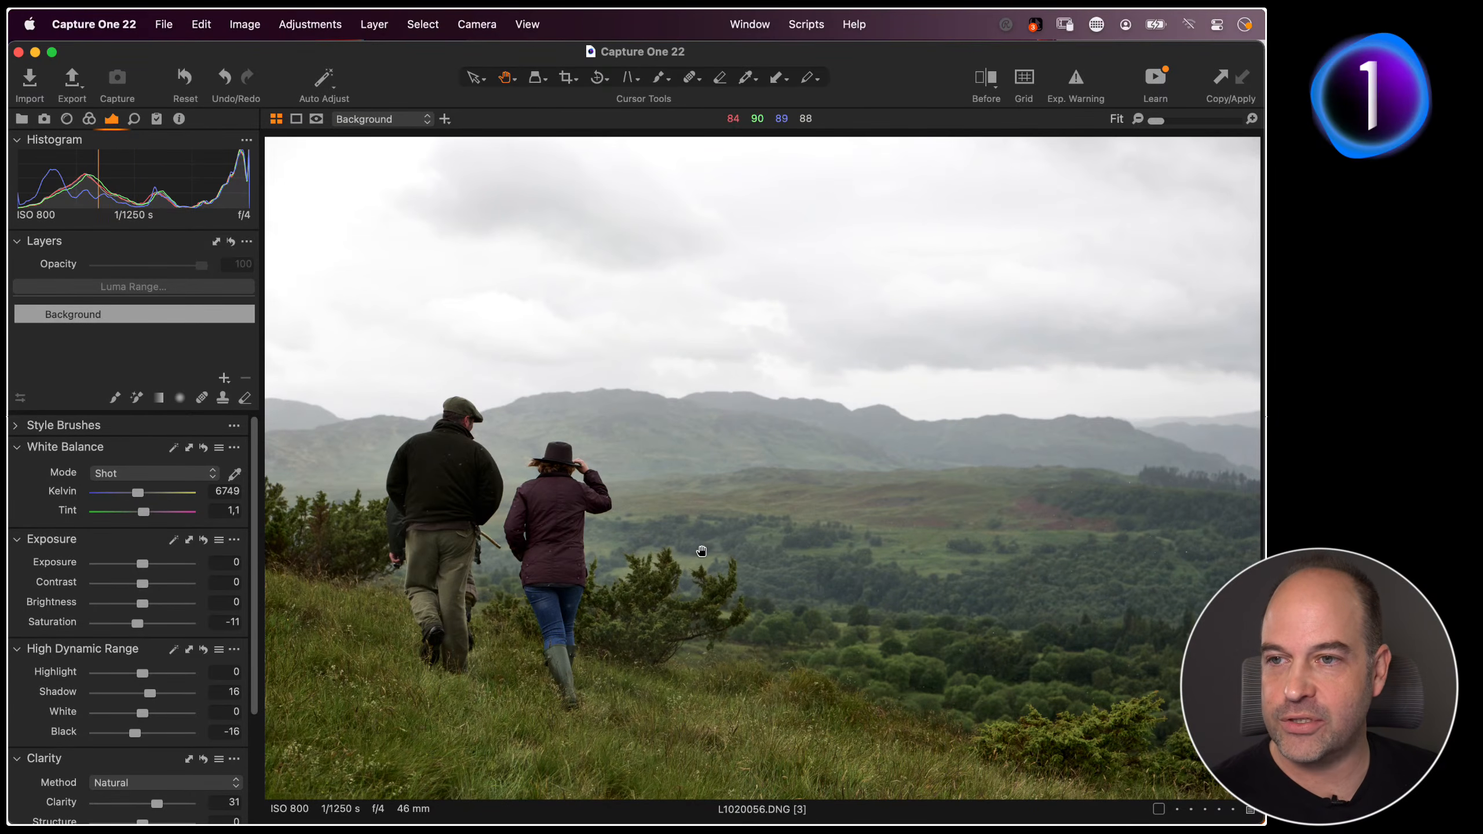
Try darkening the landscape's exposure to -2.08, and reset it
{"action": "left_click_drag", "start_coordinate": [141, 564], "coordinate": [117, 575]}
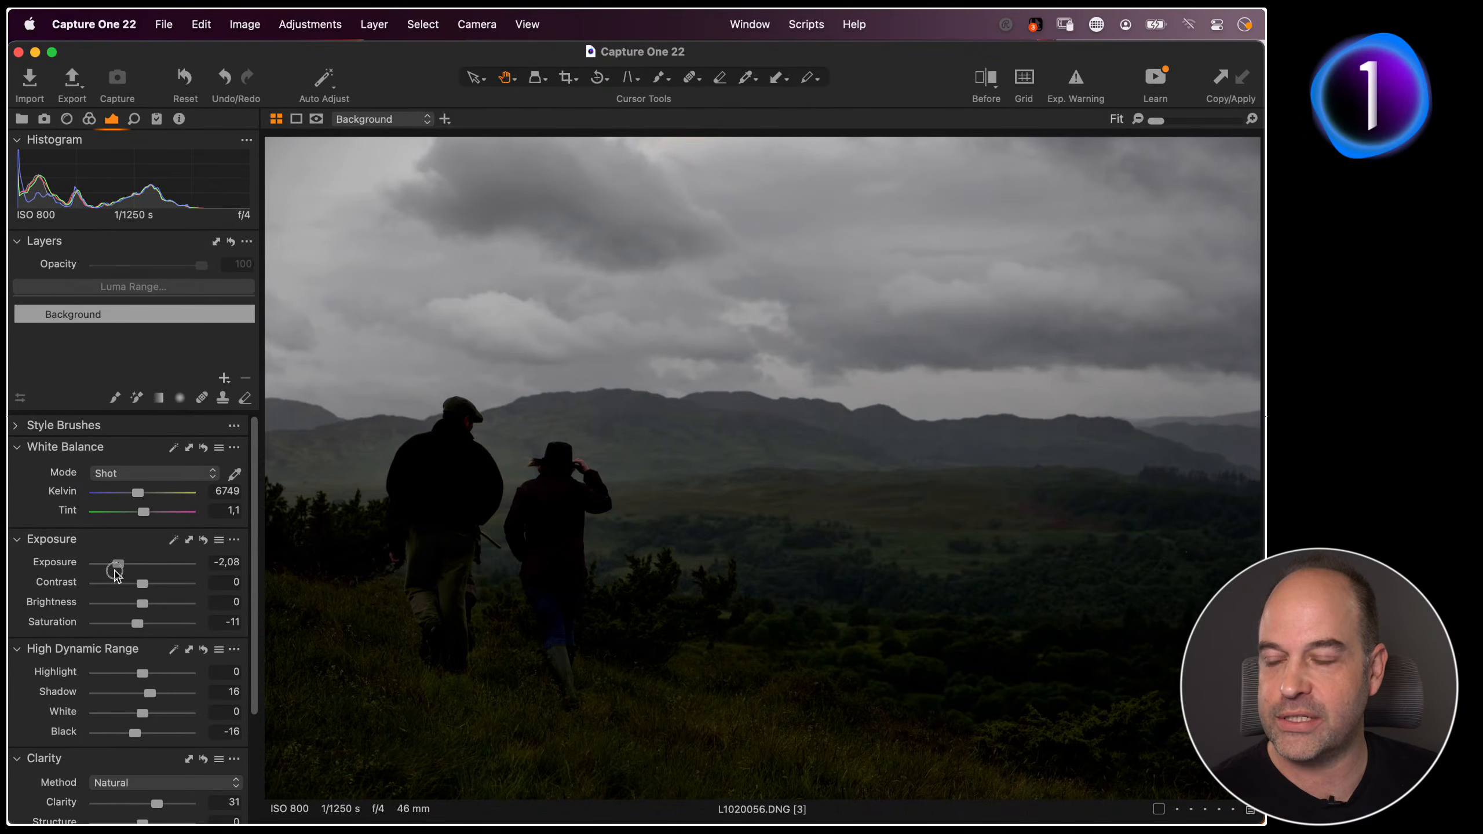
{"action": "double_click", "coordinate": [118, 566]}
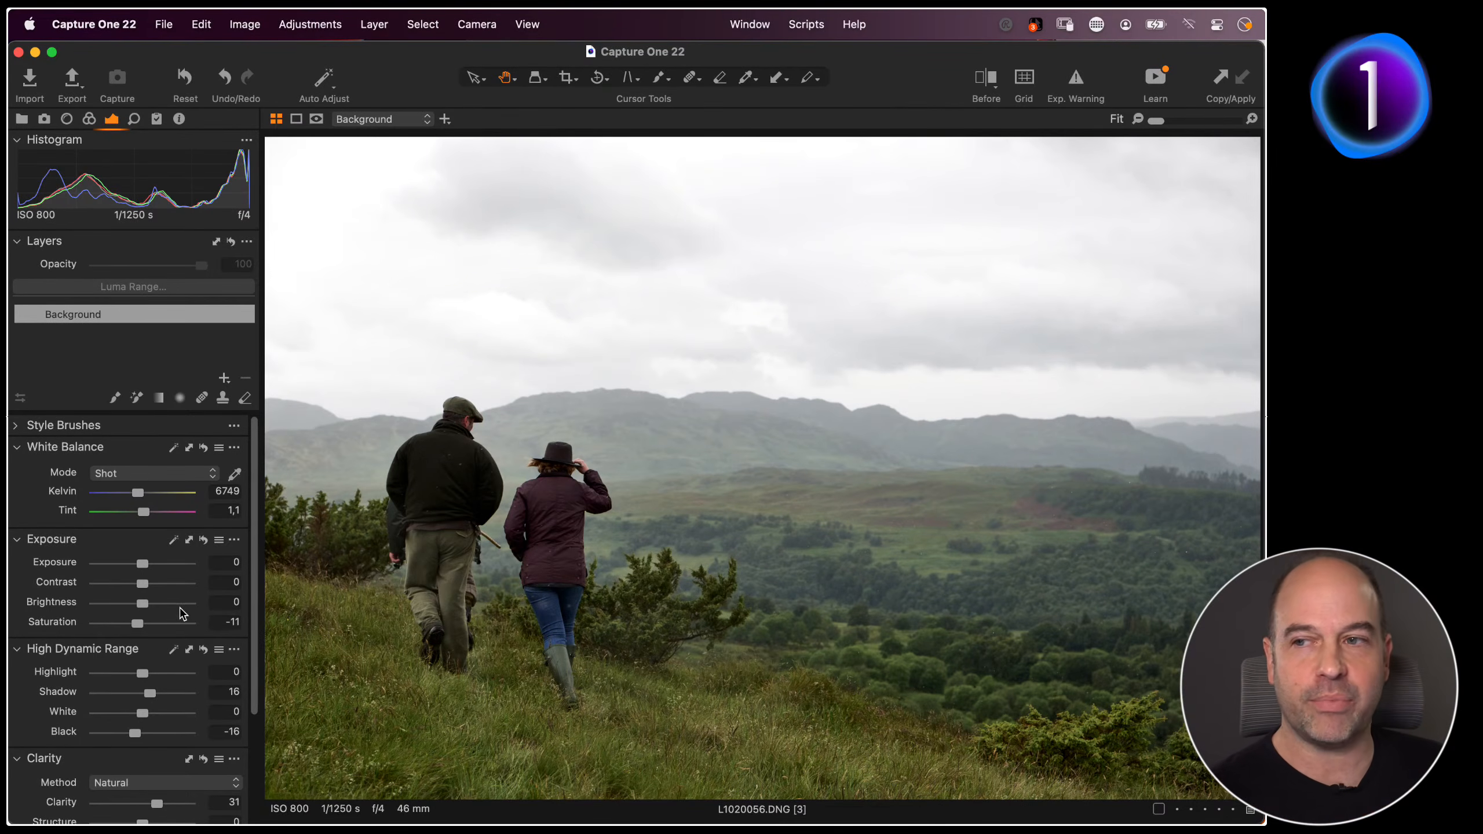
Draw a linear gradient mask from the upper sky down over the hills, and pull its lower edge up to the near valley
{"action": "left_click_drag", "start_coordinate": [136, 605], "coordinate": [160, 602]}
{"action": "double_click", "coordinate": [160, 602]}
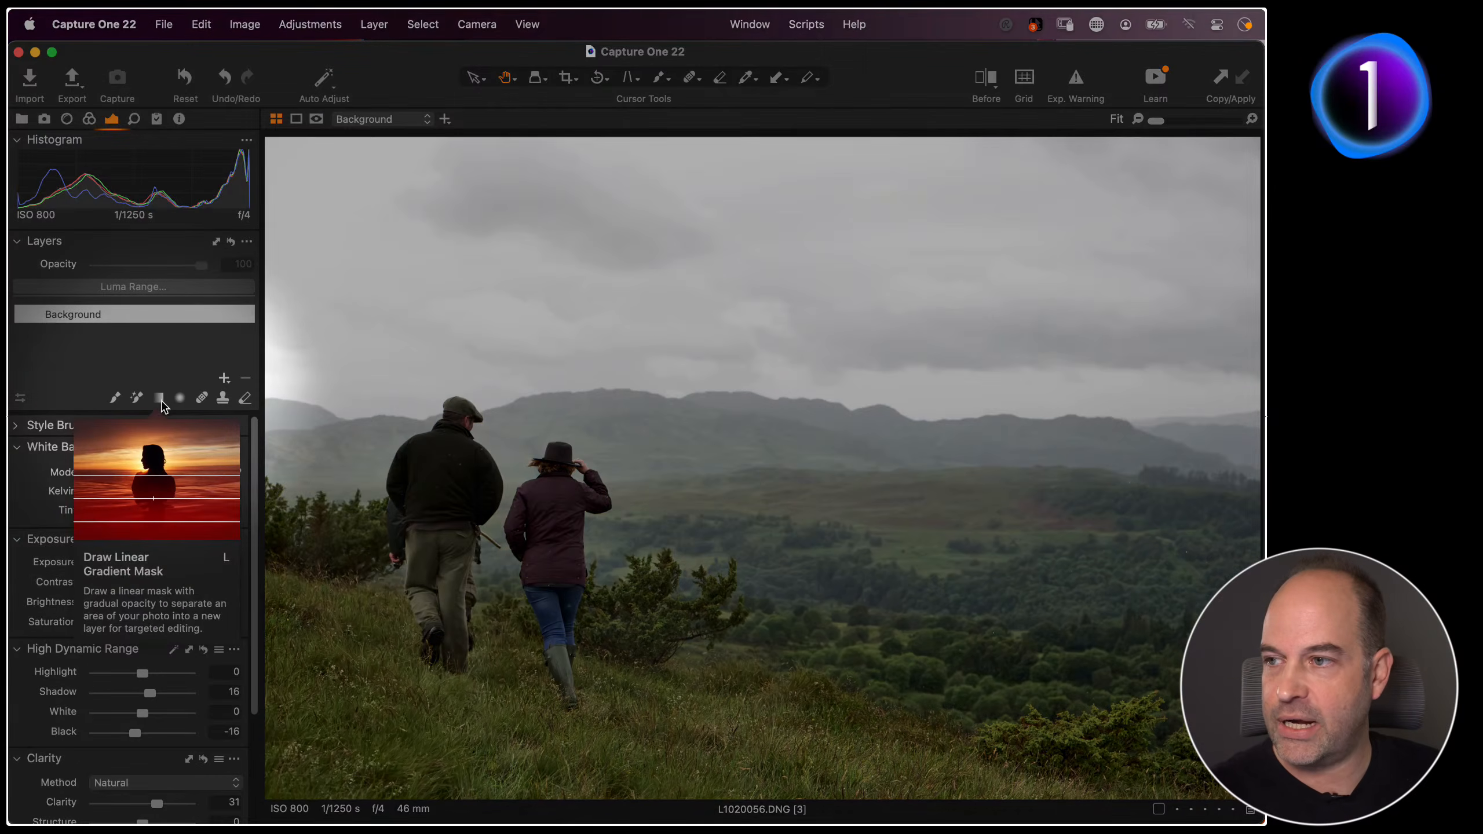
{"action": "left_click", "coordinate": [159, 399]}
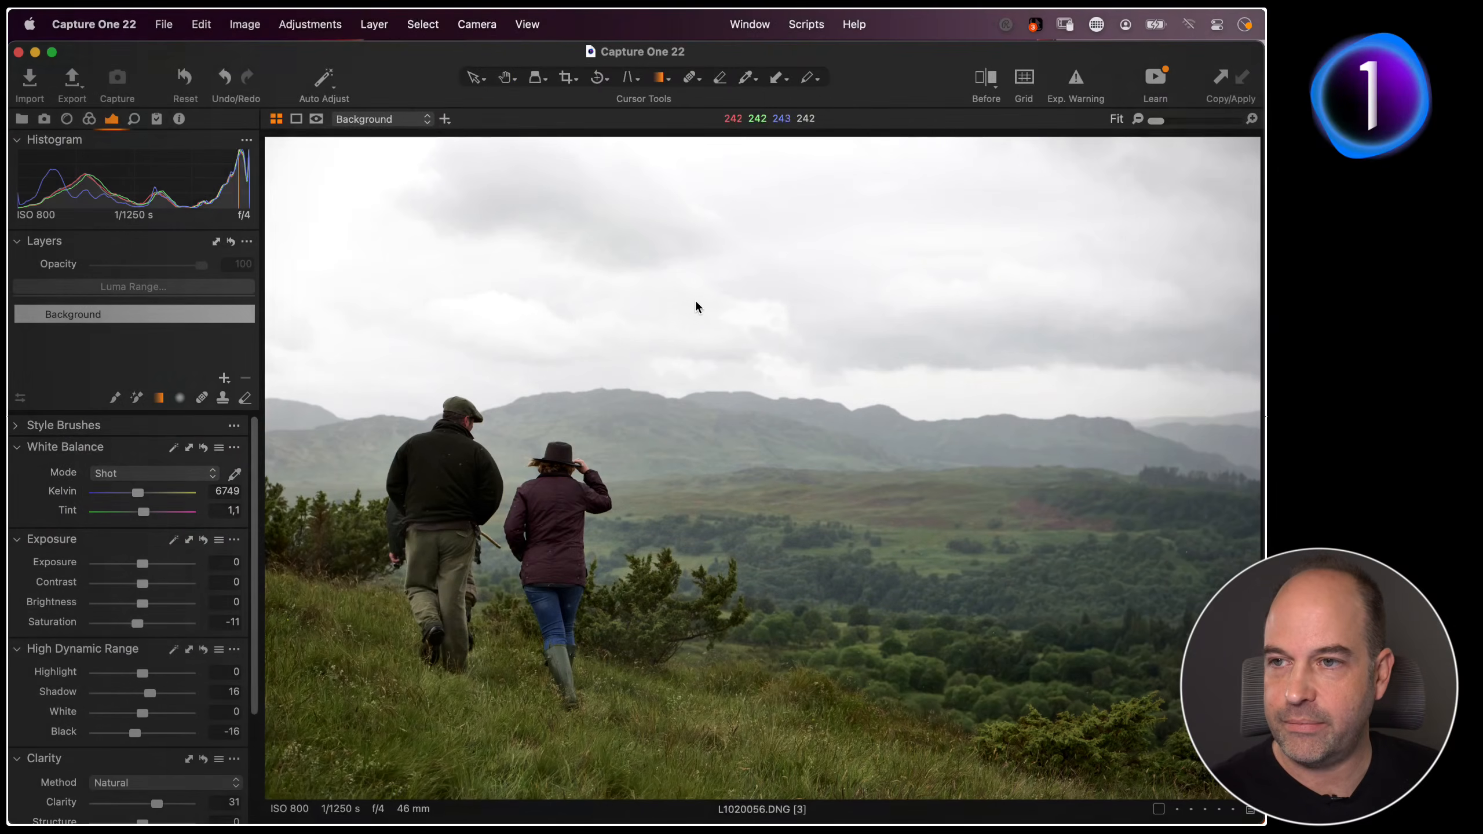
{"action": "left_click_drag", "start_coordinate": [755, 155], "coordinate": [794, 690]}
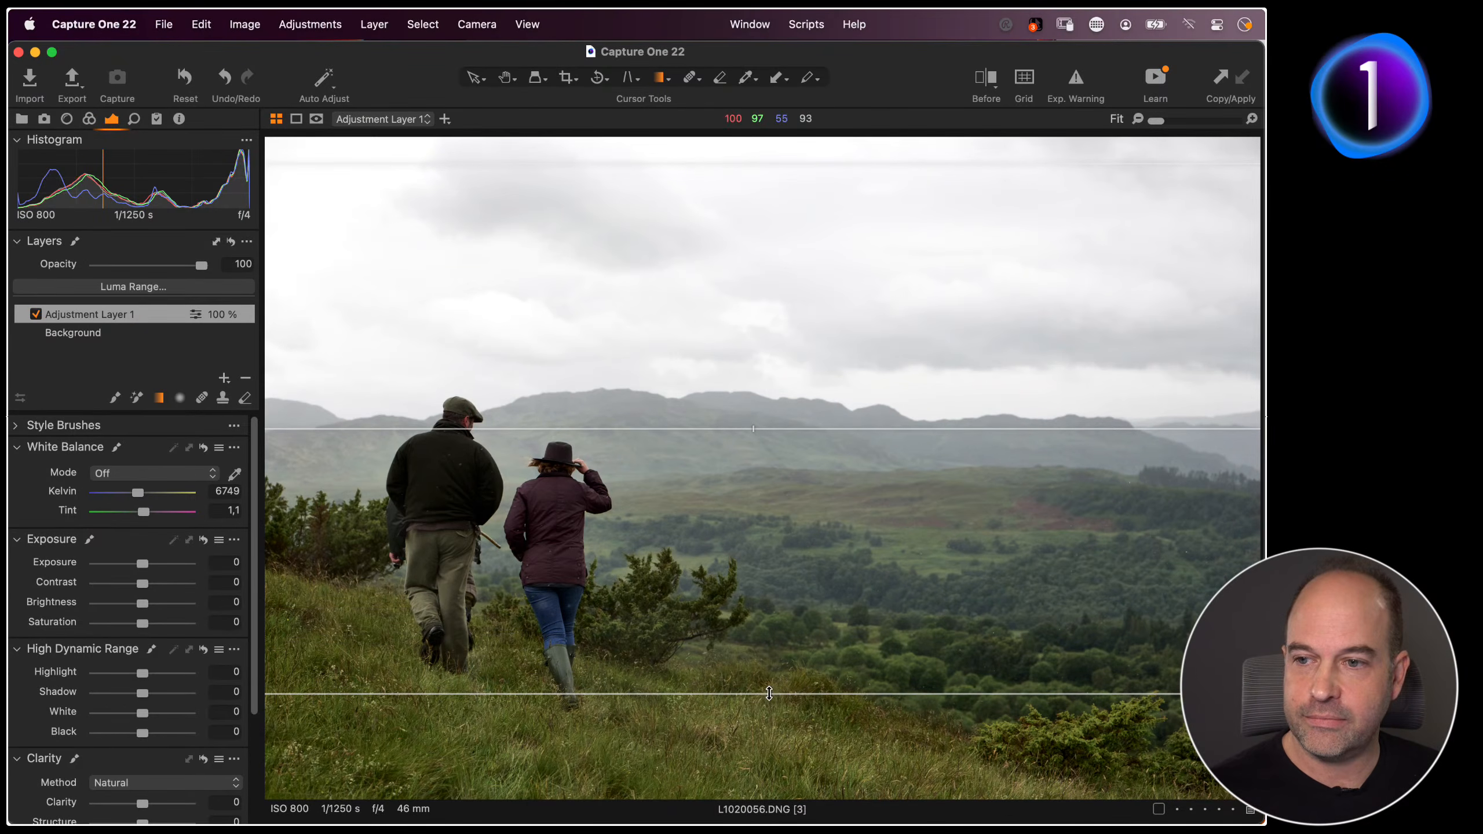
{"action": "left_click_drag", "start_coordinate": [769, 693], "coordinate": [754, 544]}
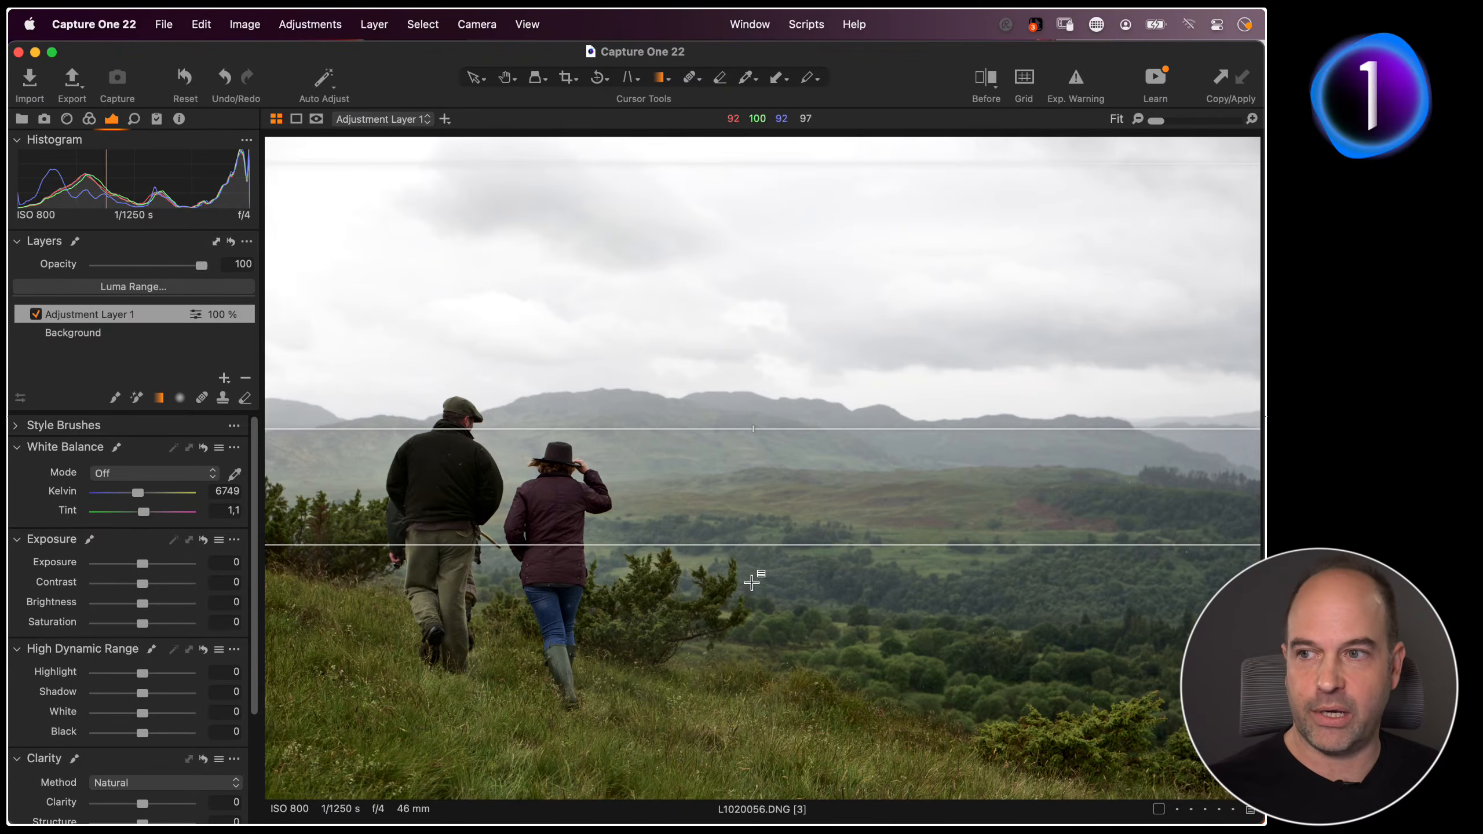
{"action": "left_click_drag", "start_coordinate": [775, 548], "coordinate": [771, 508]}
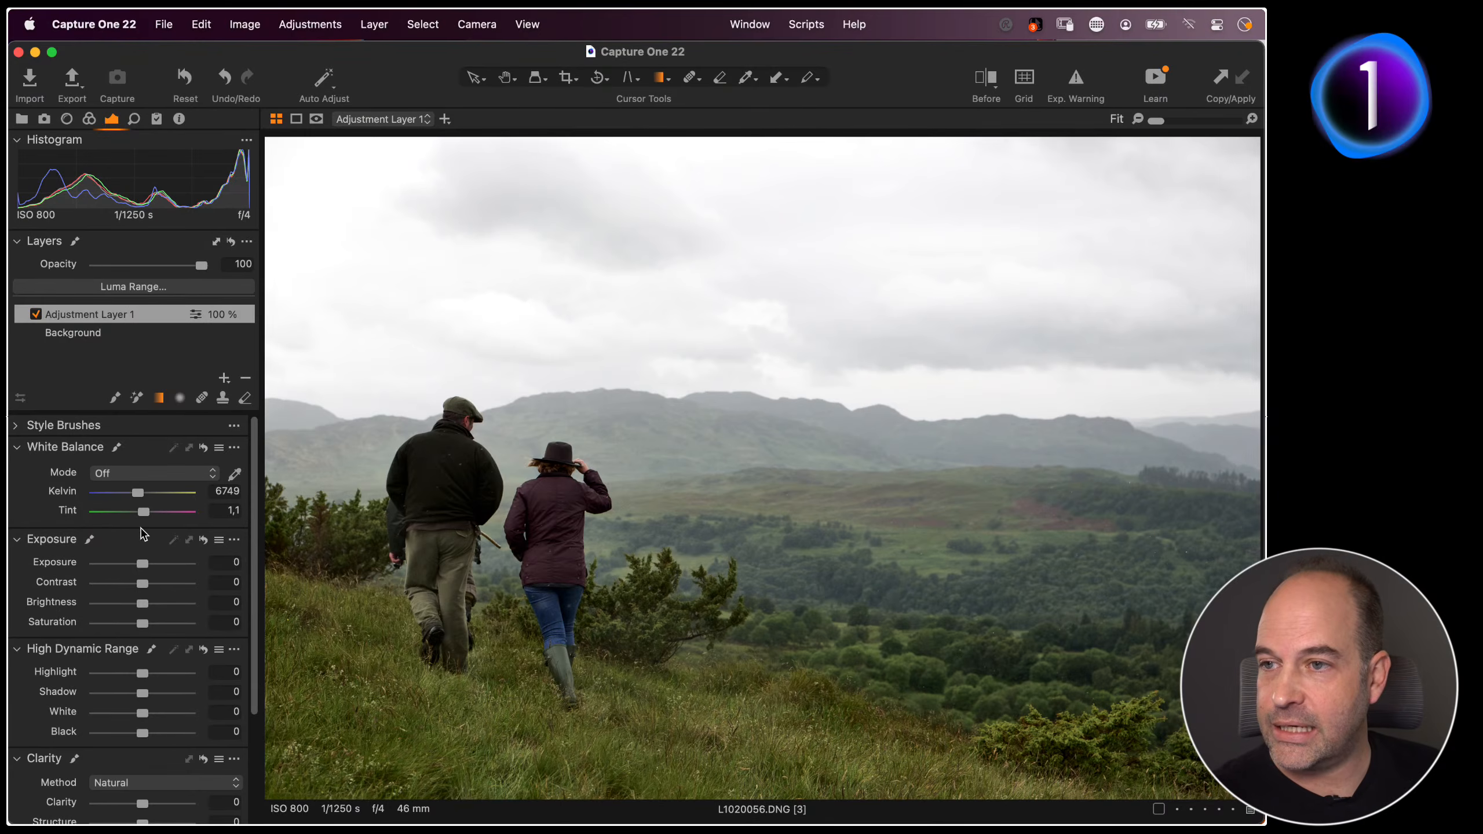
Darken the gradient layer with Exposure -0.53, Brightness -17, Highlight -14, Shadow -49 and Black -34, and set Clarity to 54
{"action": "left_click_drag", "start_coordinate": [140, 564], "coordinate": [133, 603]}
{"action": "left_click_drag", "start_coordinate": [142, 673], "coordinate": [137, 680]}
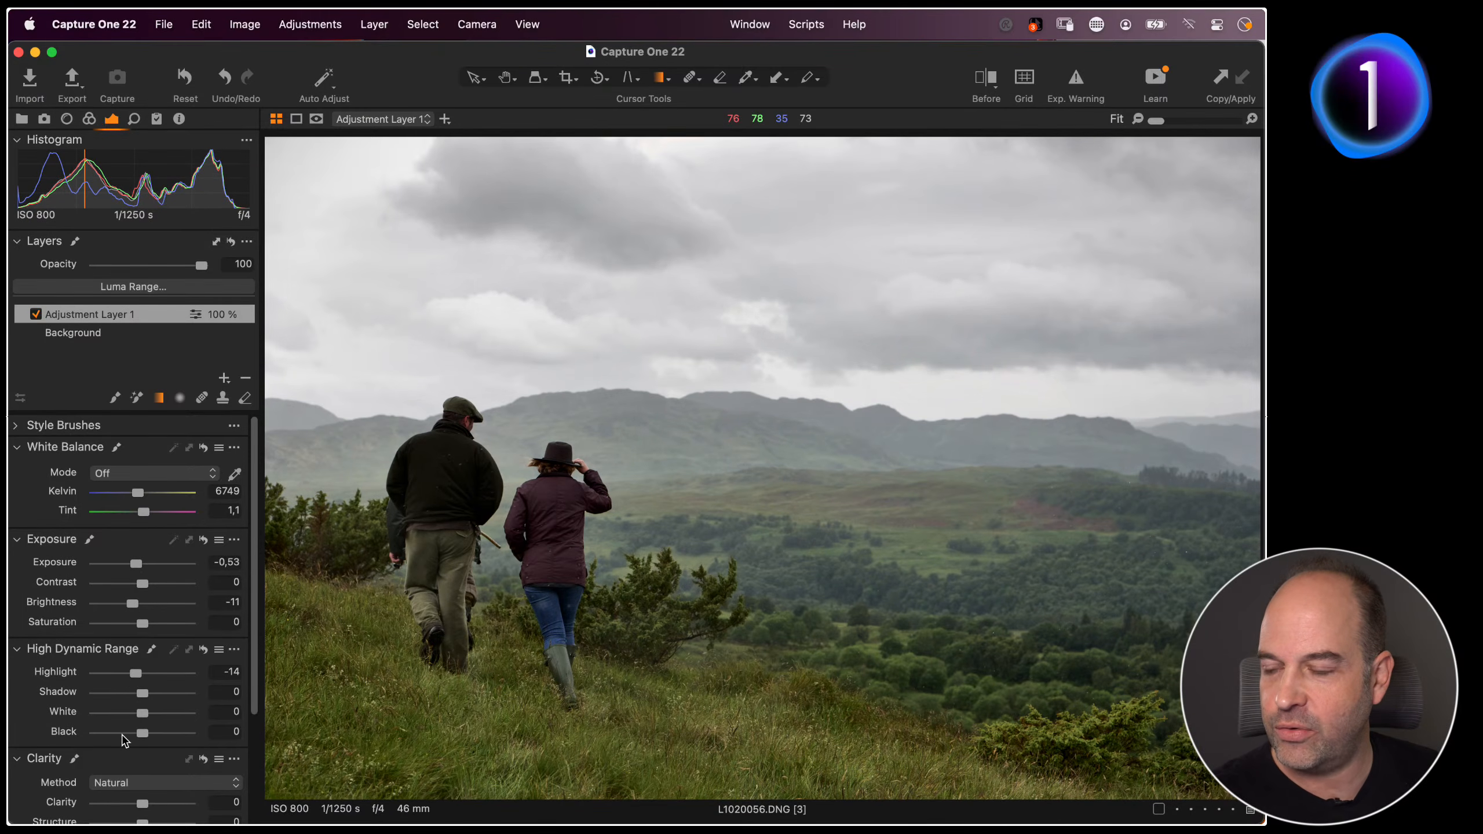
{"action": "scroll", "coordinate": [120, 730], "scroll_direction": "down", "scroll_amount": 2}
{"action": "left_click_drag", "start_coordinate": [143, 771], "coordinate": [168, 770]}
{"action": "scroll", "coordinate": [129, 687], "scroll_direction": "up", "scroll_amount": 1}
{"action": "scroll", "coordinate": [126, 688], "scroll_direction": "up", "scroll_amount": 1}
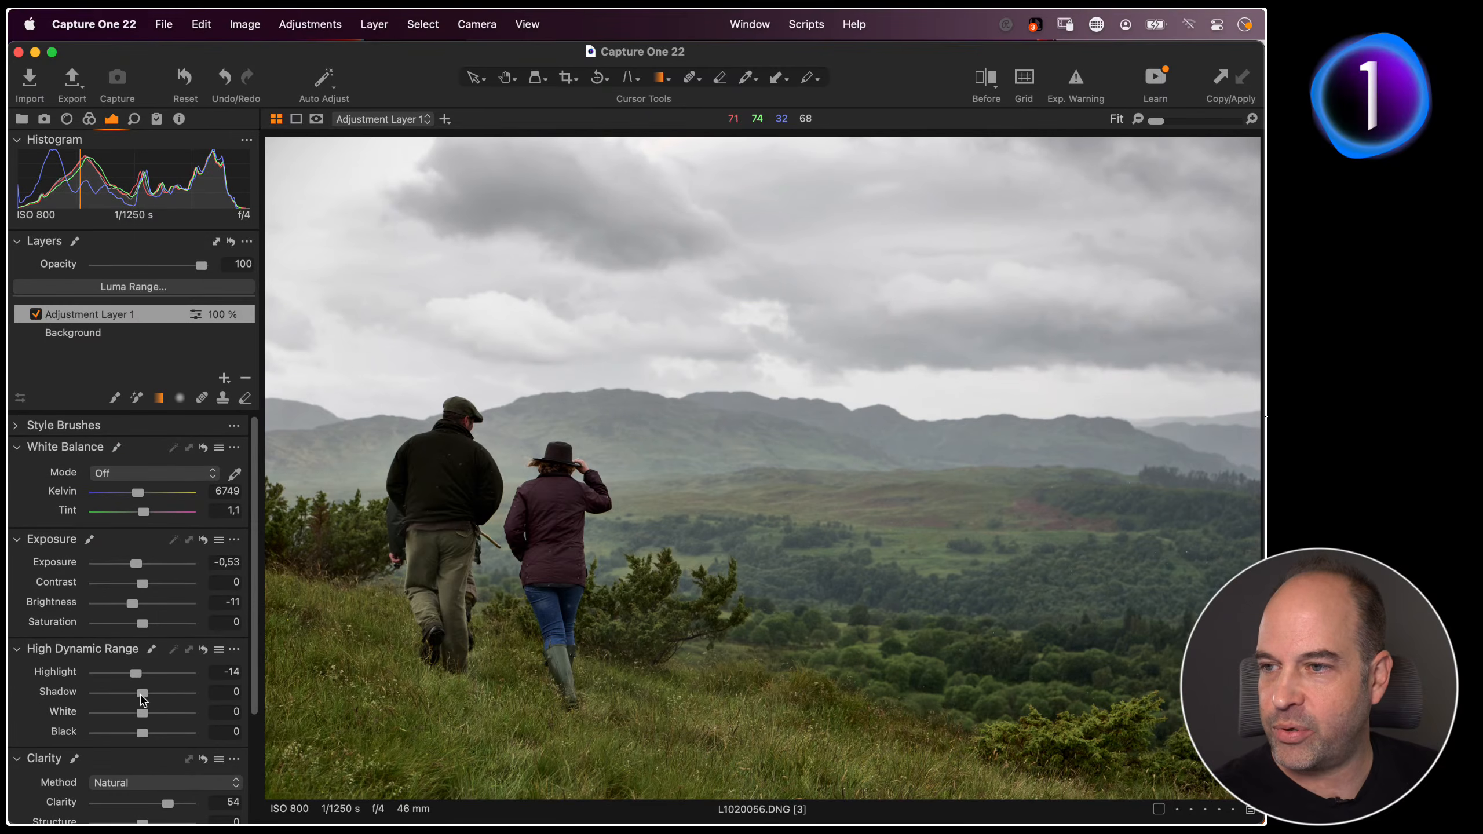
{"action": "mouse_move", "coordinate": [142, 693]}
{"action": "left_mouse_down"}
{"action": "mouse_move", "coordinate": [121, 696]}
{"action": "mouse_move", "coordinate": [126, 734]}
{"action": "left_mouse_up"}
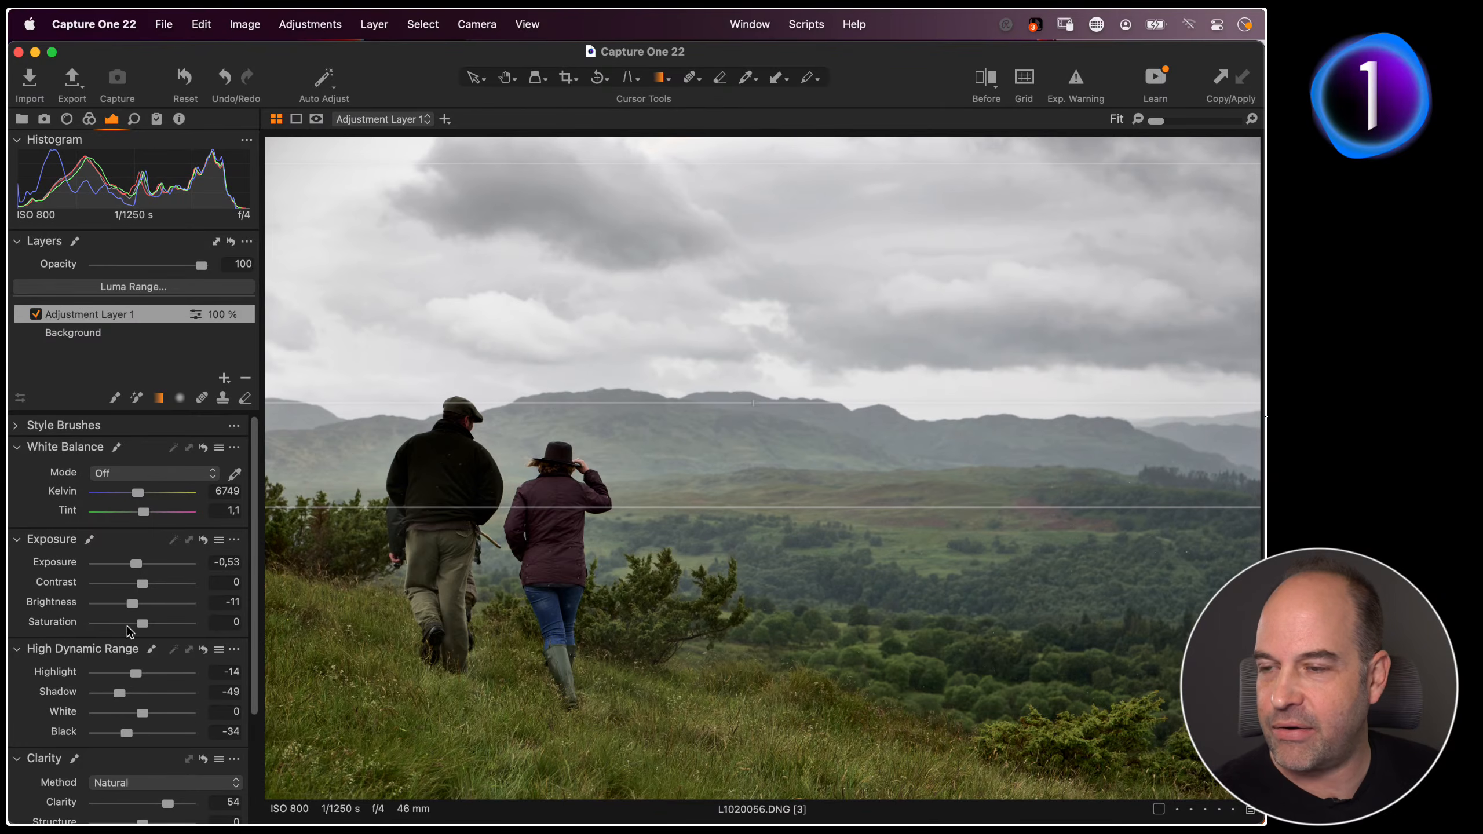
{"action": "left_click_drag", "start_coordinate": [134, 607], "coordinate": [126, 607]}
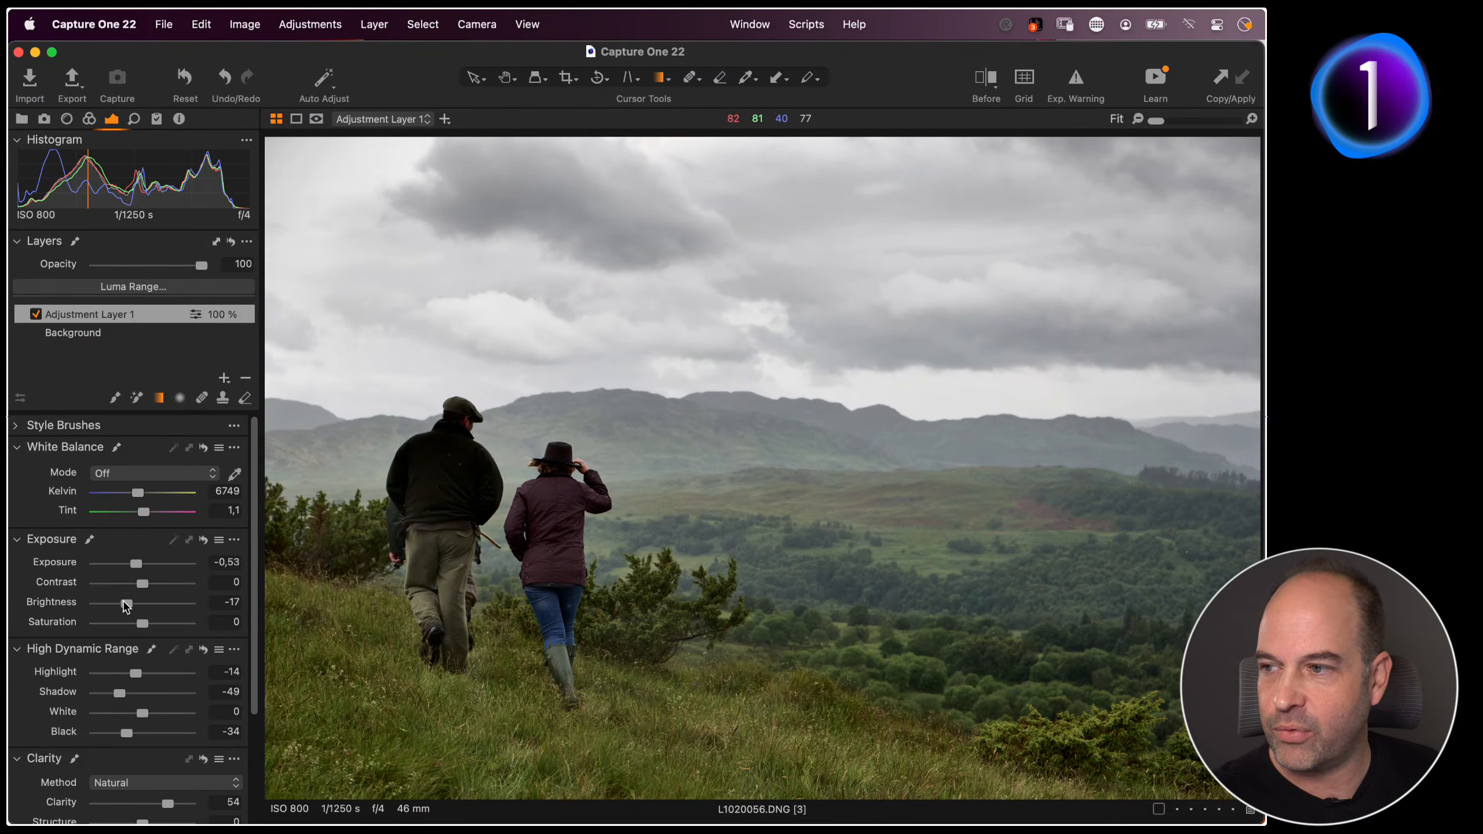
Inspect the clouds at 100% and compare the whole landscape with the gradient layer off and on
{"action": "key", "text": "h"}
{"action": "double_click", "coordinate": [511, 324]}
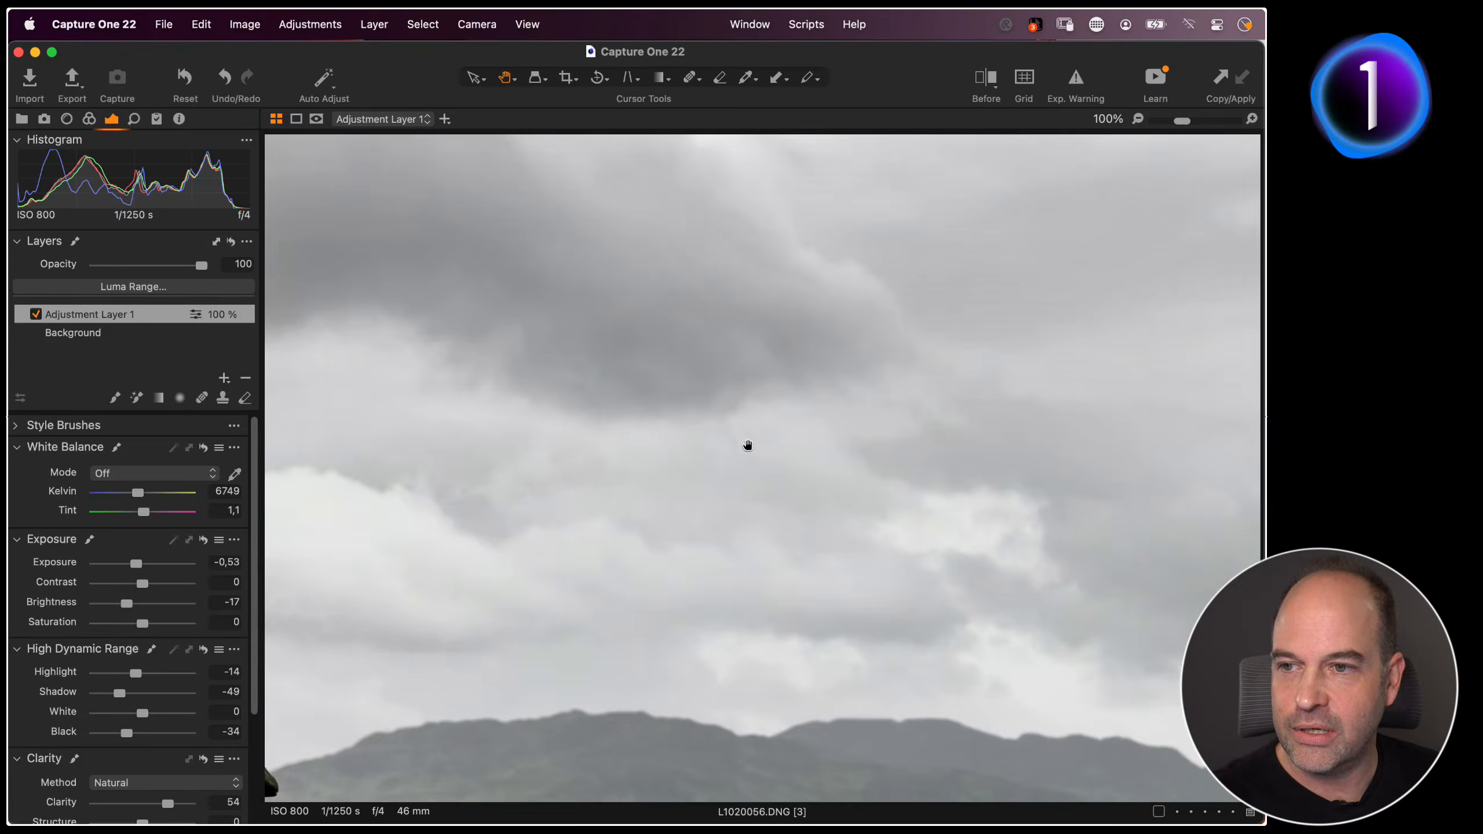
{"action": "double_click", "coordinate": [748, 447]}
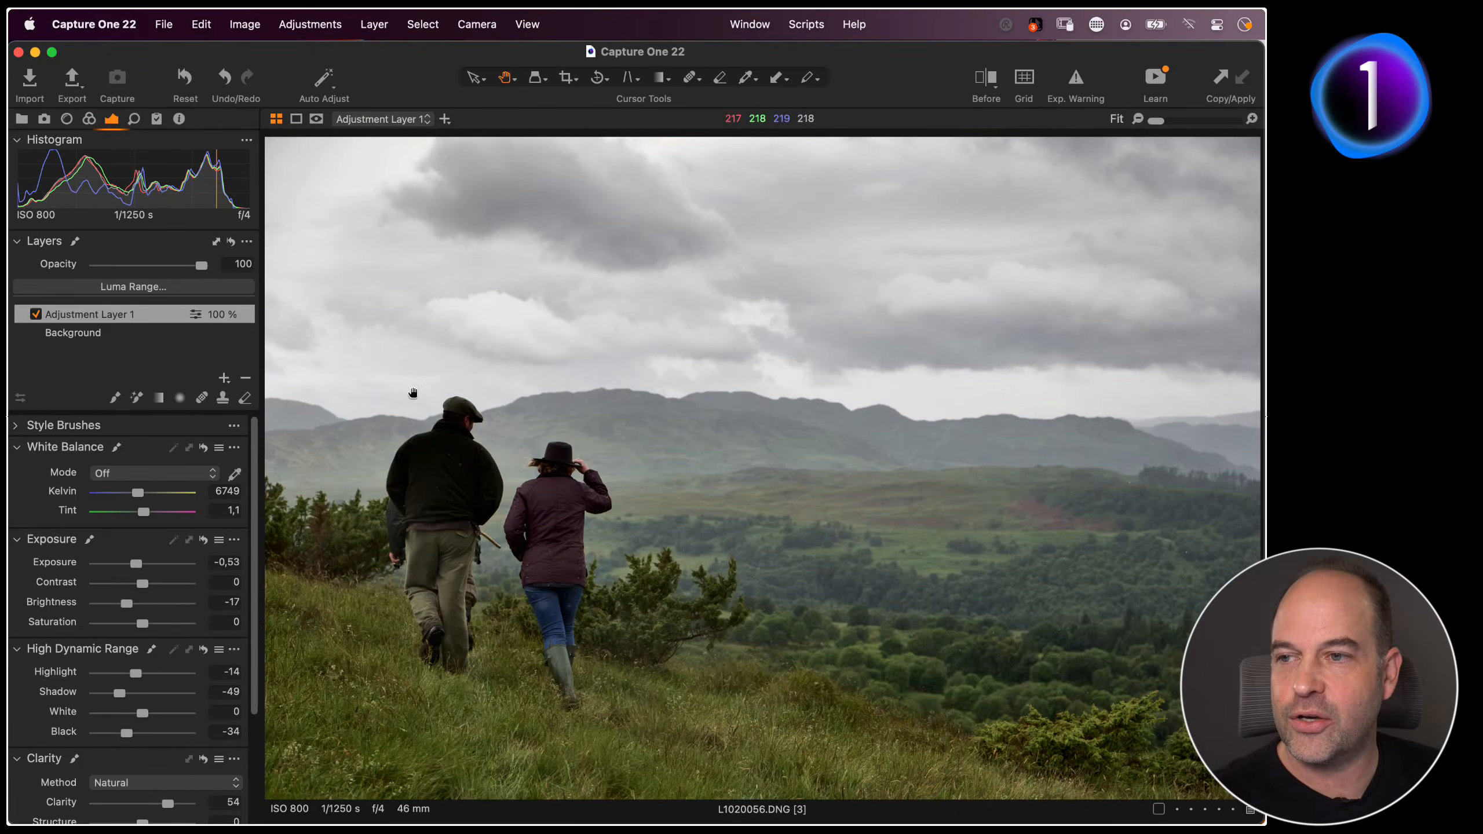
{"action": "left_click", "coordinate": [35, 314]}
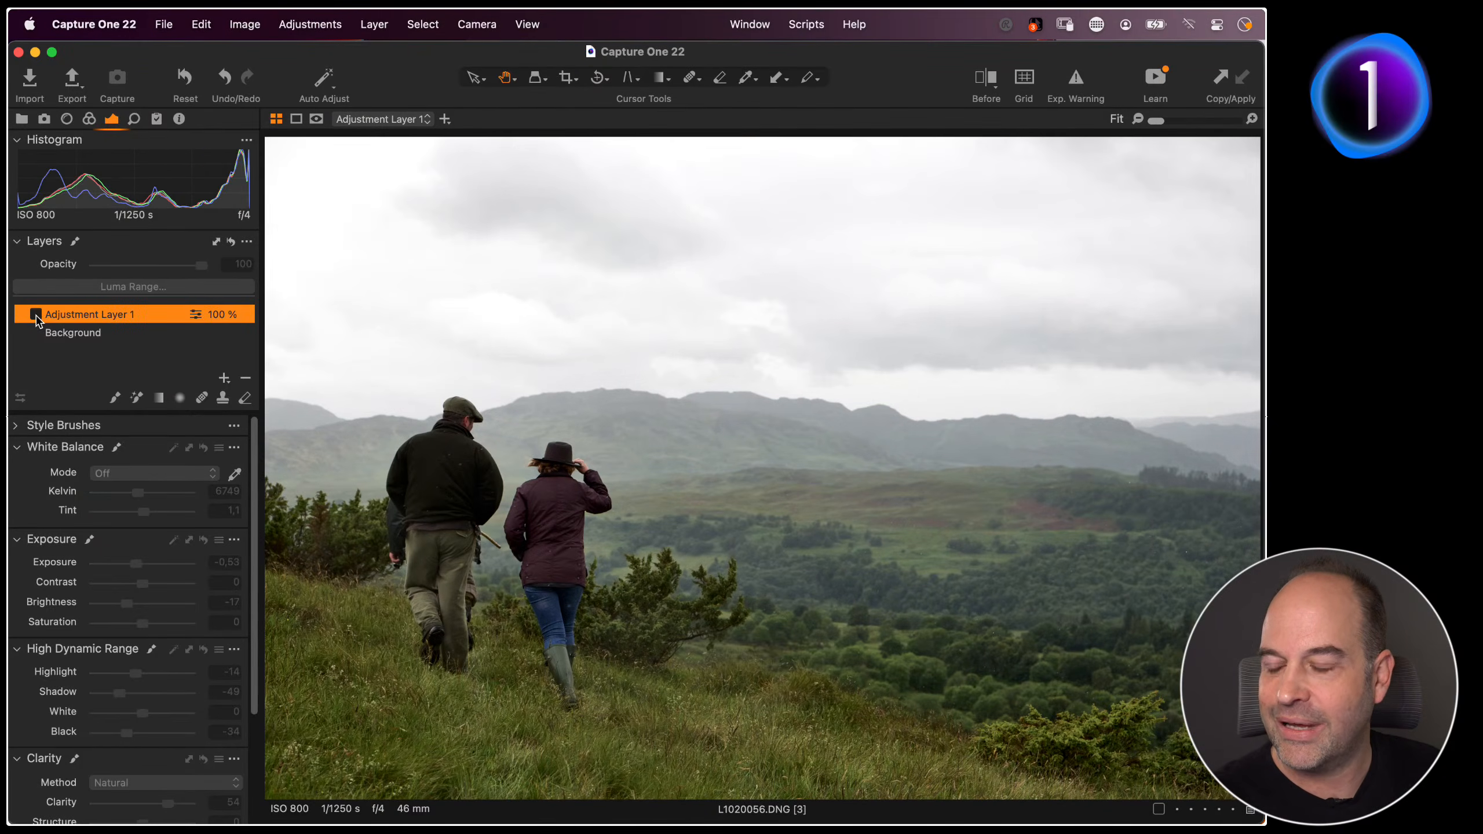
{"action": "left_click", "coordinate": [36, 315]}
Examine the two walkers at 100% with the gradient layer off and on, checking the man's cap and jacket, and return to the full view
{"action": "double_click", "coordinate": [445, 435]}
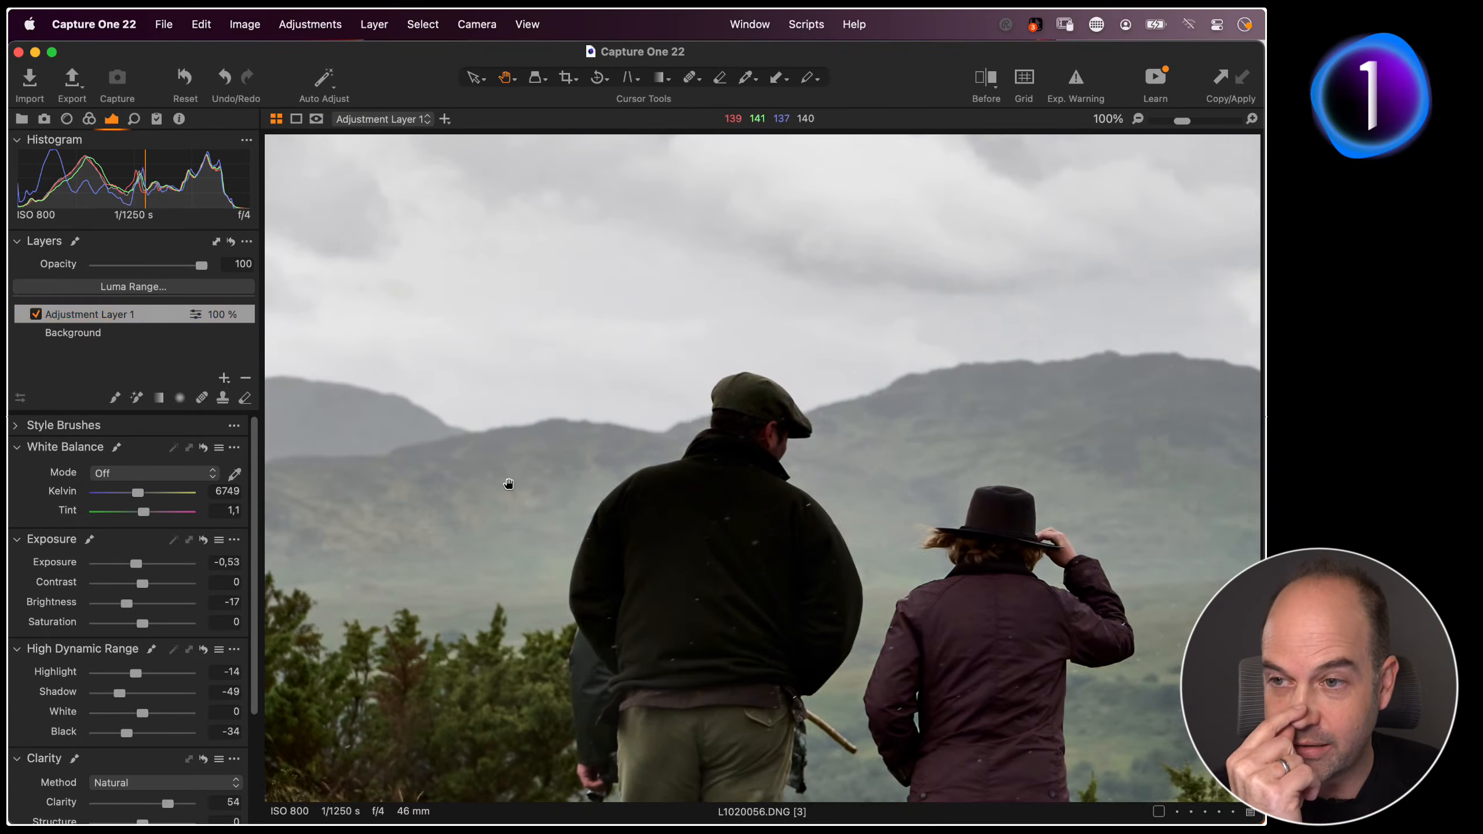
{"action": "scroll", "coordinate": [738, 517], "scroll_direction": "down", "scroll_amount": 2}
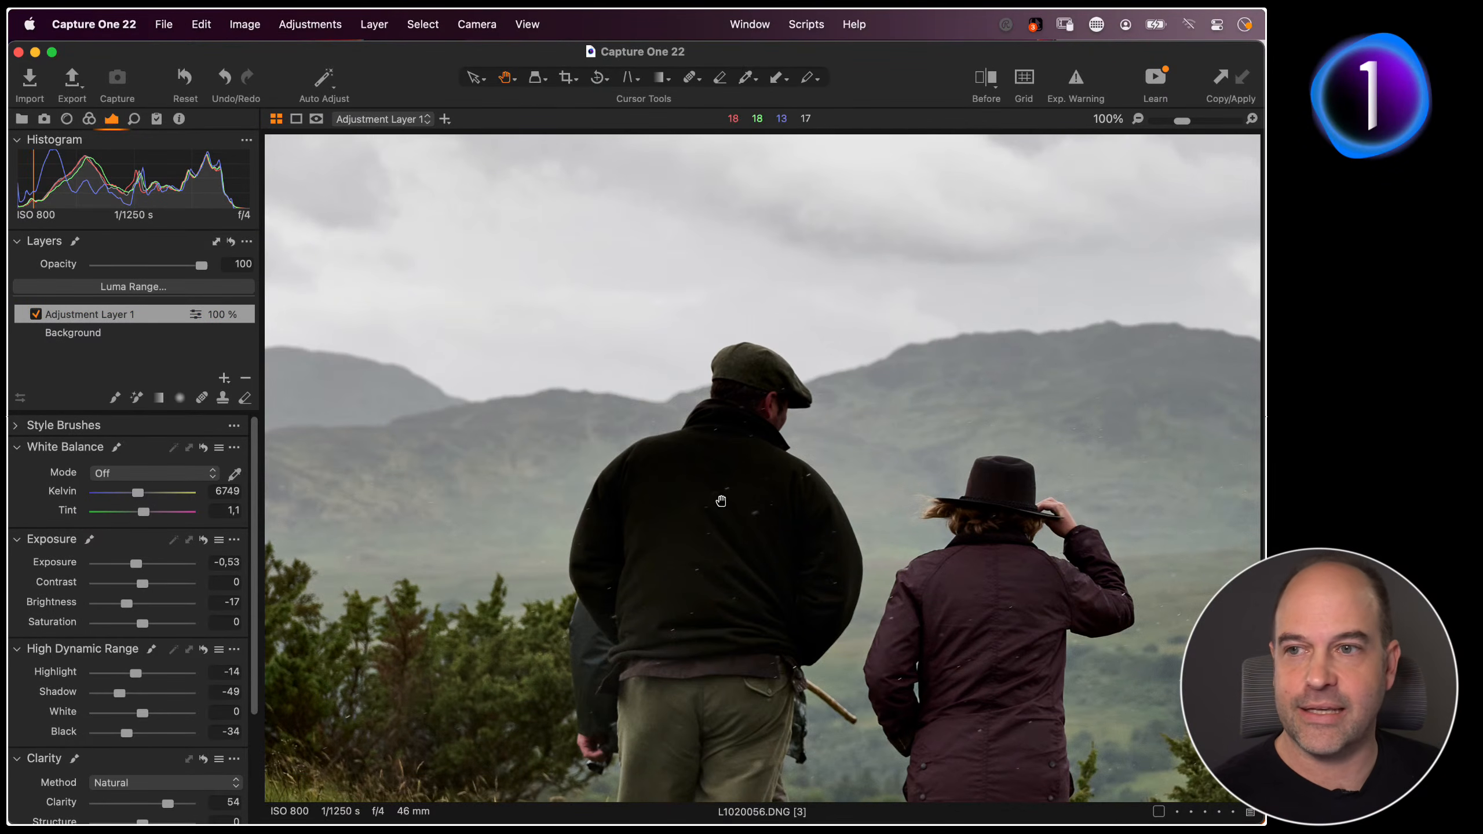
{"action": "left_click_drag", "start_coordinate": [729, 469], "coordinate": [643, 475]}
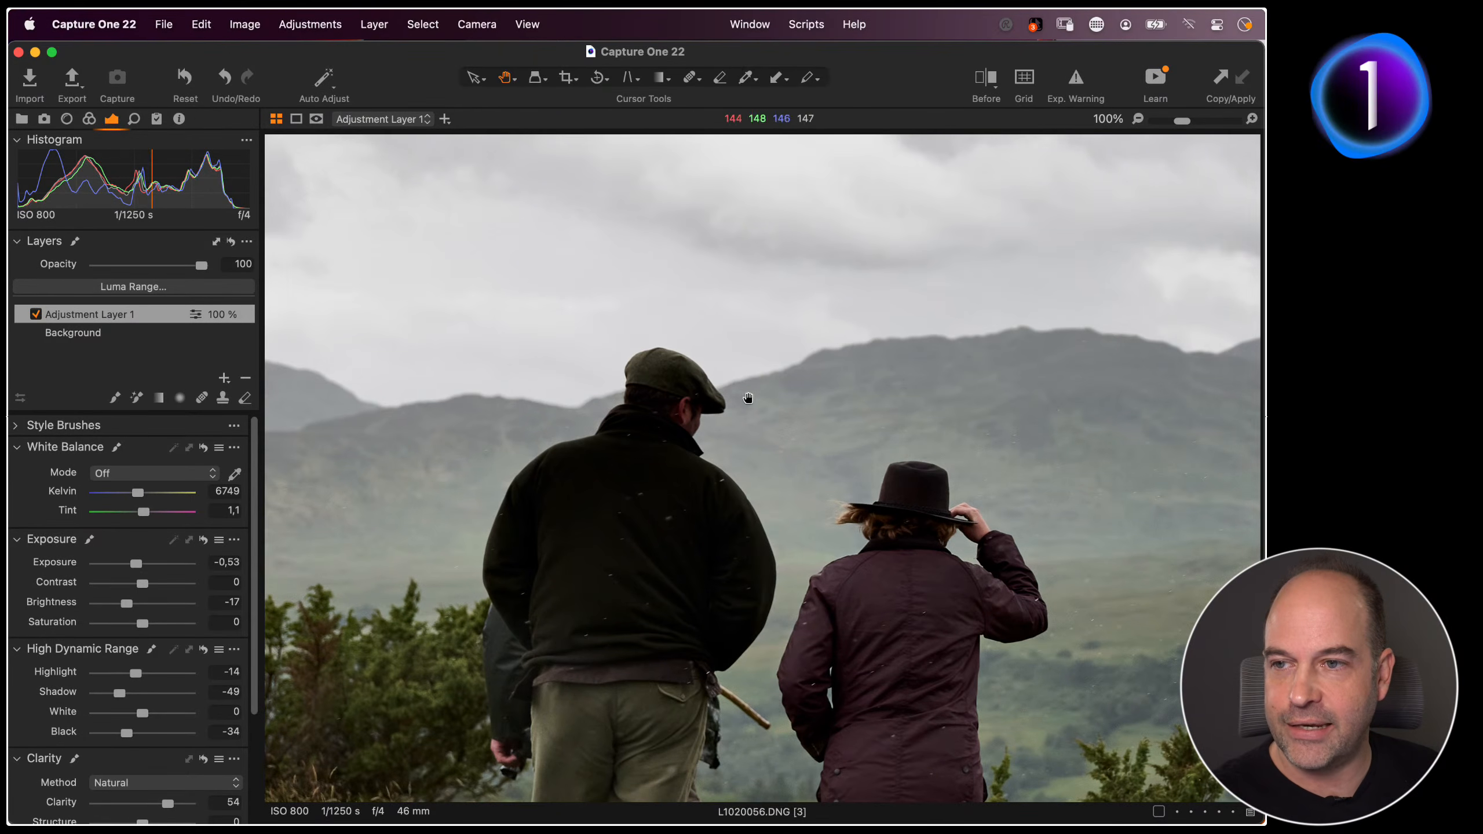
{"action": "left_click", "coordinate": [35, 316]}
{"action": "left_click", "coordinate": [35, 315]}
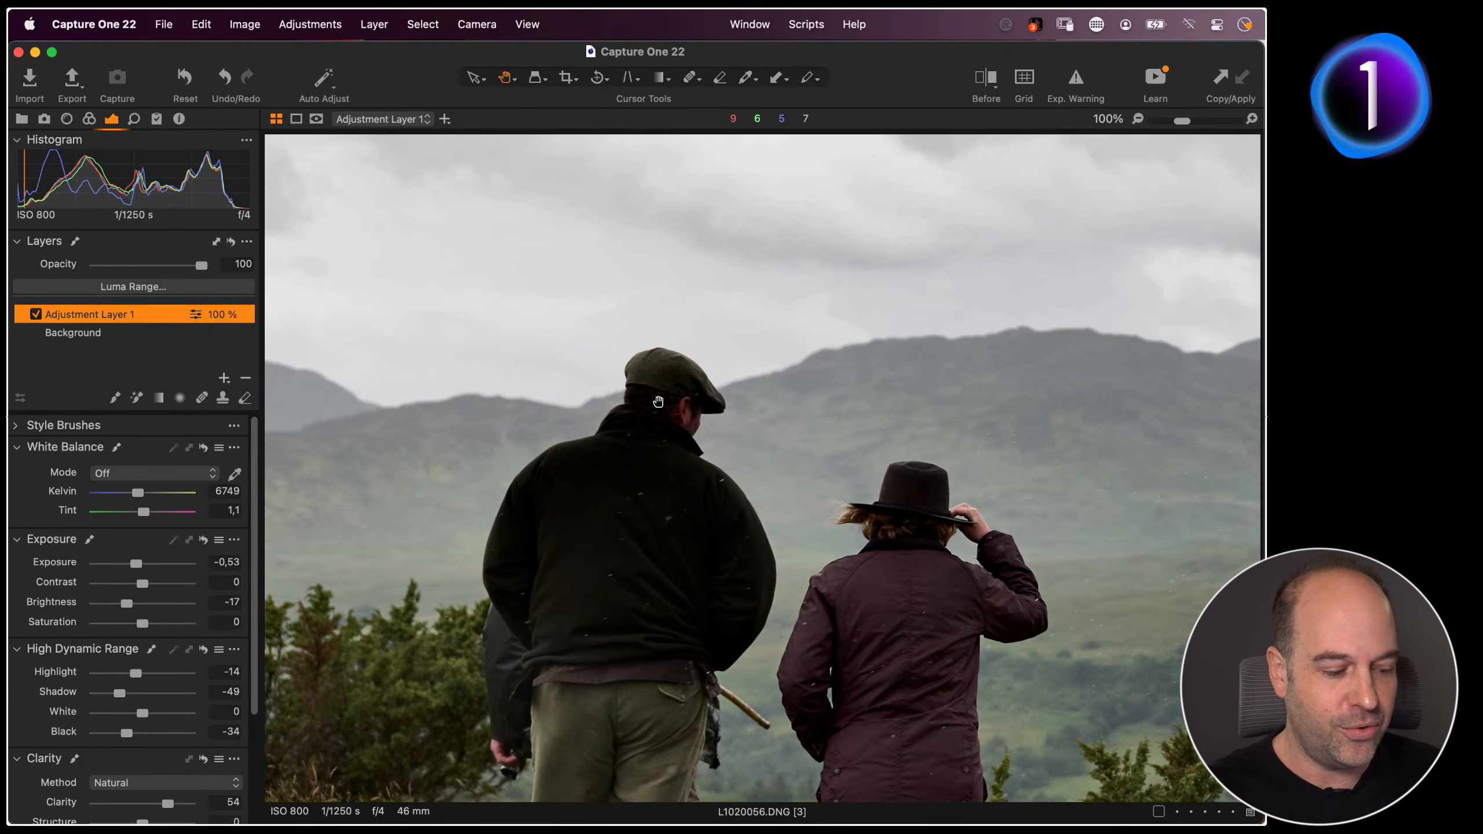
{"action": "key", "text": "super+plus"}
{"action": "key", "text": "super+minus"}
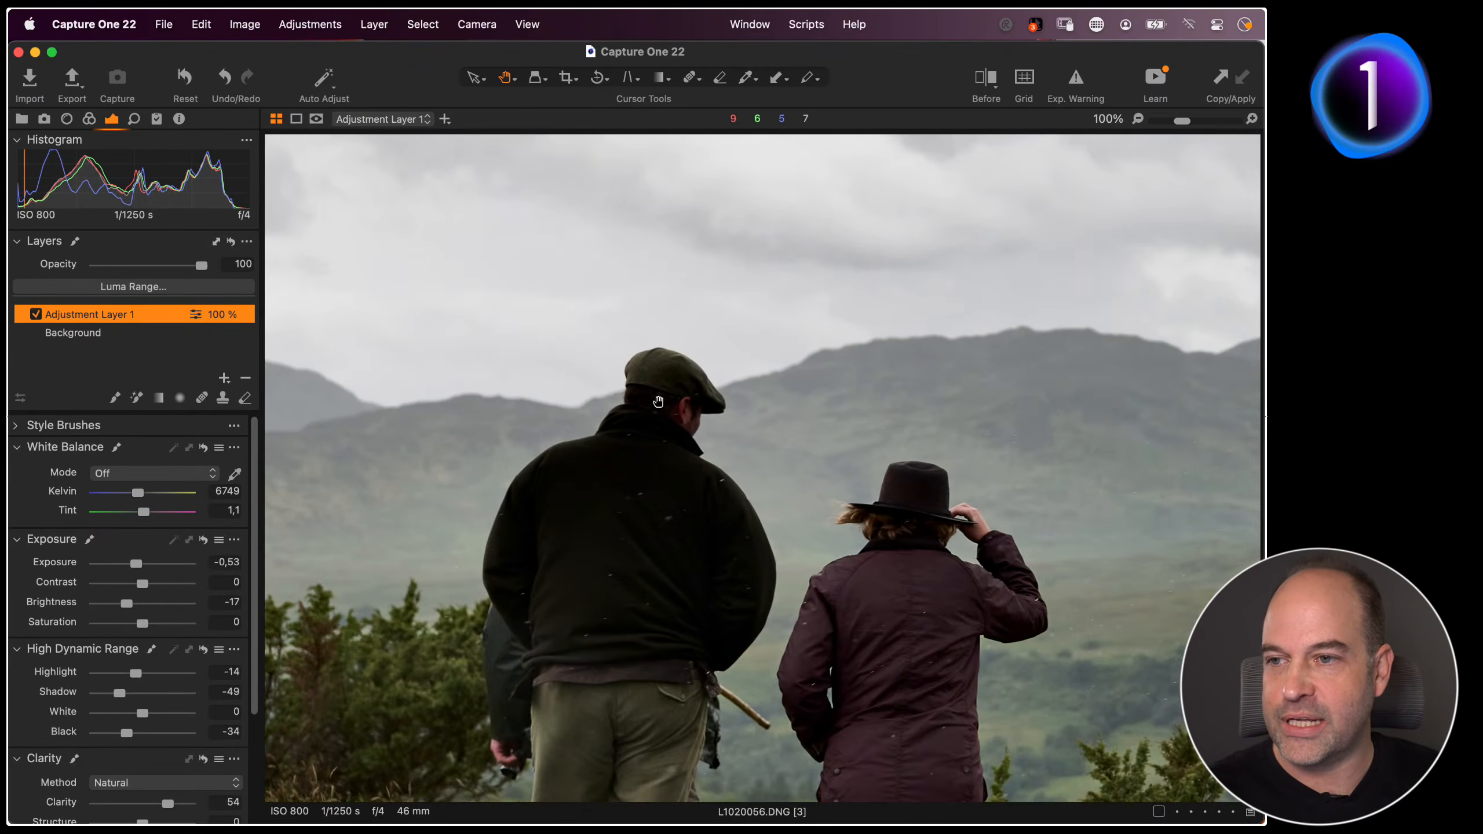
{"action": "left_click", "coordinate": [35, 316]}
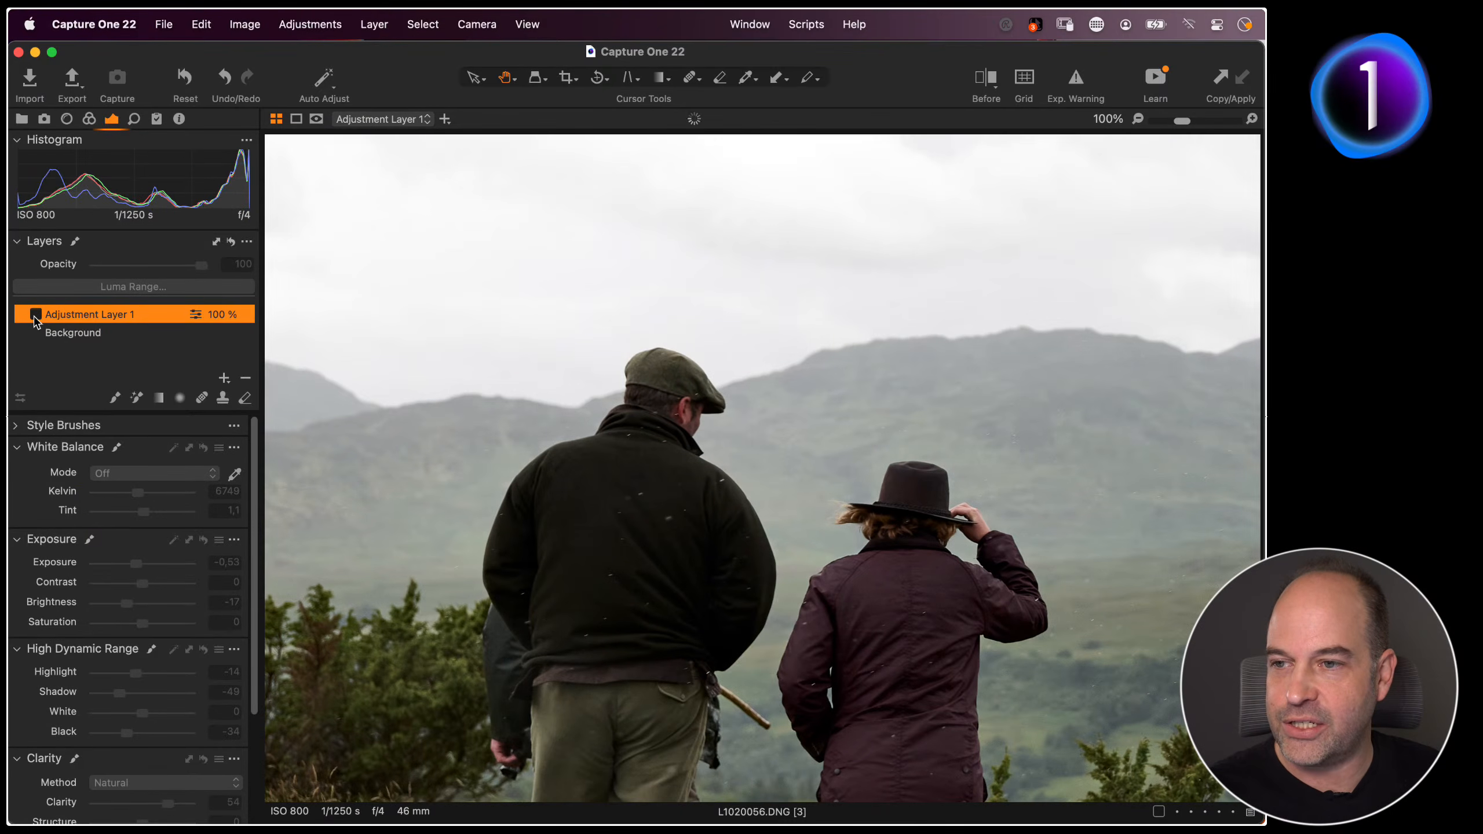
{"action": "left_click", "coordinate": [36, 317]}
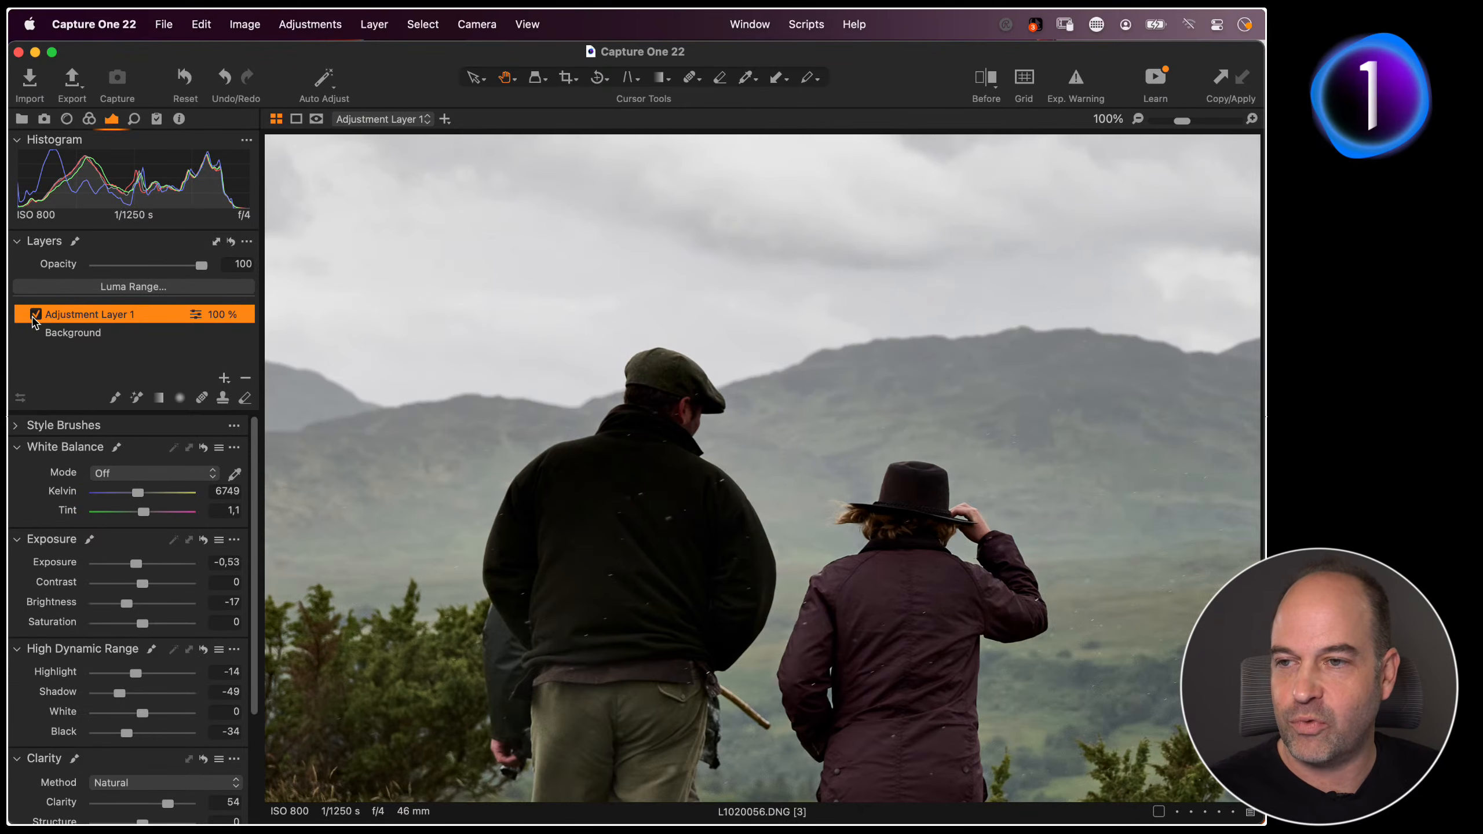
{"action": "left_click", "coordinate": [593, 497]}
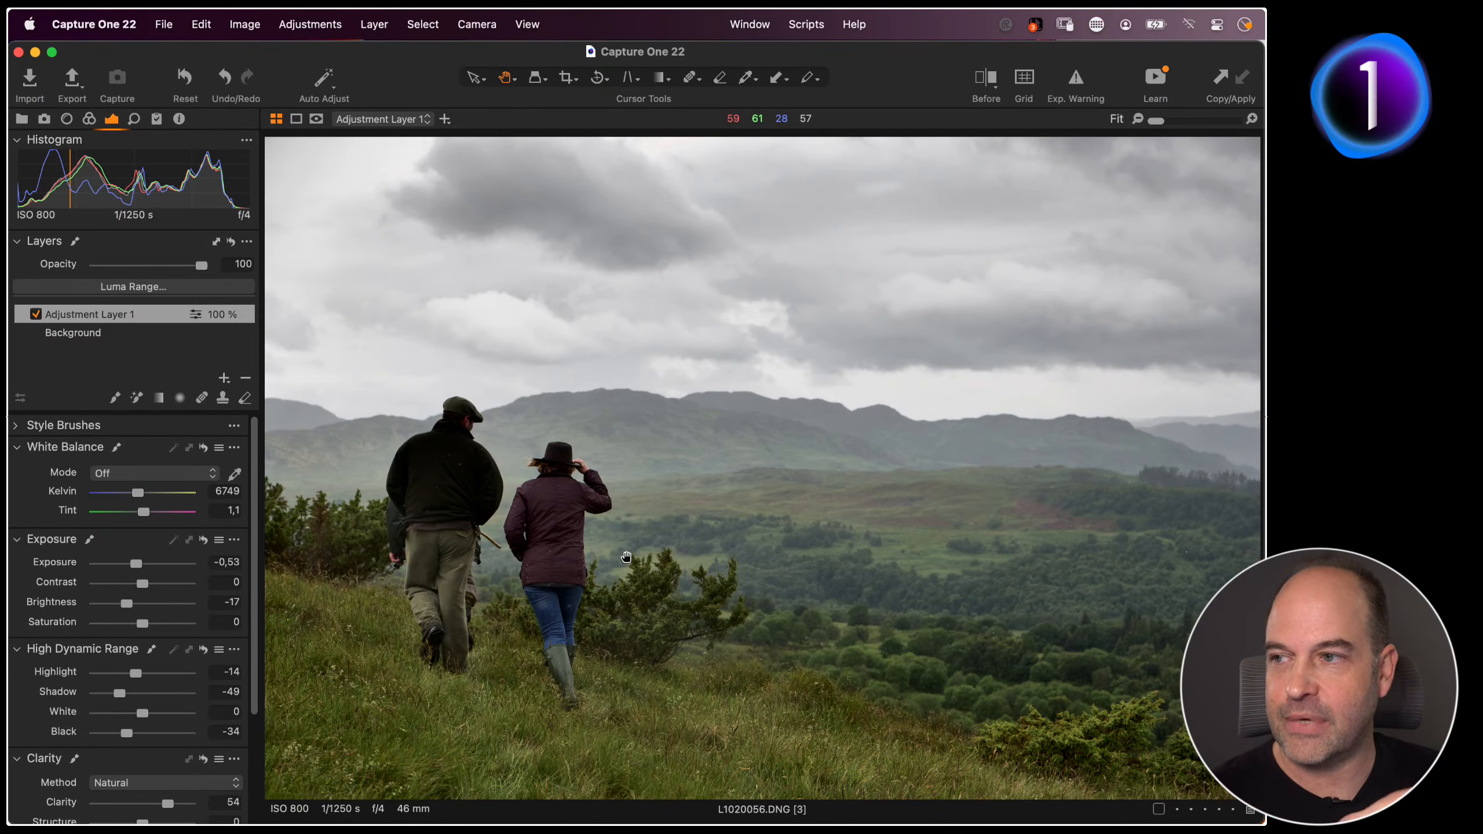
Rename the gradient adjustment layer as Grad Only
{"action": "double_click", "coordinate": [79, 320]}
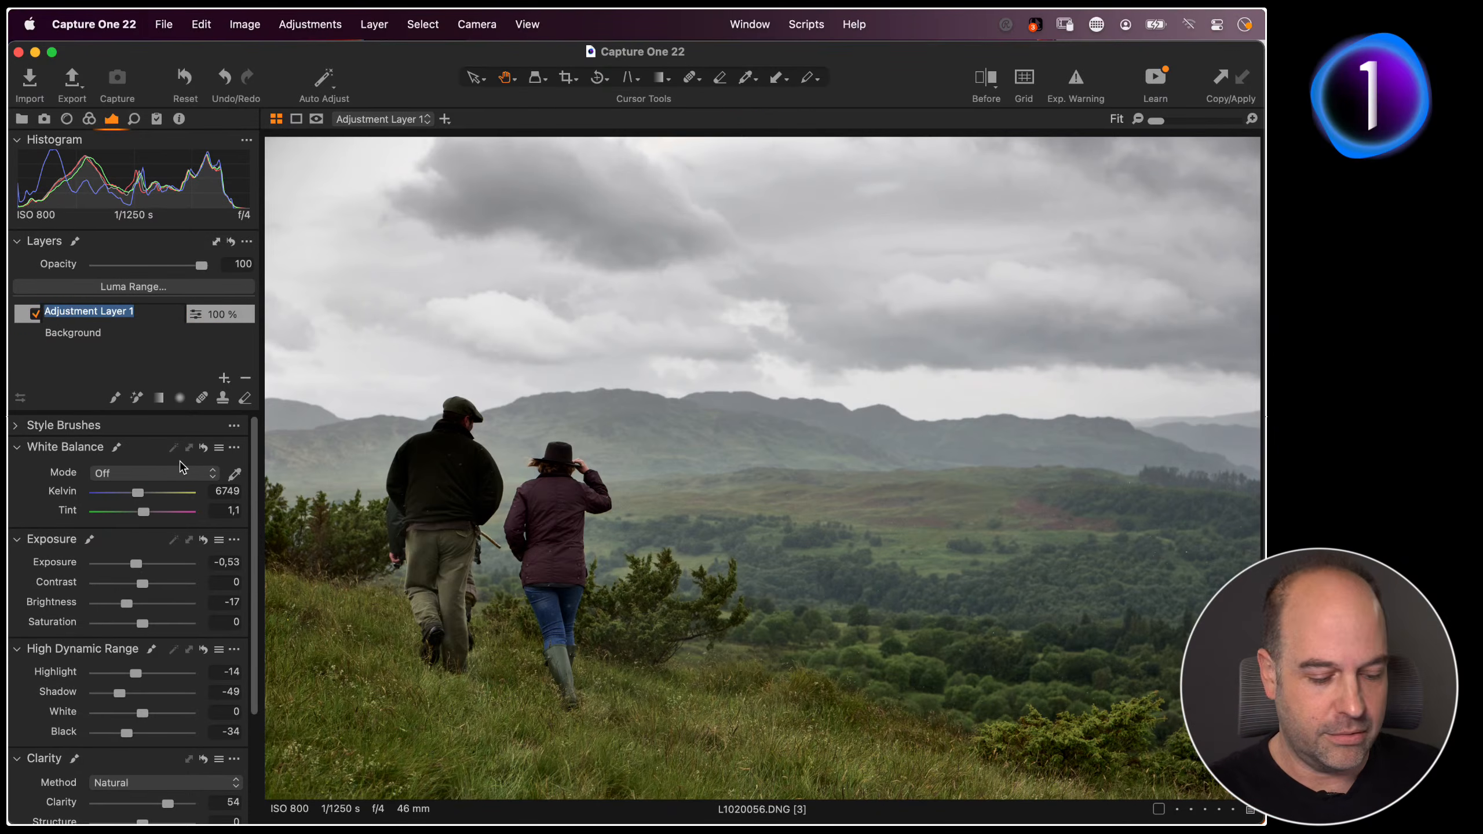
{"action": "type", "text": "Grad Only"}
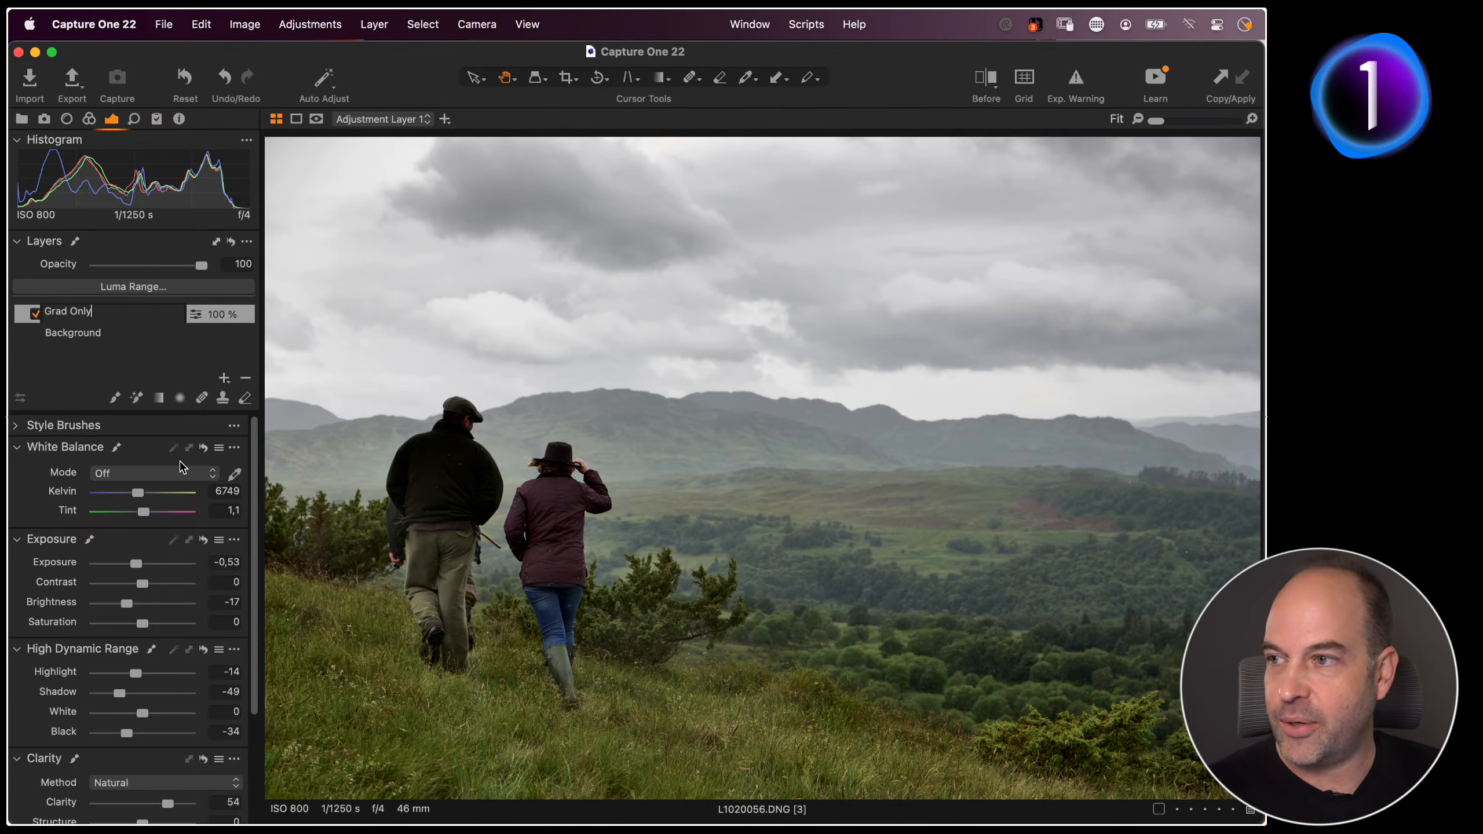
{"action": "key", "text": "Return"}
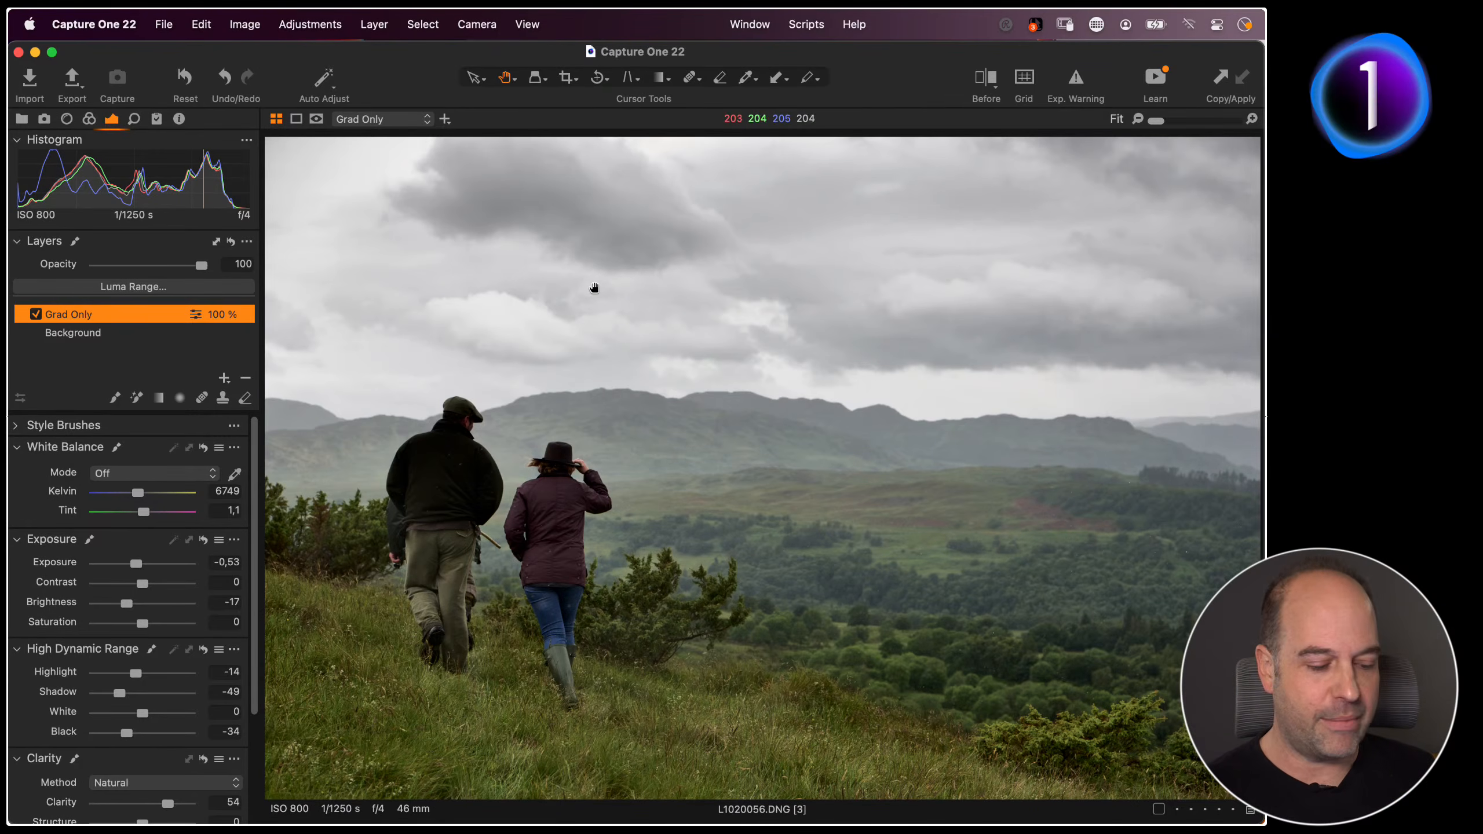
Display the Grad Only mask, try to erase it over the man's jacket by rasterizing it, and hide the mask overlay
{"action": "key", "text": "m"}
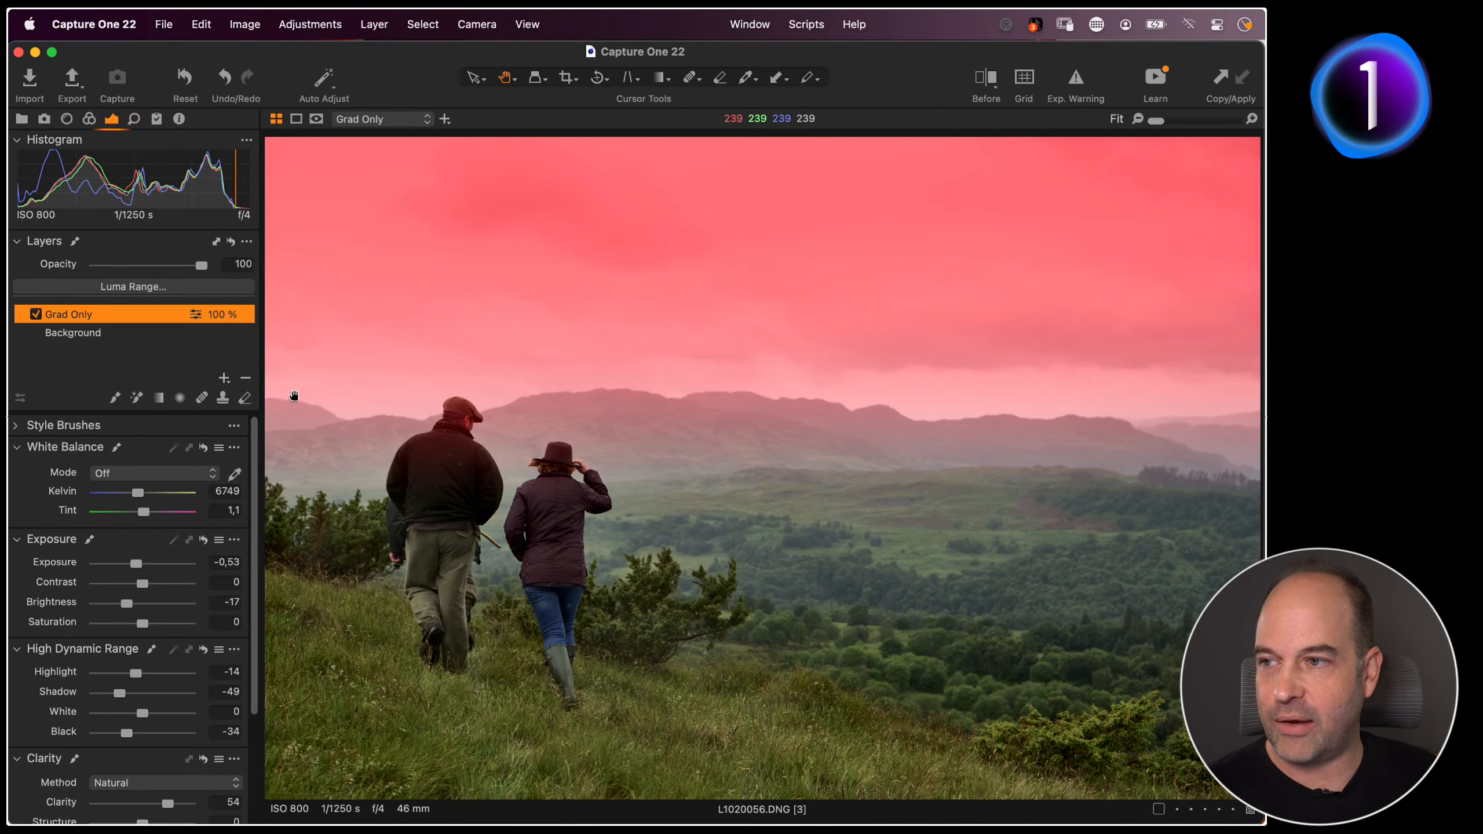
{"action": "left_click", "coordinate": [245, 399]}
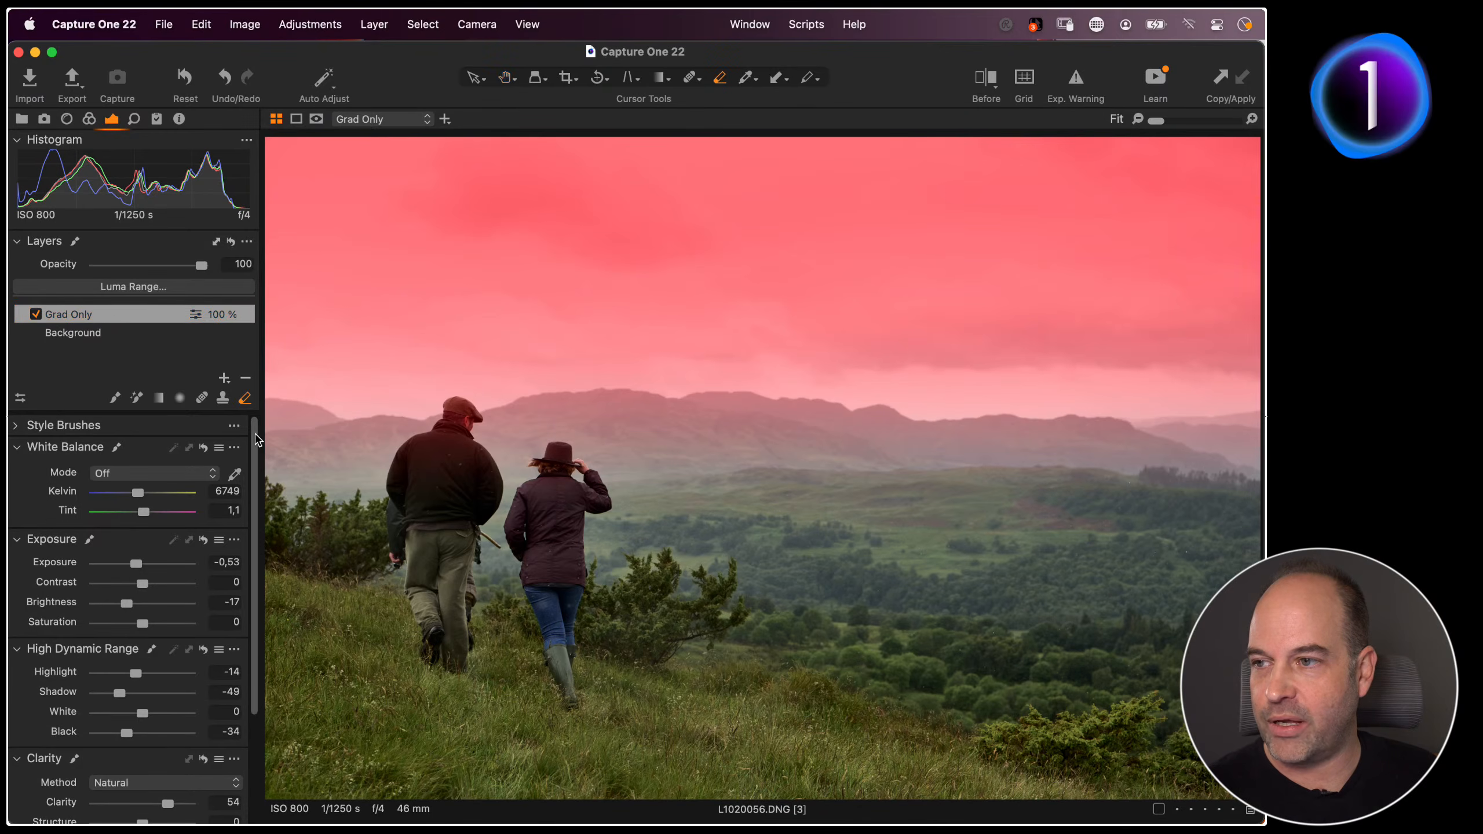
{"action": "left_click", "coordinate": [454, 439]}
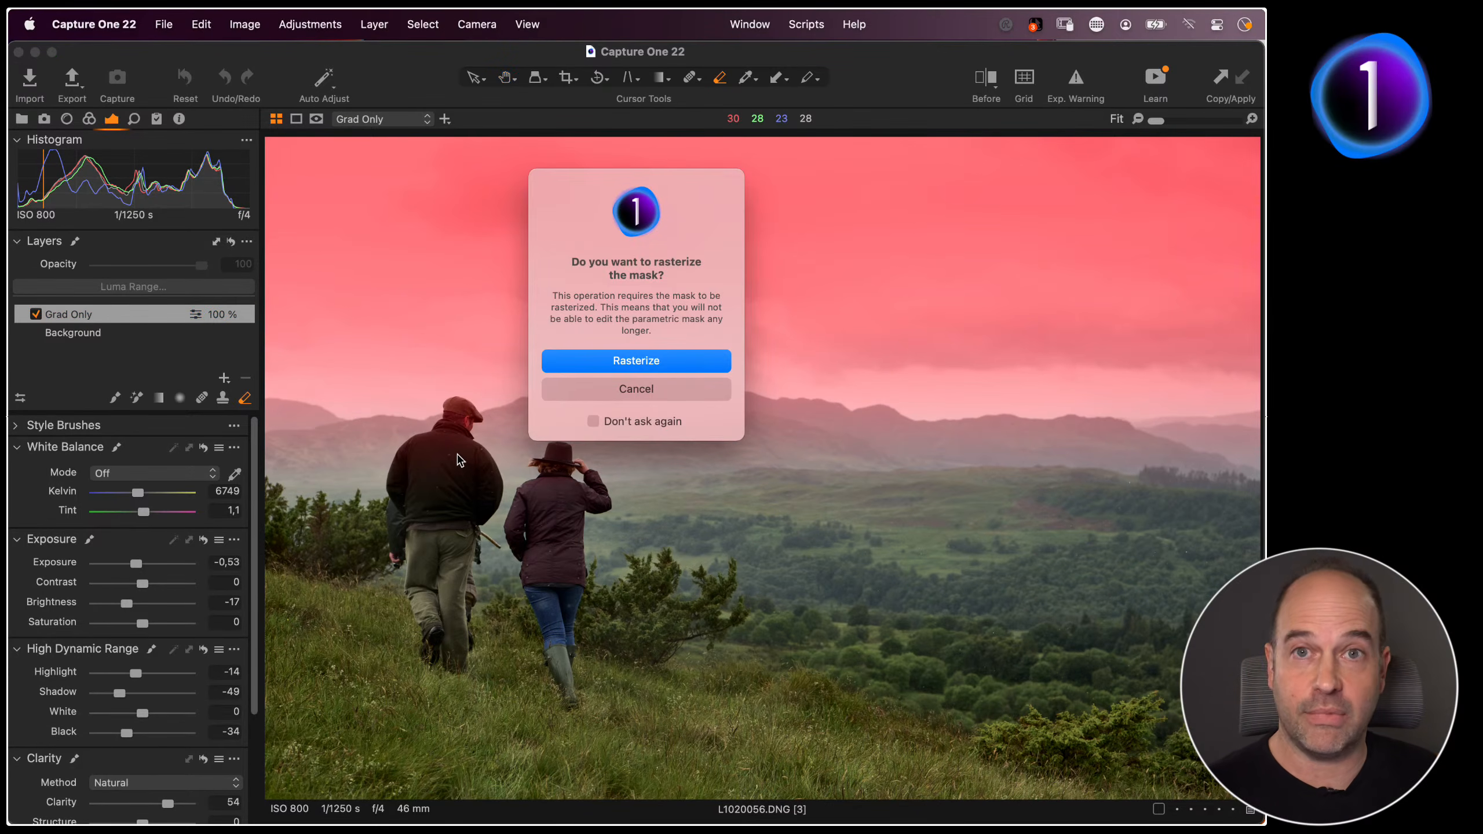
{"action": "left_click", "coordinate": [663, 363]}
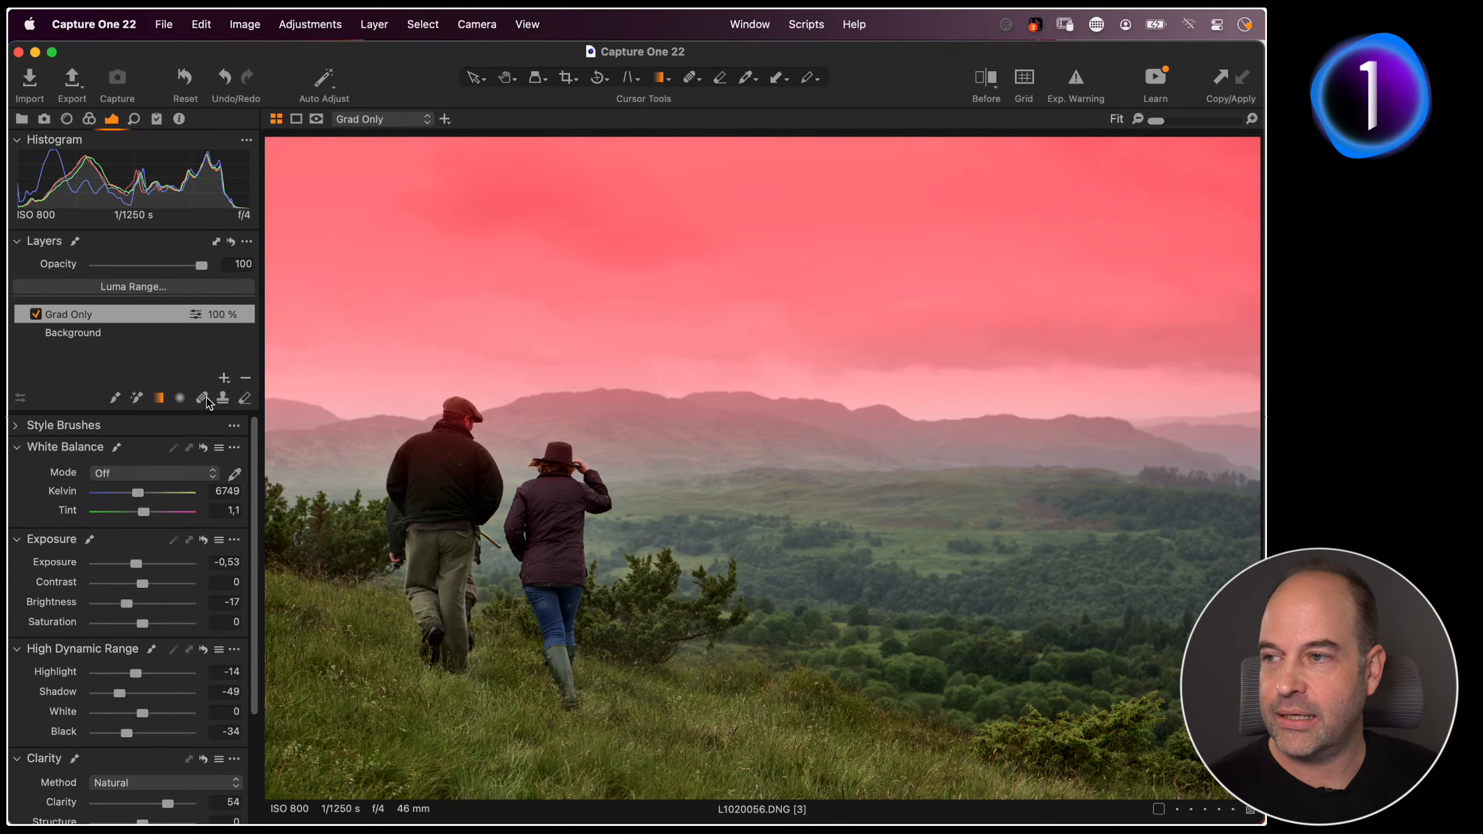
{"action": "key", "text": "m"}
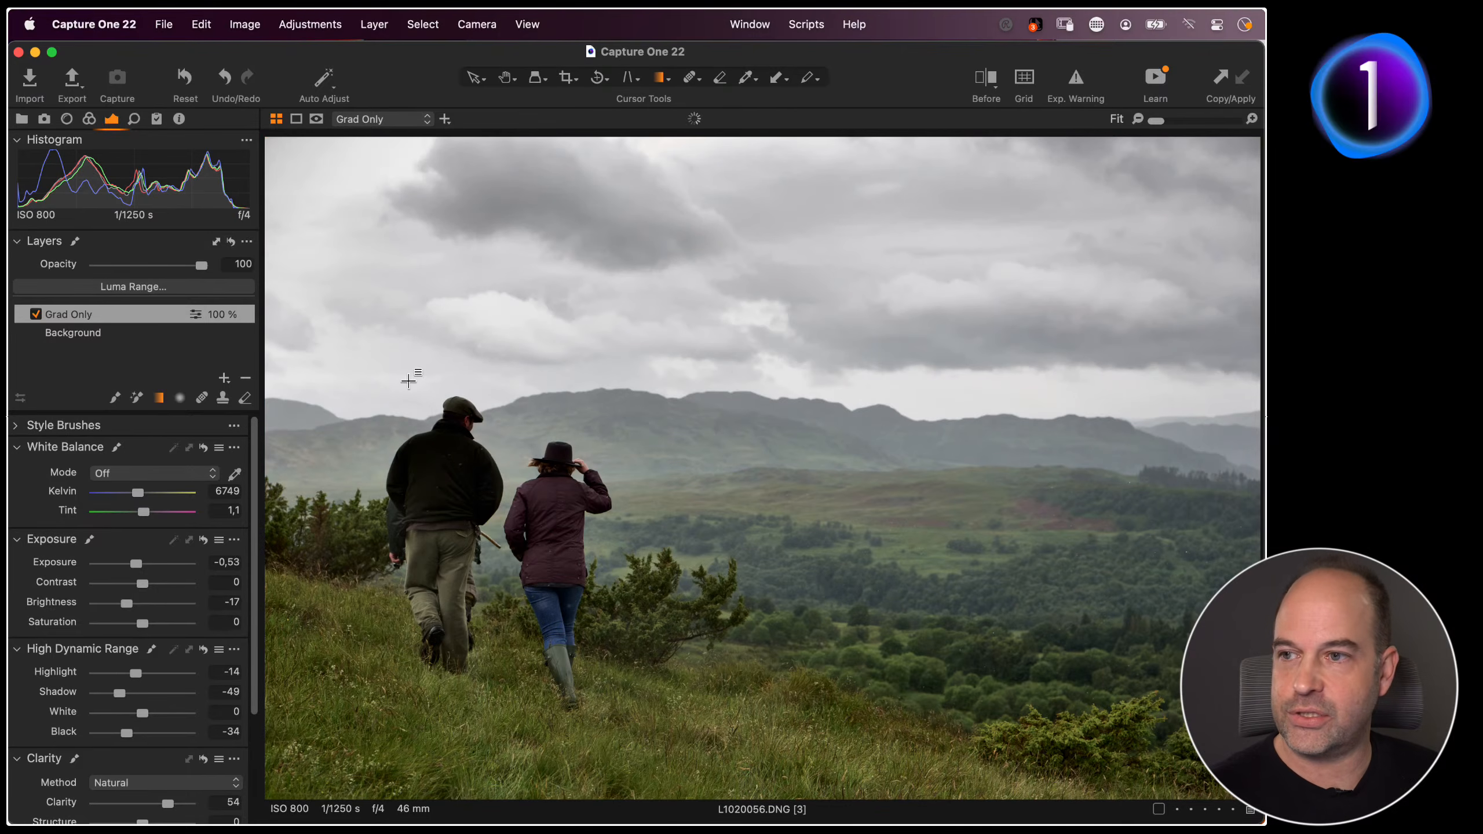
Reselect the Grad Only layer and check its mask with the linear gradient tool and the mask overlay shown
{"action": "key", "text": "h"}
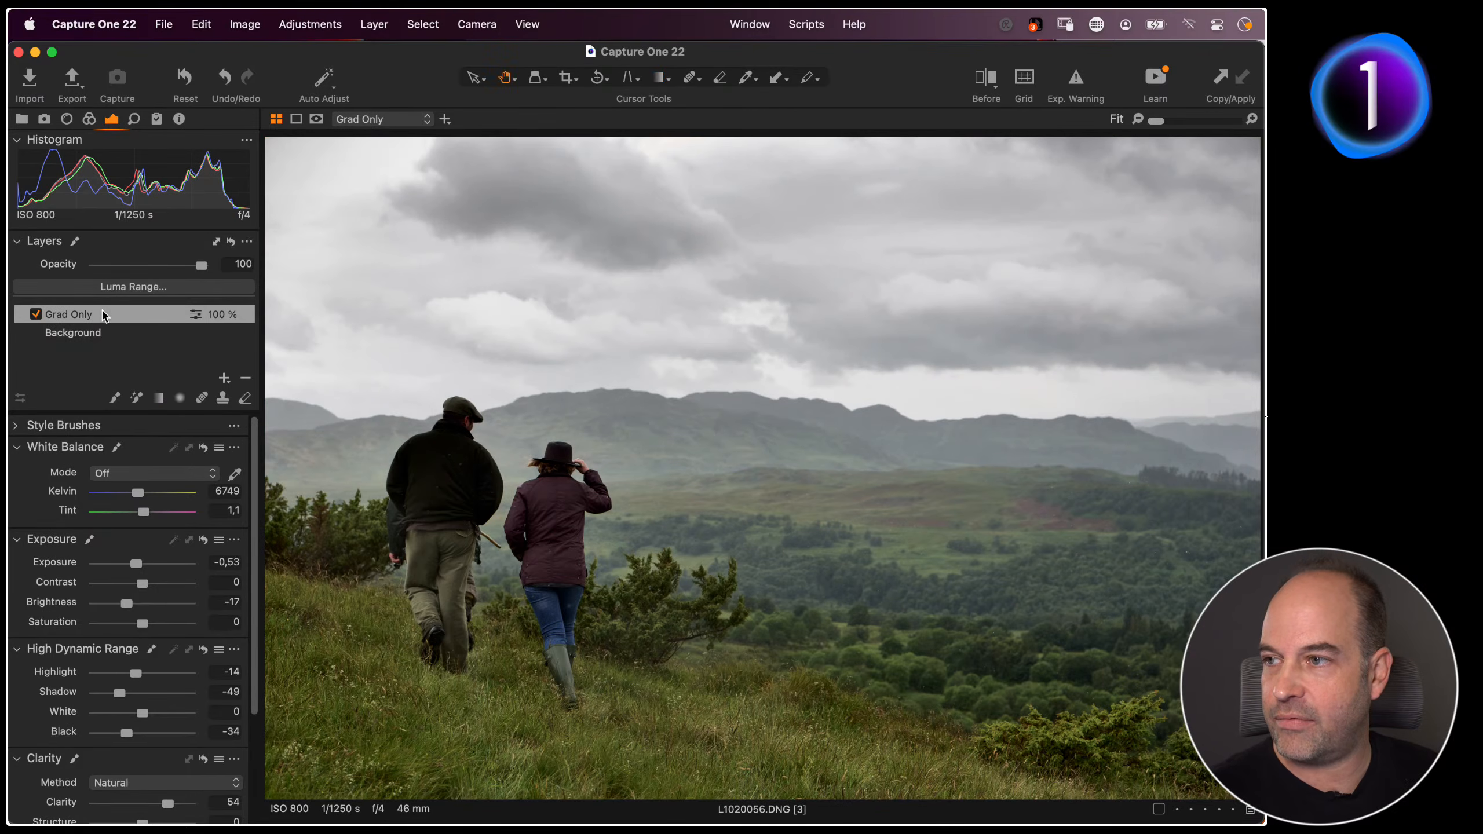
{"action": "left_click", "coordinate": [98, 334]}
{"action": "left_click", "coordinate": [100, 315]}
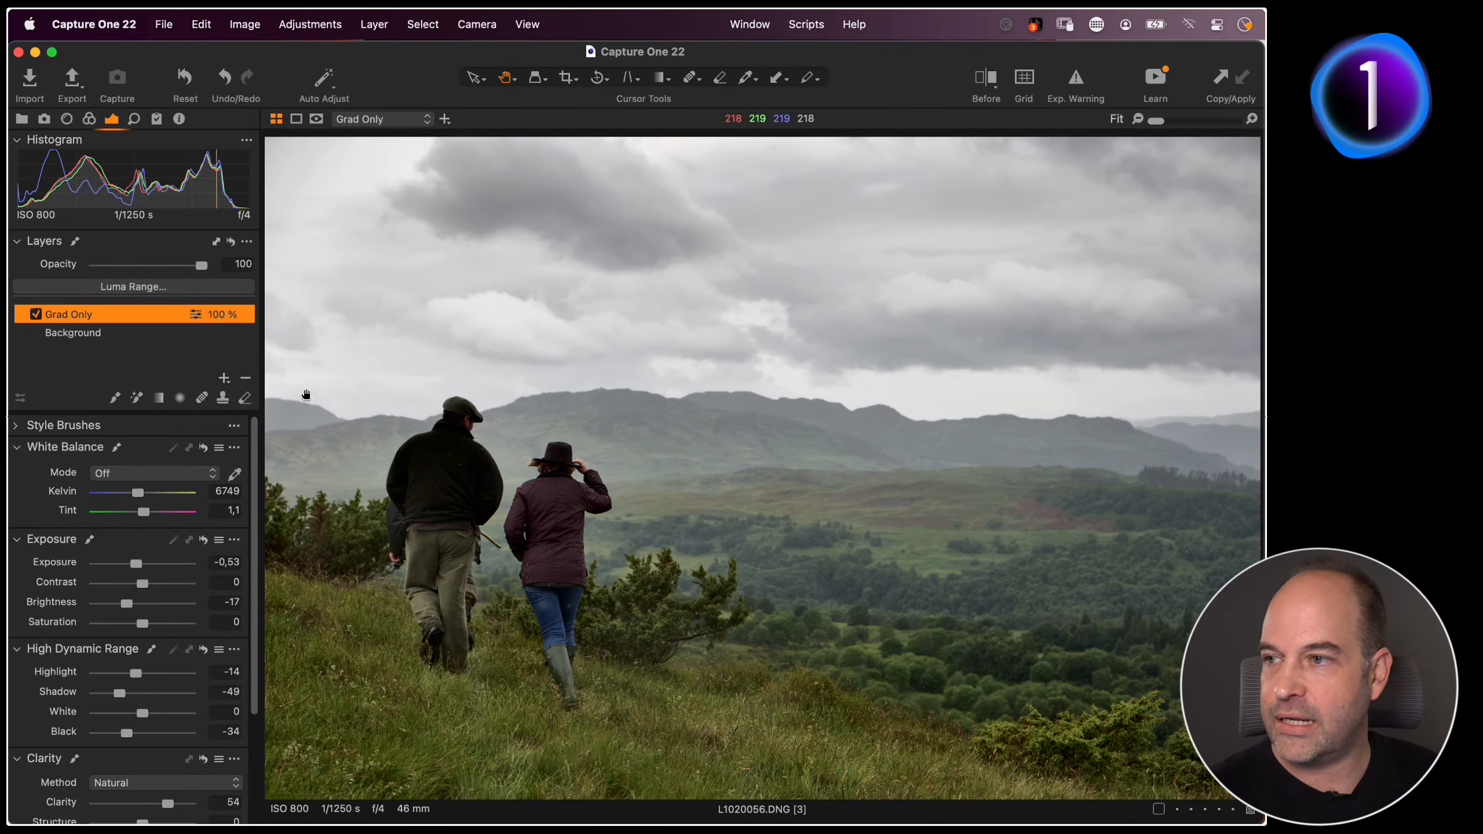
{"action": "left_click", "coordinate": [156, 400]}
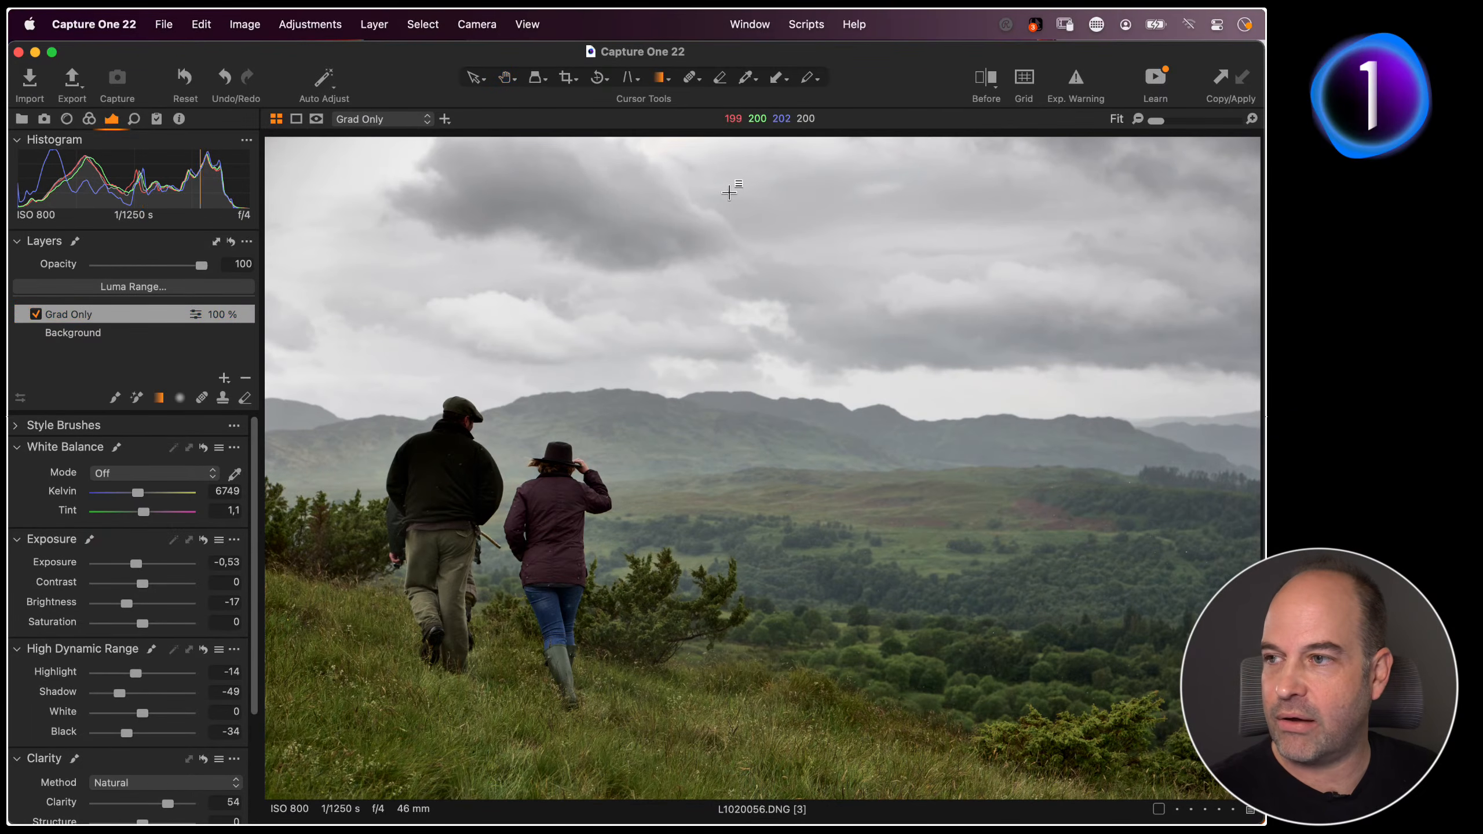
{"action": "key", "text": "m"}
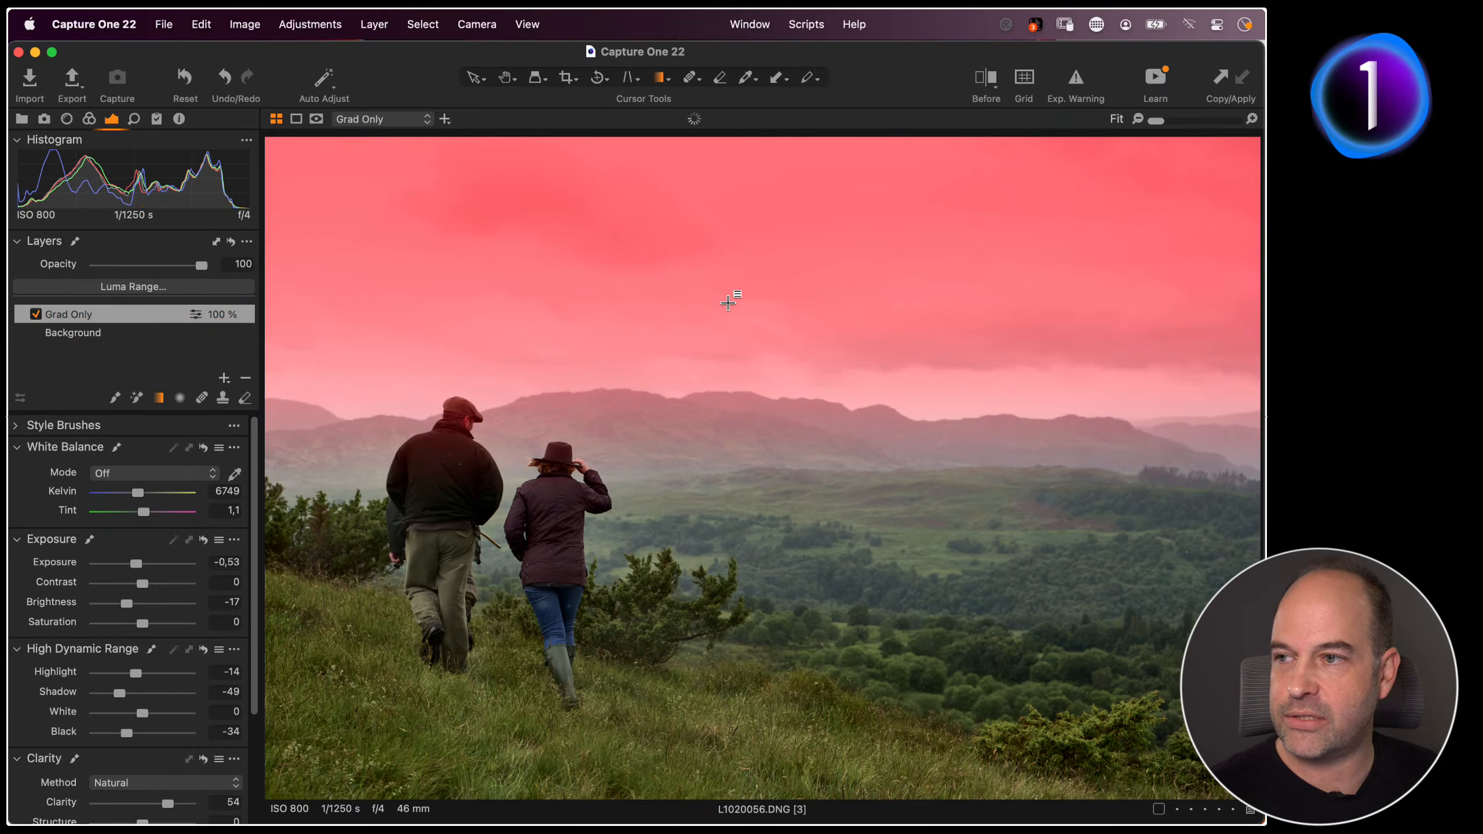
Delete the Grad Only layer and draw a new linear gradient mask from the upper sky to the valley, adjusting its lower edge
{"action": "left_click", "coordinate": [245, 378]}
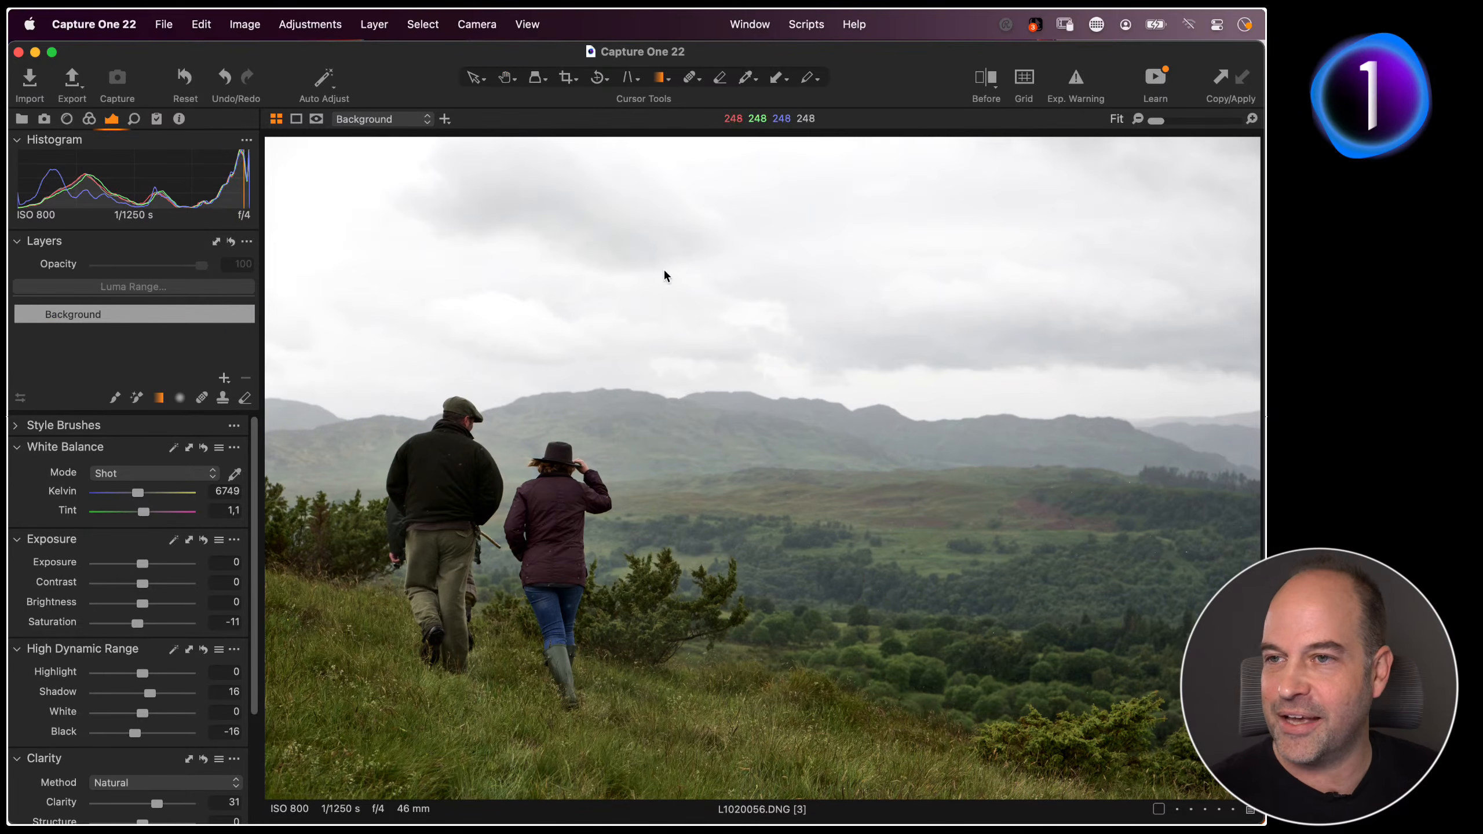
{"action": "left_click_drag", "start_coordinate": [754, 156], "coordinate": [694, 538]}
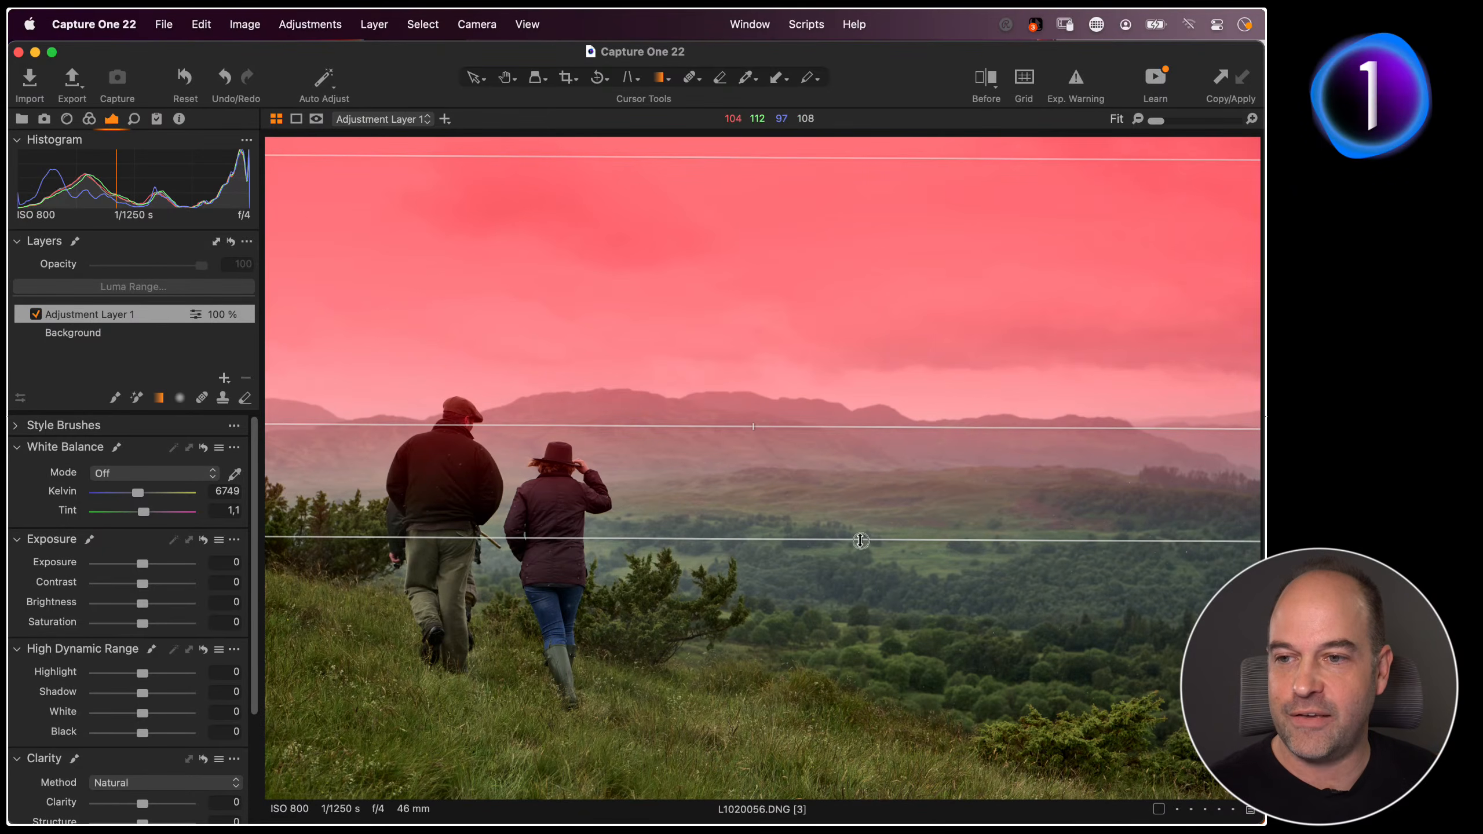
{"action": "mouse_move", "coordinate": [855, 540]}
{"action": "left_mouse_down"}
{"action": "mouse_move", "coordinate": [858, 575]}
{"action": "mouse_move", "coordinate": [841, 517]}
{"action": "mouse_move", "coordinate": [827, 542]}
{"action": "left_mouse_up"}
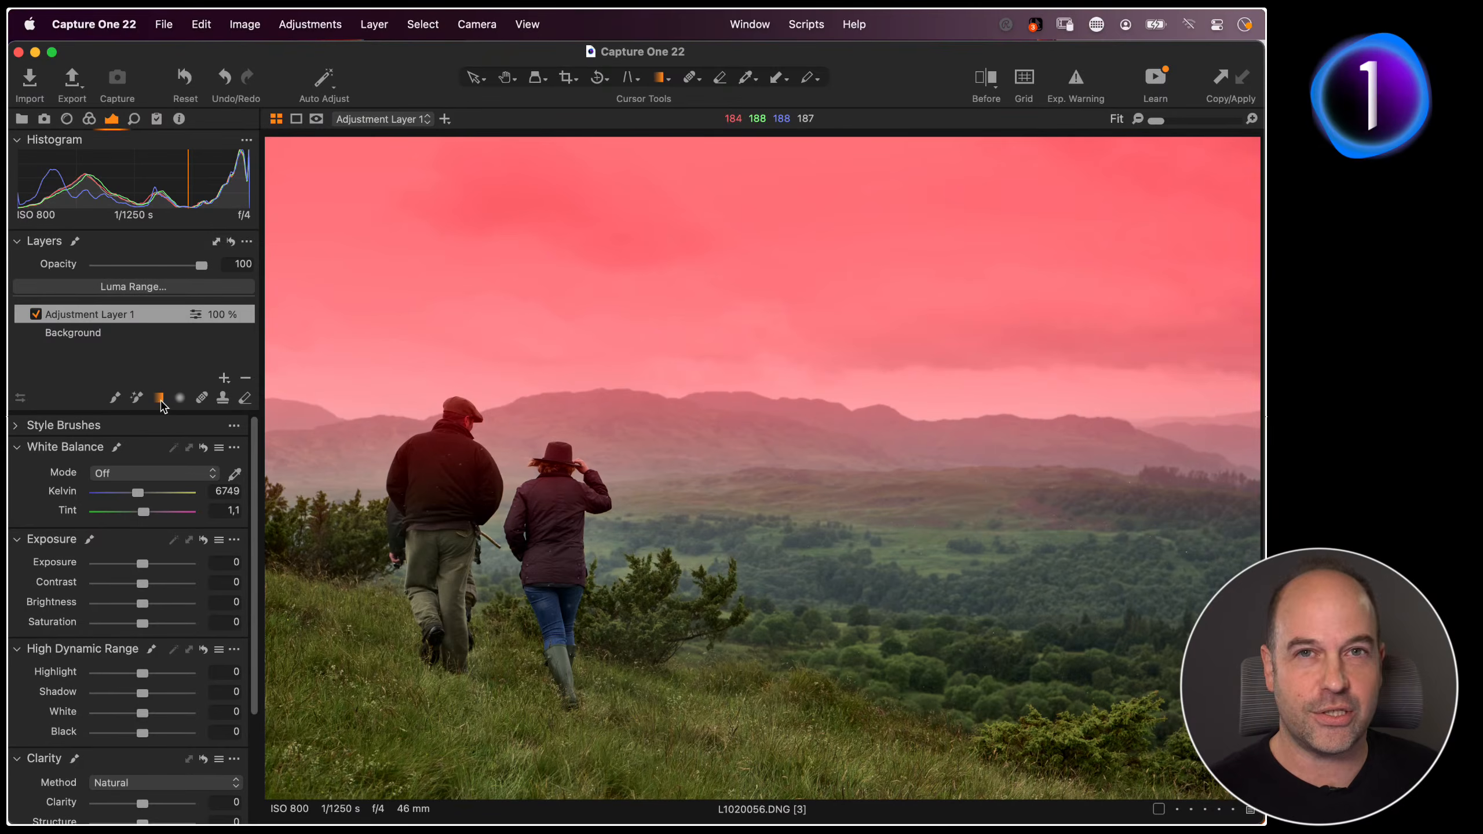
Fine-tune the linear gradient mask's lower edge and midline across the valley
{"action": "mouse_move", "coordinate": [811, 544]}
{"action": "left_mouse_down"}
{"action": "mouse_move", "coordinate": [805, 514]}
{"action": "mouse_move", "coordinate": [808, 556]}
{"action": "left_mouse_up"}
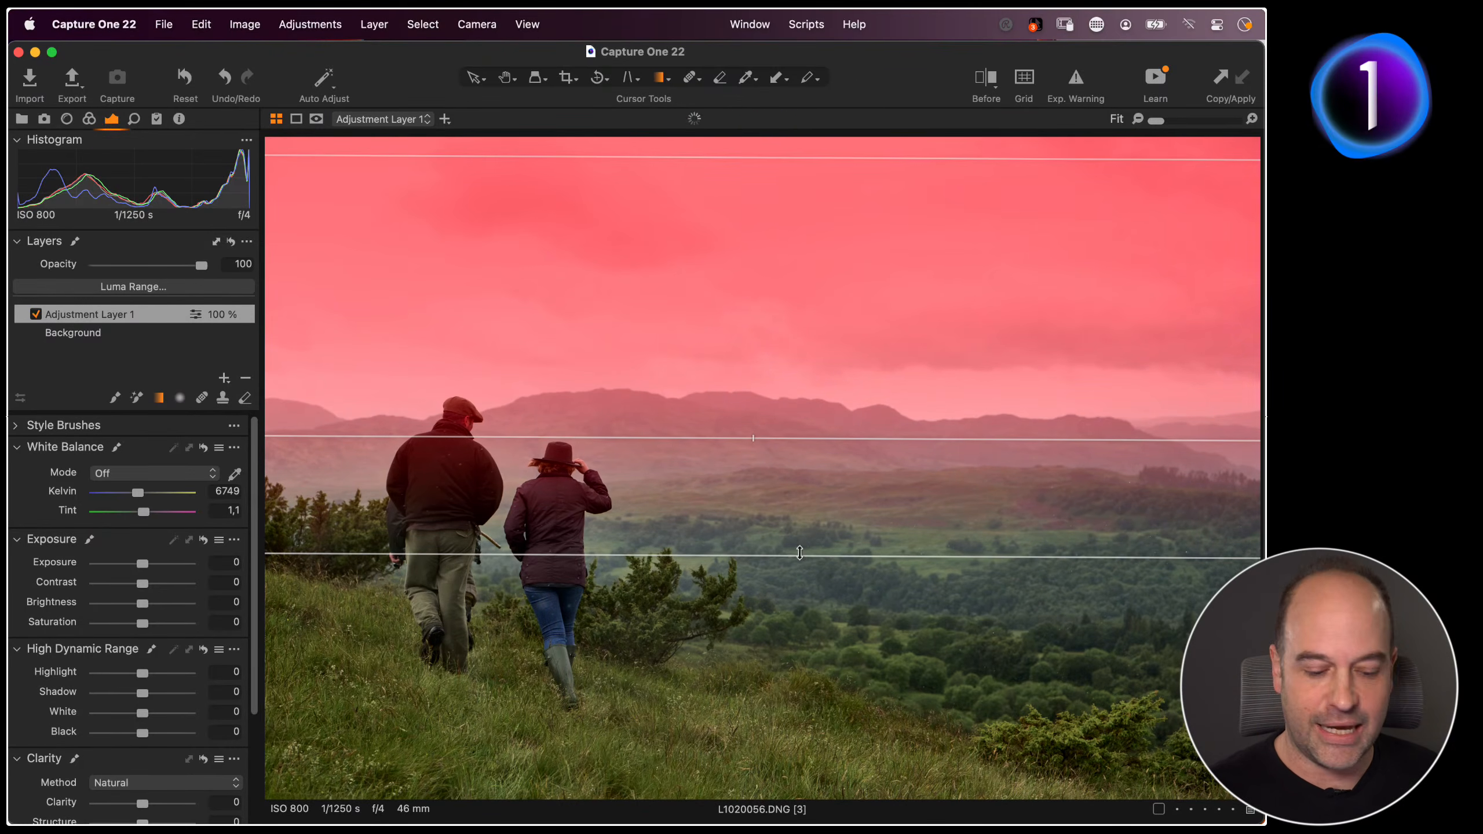
{"action": "left_click_drag", "start_coordinate": [636, 437], "coordinate": [632, 436]}
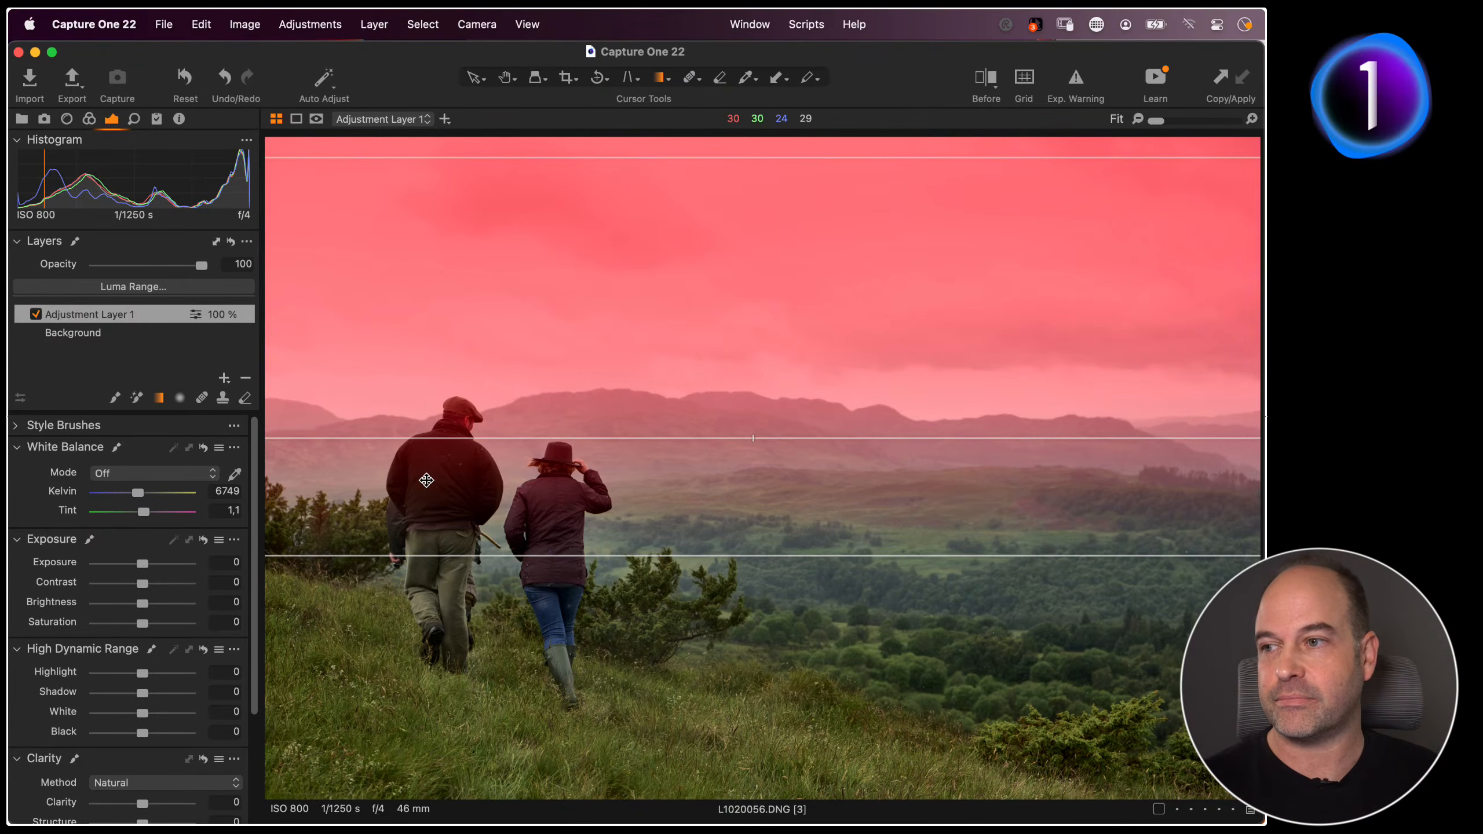
{"action": "left_click", "coordinate": [241, 401]}
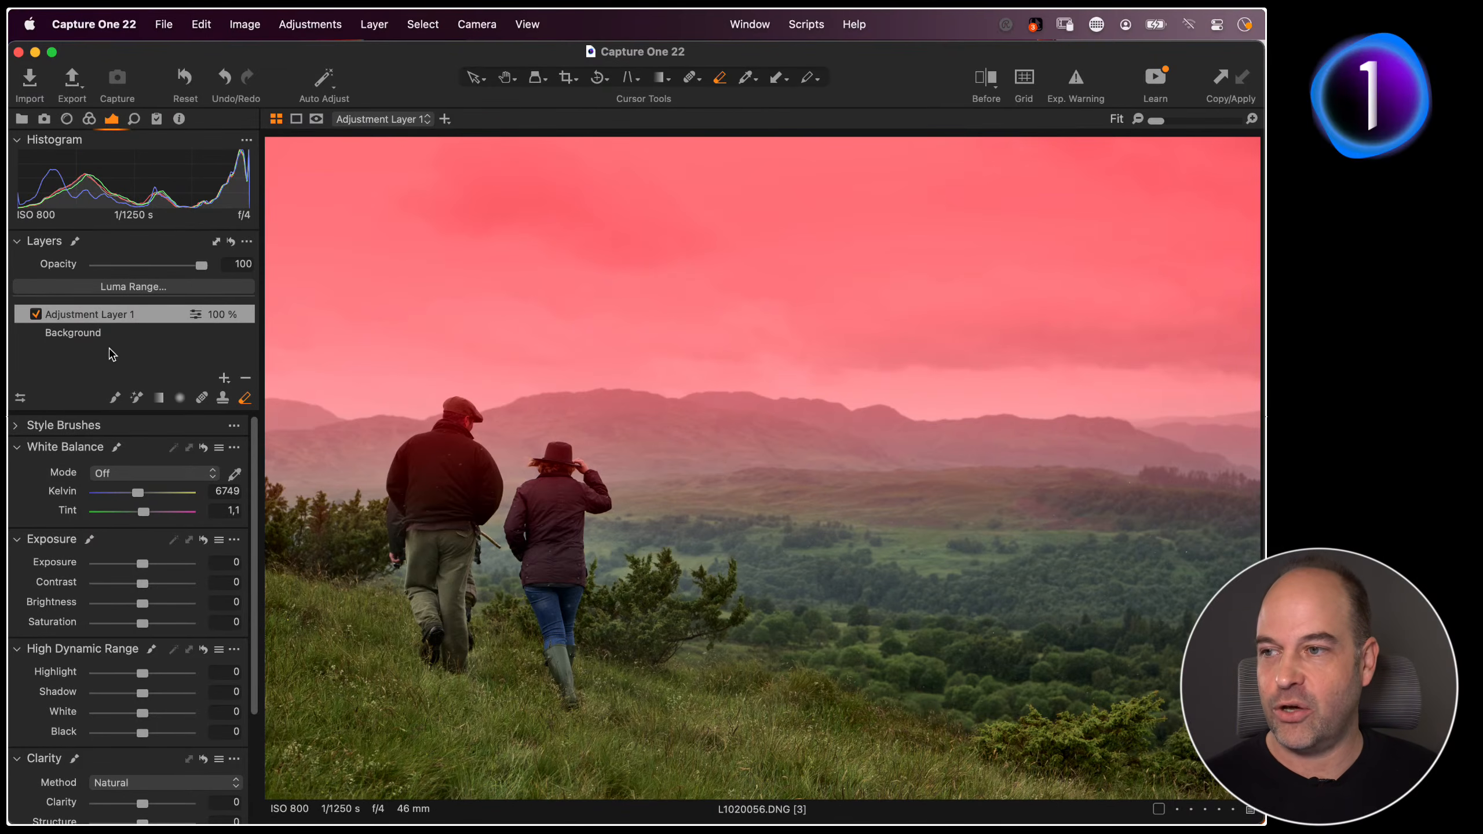
Hide the mask overlay and rename the gradient adjustment layer as grad only
{"action": "key", "text": "m"}
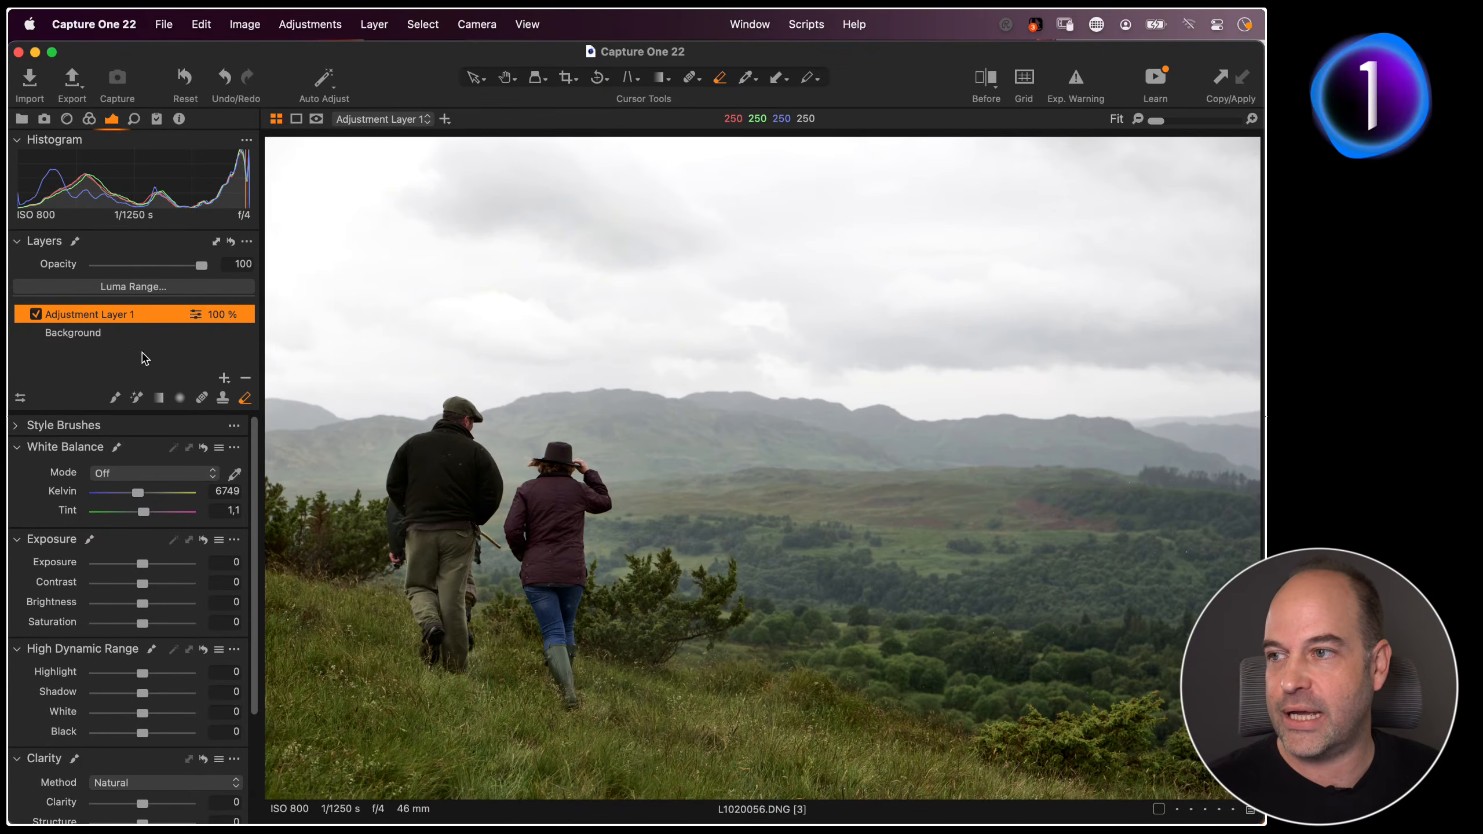
{"action": "double_click", "coordinate": [110, 315]}
{"action": "type", "text": "grad only"}
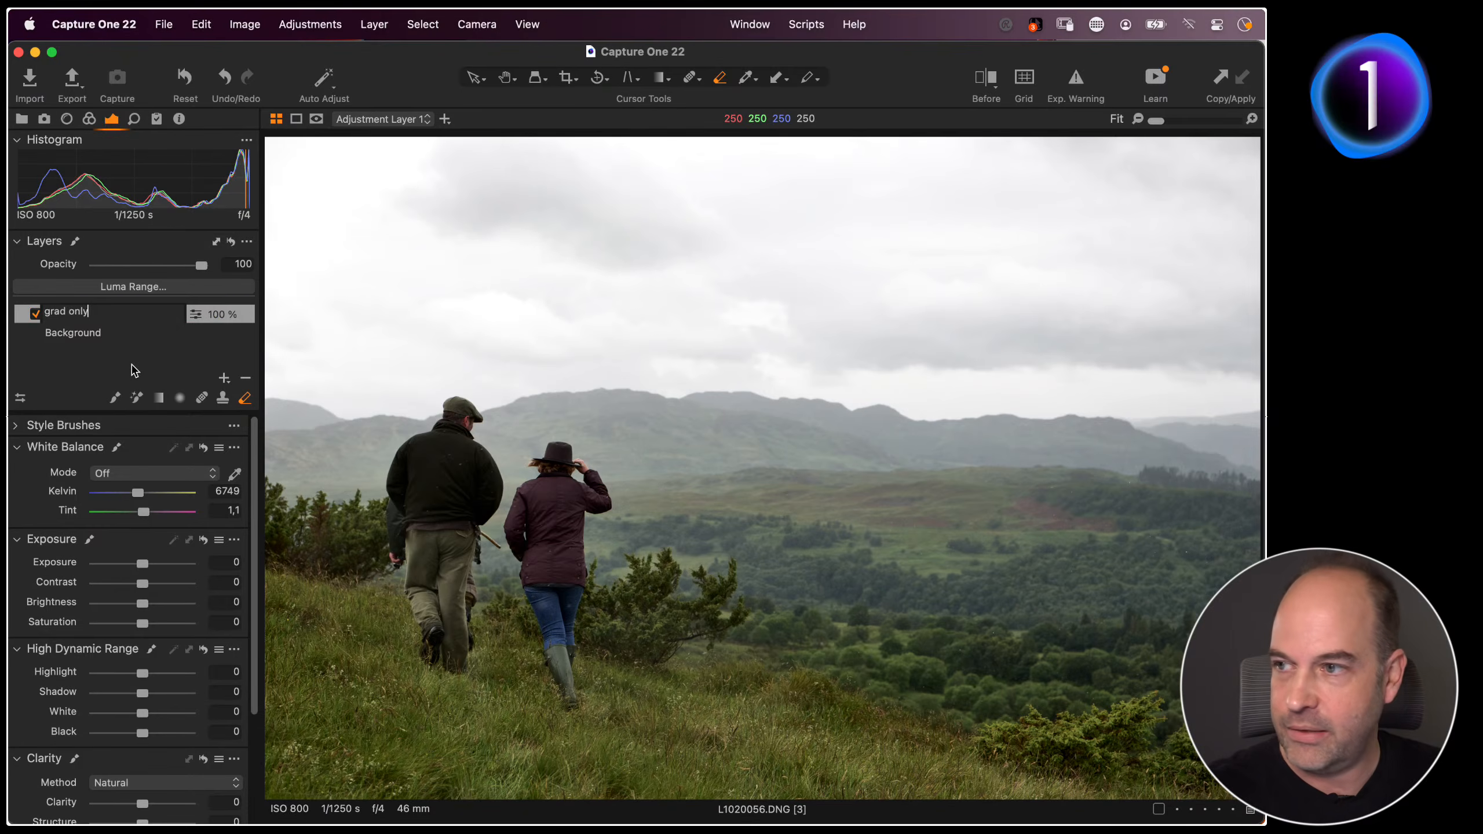
{"action": "key", "text": "Return"}
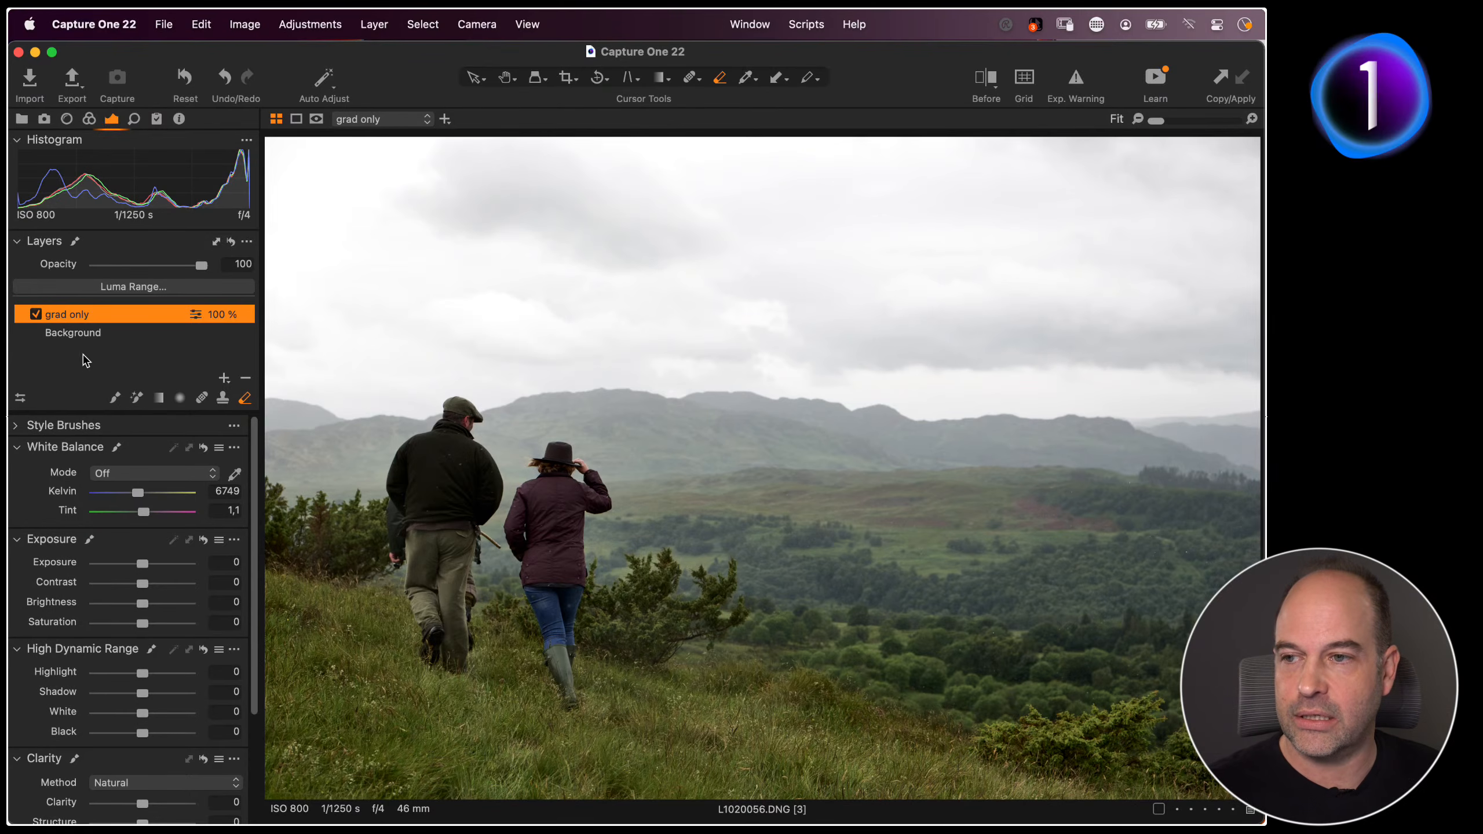
Add an empty adjustment layer above grad only and name it Luma
{"action": "left_click", "coordinate": [224, 377]}
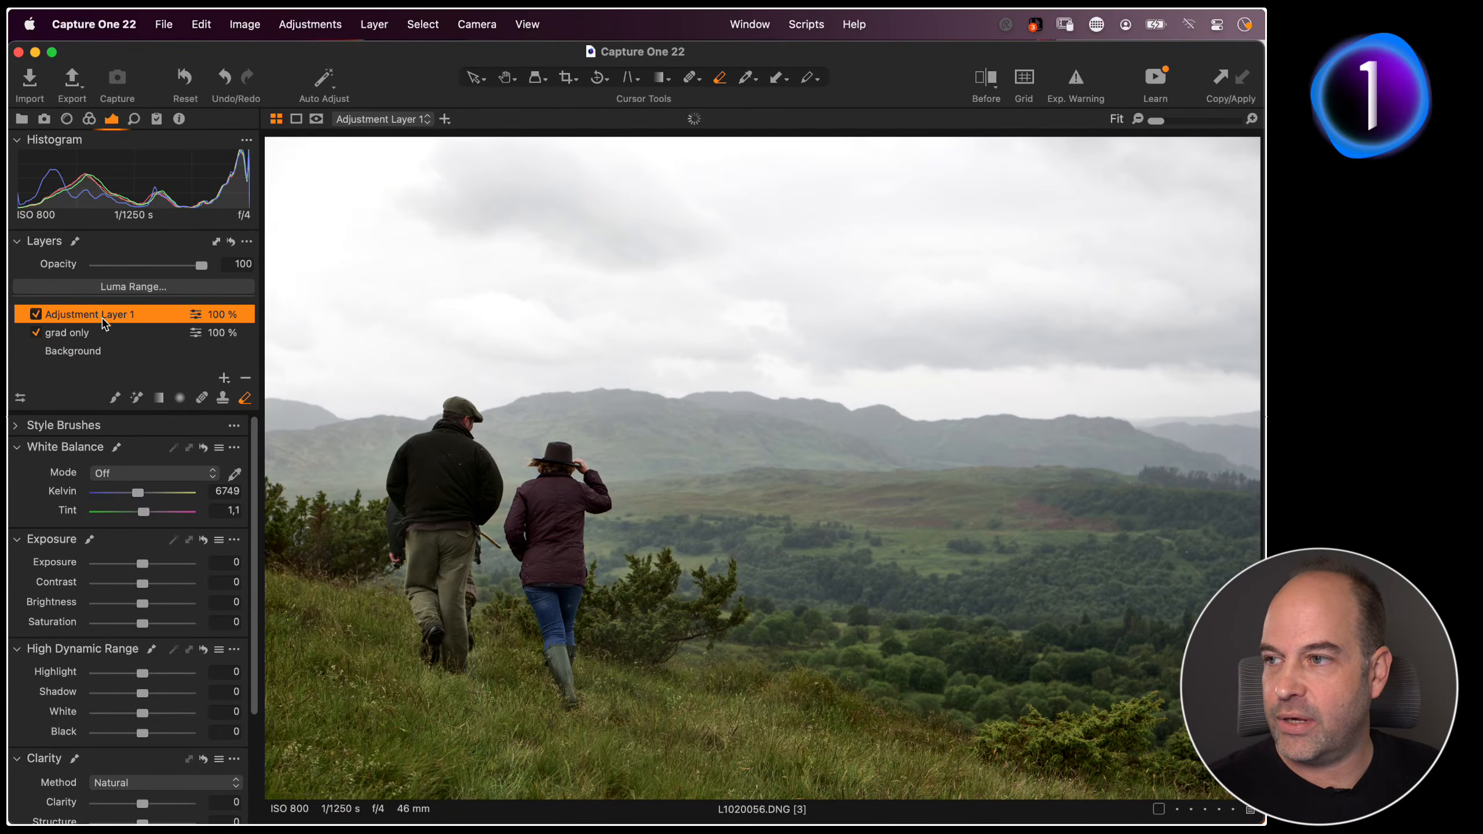
{"action": "double_click", "coordinate": [102, 319]}
{"action": "type", "text": "Luma"}
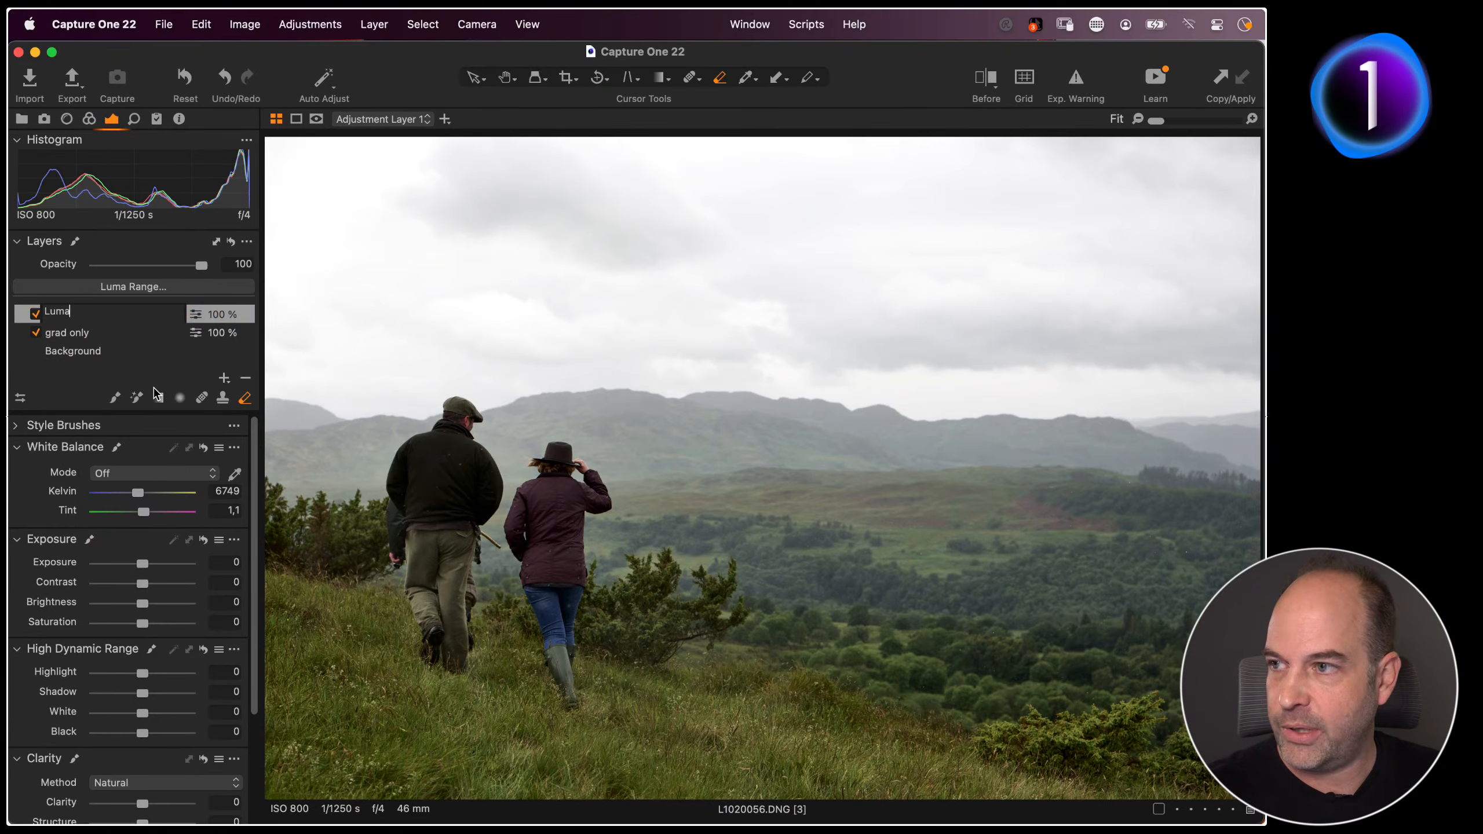
{"action": "key", "text": "Return"}
Add a new filled adjustment layer and display its mask as an overlay and in grayscale
{"action": "left_click", "coordinate": [223, 378]}
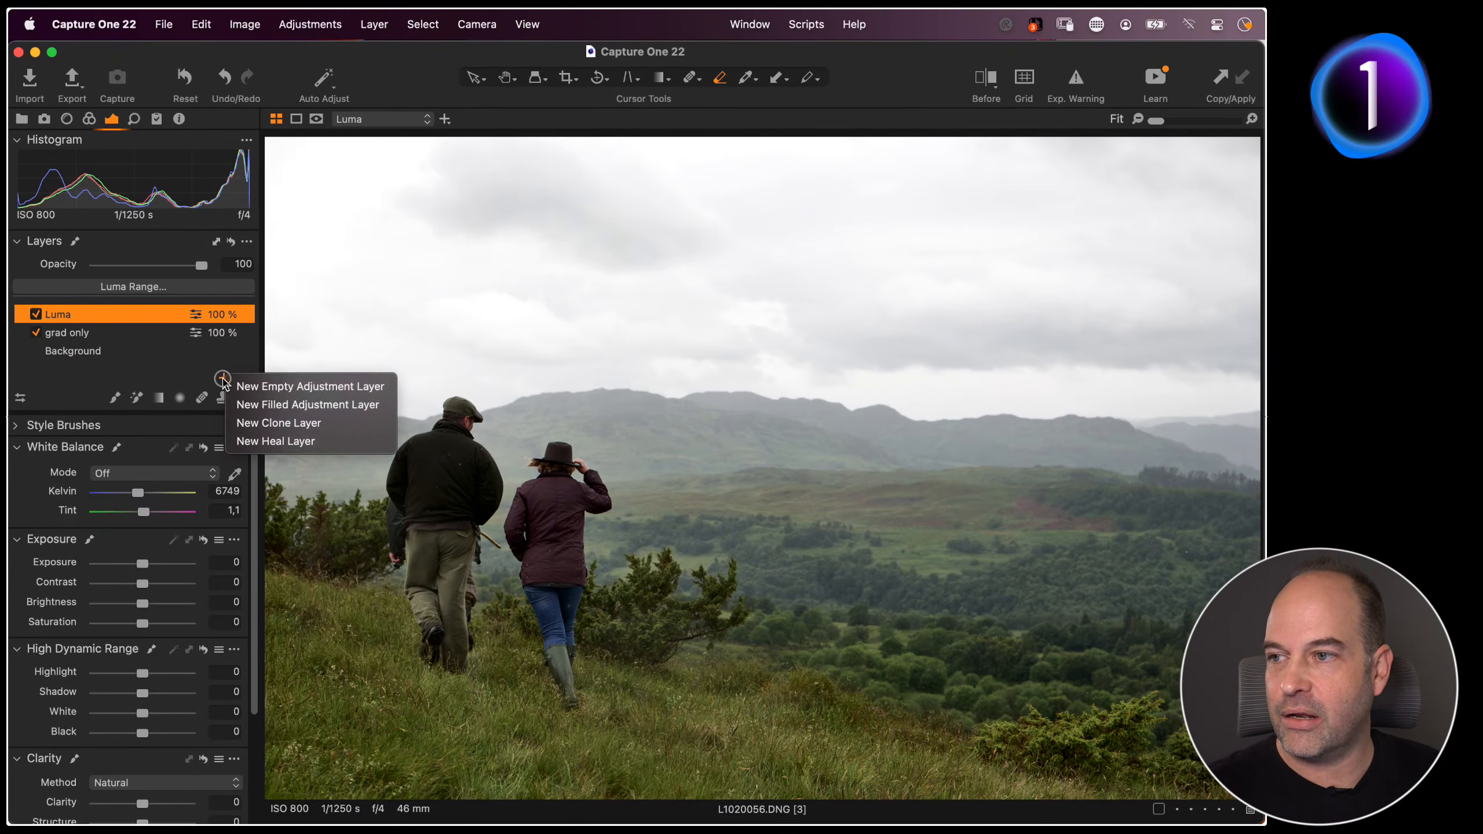
{"action": "left_click", "coordinate": [377, 407]}
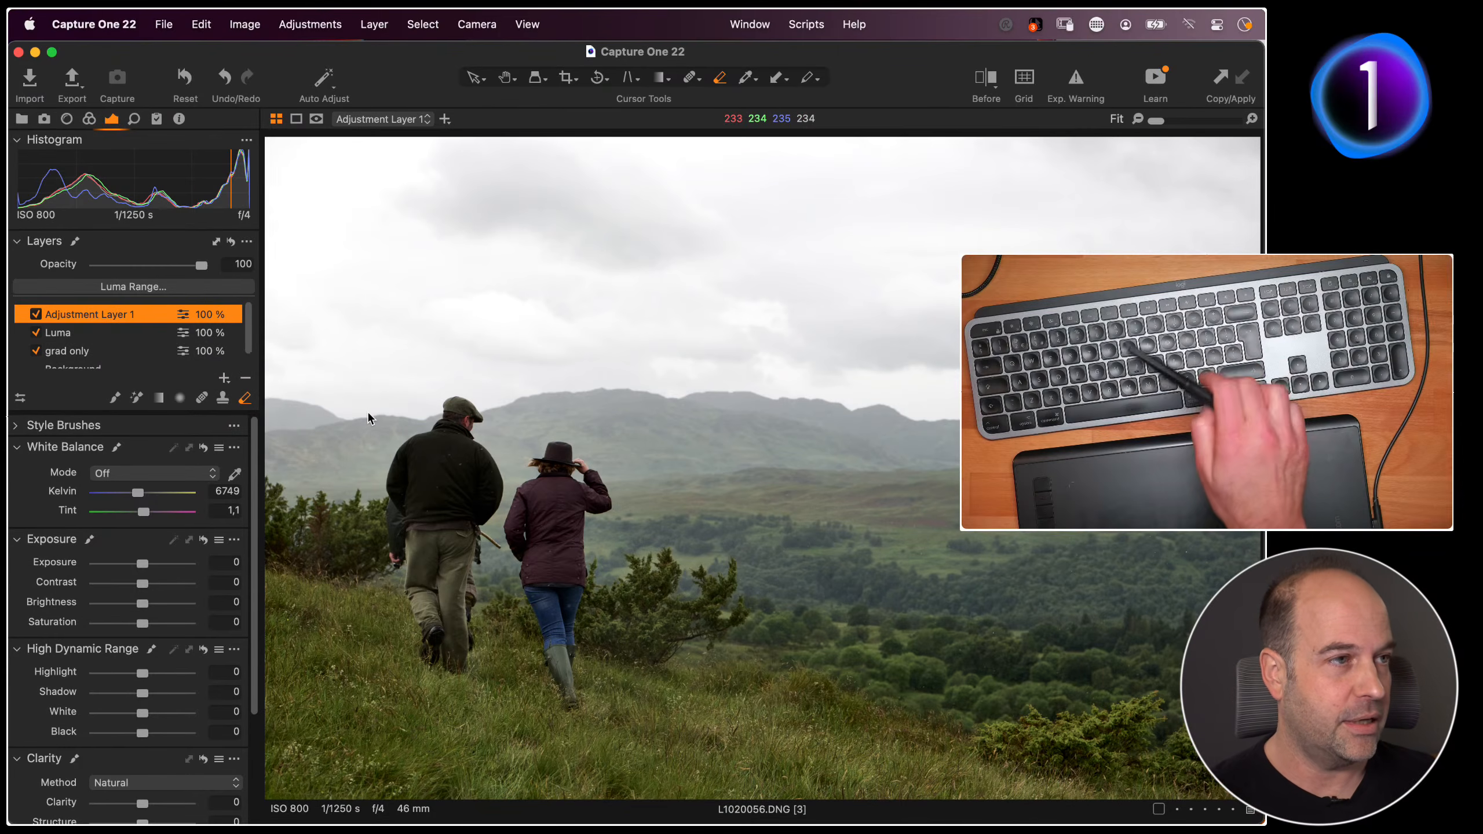
{"action": "key", "text": "m"}
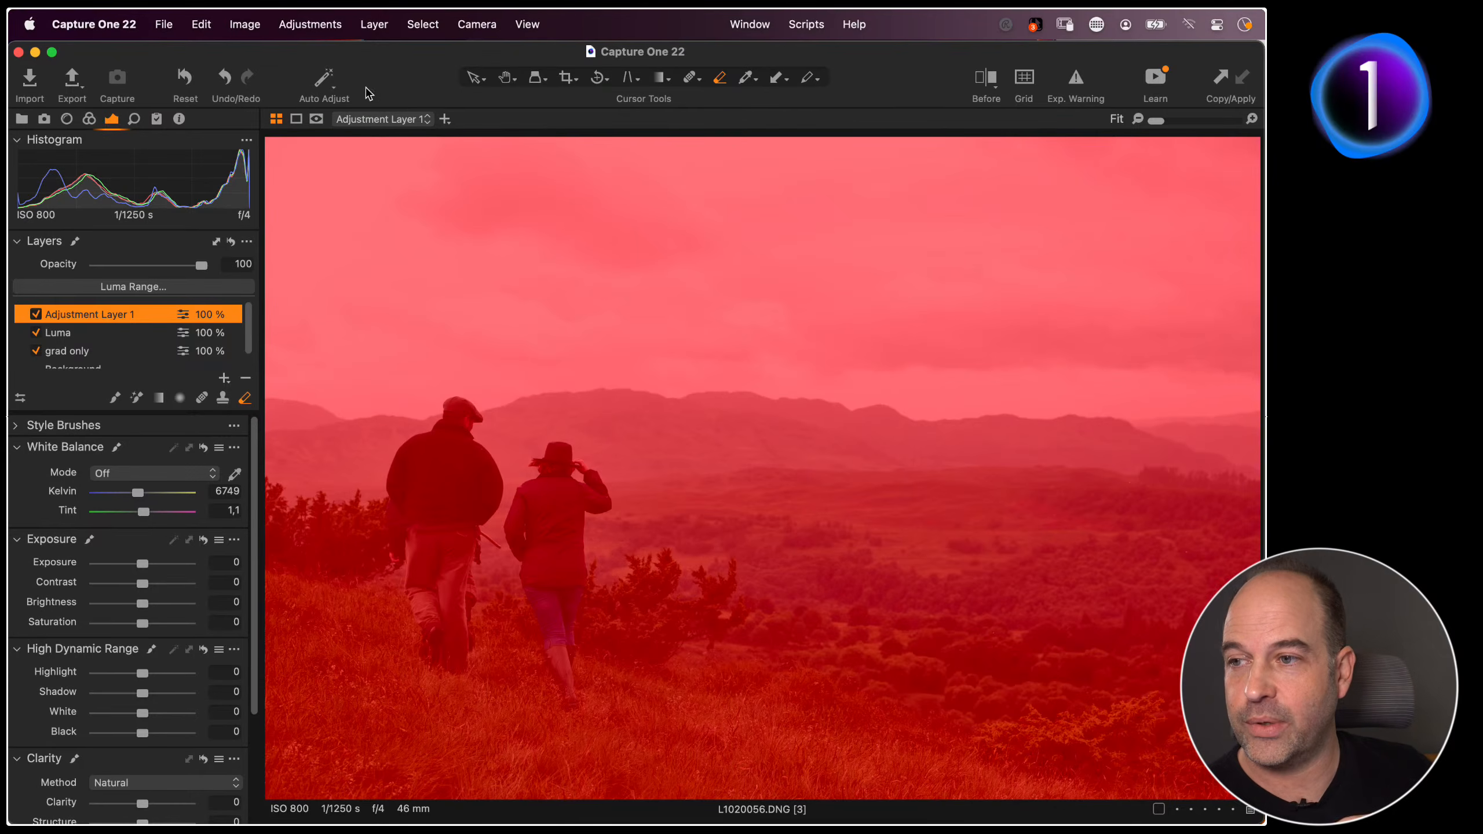
{"action": "left_click", "coordinate": [316, 122]}
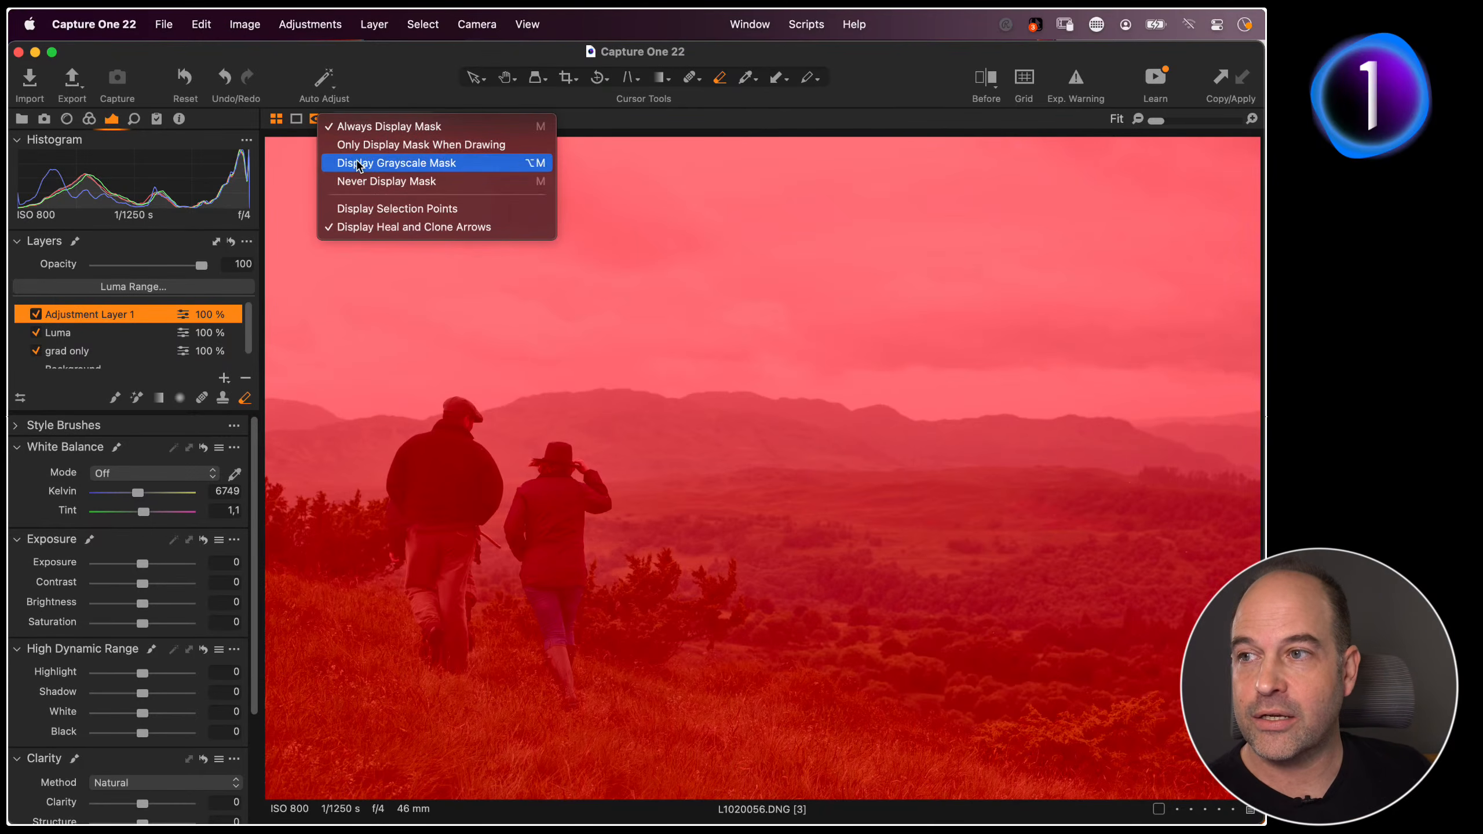
{"action": "left_click", "coordinate": [501, 169]}
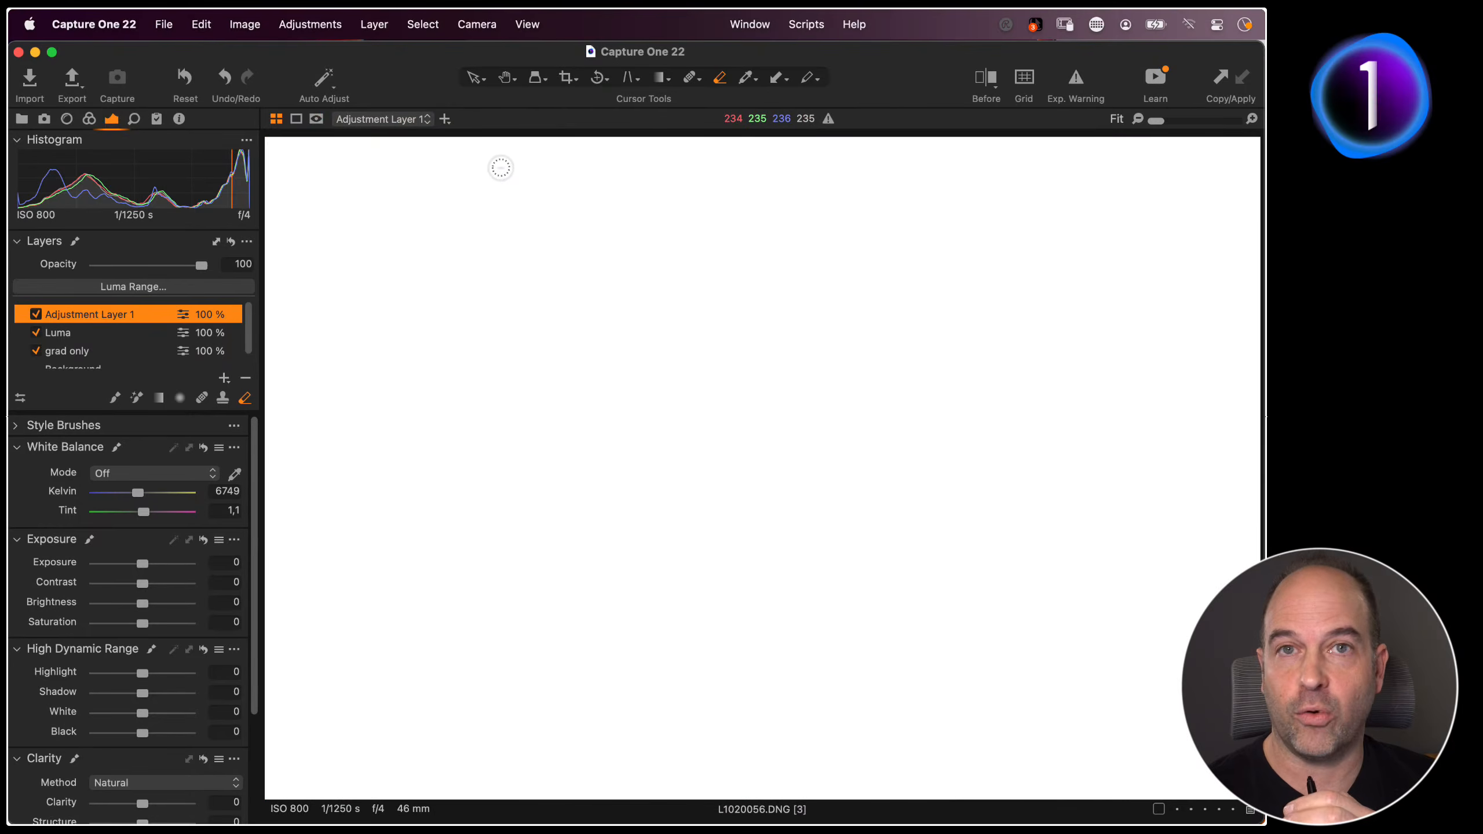
{"action": "key", "text": "h"}
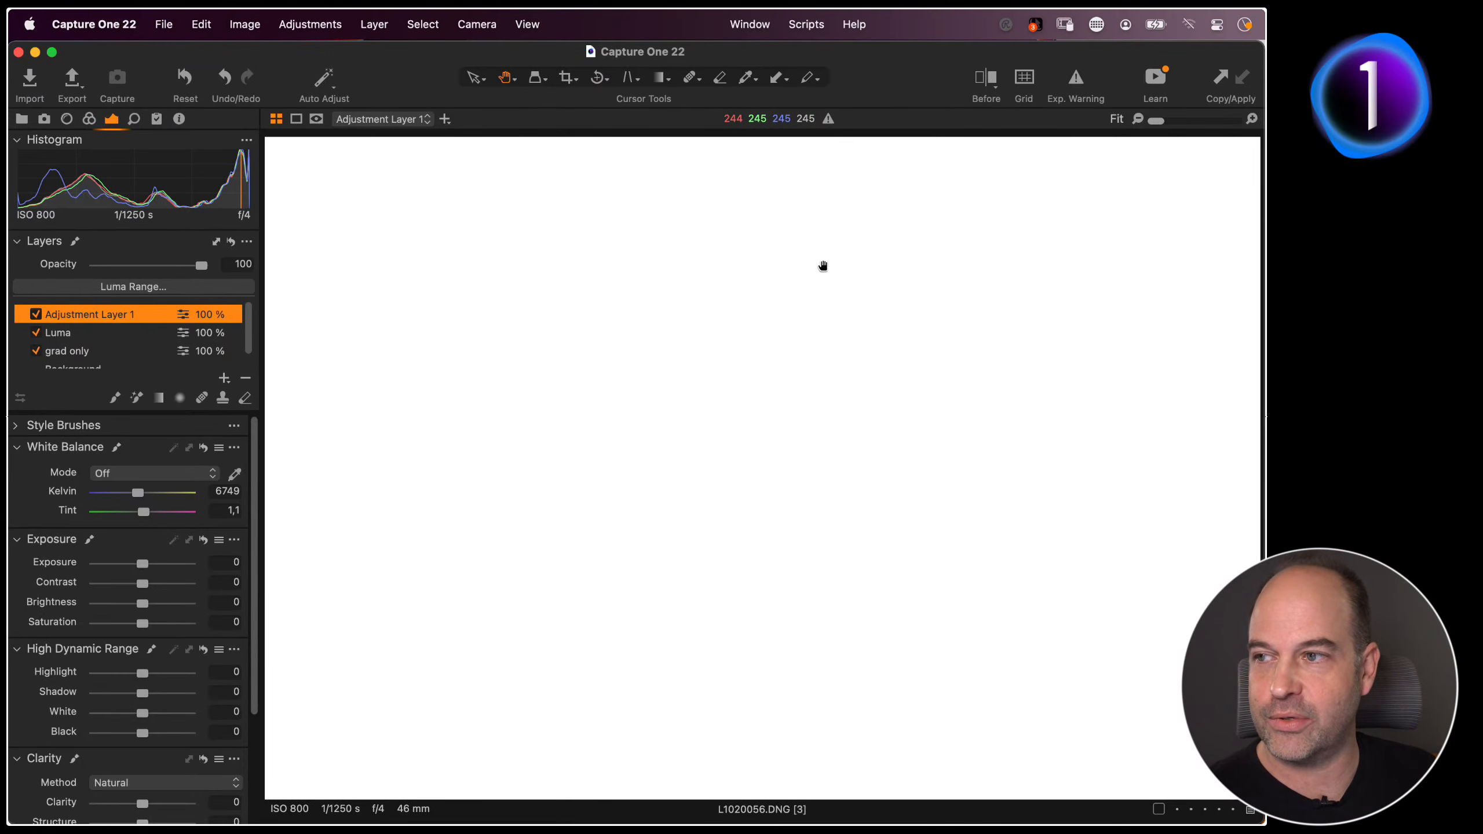
{"action": "left_click", "coordinate": [153, 287]}
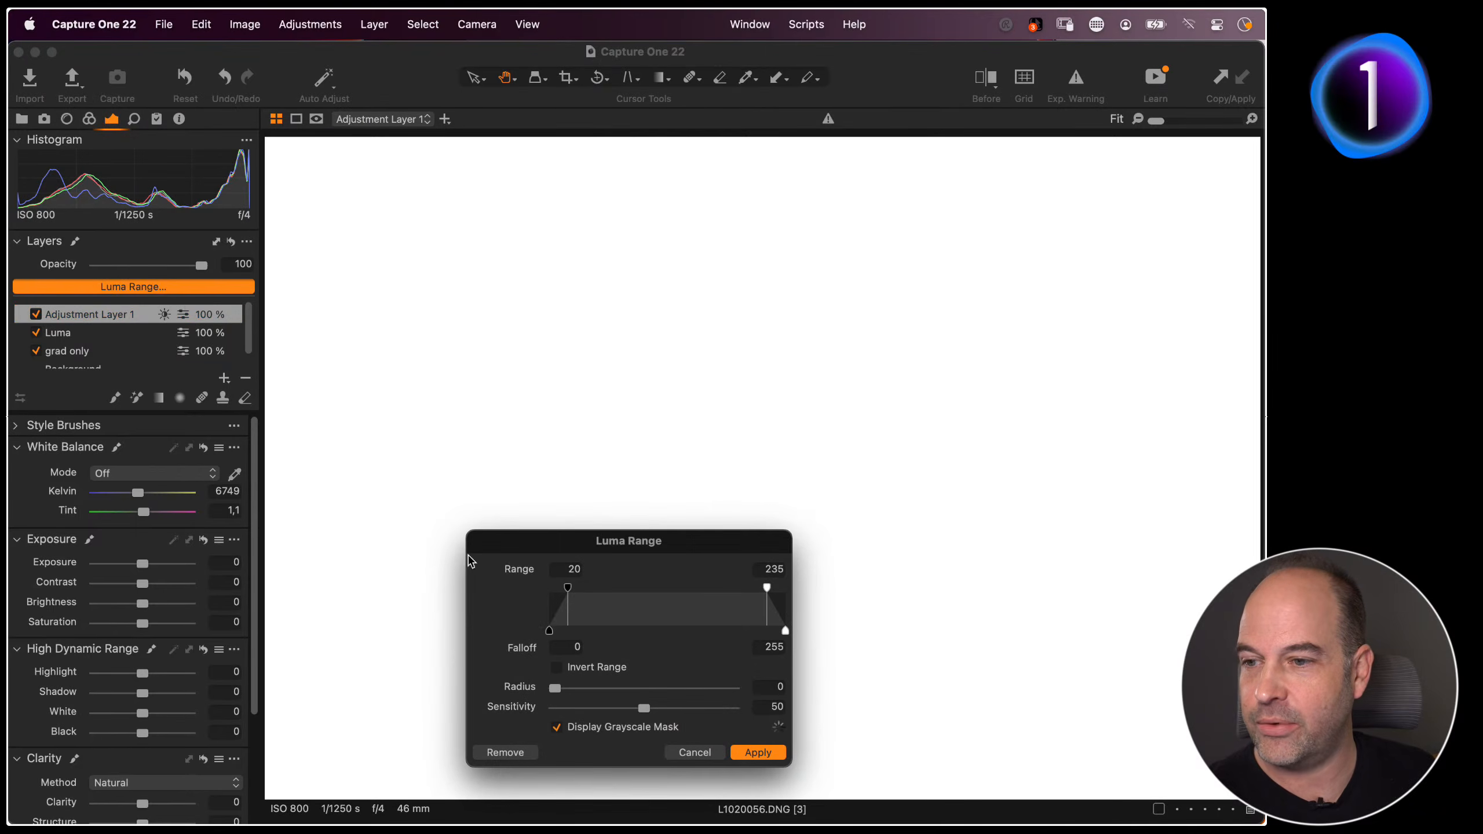
{"action": "left_click", "coordinate": [680, 754]}
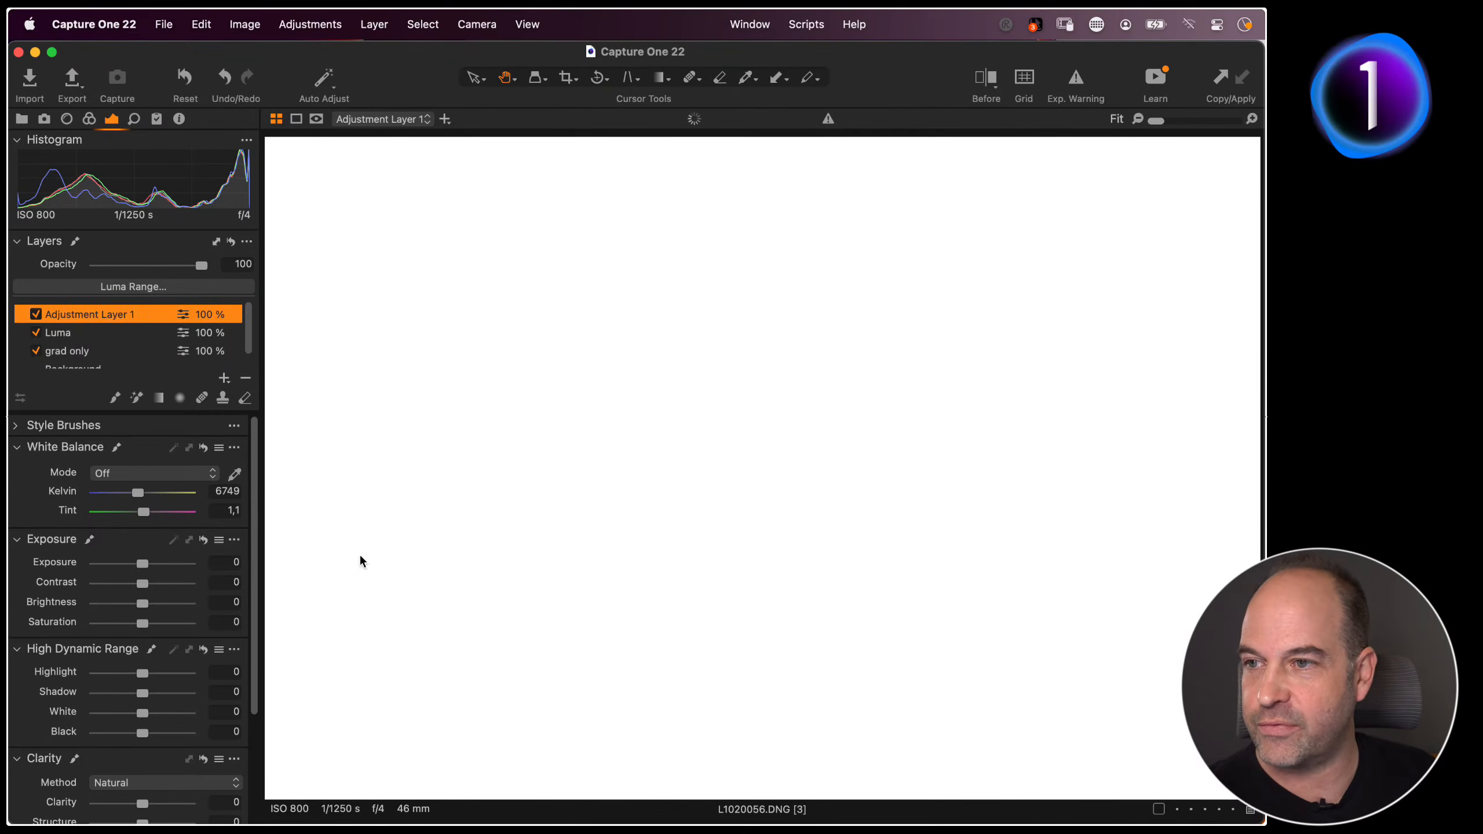
Switch the Luma and grad only layers off and back on, and compare the masks of the adjustment layers
{"action": "left_click", "coordinate": [36, 333]}
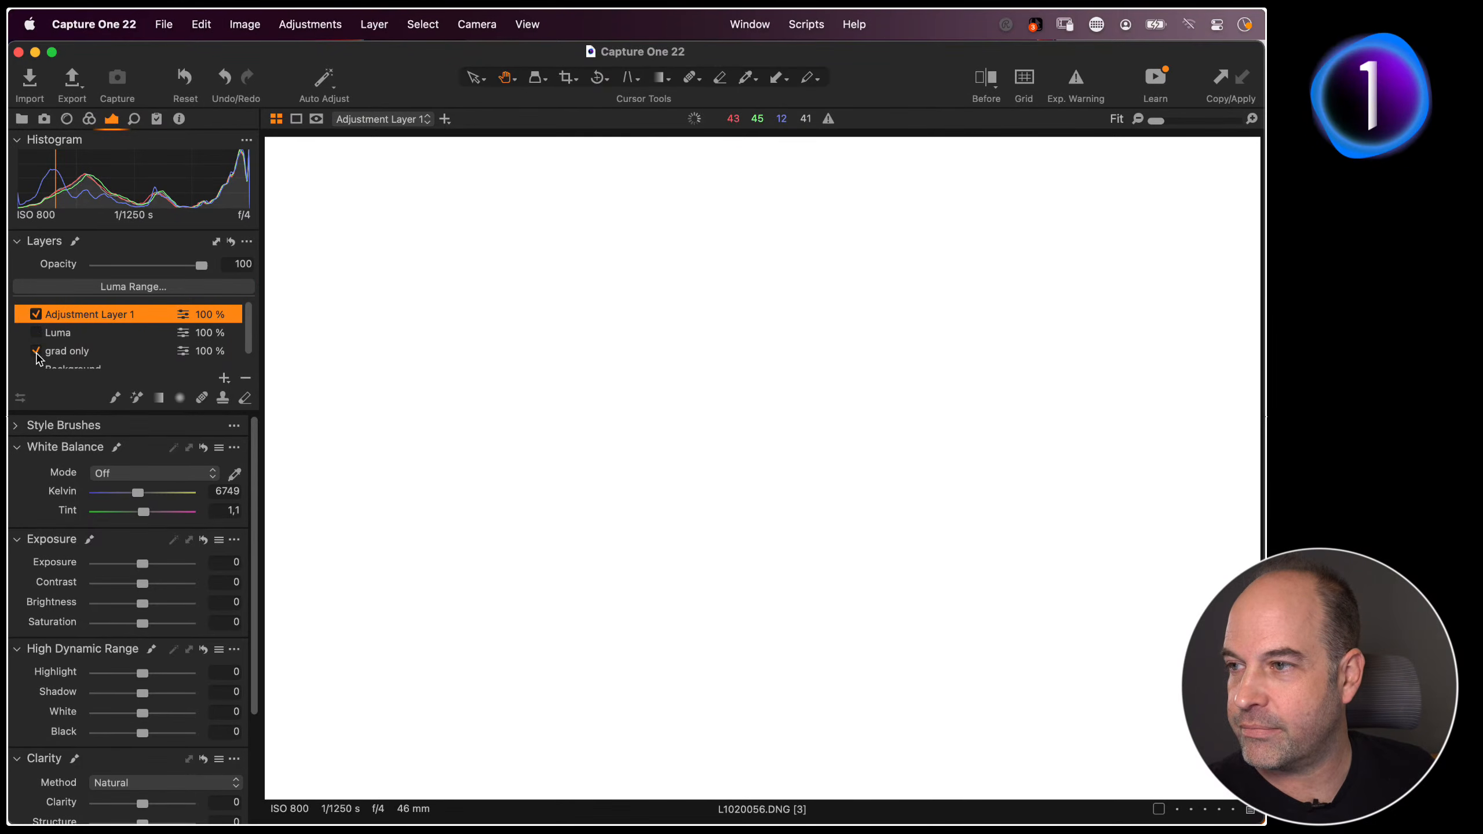
{"action": "left_click", "coordinate": [36, 352]}
{"action": "left_click", "coordinate": [59, 334]}
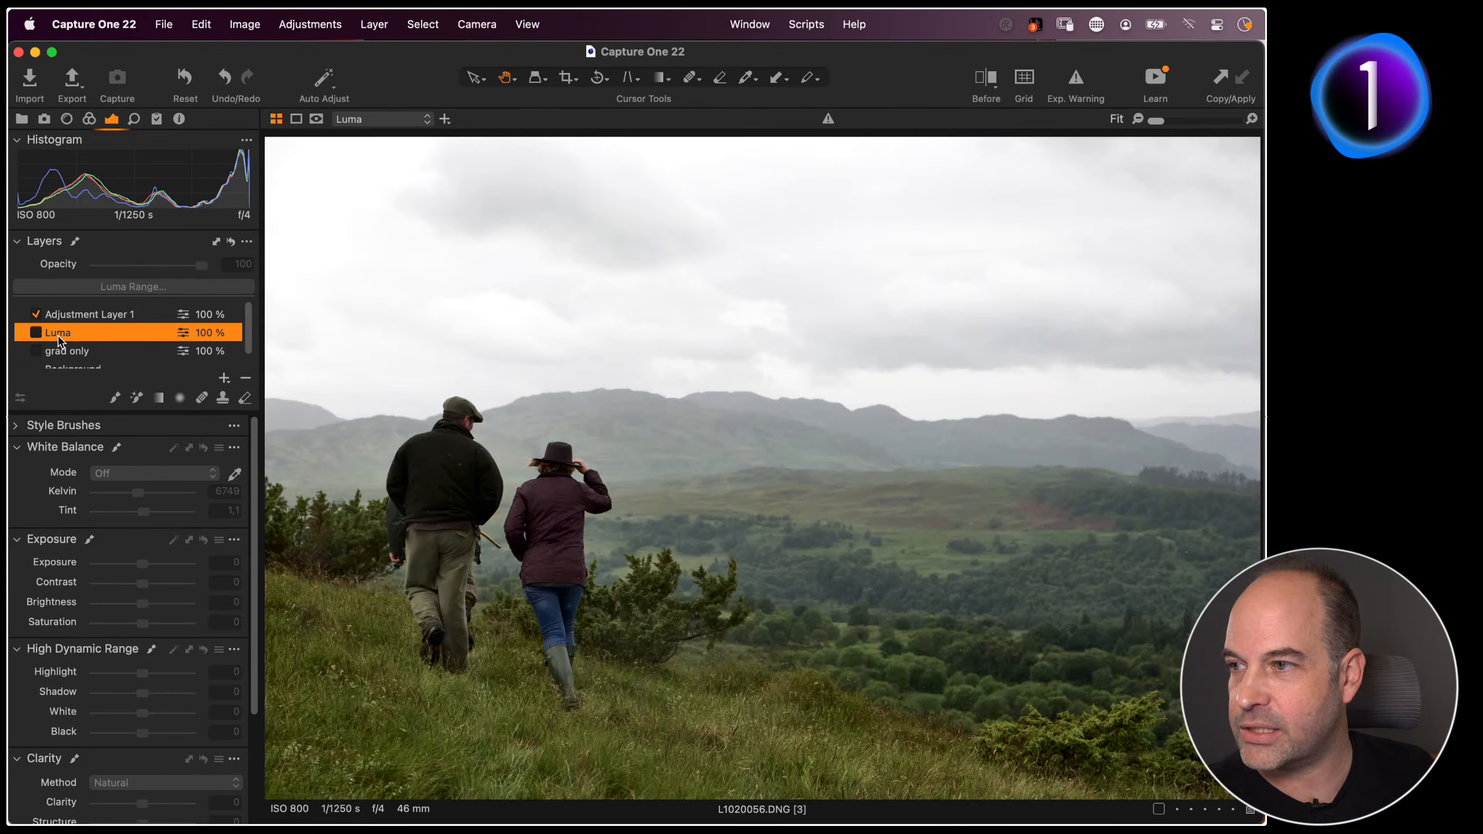
{"action": "left_click", "coordinate": [36, 333]}
{"action": "left_click", "coordinate": [36, 334]}
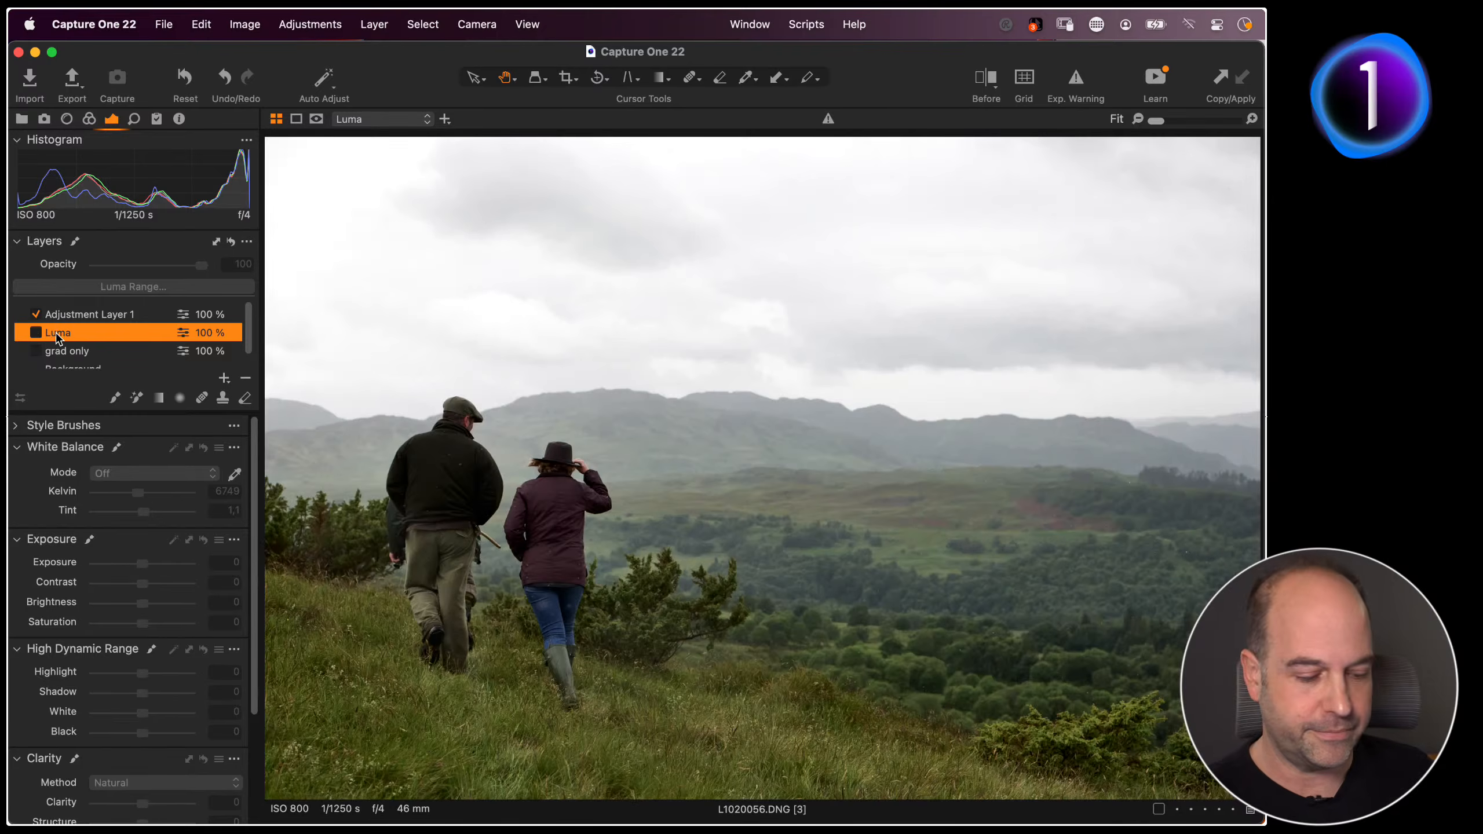
{"action": "left_click", "coordinate": [38, 334]}
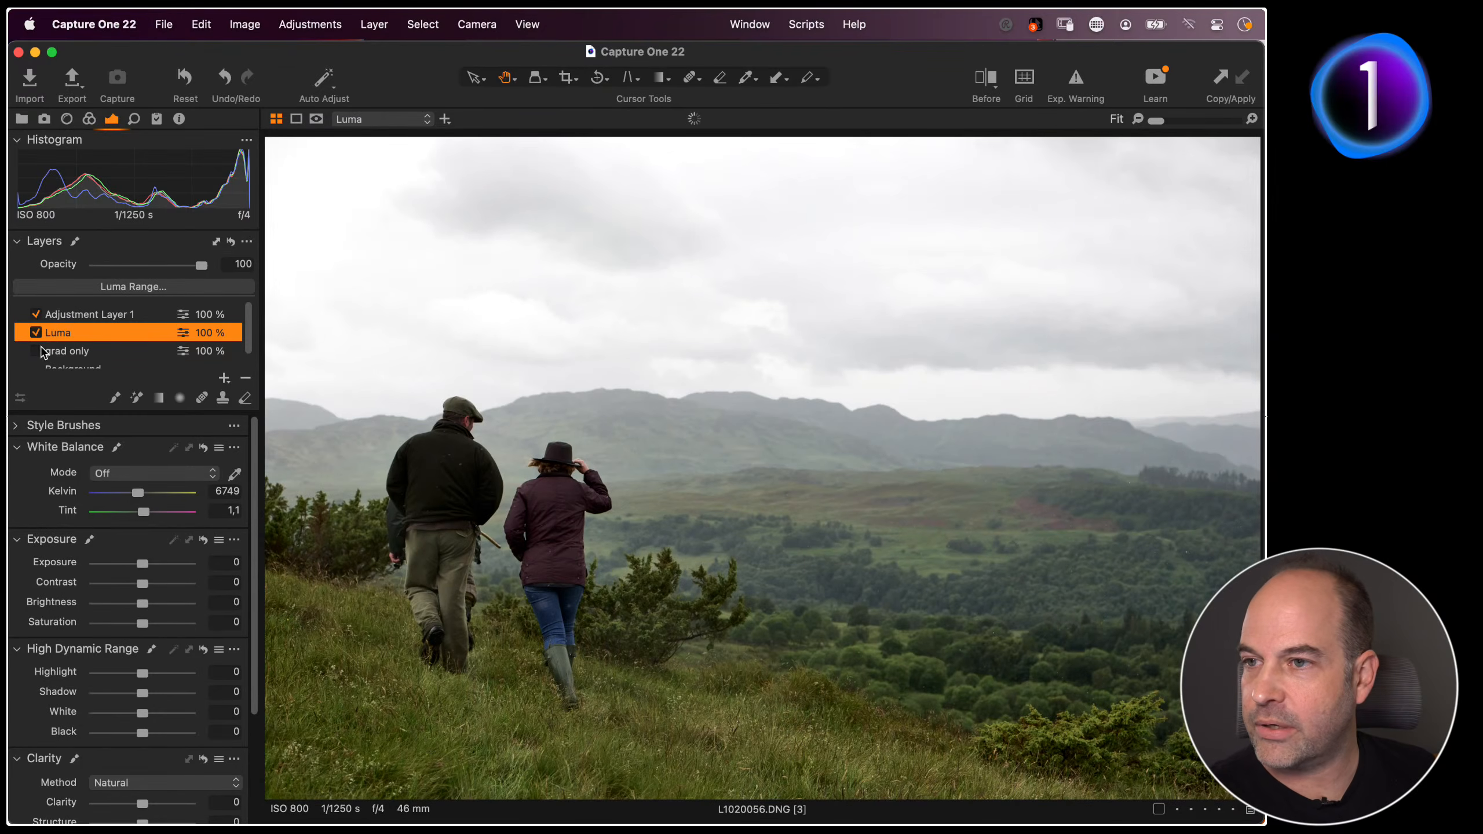
{"action": "left_click", "coordinate": [37, 351]}
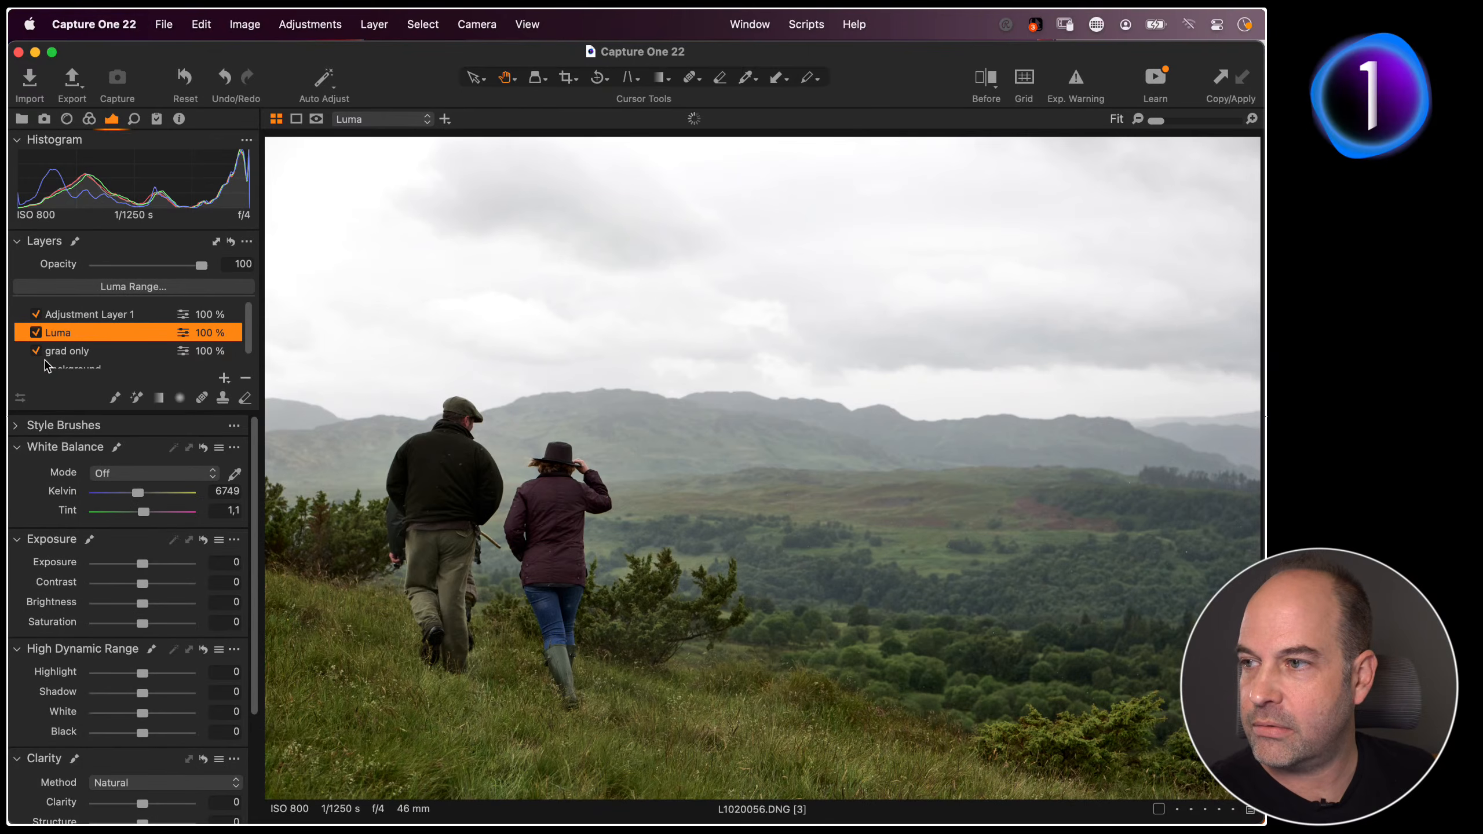
{"action": "left_click", "coordinate": [73, 353]}
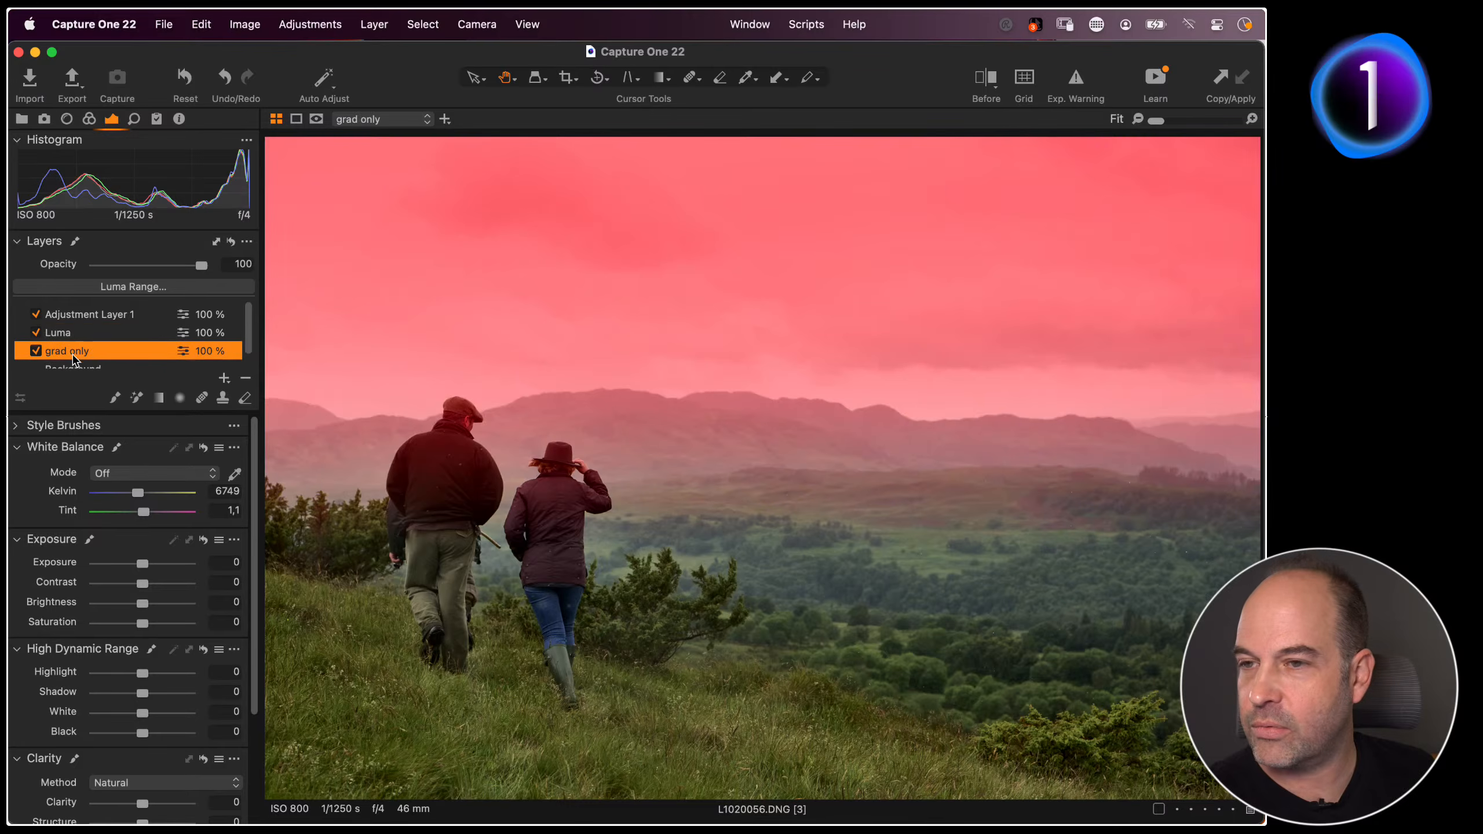
{"action": "left_click", "coordinate": [65, 335]}
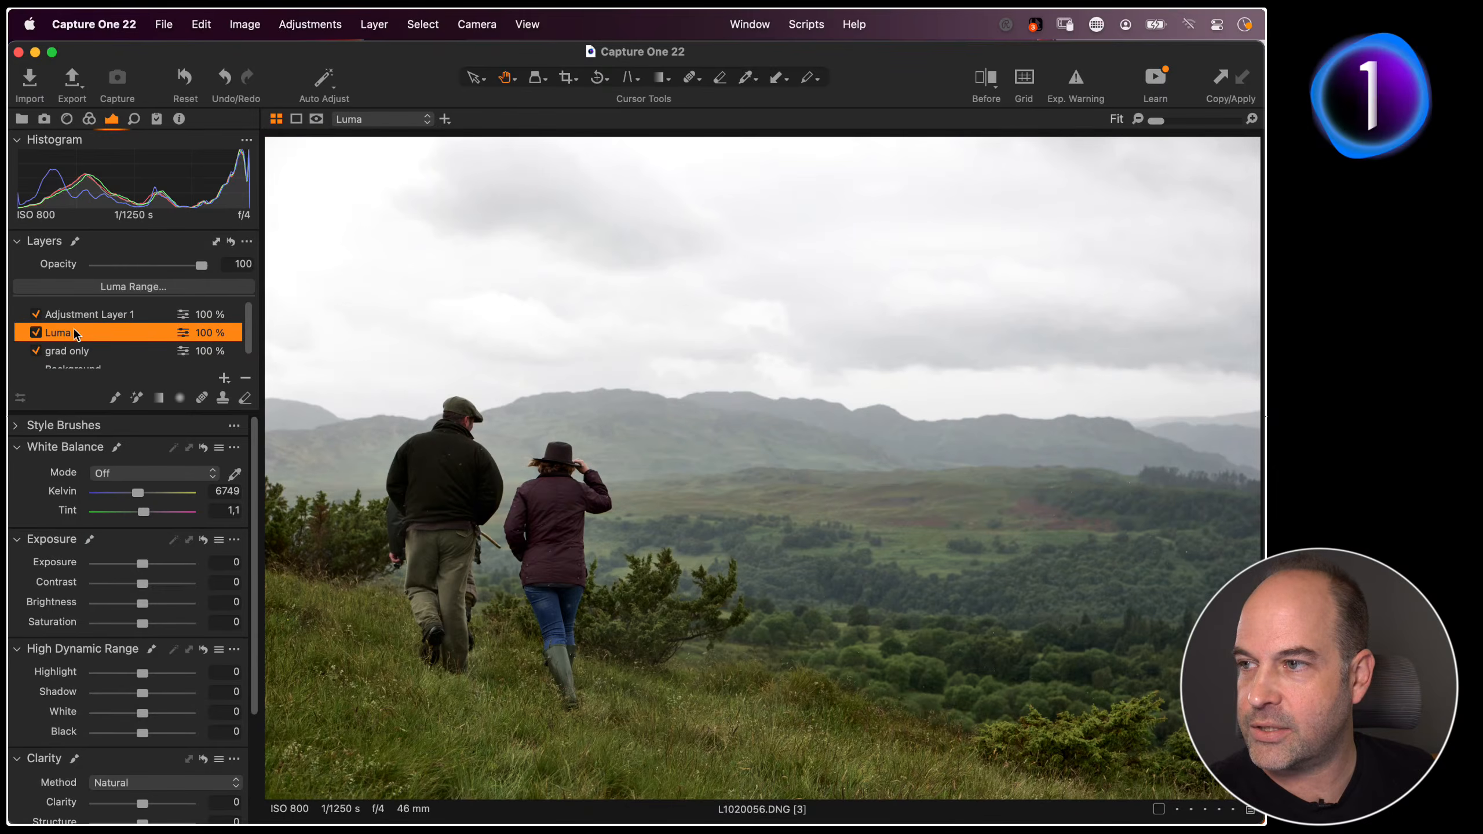
{"action": "left_click", "coordinate": [84, 316]}
Delete the empty Luma layer and rename the filled adjustment layer as Luma
{"action": "left_click", "coordinate": [80, 334]}
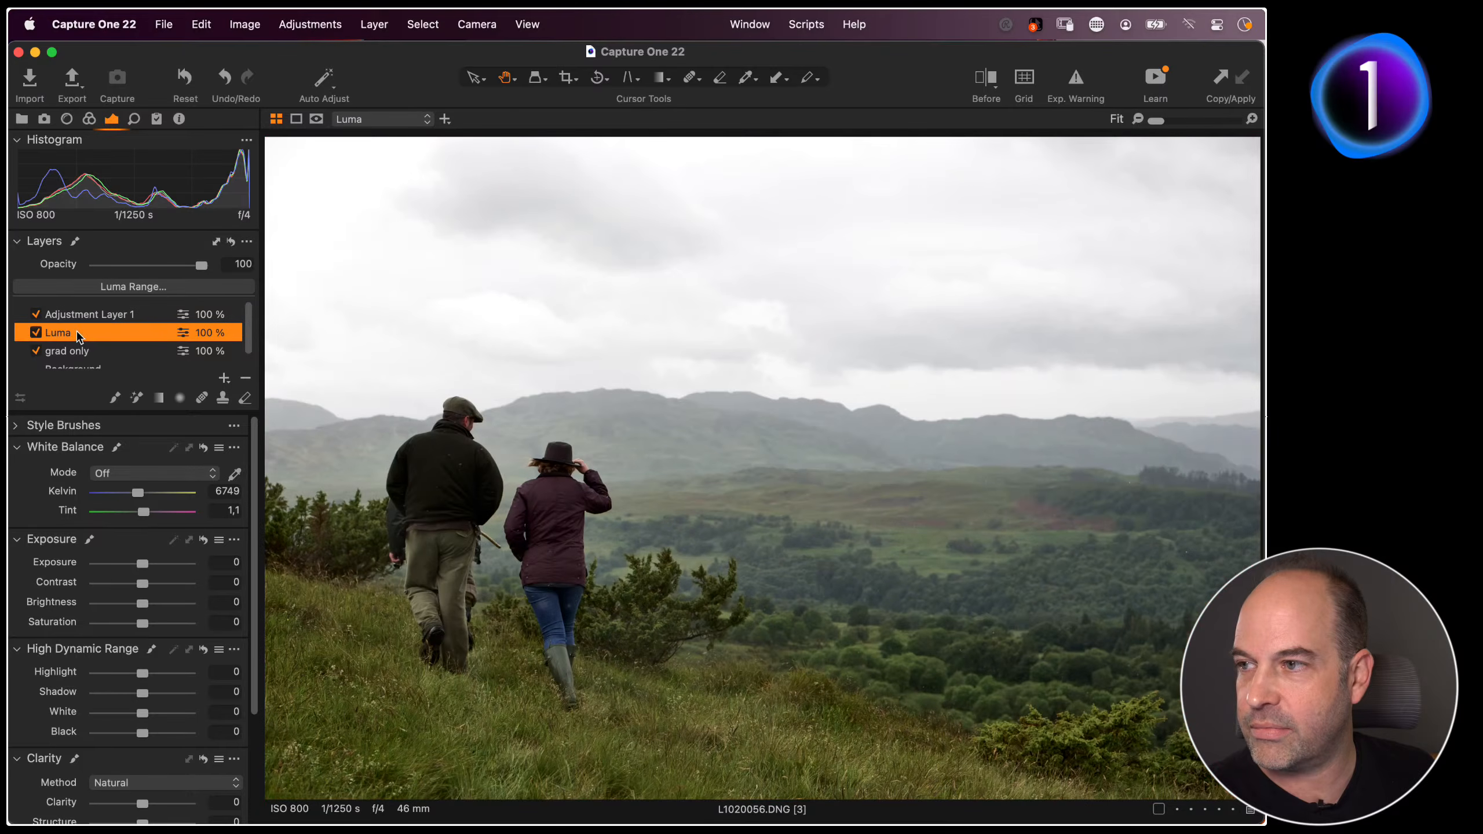
{"action": "left_click", "coordinate": [245, 377]}
{"action": "double_click", "coordinate": [115, 315]}
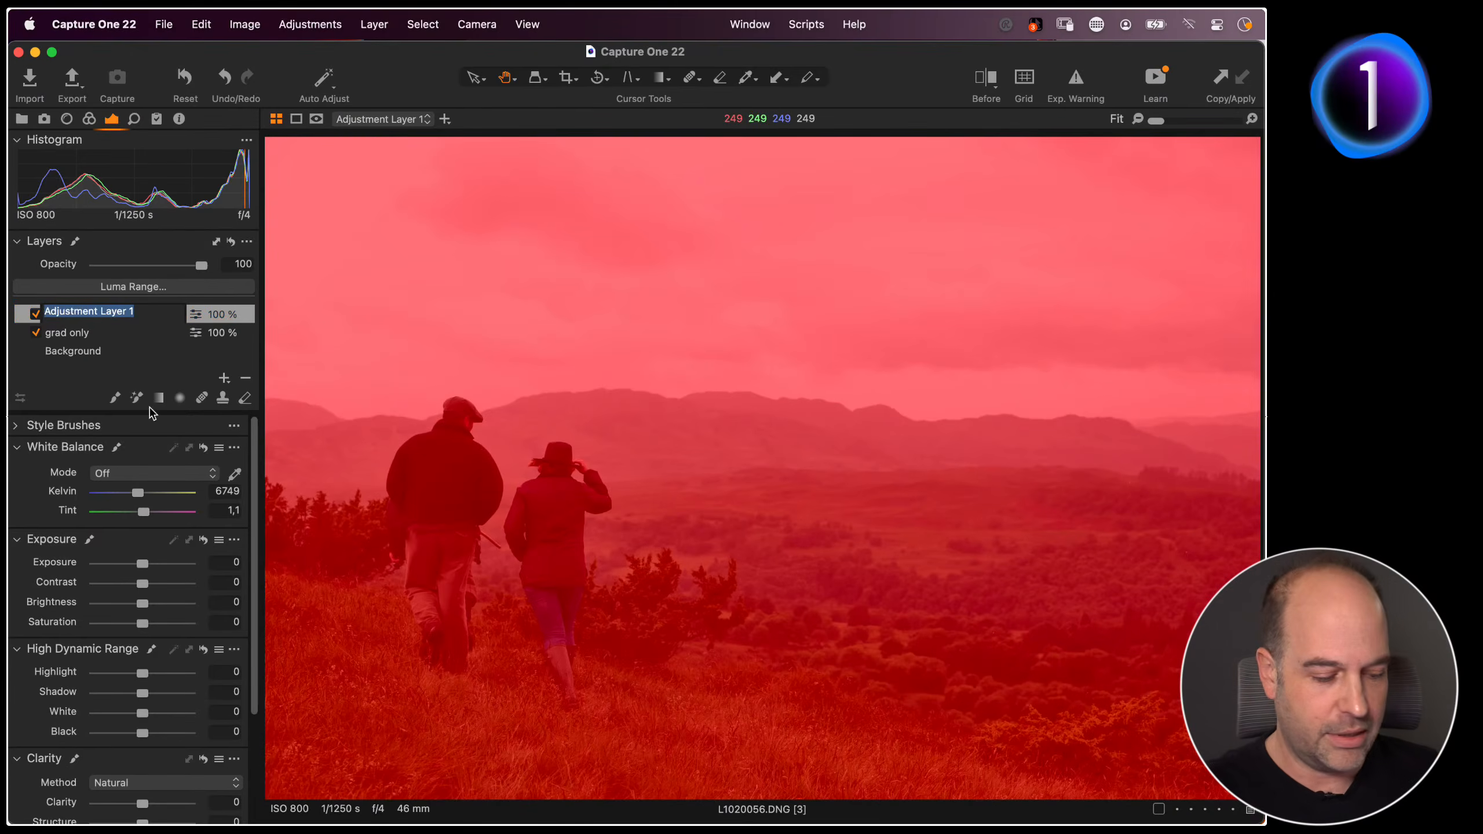
{"action": "type", "text": "Luma"}
{"action": "key", "text": "Return"}
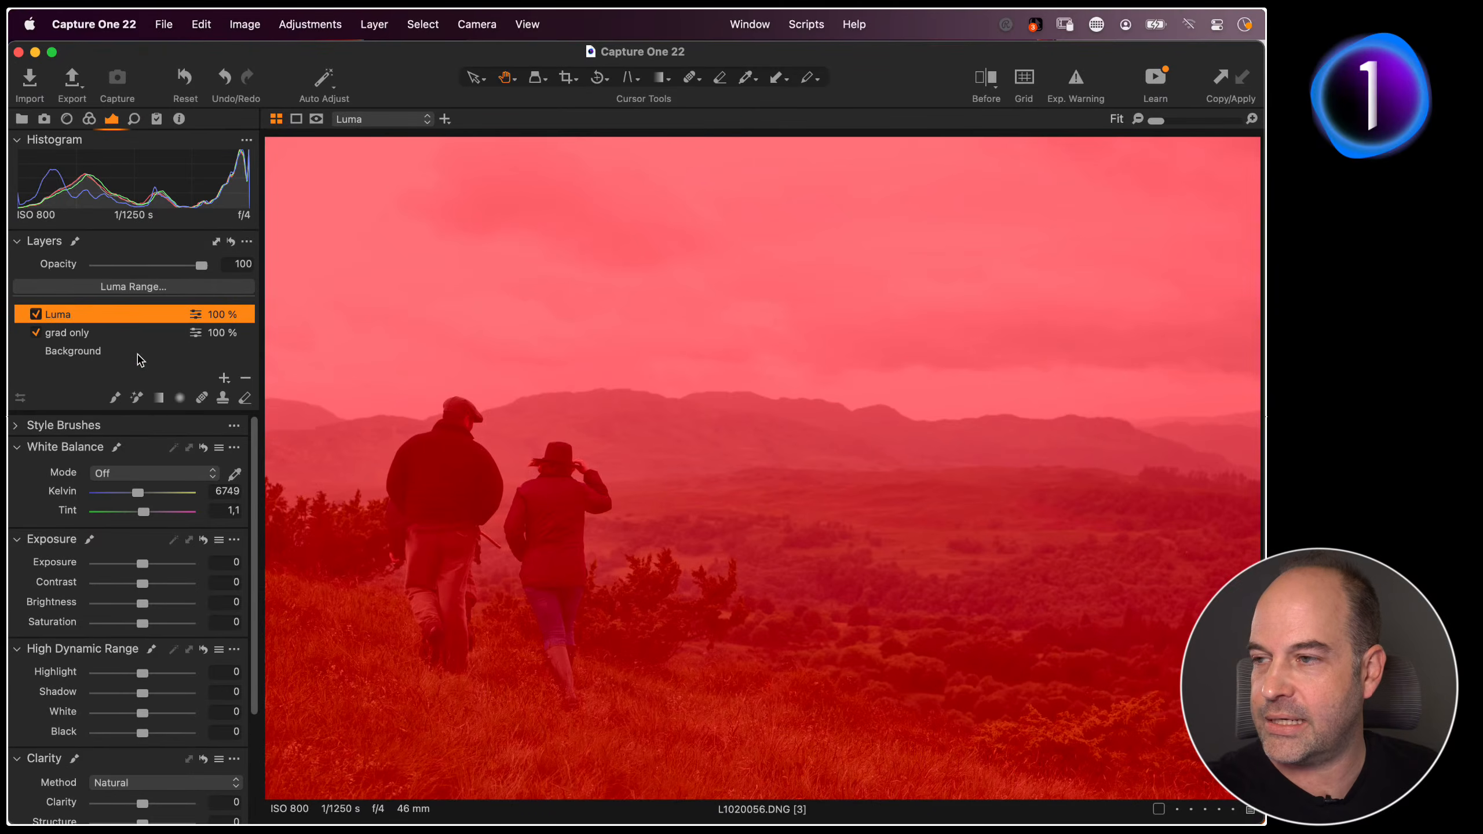
Reselect the filled Luma layer and display its mask in grayscale
{"action": "left_click", "coordinate": [94, 333]}
{"action": "left_click", "coordinate": [78, 321]}
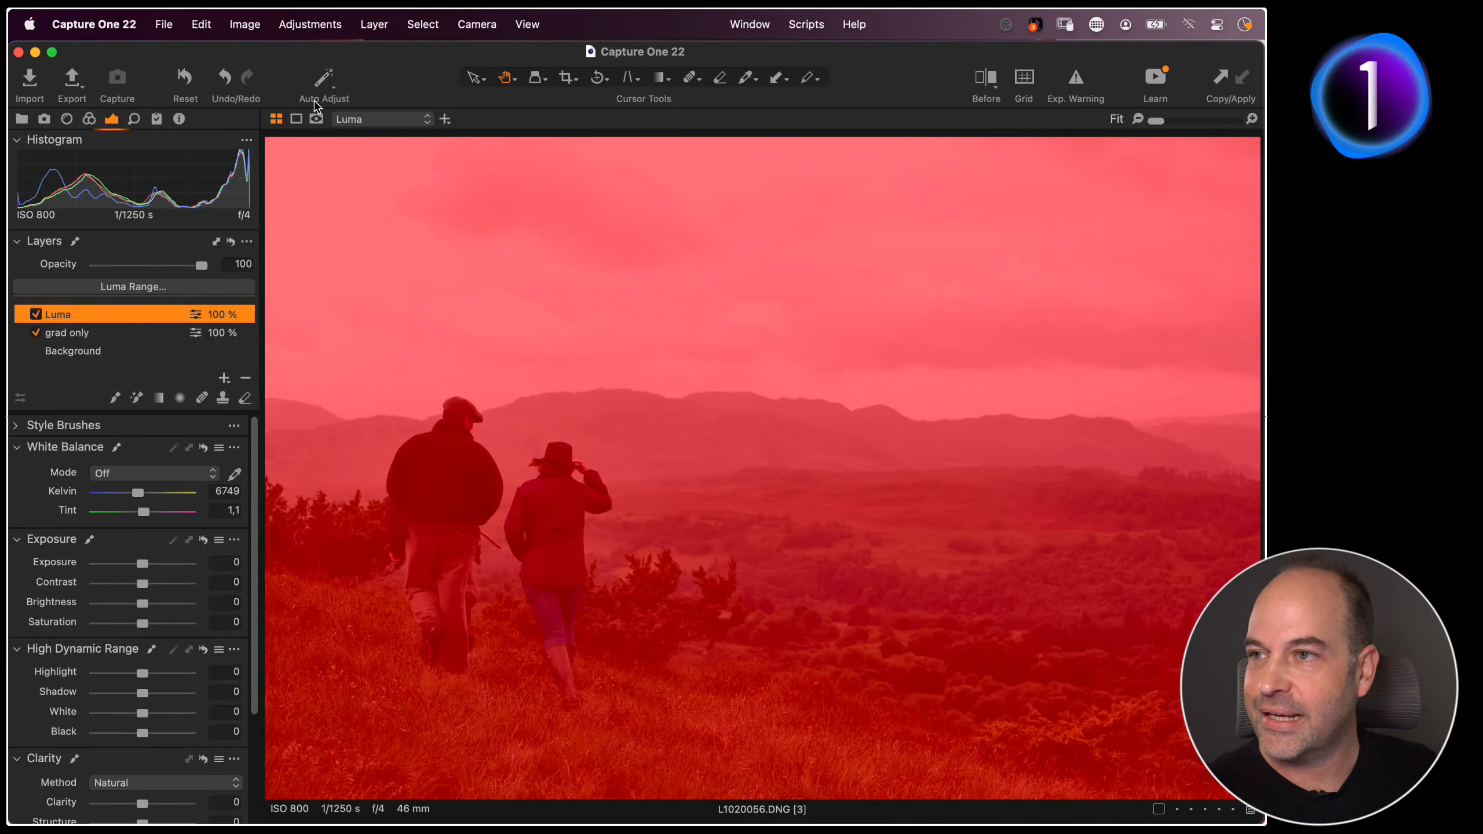
{"action": "left_click", "coordinate": [316, 119]}
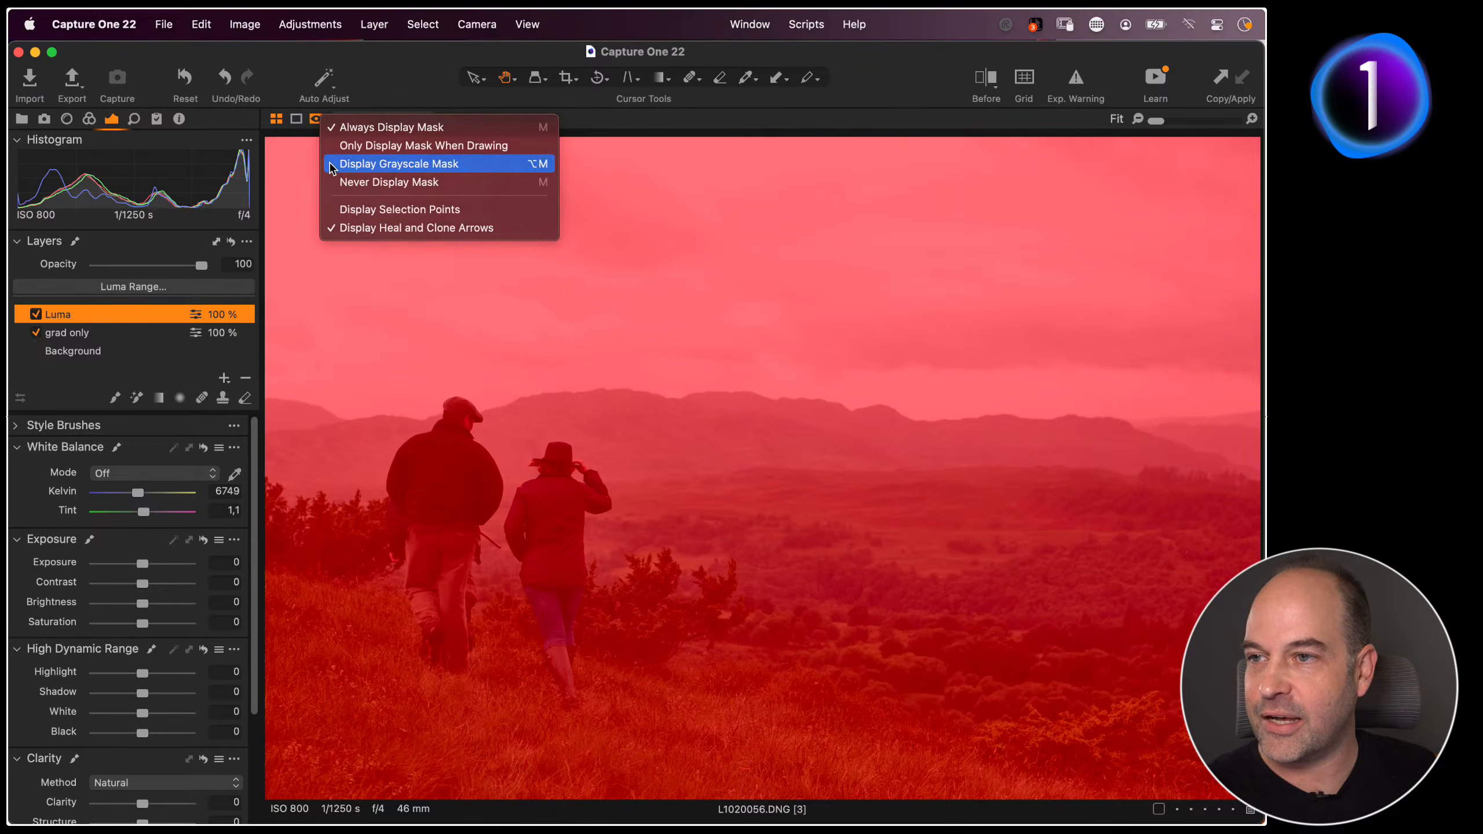
{"action": "left_click", "coordinate": [332, 166]}
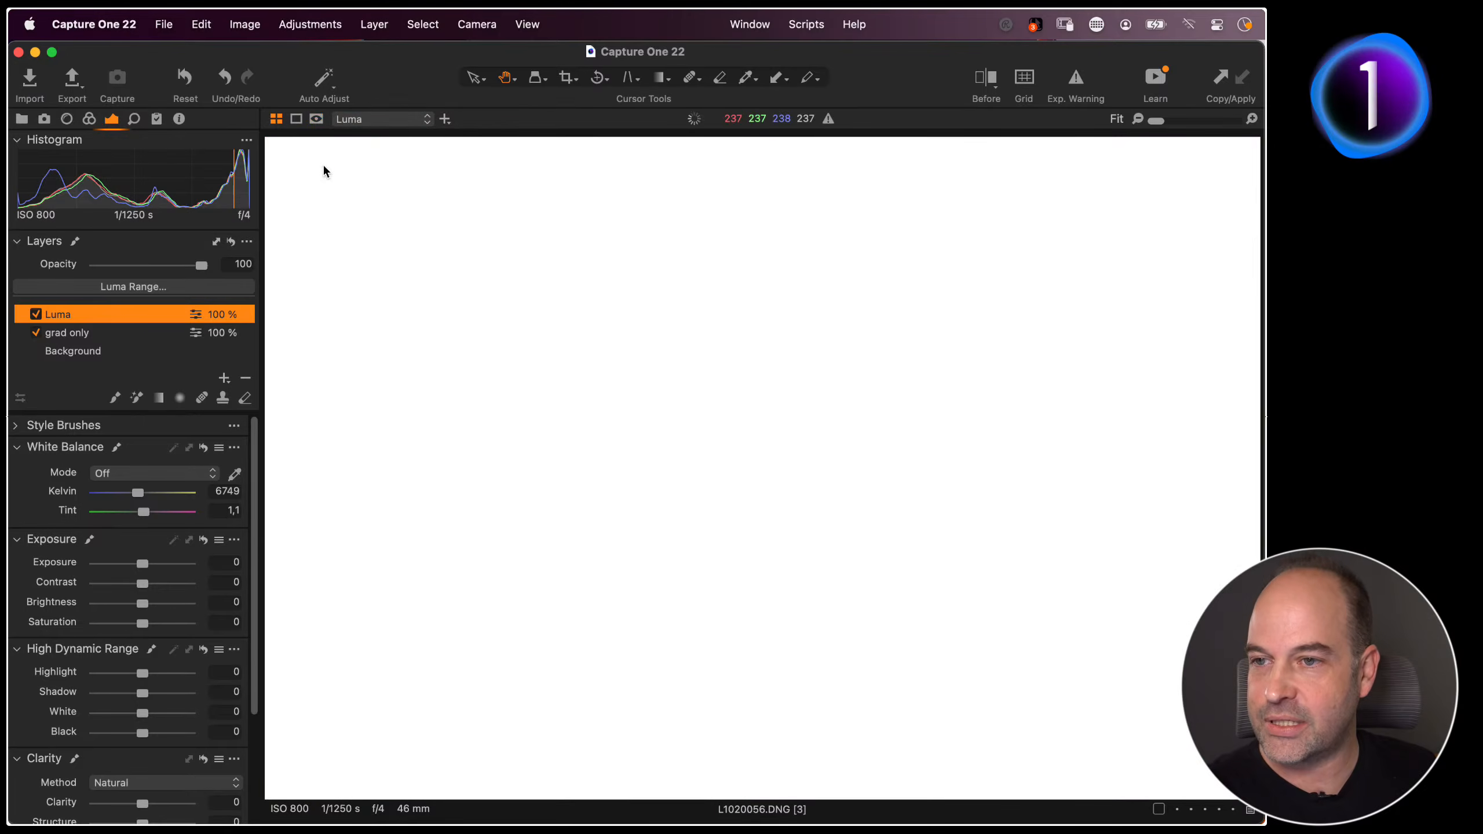
{"action": "left_click", "coordinate": [131, 287]}
{"action": "left_click_drag", "start_coordinate": [612, 560], "coordinate": [605, 514]}
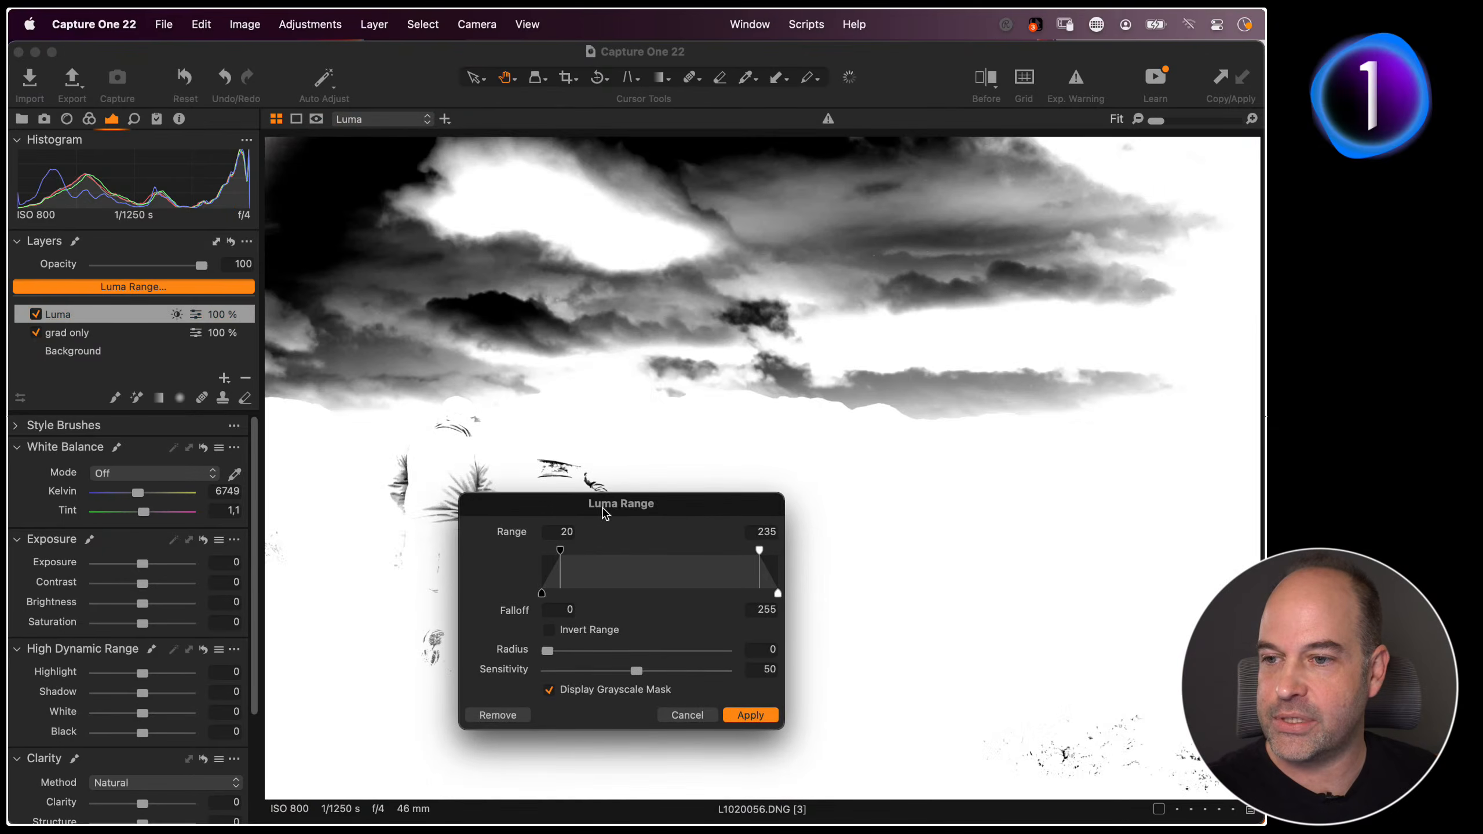
{"action": "left_click", "coordinate": [687, 715]}
Switch off the grad only layer and apply a luma range of 195 to 255 with falloff 176 to 255 to the Luma layer
{"action": "left_click", "coordinate": [35, 333]}
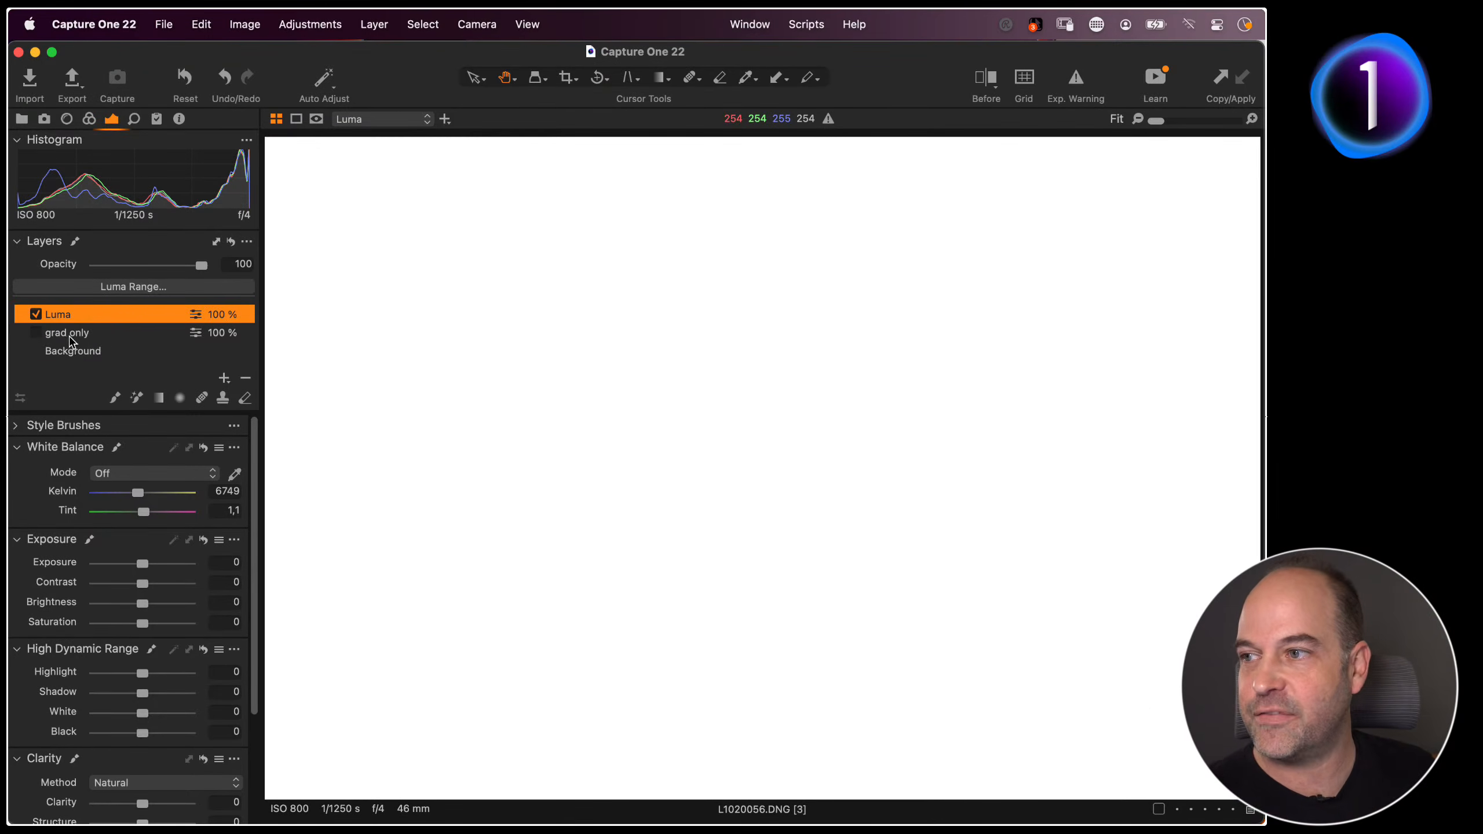
{"action": "left_click", "coordinate": [125, 288]}
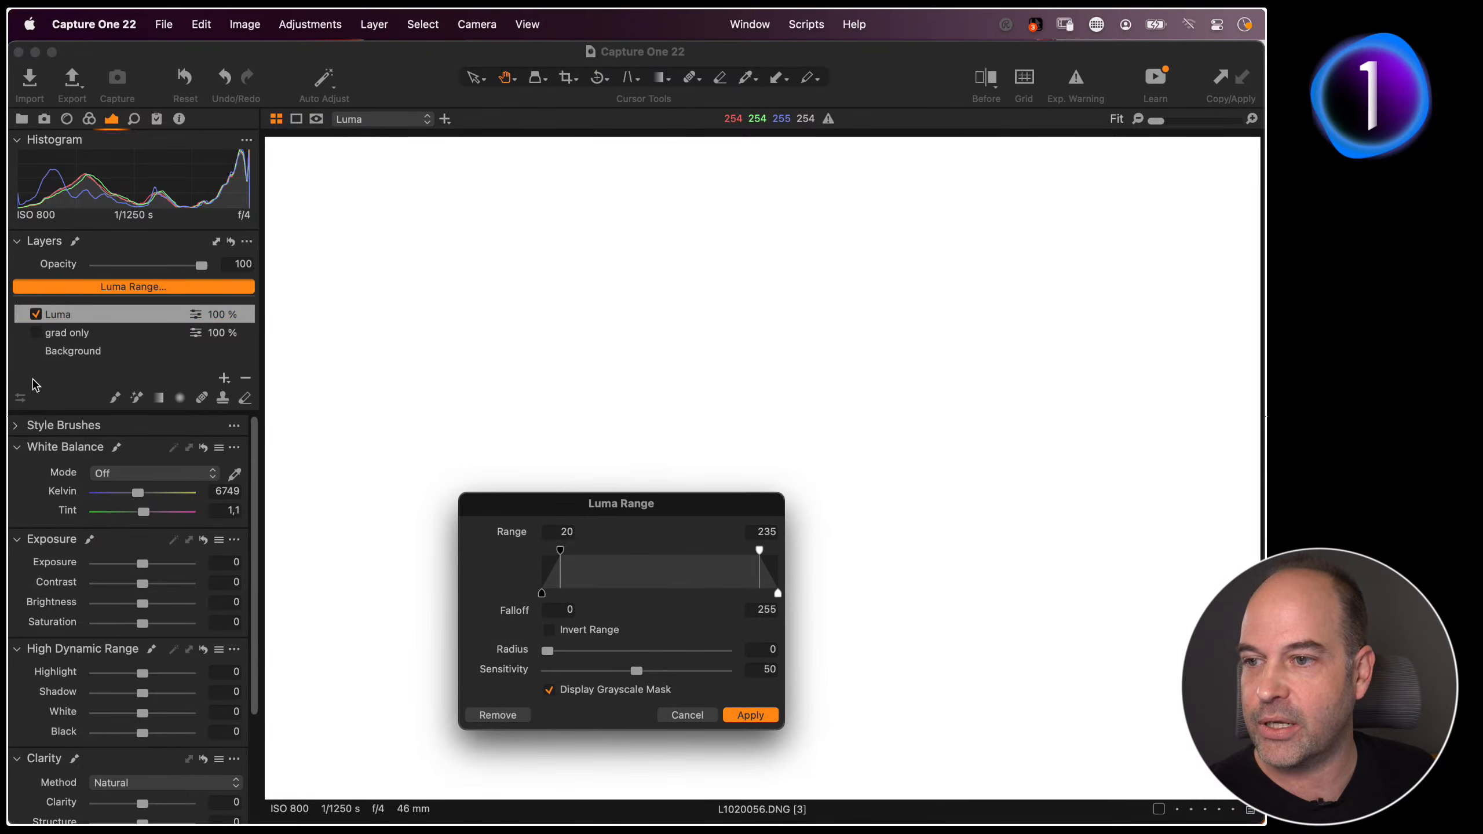
{"action": "left_click_drag", "start_coordinate": [640, 499], "coordinate": [636, 433]}
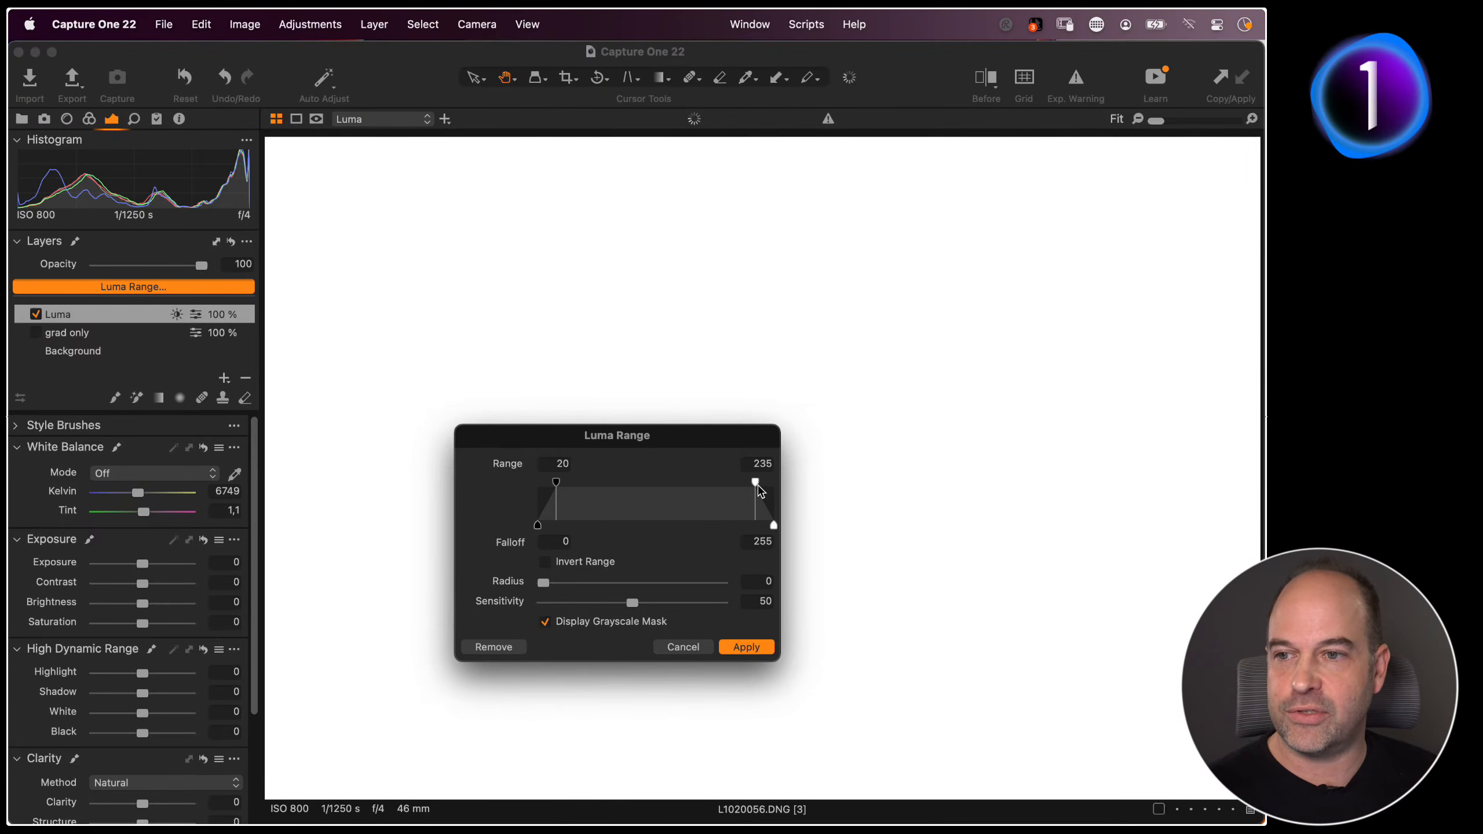
{"action": "left_click_drag", "start_coordinate": [756, 484], "coordinate": [774, 482]}
{"action": "left_click_drag", "start_coordinate": [561, 485], "coordinate": [754, 577]}
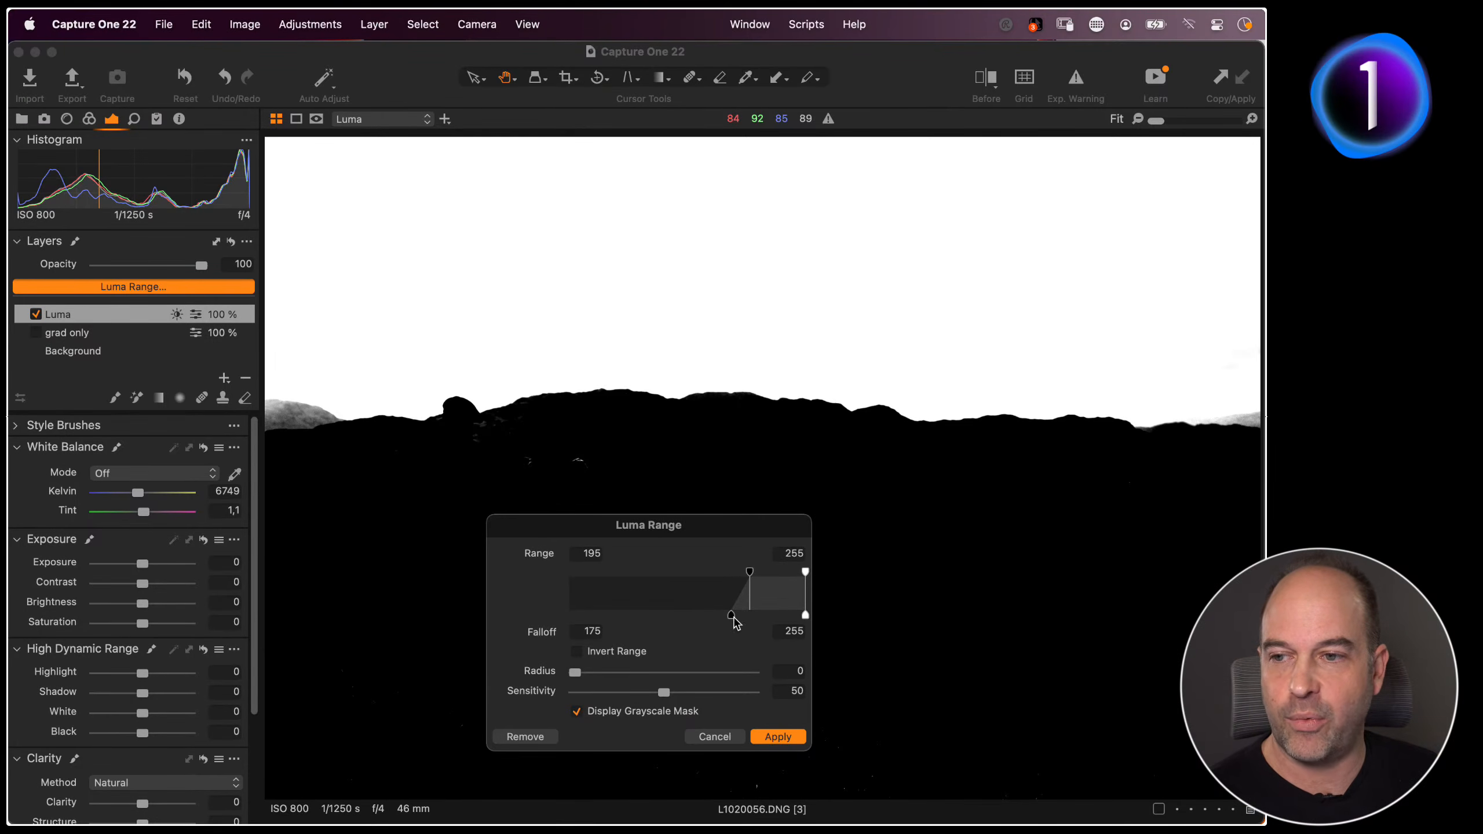
{"action": "mouse_move", "coordinate": [735, 621]}
{"action": "left_mouse_down"}
{"action": "mouse_move", "coordinate": [698, 623]}
{"action": "mouse_move", "coordinate": [731, 620]}
{"action": "left_mouse_up"}
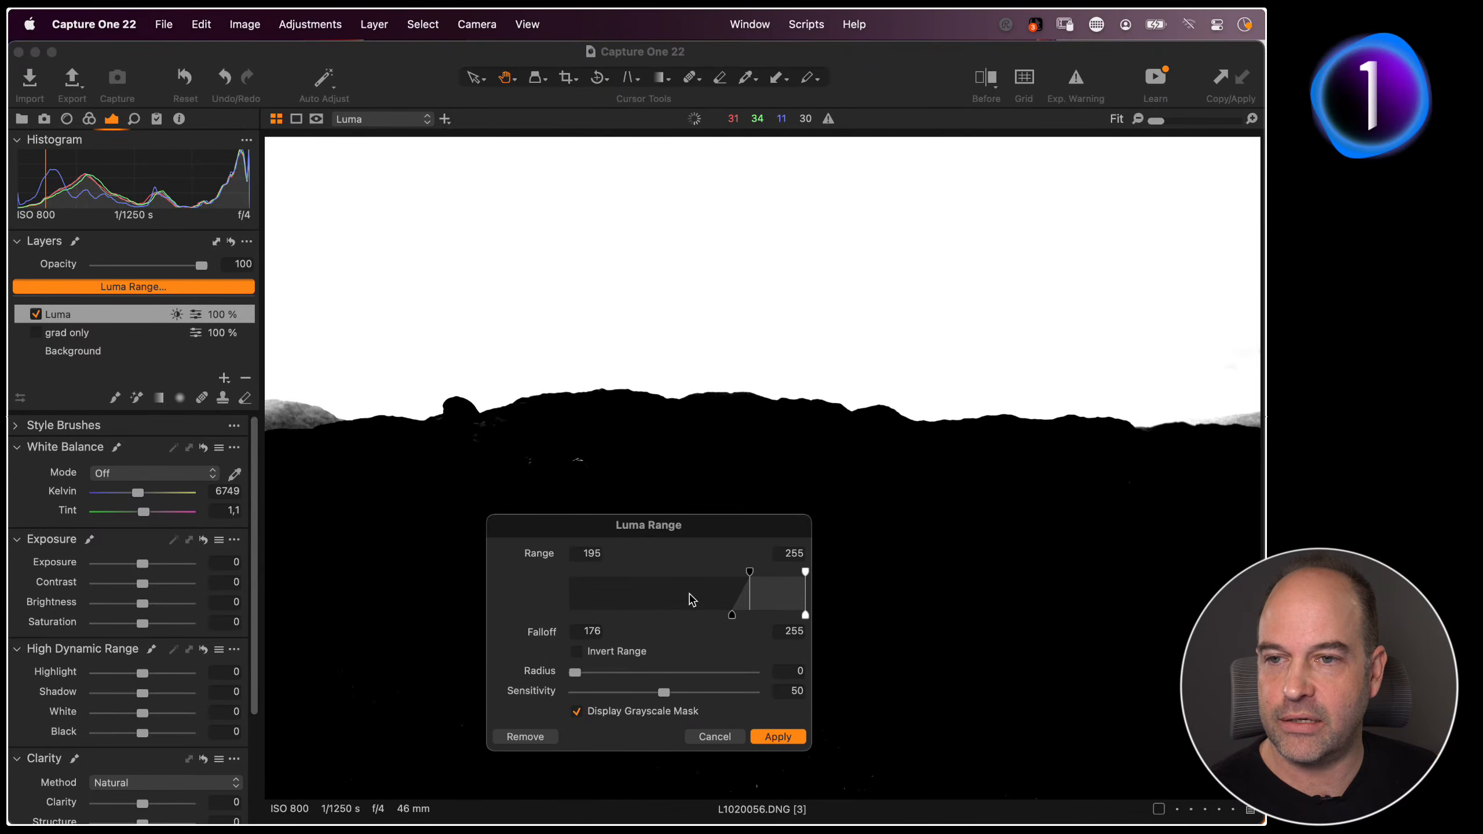
{"action": "left_click", "coordinate": [783, 737]}
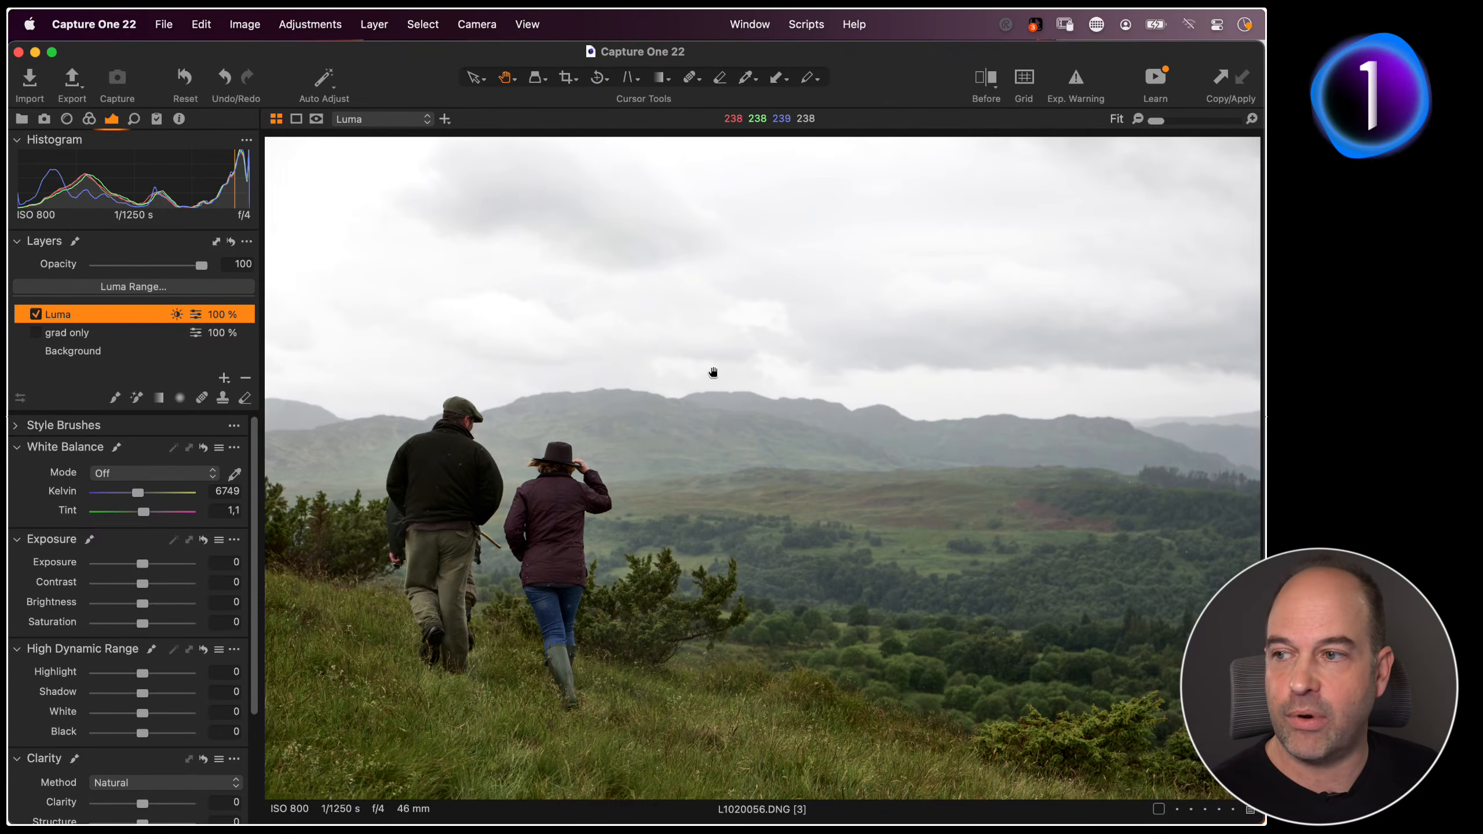
With only the grad only layer switched on, set its Exposure to -1.17, Contrast to 11, Clarity to 22 and Highlight to -23
{"action": "left_click", "coordinate": [107, 334]}
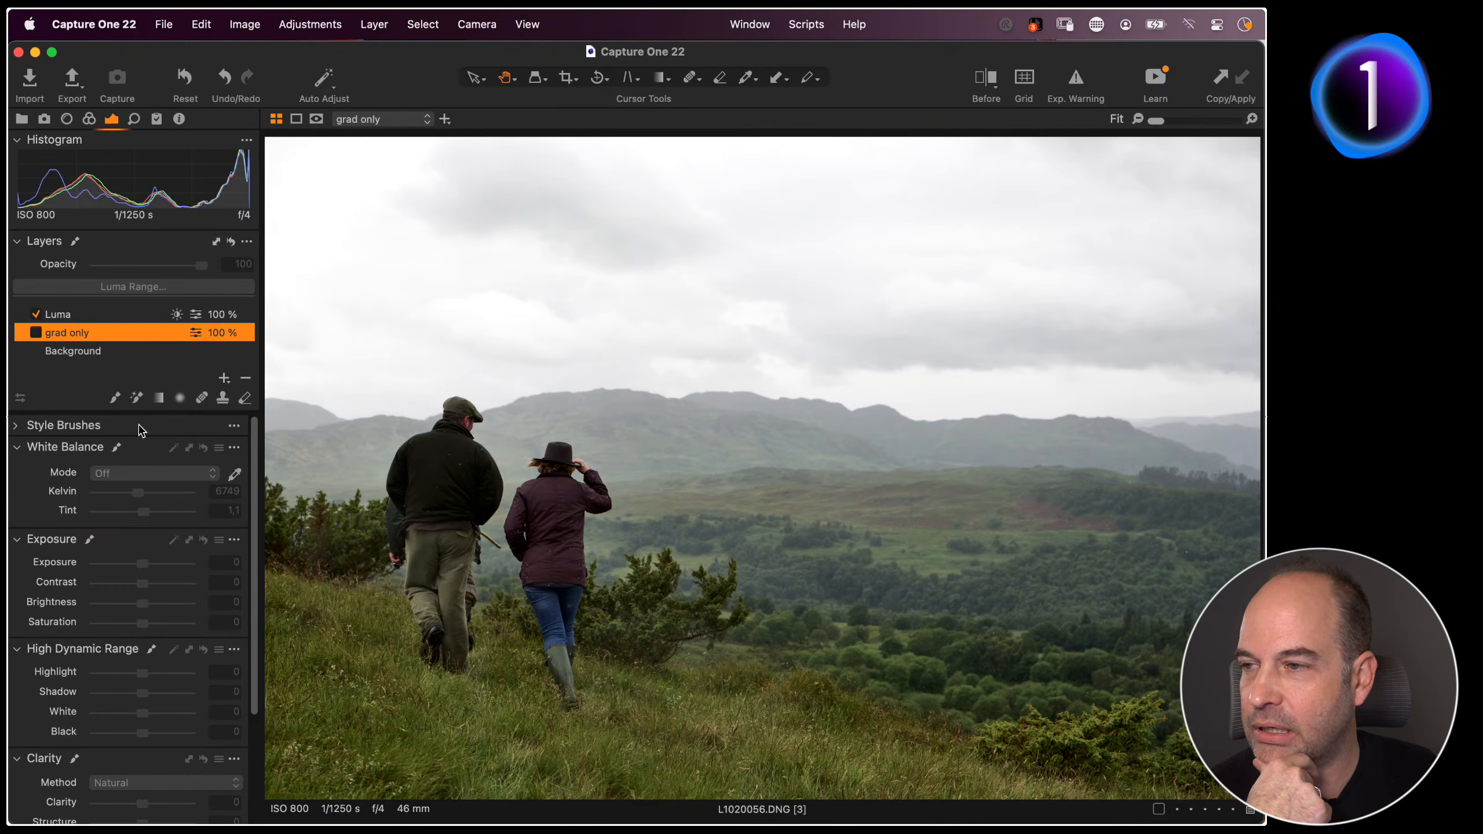
{"action": "left_click", "coordinate": [35, 332]}
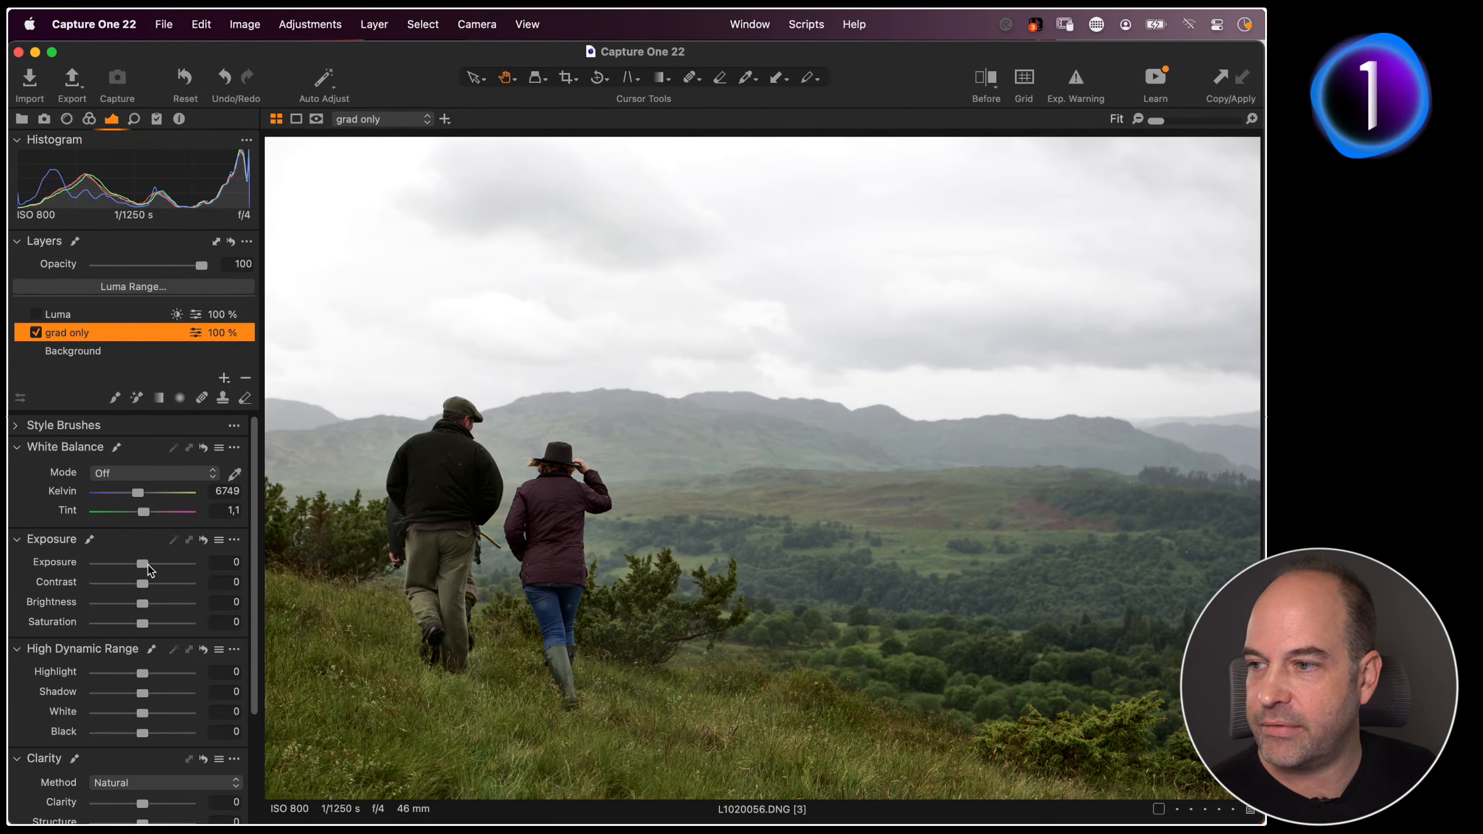
{"action": "mouse_move", "coordinate": [148, 567]}
{"action": "left_mouse_down"}
{"action": "mouse_move", "coordinate": [128, 567]}
{"action": "mouse_move", "coordinate": [152, 584]}
{"action": "left_mouse_up"}
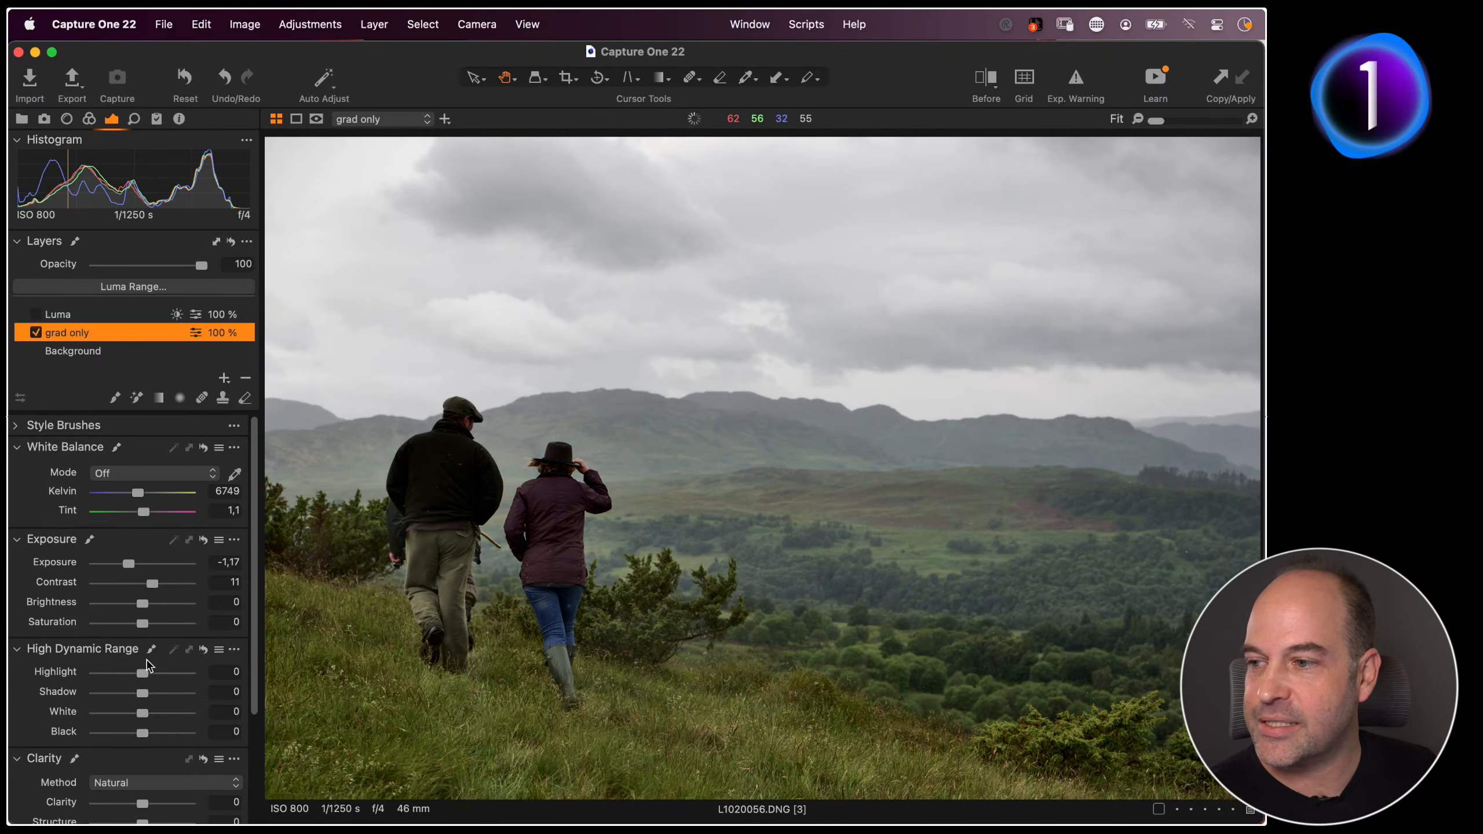
{"action": "left_click_drag", "start_coordinate": [142, 803], "coordinate": [152, 803]}
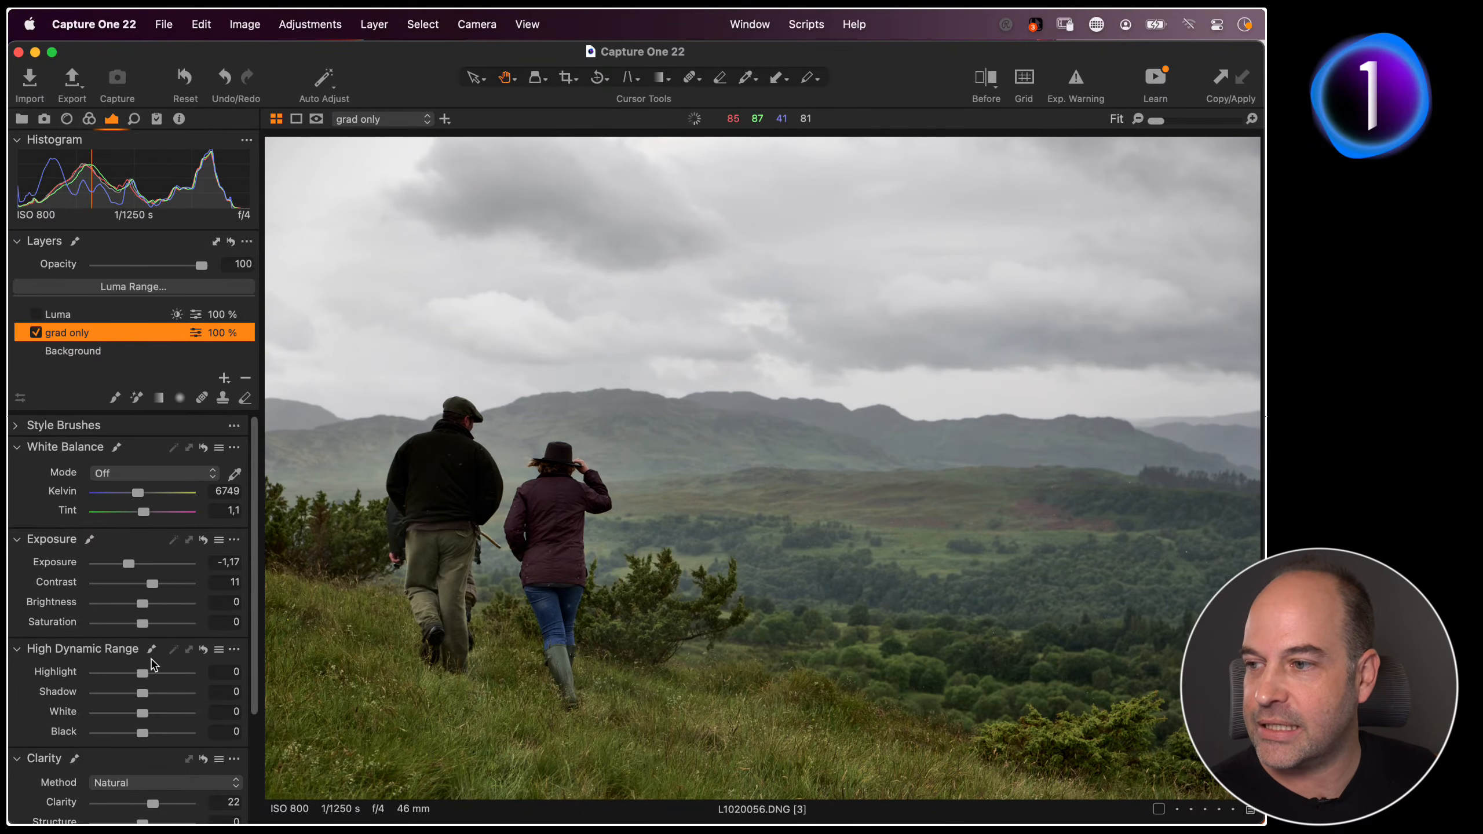
{"action": "left_click_drag", "start_coordinate": [142, 673], "coordinate": [125, 673]}
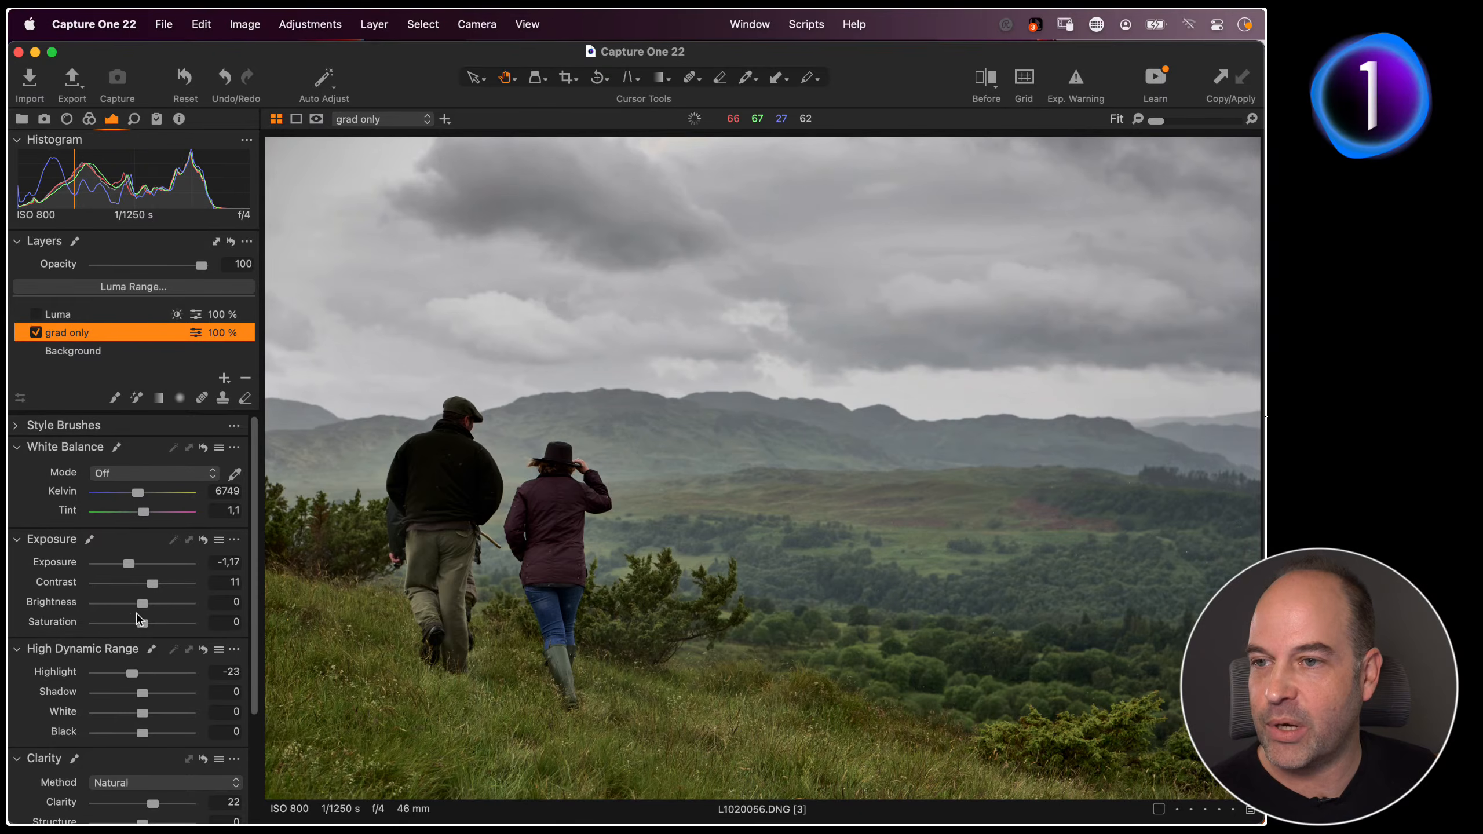
With only the Luma layer switched on, set its Exposure to -0.72, Brightness to -8, Clarity to 26 and Highlight to -23
{"action": "left_click", "coordinate": [35, 333]}
{"action": "left_click", "coordinate": [42, 316]}
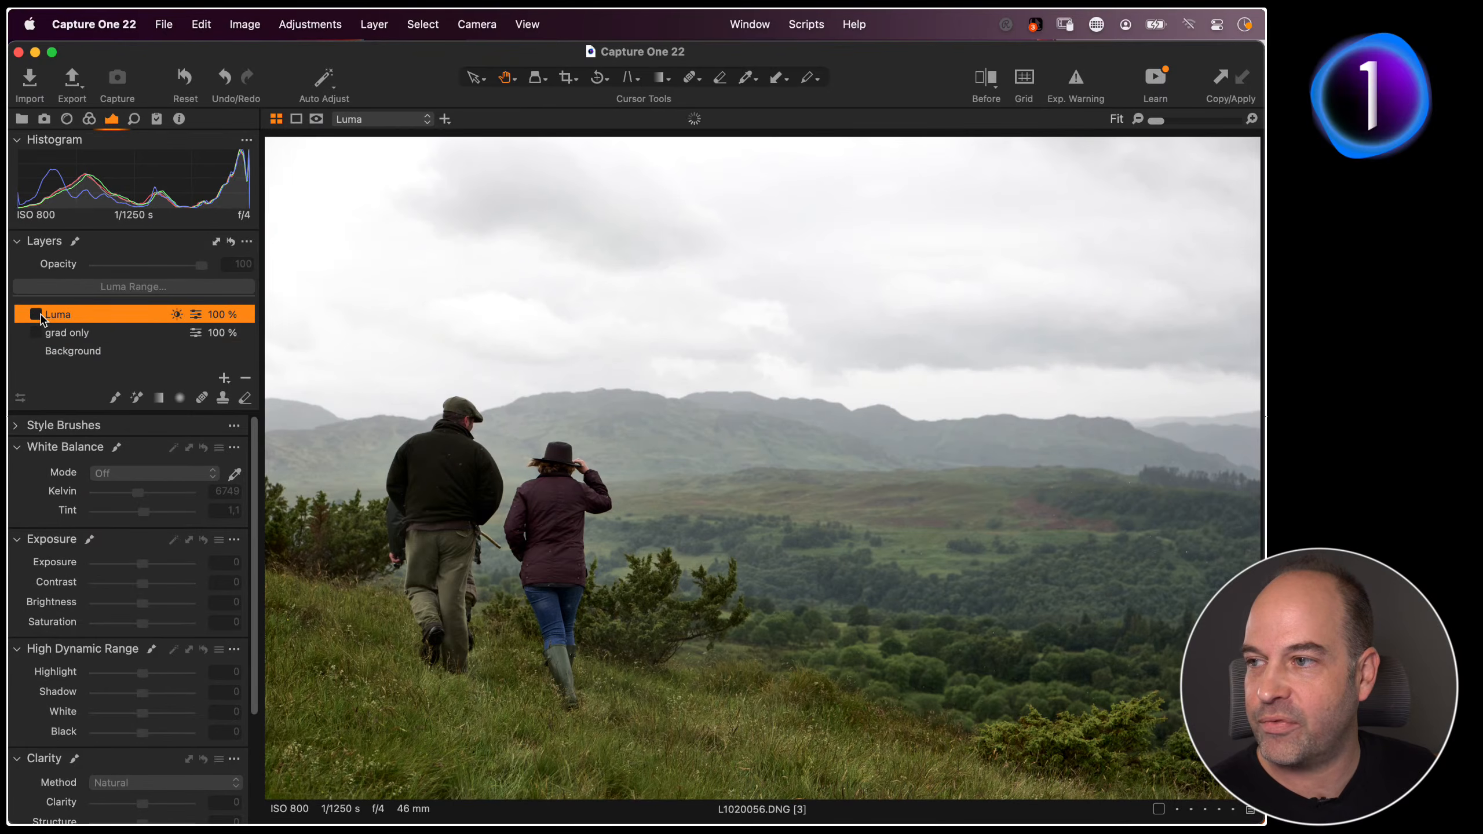
{"action": "left_click", "coordinate": [36, 315]}
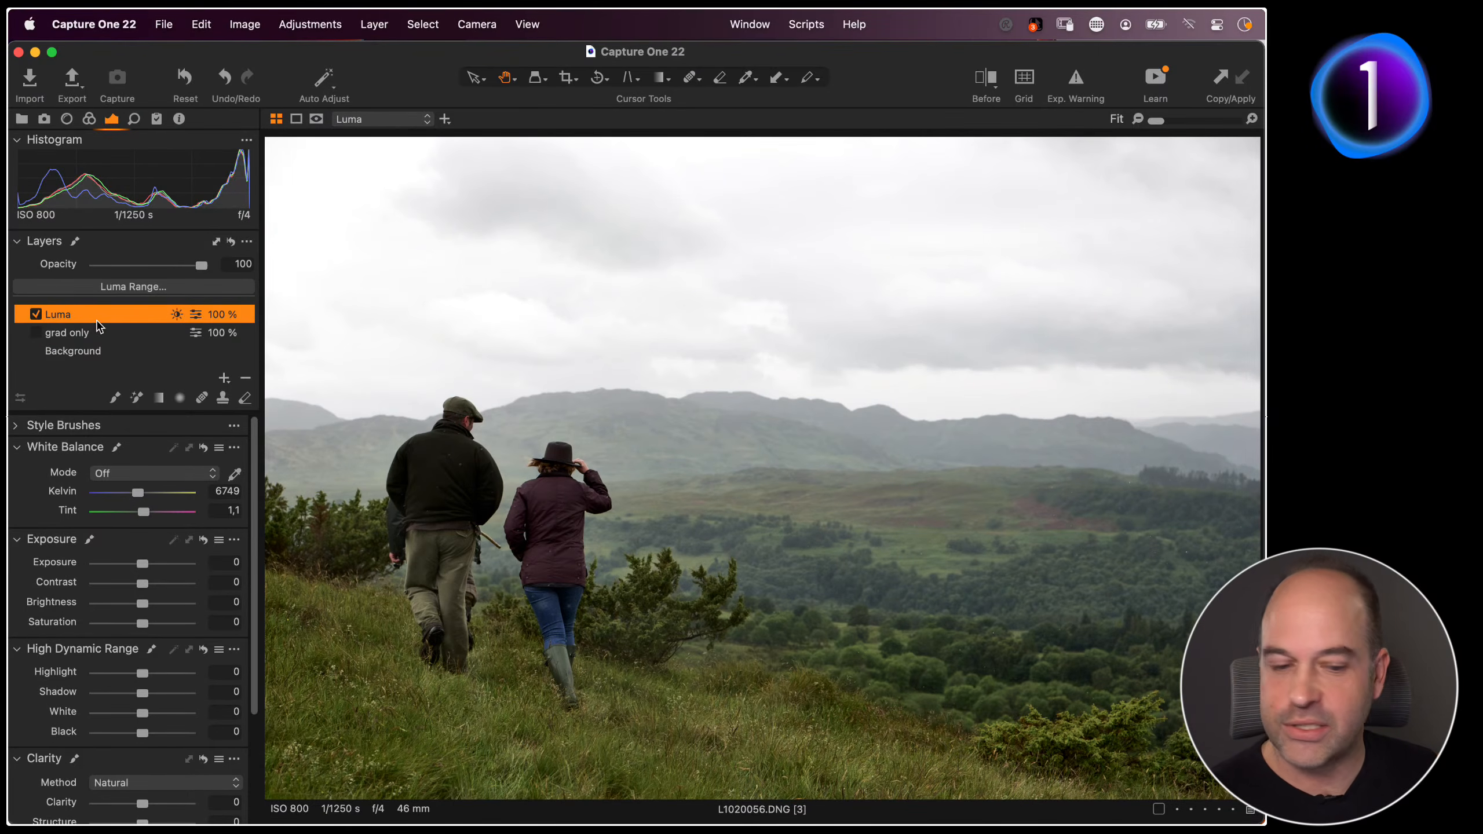
{"action": "key", "text": "m"}
{"action": "key", "text": "m"}
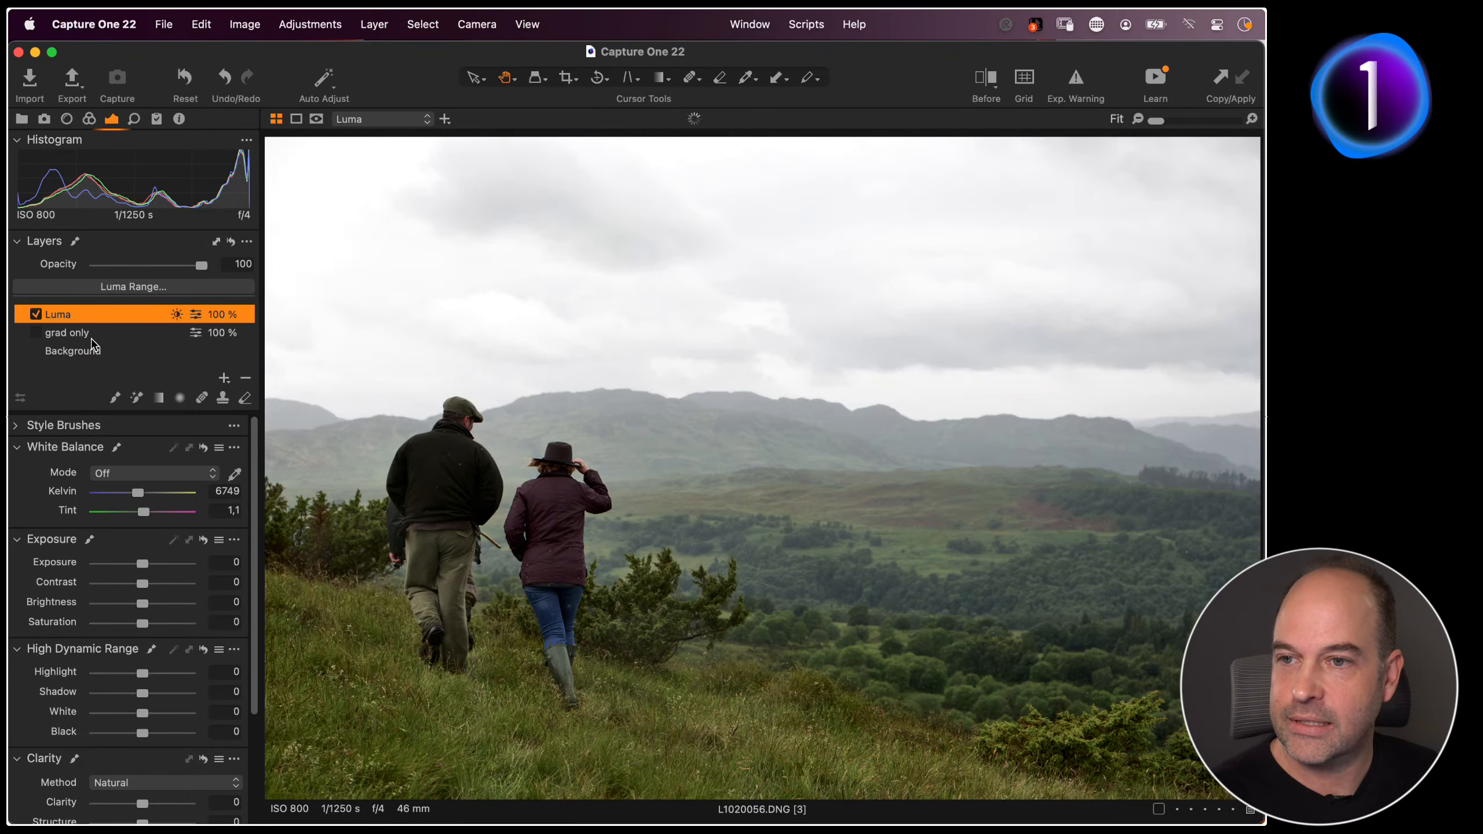
{"action": "left_click_drag", "start_coordinate": [142, 563], "coordinate": [133, 604]}
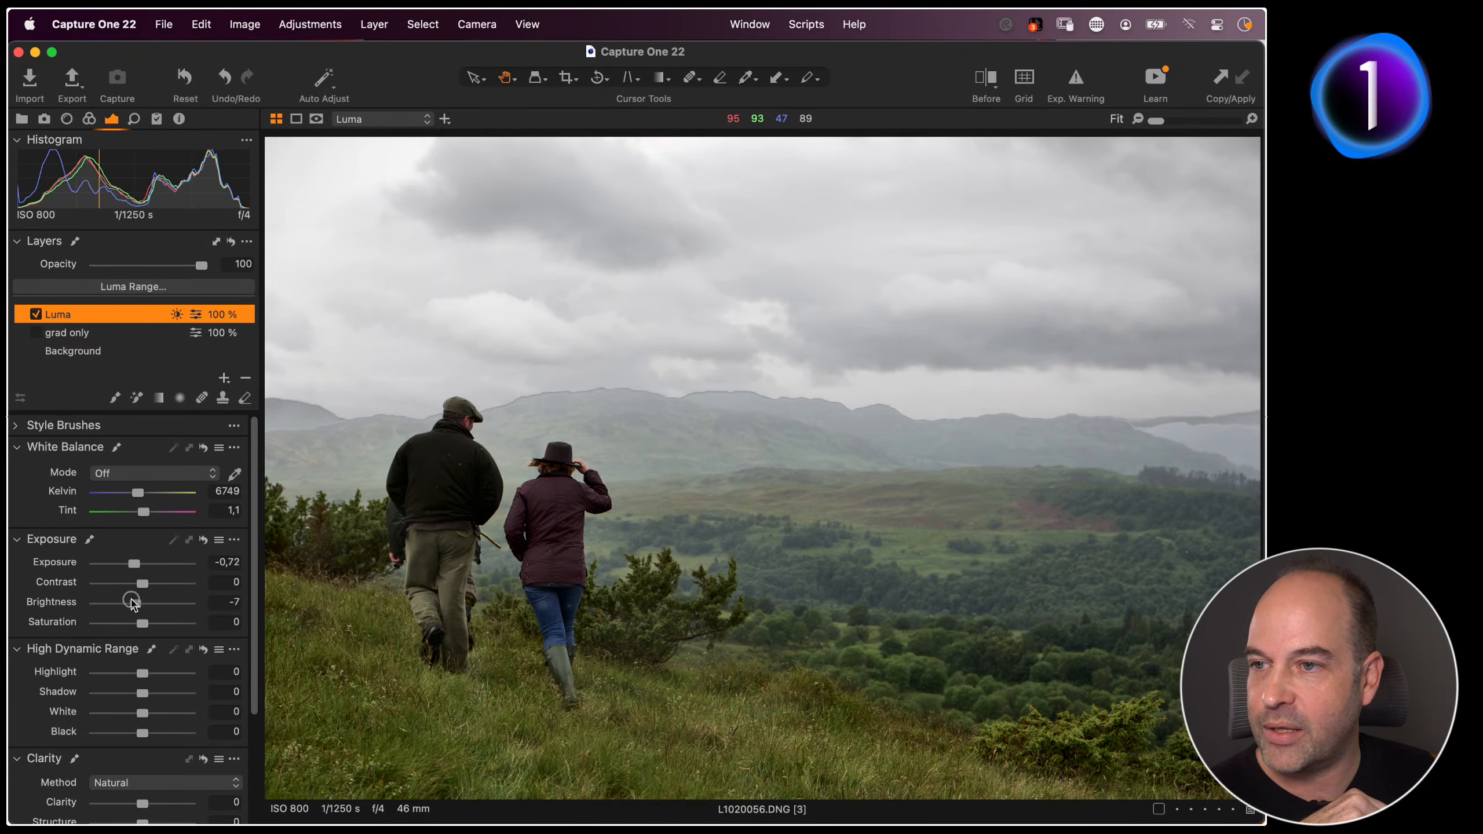
{"action": "left_click_drag", "start_coordinate": [144, 805], "coordinate": [154, 805]}
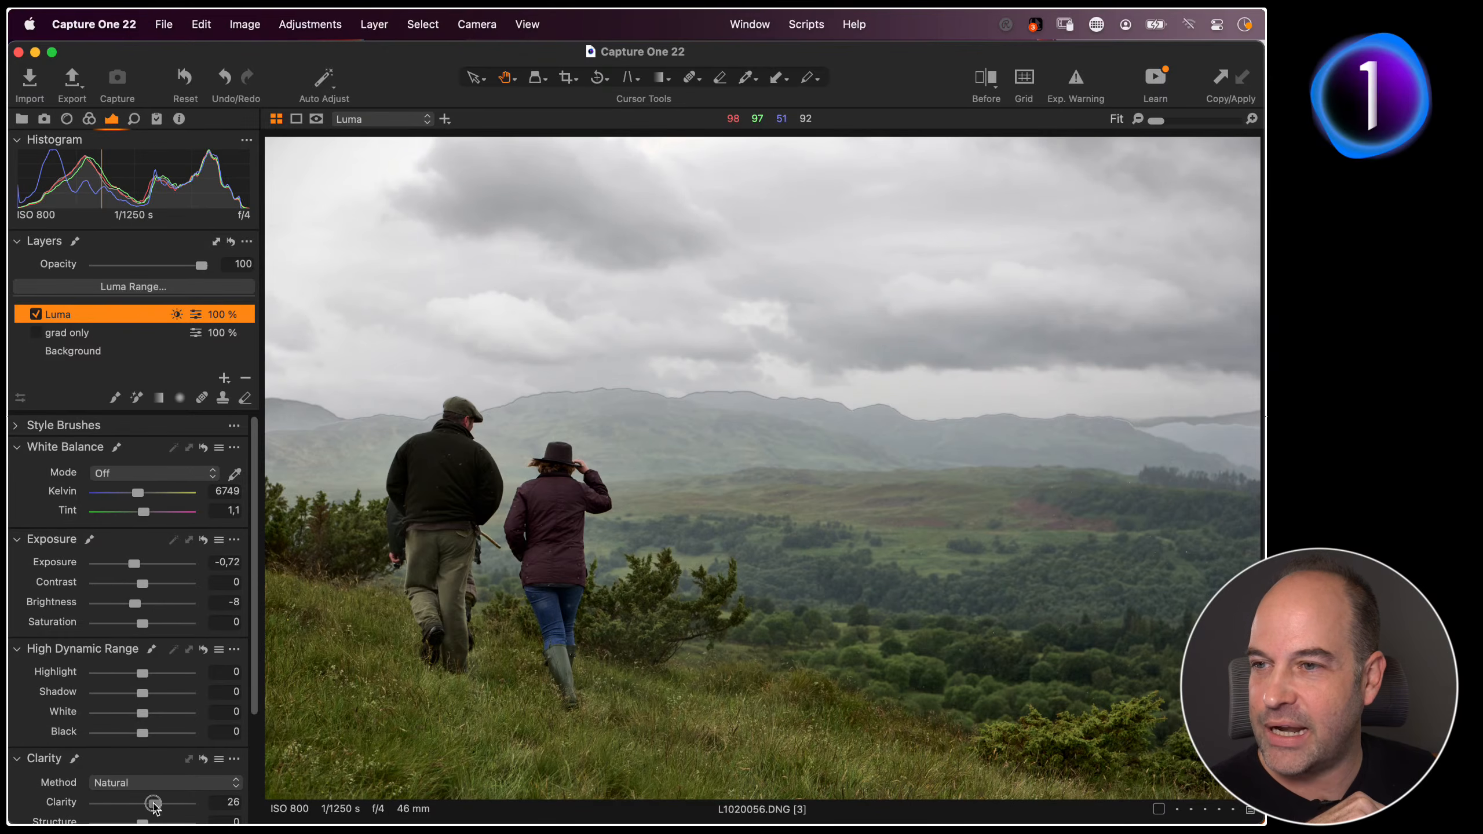
{"action": "left_click_drag", "start_coordinate": [142, 673], "coordinate": [132, 674]}
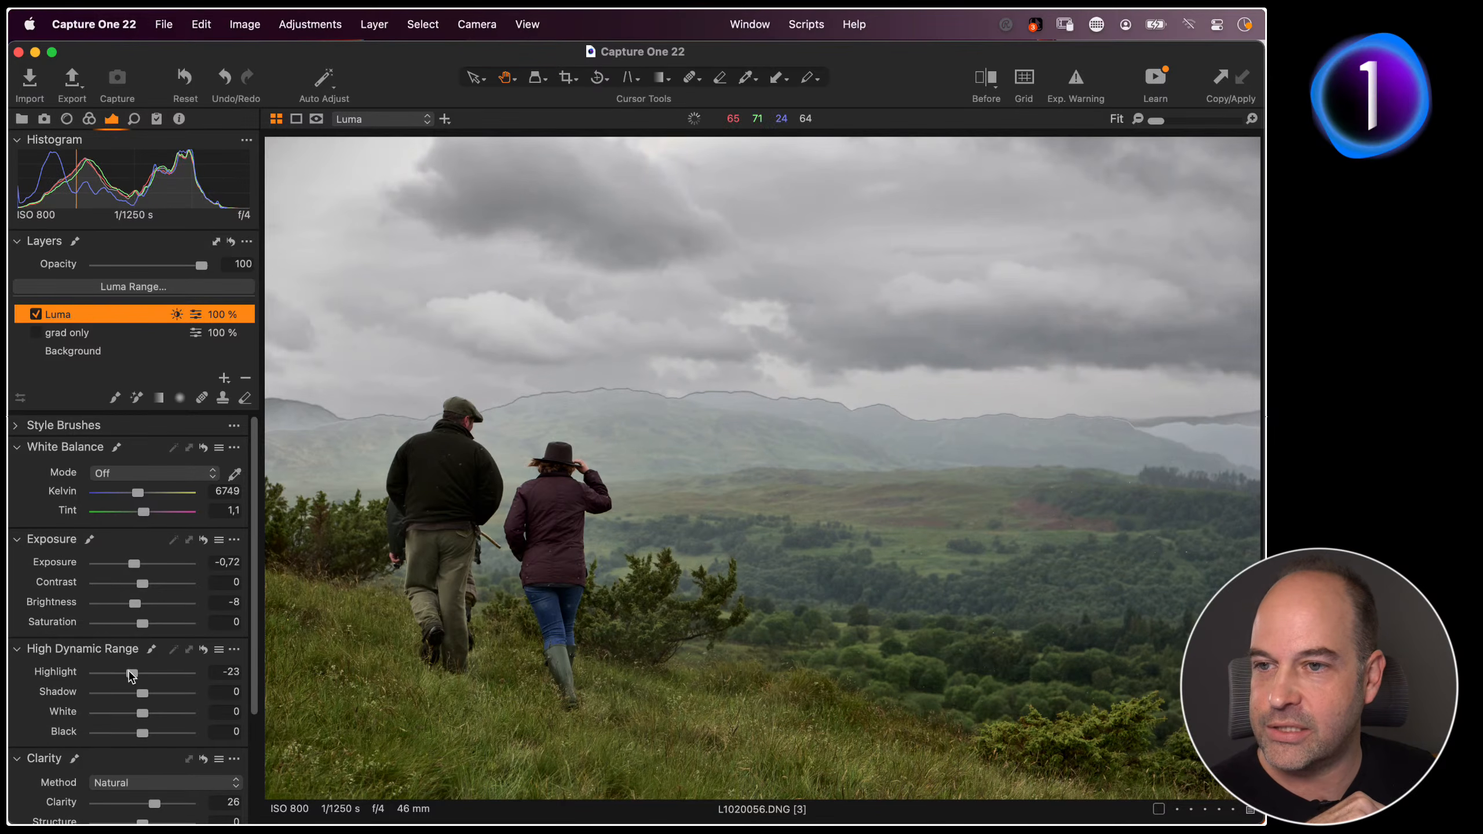
Examine the Luma layer's mask edge along the mountain ridge and around the walkers at 100%
{"action": "double_click", "coordinate": [639, 401]}
{"action": "left_click_drag", "start_coordinate": [625, 459], "coordinate": [835, 373]}
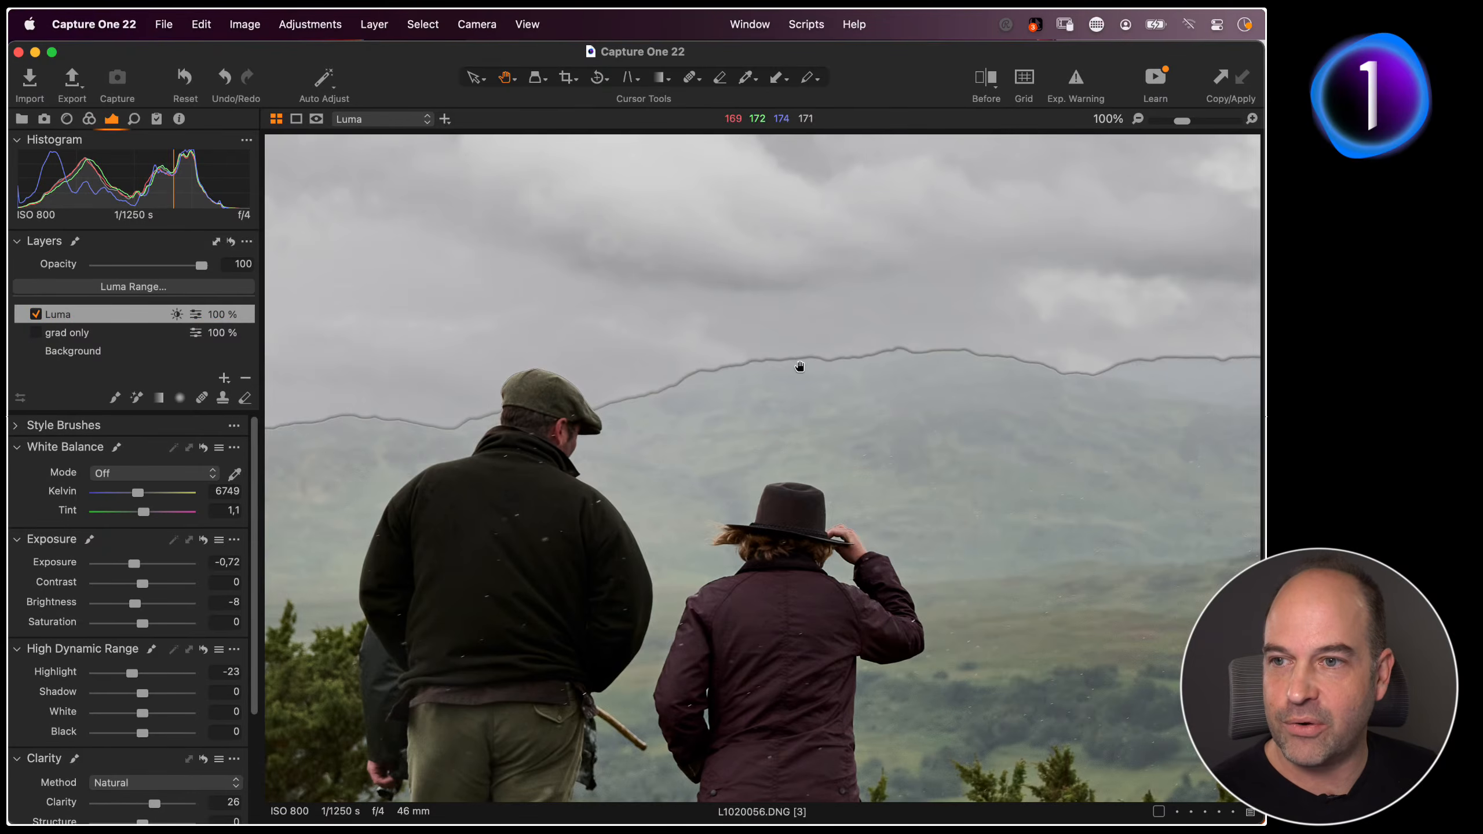
{"action": "left_click_drag", "start_coordinate": [811, 381], "coordinate": [461, 509]}
{"action": "left_click_drag", "start_coordinate": [641, 491], "coordinate": [576, 484]}
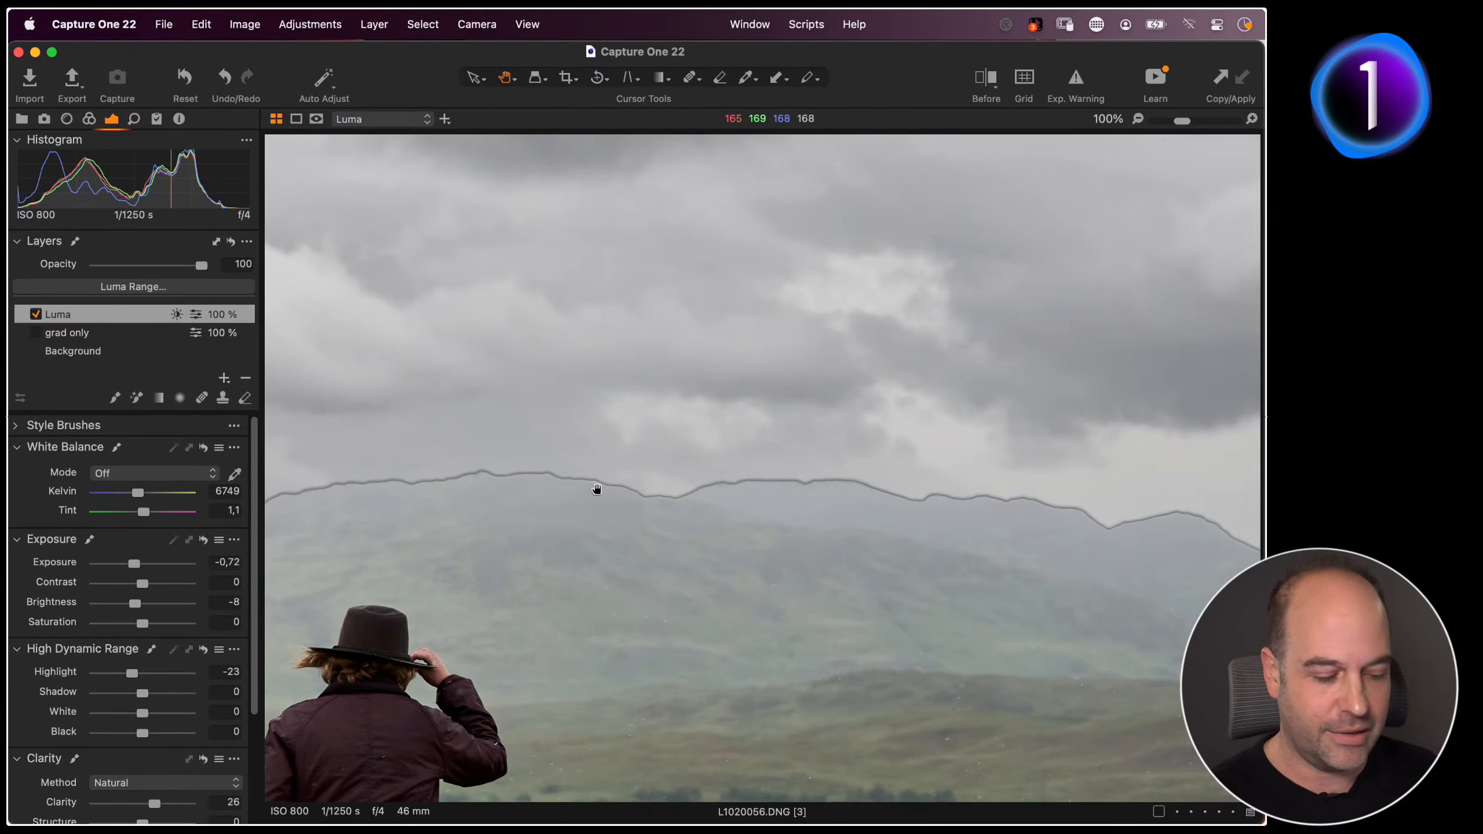
{"action": "key", "text": "m"}
{"action": "key", "text": "m"}
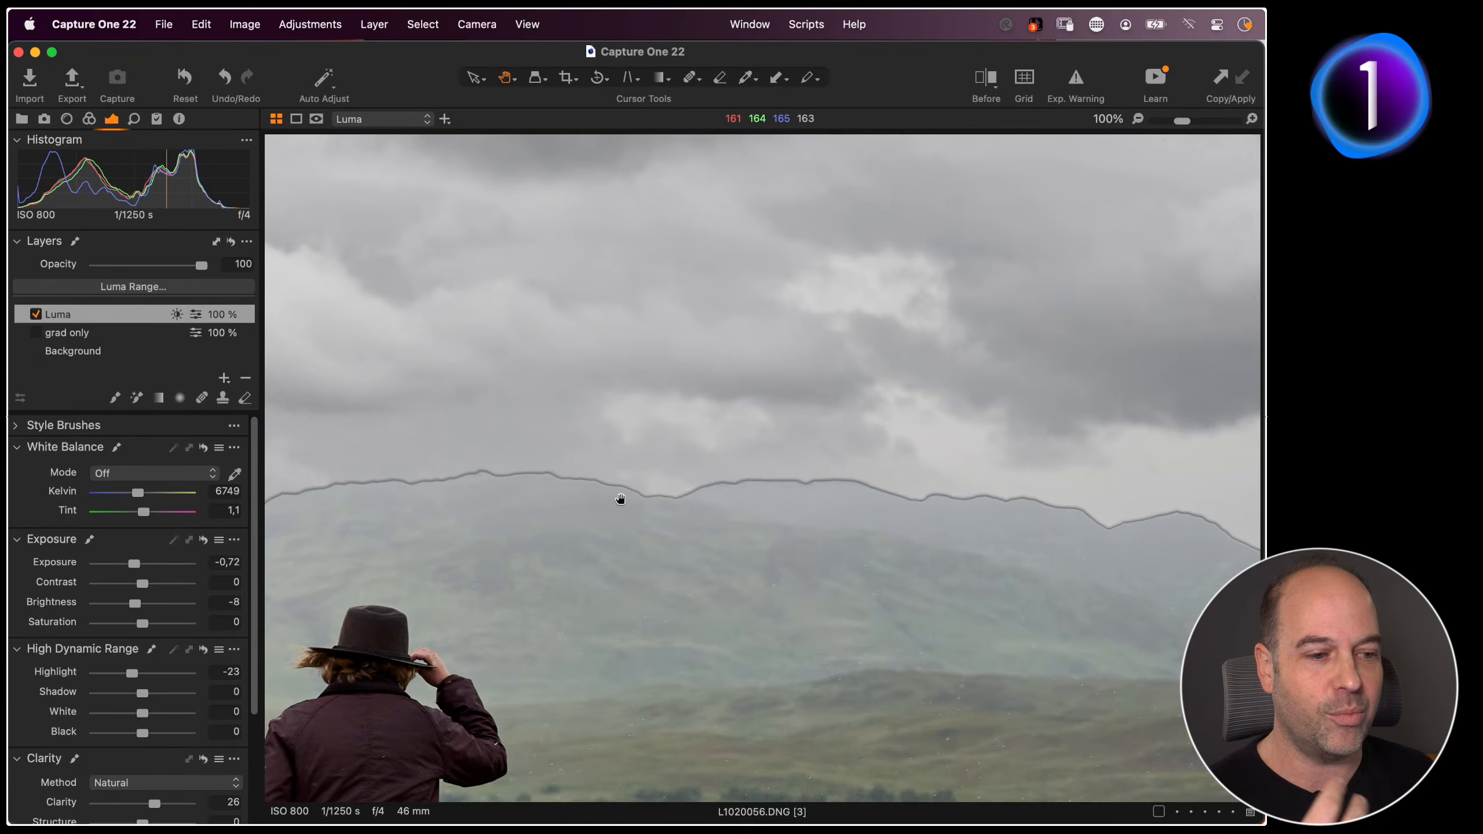
{"action": "key", "text": "super+0"}
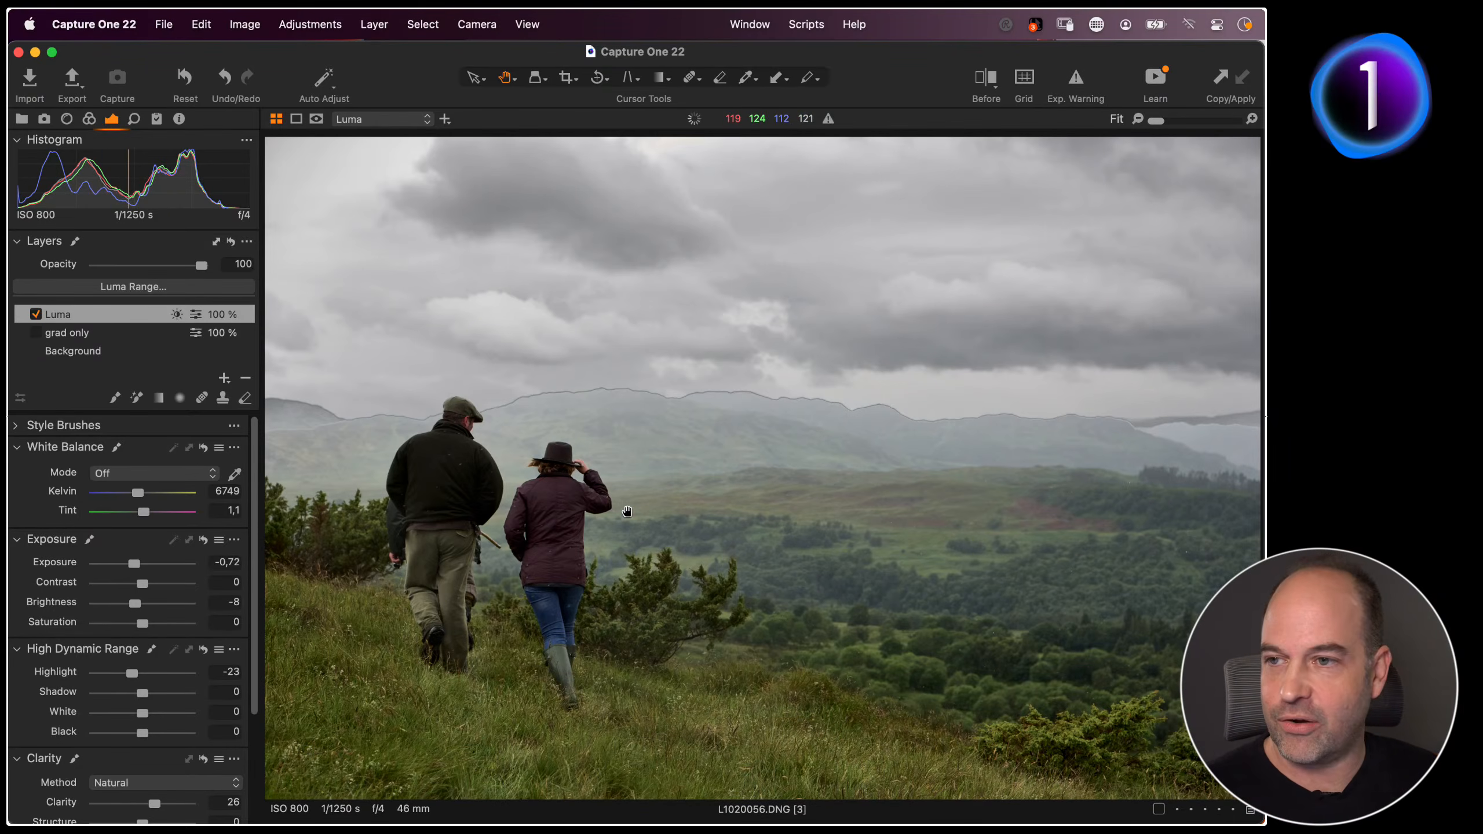
Display the Luma layer's mask in grayscale and set its luma range Radius to 37.4
{"action": "key", "text": "alt+m"}
{"action": "left_click", "coordinate": [316, 119]}
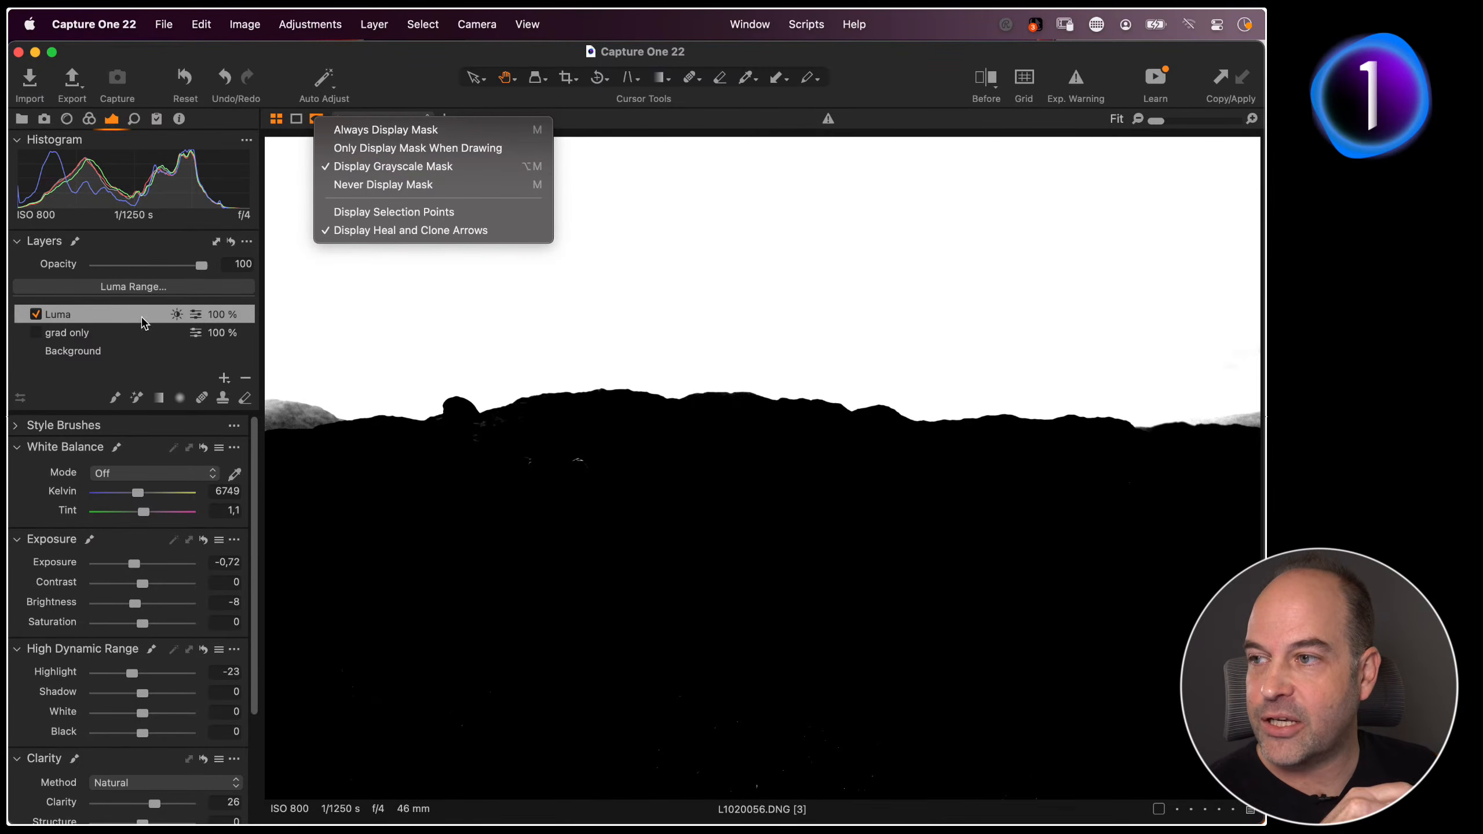
{"action": "left_click", "coordinate": [120, 289]}
{"action": "left_click", "coordinate": [120, 289]}
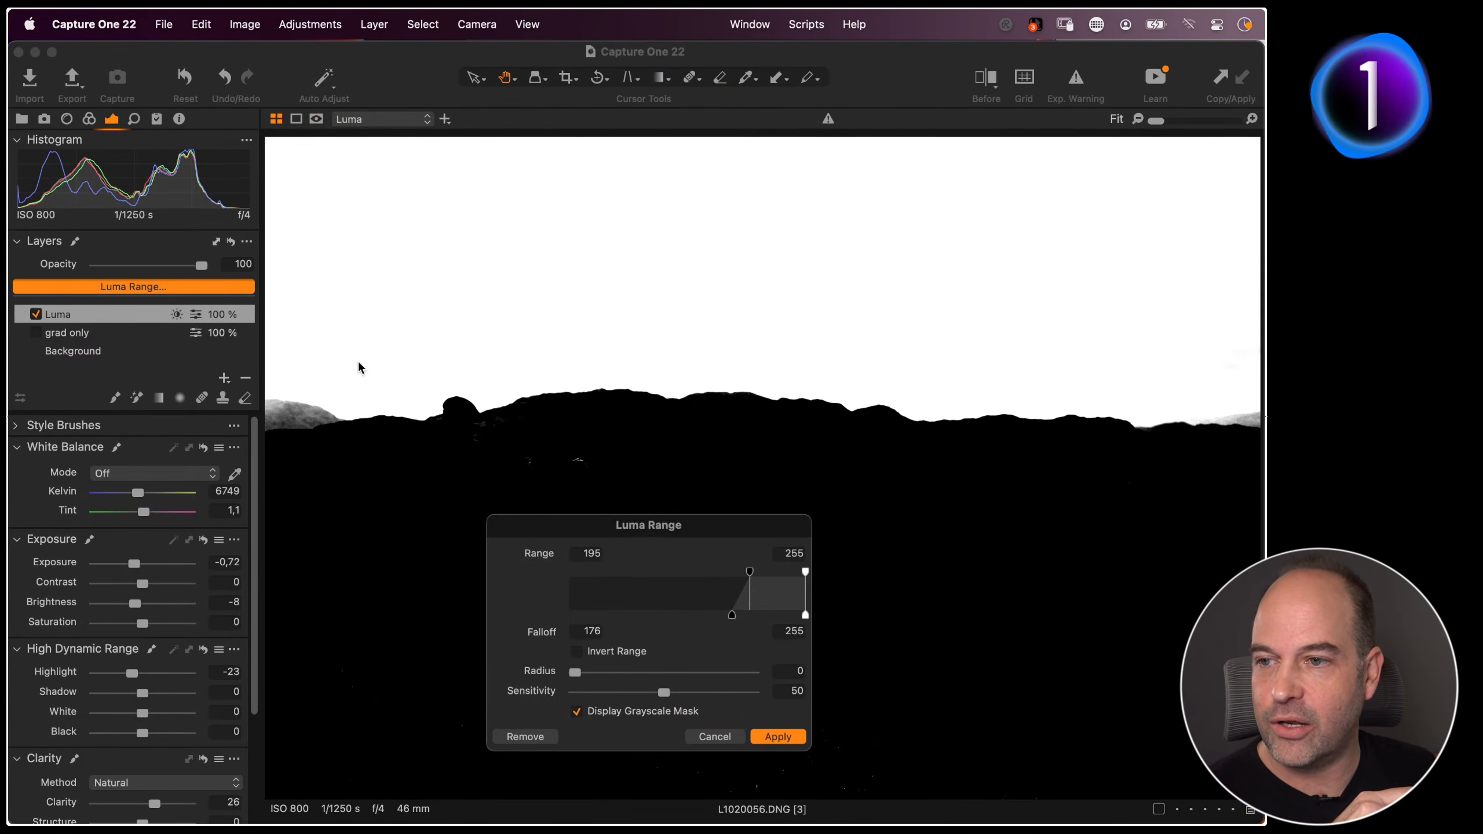
{"action": "left_click_drag", "start_coordinate": [642, 525], "coordinate": [689, 488]}
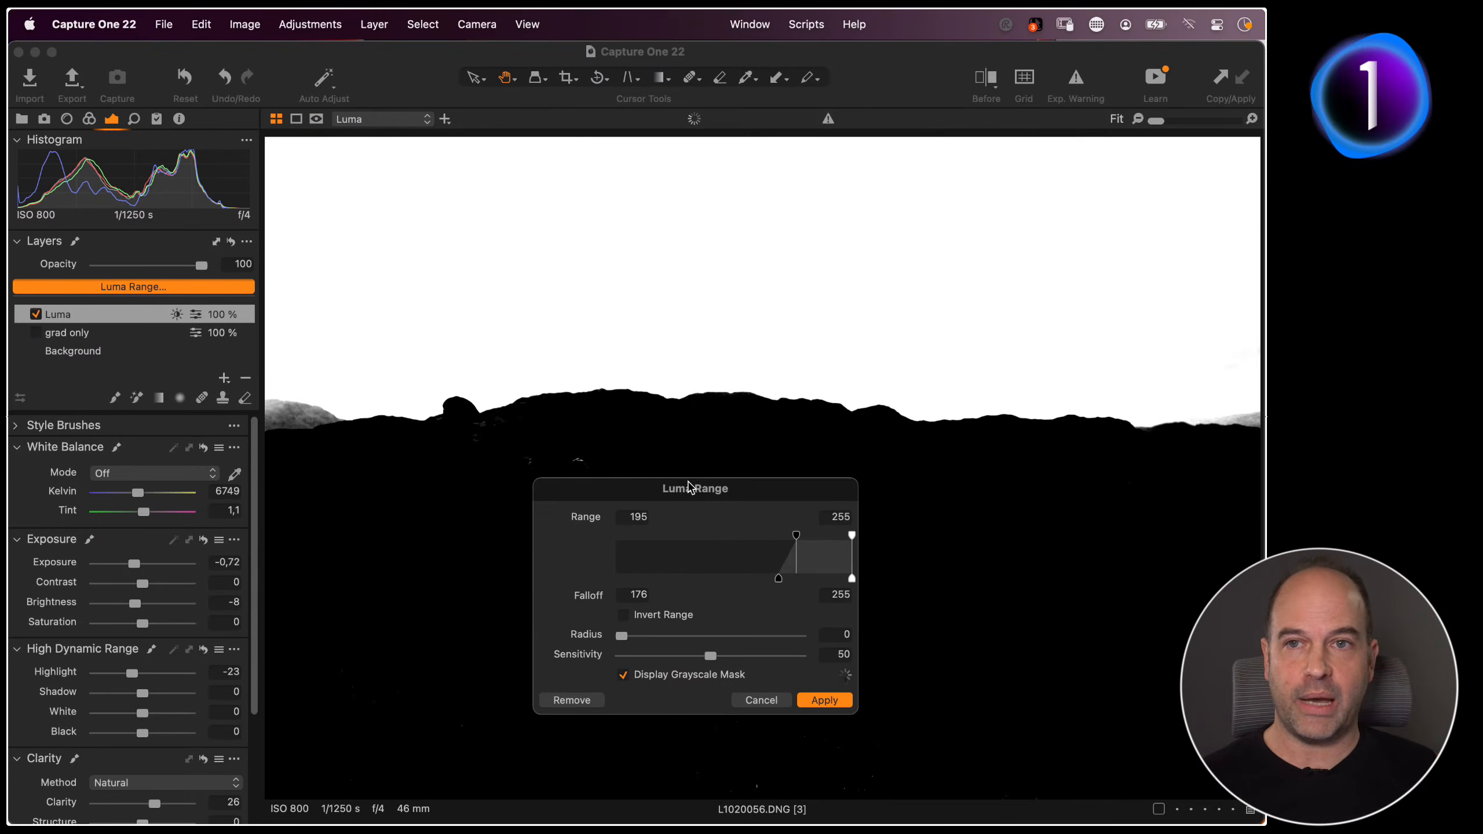
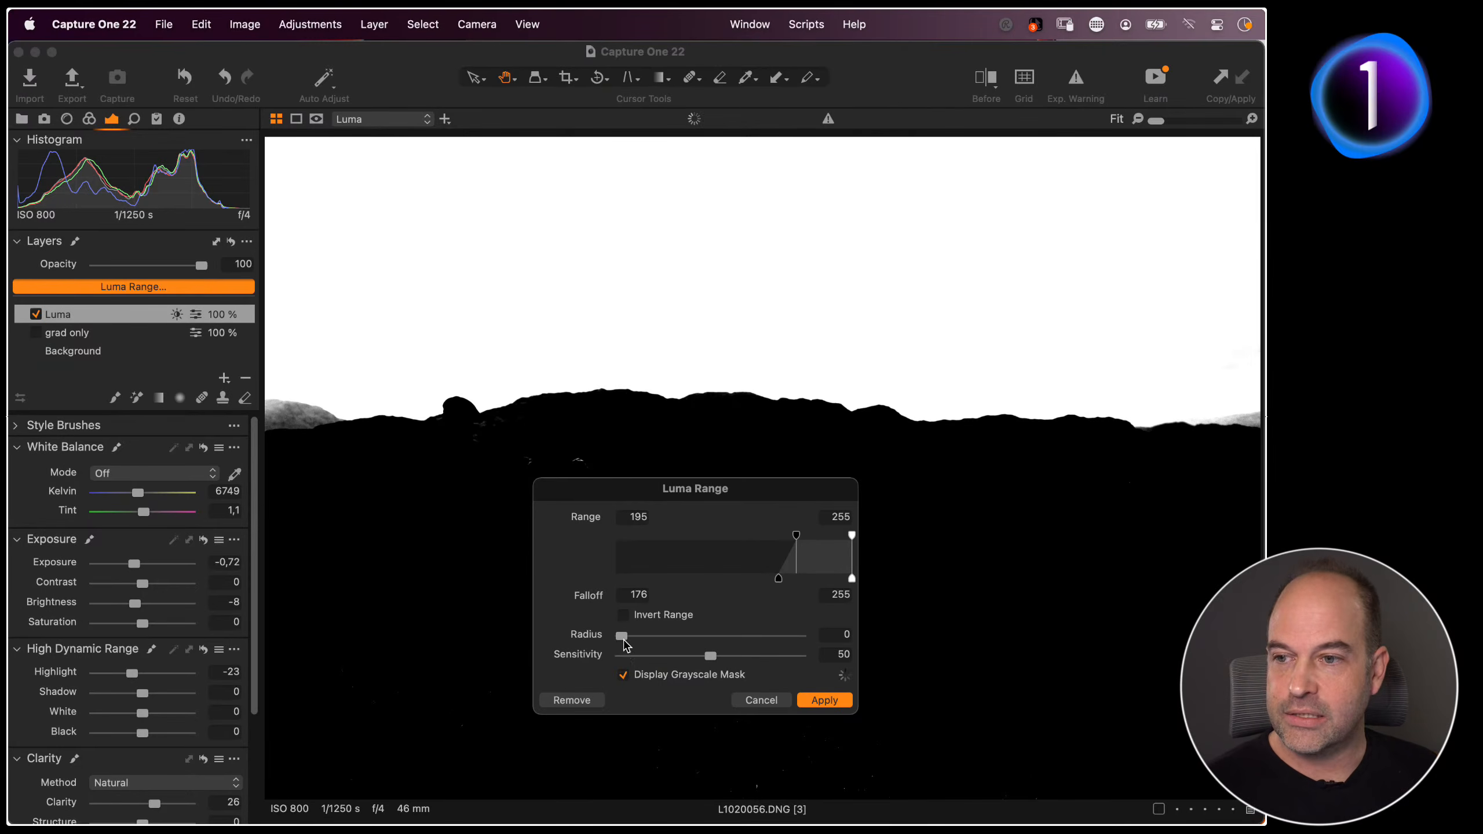
{"action": "left_click_drag", "start_coordinate": [622, 637], "coordinate": [736, 639]}
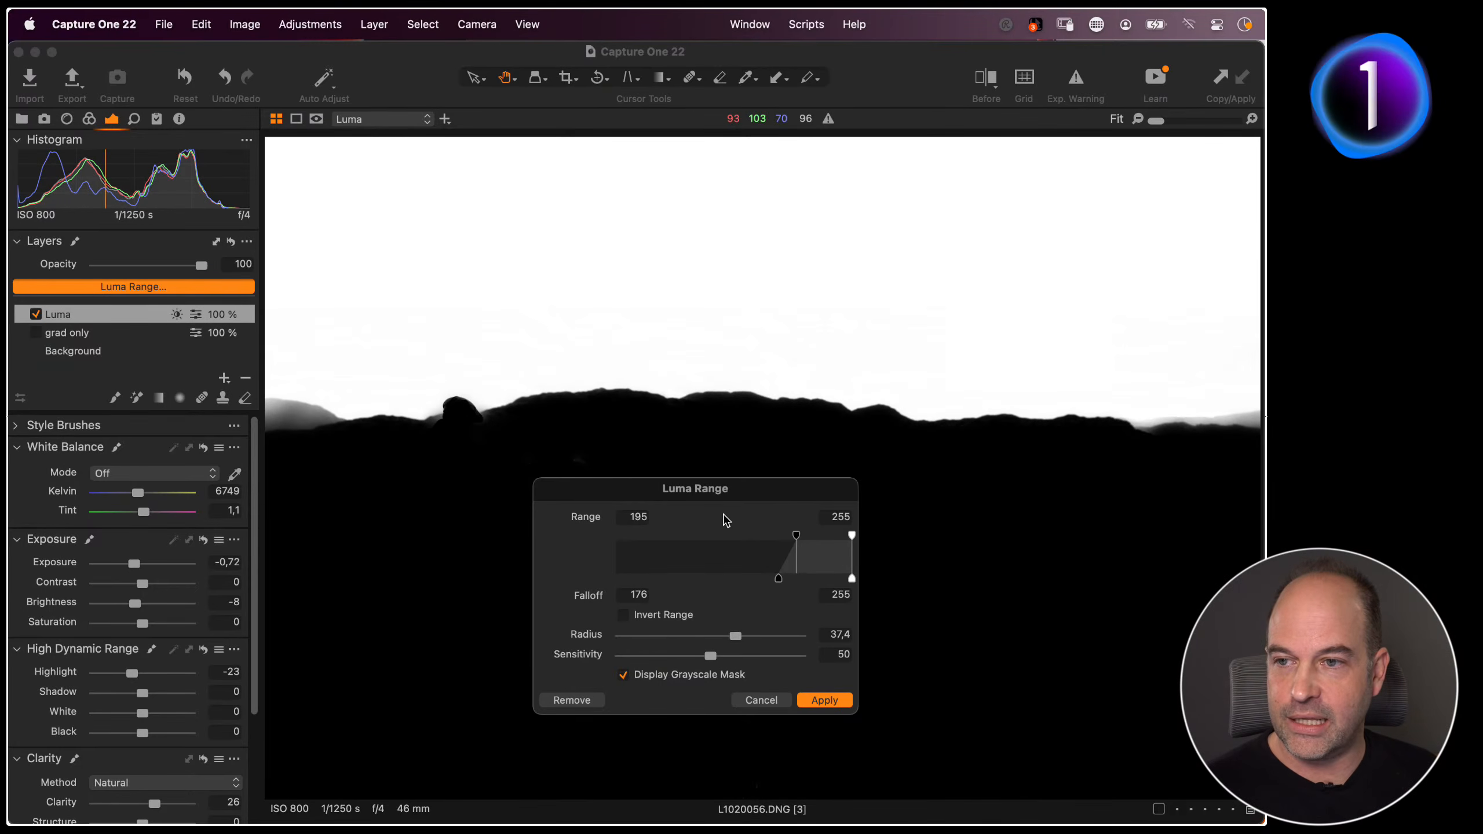
Set the Luma Range sensitivity of the Luma layer to 0 and apply the mask
{"action": "left_click_drag", "start_coordinate": [724, 488], "coordinate": [733, 468]}
{"action": "left_click_drag", "start_coordinate": [722, 637], "coordinate": [632, 636]}
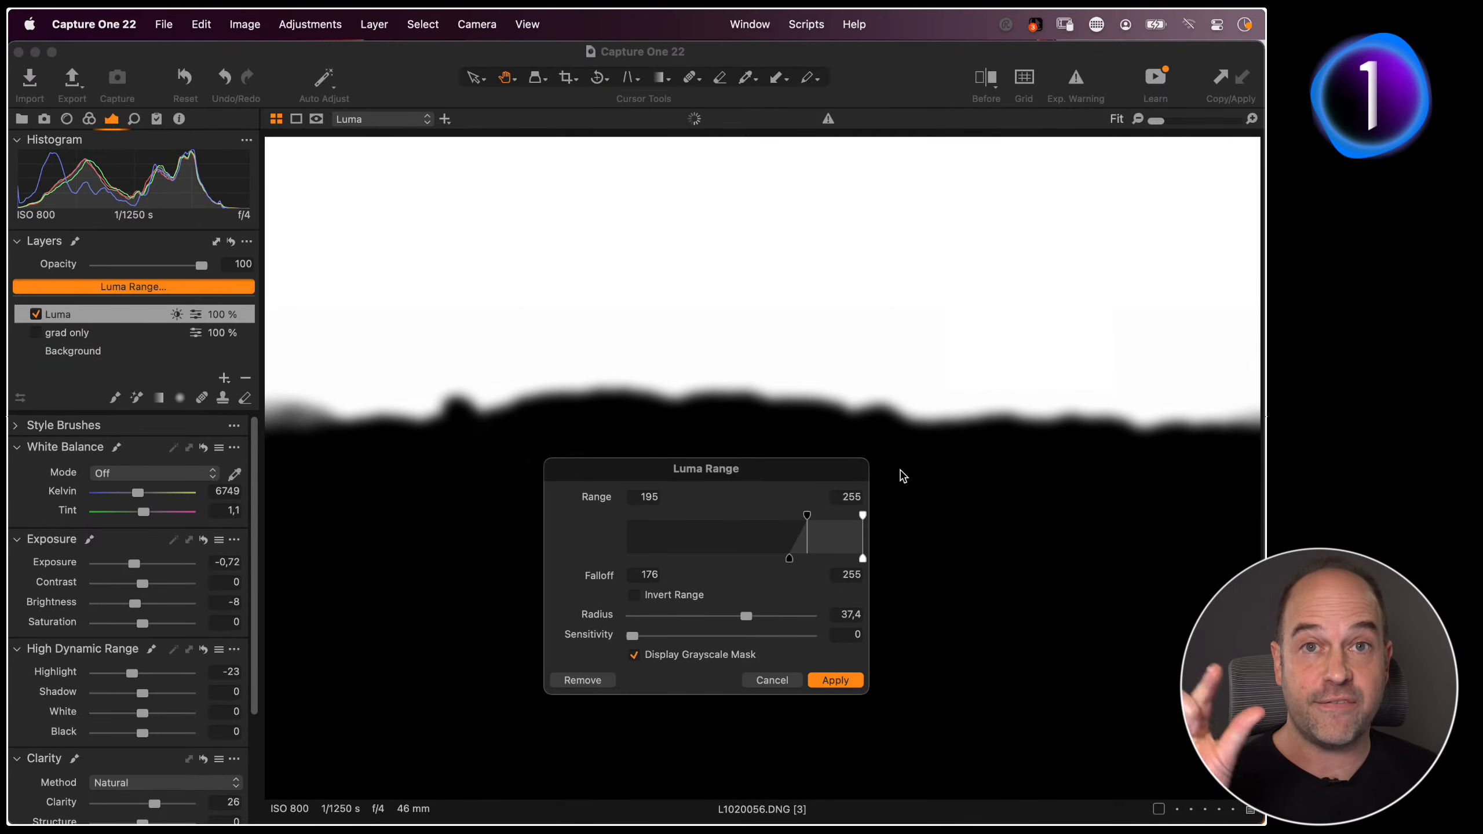
{"action": "left_click", "coordinate": [835, 681]}
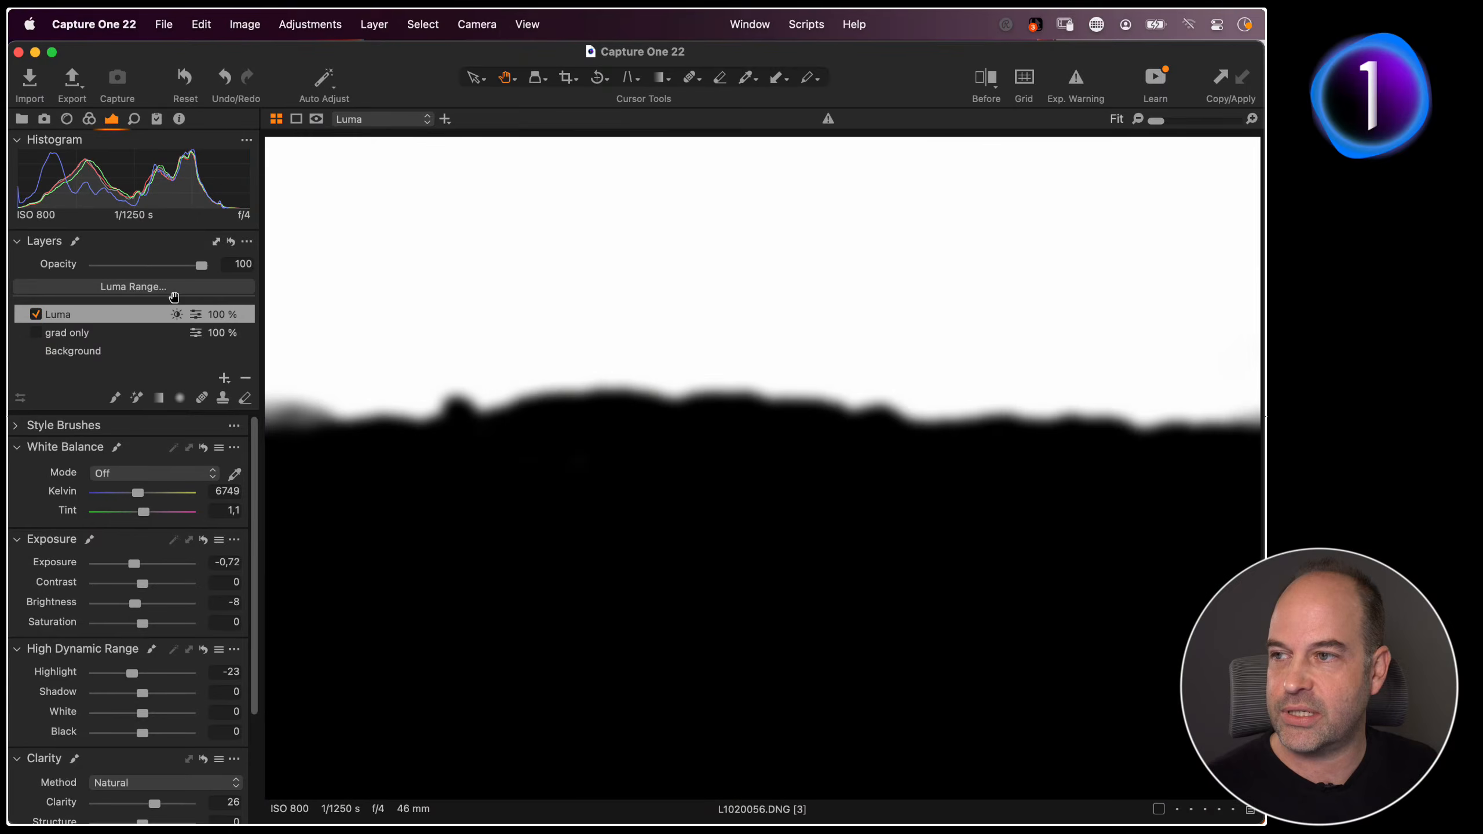
Refine the Luma layer's luma range with a radius of 168,9 and a sensitivity of 100, and apply it
{"action": "left_click", "coordinate": [167, 288]}
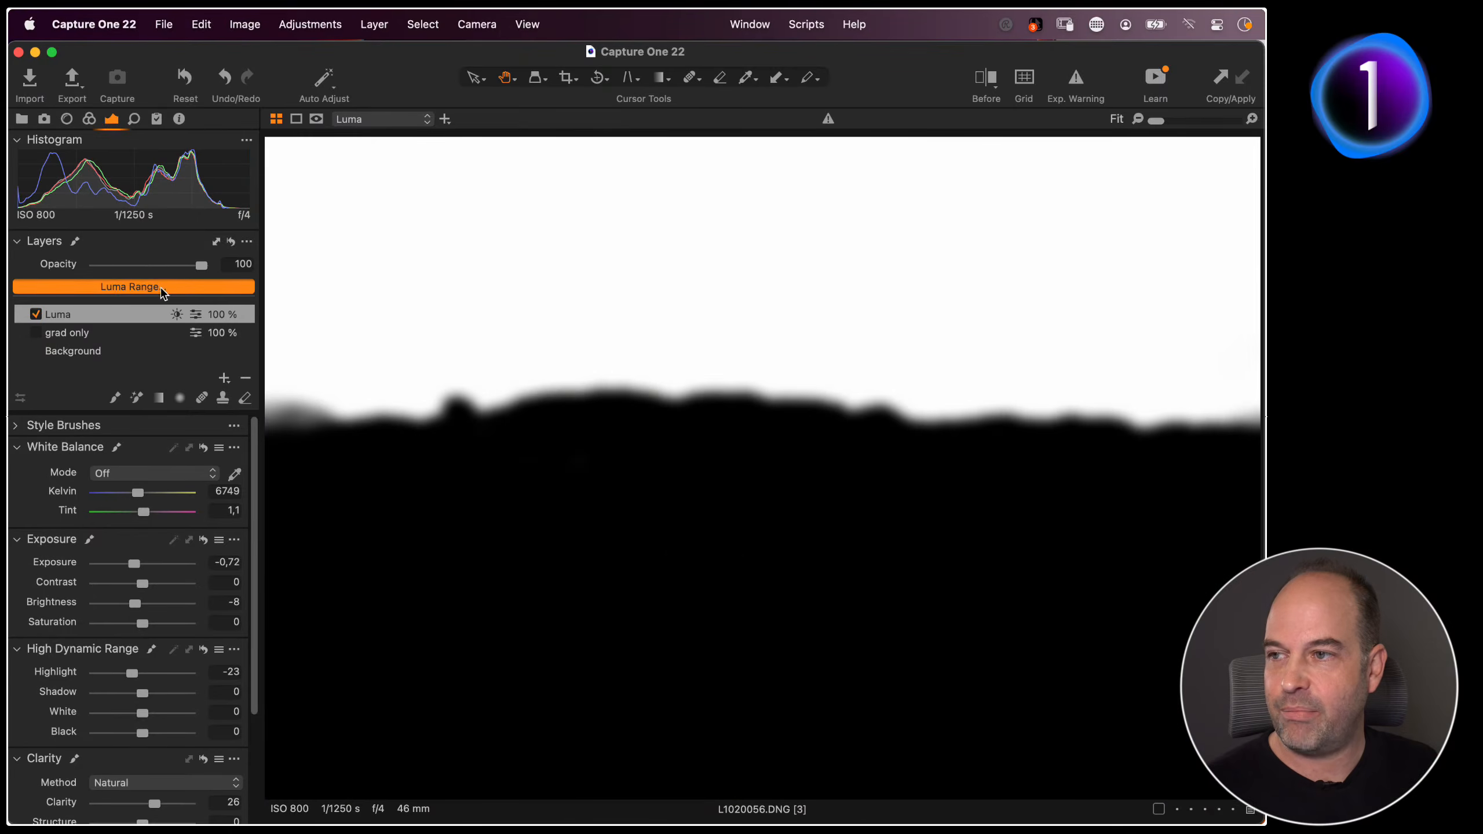
{"action": "left_click_drag", "start_coordinate": [634, 643], "coordinate": [808, 641]}
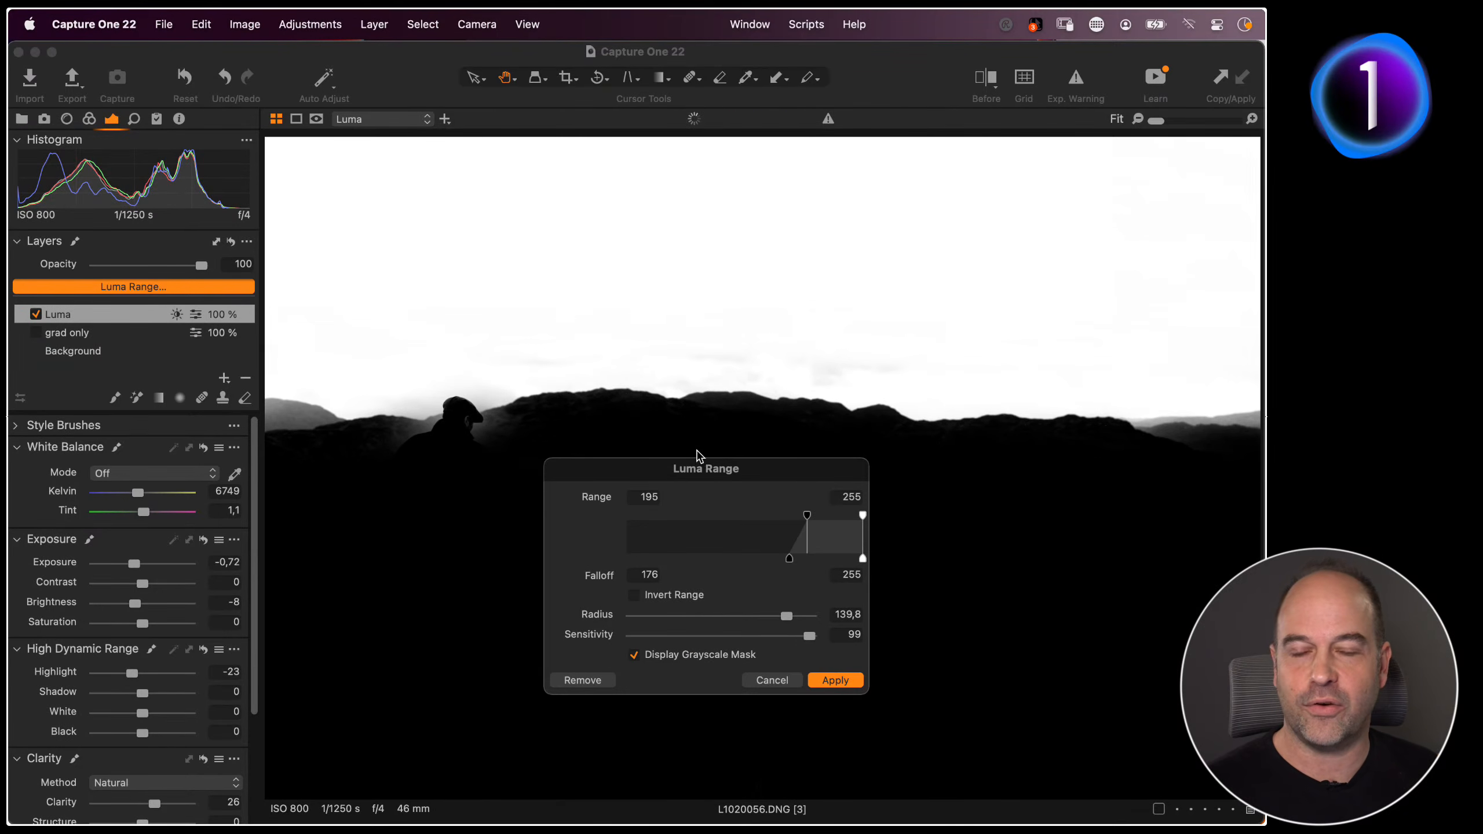
{"action": "left_click_drag", "start_coordinate": [786, 616], "coordinate": [812, 636]}
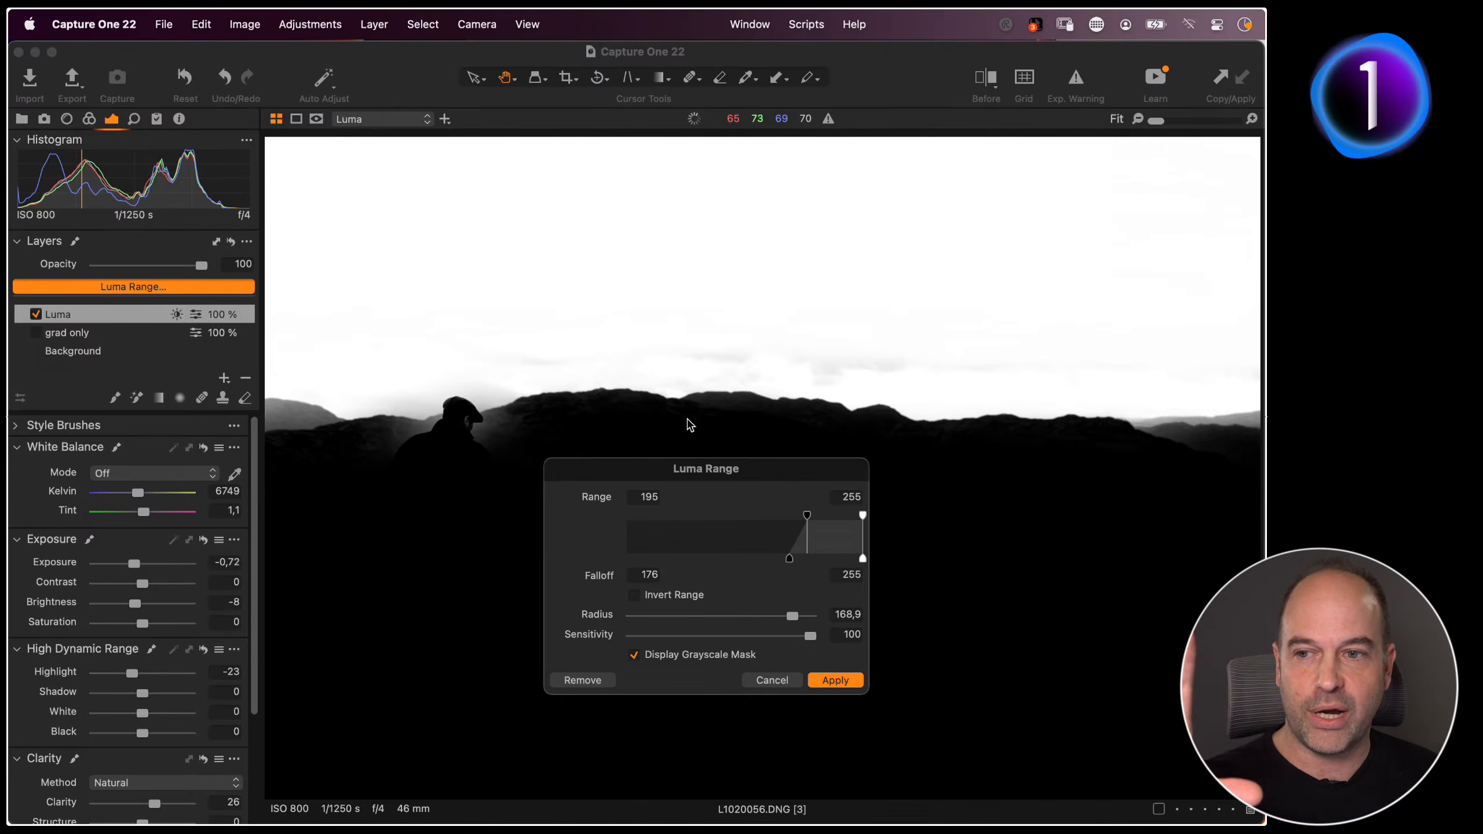
{"action": "left_click", "coordinate": [835, 682]}
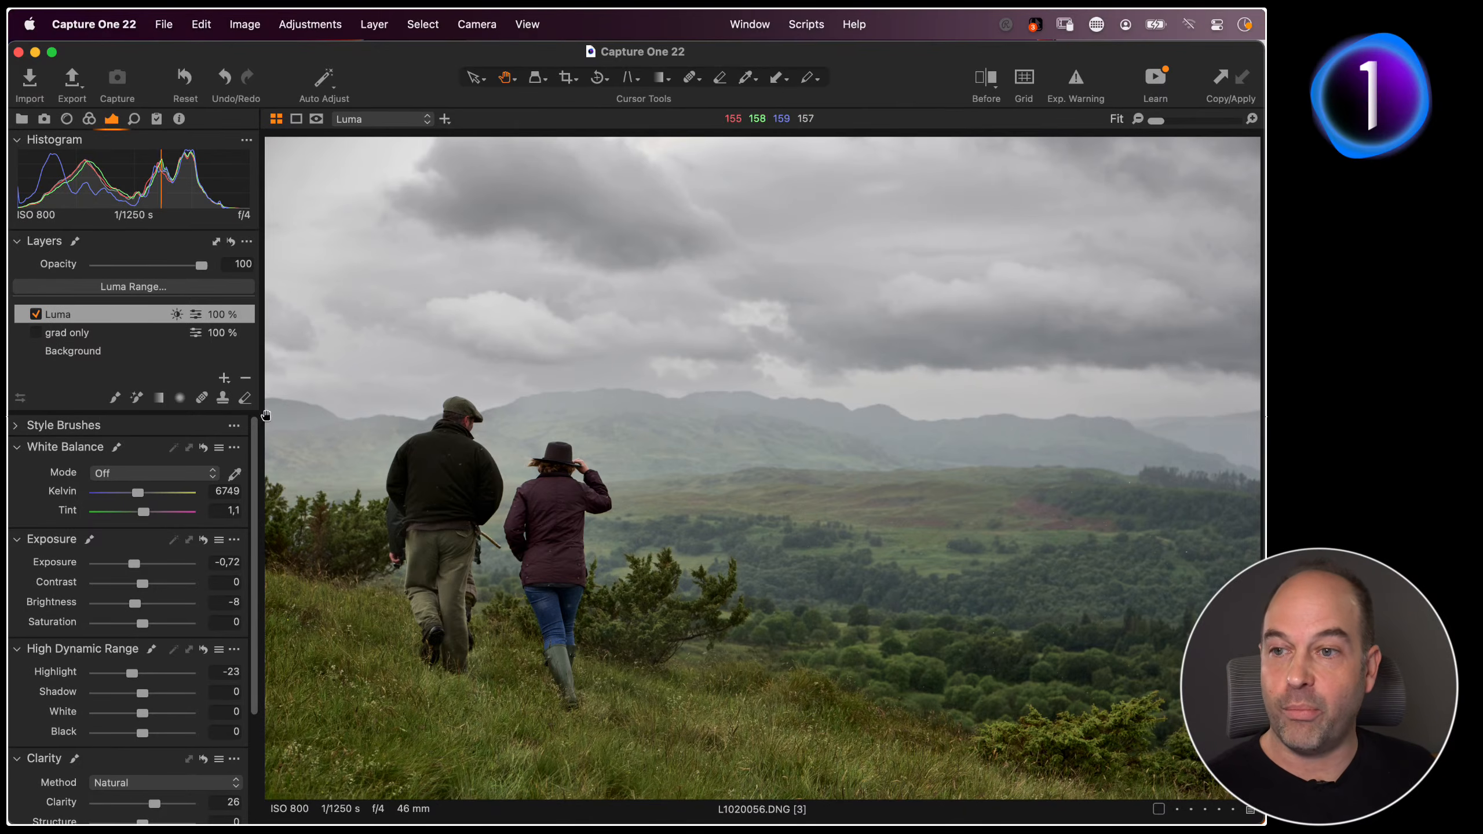
Compare the sky treatment of the Luma and grad only layers by switching each on and off, finishing with only Luma enabled
{"action": "left_click", "coordinate": [35, 315]}
{"action": "left_click", "coordinate": [35, 316]}
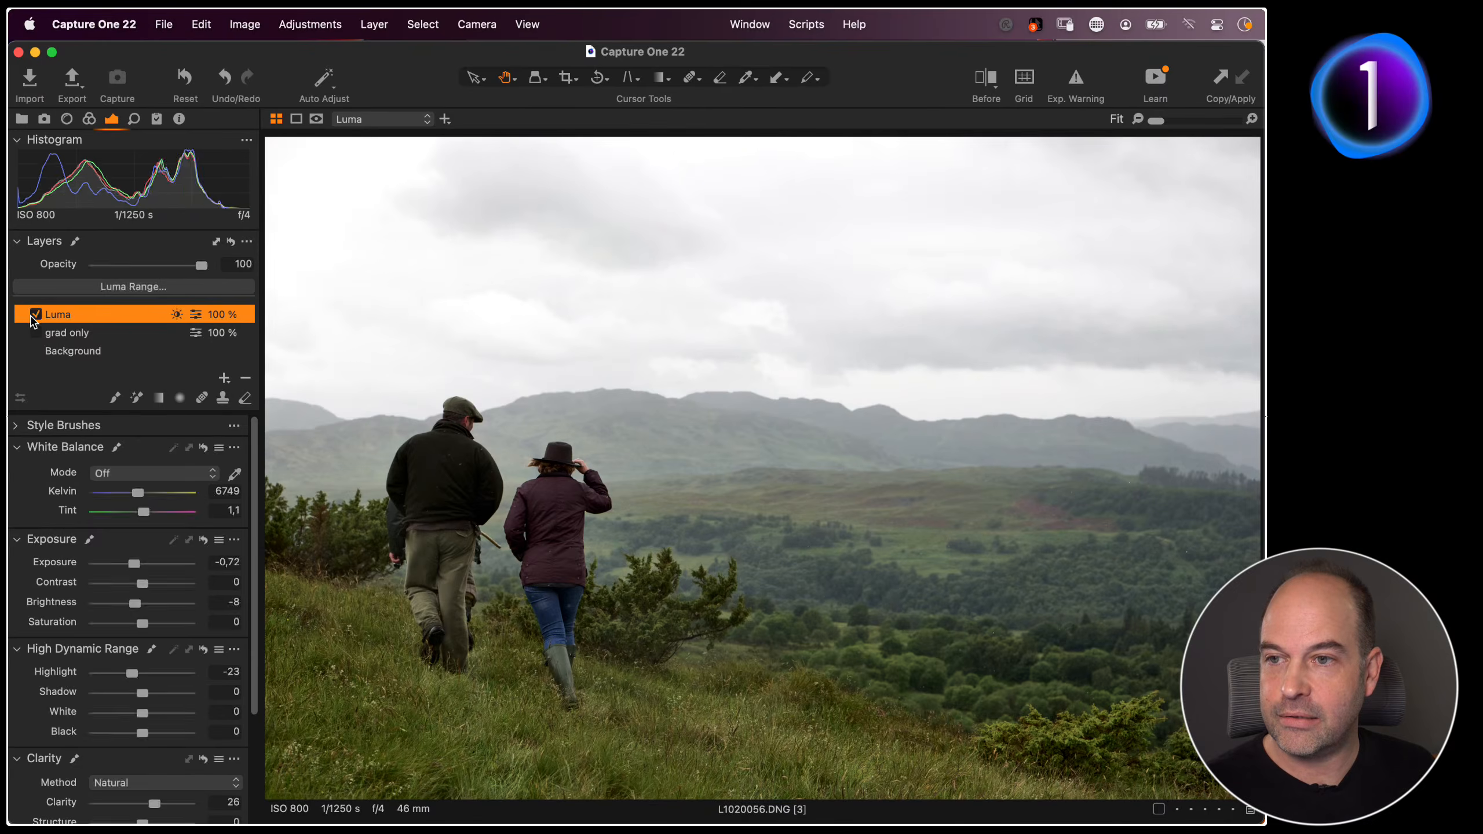
{"action": "left_click", "coordinate": [32, 319]}
{"action": "left_click", "coordinate": [34, 315]}
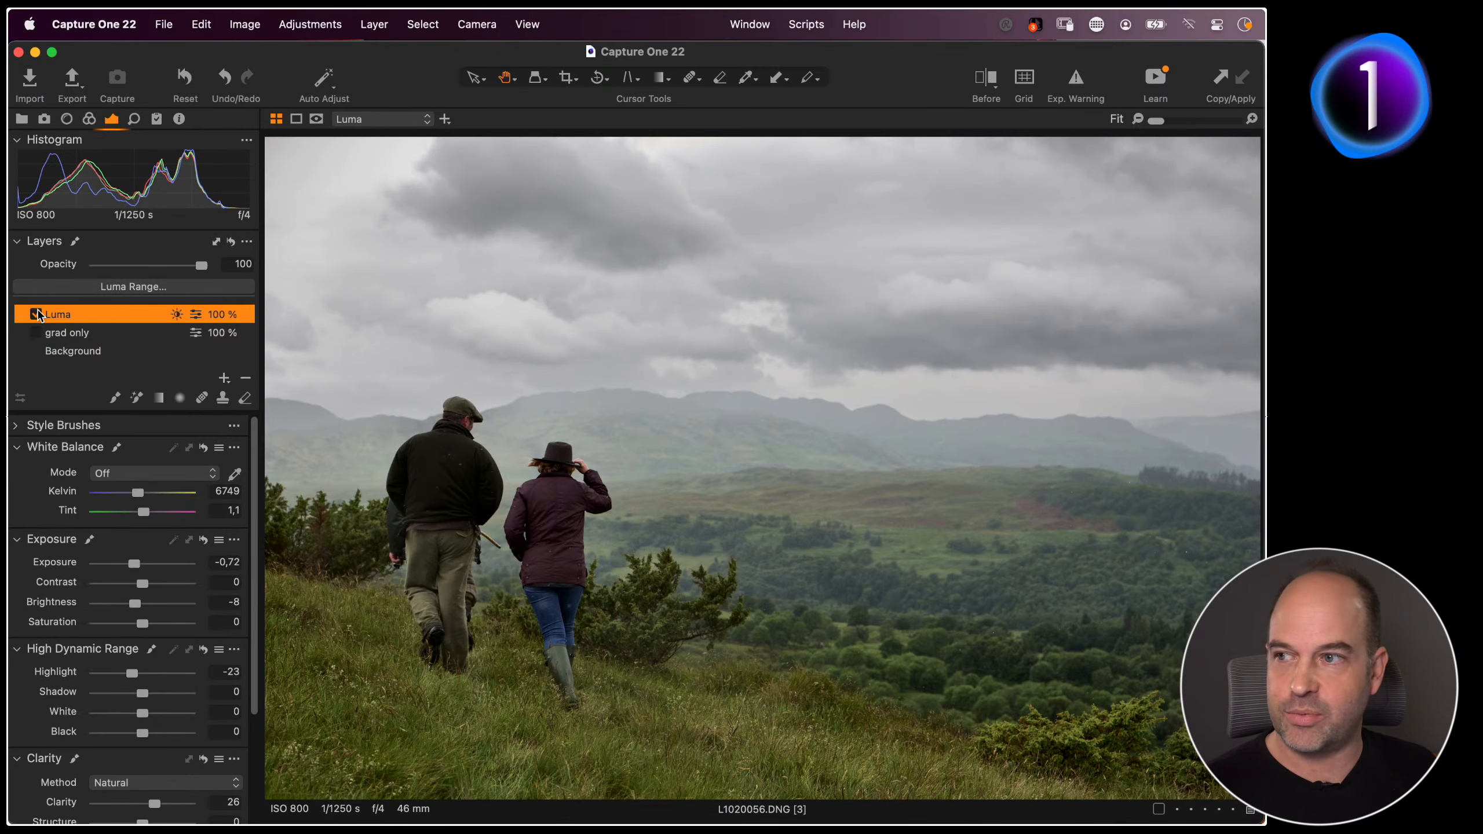
{"action": "left_click", "coordinate": [36, 315]}
{"action": "left_click", "coordinate": [36, 335]}
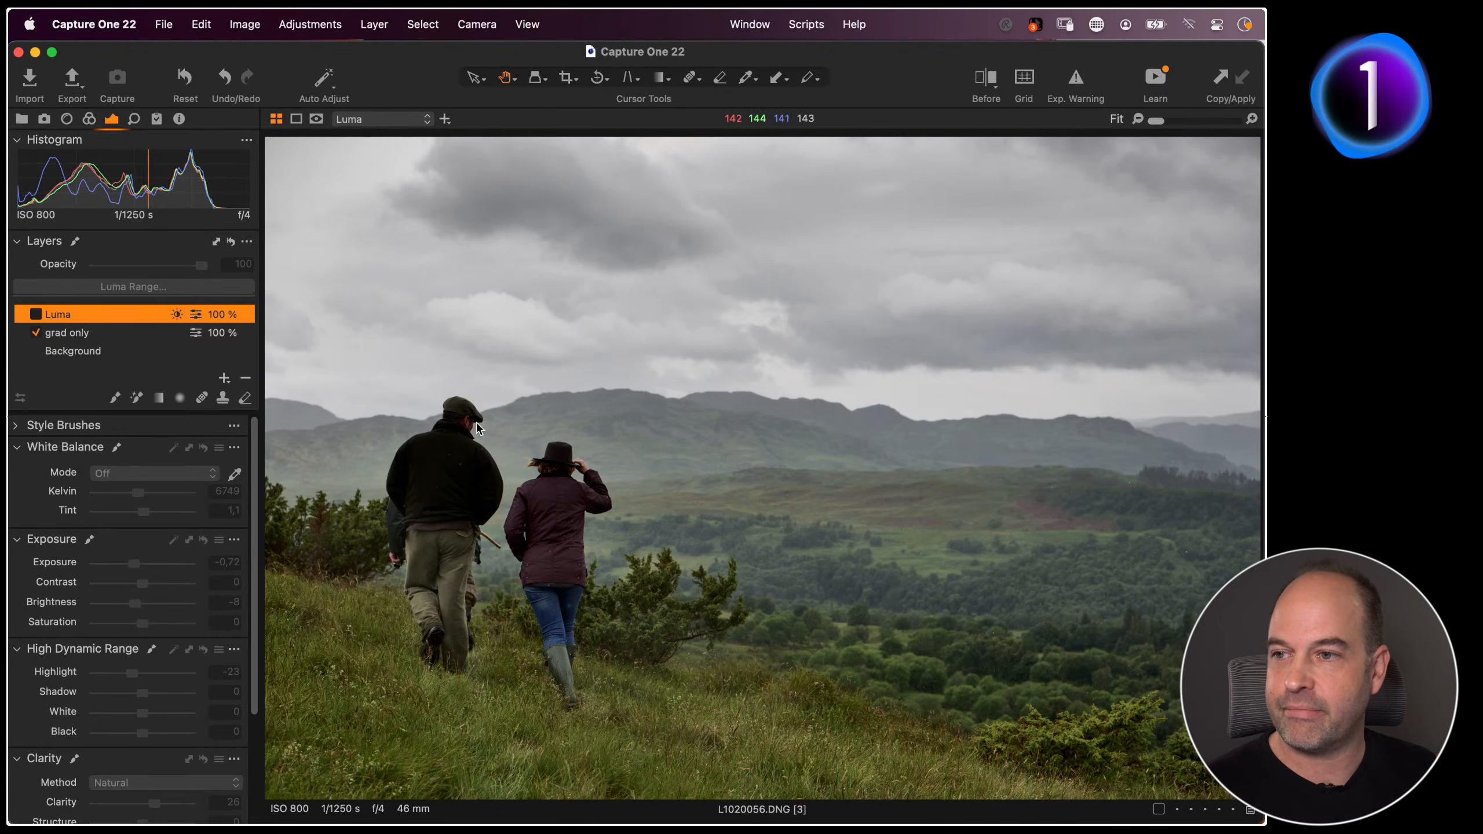
{"action": "left_click", "coordinate": [36, 332]}
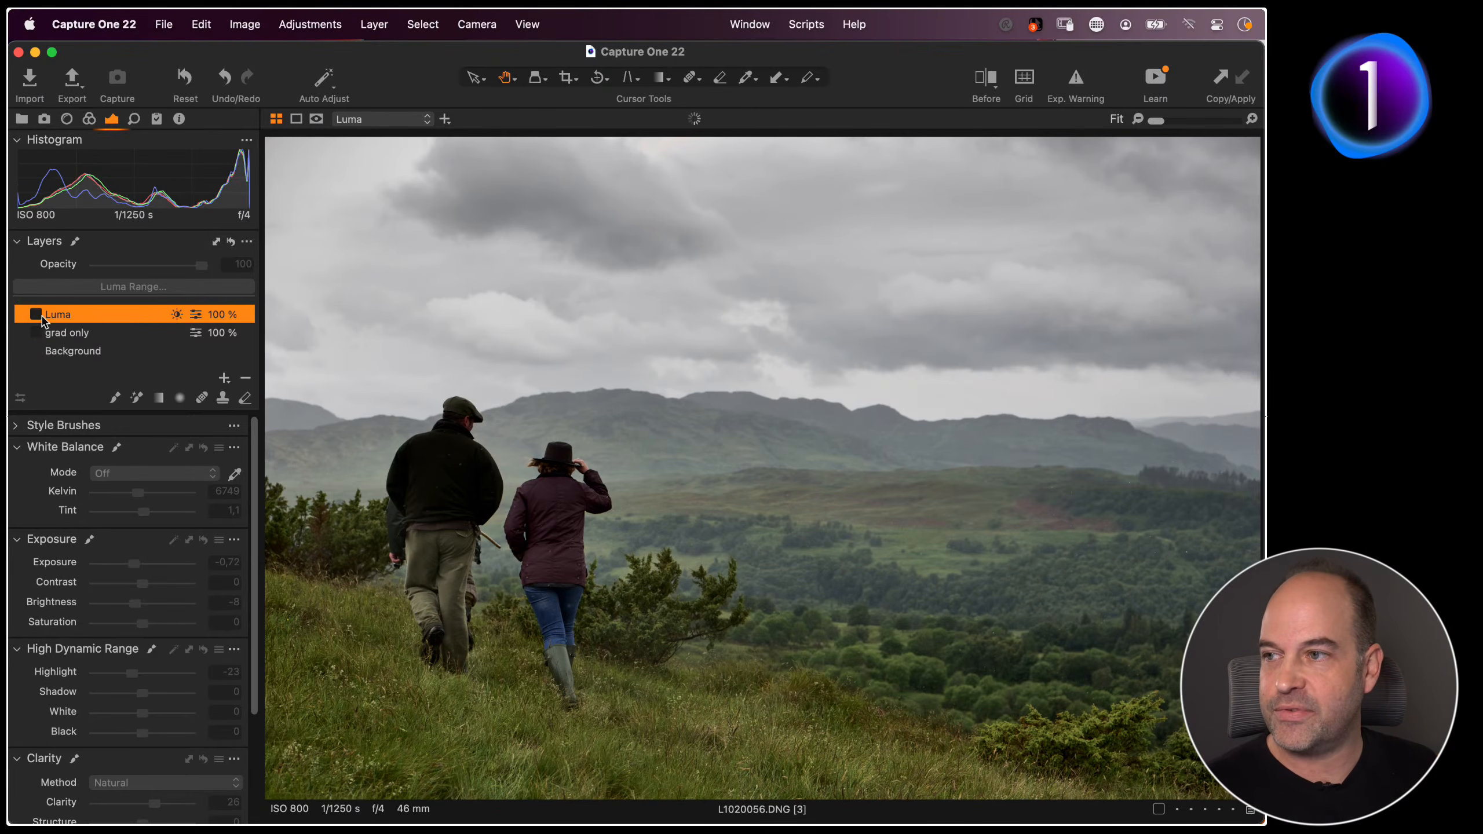
{"action": "left_click", "coordinate": [36, 315]}
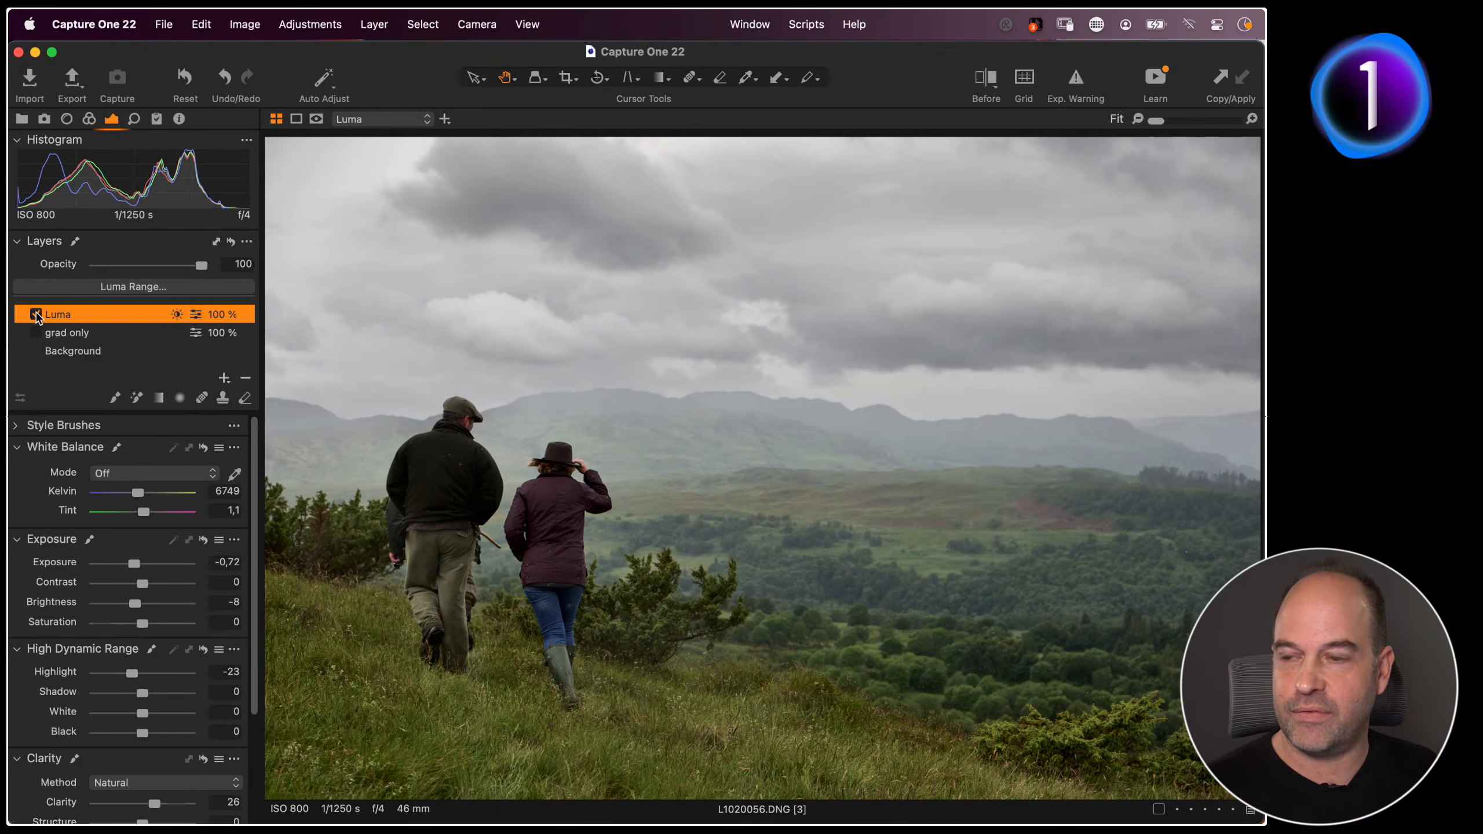
Set the lower limit of the Luma layer's luma range to 189 and its falloff to 150, and apply it
{"action": "left_click", "coordinate": [133, 289]}
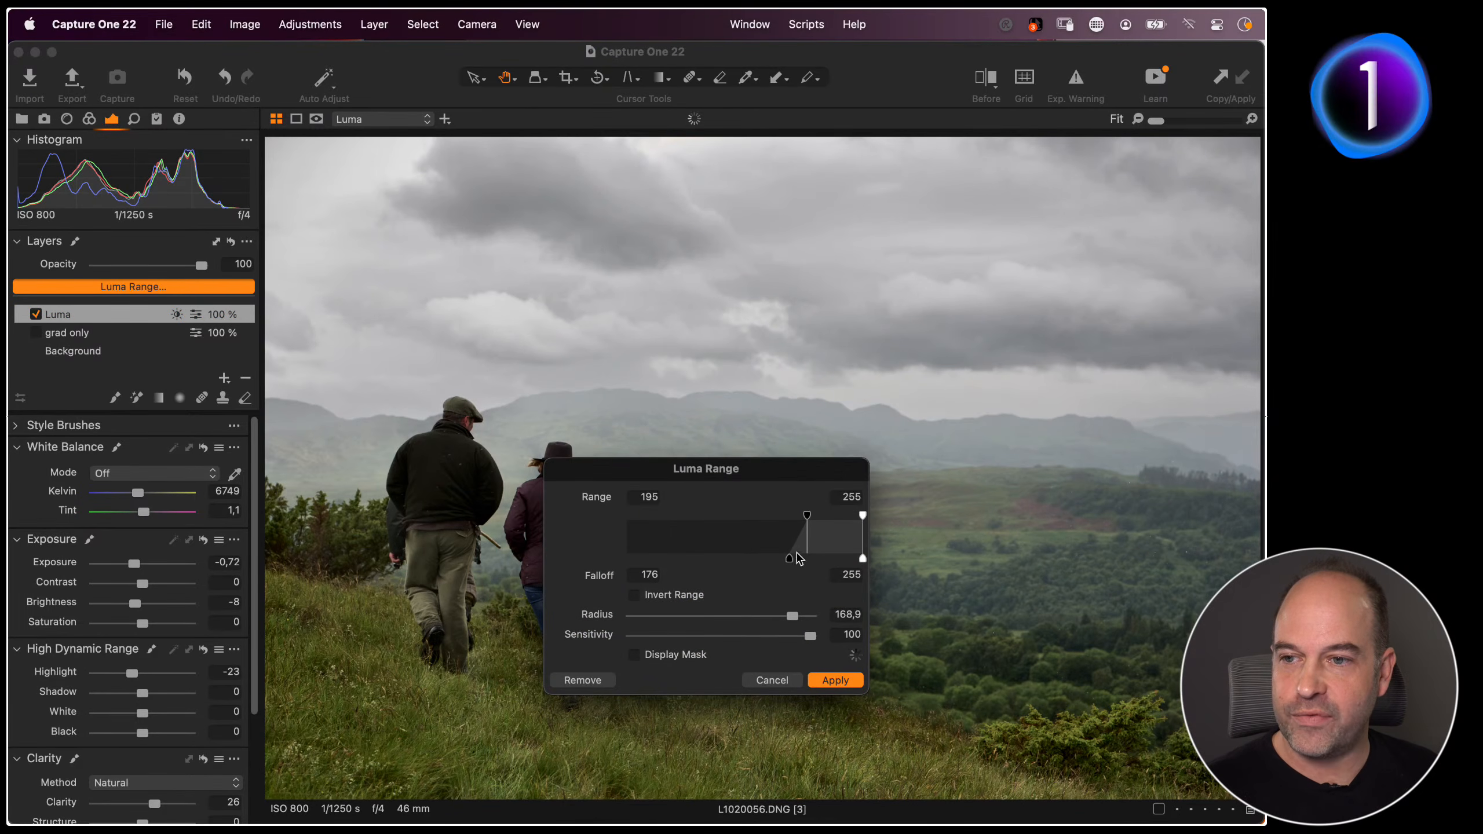
{"action": "left_click_drag", "start_coordinate": [790, 558], "coordinate": [774, 560]}
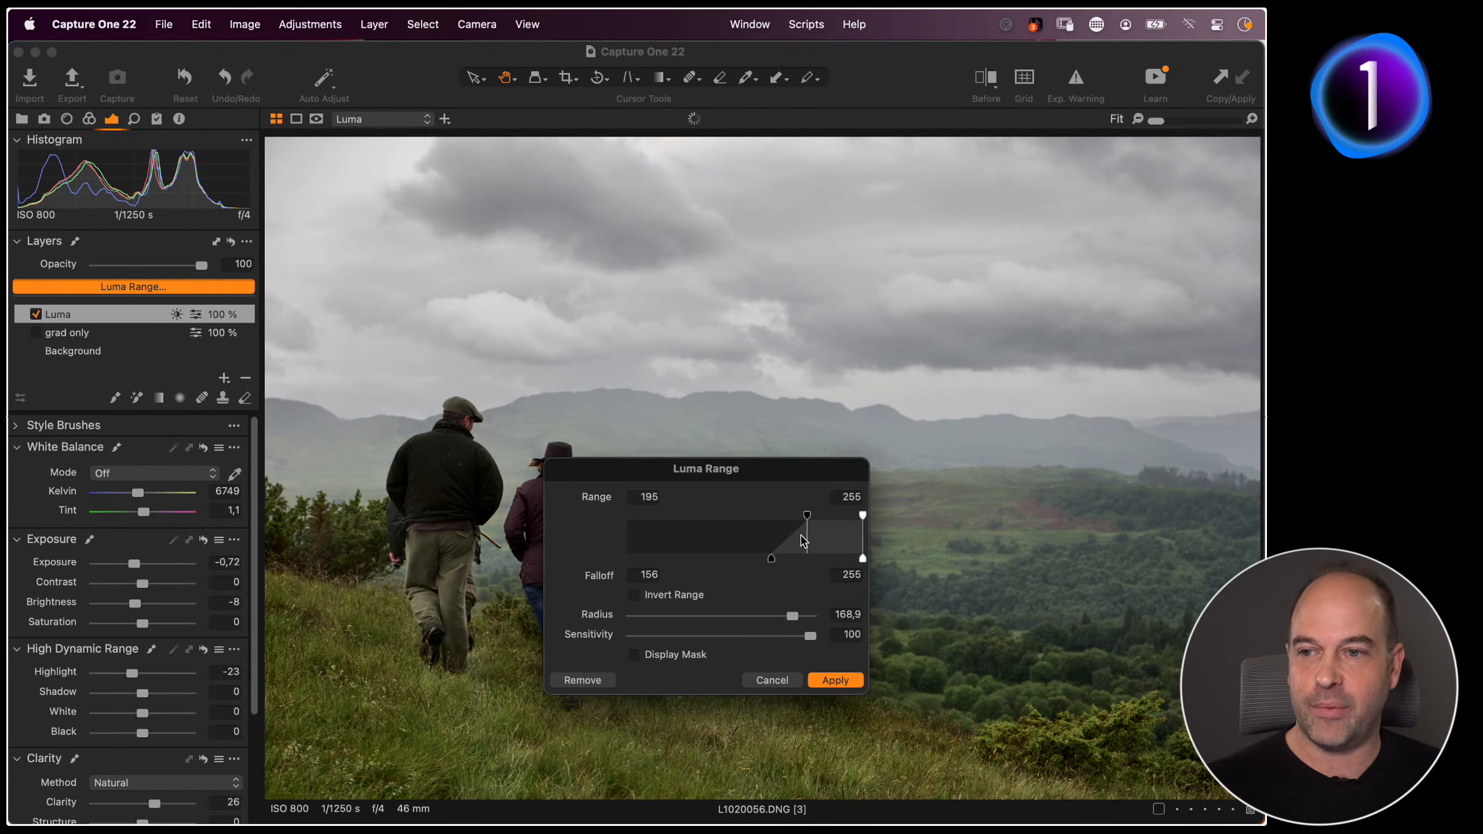
{"action": "left_click_drag", "start_coordinate": [807, 517], "coordinate": [782, 519]}
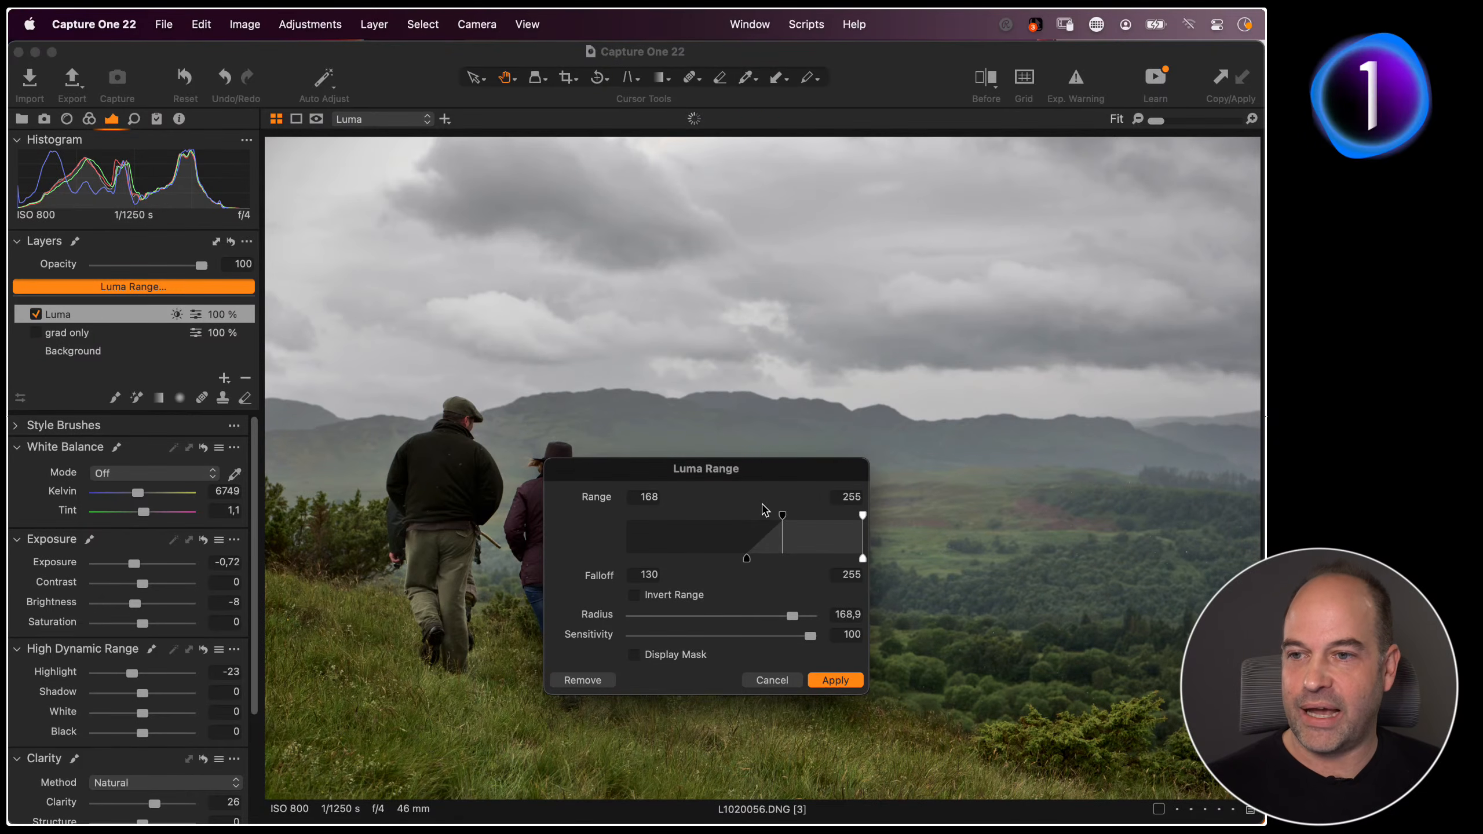
{"action": "left_click_drag", "start_coordinate": [783, 516], "coordinate": [798, 517]}
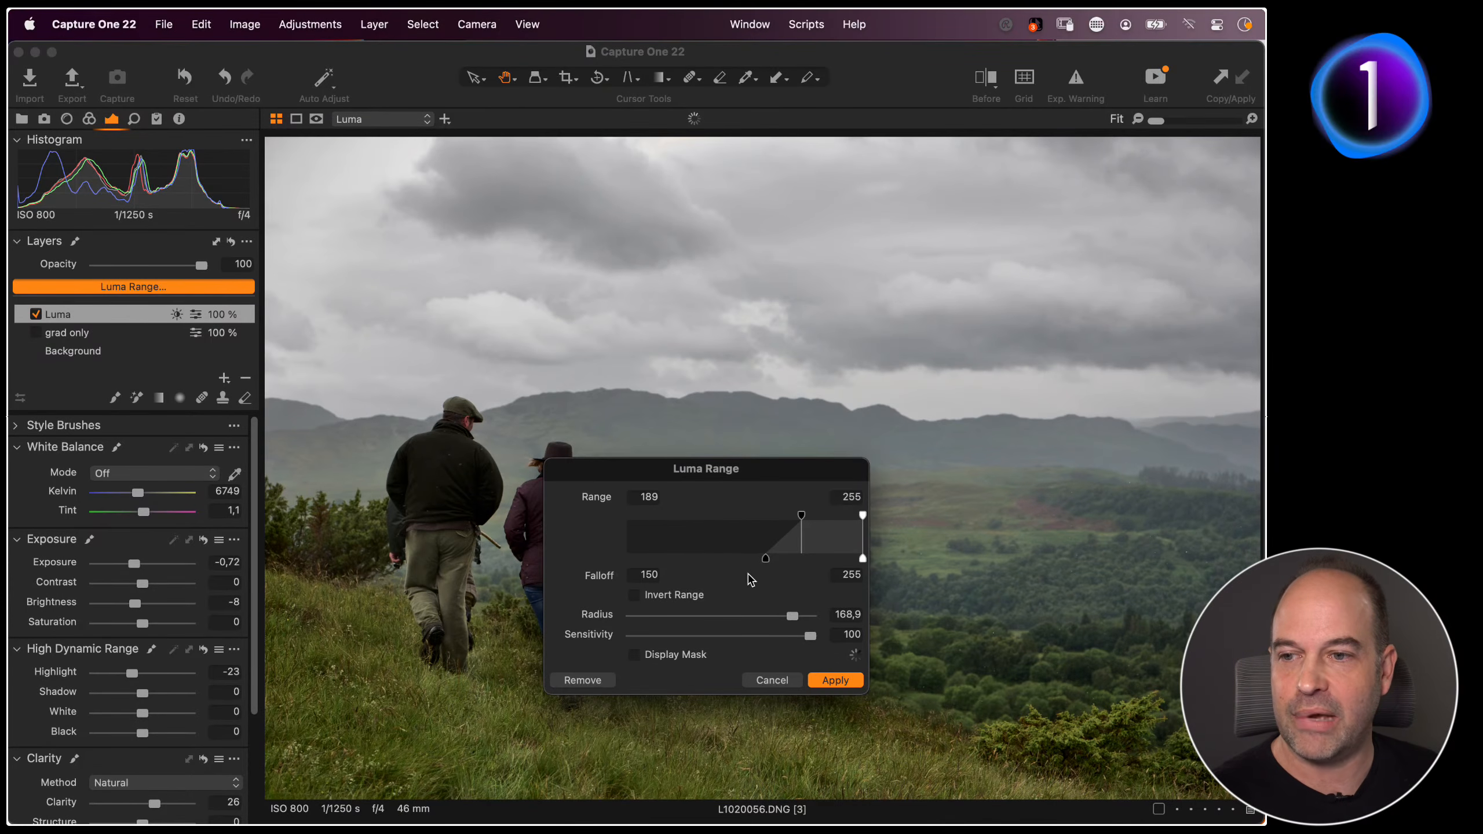
{"action": "left_click", "coordinate": [835, 681]}
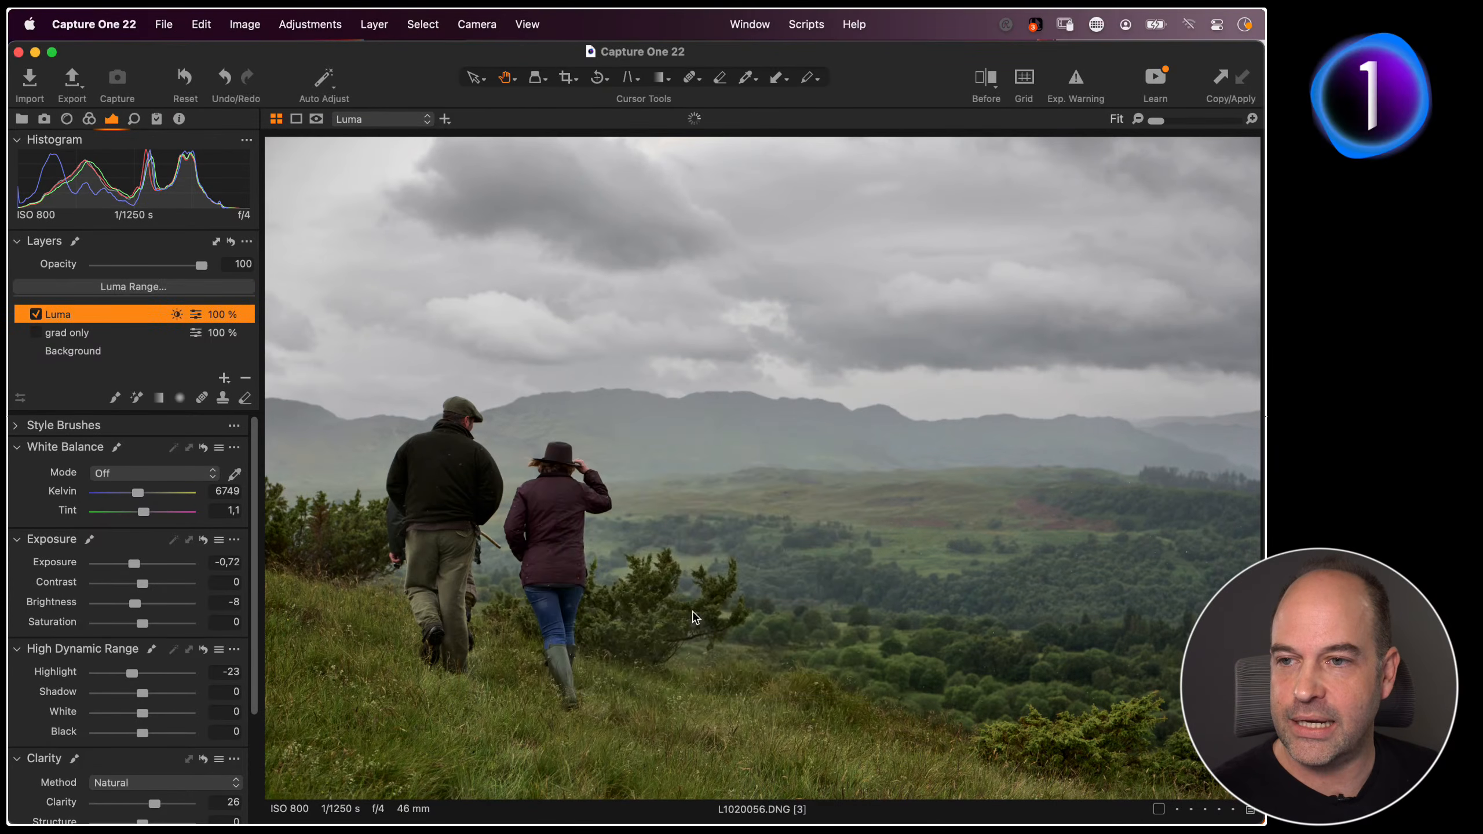
Add a new layer named Magic Brush and disable the Luma layer
{"action": "left_click", "coordinate": [225, 378]}
{"action": "double_click", "coordinate": [103, 316]}
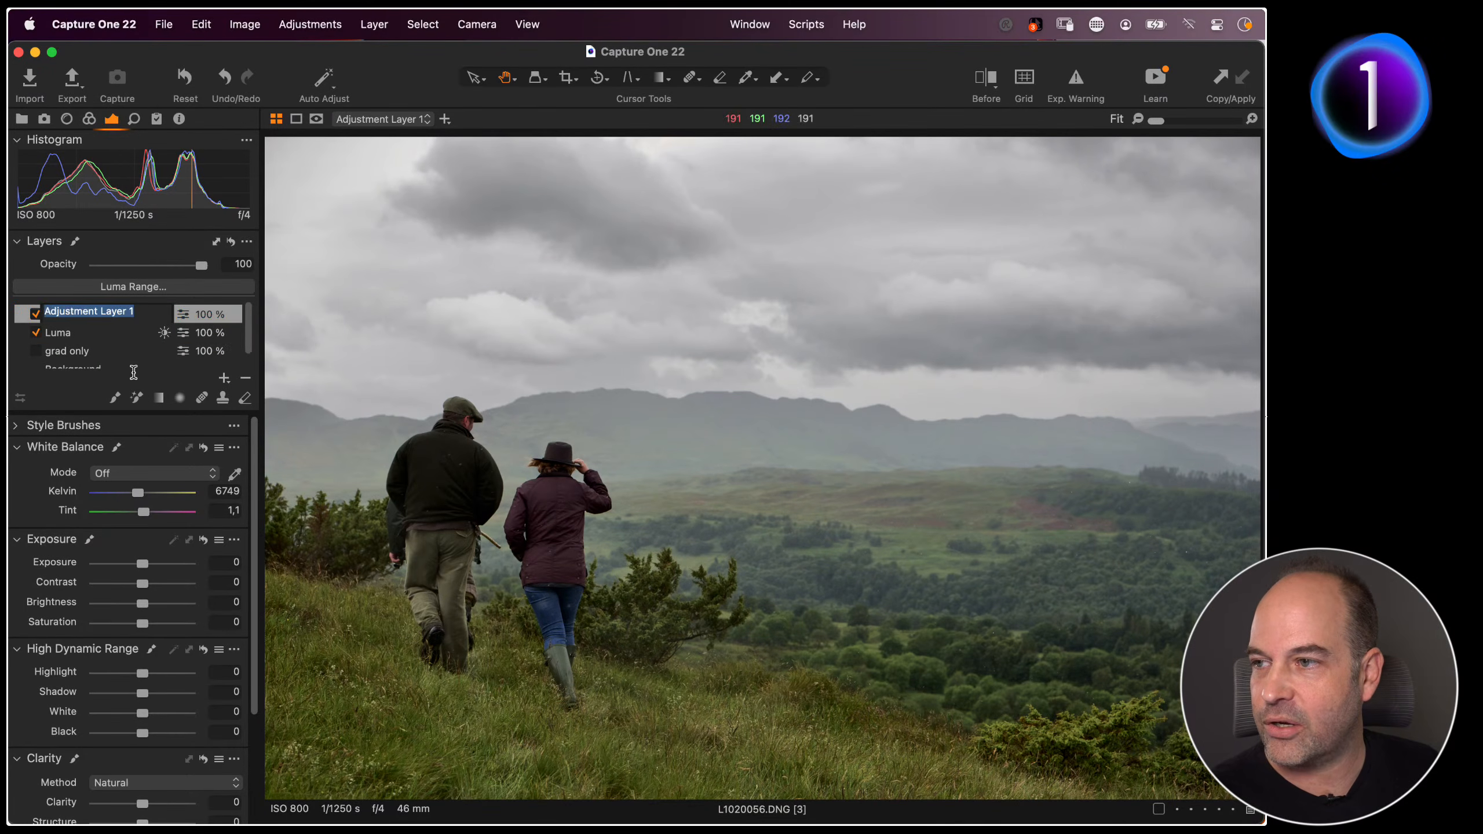
{"action": "type", "text": "Magic Brush"}
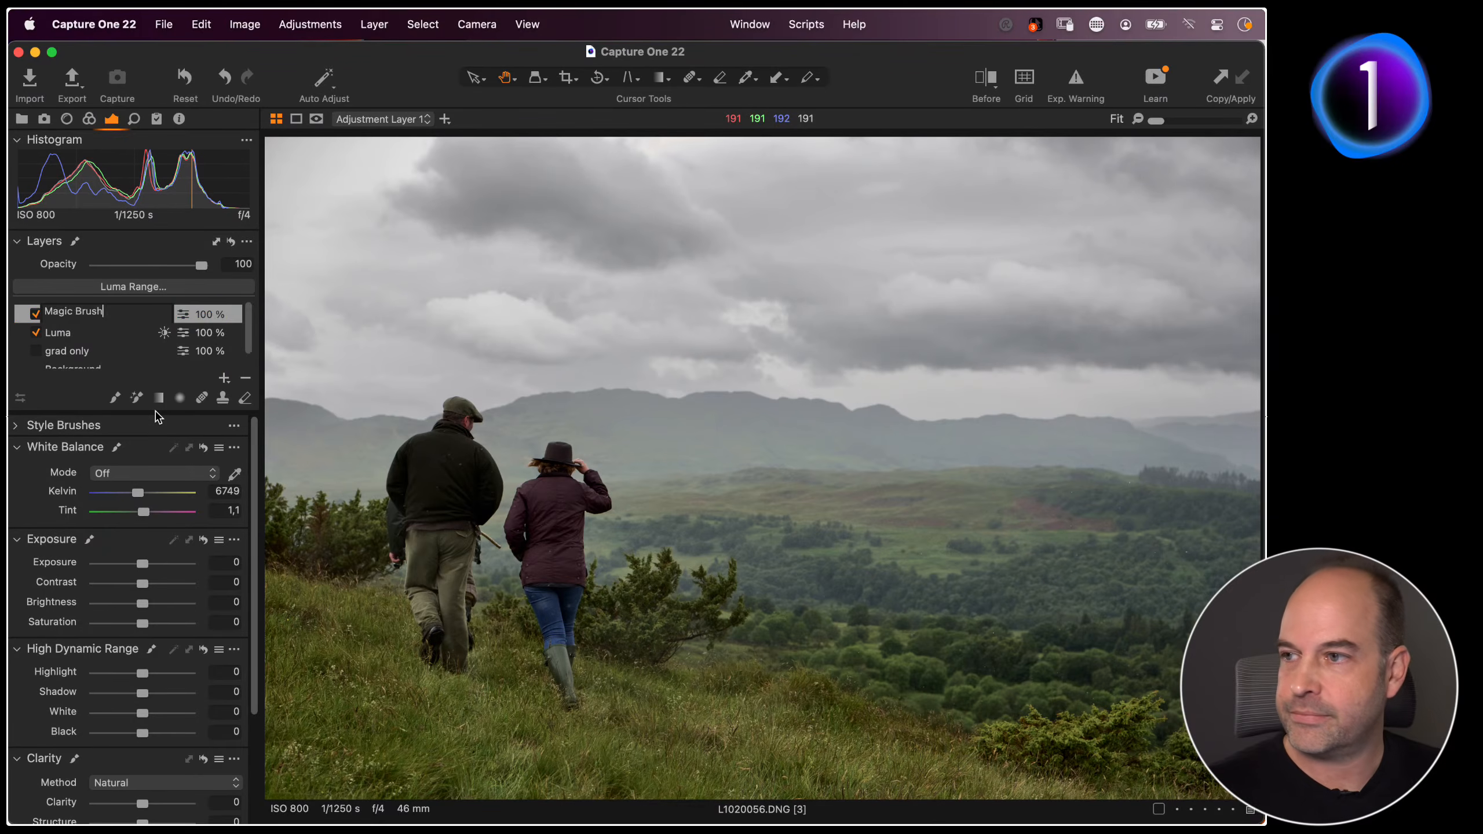
{"action": "key", "text": "Return"}
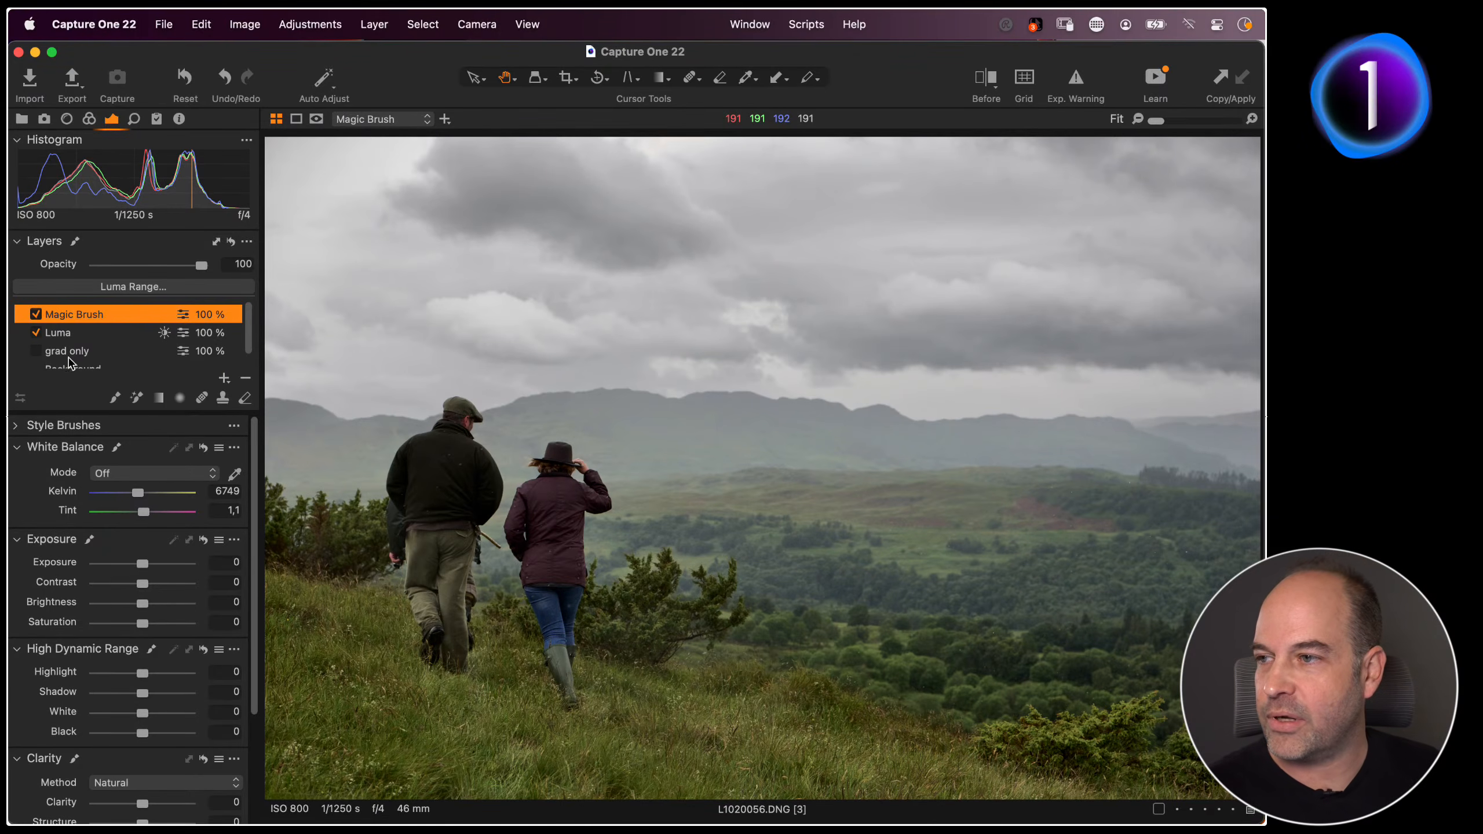
{"action": "left_click", "coordinate": [35, 333]}
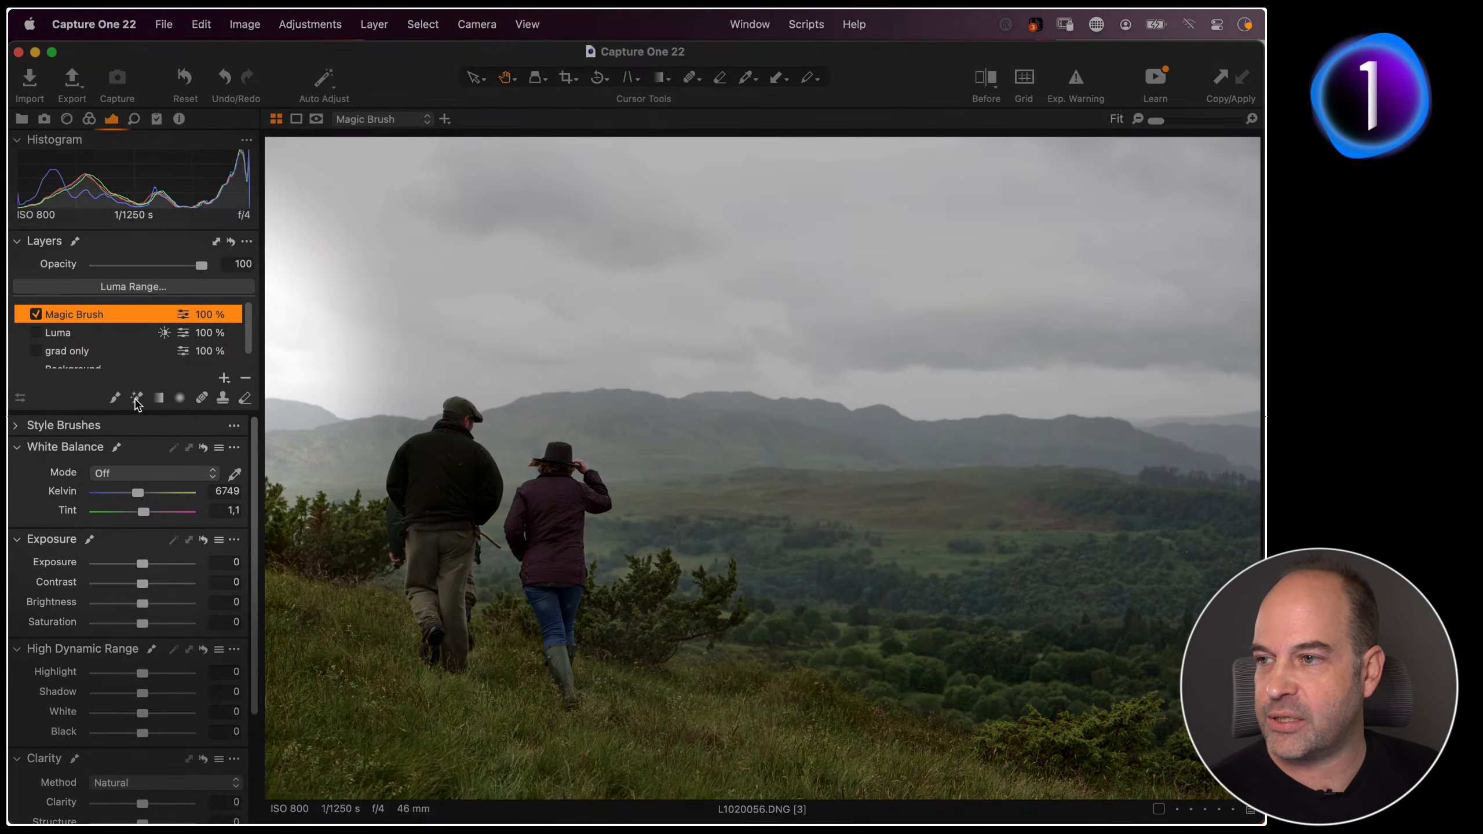
Activate the Magic Brush tool for the new layer, set the mask to always display, and review the brush settings
{"action": "left_click", "coordinate": [137, 399]}
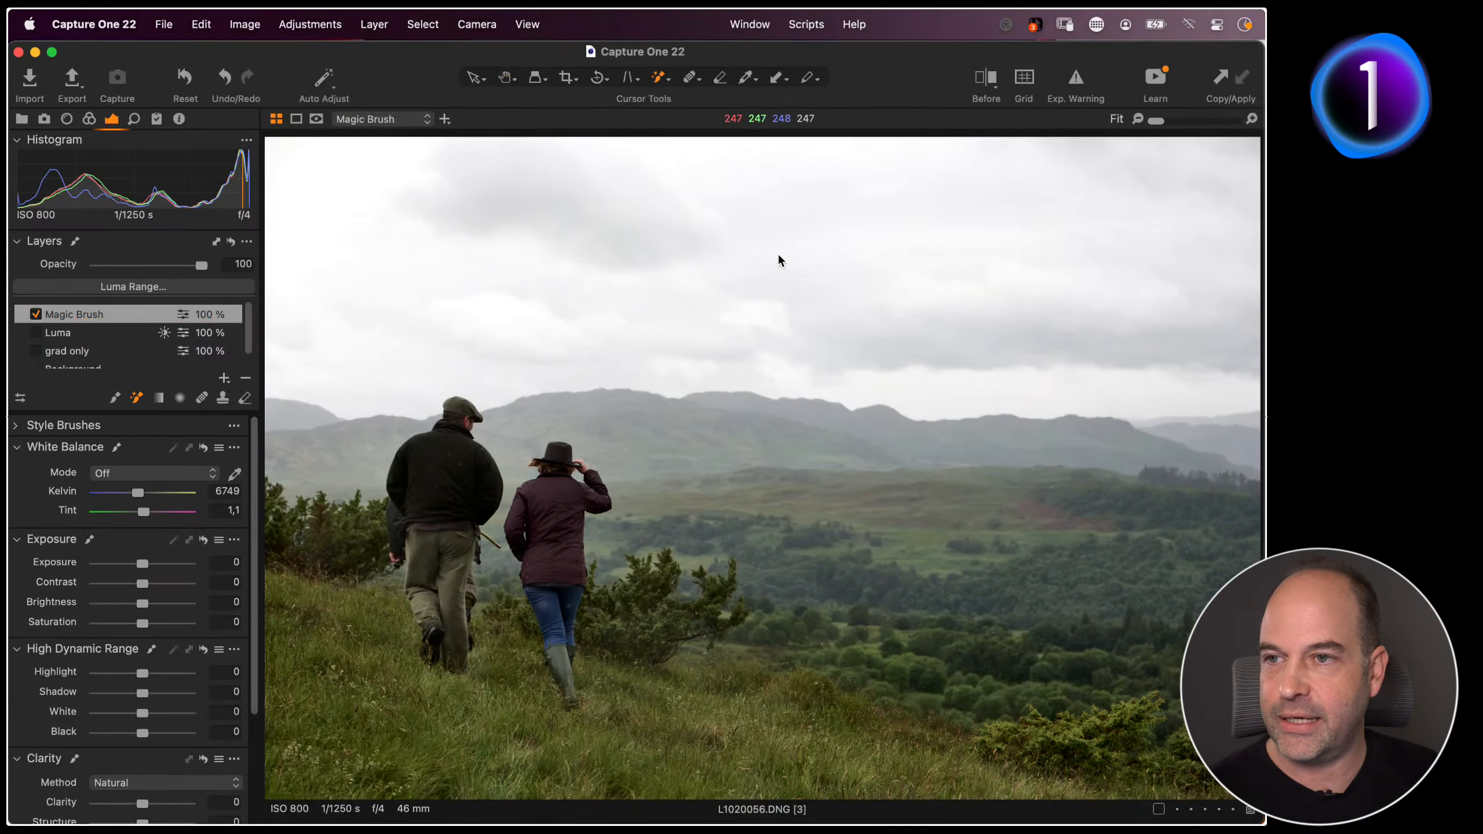
{"action": "left_click", "coordinate": [317, 118]}
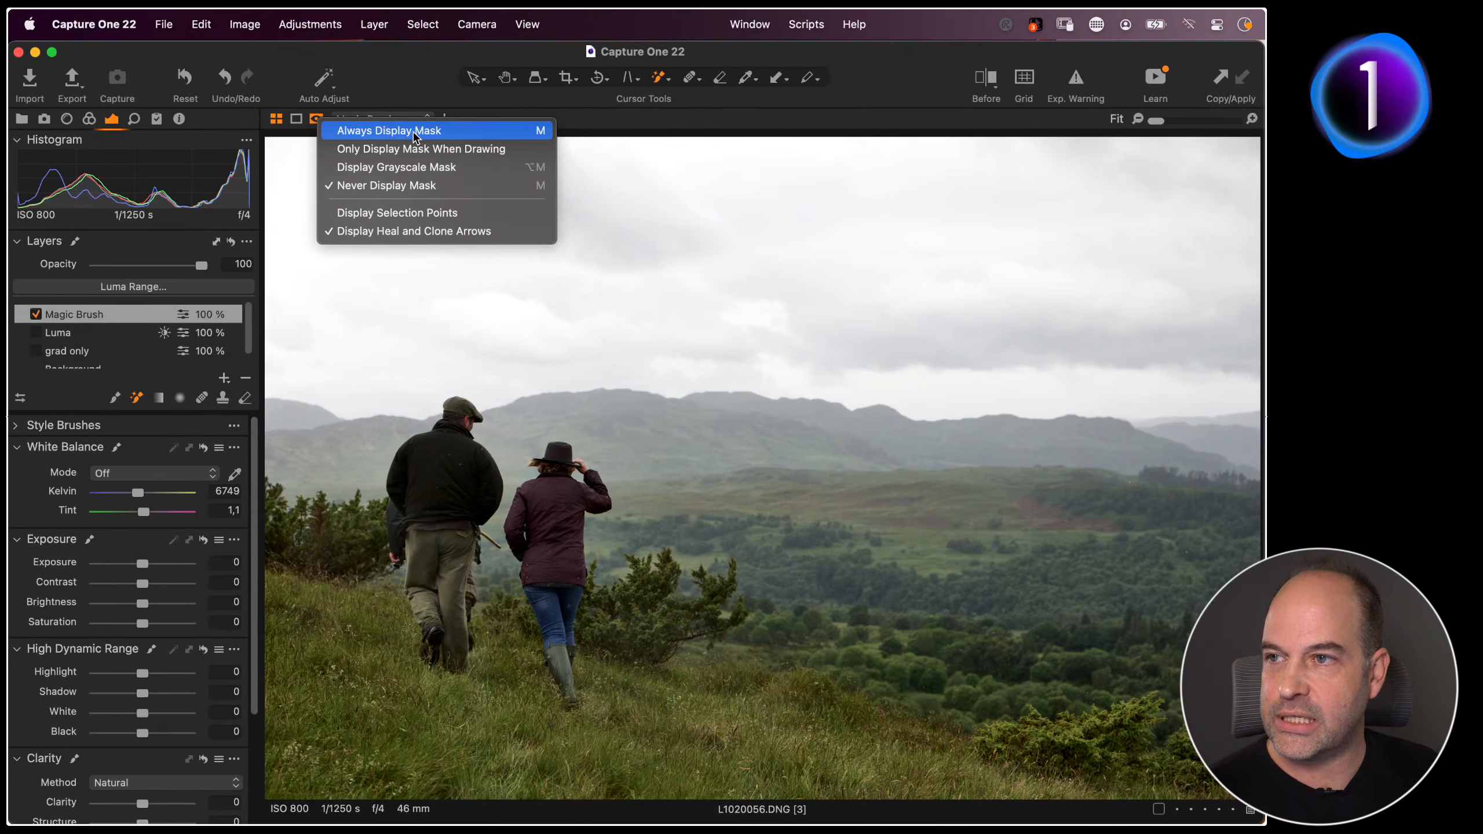
{"action": "left_click", "coordinate": [415, 133]}
{"action": "right_click", "coordinate": [745, 226]}
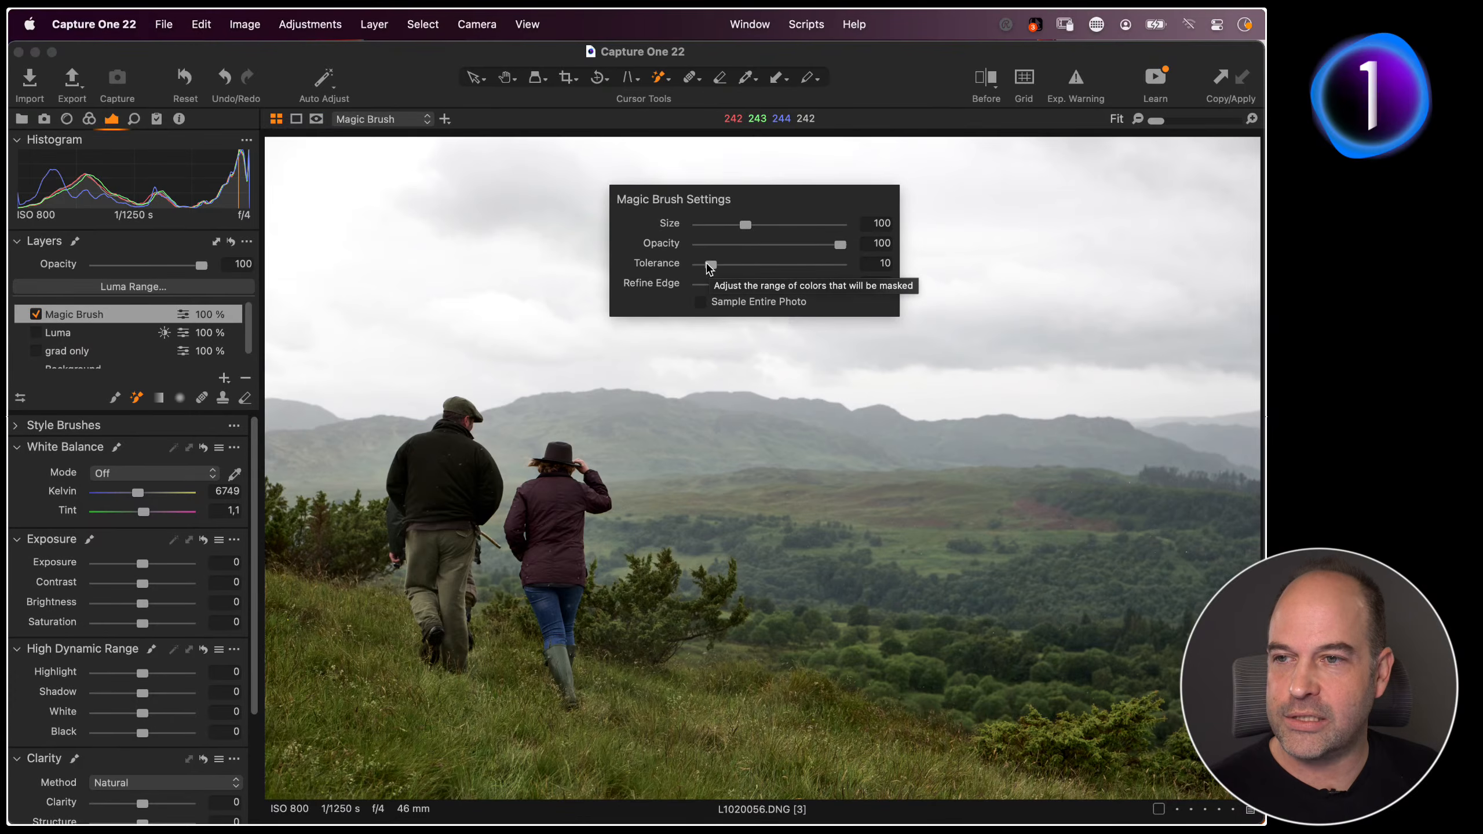
{"action": "left_click", "coordinate": [831, 394]}
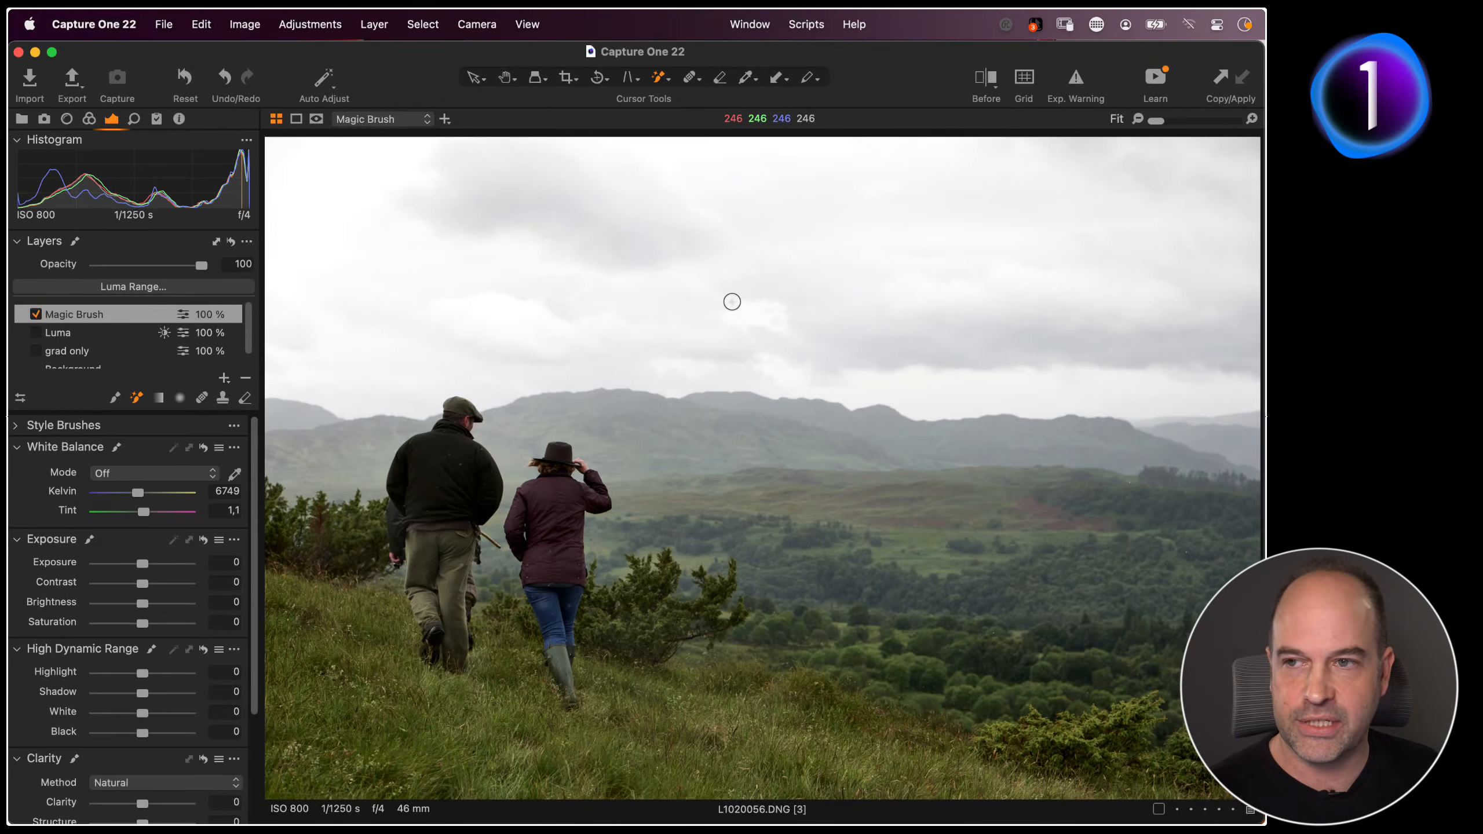
Set the Magic Brush's Refine Edge to 42 and brush a short stroke over the clouds to mask the sky
{"action": "right_click", "coordinate": [733, 302]}
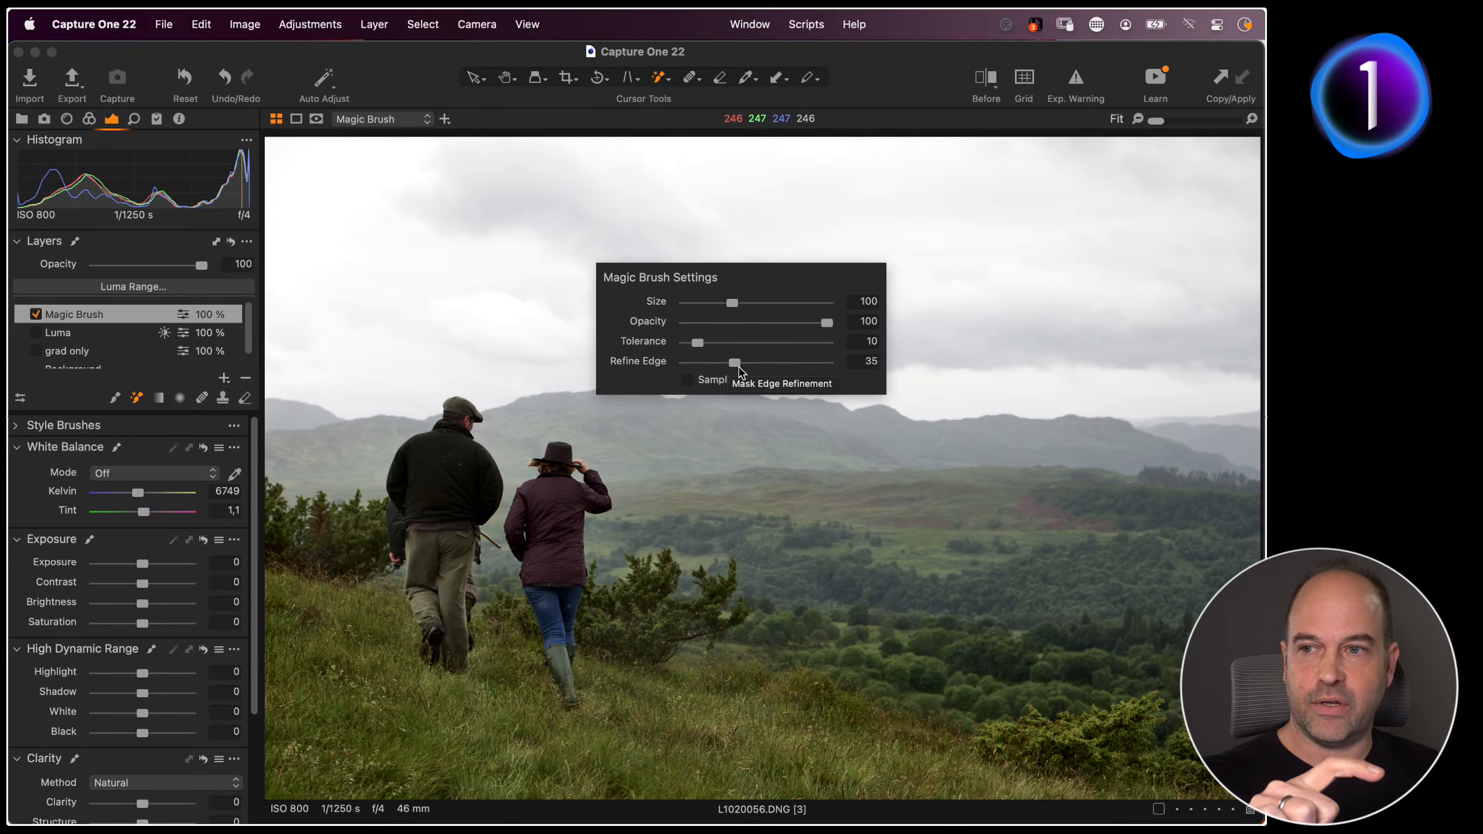
{"action": "left_click_drag", "start_coordinate": [736, 363], "coordinate": [747, 364]}
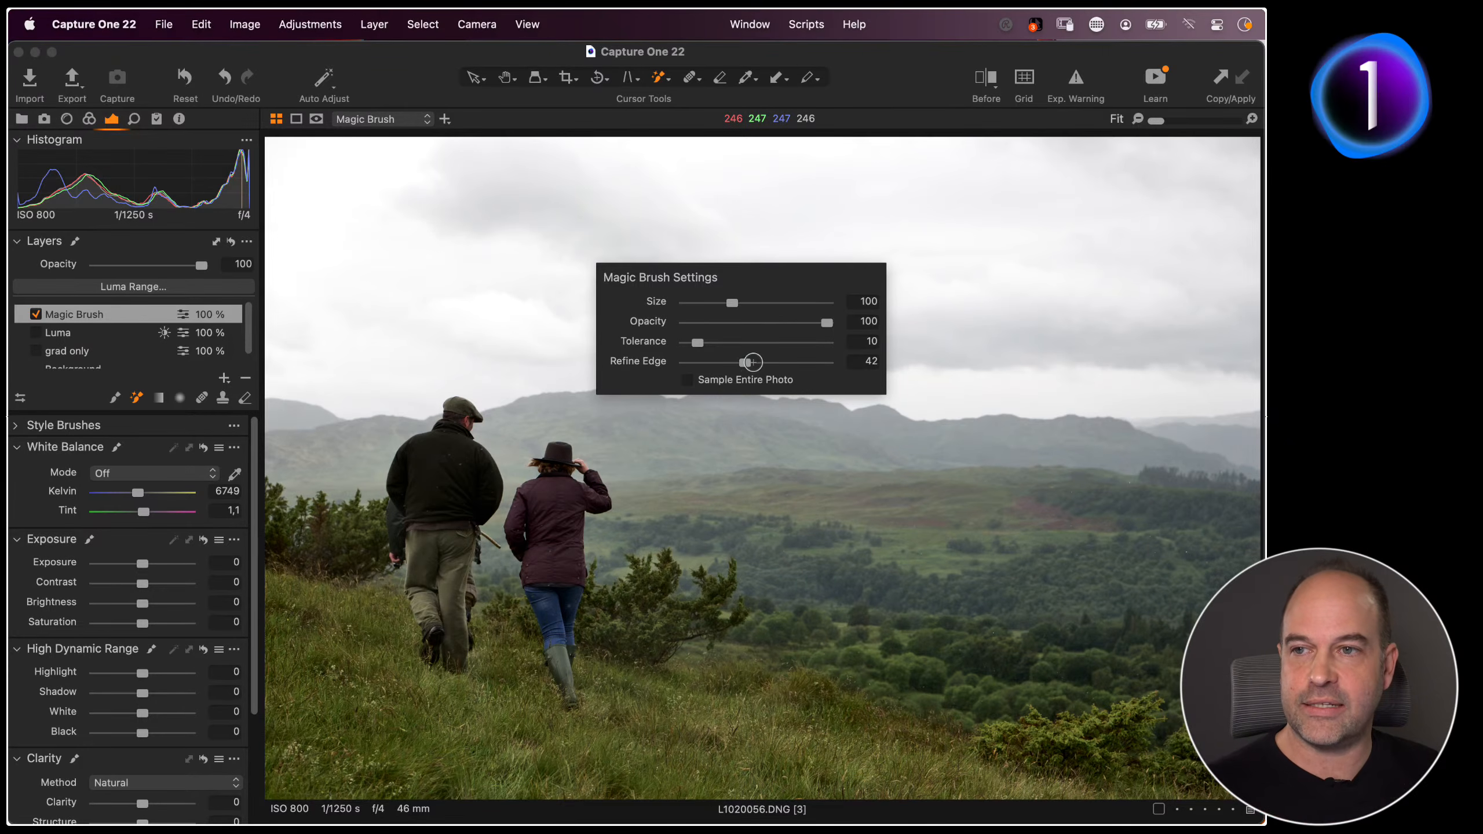
{"action": "left_click_drag", "start_coordinate": [786, 221], "coordinate": [825, 275]}
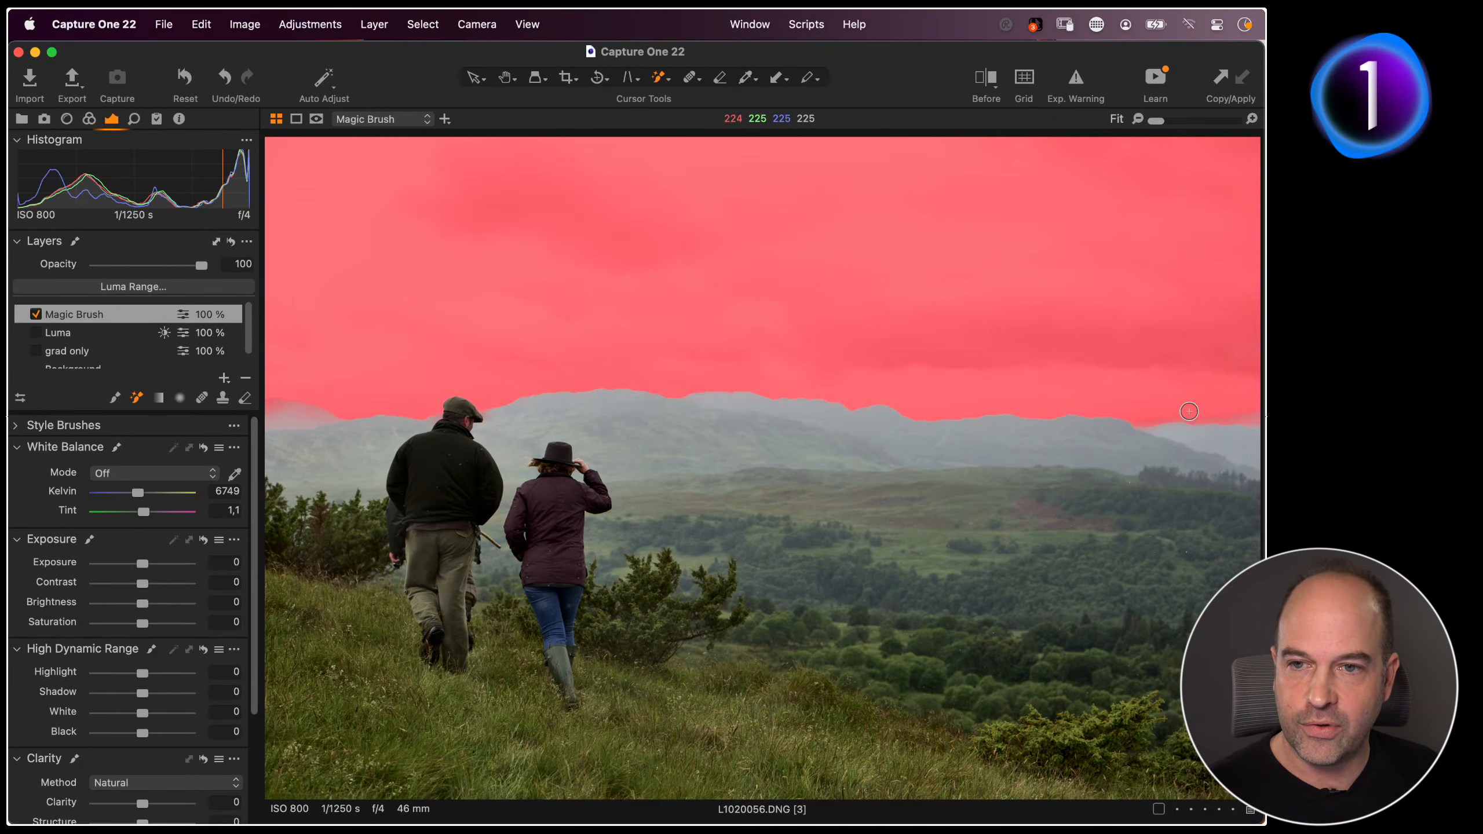
Try extending the sky mask over the hazy distant hills, including with a lower Magic Brush tolerance, and undo the extra strokes
{"action": "left_click", "coordinate": [1215, 423]}
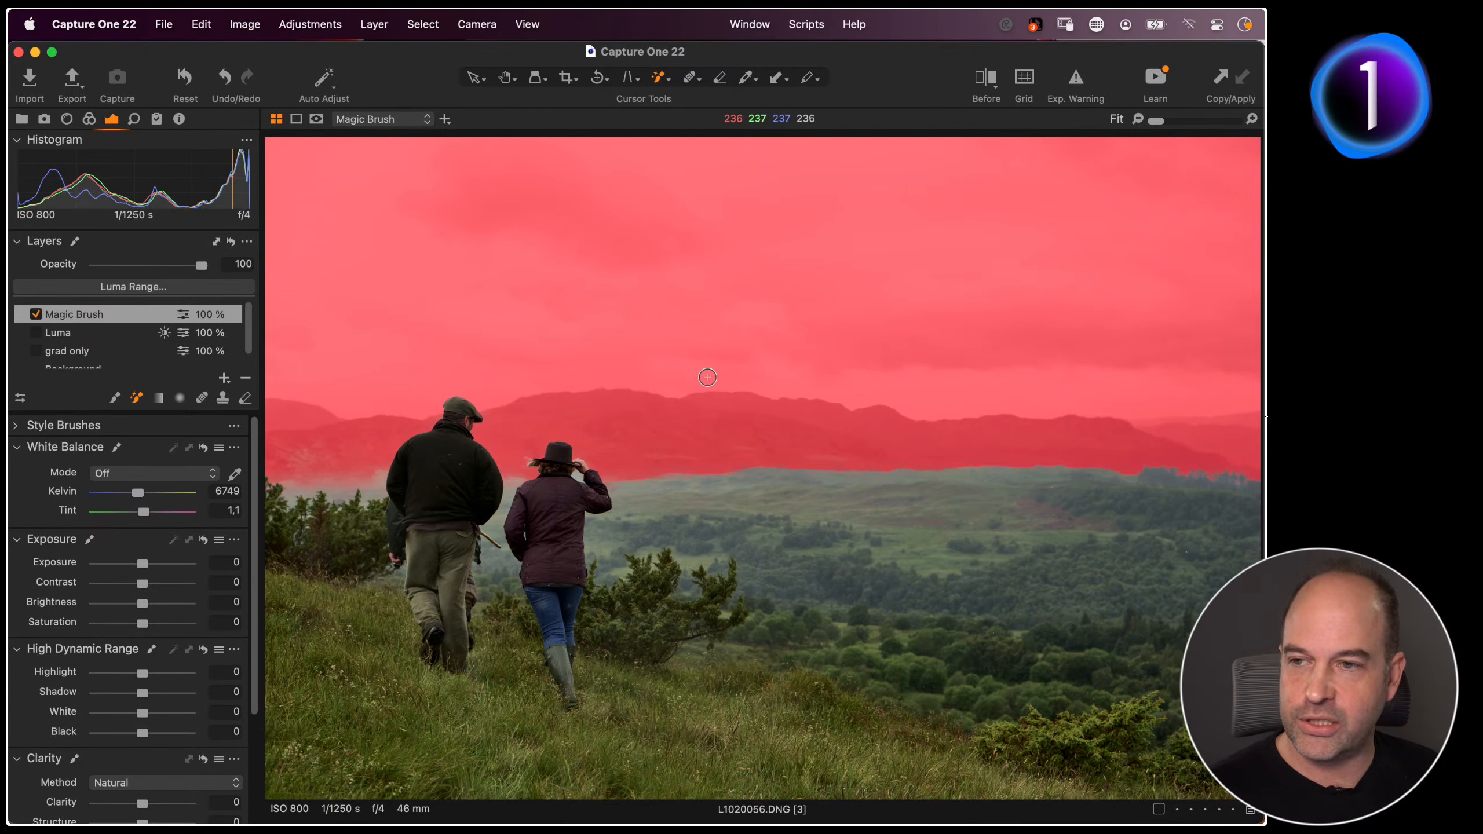
{"action": "key", "text": "super+z"}
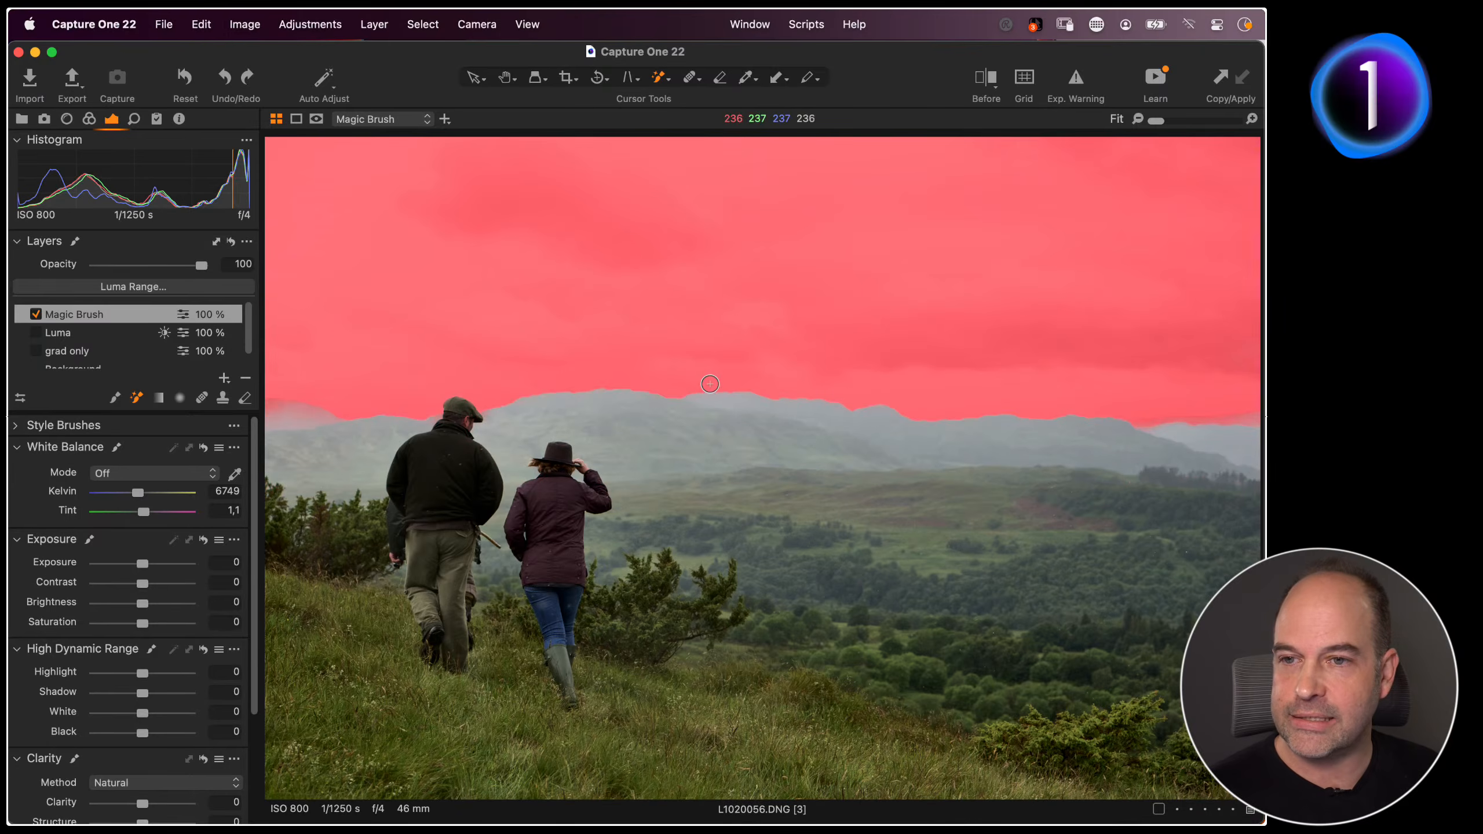
{"action": "right_click", "coordinate": [855, 280]}
{"action": "left_click_drag", "start_coordinate": [821, 316], "coordinate": [808, 315]}
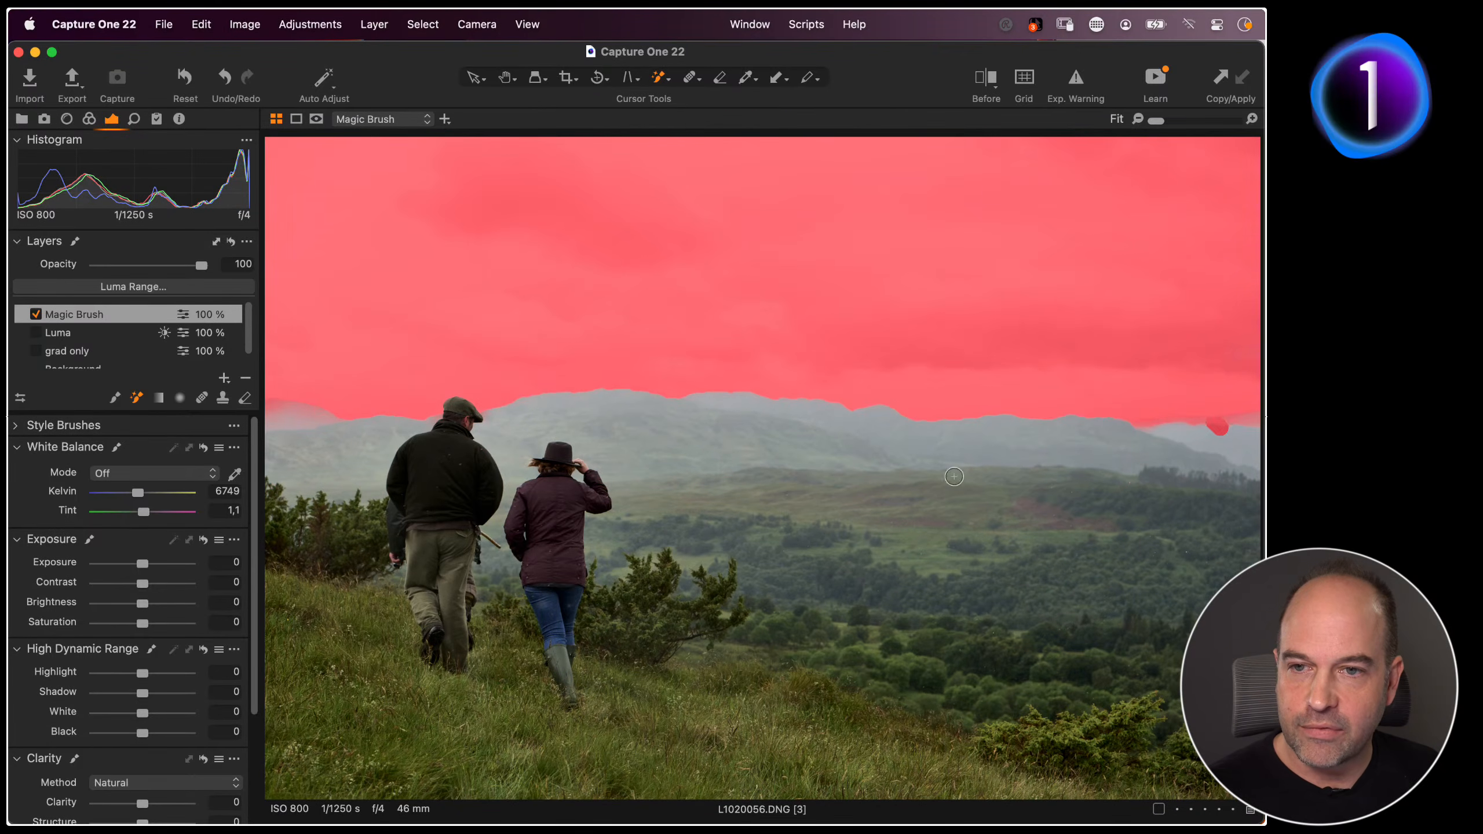
{"action": "left_click", "coordinate": [919, 471]}
{"action": "key", "text": "super+z"}
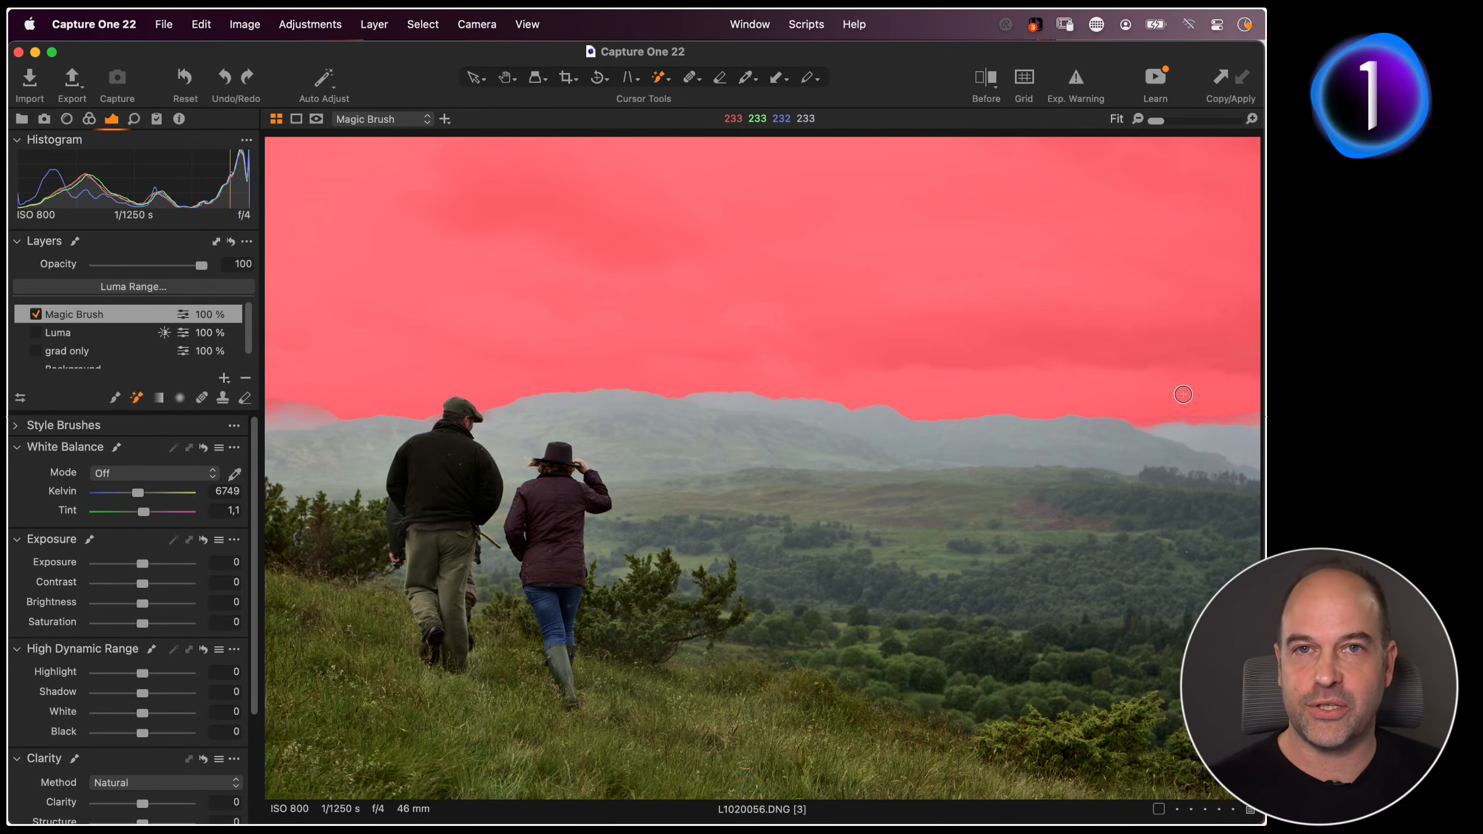
Hide the mask and set the Magic Brush layer's Highlight to -20, Brightness to -19 and Clarity to 52
{"action": "key", "text": "m"}
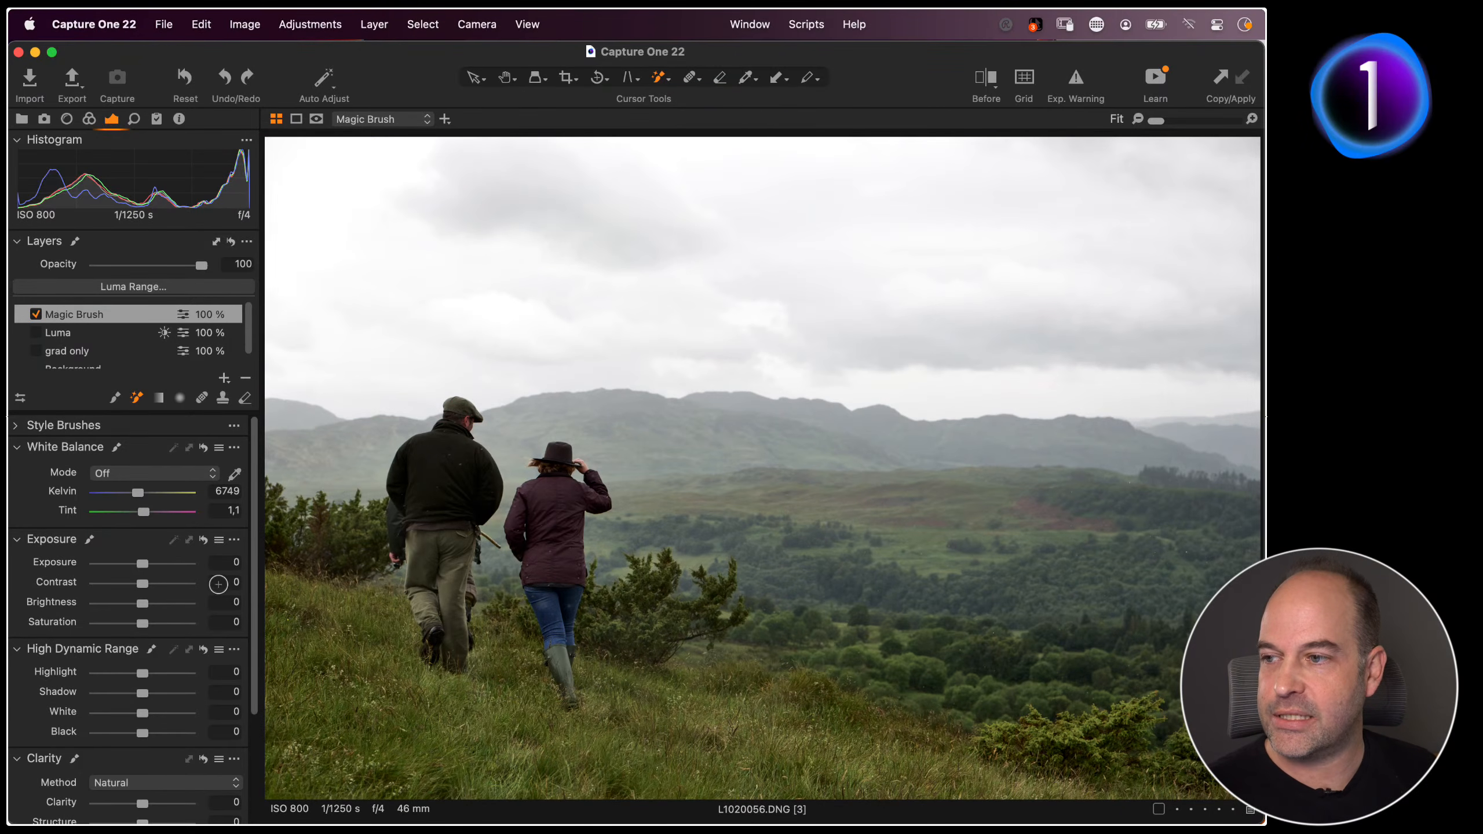
{"action": "left_click_drag", "start_coordinate": [142, 673], "coordinate": [133, 674]}
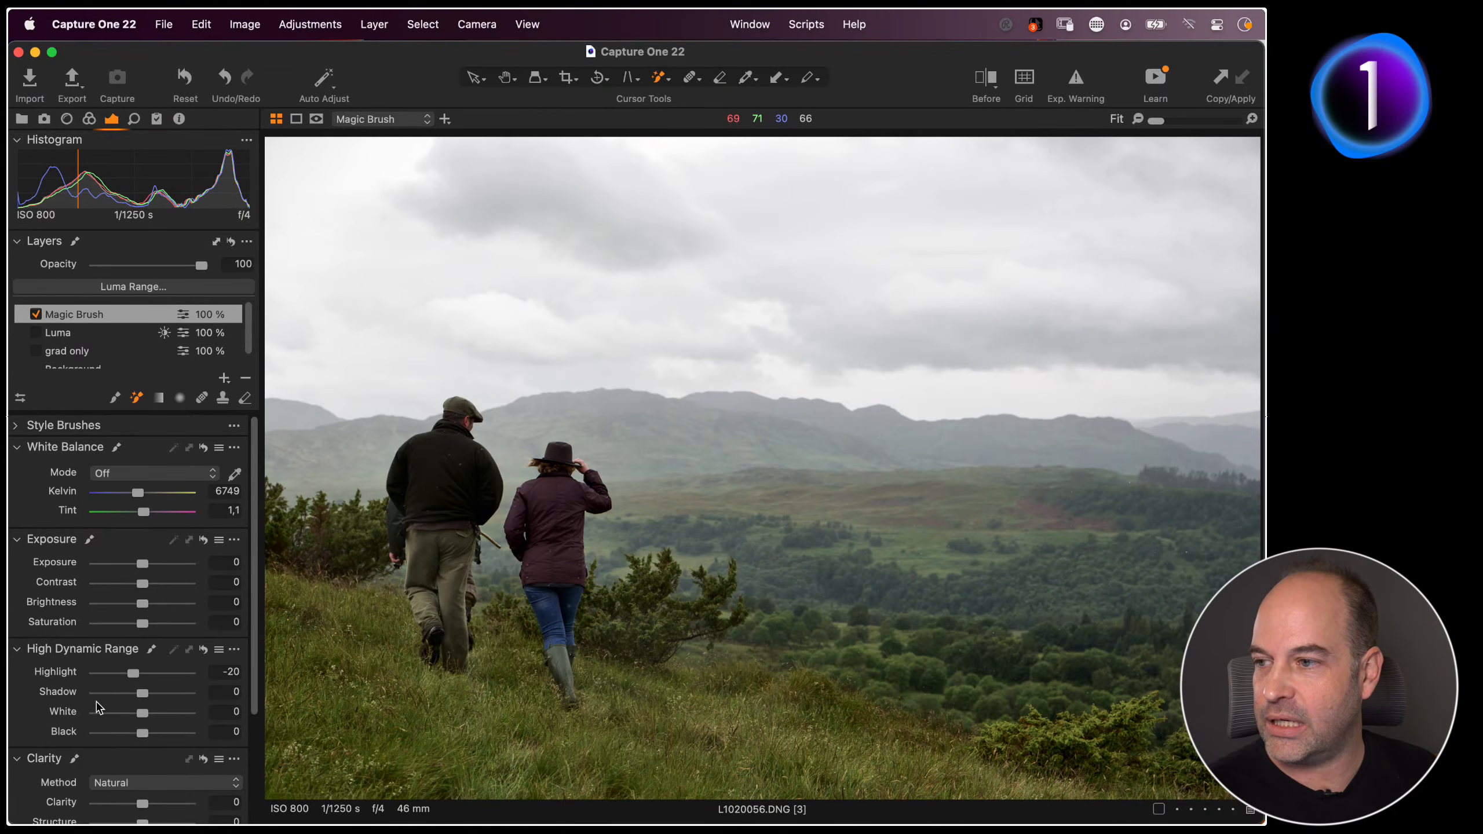
{"action": "left_click_drag", "start_coordinate": [140, 605], "coordinate": [122, 605]}
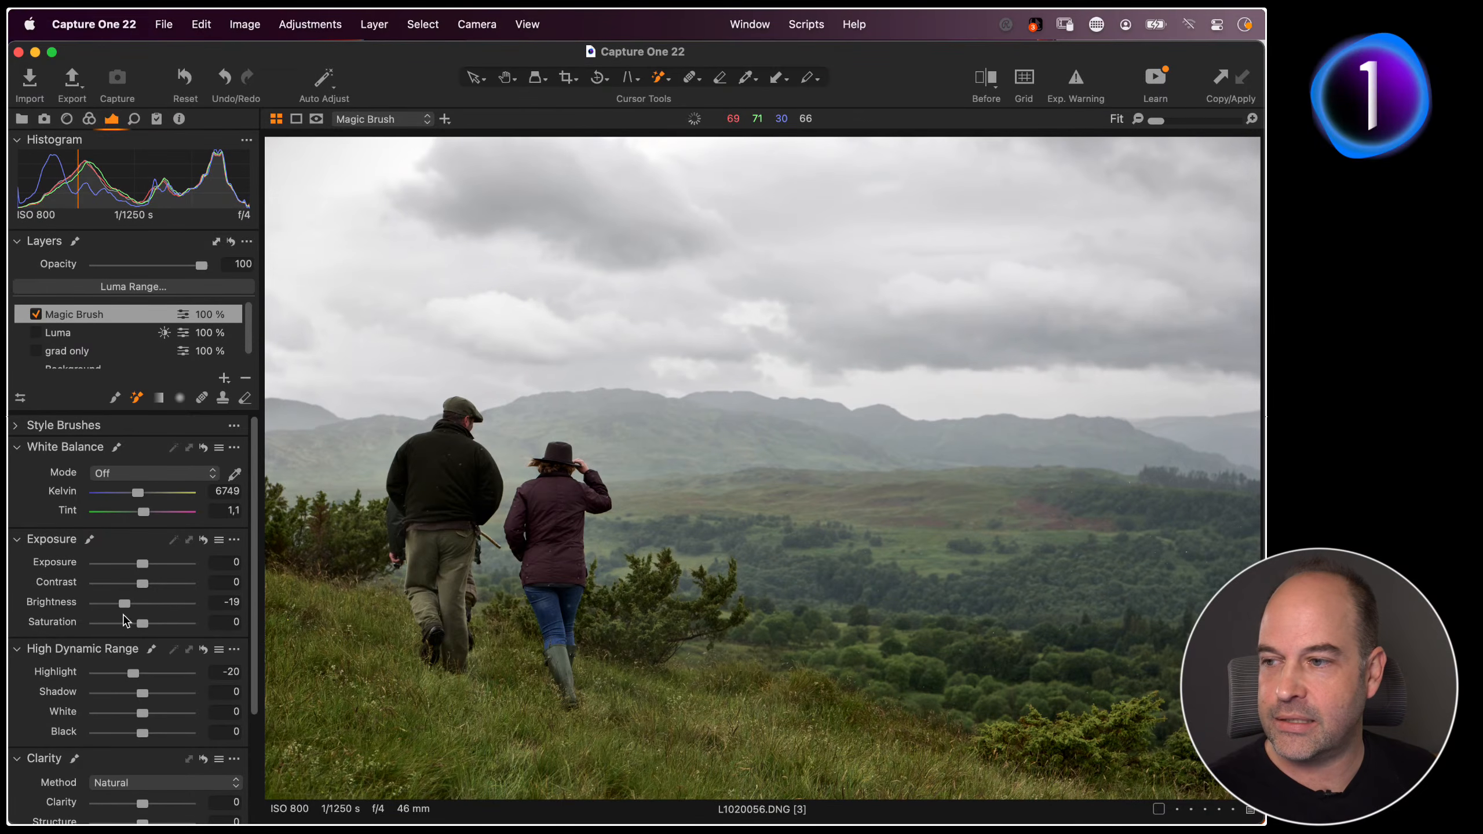
{"action": "scroll", "coordinate": [108, 654], "scroll_direction": "down", "scroll_amount": 2}
{"action": "left_click_drag", "start_coordinate": [142, 744], "coordinate": [166, 744]}
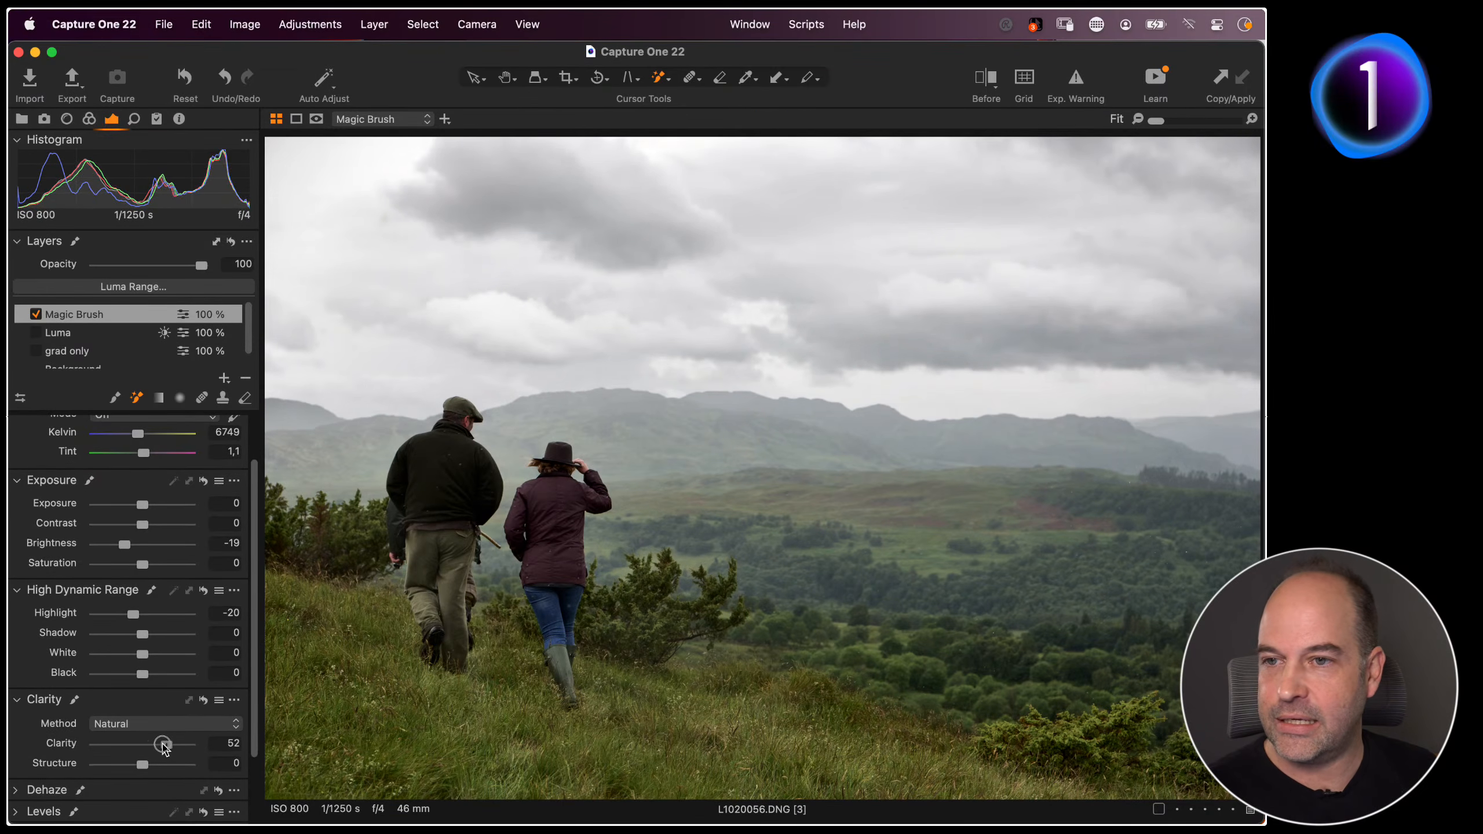
Set the Magic Brush layer's Exposure to -0,3, and turn the layer off
{"action": "scroll", "coordinate": [99, 695], "scroll_direction": "up", "scroll_amount": 1}
{"action": "left_click_drag", "start_coordinate": [143, 544], "coordinate": [140, 544]}
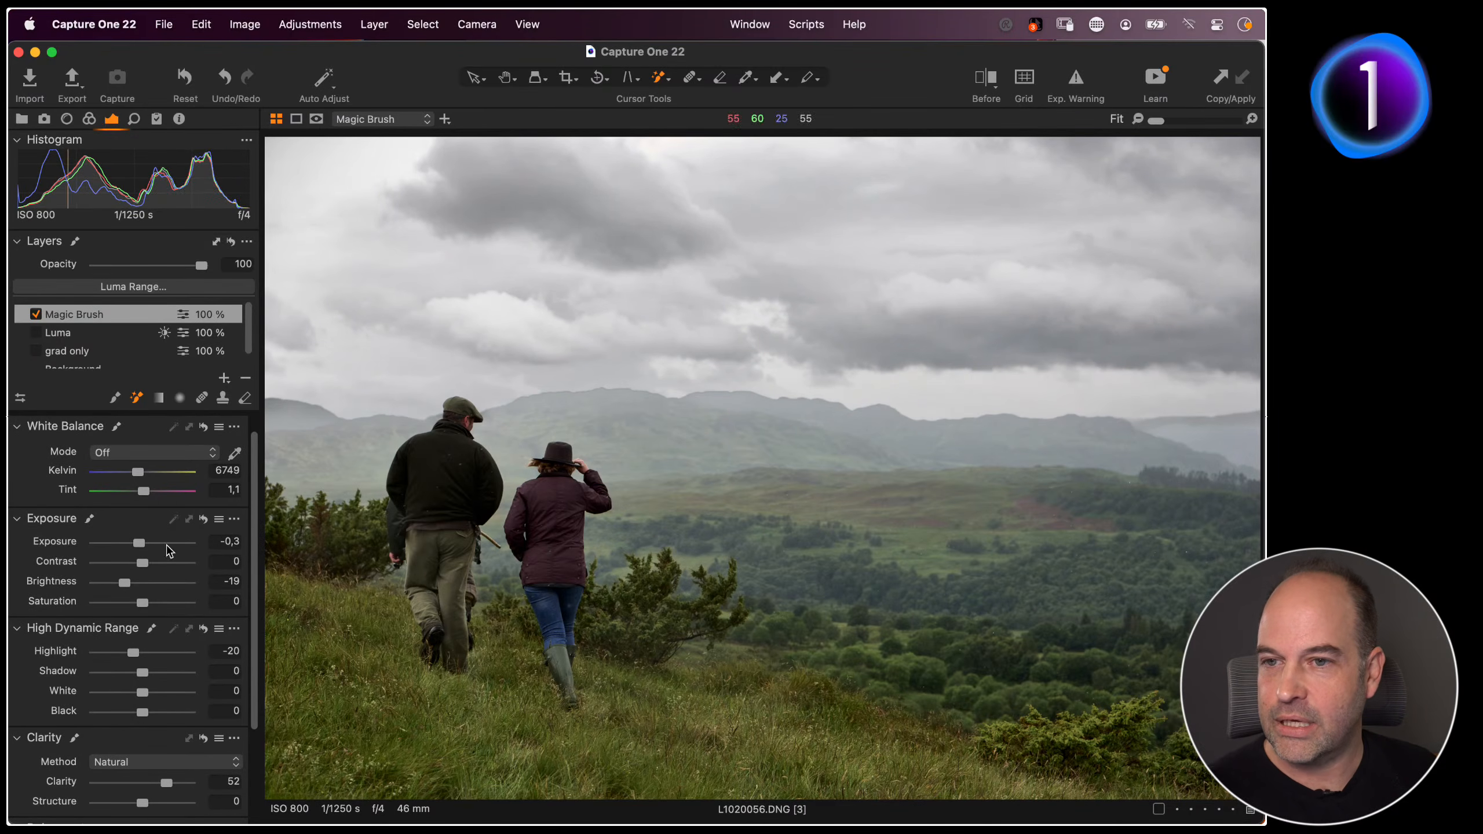
{"action": "left_click", "coordinate": [35, 315]}
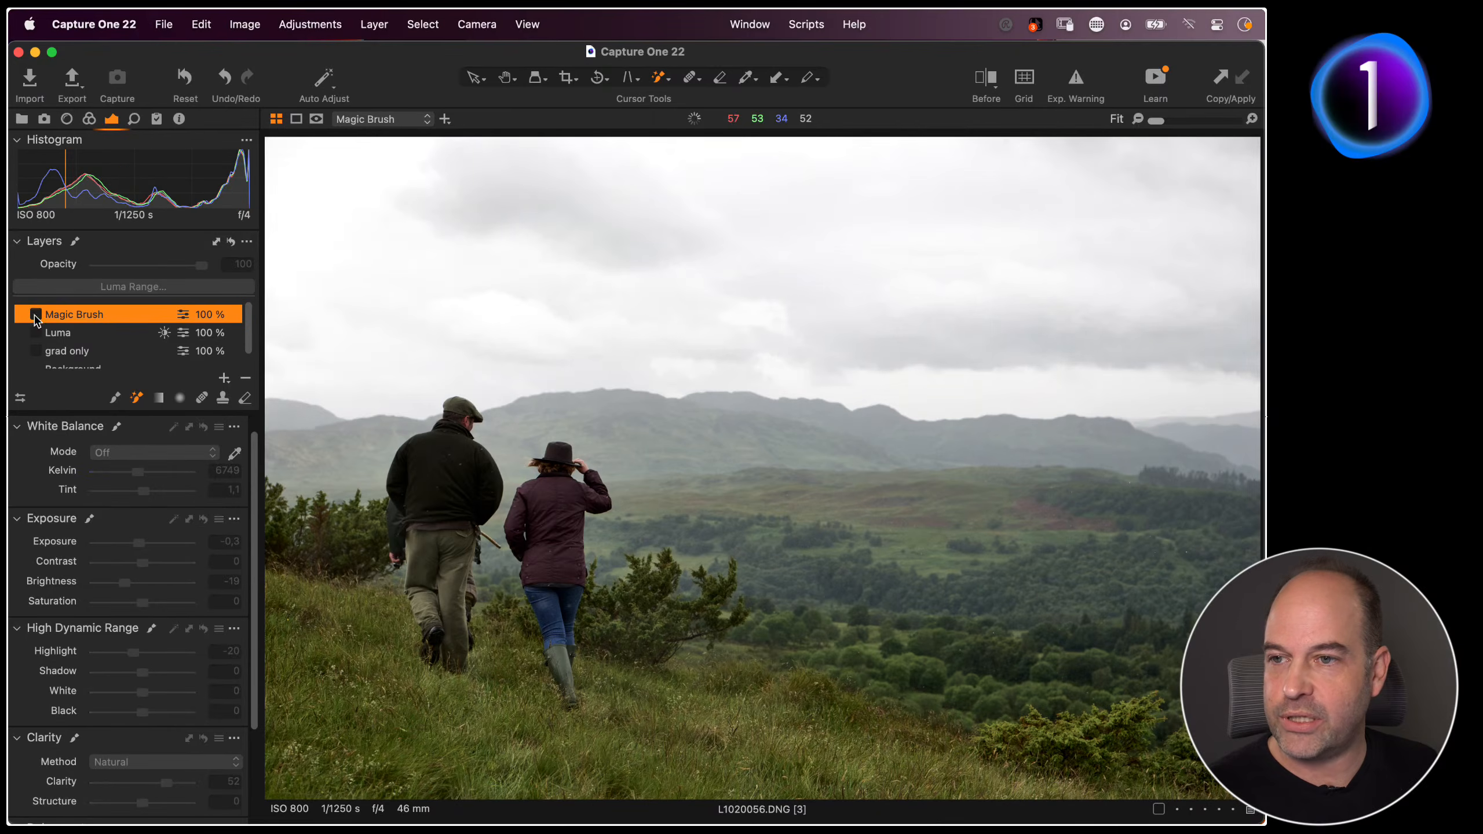
Toggle the Luma and grad only layers one at a time to compare their effects on the sky and hills
{"action": "left_click", "coordinate": [34, 333]}
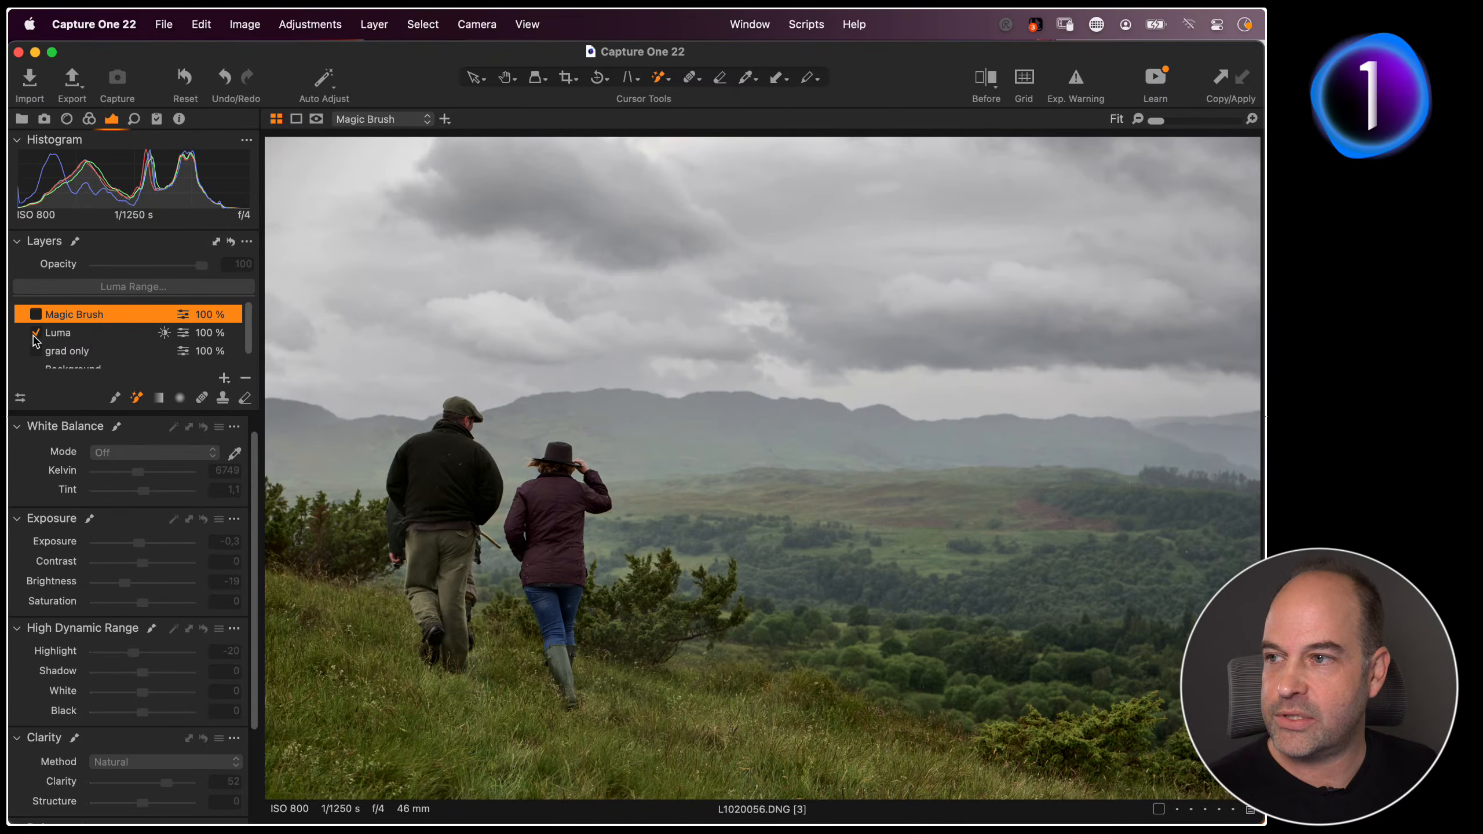
{"action": "left_click", "coordinate": [35, 333]}
{"action": "left_click", "coordinate": [36, 351]}
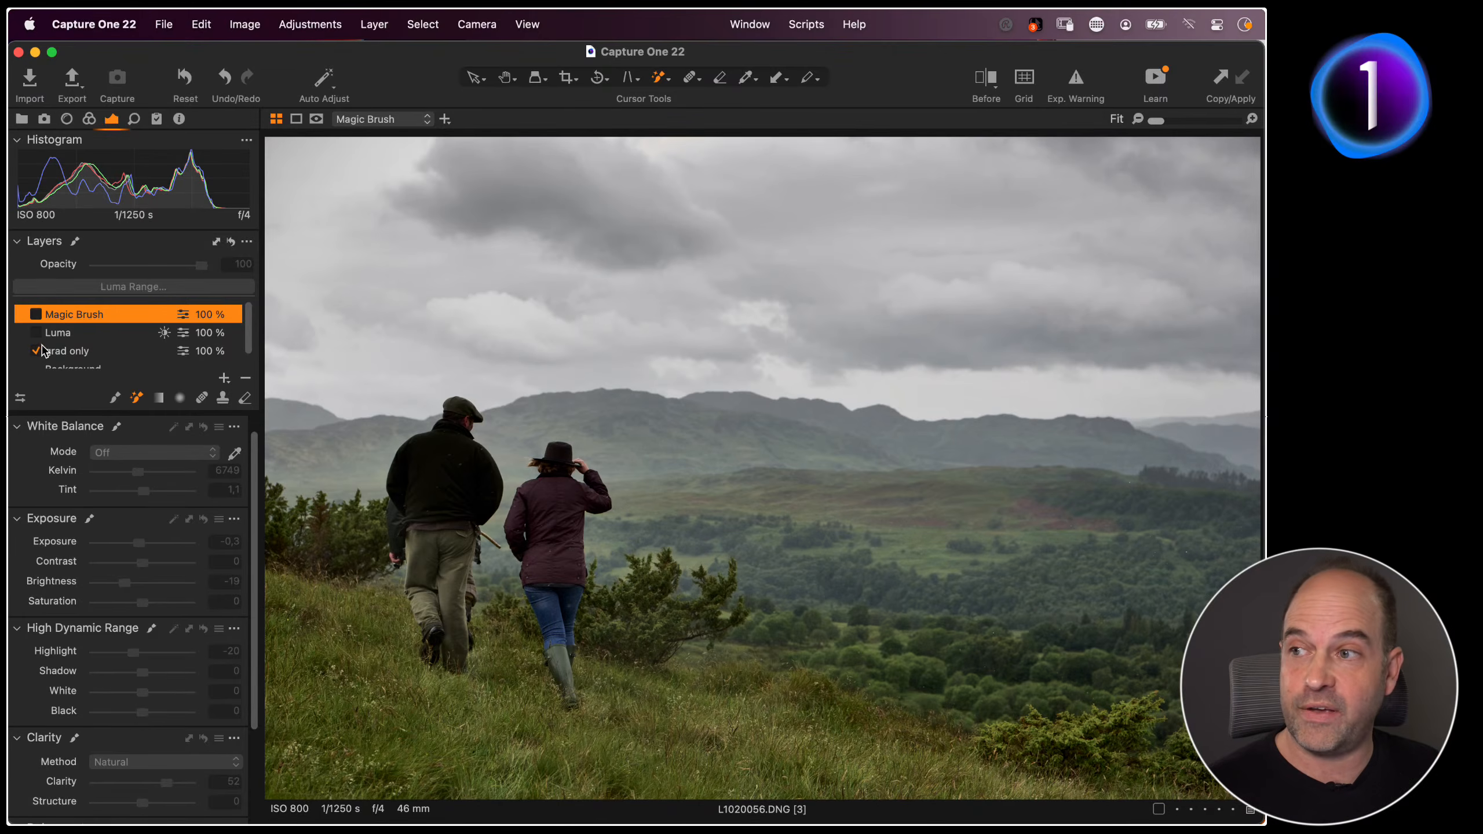
{"action": "left_click", "coordinate": [36, 351]}
{"action": "left_click", "coordinate": [36, 352]}
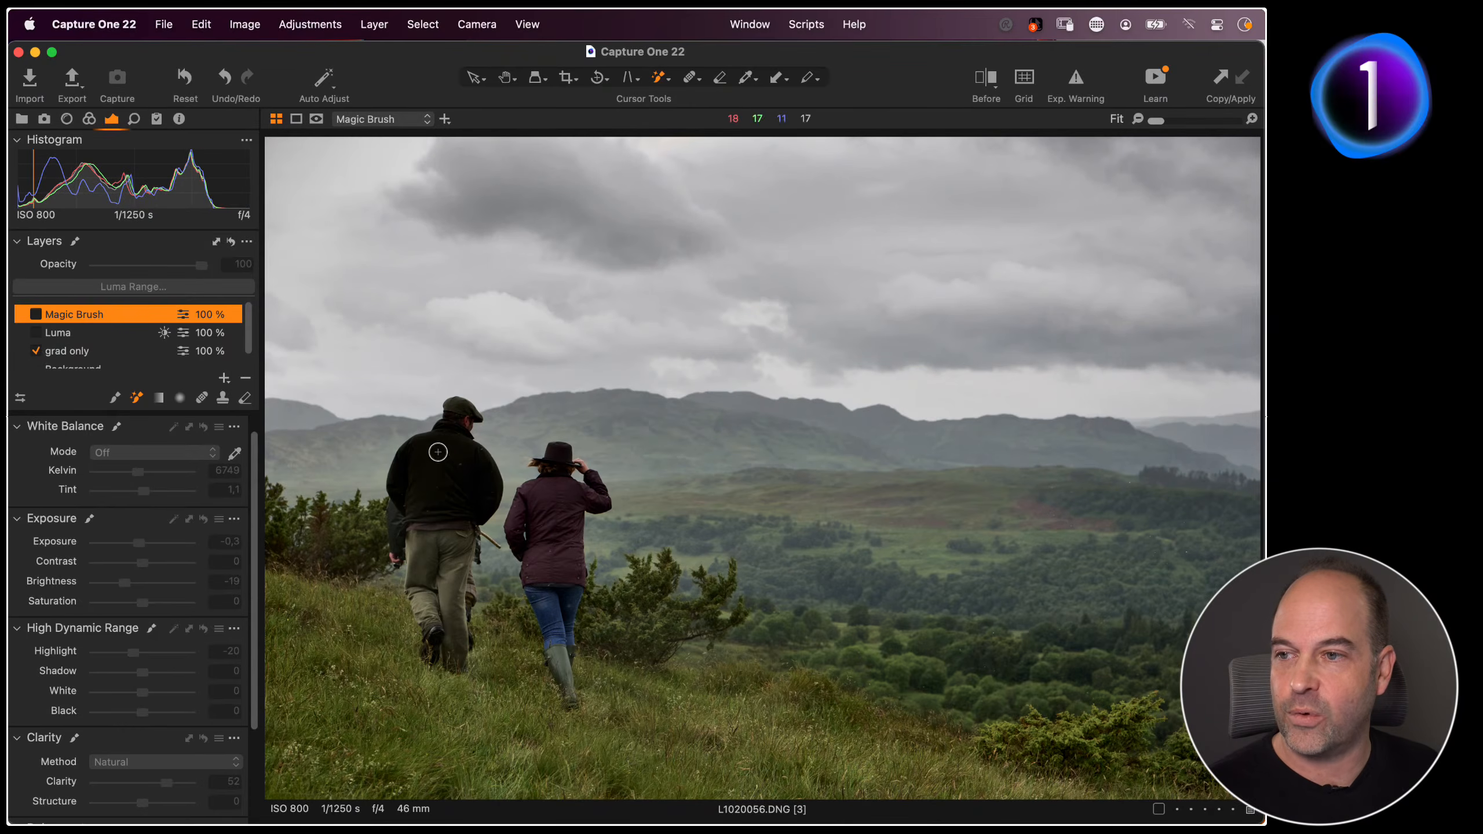
{"action": "left_click", "coordinate": [36, 351]}
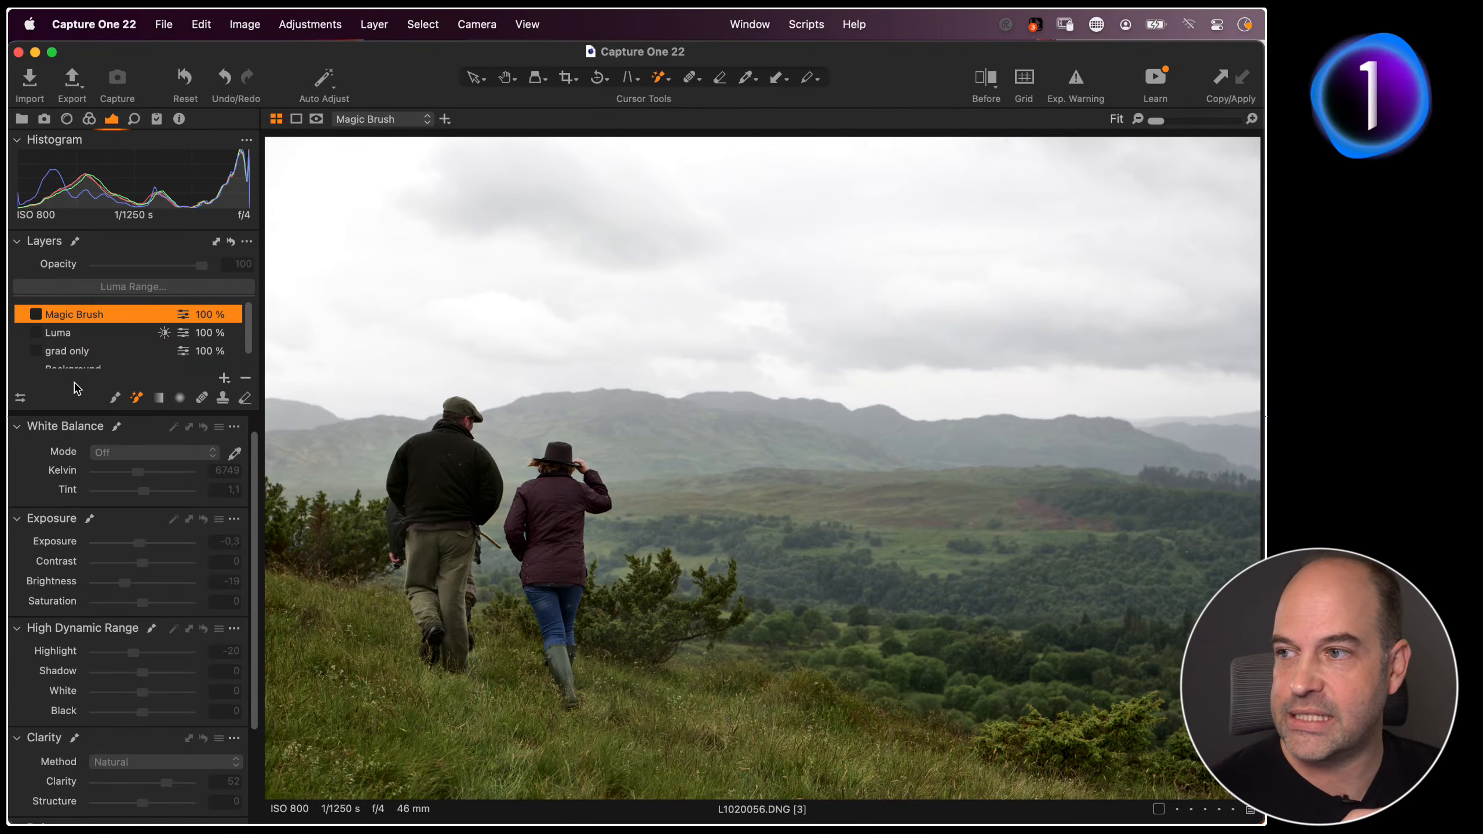
Select and enable the grad only layer, and display its mask in grayscale
{"action": "left_click", "coordinate": [80, 352]}
{"action": "left_click", "coordinate": [35, 352]}
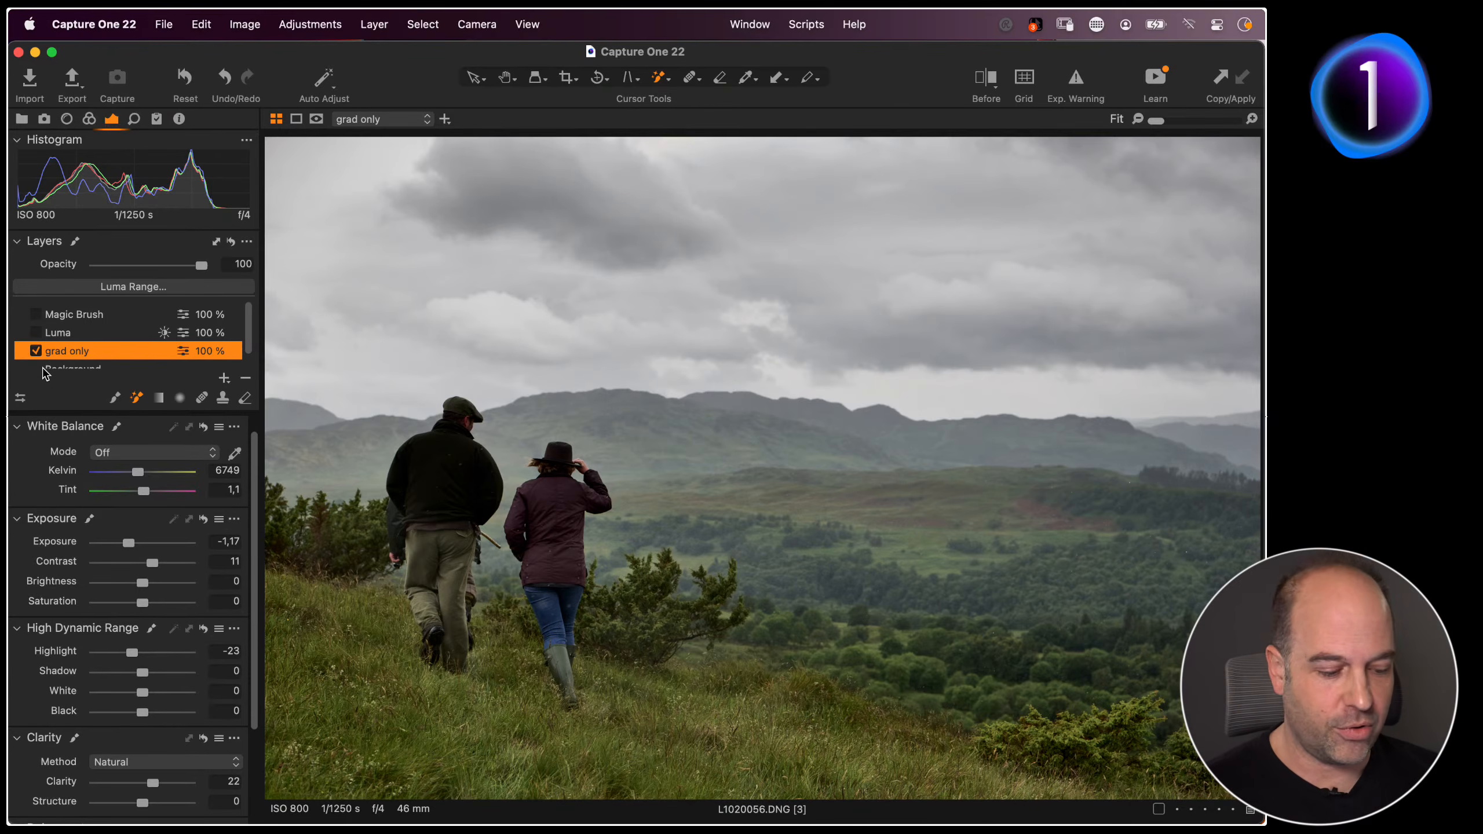
{"action": "key", "text": "m"}
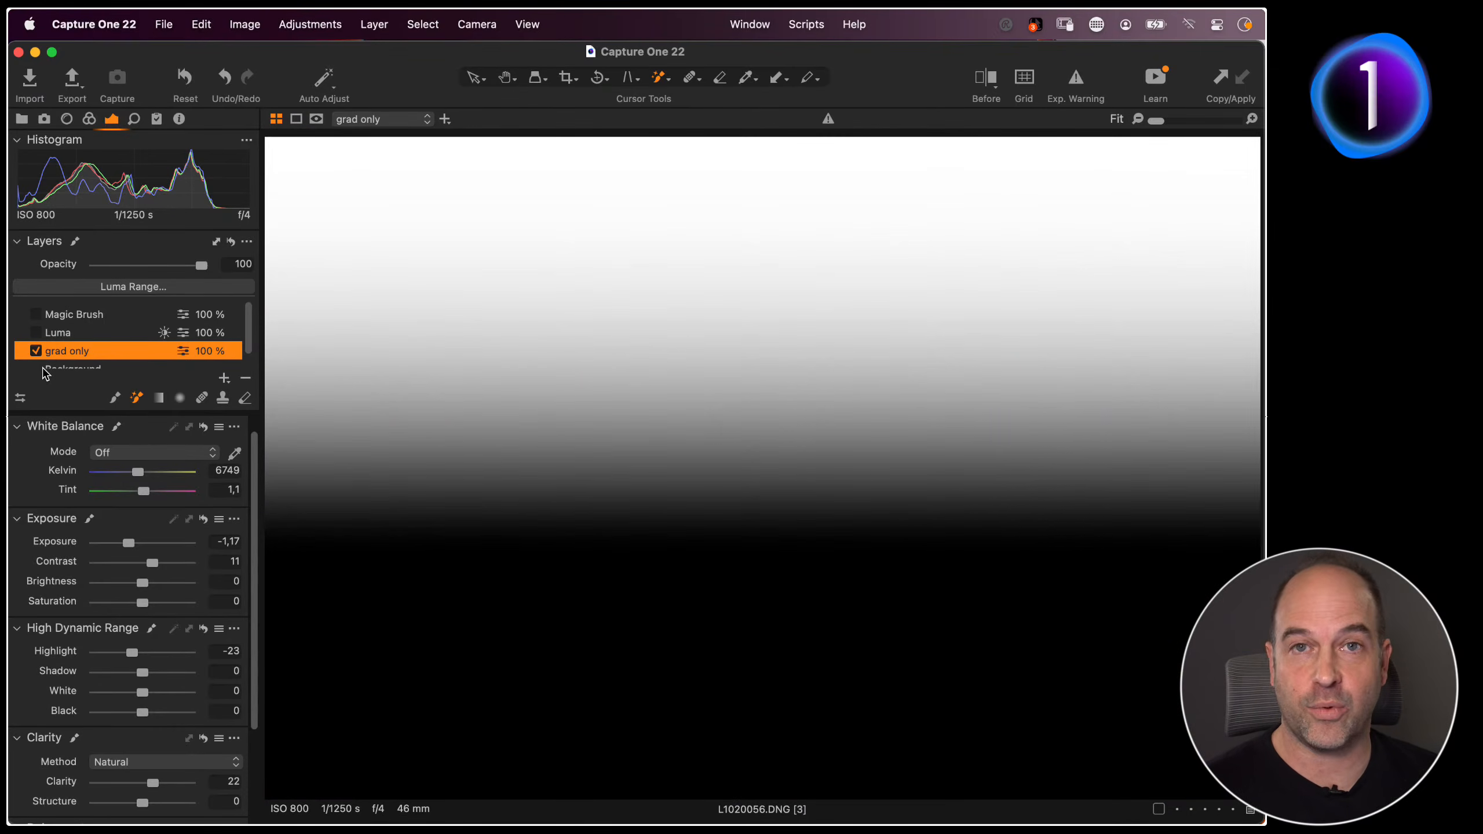
Apply a luma range of 114 to 255 with a lower falloff of 94 to the grad only layer
{"action": "left_click", "coordinate": [137, 287]}
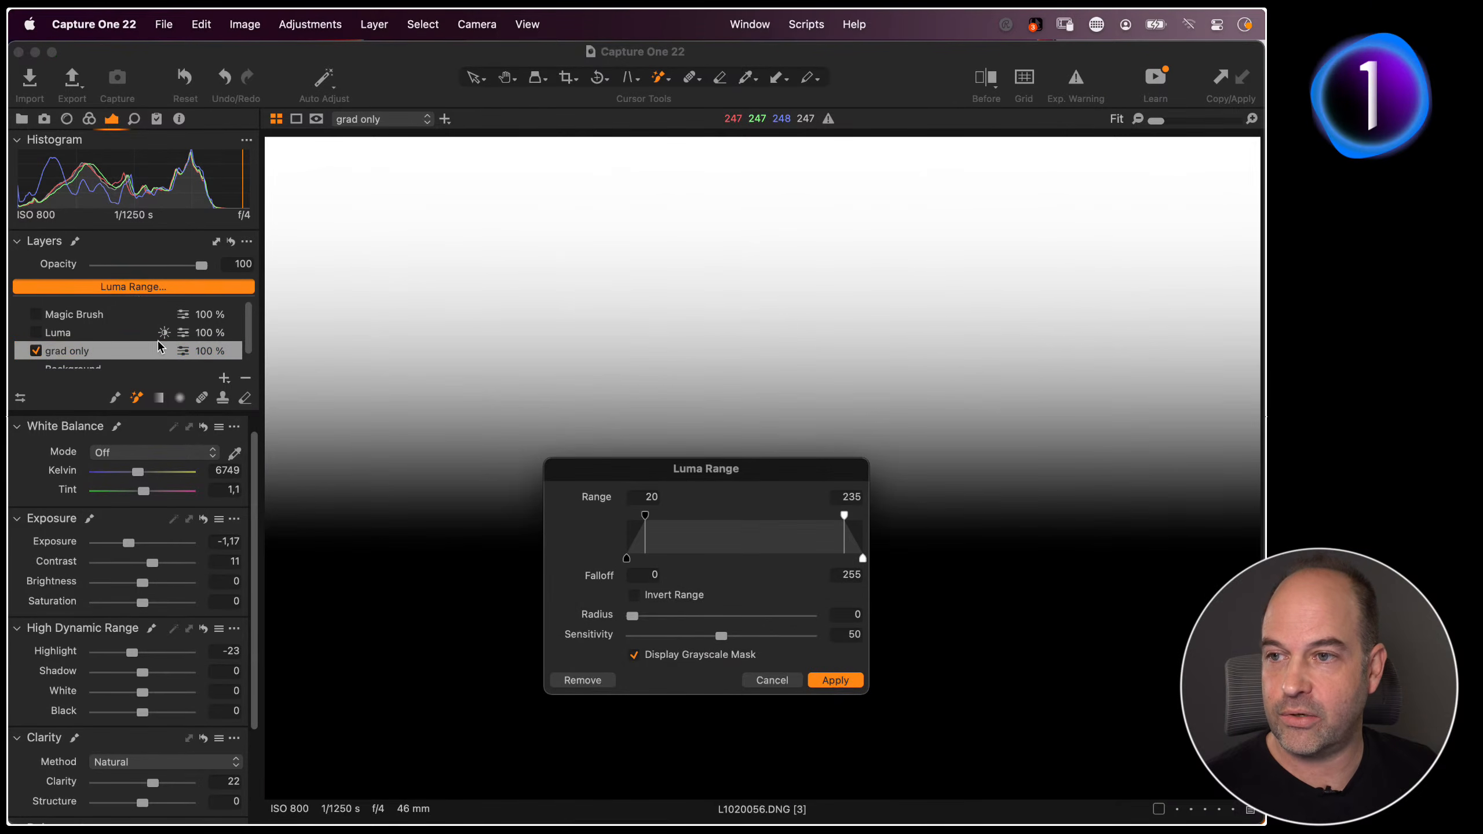
{"action": "left_click_drag", "start_coordinate": [737, 471], "coordinate": [739, 492]}
{"action": "mouse_move", "coordinate": [846, 537]}
{"action": "left_mouse_down"}
{"action": "mouse_move", "coordinate": [894, 540]}
{"action": "mouse_move", "coordinate": [869, 535]}
{"action": "left_mouse_up"}
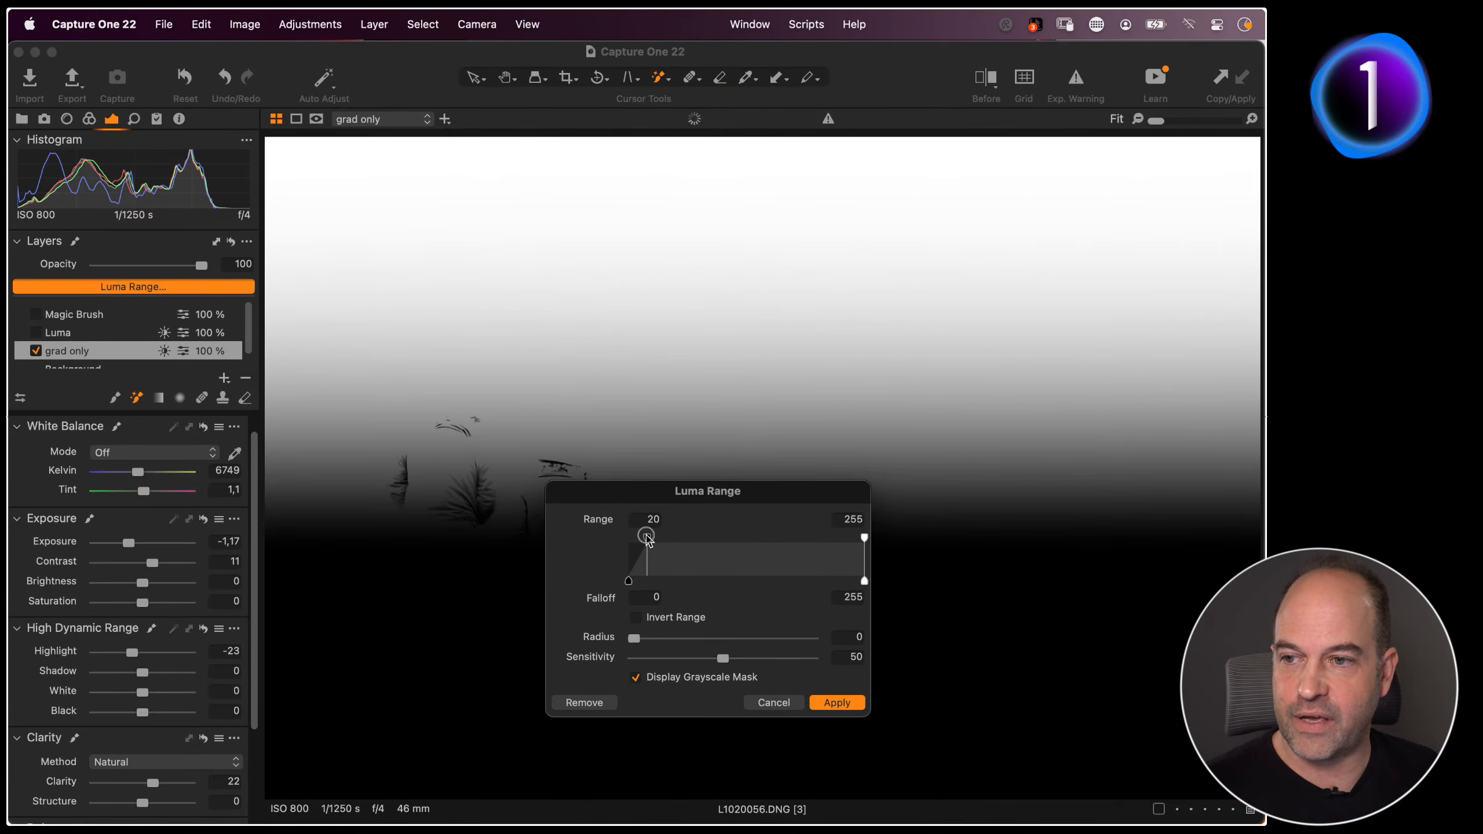
{"action": "left_click_drag", "start_coordinate": [647, 538], "coordinate": [734, 527]}
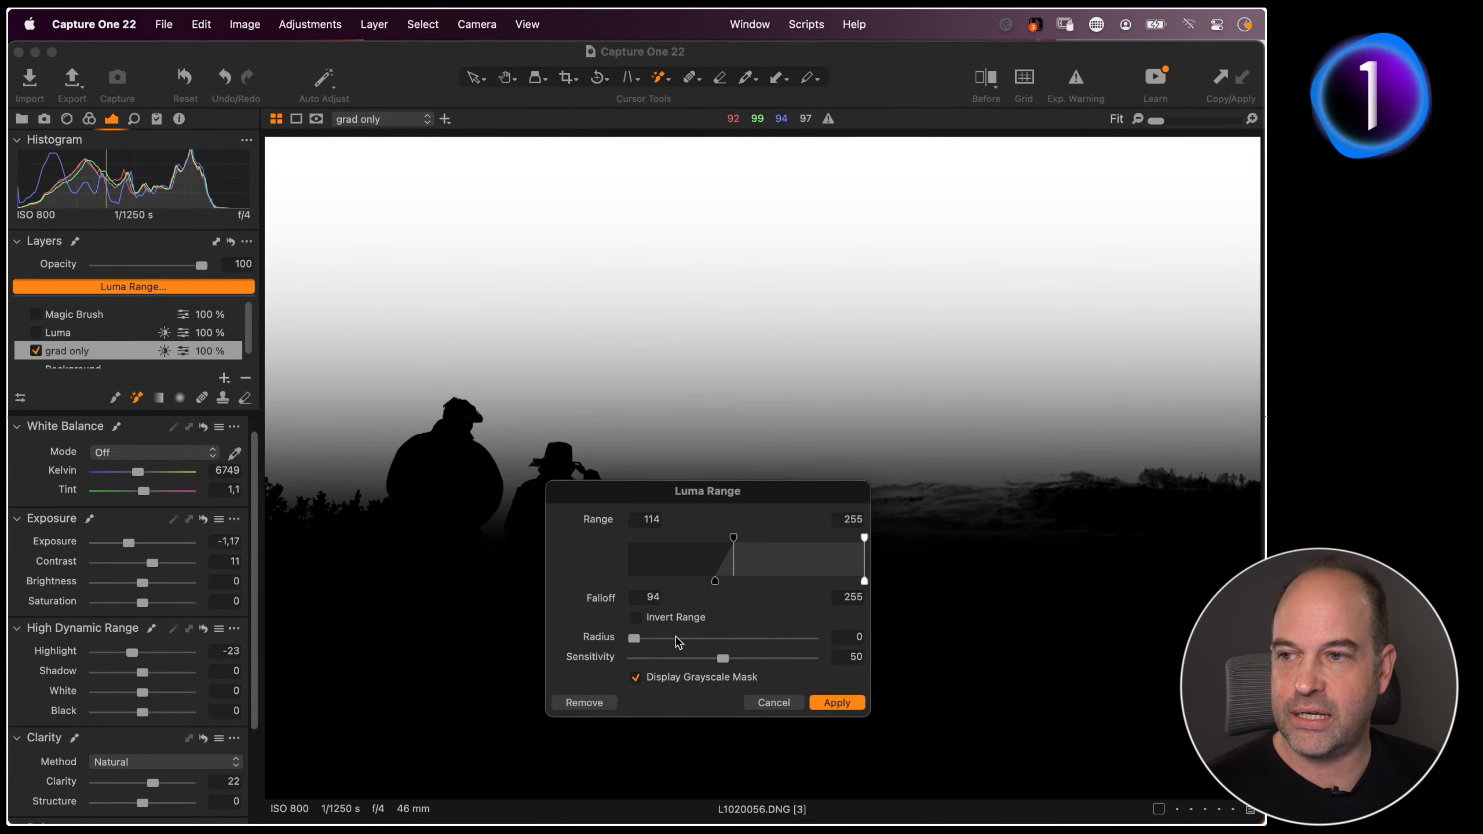
{"action": "left_click", "coordinate": [835, 702]}
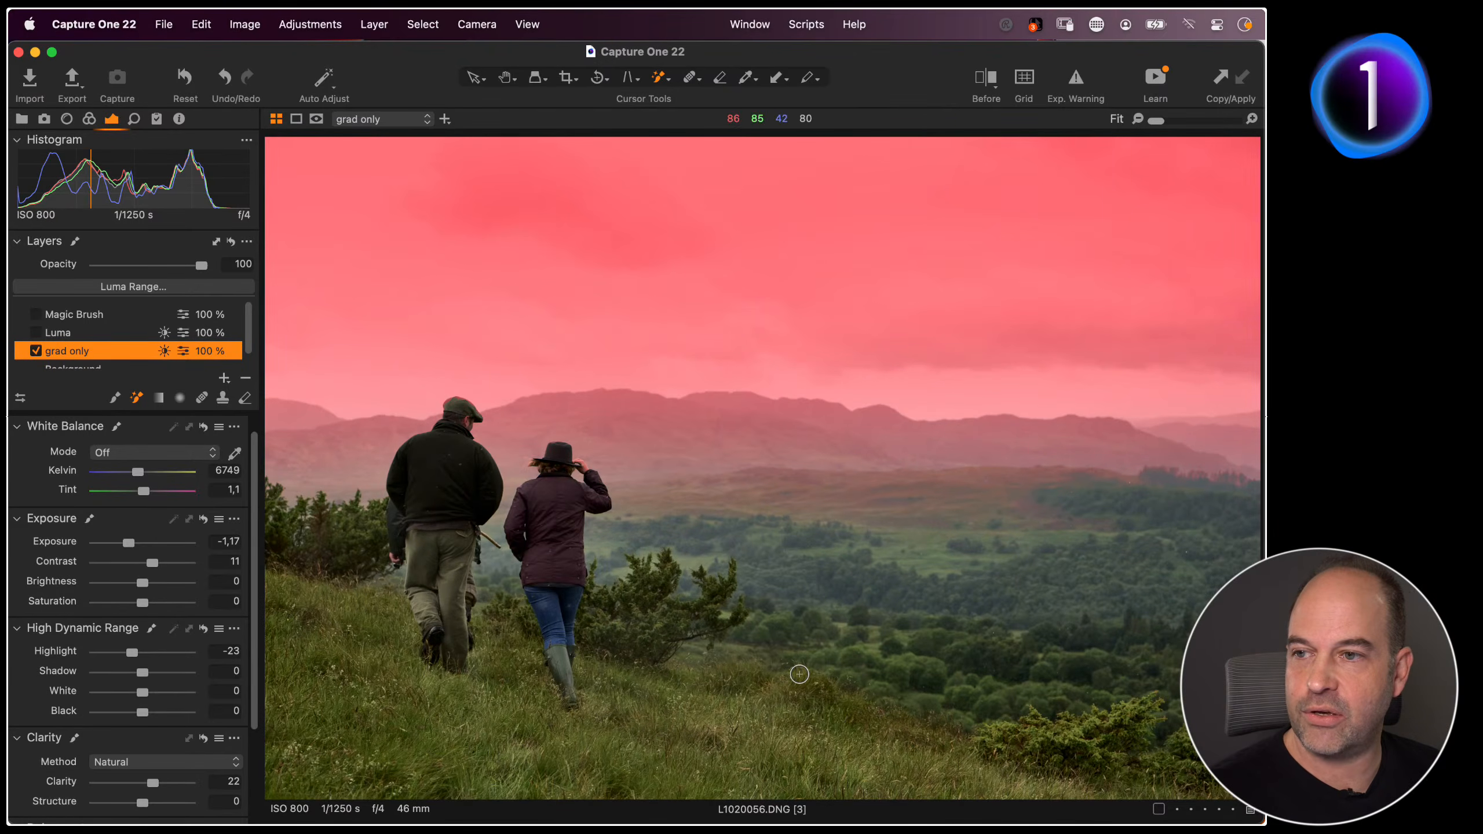
Toggle the grad only layer and inspect the two walkers and the hills at 100% for the masking result
{"action": "left_click", "coordinate": [36, 351]}
{"action": "left_click", "coordinate": [35, 351]}
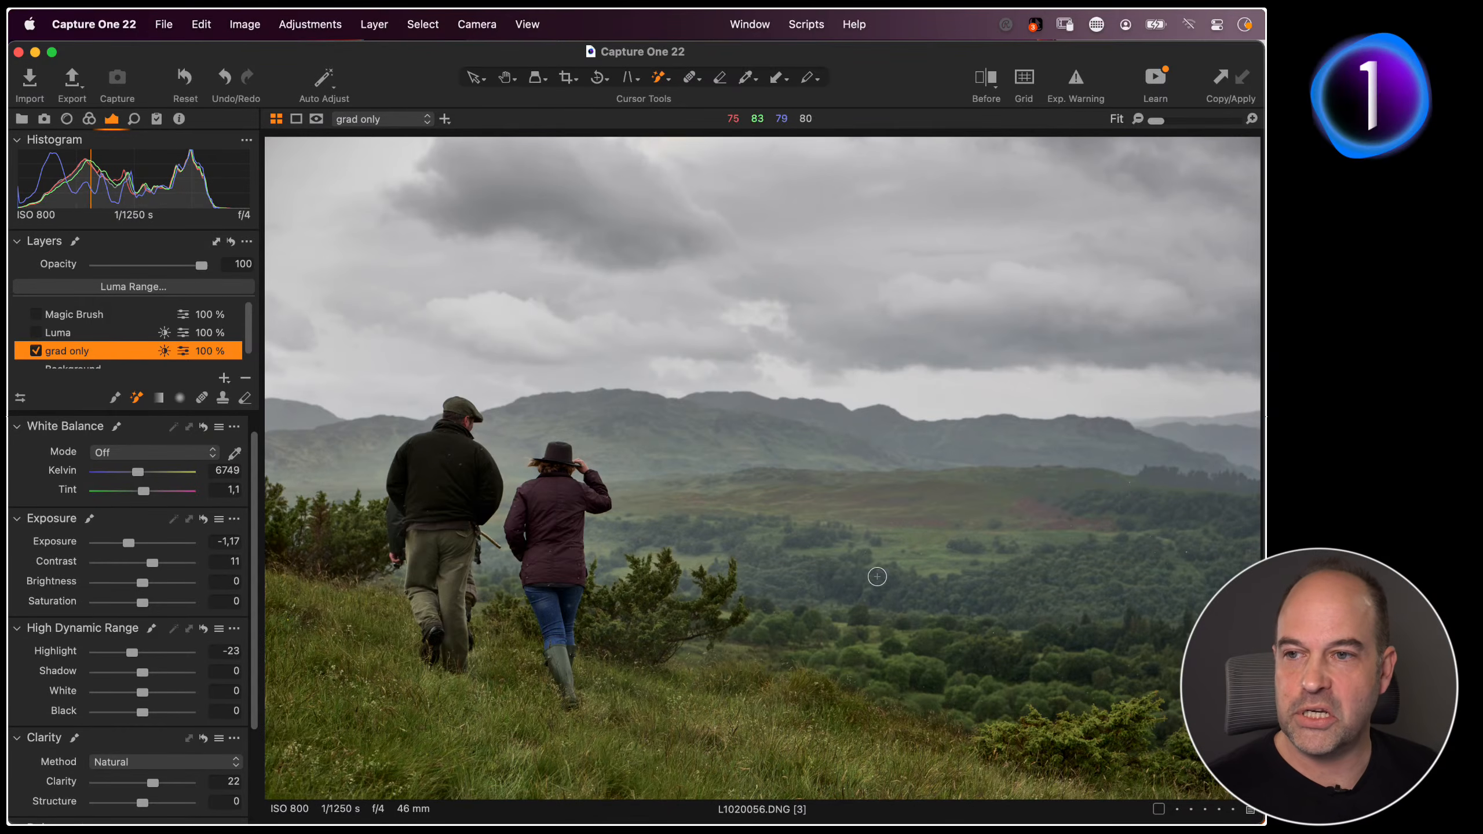
{"action": "key", "text": "h"}
{"action": "left_click", "coordinate": [732, 410]}
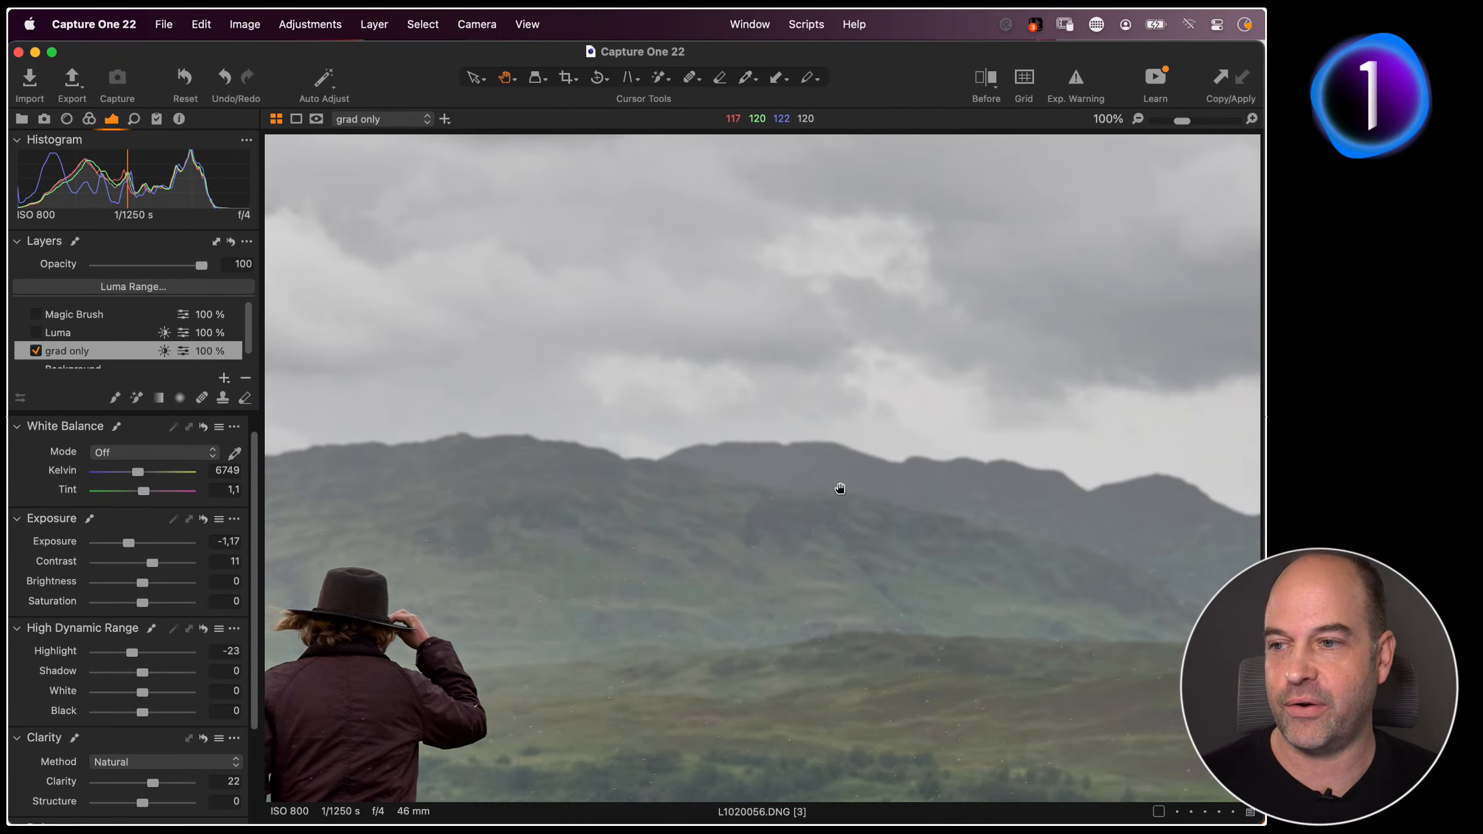
{"action": "left_click_drag", "start_coordinate": [517, 524], "coordinate": [935, 346]}
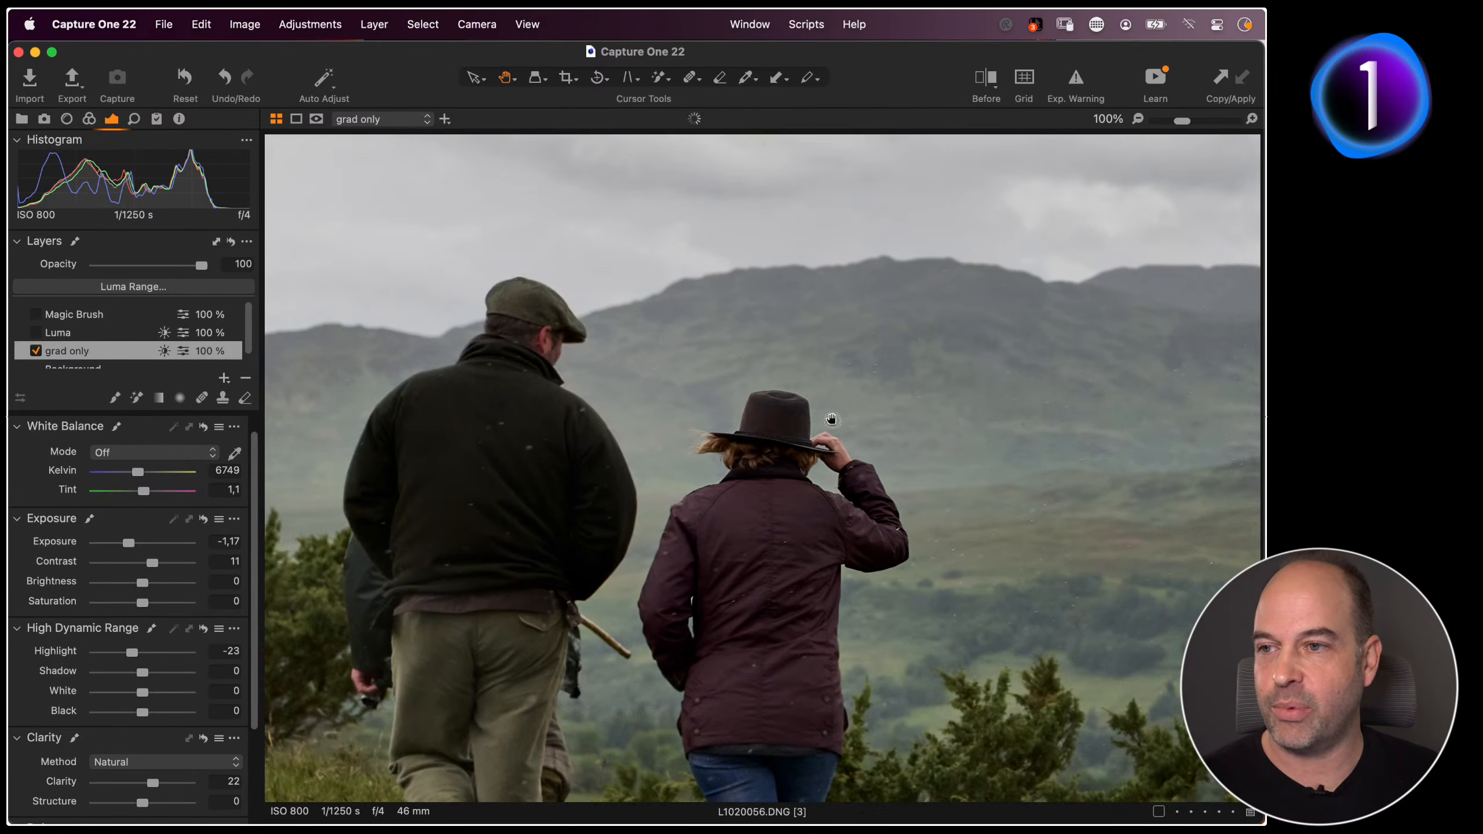
{"action": "double_click", "coordinate": [840, 468]}
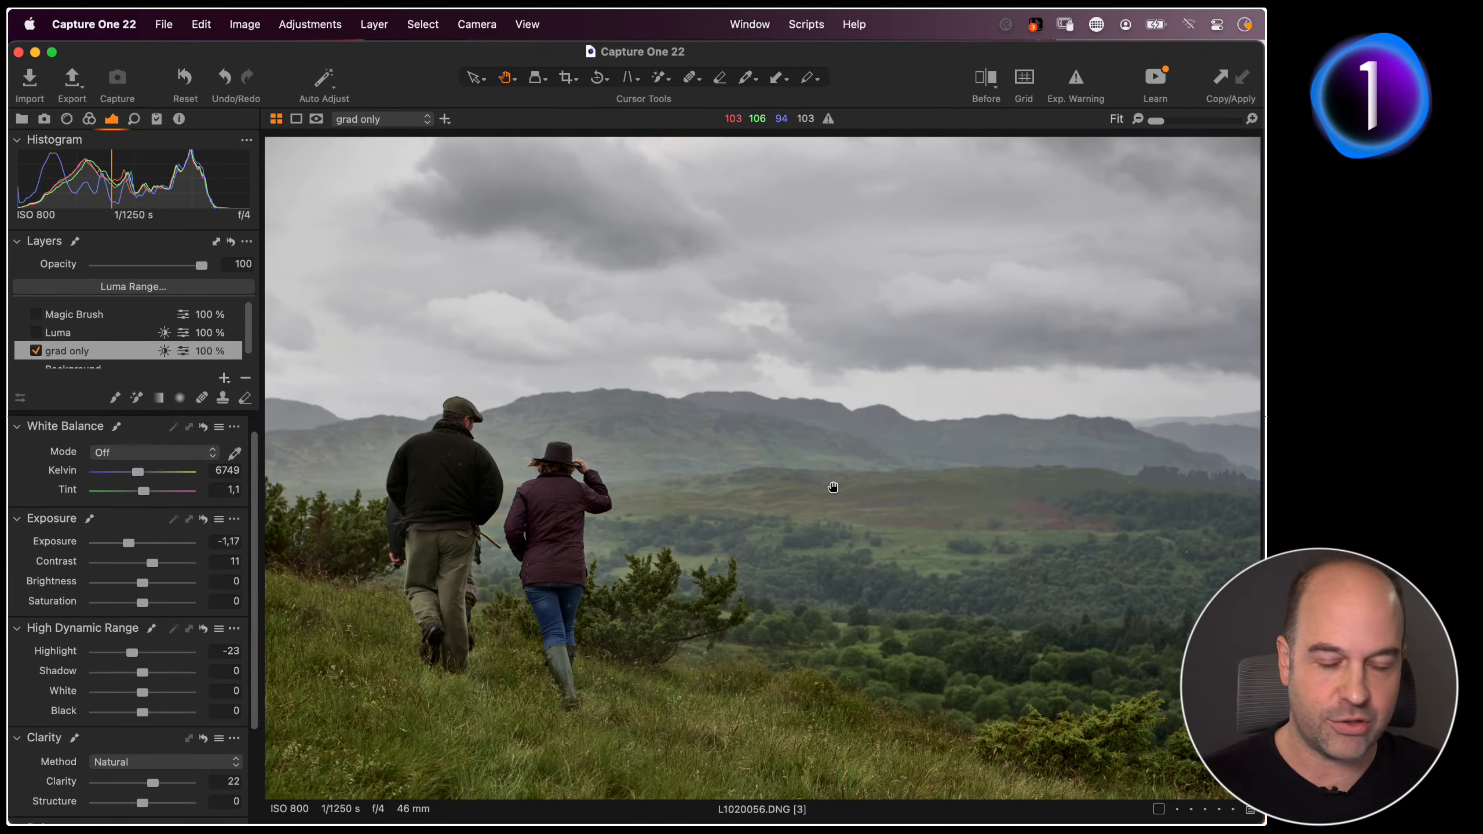
Refine the grad only layer's luma range with Radius 19,8 and Sensitivity 80, and apply it
{"action": "key", "text": "m"}
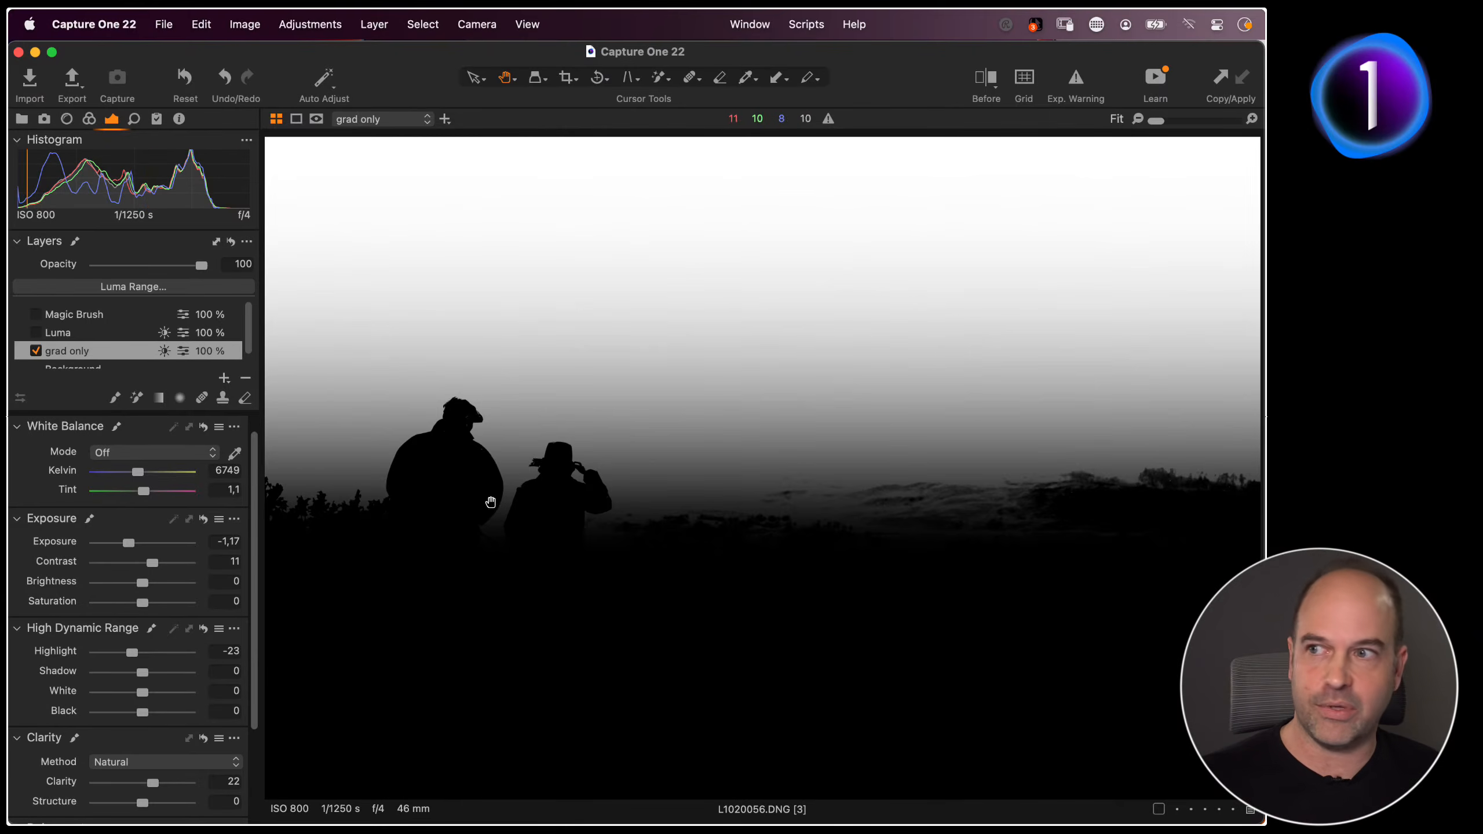
{"action": "left_click", "coordinate": [197, 287]}
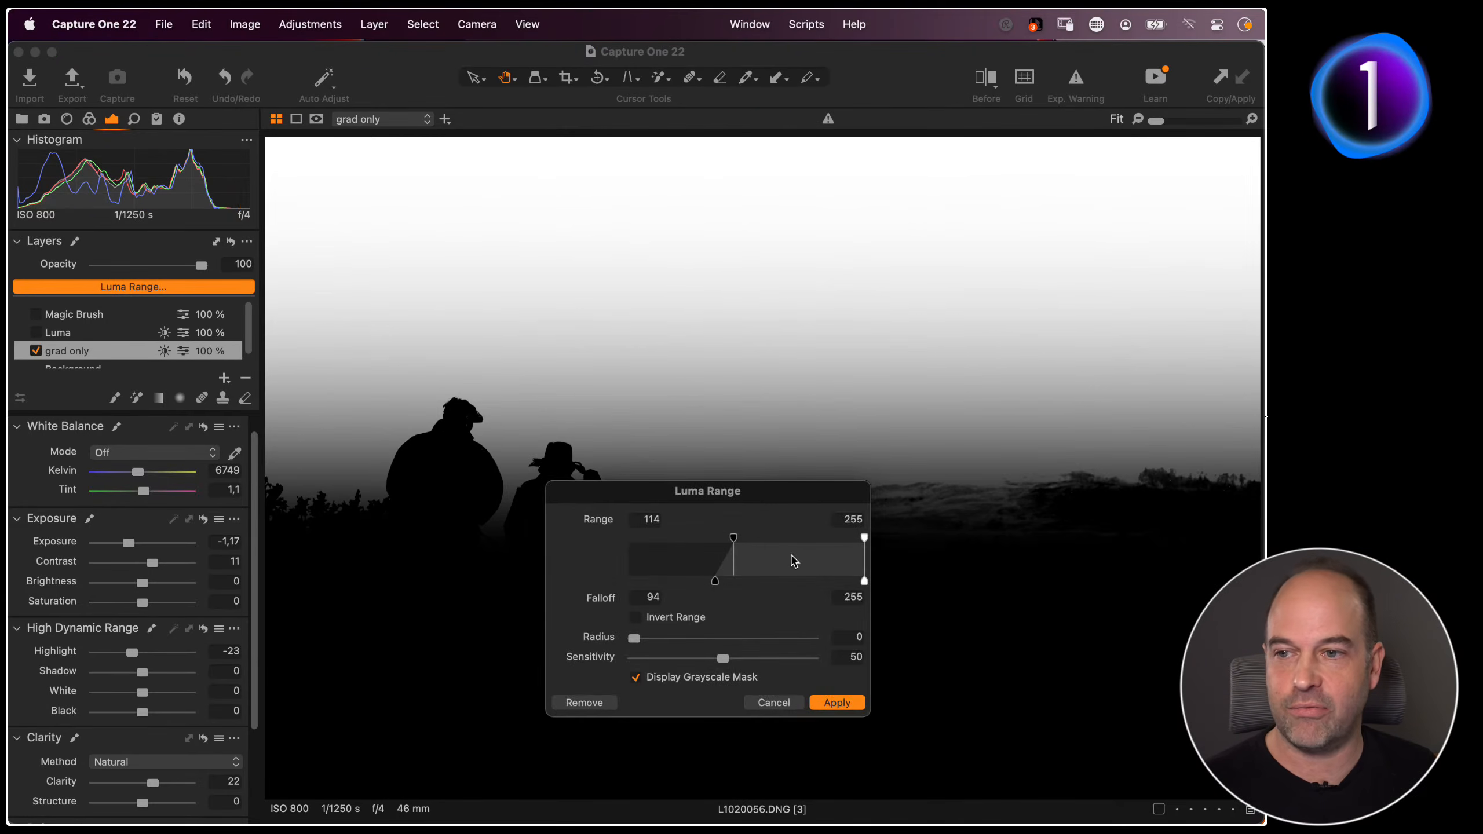
{"action": "left_click_drag", "start_coordinate": [749, 494], "coordinate": [899, 490]}
{"action": "left_click_drag", "start_coordinate": [784, 635], "coordinate": [925, 663]}
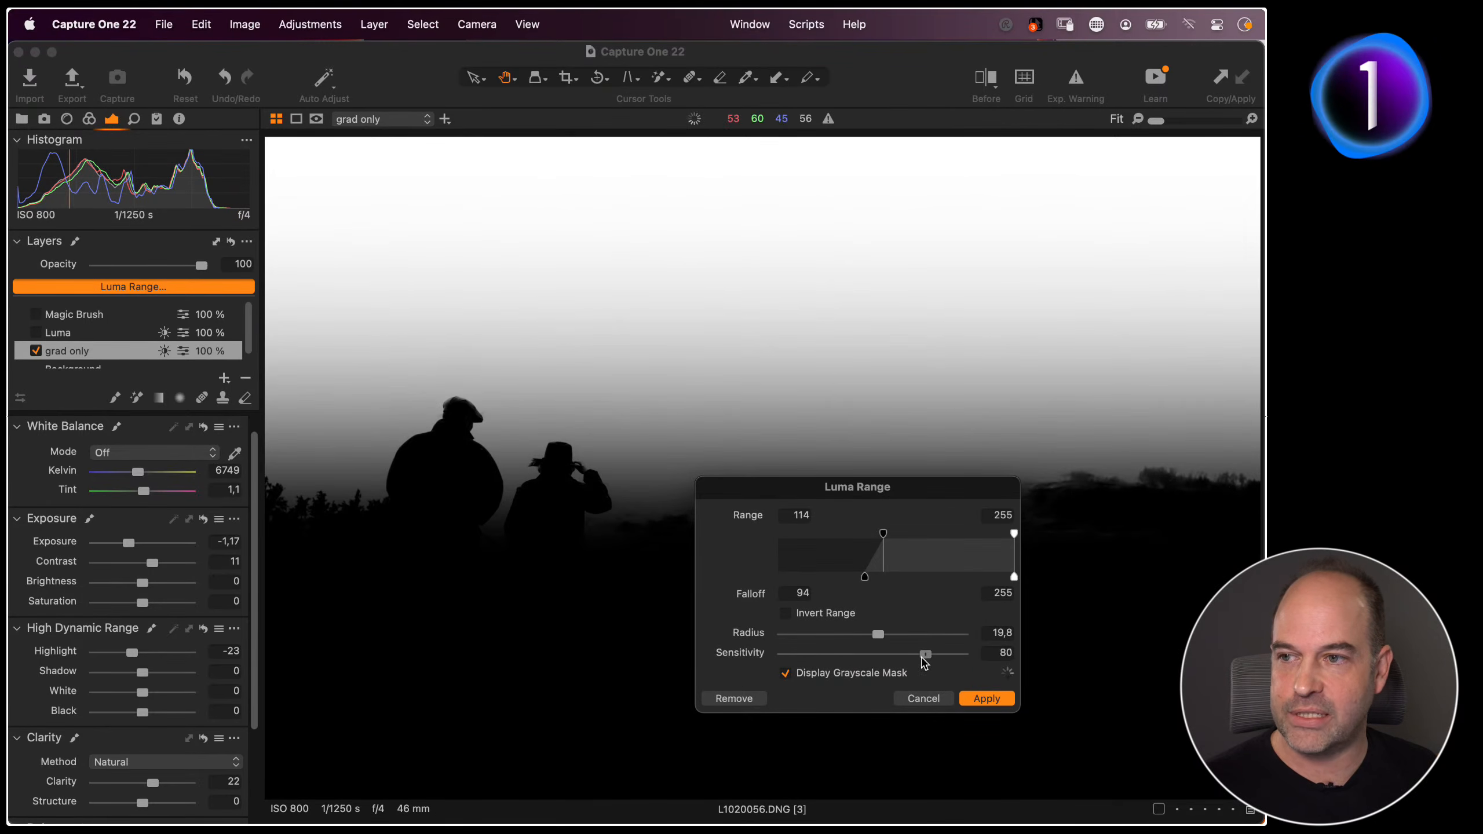
{"action": "left_click", "coordinate": [986, 699]}
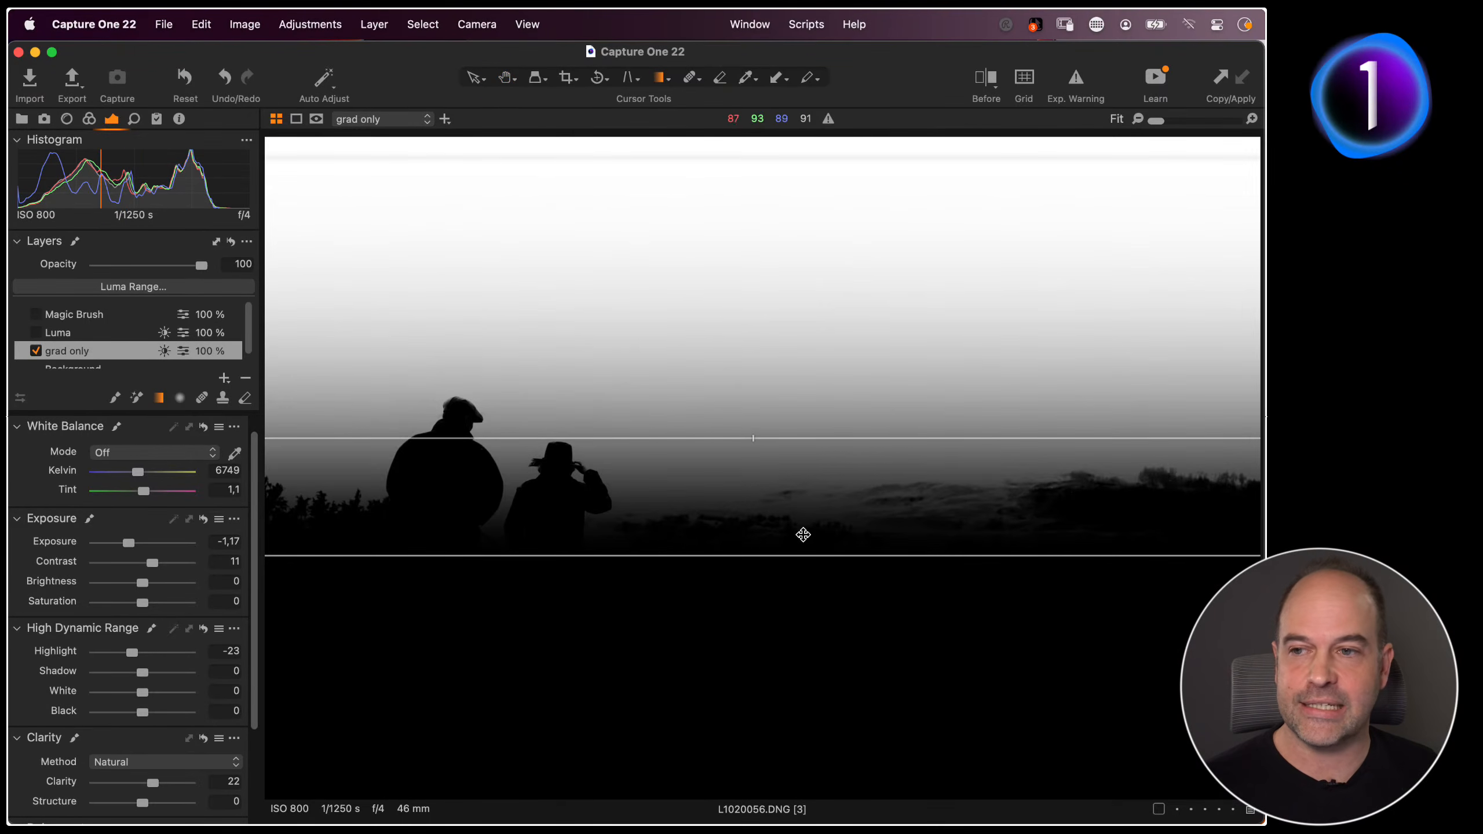
Adjust the lower boundary of the grad only layer's linear gradient over the valley, checking its overlay, and hide the mask
{"action": "mouse_move", "coordinate": [776, 556]}
{"action": "left_mouse_down"}
{"action": "mouse_move", "coordinate": [758, 381]}
{"action": "mouse_move", "coordinate": [767, 586]}
{"action": "mouse_move", "coordinate": [735, 709]}
{"action": "mouse_move", "coordinate": [788, 488]}
{"action": "mouse_move", "coordinate": [792, 535]}
{"action": "left_mouse_up"}
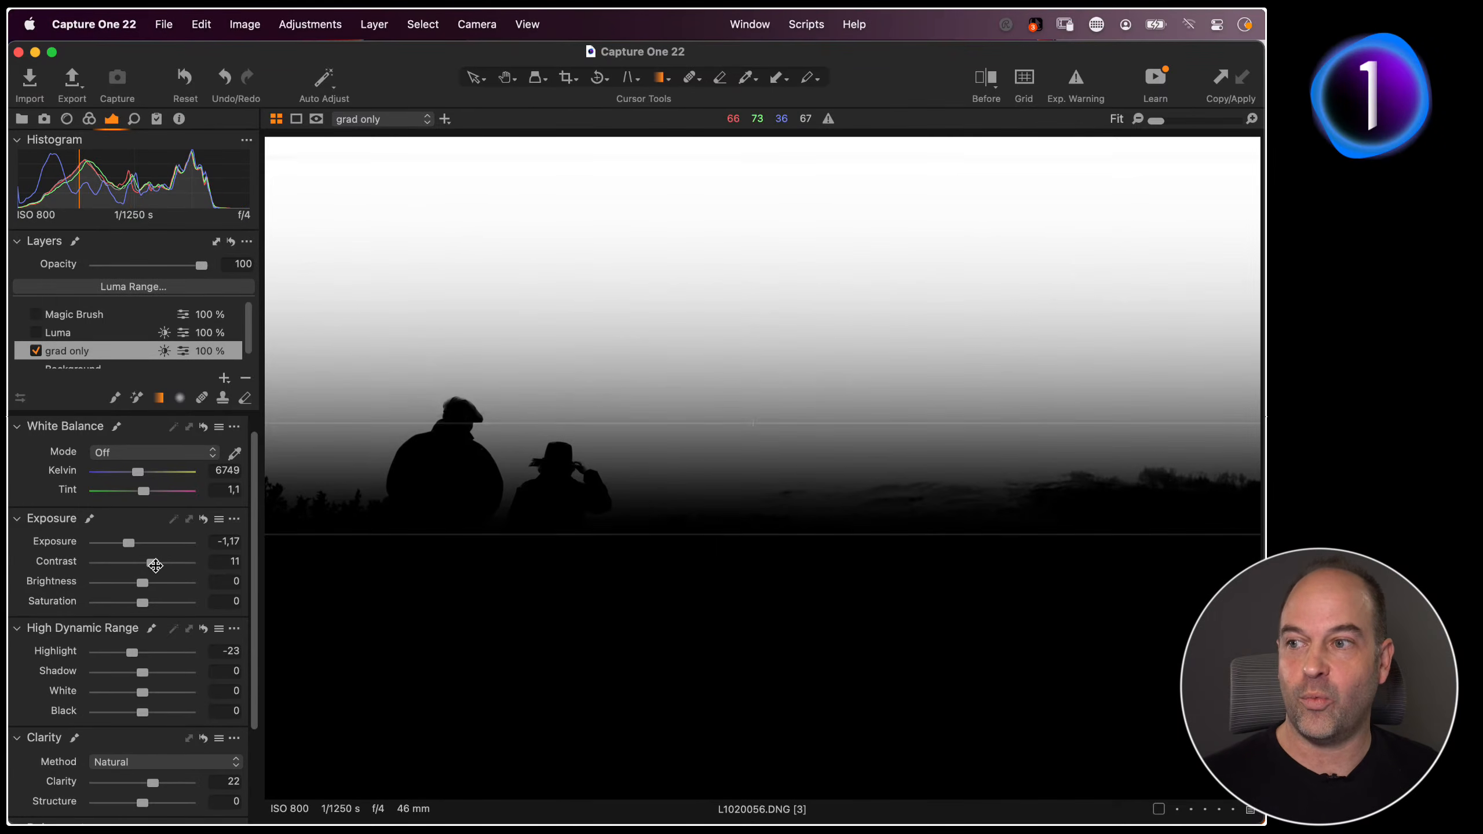
{"action": "key", "text": "alt+m"}
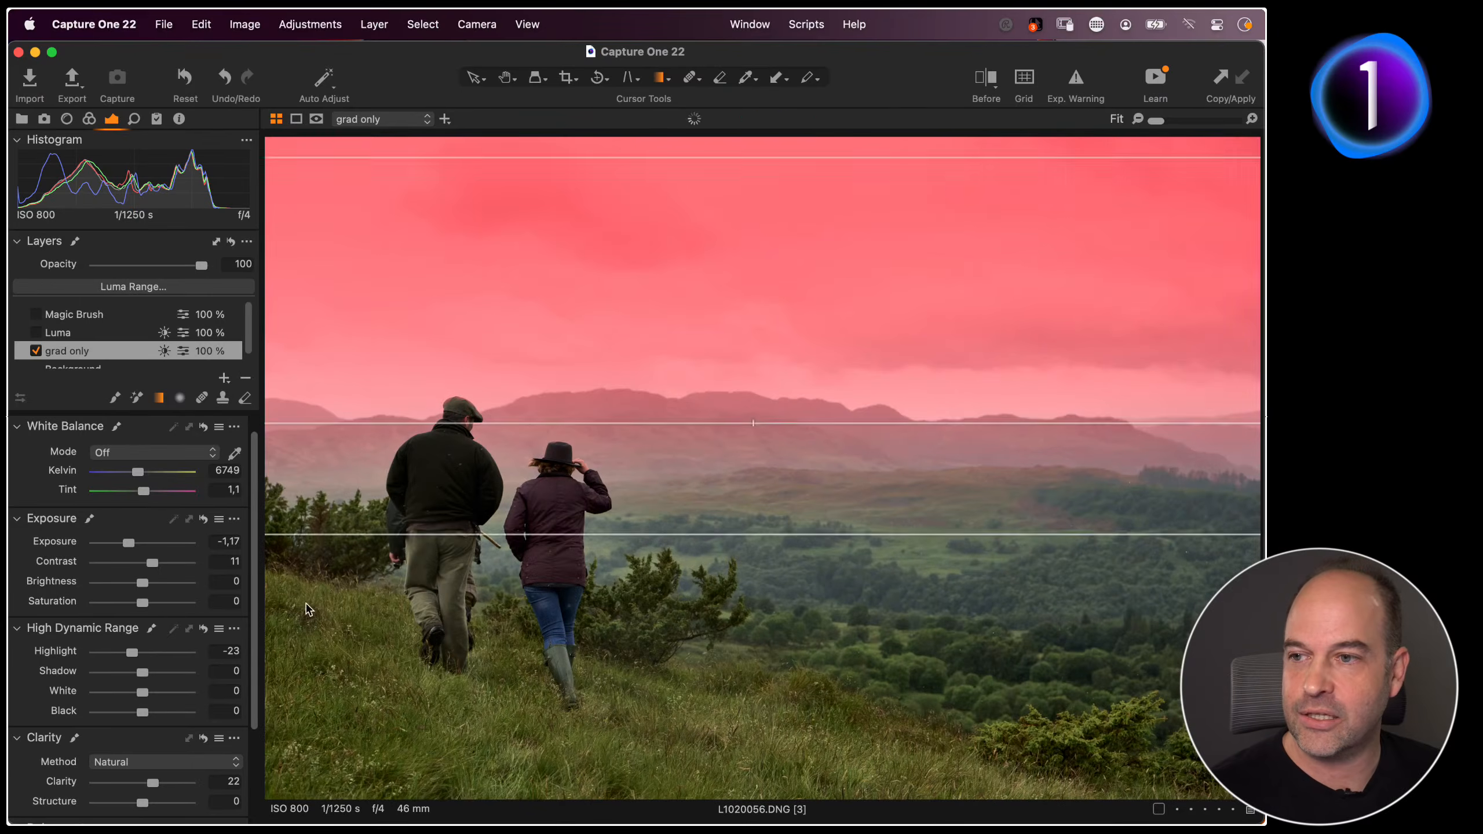
{"action": "key", "text": "m"}
{"action": "left_click_drag", "start_coordinate": [758, 536], "coordinate": [839, 568]}
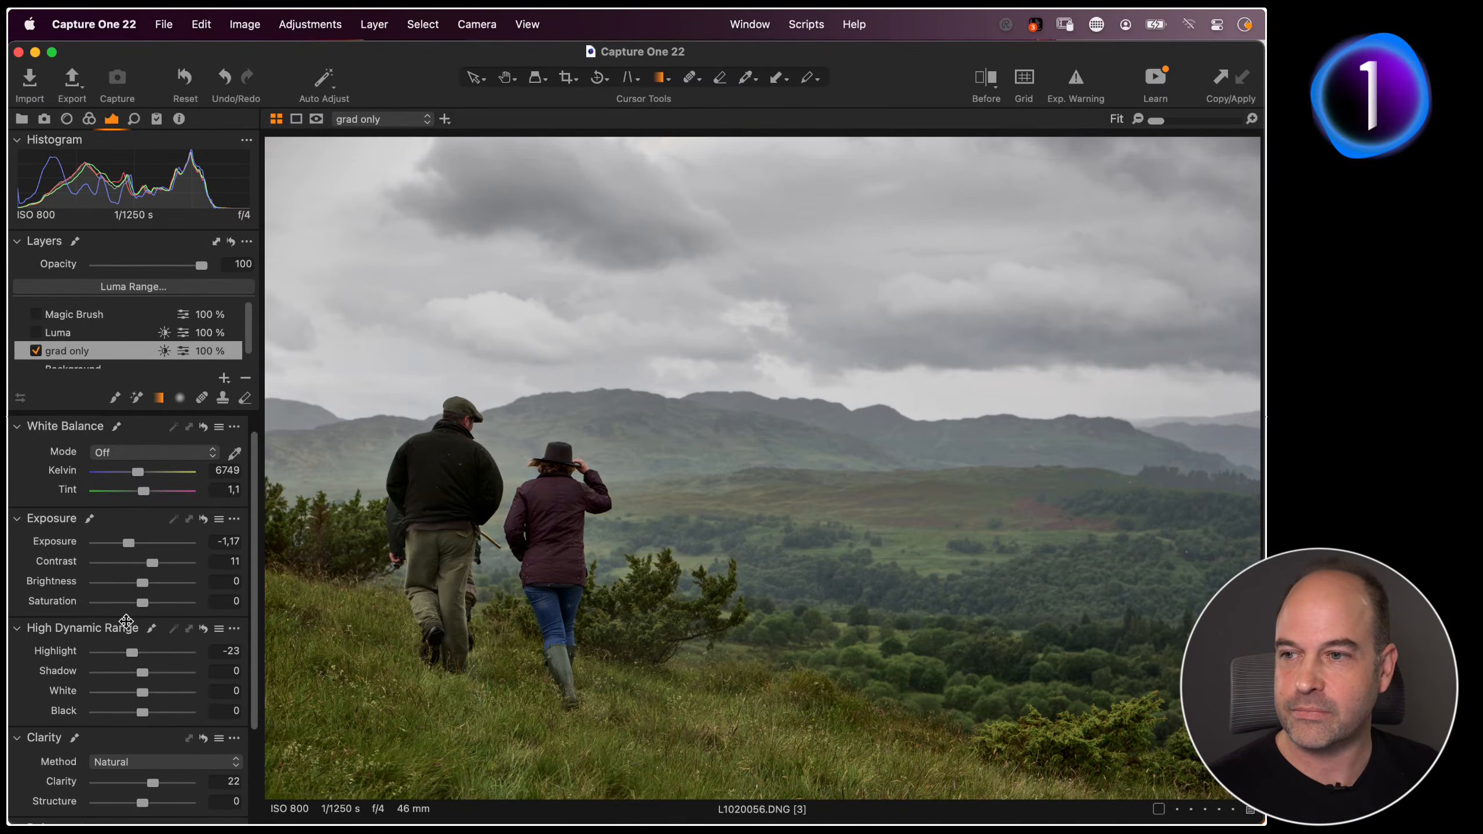
Compare the photo with and without the grad only layer, and leave that layer turned off
{"action": "left_click", "coordinate": [35, 350]}
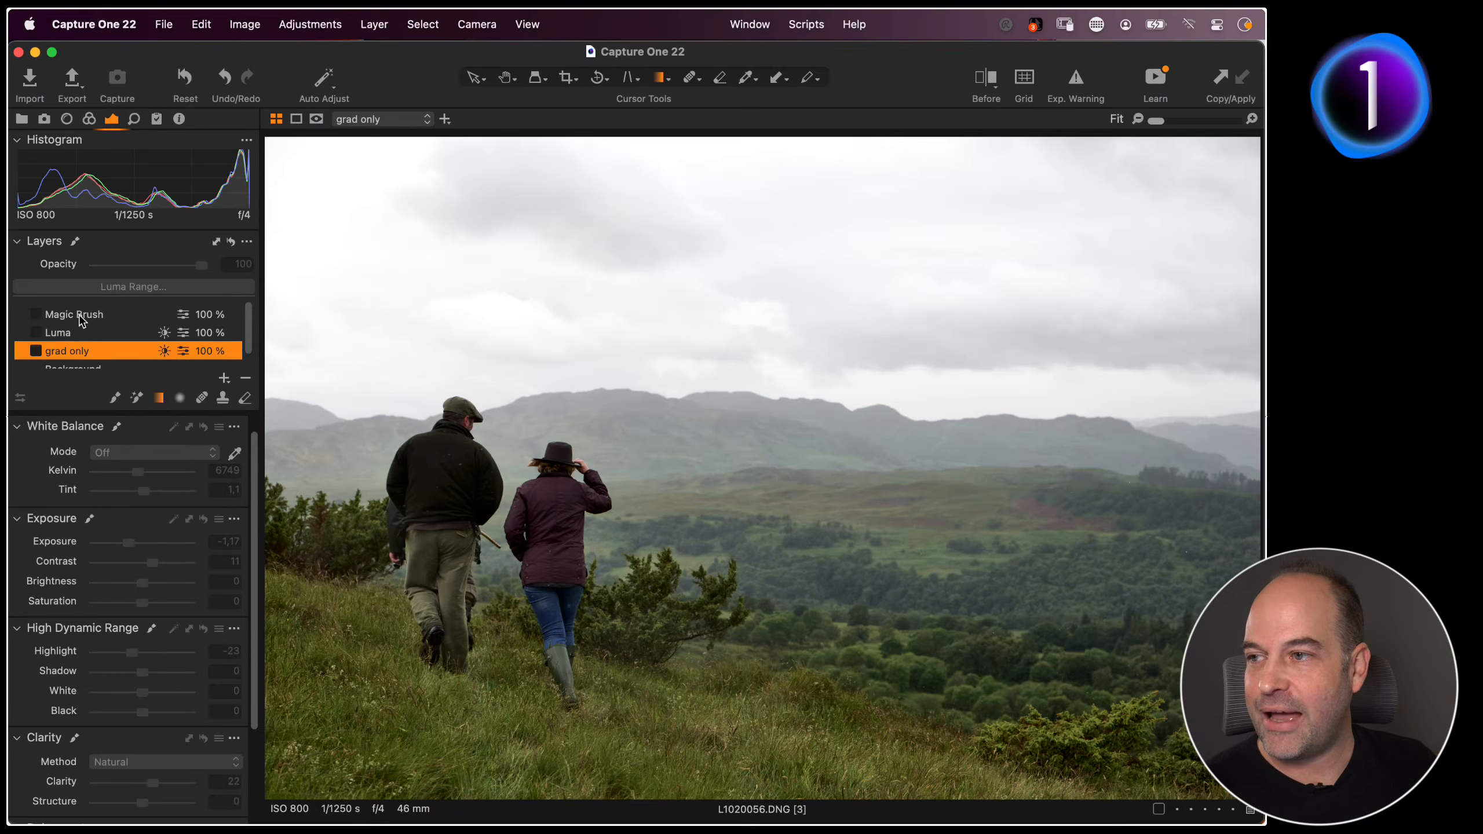
{"action": "left_click", "coordinate": [36, 351]}
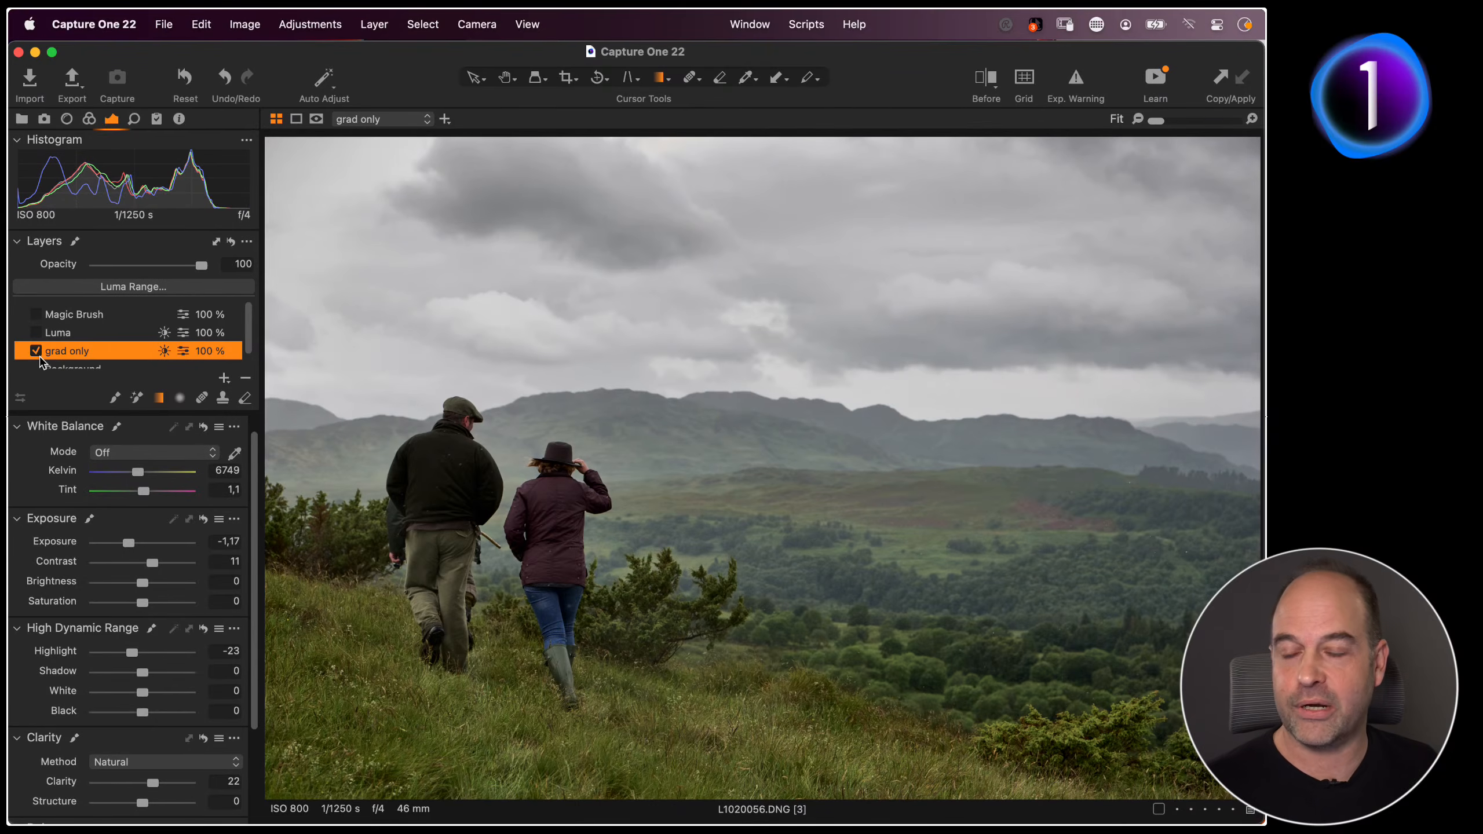
{"action": "left_click", "coordinate": [35, 351]}
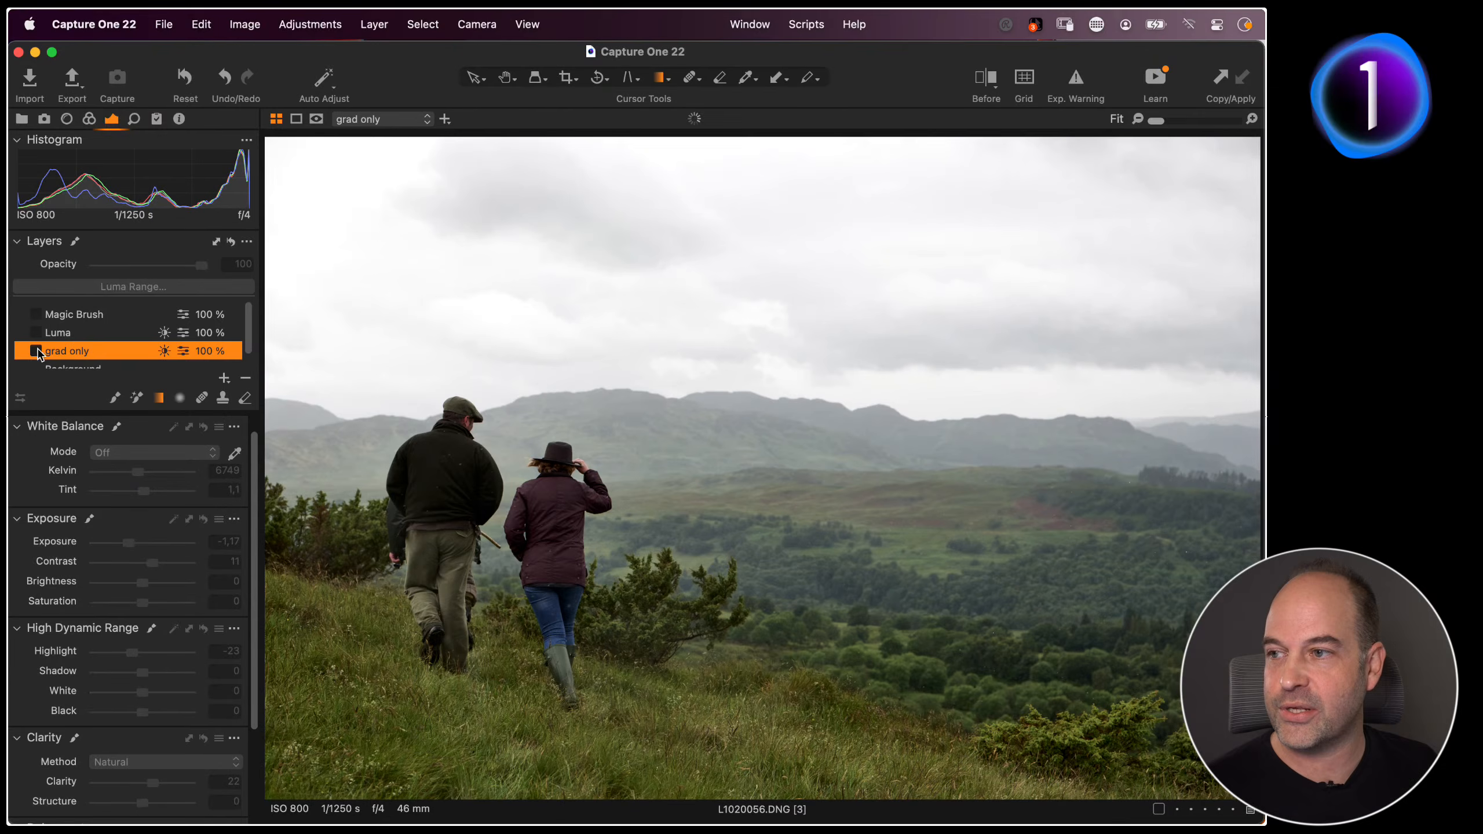
Add a new adjustment layer and draw a linear gradient mask from the upper sky down to the valley below the hills
{"action": "left_click", "coordinate": [226, 379]}
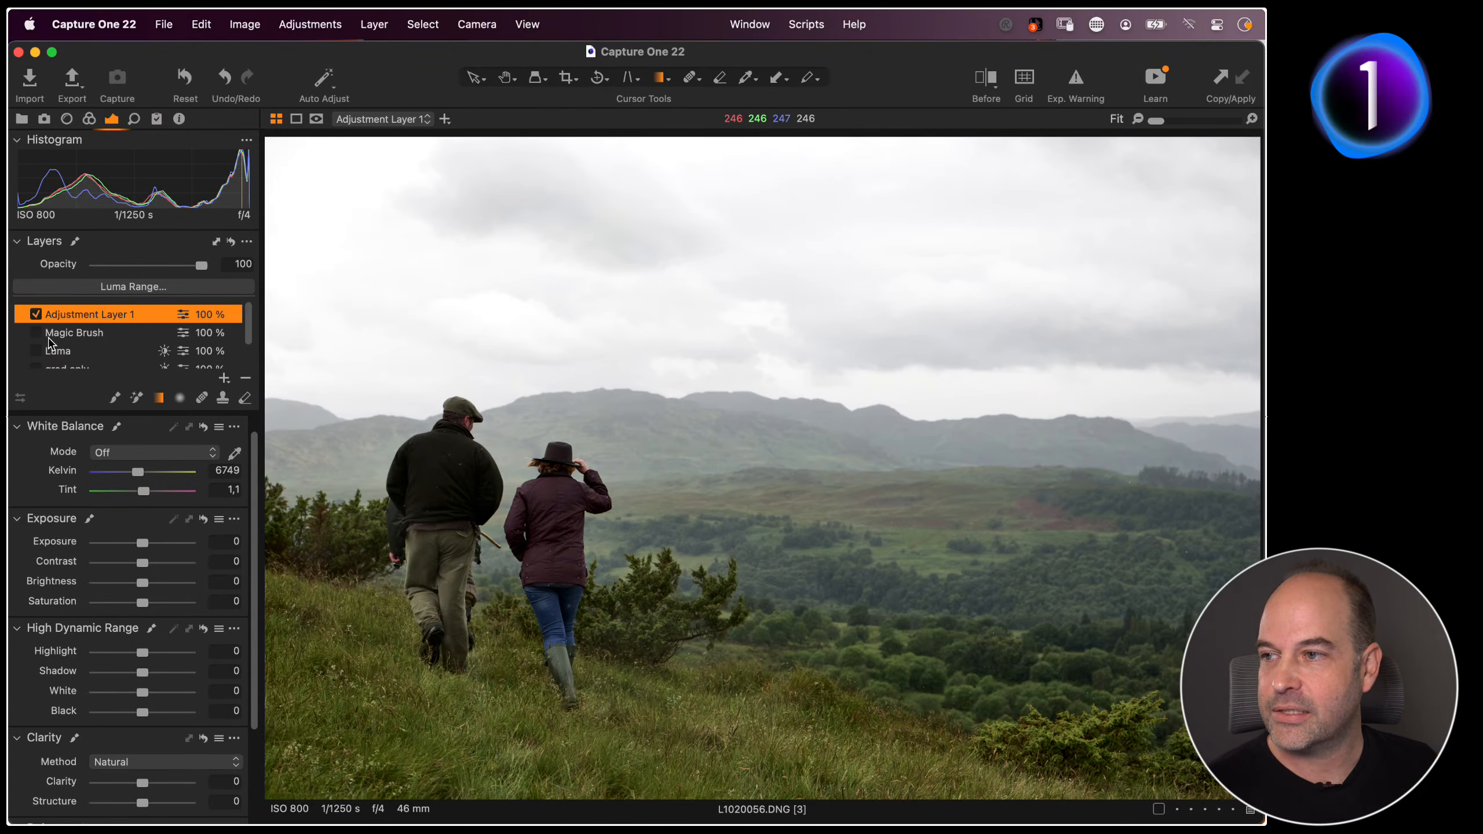
{"action": "key", "text": "h"}
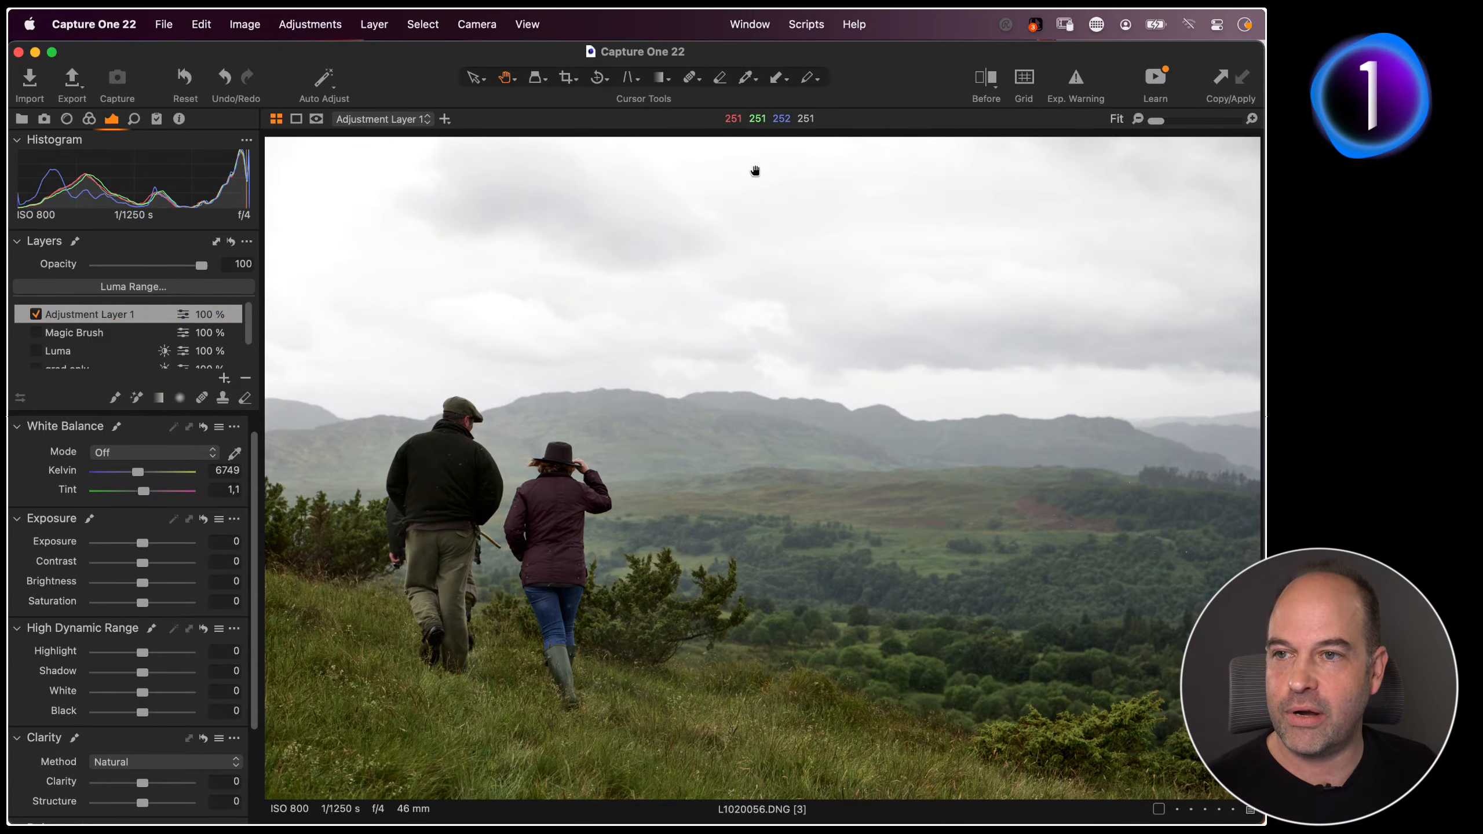
{"action": "left_click", "coordinate": [159, 398]}
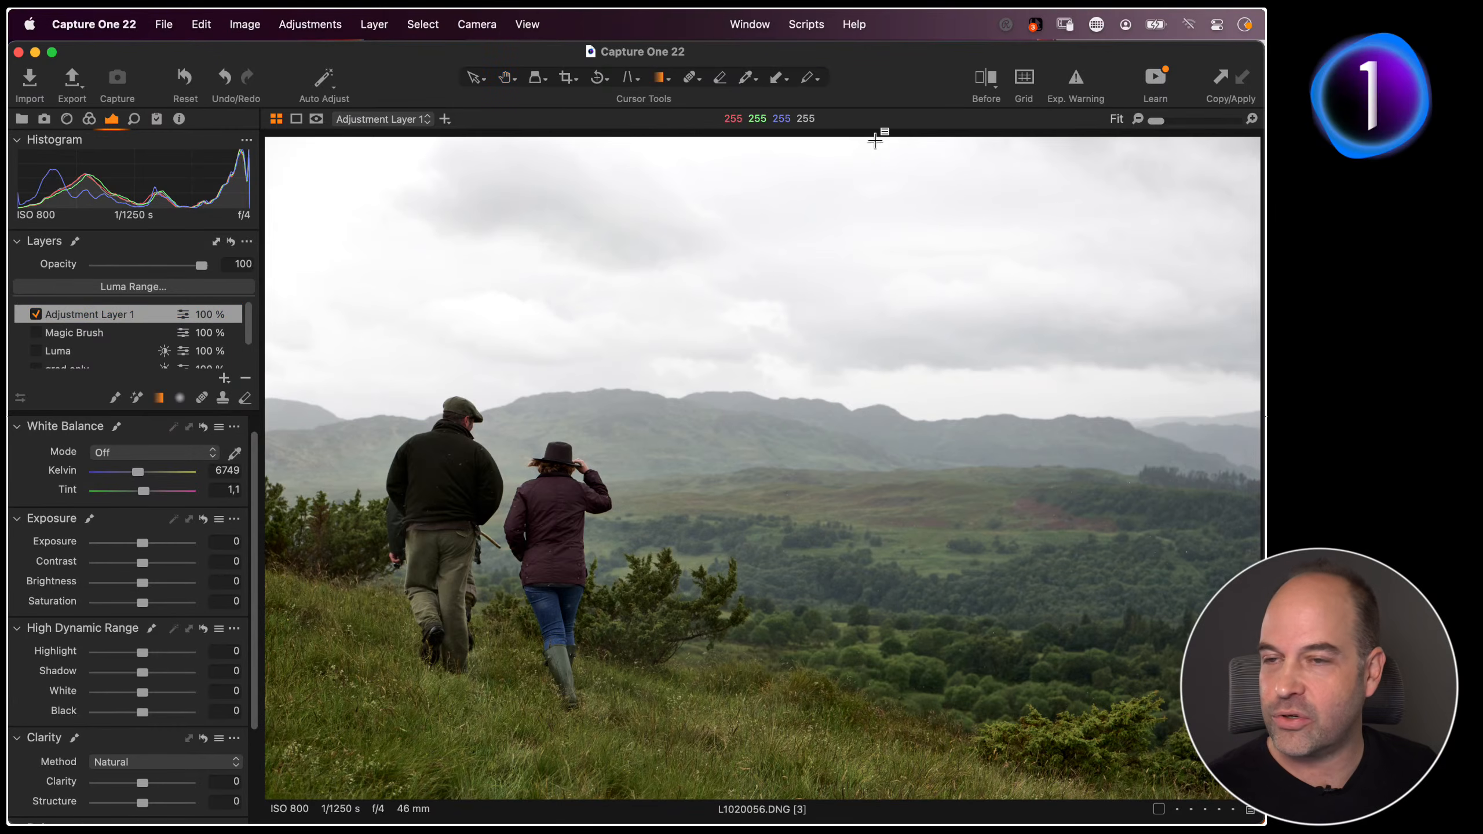
{"action": "left_click_drag", "start_coordinate": [722, 160], "coordinate": [653, 554]}
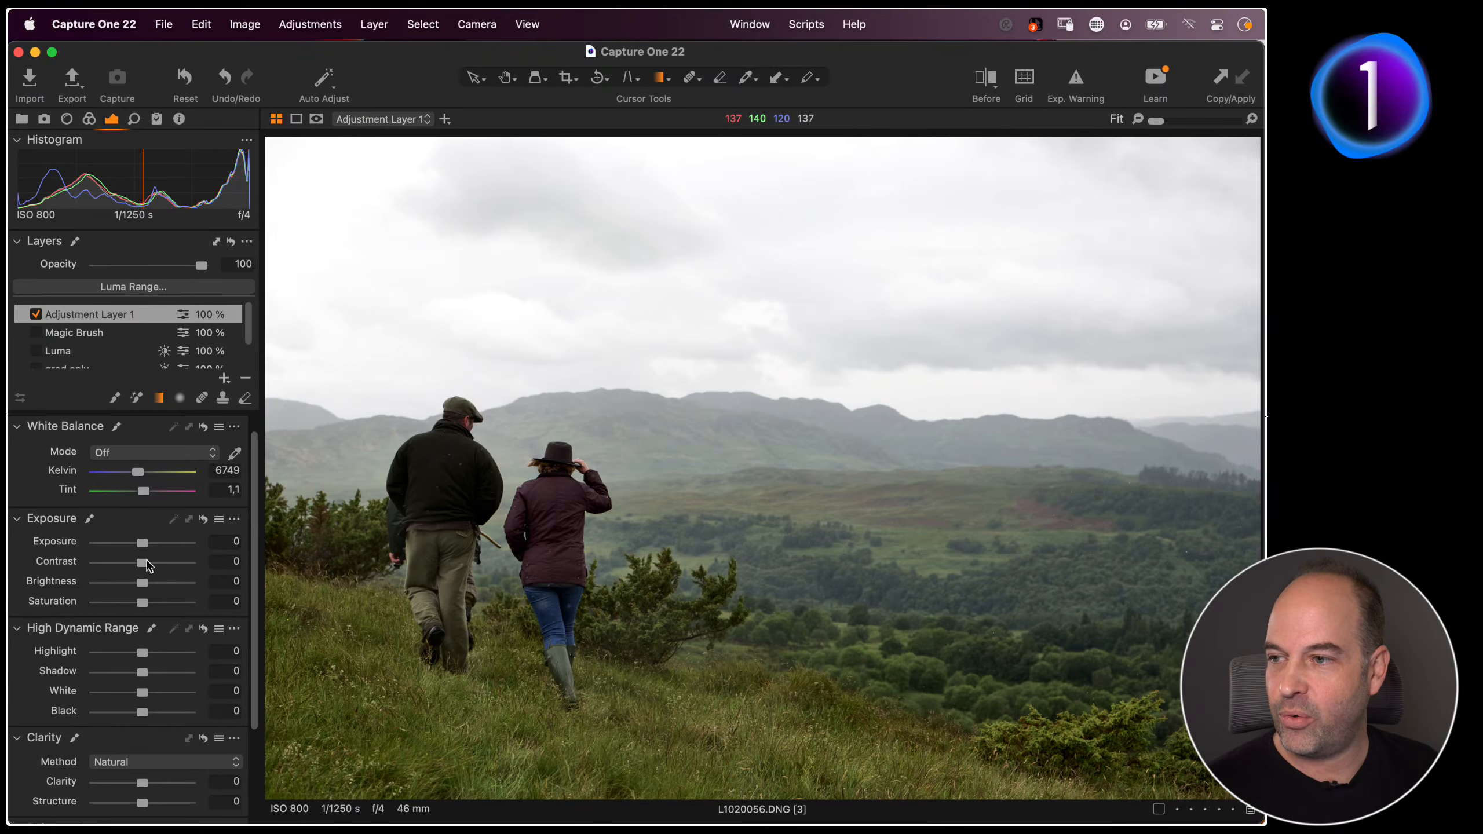
Set the new gradient layer's Exposure to -1,04, Brightness to -8, Highlight to -25 and Clarity to 48
{"action": "left_click_drag", "start_coordinate": [140, 548], "coordinate": [134, 584]}
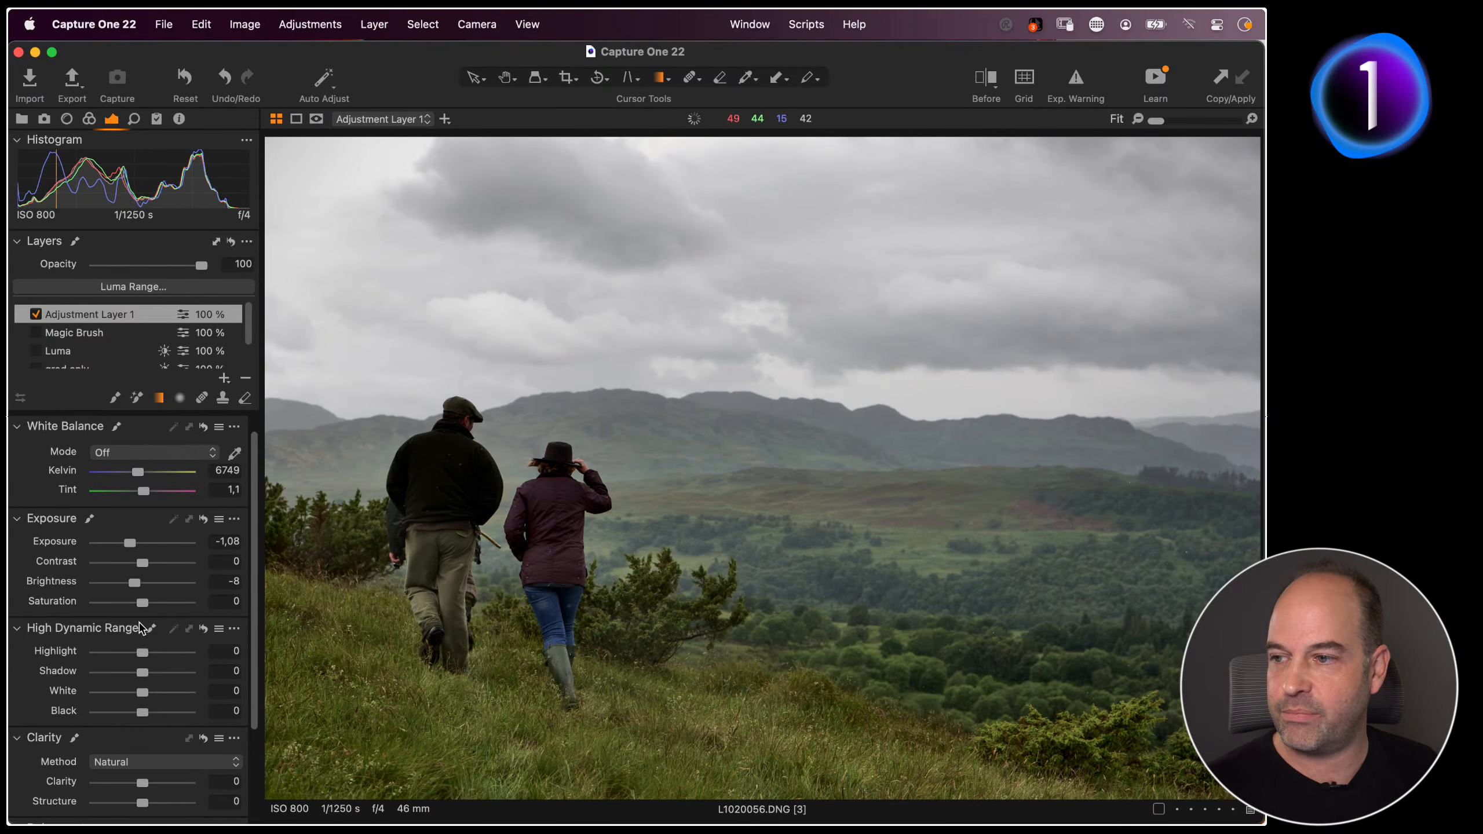
{"action": "left_click_drag", "start_coordinate": [140, 654], "coordinate": [131, 654]}
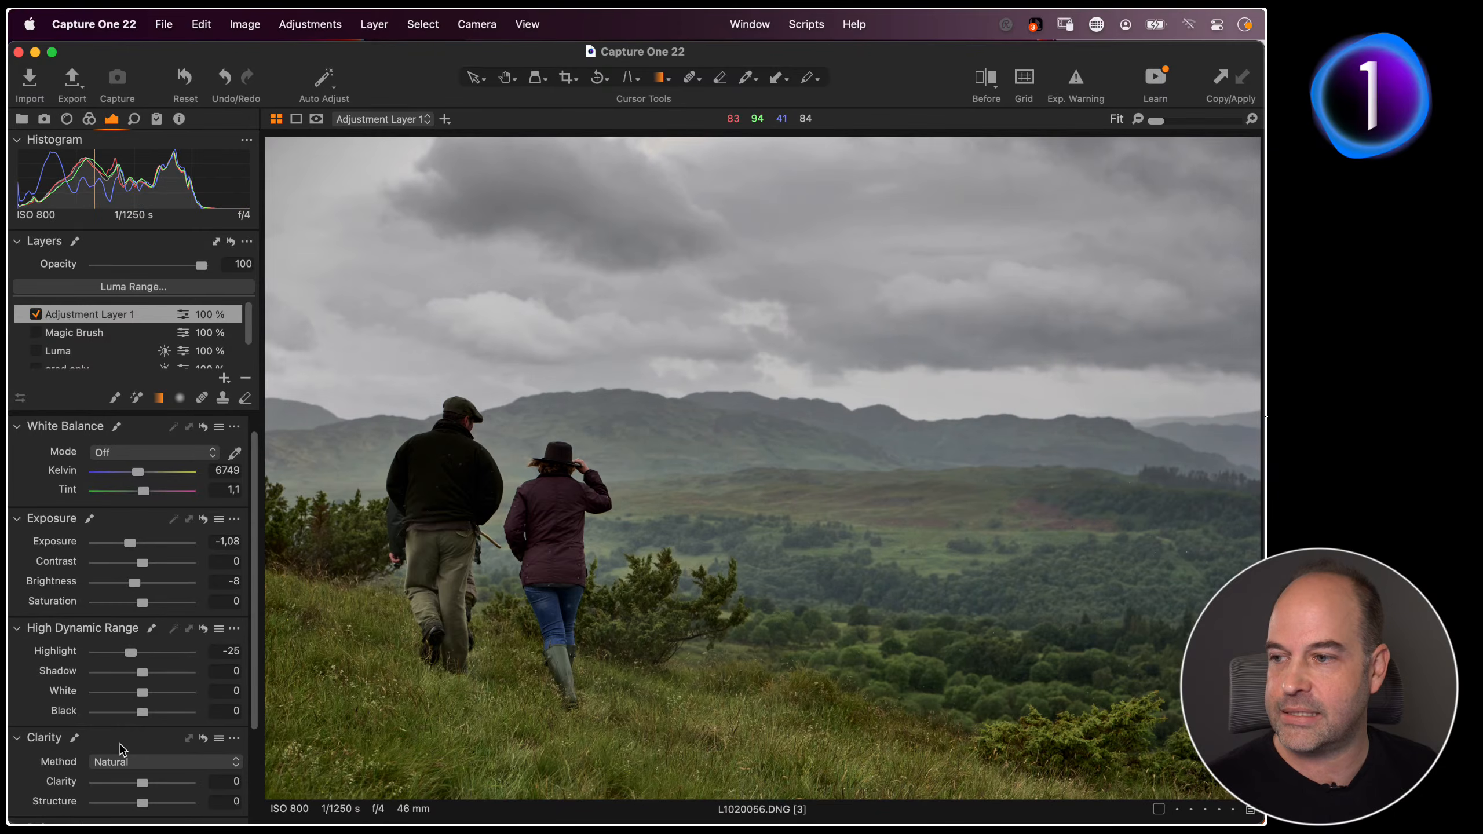
{"action": "scroll", "coordinate": [153, 695], "scroll_direction": "down", "scroll_amount": 3}
{"action": "left_click_drag", "start_coordinate": [143, 721], "coordinate": [165, 723]}
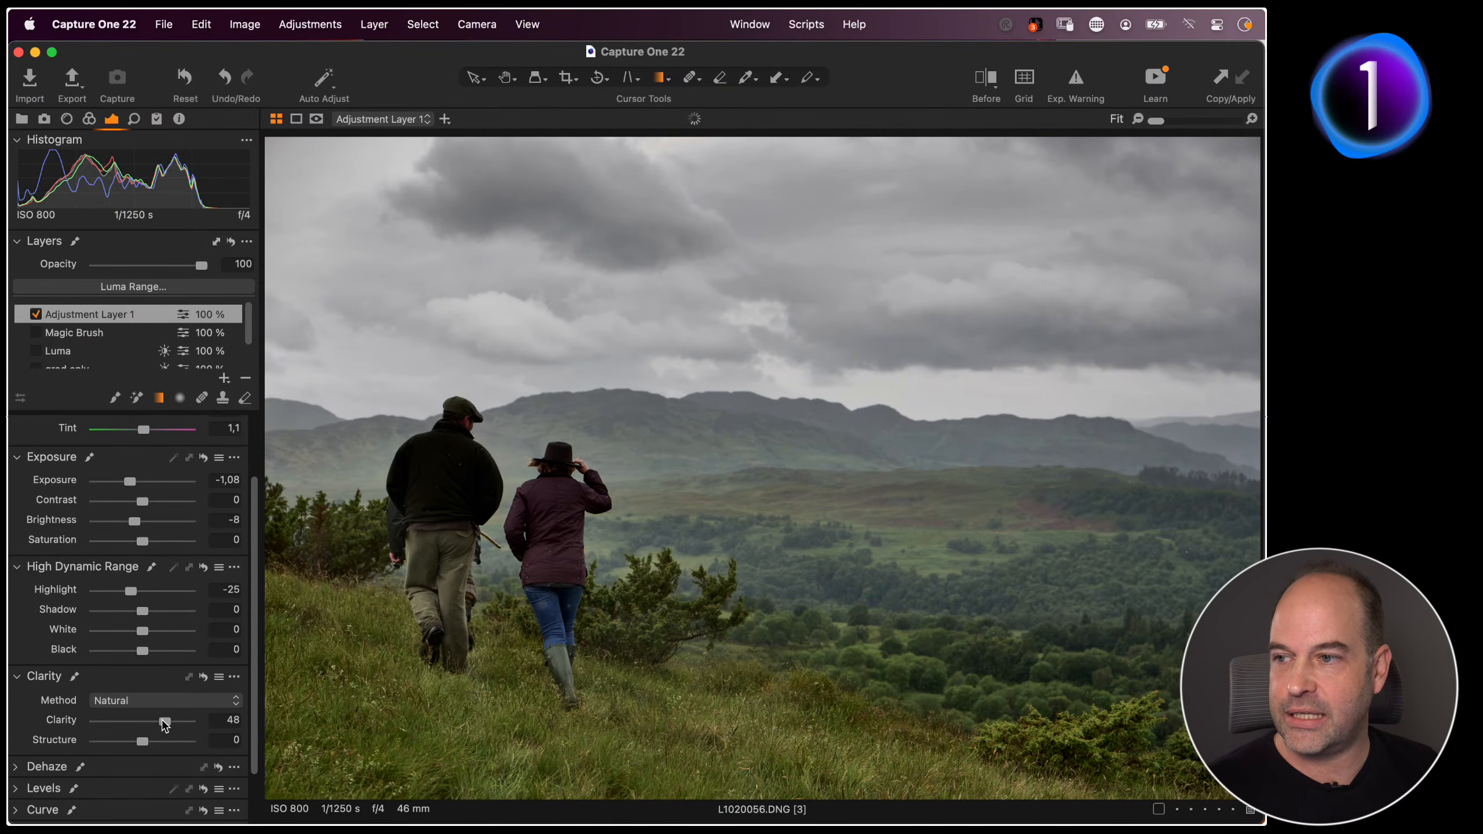
{"action": "left_click_drag", "start_coordinate": [141, 484], "coordinate": [138, 483]}
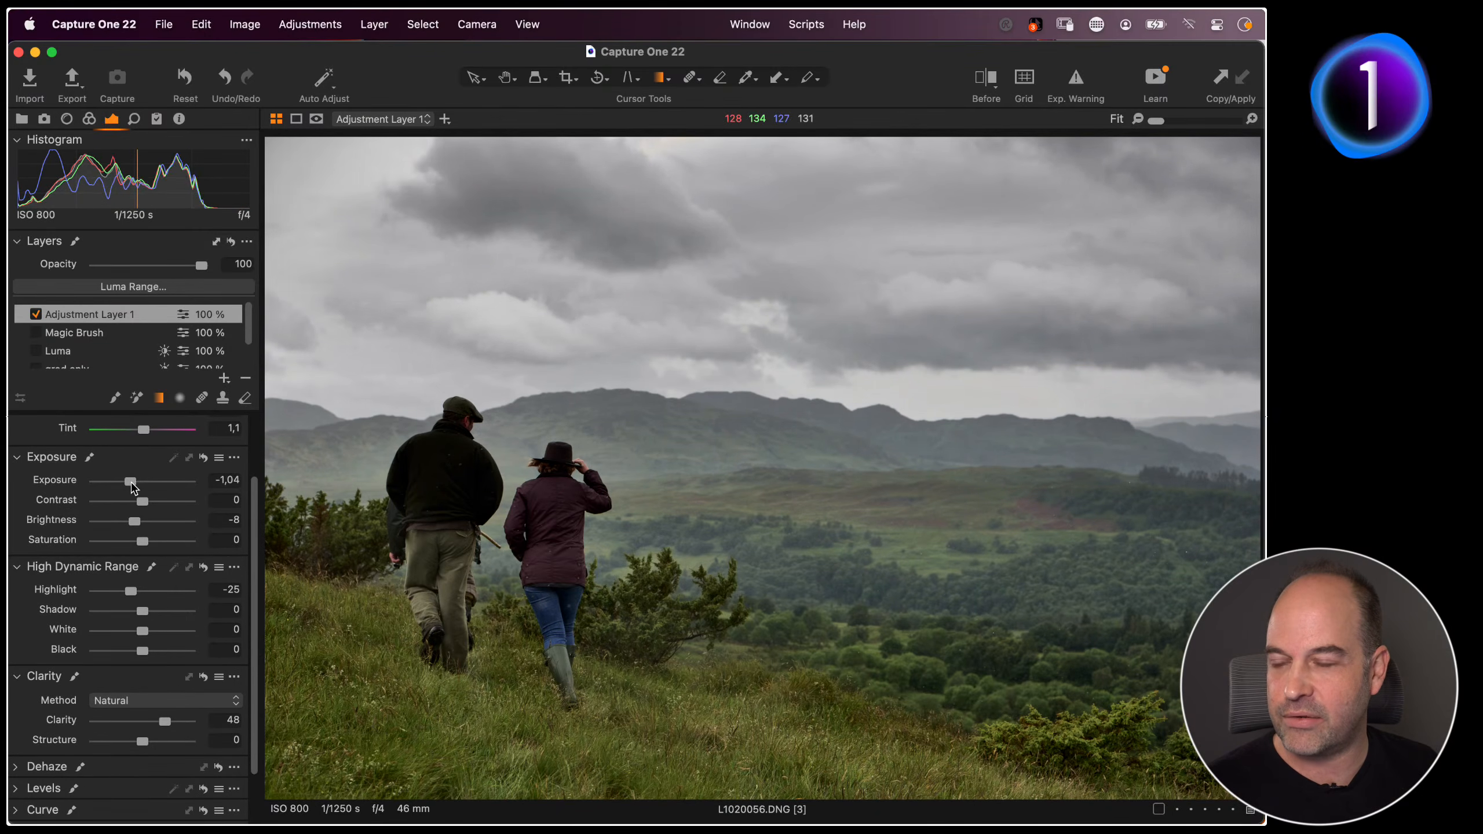
Refine the new gradient layer's mask with a Luma Range of 103 to 255 and a falloff of 83 to 255
{"action": "left_click", "coordinate": [166, 292]}
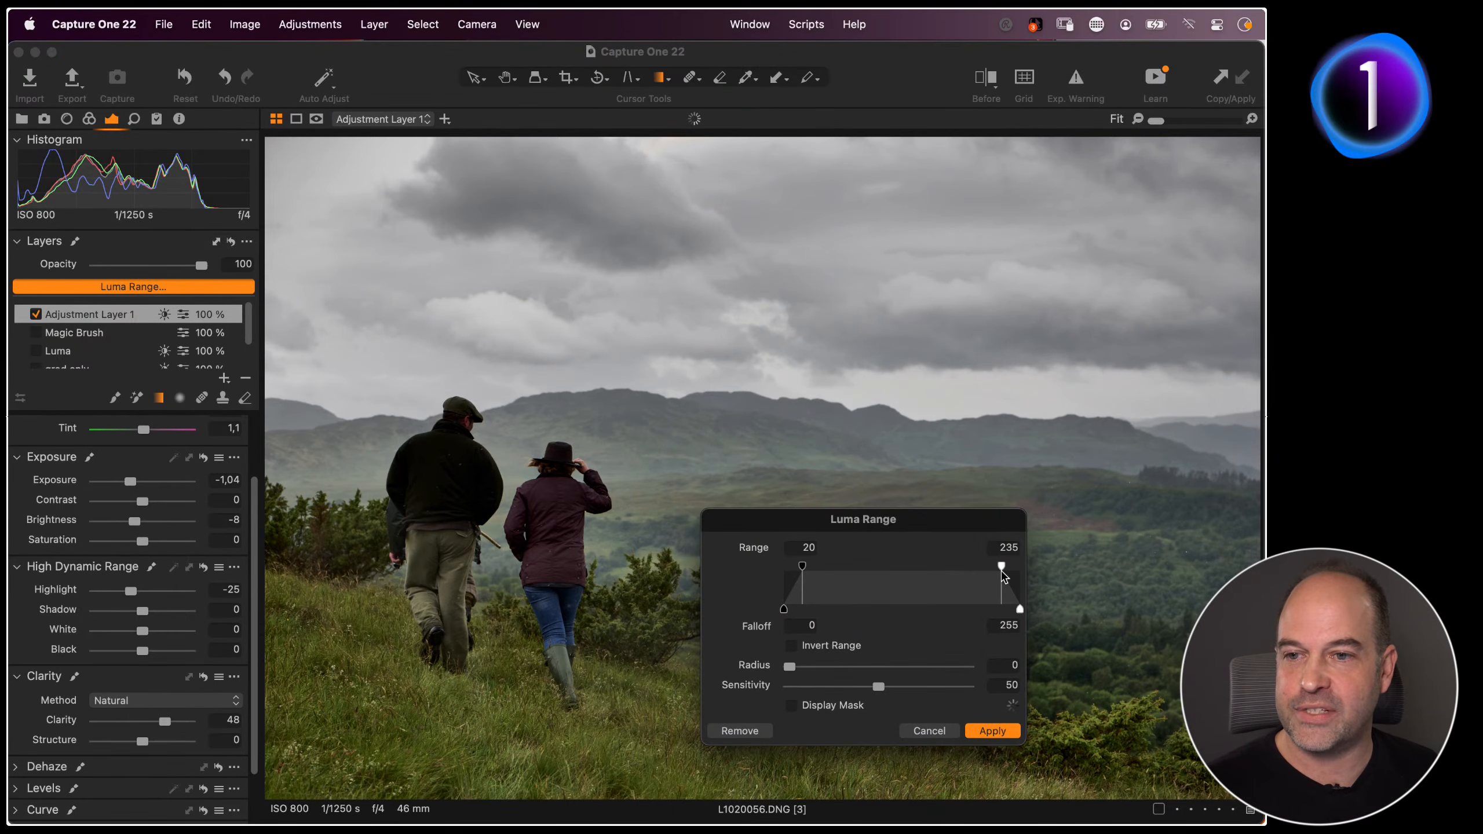
{"action": "left_click_drag", "start_coordinate": [1003, 569], "coordinate": [1020, 568]}
{"action": "left_click_drag", "start_coordinate": [804, 567], "coordinate": [879, 566]}
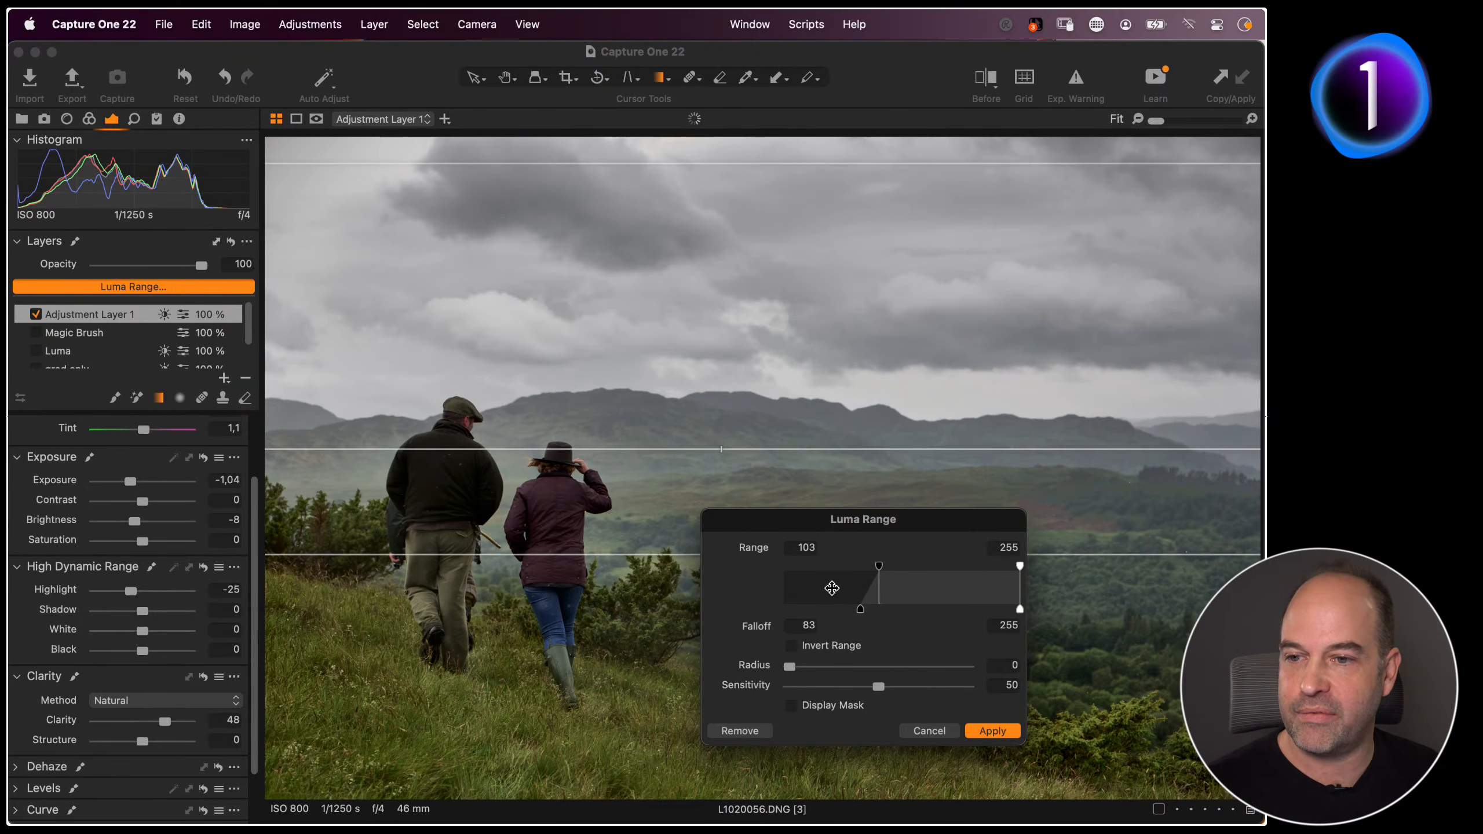
{"action": "left_click", "coordinate": [988, 731]}
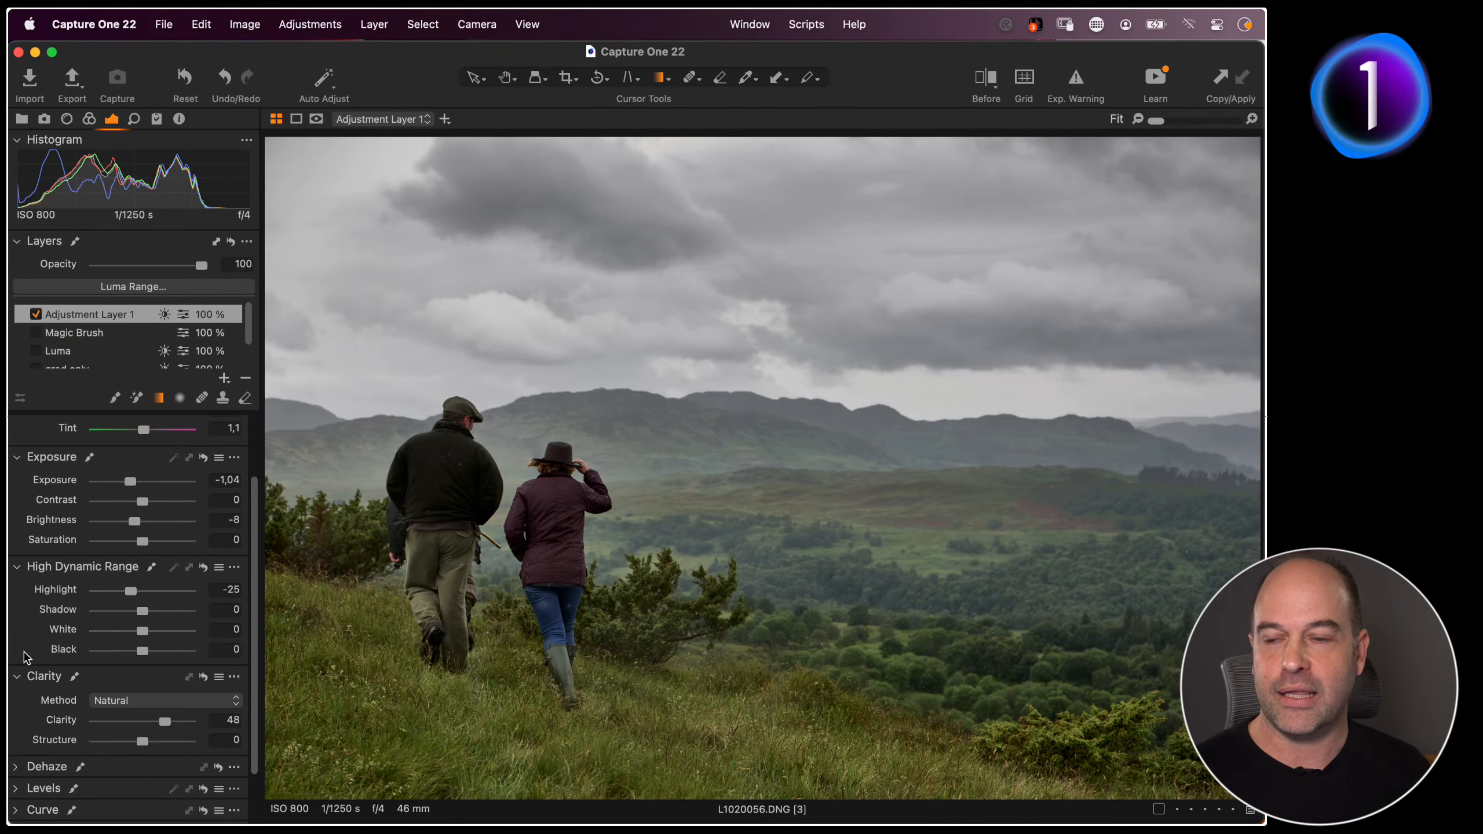
Turn off the gradient layer, draw a large radial gradient mask around the hills on a new layer, and show it in grayscale
{"action": "left_click", "coordinate": [36, 315]}
{"action": "left_click", "coordinate": [180, 398]}
{"action": "mouse_move", "coordinate": [572, 327]}
{"action": "left_mouse_down"}
{"action": "mouse_move", "coordinate": [1000, 619]}
{"action": "mouse_move", "coordinate": [716, 462]}
{"action": "mouse_move", "coordinate": [979, 565]}
{"action": "mouse_move", "coordinate": [876, 560]}
{"action": "left_mouse_up"}
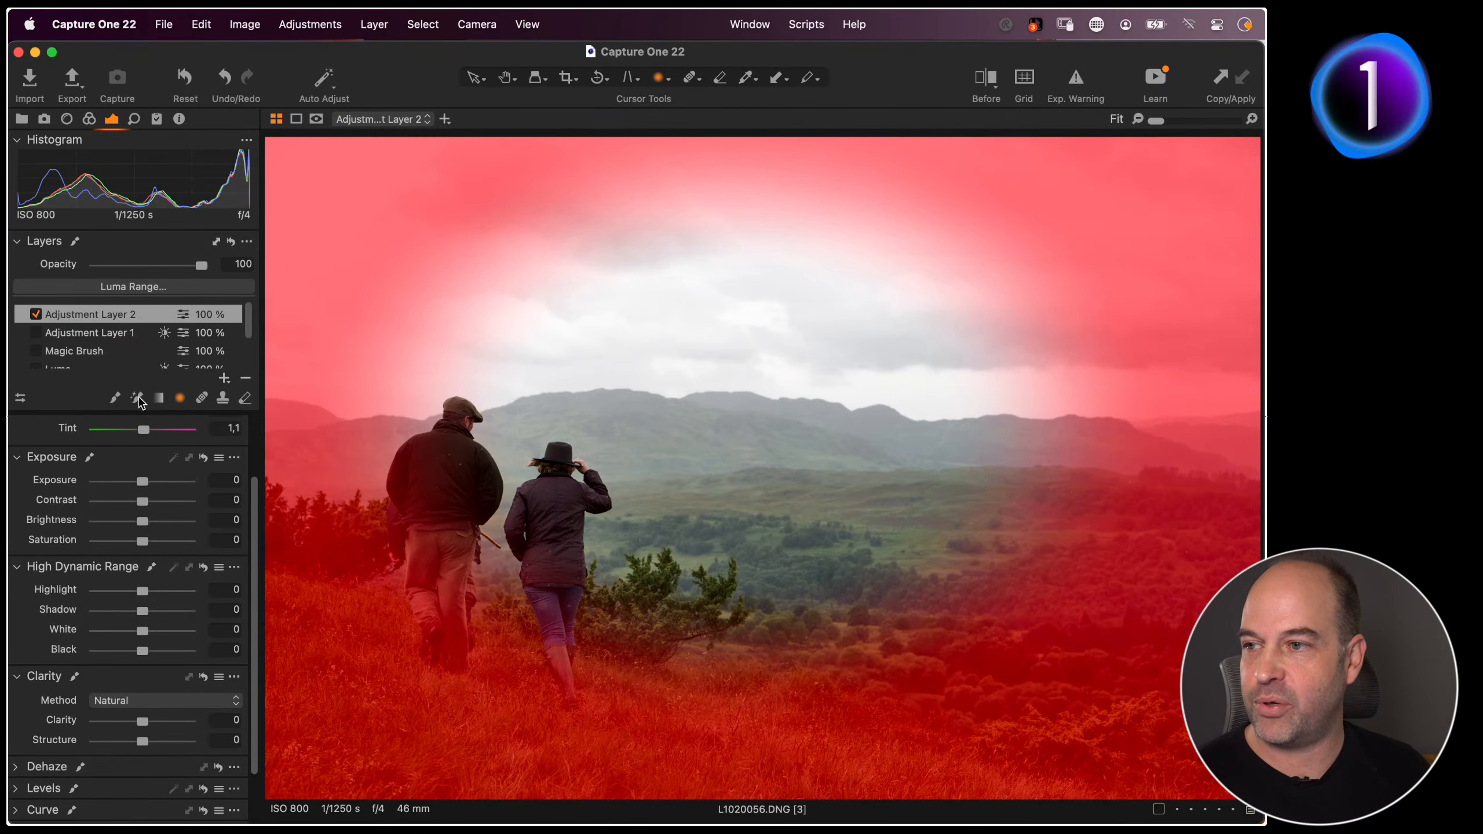
{"action": "key", "text": "alt+m"}
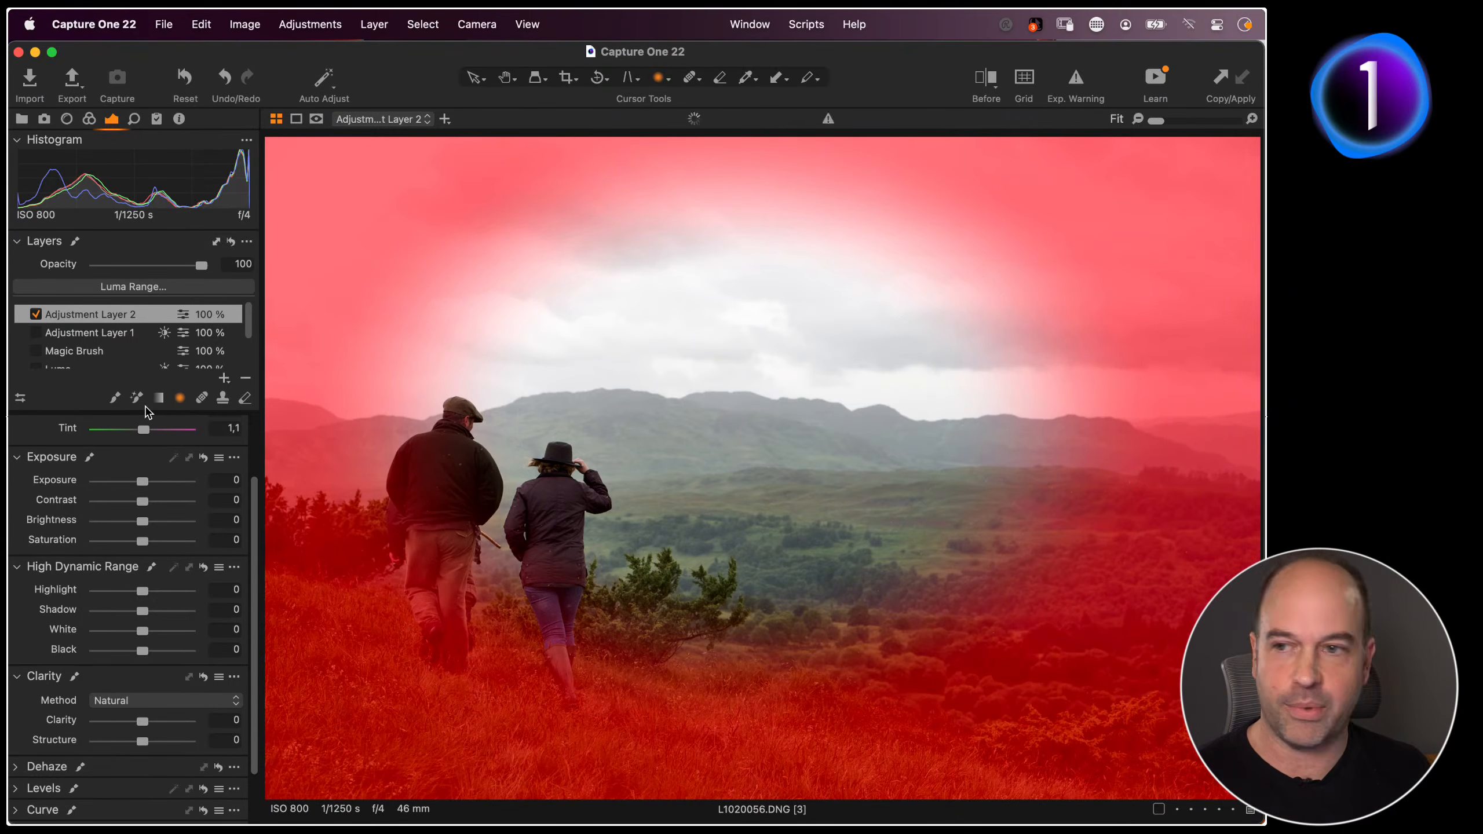
Try a Luma Range of 99 to 255 with a lower falloff of 79 on the radial mask, cancel it and delete the layer
{"action": "left_click", "coordinate": [146, 287]}
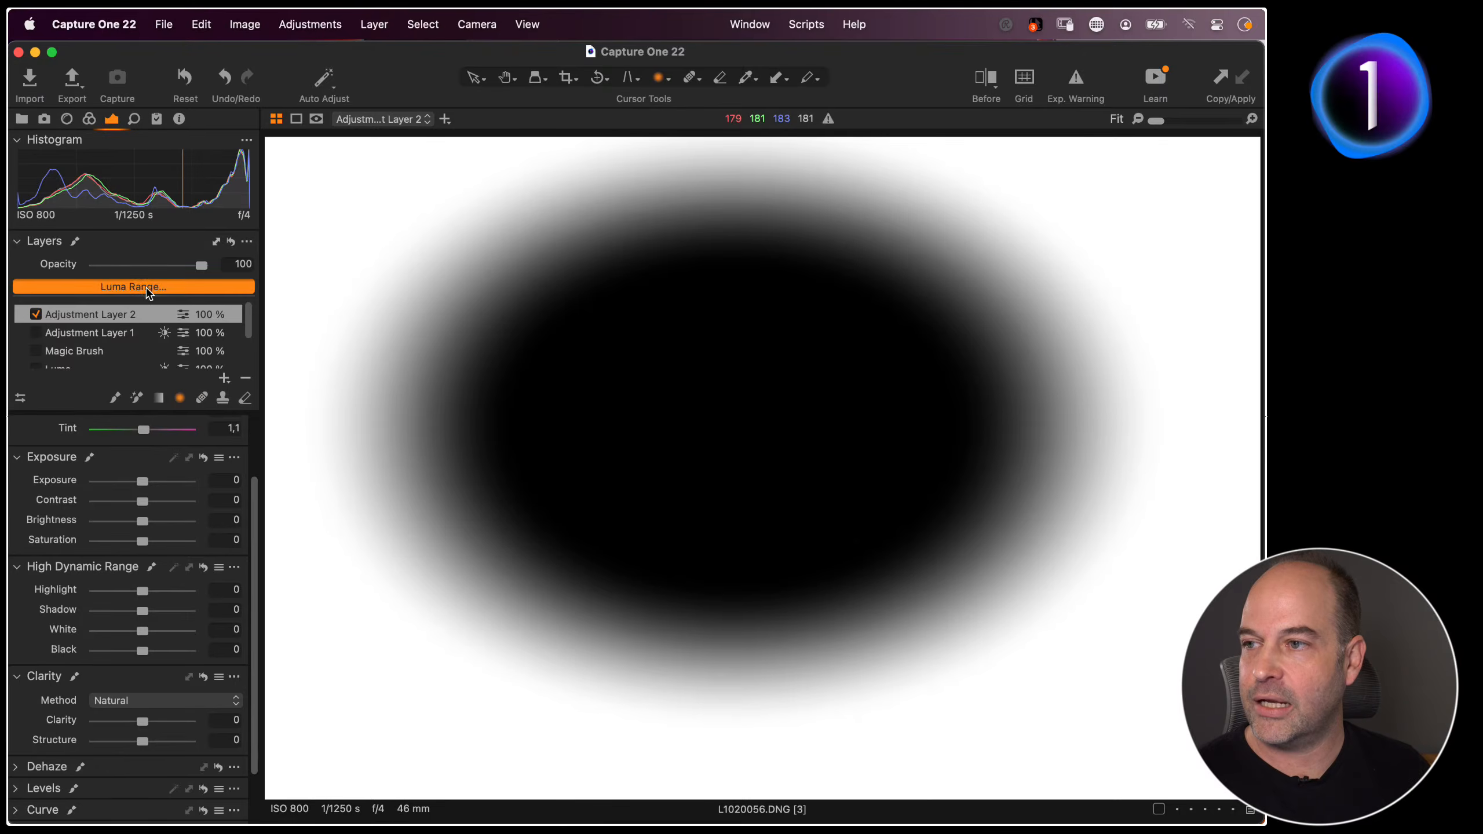
{"action": "left_click_drag", "start_coordinate": [803, 565], "coordinate": [805, 565]}
{"action": "left_click_drag", "start_coordinate": [1002, 566], "coordinate": [1064, 569]}
{"action": "left_click_drag", "start_coordinate": [806, 565], "coordinate": [875, 567]}
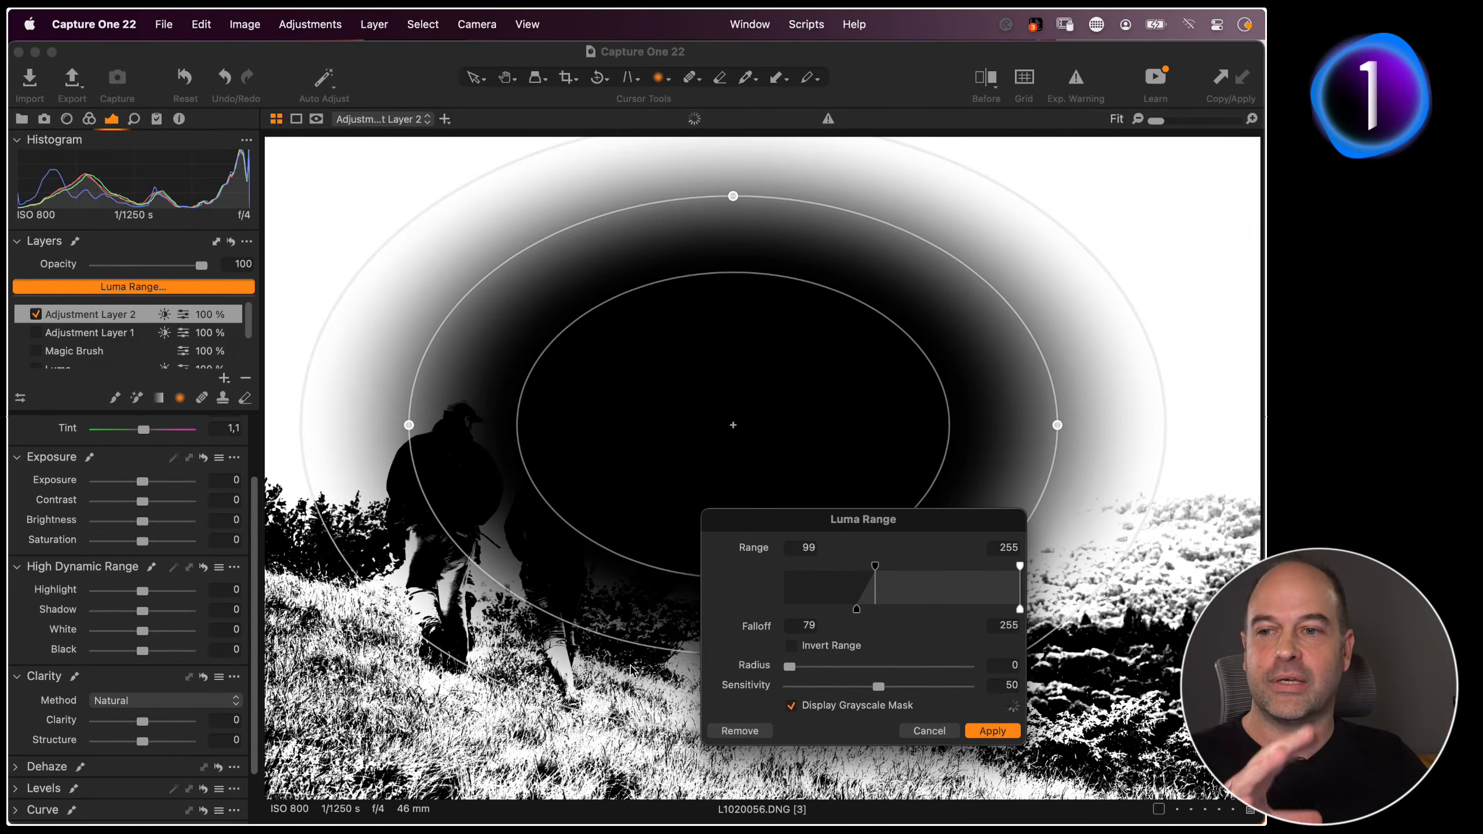
{"action": "left_click", "coordinate": [930, 732]}
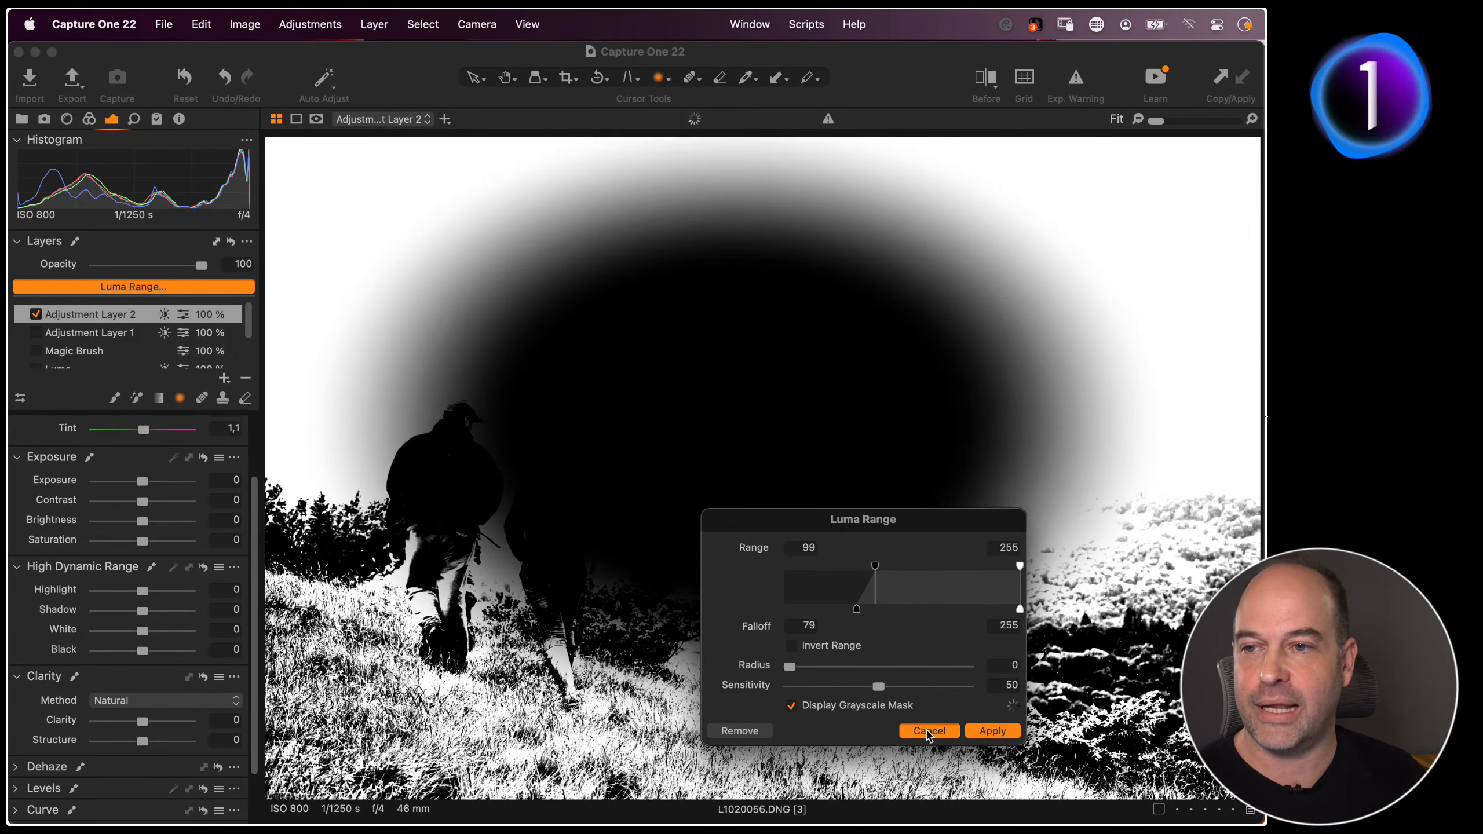
{"action": "left_click", "coordinate": [245, 378]}
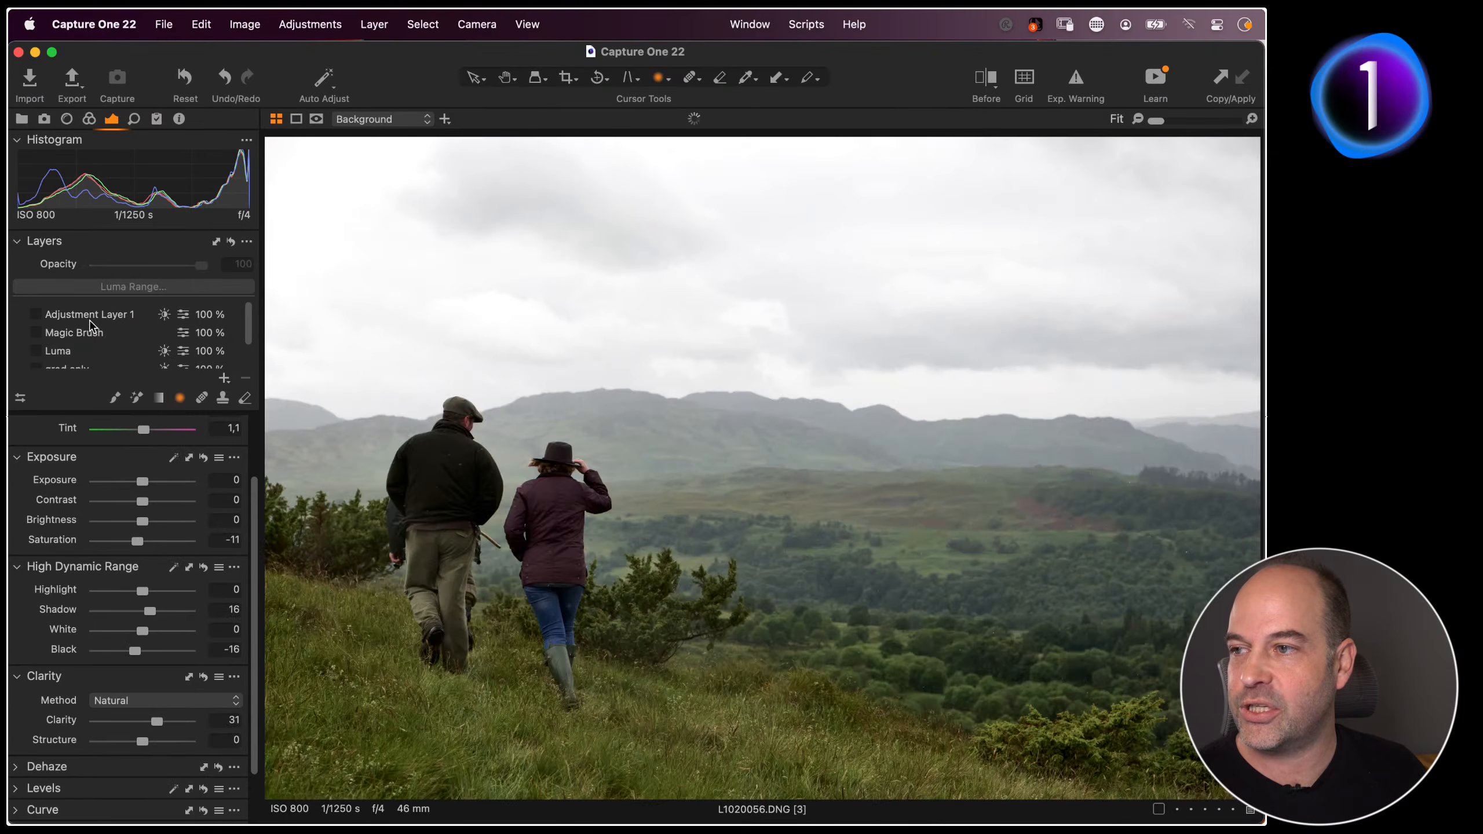
Turn on the grad only layer and inspect its Luma Range settings against the grayscale mask, leaving them as they are
{"action": "scroll", "coordinate": [83, 353], "scroll_direction": "down", "scroll_amount": 1}
{"action": "left_click", "coordinate": [81, 348]}
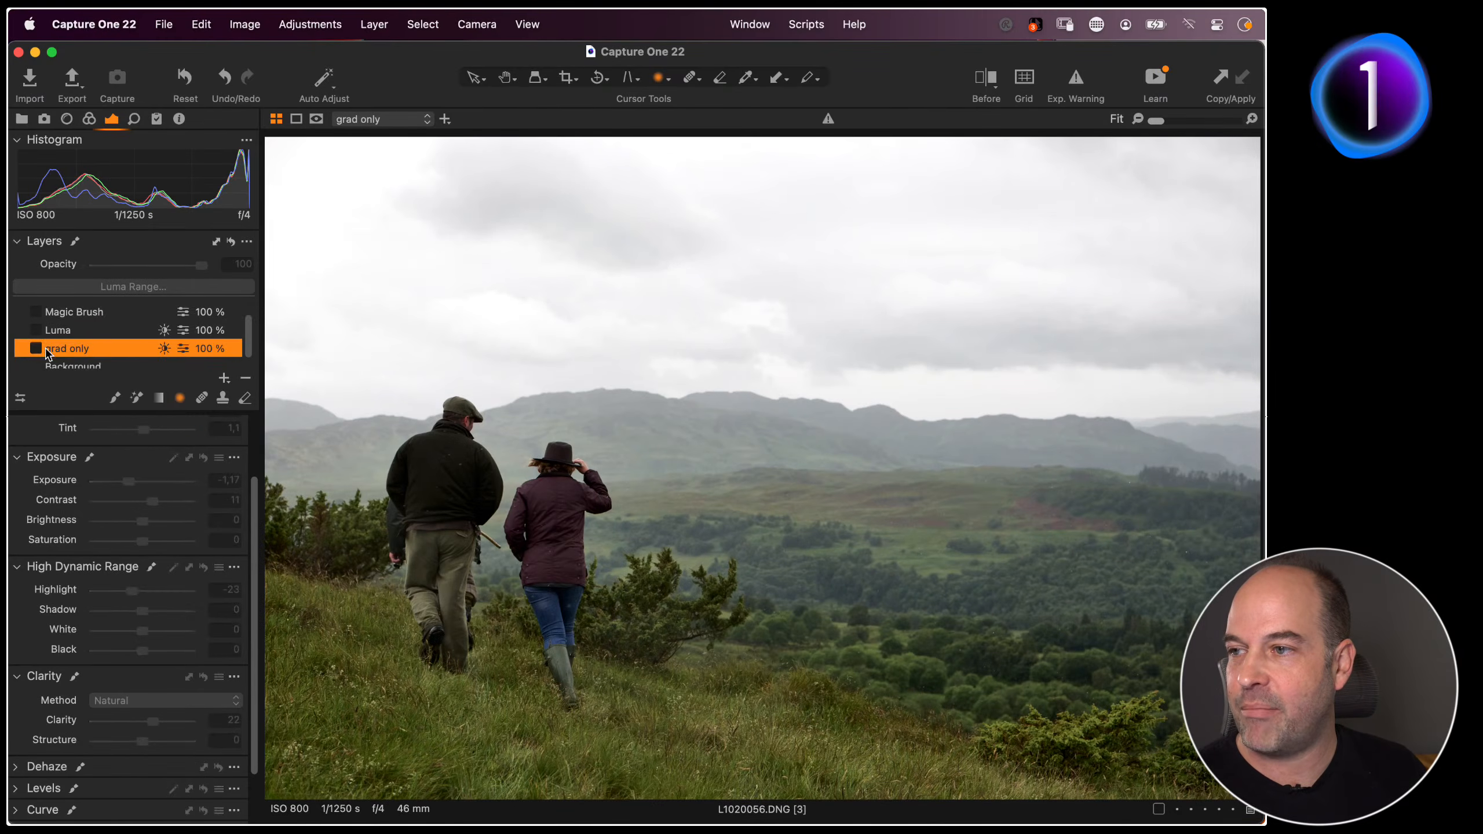
{"action": "left_click", "coordinate": [35, 348]}
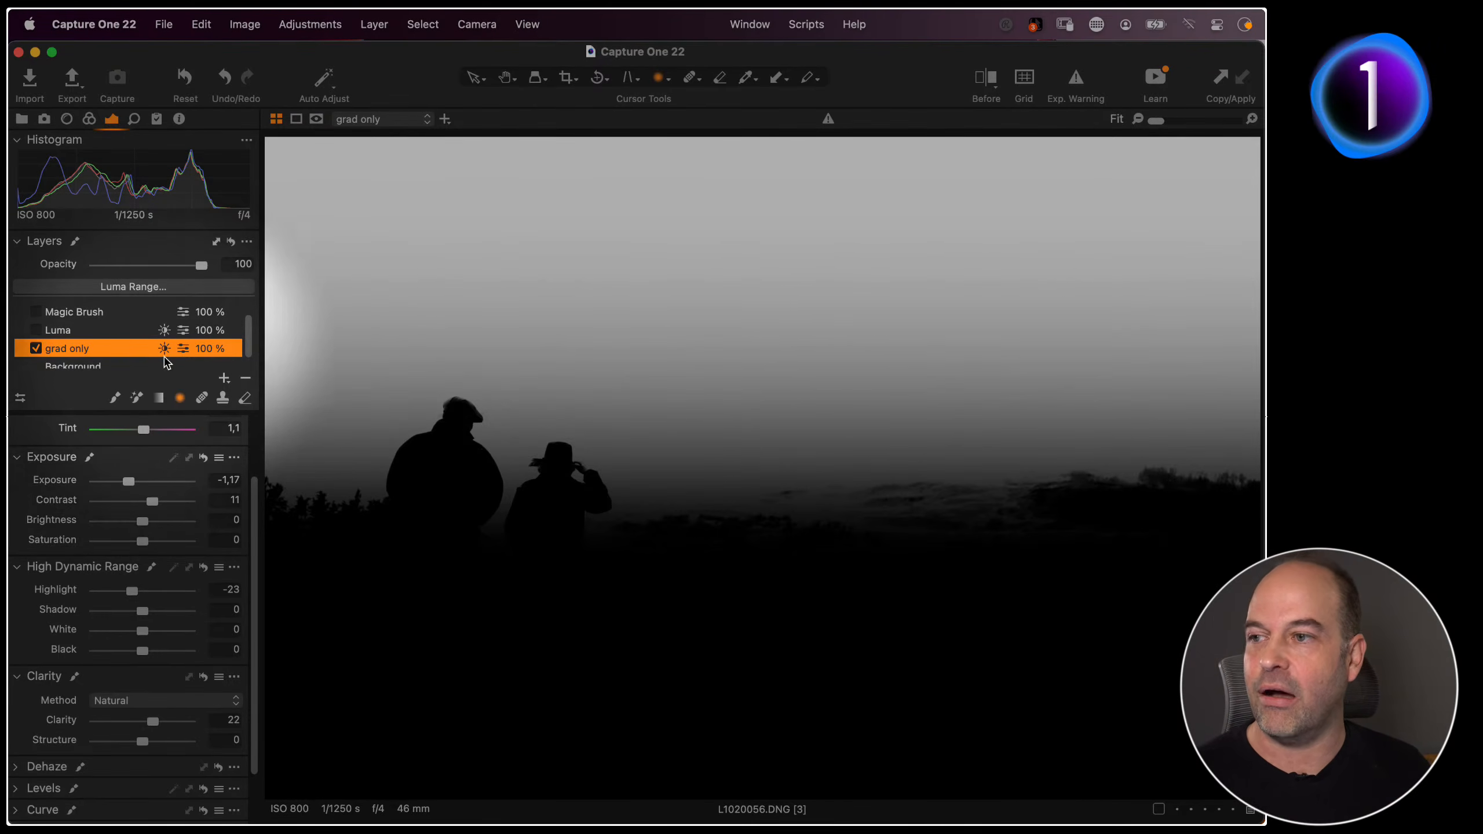
{"action": "left_click", "coordinate": [145, 287]}
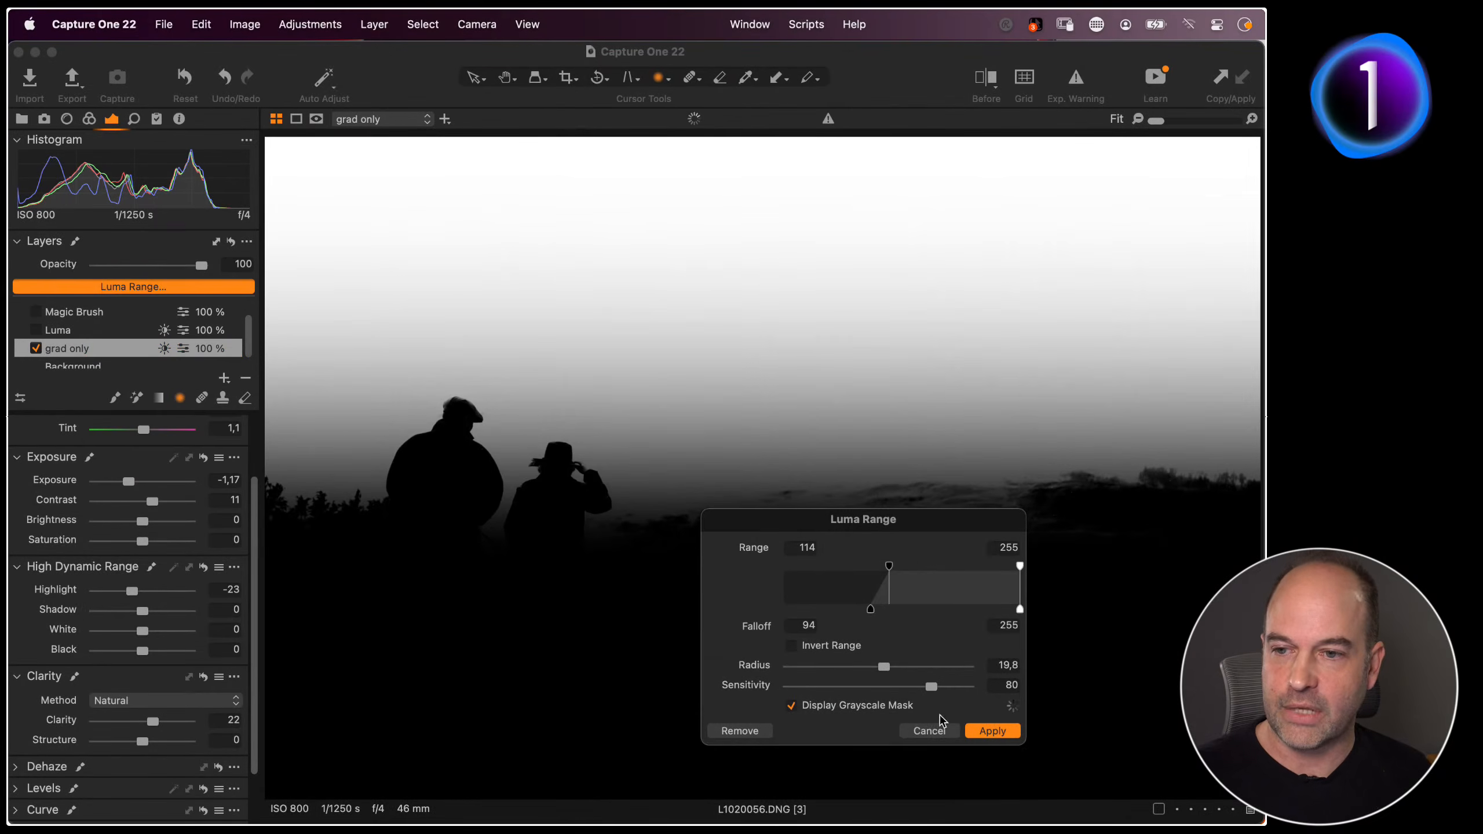
{"action": "left_click", "coordinate": [935, 731]}
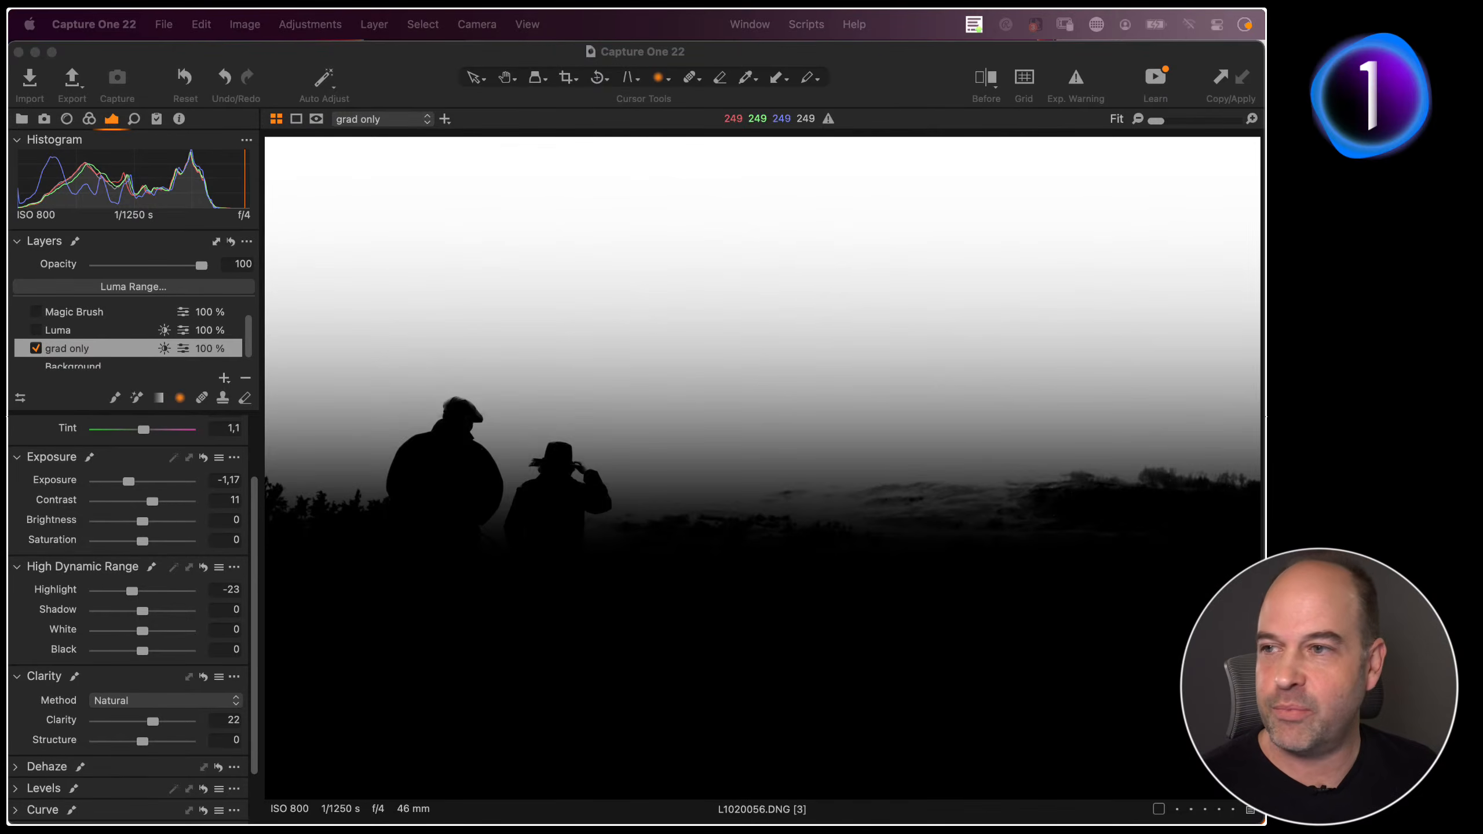
Open the portrait Hotel Ottilia1115.ARW from the image browser and inspect the masks of its Eyes and Clean up layers
{"action": "key", "text": "super+alt+v"}
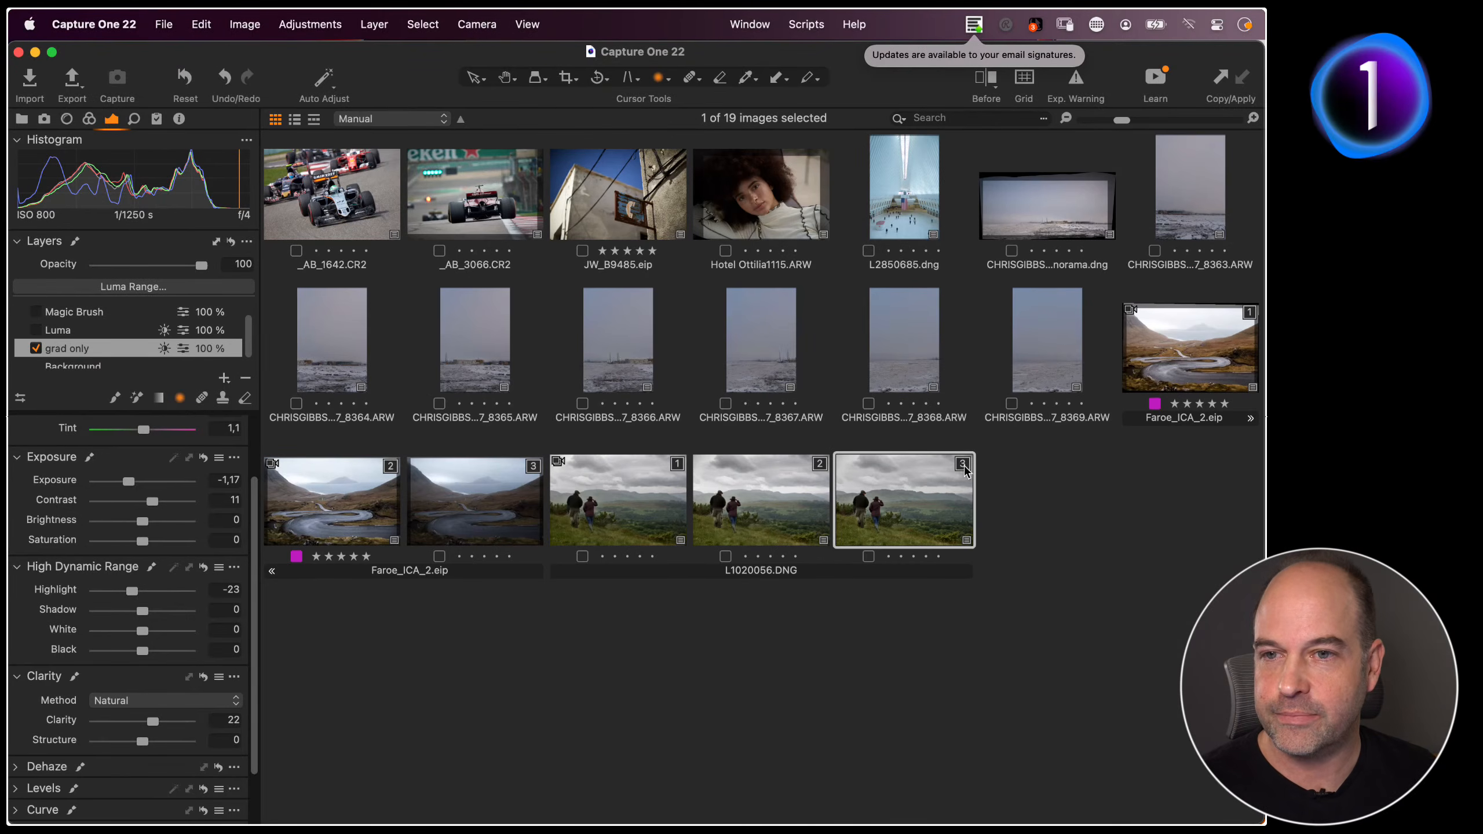
{"action": "left_click", "coordinate": [747, 210]}
{"action": "key", "text": "super+alt+v"}
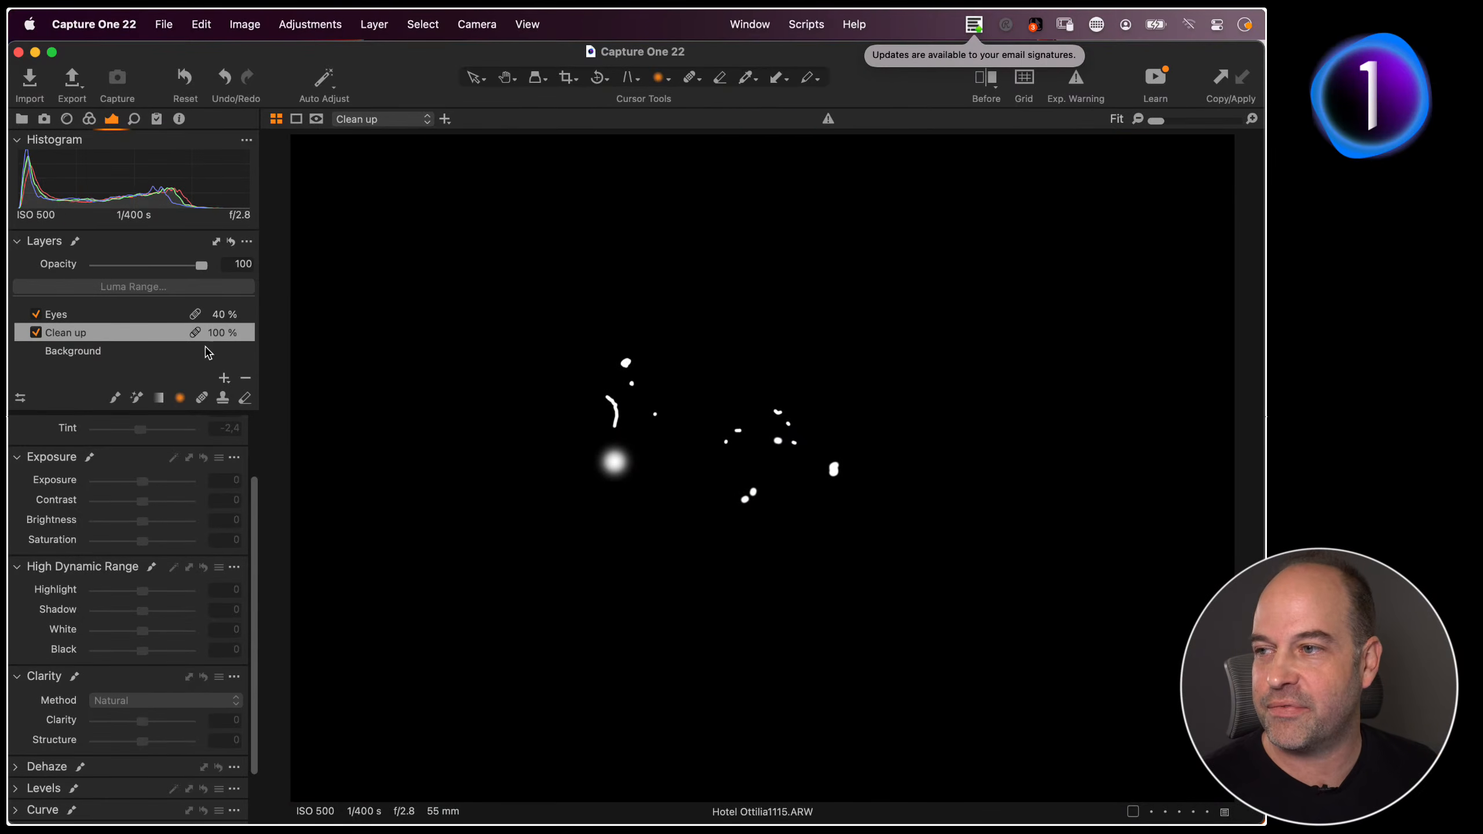
{"action": "left_click", "coordinate": [123, 321]}
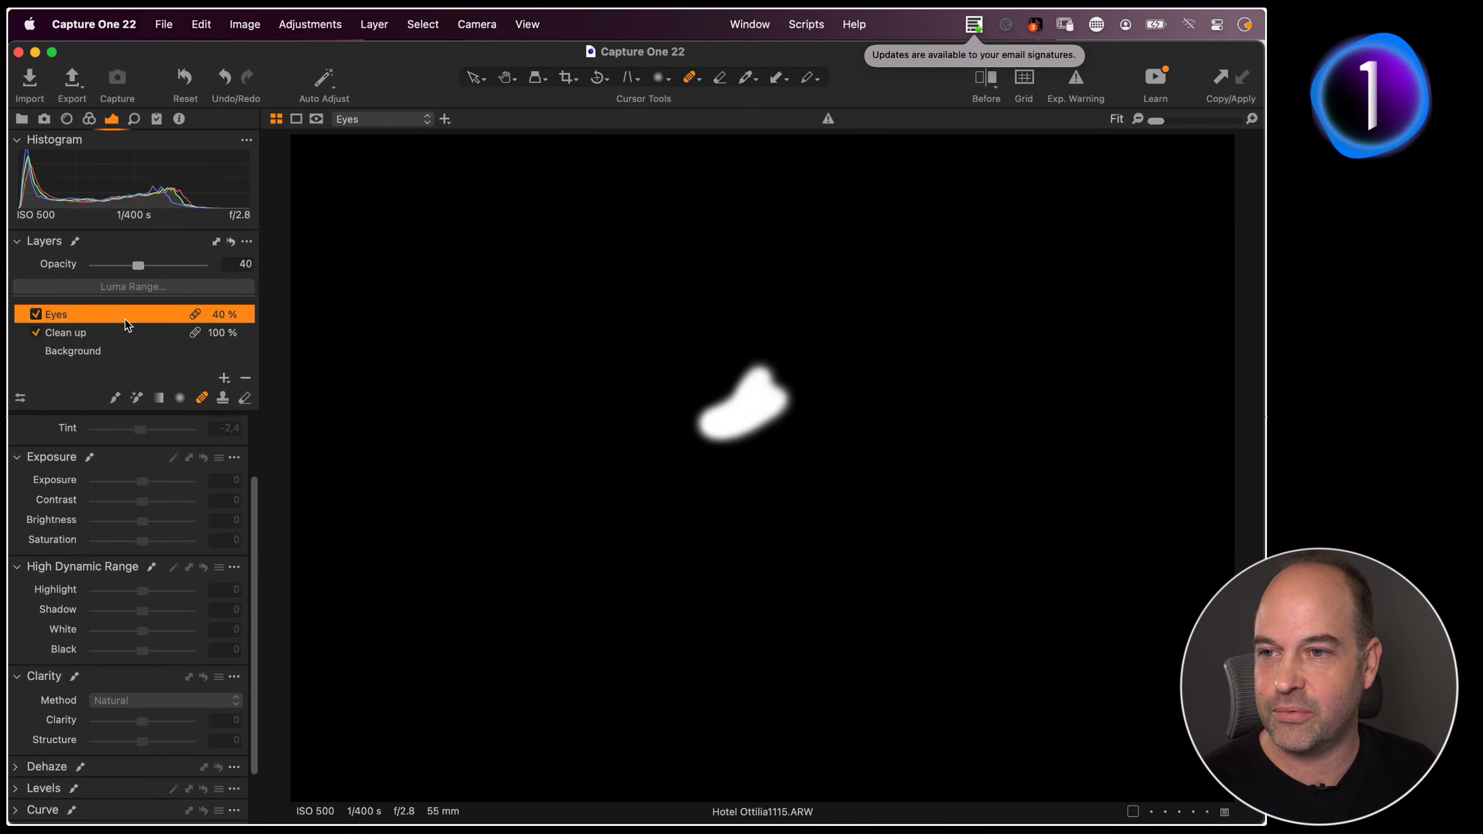
{"action": "left_click", "coordinate": [113, 331]}
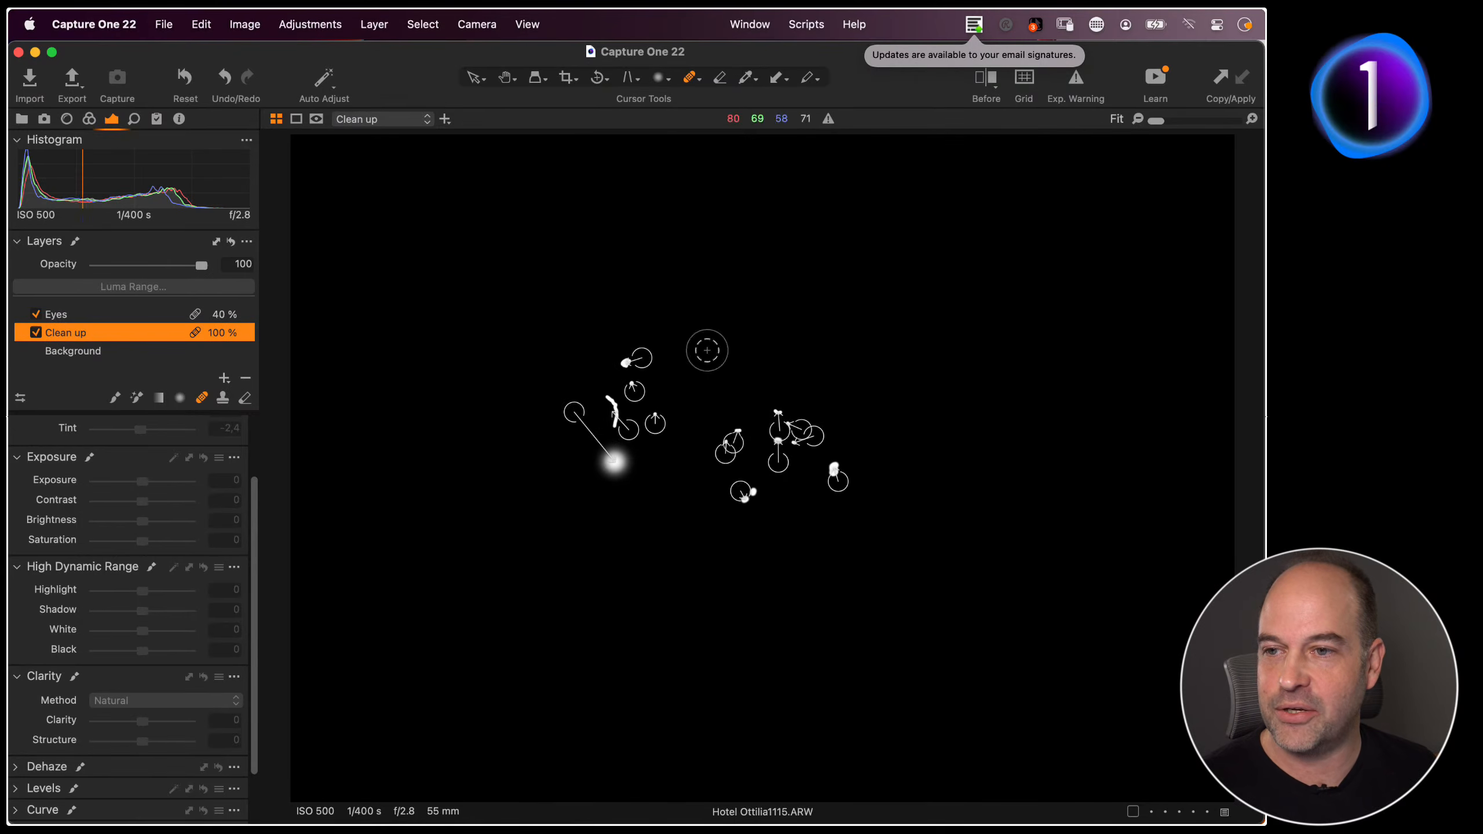
{"action": "left_click", "coordinate": [123, 354]}
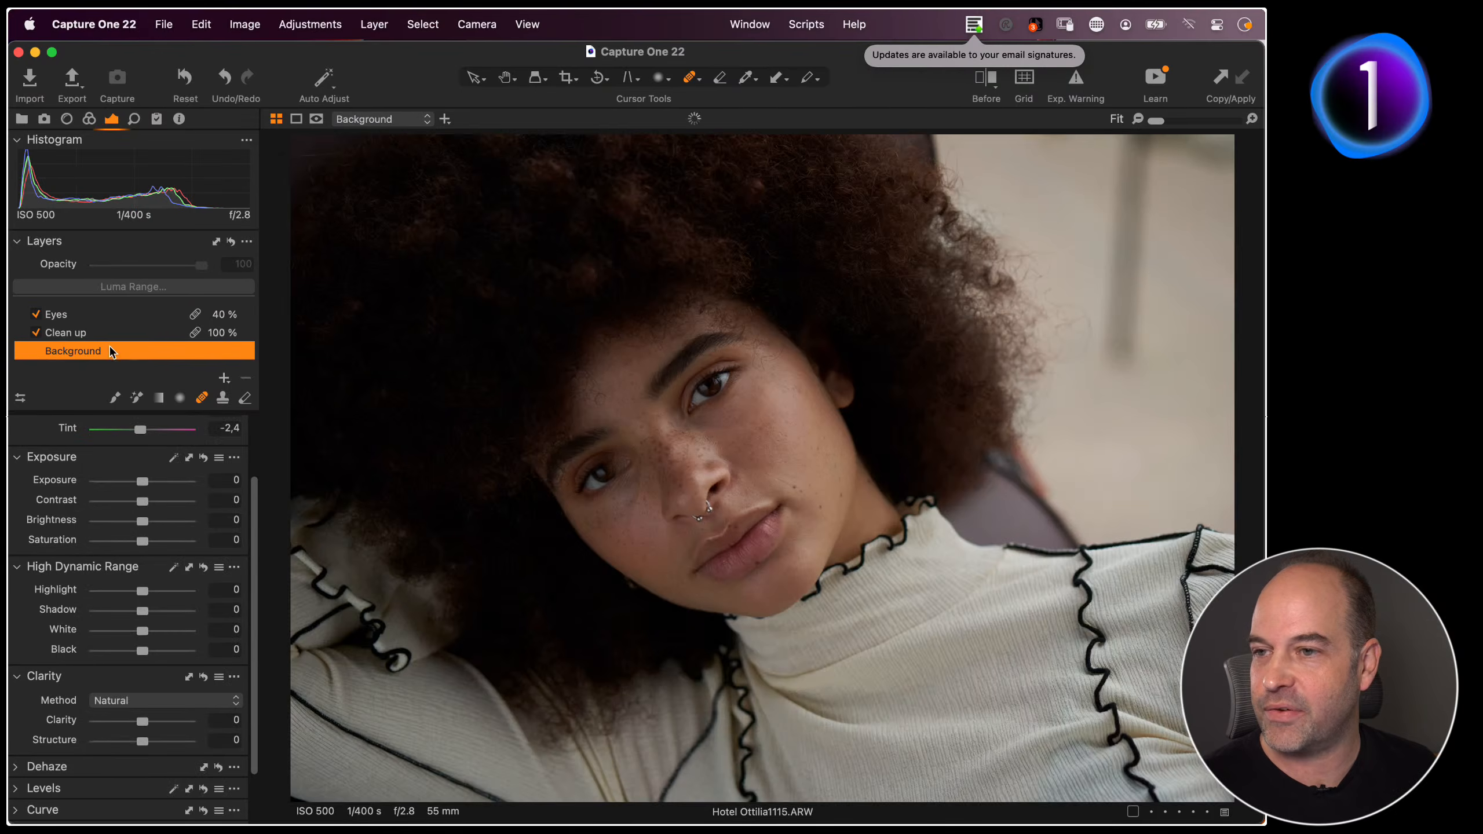
Add a new adjustment layer to the portrait and name it Skin Tone
{"action": "left_click", "coordinate": [224, 379]}
{"action": "double_click", "coordinate": [105, 316]}
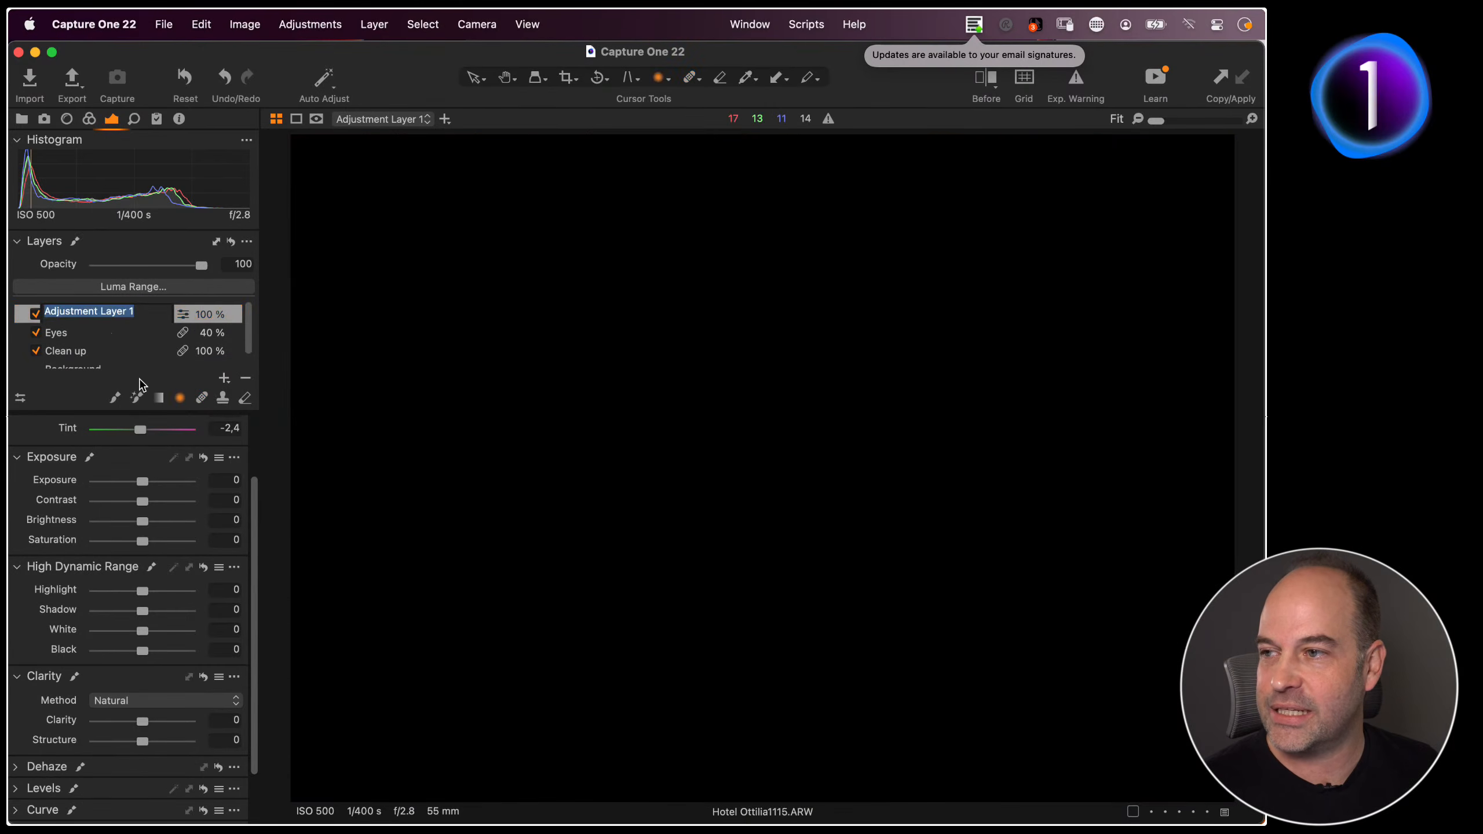
{"action": "type", "text": "Skin Tone"}
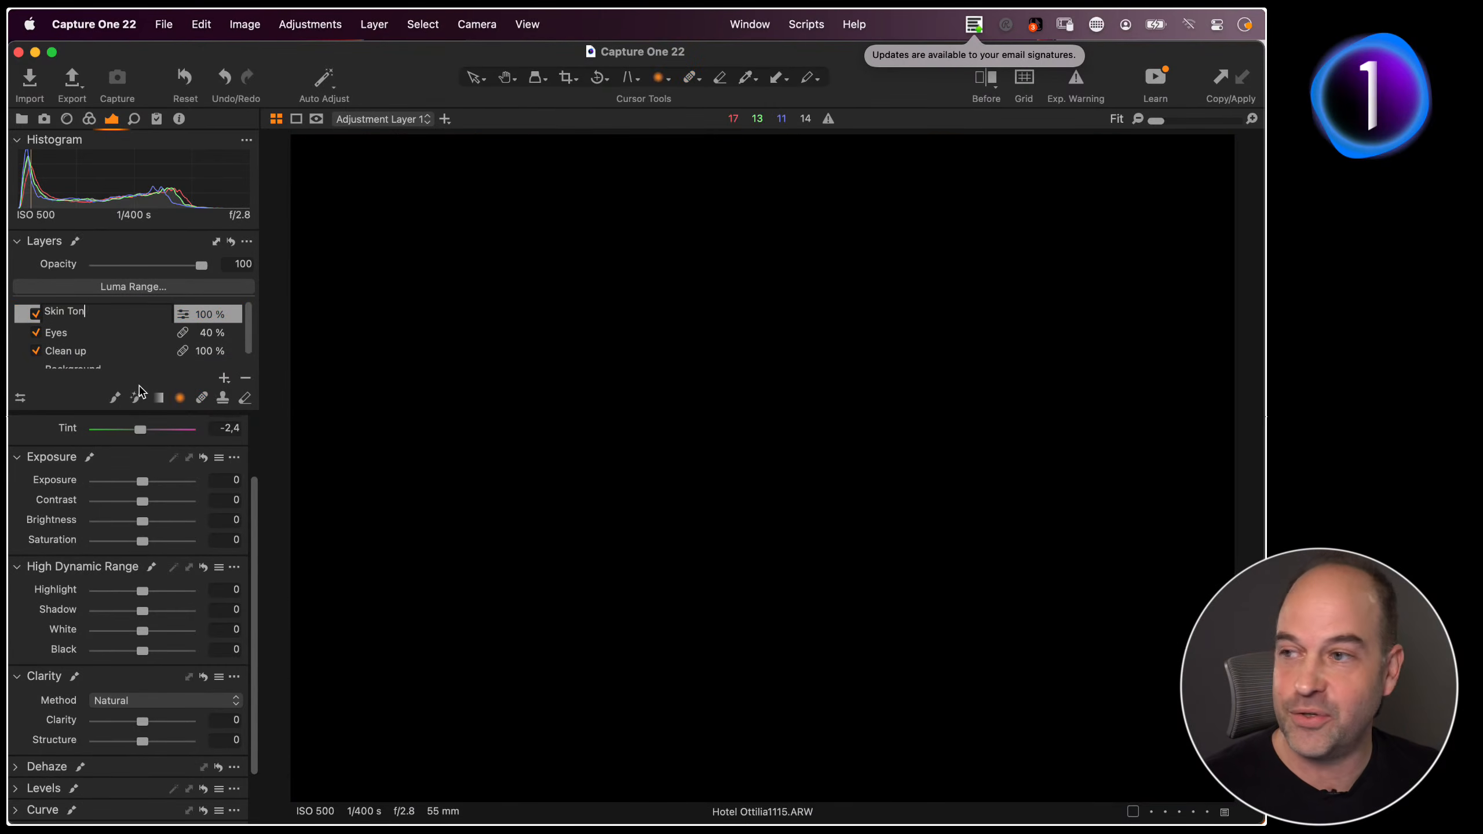
{"action": "key", "text": "Return"}
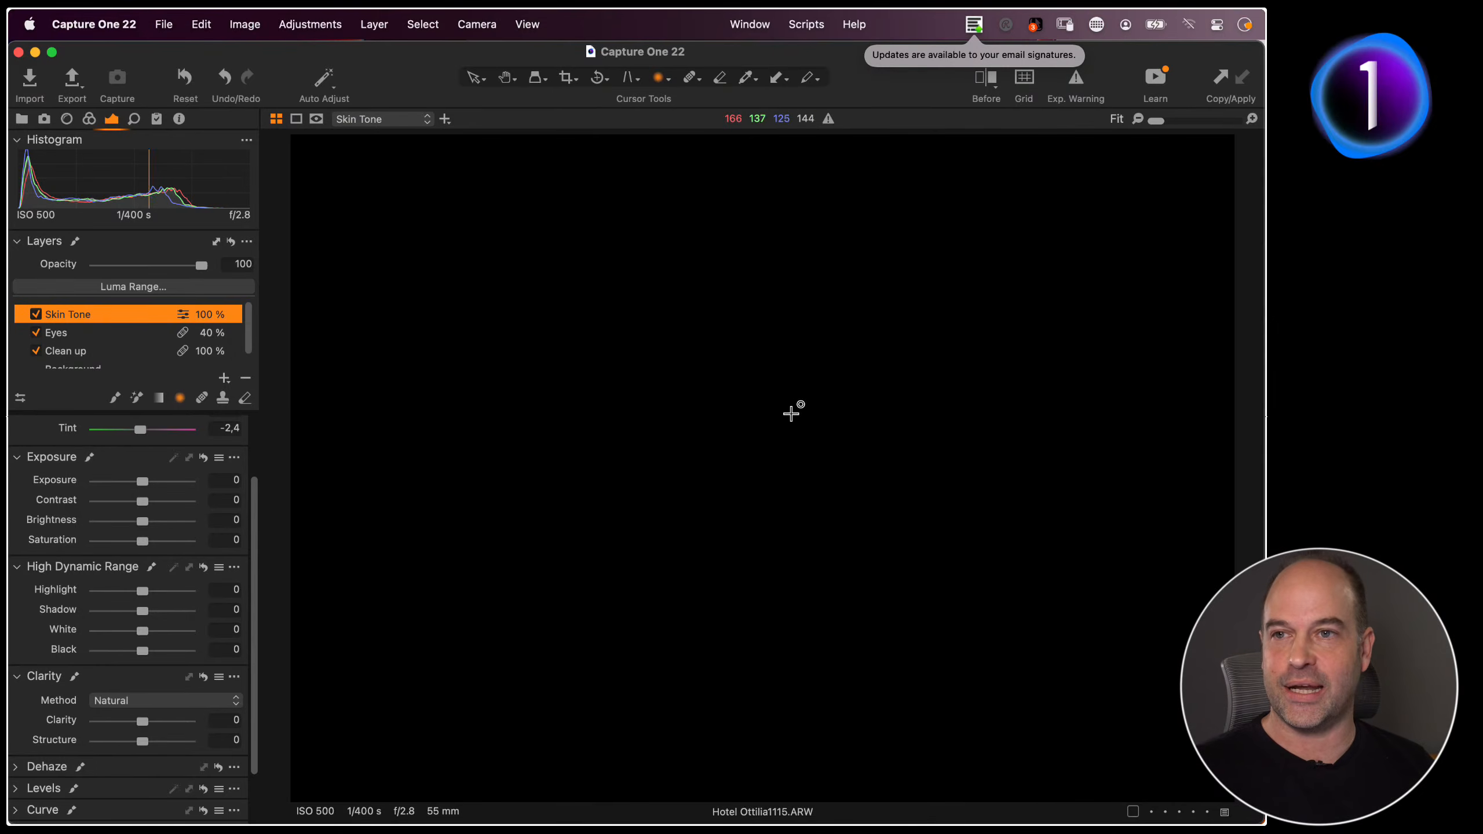
Quit the email signature utility running in the background
{"action": "left_click", "coordinate": [974, 24]}
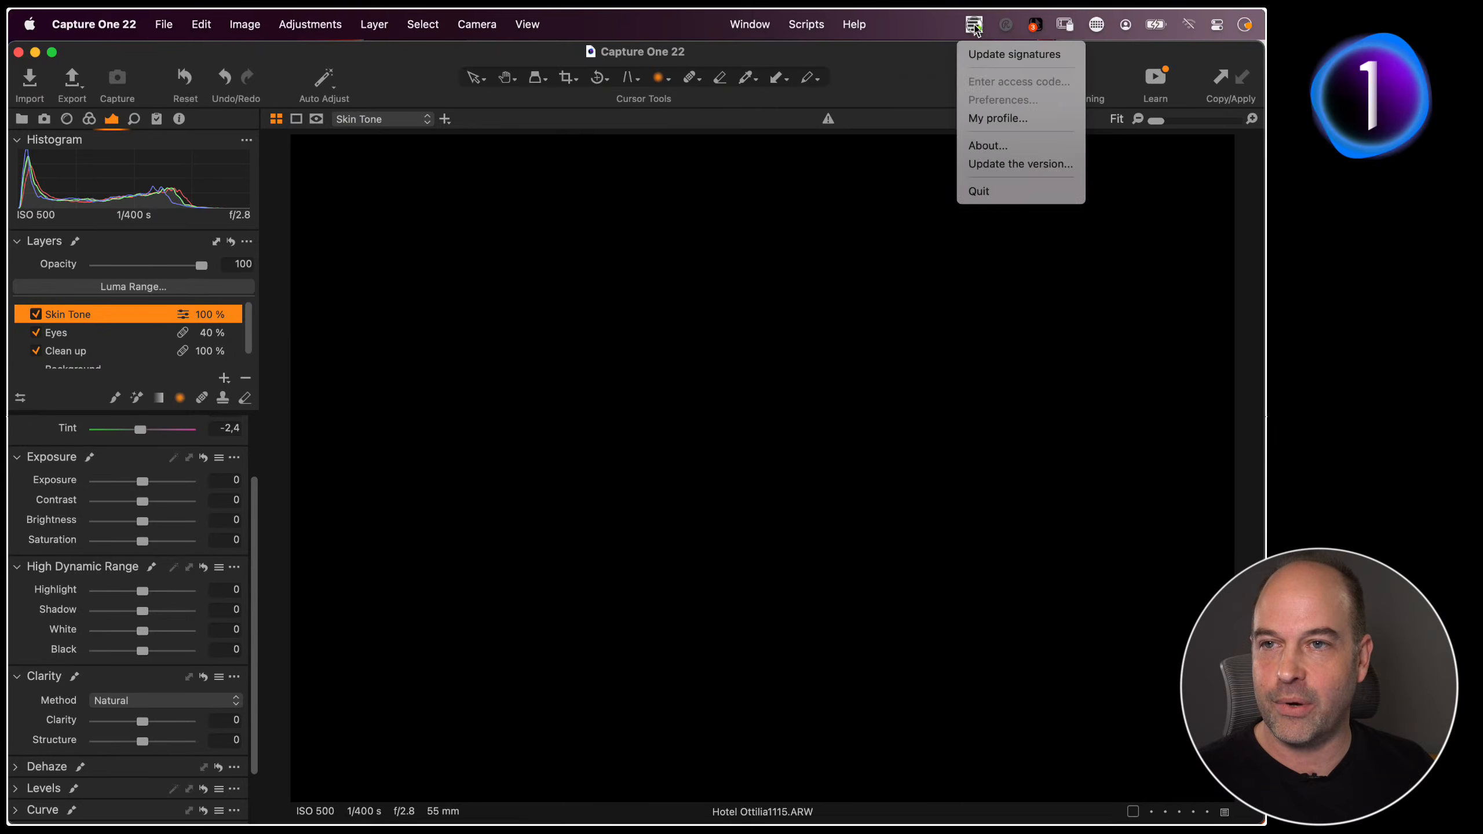
{"action": "left_click", "coordinate": [993, 189]}
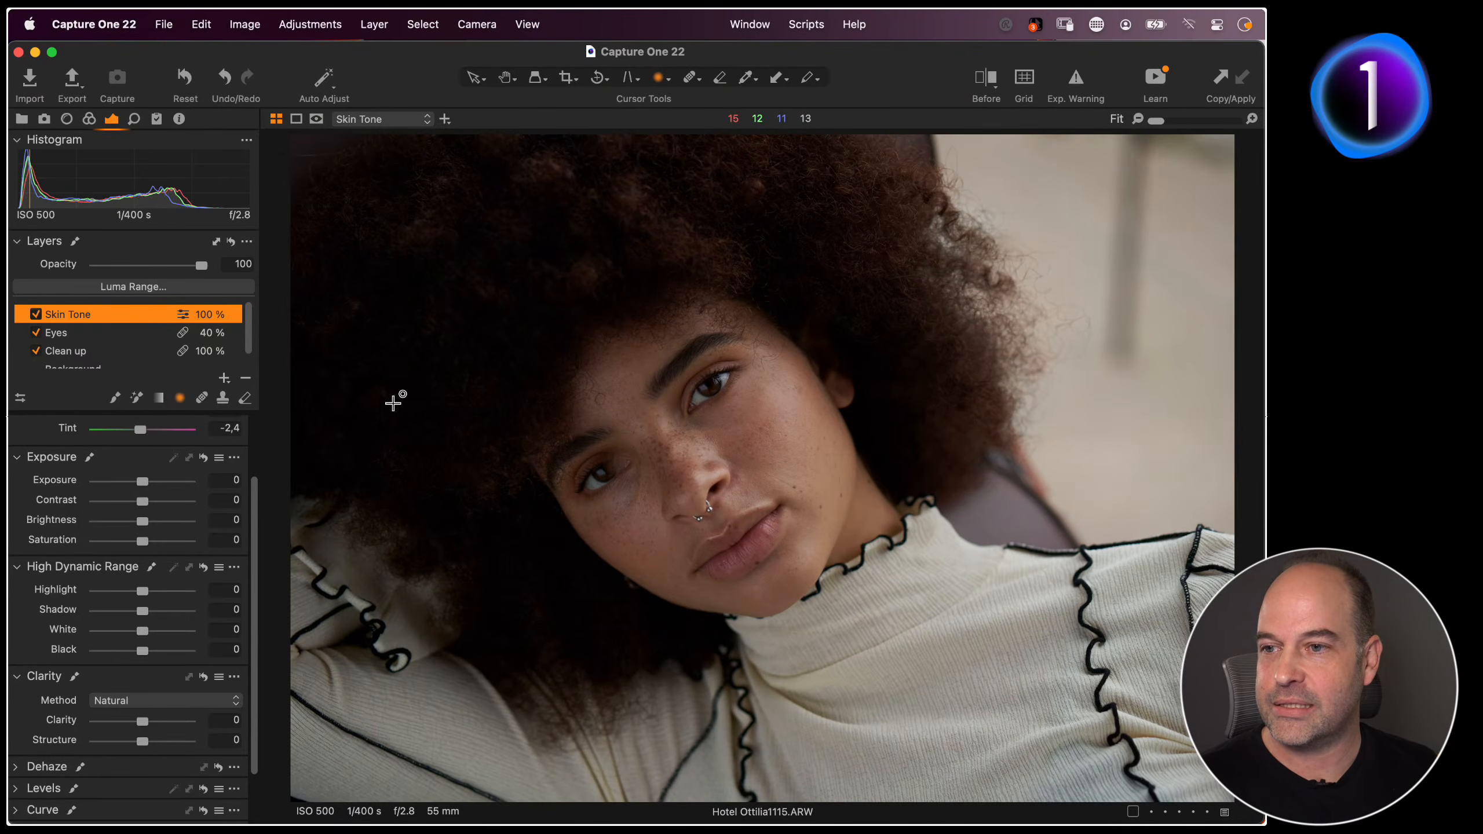
{"action": "left_click", "coordinate": [89, 333]}
{"action": "double_click", "coordinate": [85, 321]}
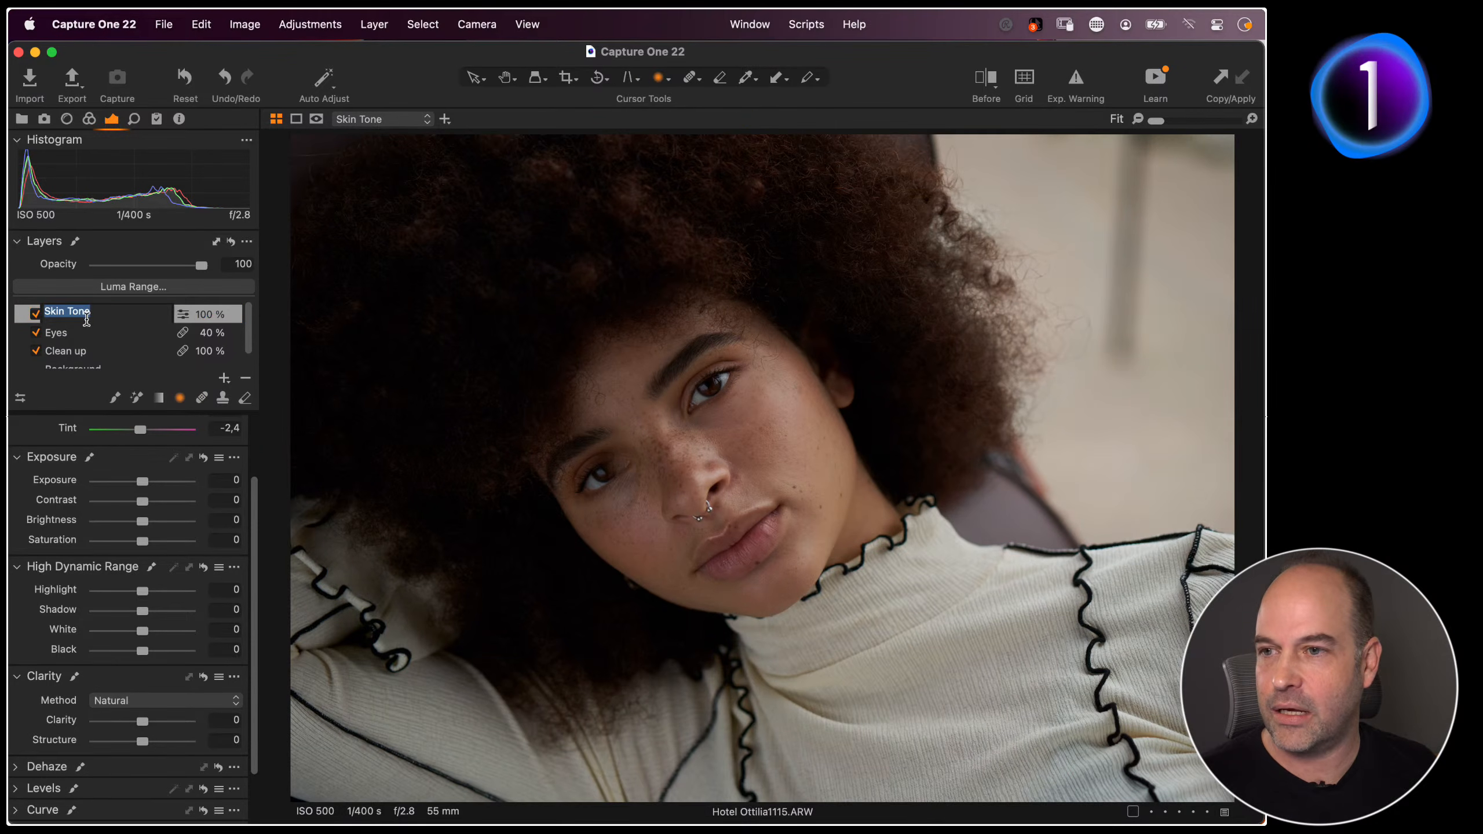
{"action": "type", "text": "h"}
{"action": "key", "text": "Return"}
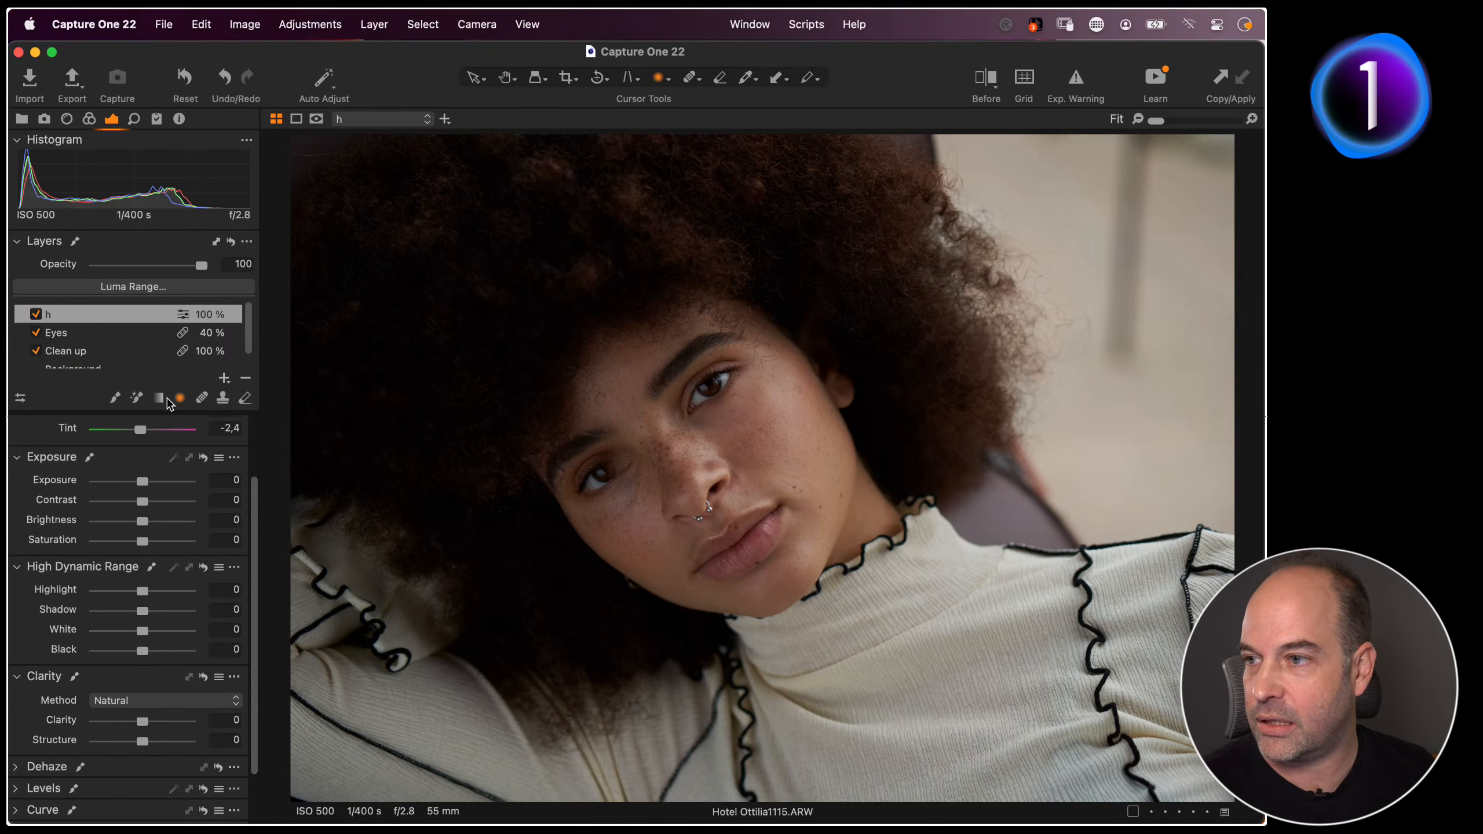
{"action": "right_click", "coordinate": [99, 316]}
{"action": "left_click", "coordinate": [122, 323]}
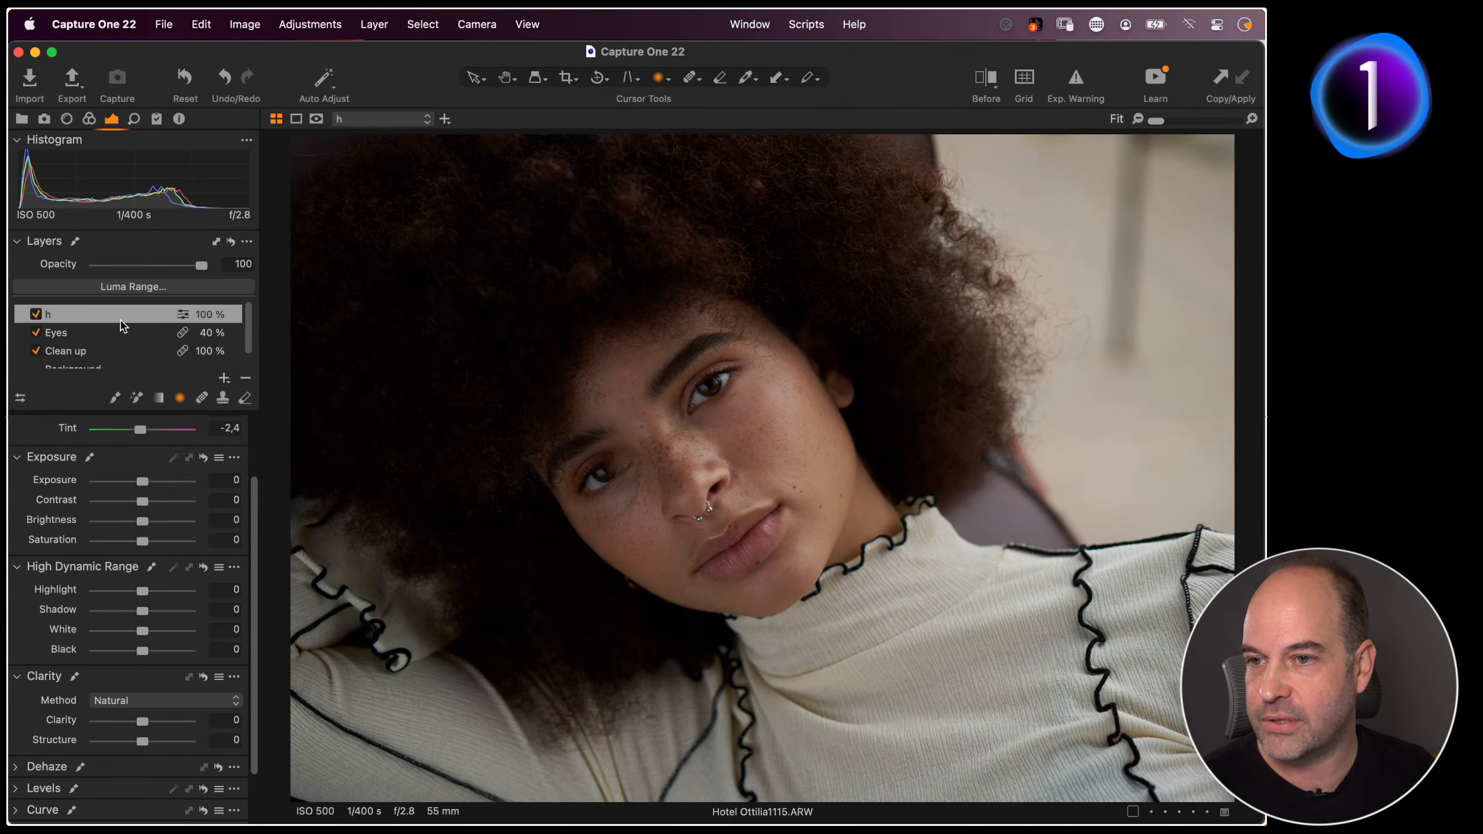
Reset the portrait's layers so that only the Background is kept
{"action": "left_click", "coordinate": [115, 400]}
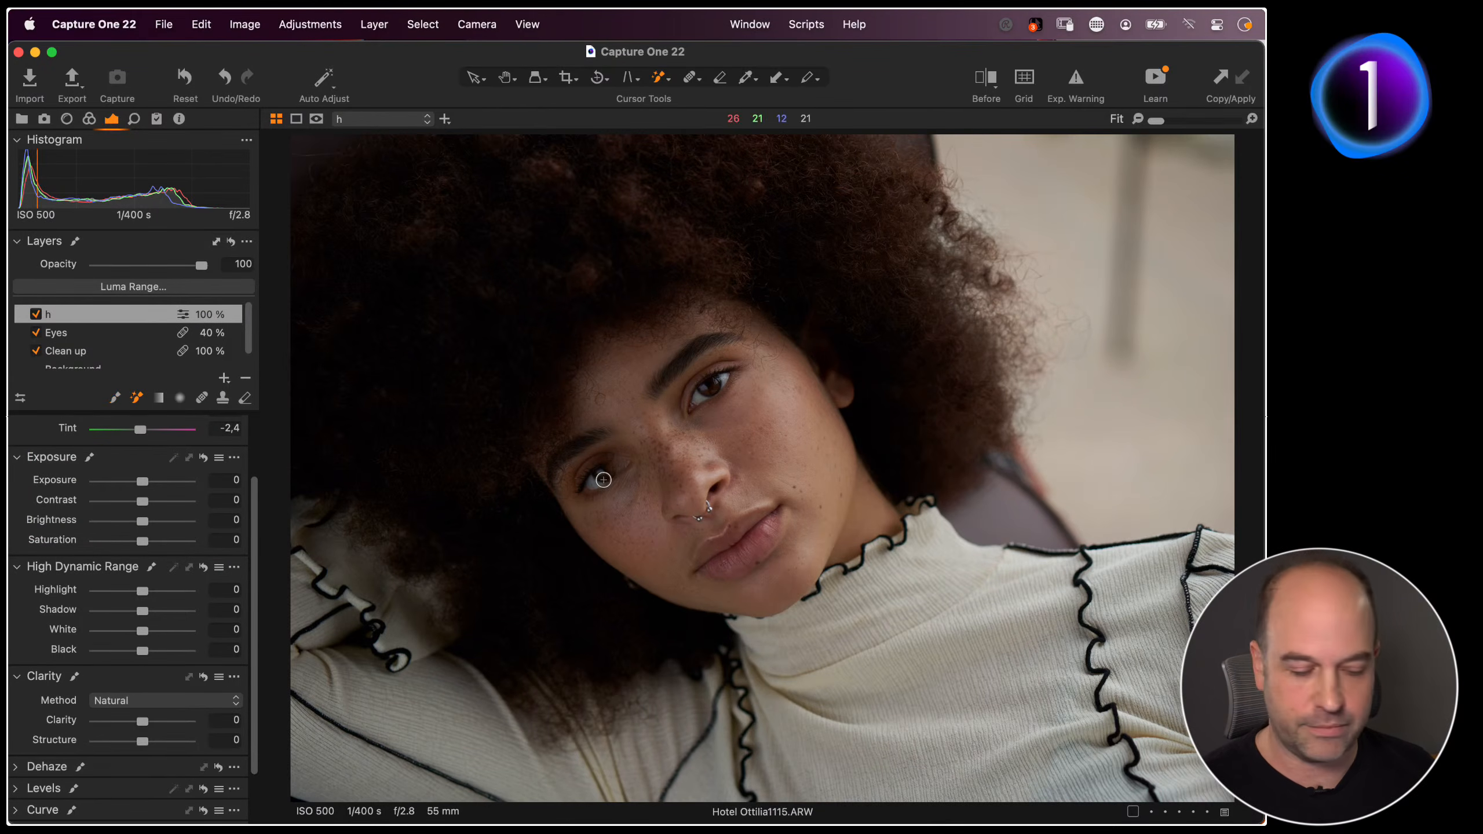
{"action": "key", "text": "h"}
{"action": "double_click", "coordinate": [635, 485]}
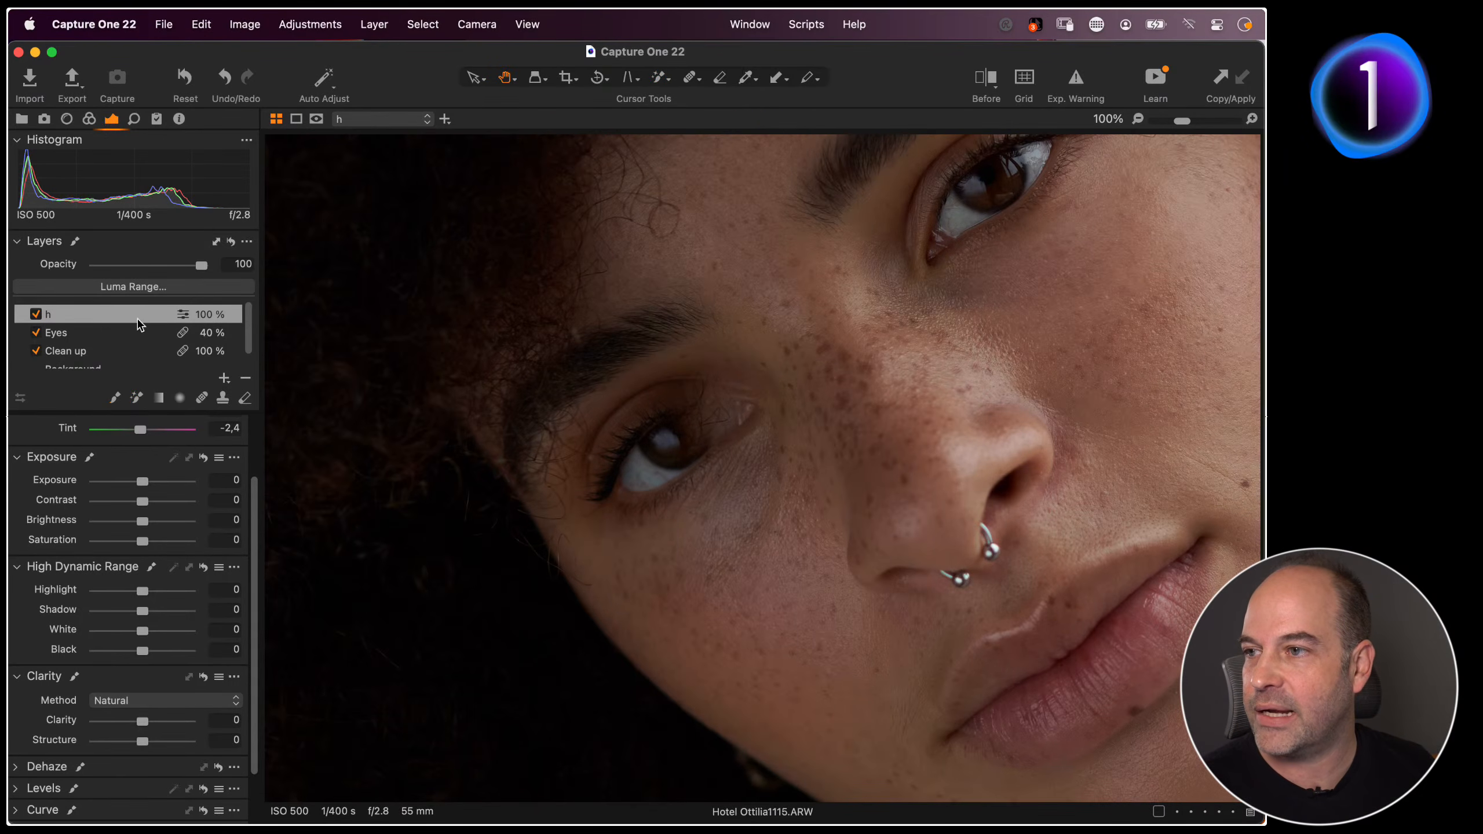
{"action": "left_click", "coordinate": [231, 243]}
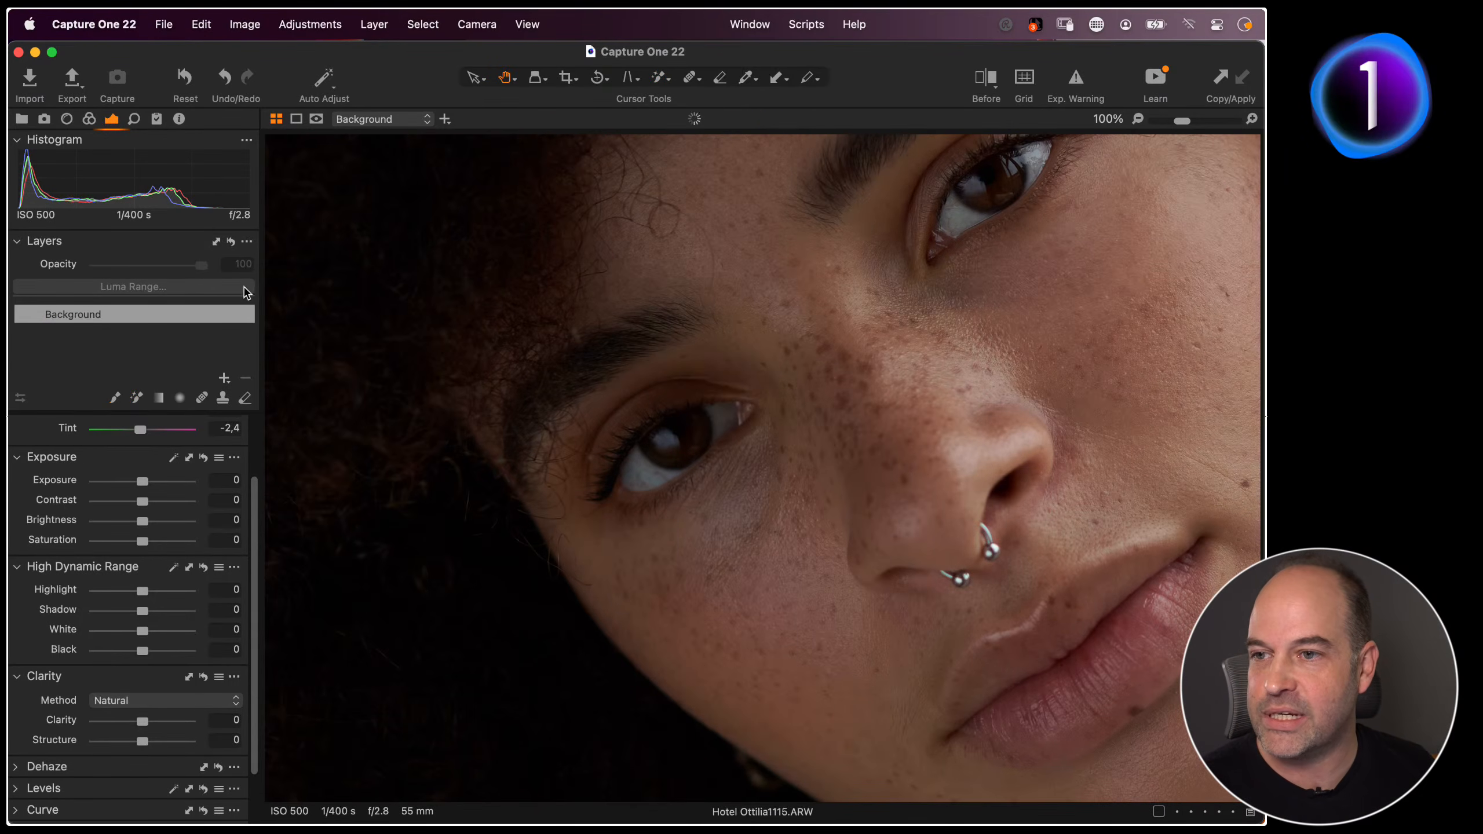
{"action": "double_click", "coordinate": [816, 431]}
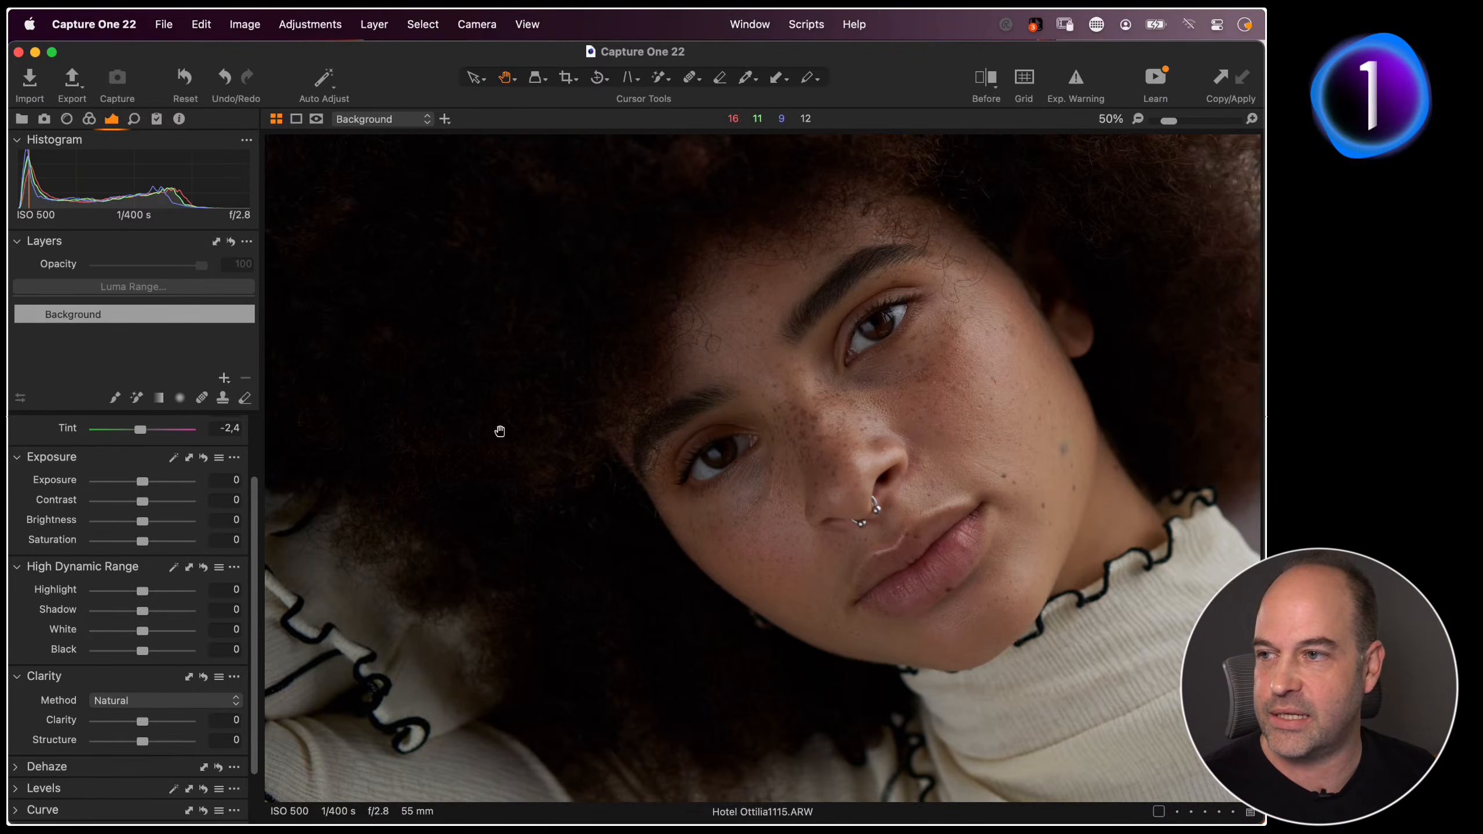
{"action": "left_click_drag", "start_coordinate": [539, 397], "coordinate": [387, 431]}
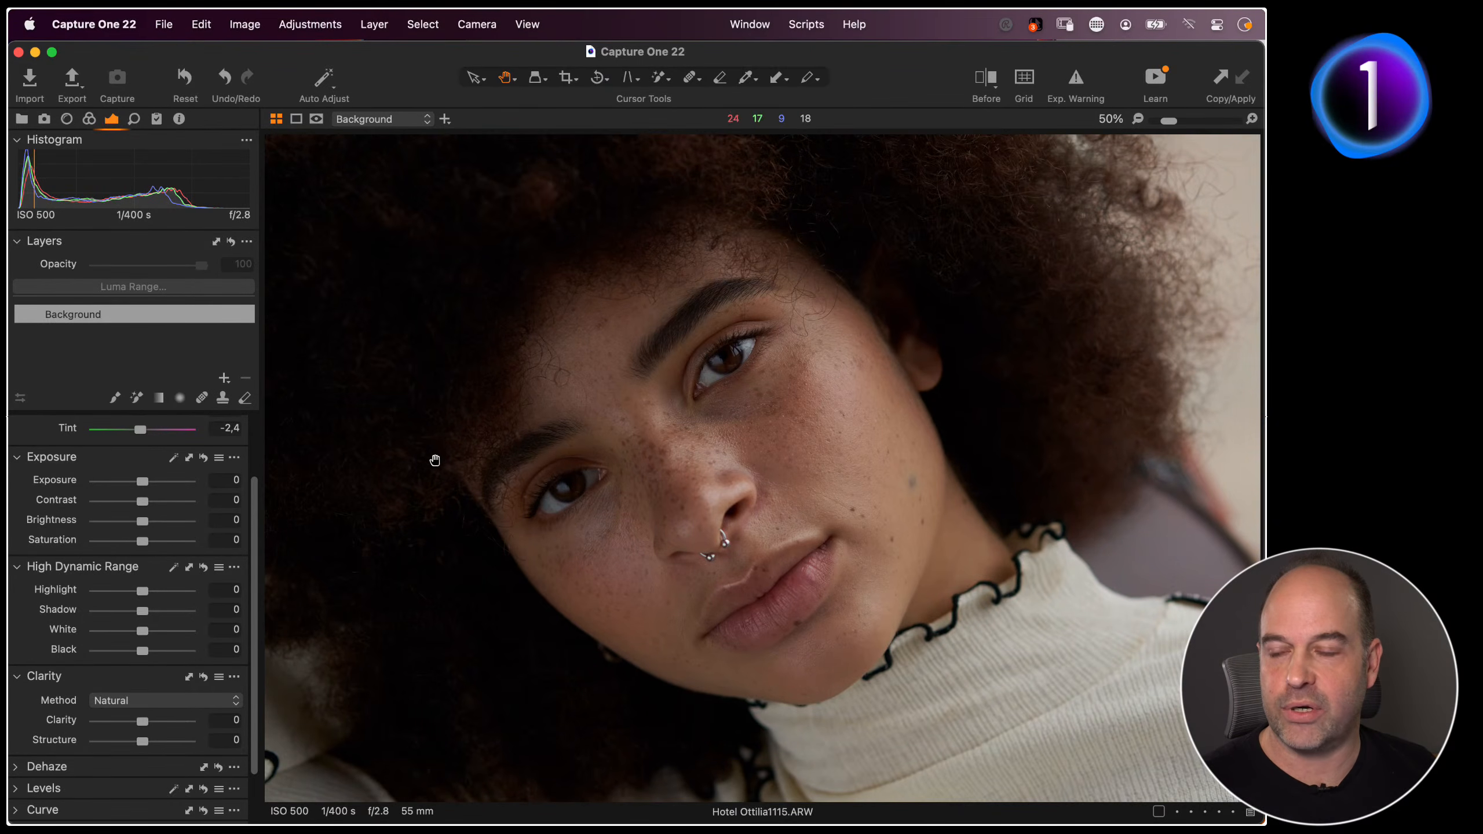
Choose the Magic Brush and set its tolerance to 11
{"action": "left_click", "coordinate": [138, 399]}
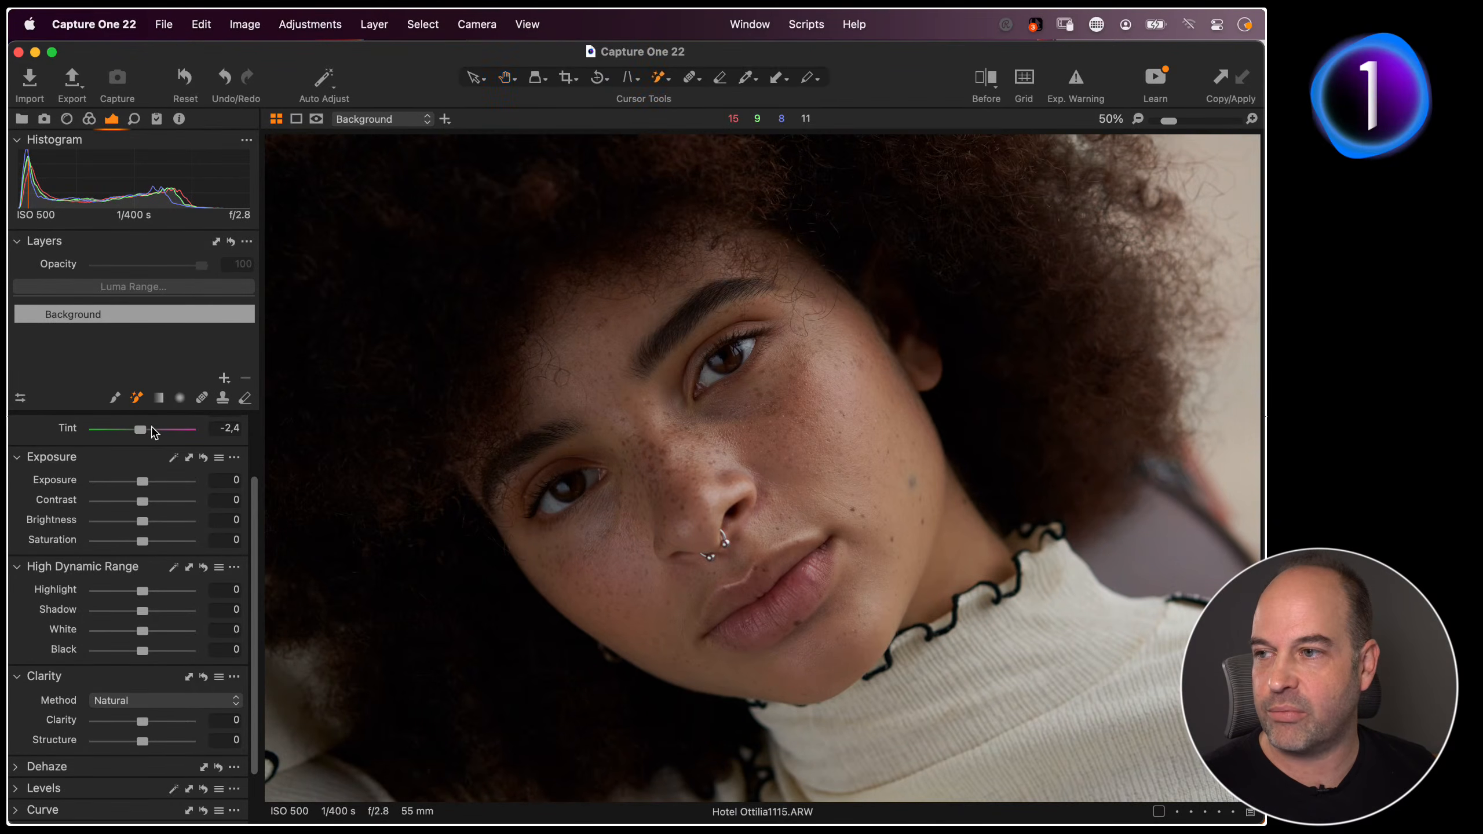
{"action": "left_click", "coordinate": [315, 121]}
{"action": "left_click", "coordinate": [386, 129]}
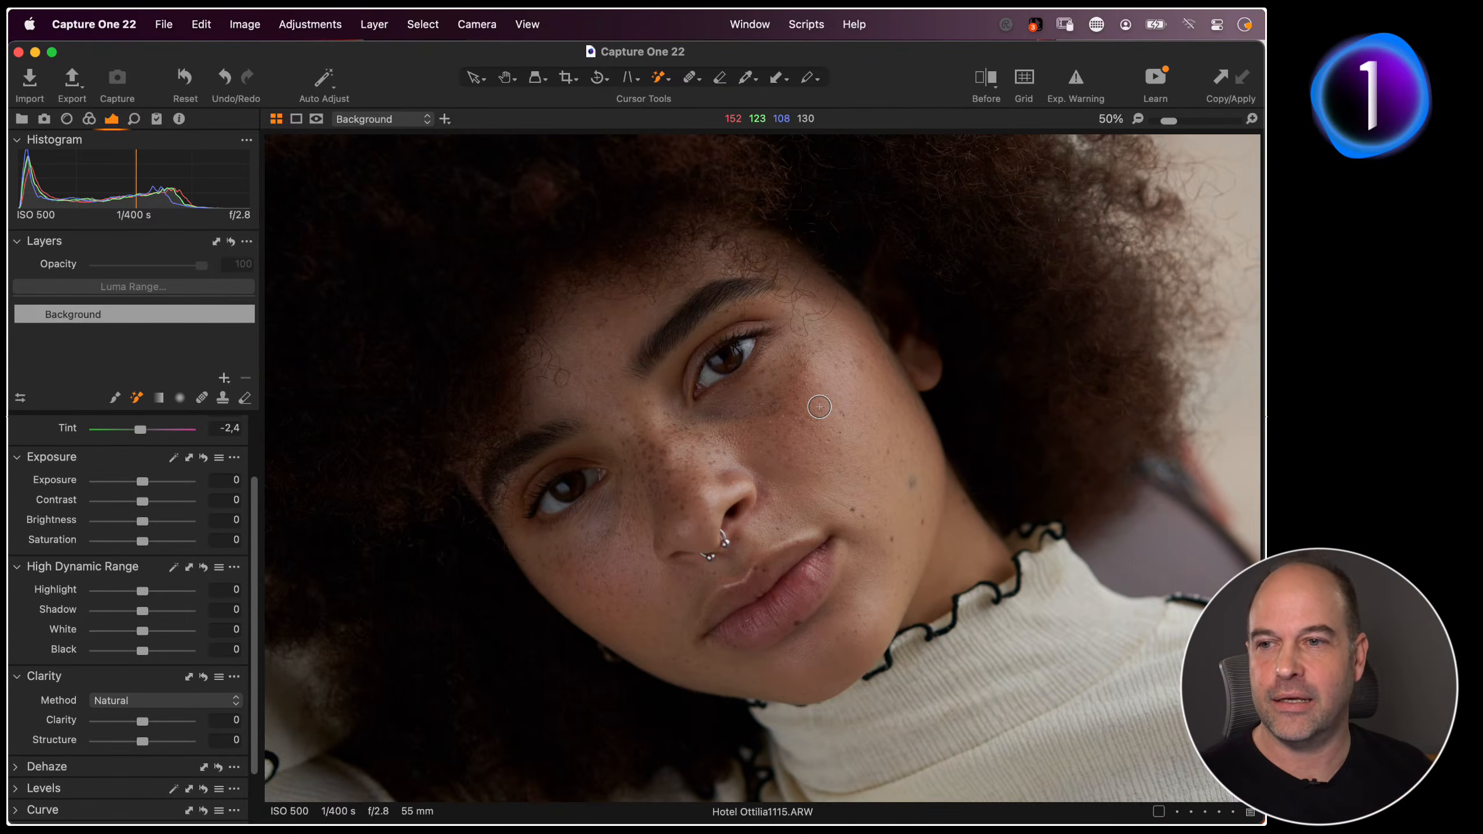
{"action": "right_click", "coordinate": [826, 434]}
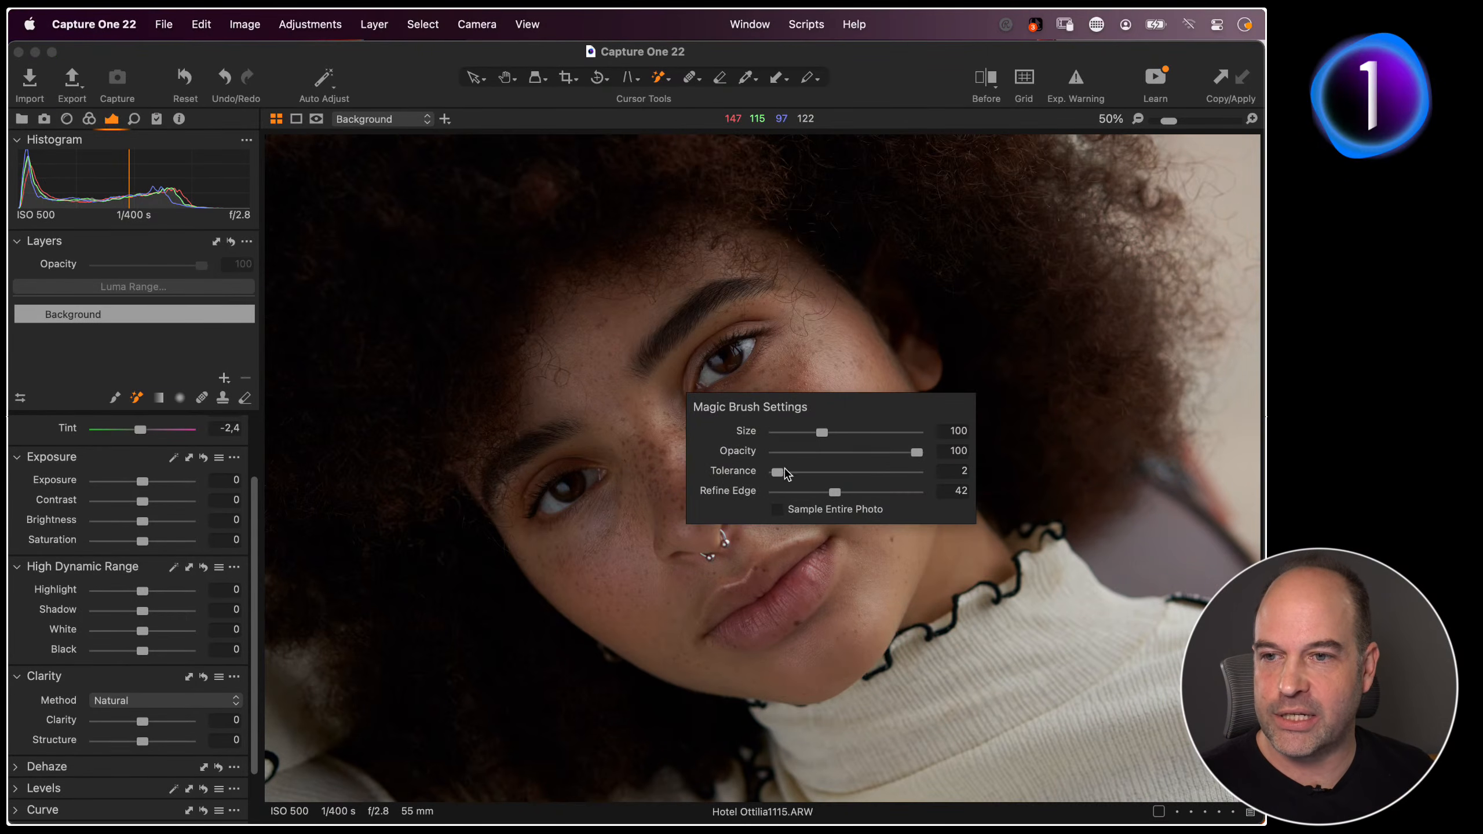
{"action": "left_click_drag", "start_coordinate": [786, 474], "coordinate": [797, 473]}
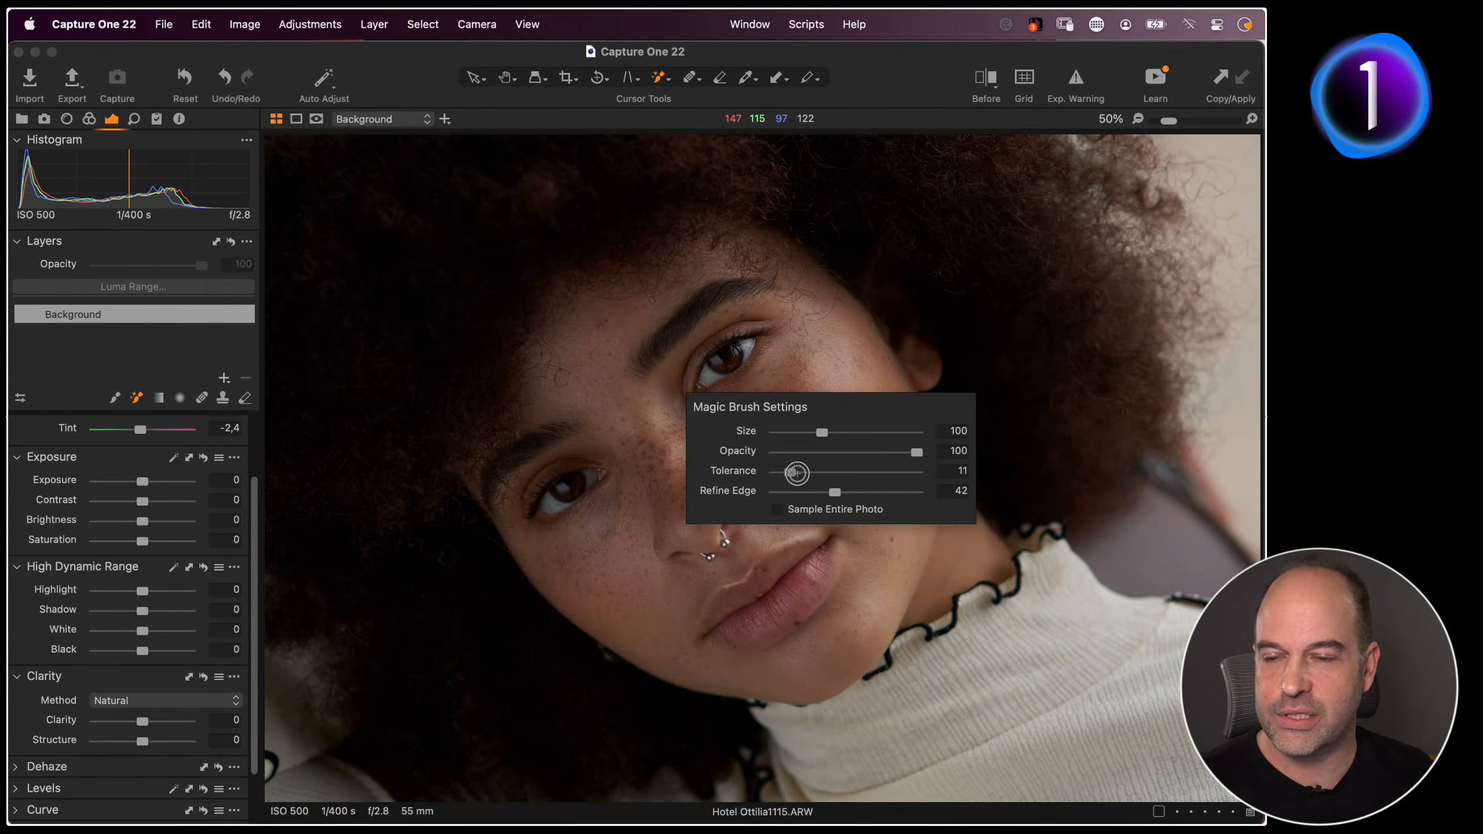
Mask the face and neck skin with the Magic Brush, filling the gaps around the nose in the grayscale mask view
{"action": "left_click_drag", "start_coordinate": [818, 416], "coordinate": [840, 455]}
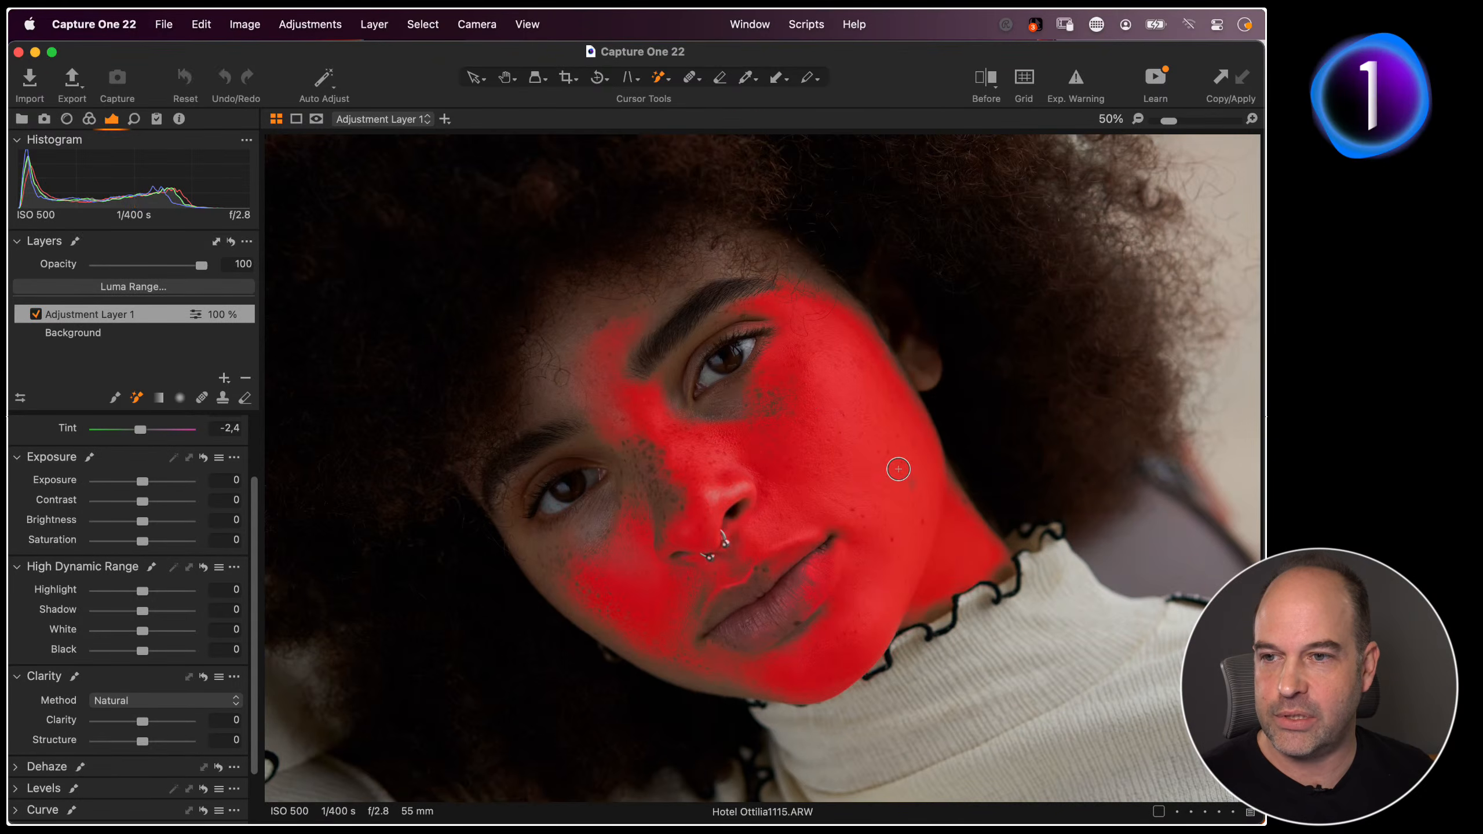
{"action": "left_click", "coordinate": [672, 490]}
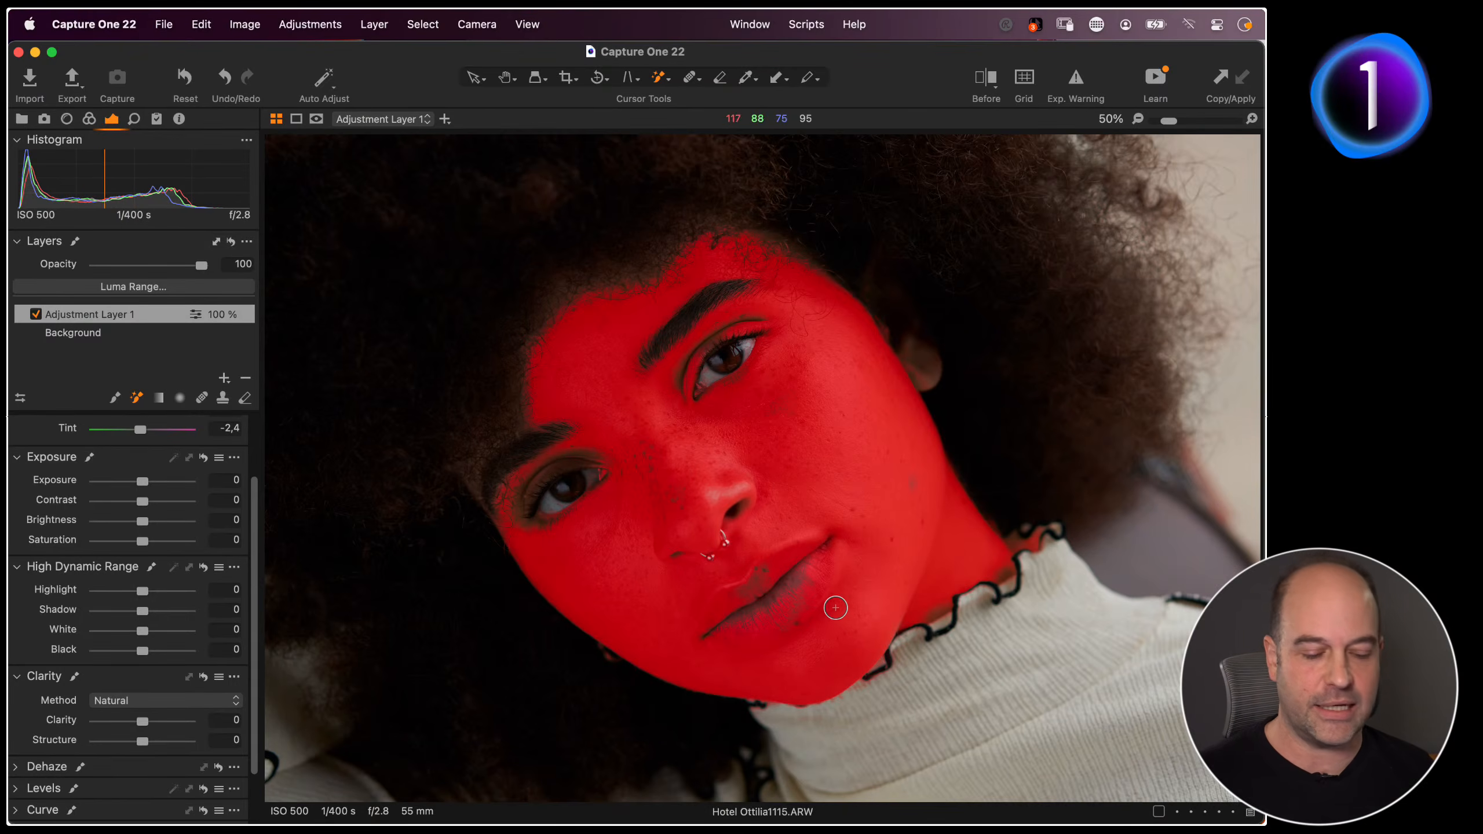
{"action": "key", "text": "alt+m"}
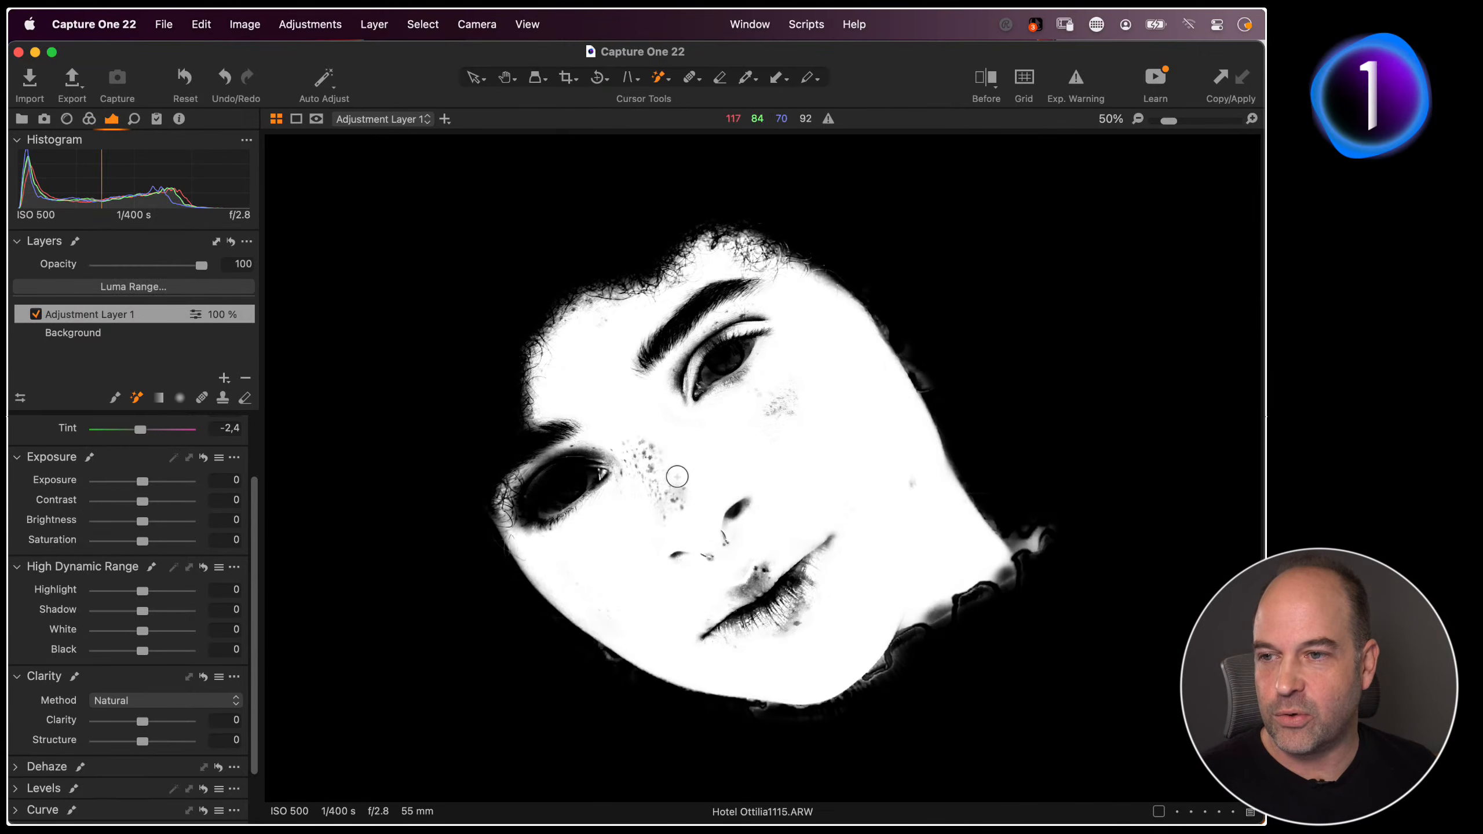
{"action": "left_click_drag", "start_coordinate": [667, 486], "coordinate": [654, 494]}
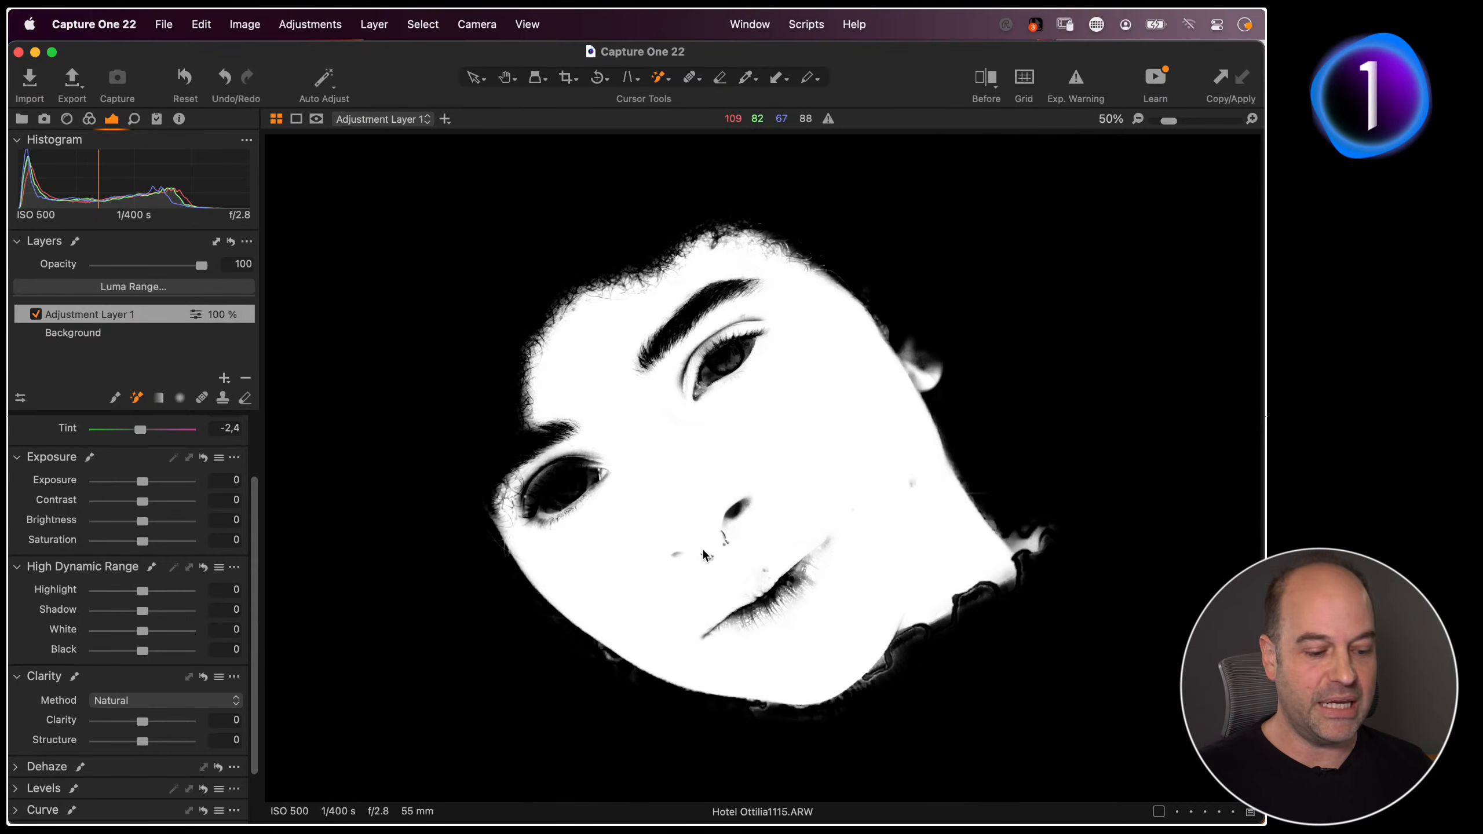
{"action": "key", "text": "alt+m"}
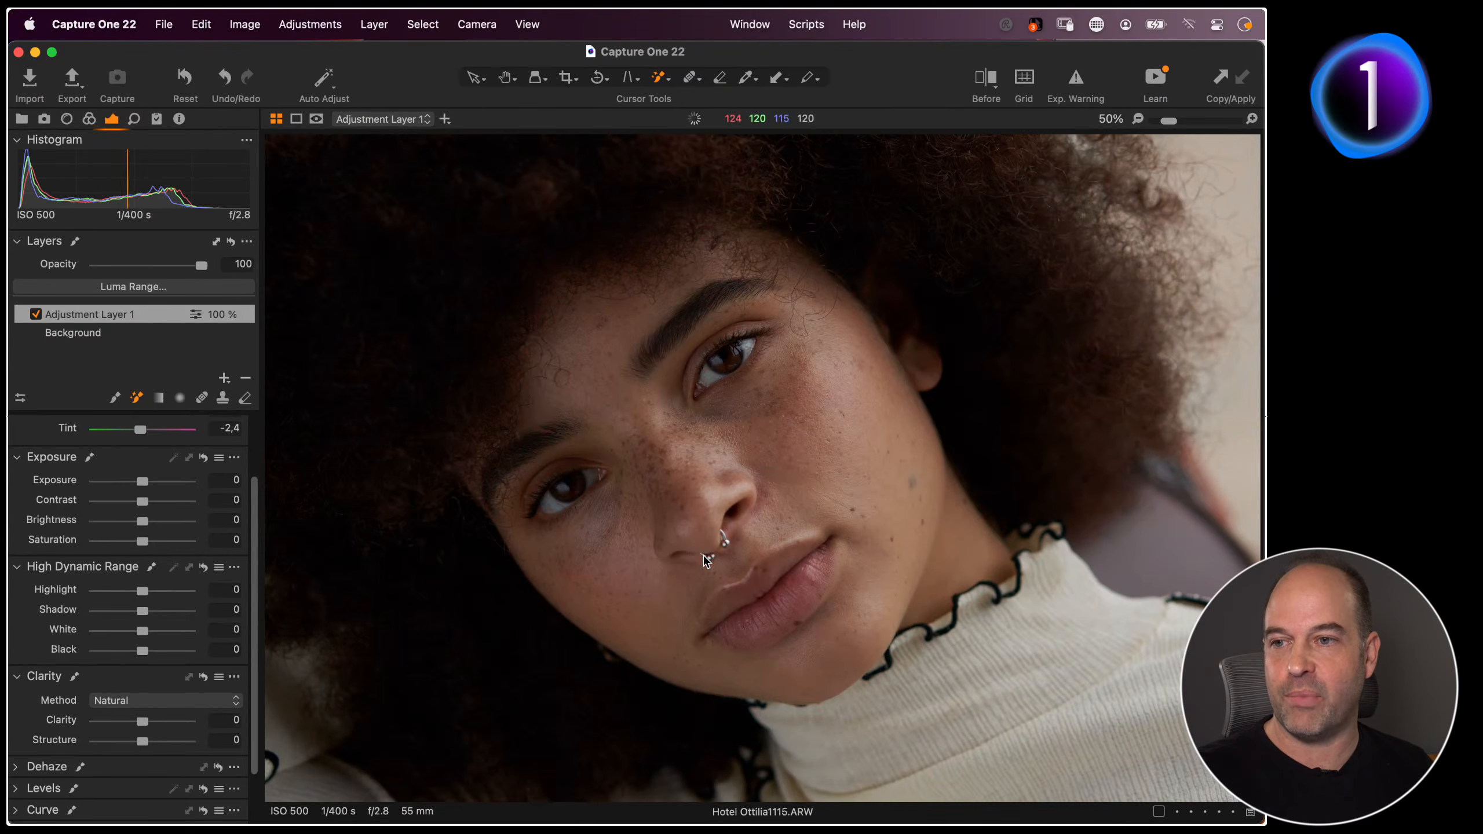
{"action": "key", "text": "m"}
{"action": "key", "text": "alt+m"}
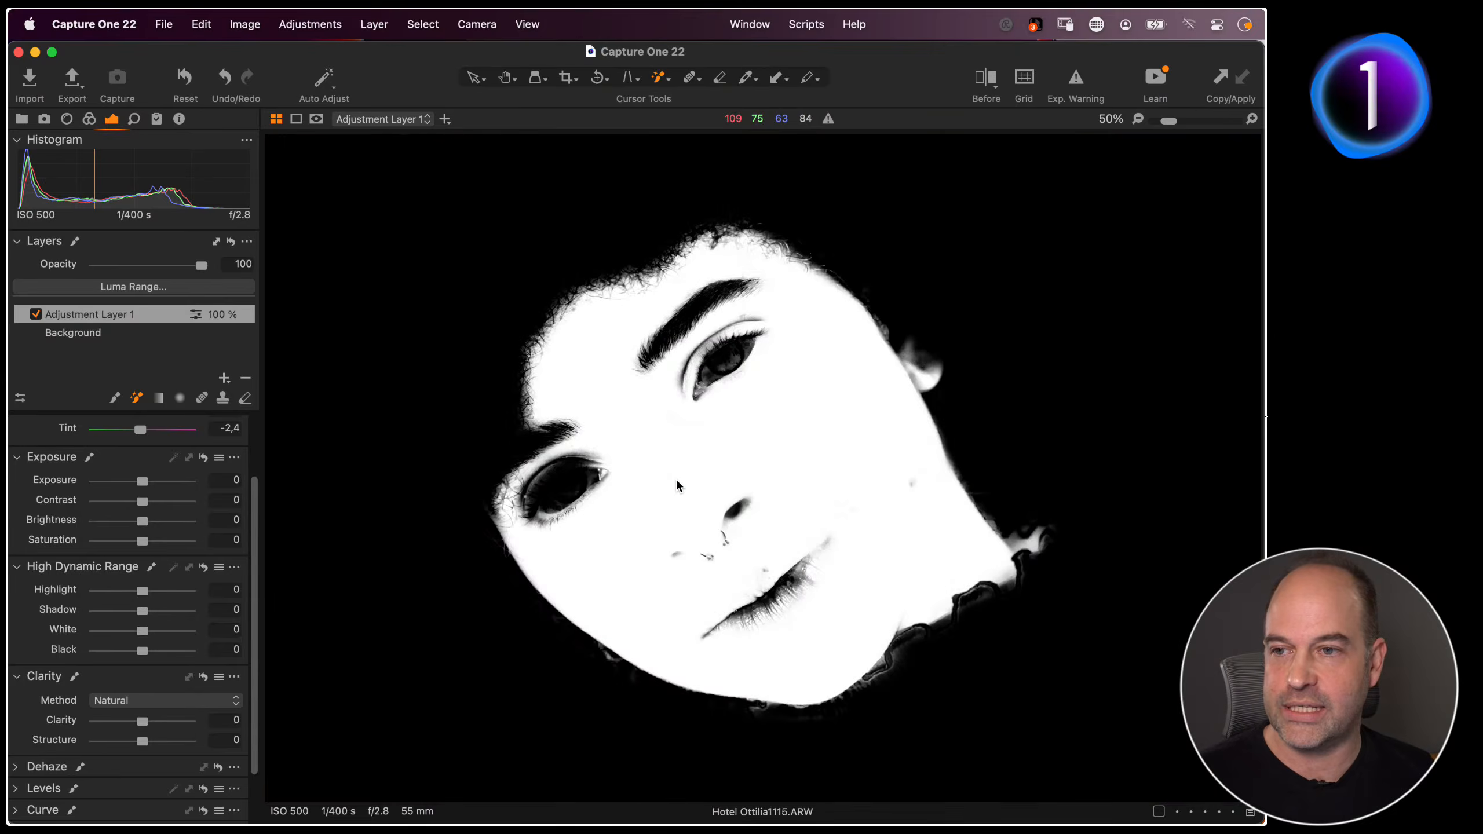
Try feathering the skin mask with a radius of 85,3 in the grayscale preview
{"action": "right_click", "coordinate": [122, 321]}
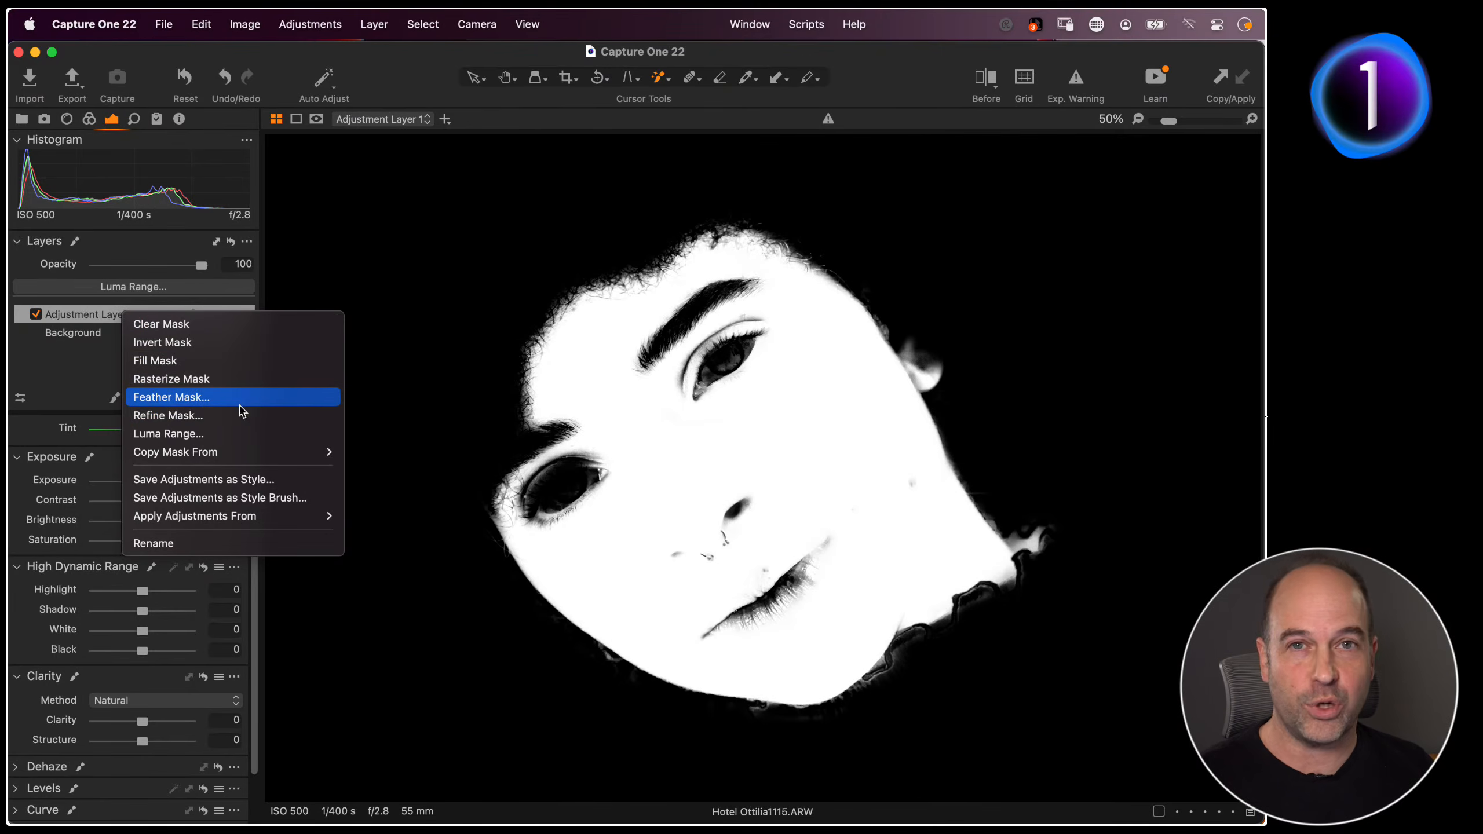
{"action": "left_click", "coordinate": [222, 403]}
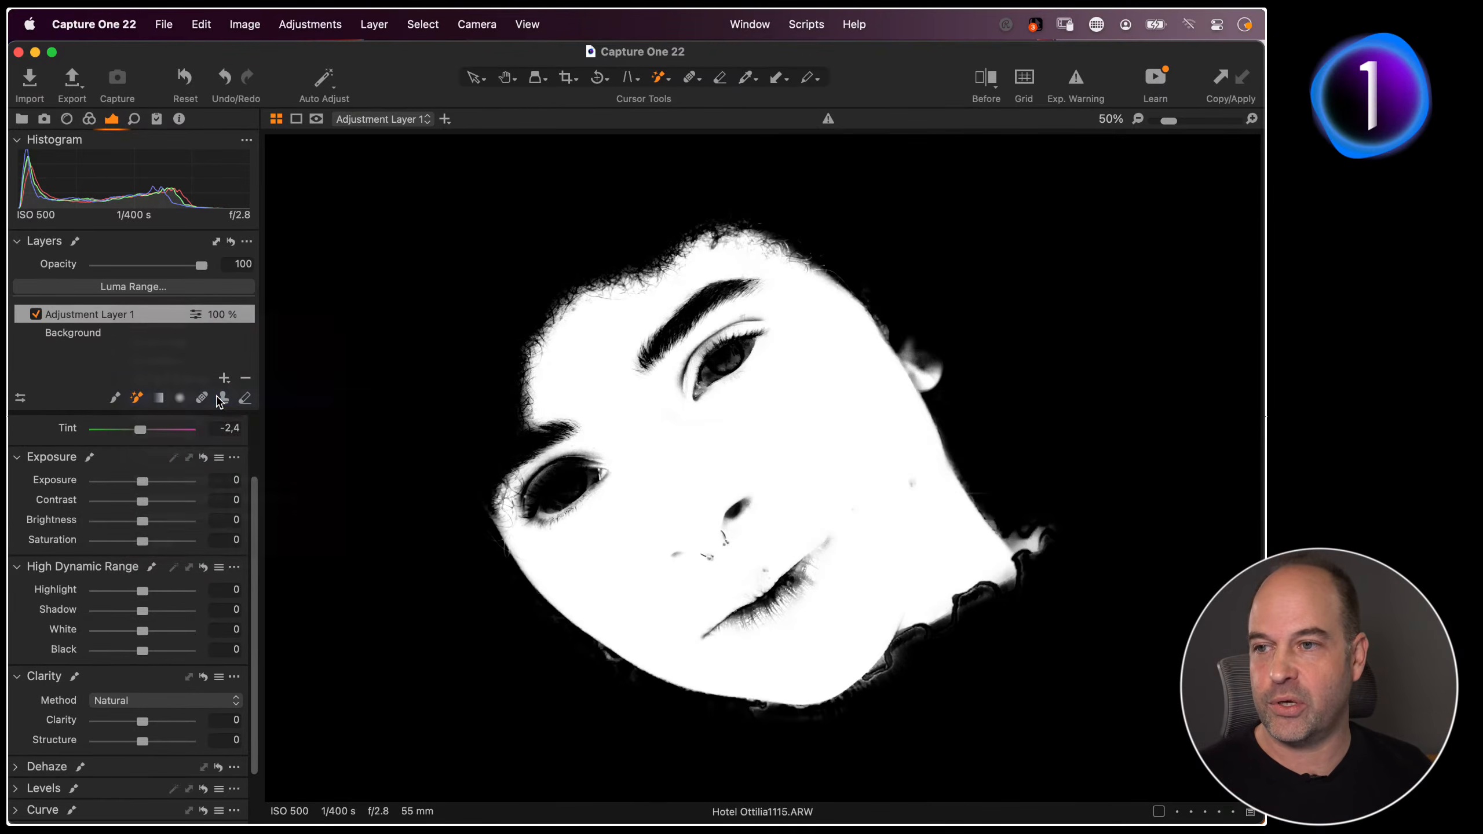
{"action": "mouse_move", "coordinate": [716, 251]}
{"action": "left_mouse_down"}
{"action": "mouse_move", "coordinate": [514, 246]}
{"action": "mouse_move", "coordinate": [735, 256]}
{"action": "mouse_move", "coordinate": [716, 250]}
{"action": "left_mouse_up"}
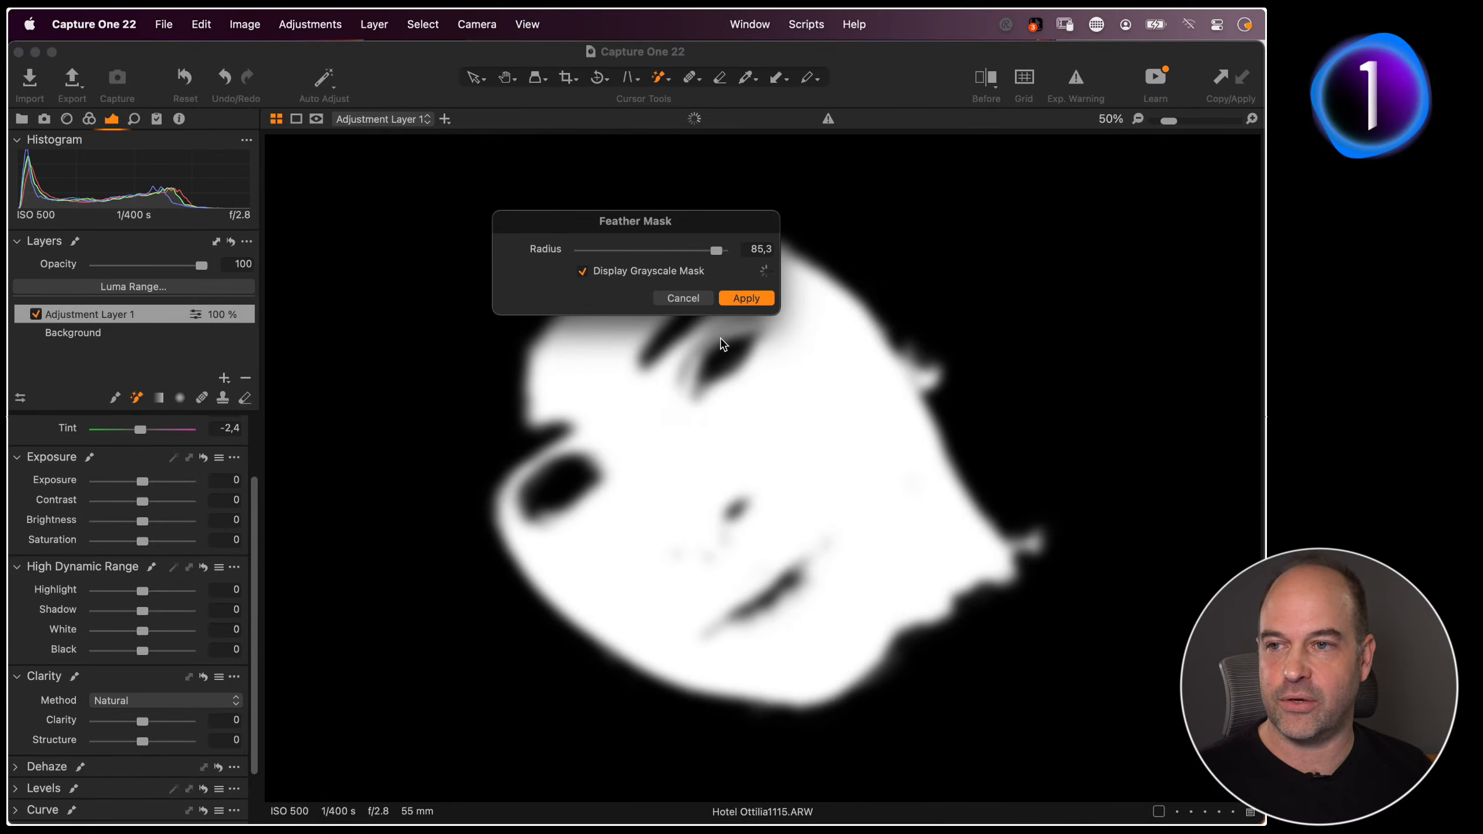
{"action": "left_click", "coordinate": [686, 301]}
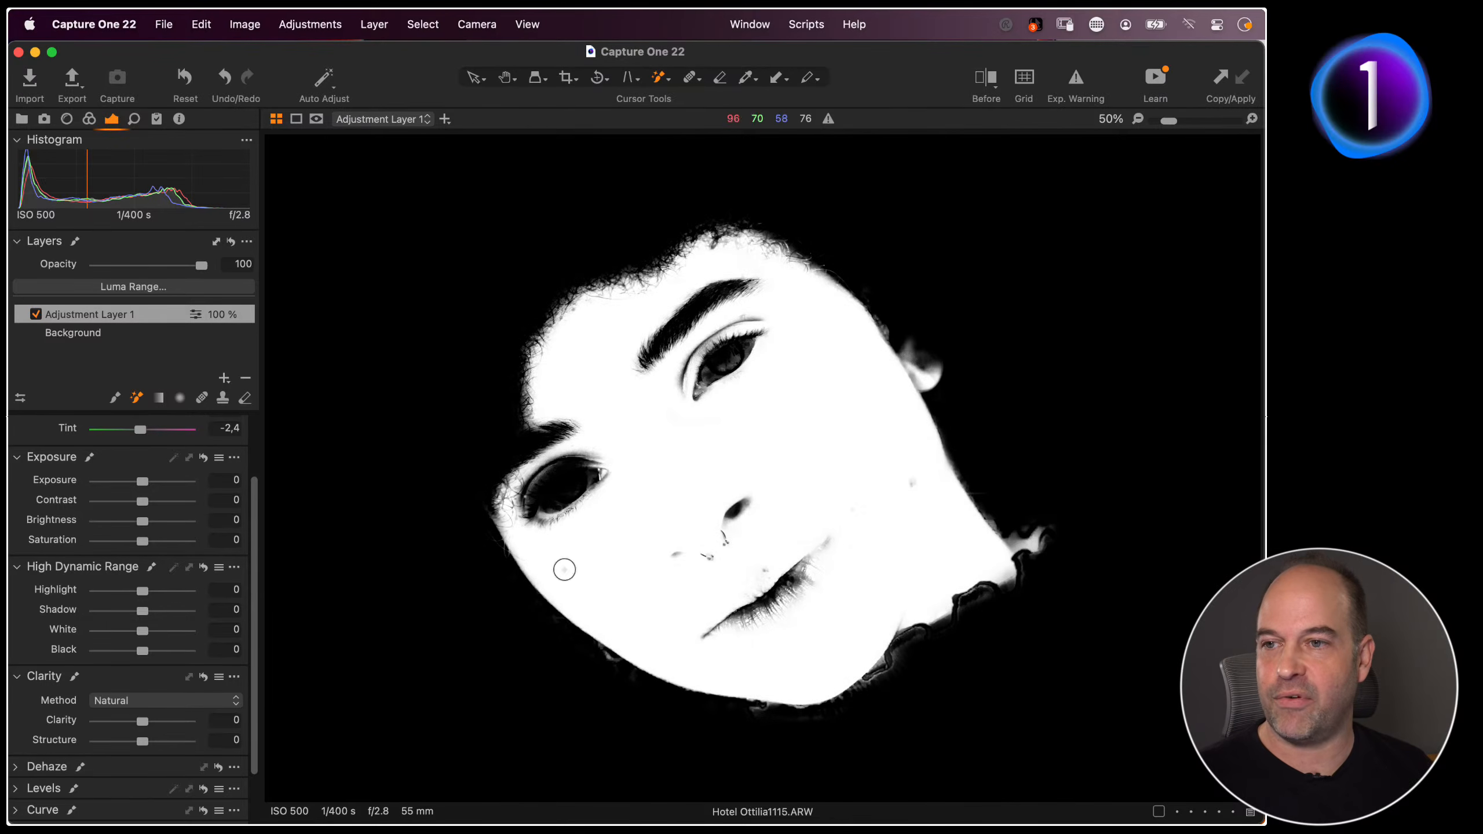
Try refining the skin mask with radius values of 300, 0 and 75 in the grayscale preview
{"action": "key", "text": "super+plus"}
{"action": "key", "text": "super+plus"}
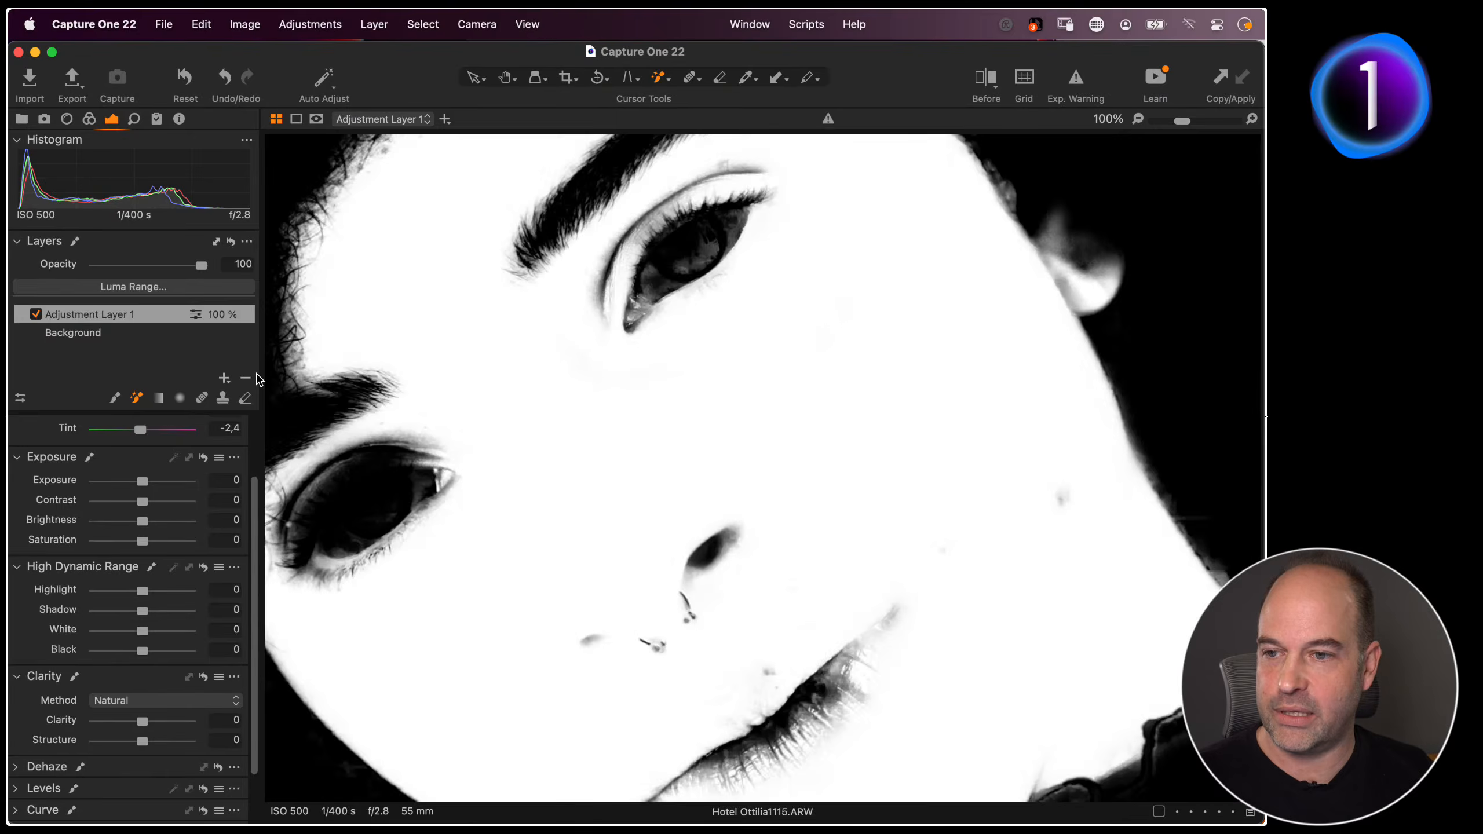
{"action": "key", "text": "super+minus"}
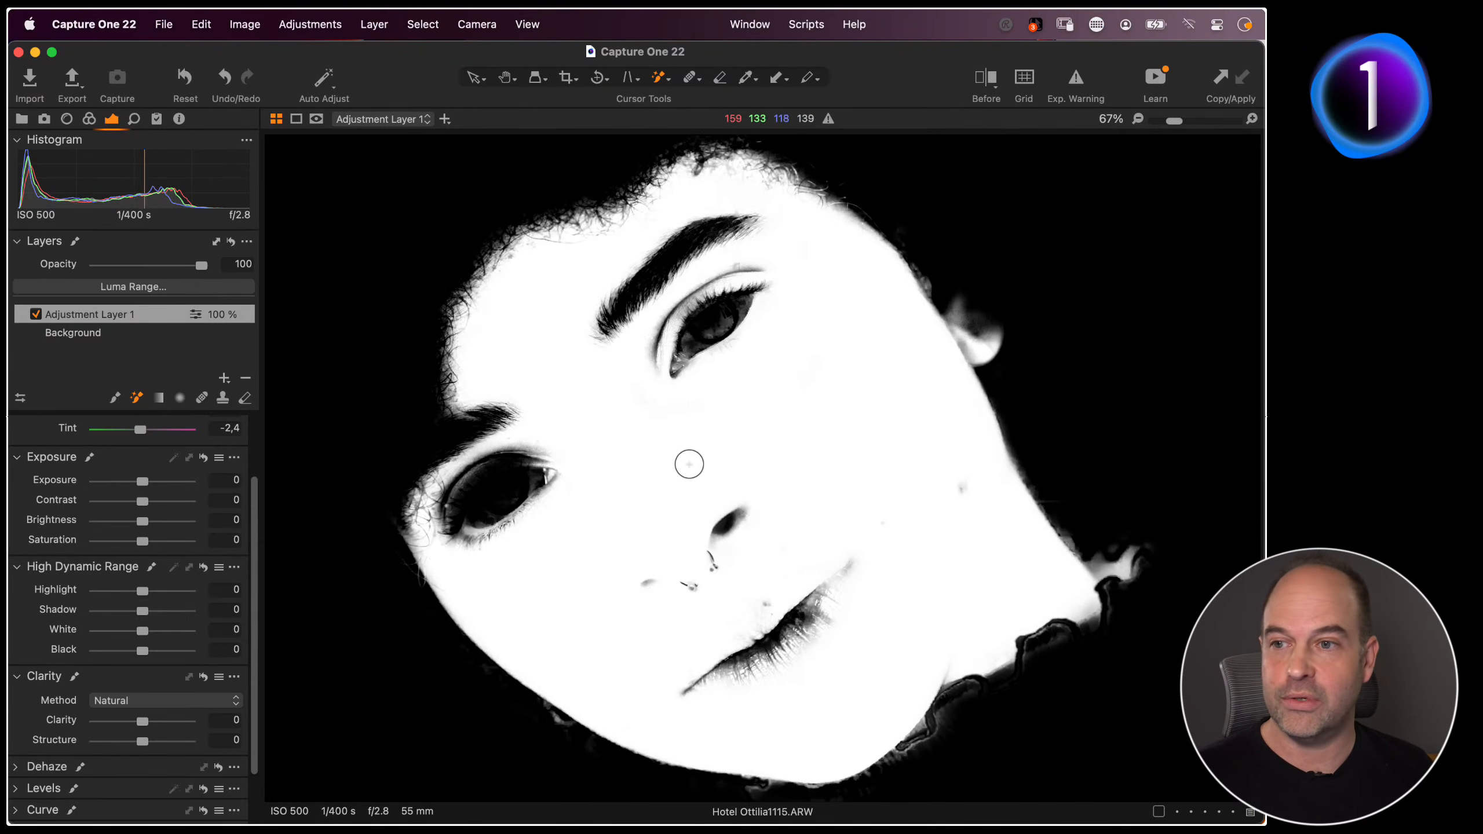
{"action": "right_click", "coordinate": [684, 461]}
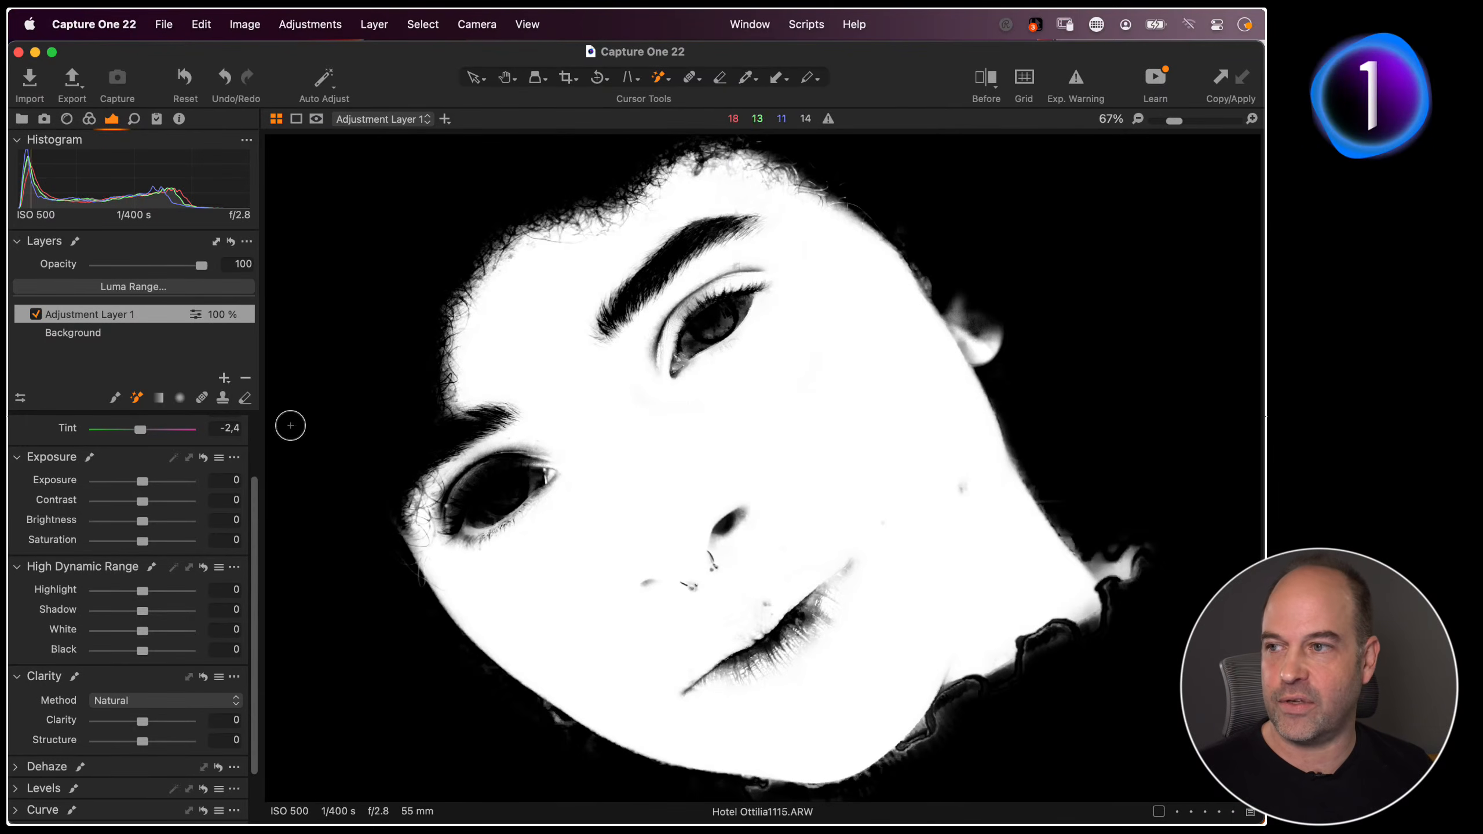
{"action": "right_click", "coordinate": [126, 316]}
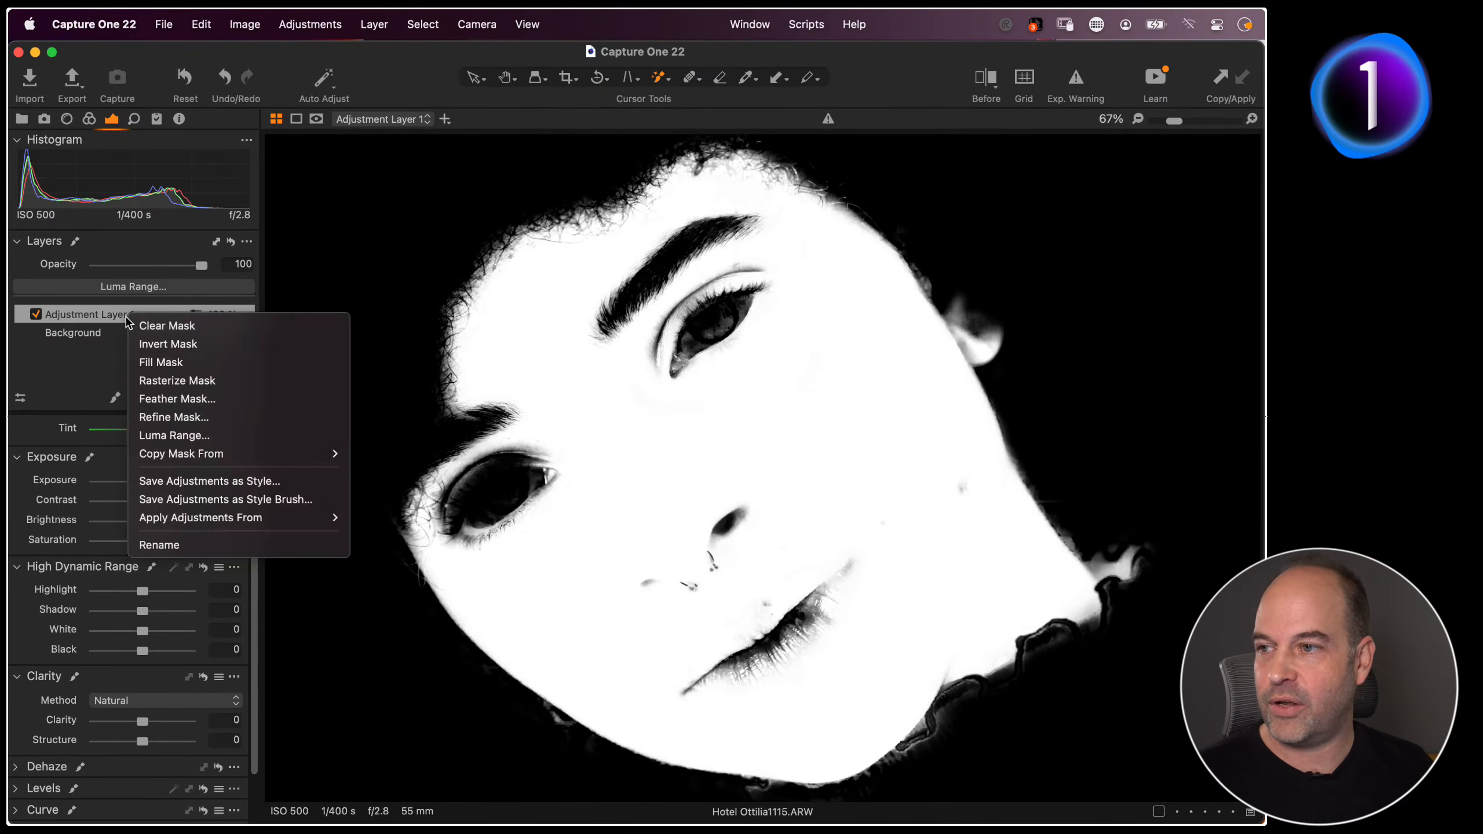
{"action": "left_click", "coordinate": [180, 421]}
{"action": "left_click_drag", "start_coordinate": [720, 219], "coordinate": [903, 434]}
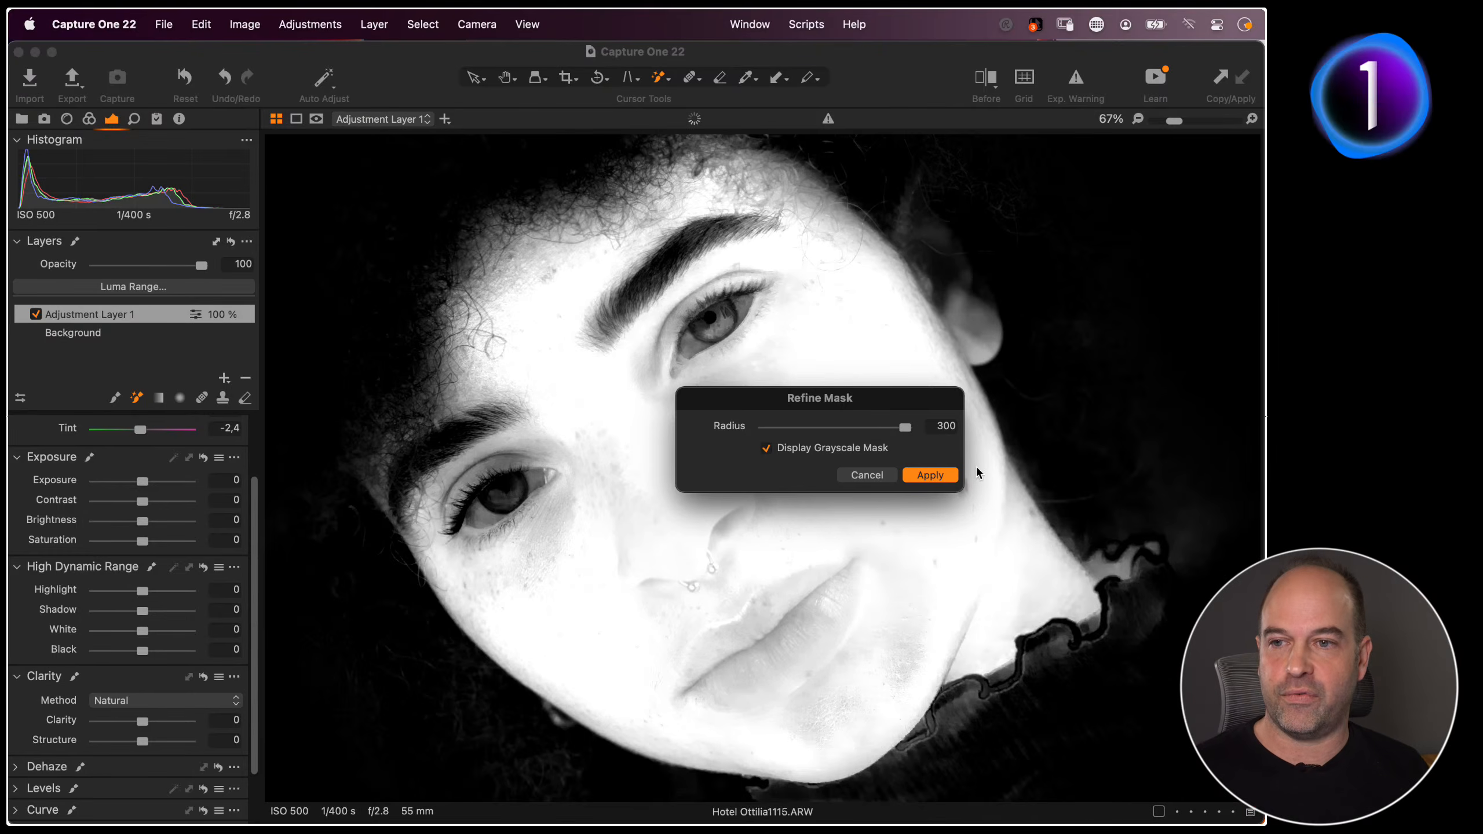
{"action": "left_click_drag", "start_coordinate": [905, 428], "coordinate": [647, 436]}
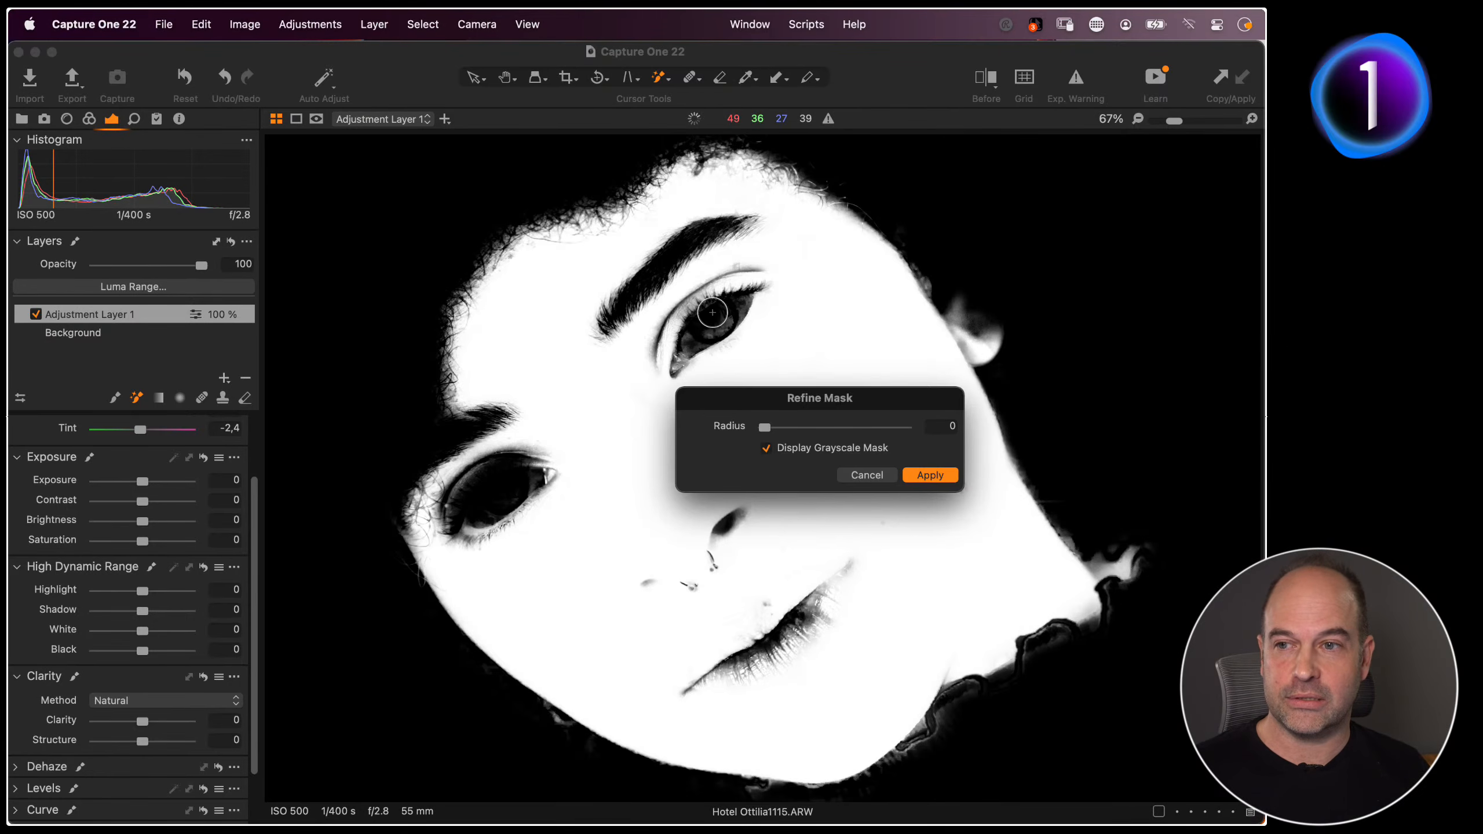
{"action": "left_click_drag", "start_coordinate": [765, 427], "coordinate": [870, 437]}
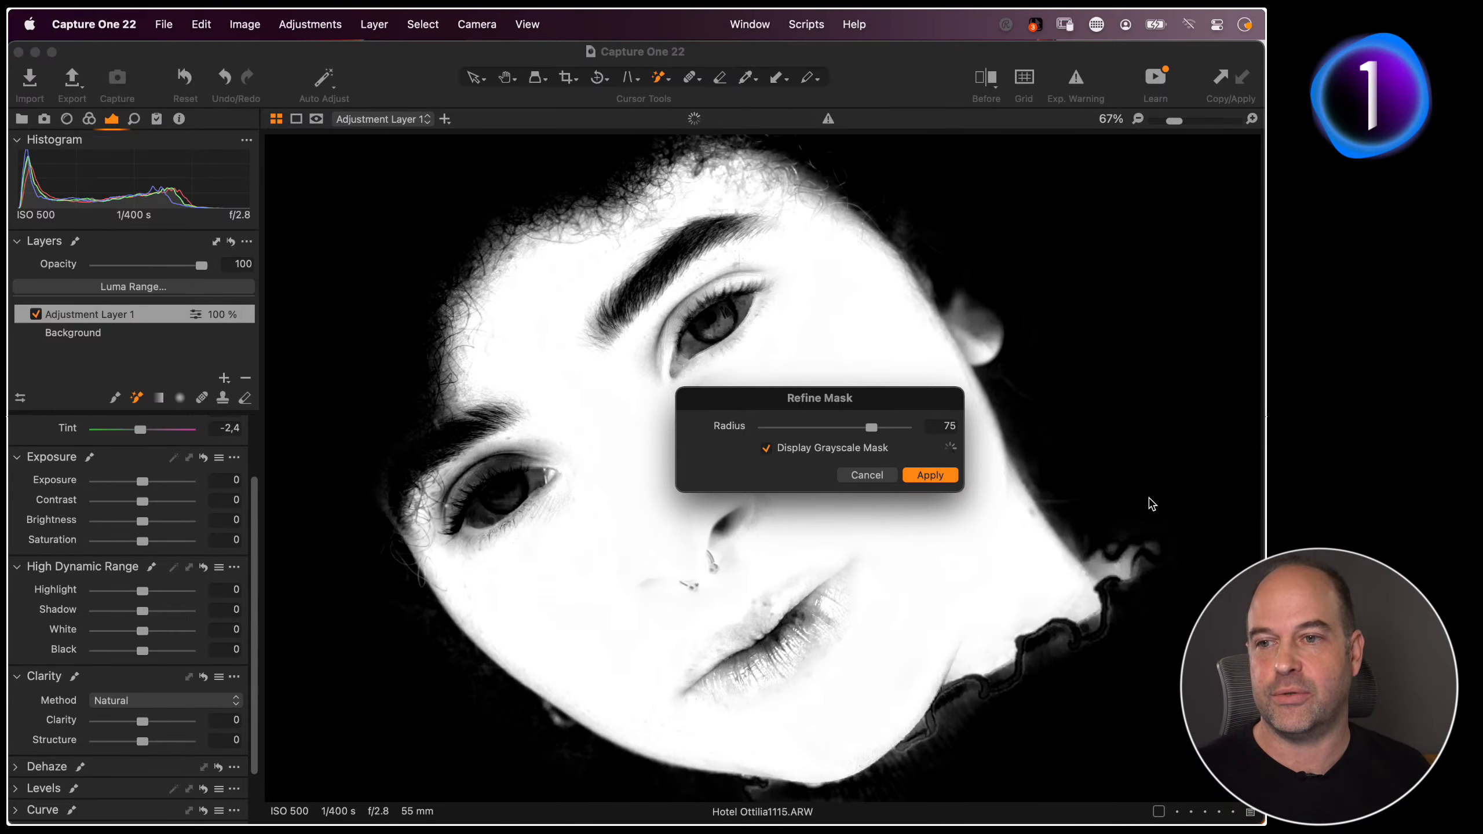
{"action": "left_click", "coordinate": [865, 481]}
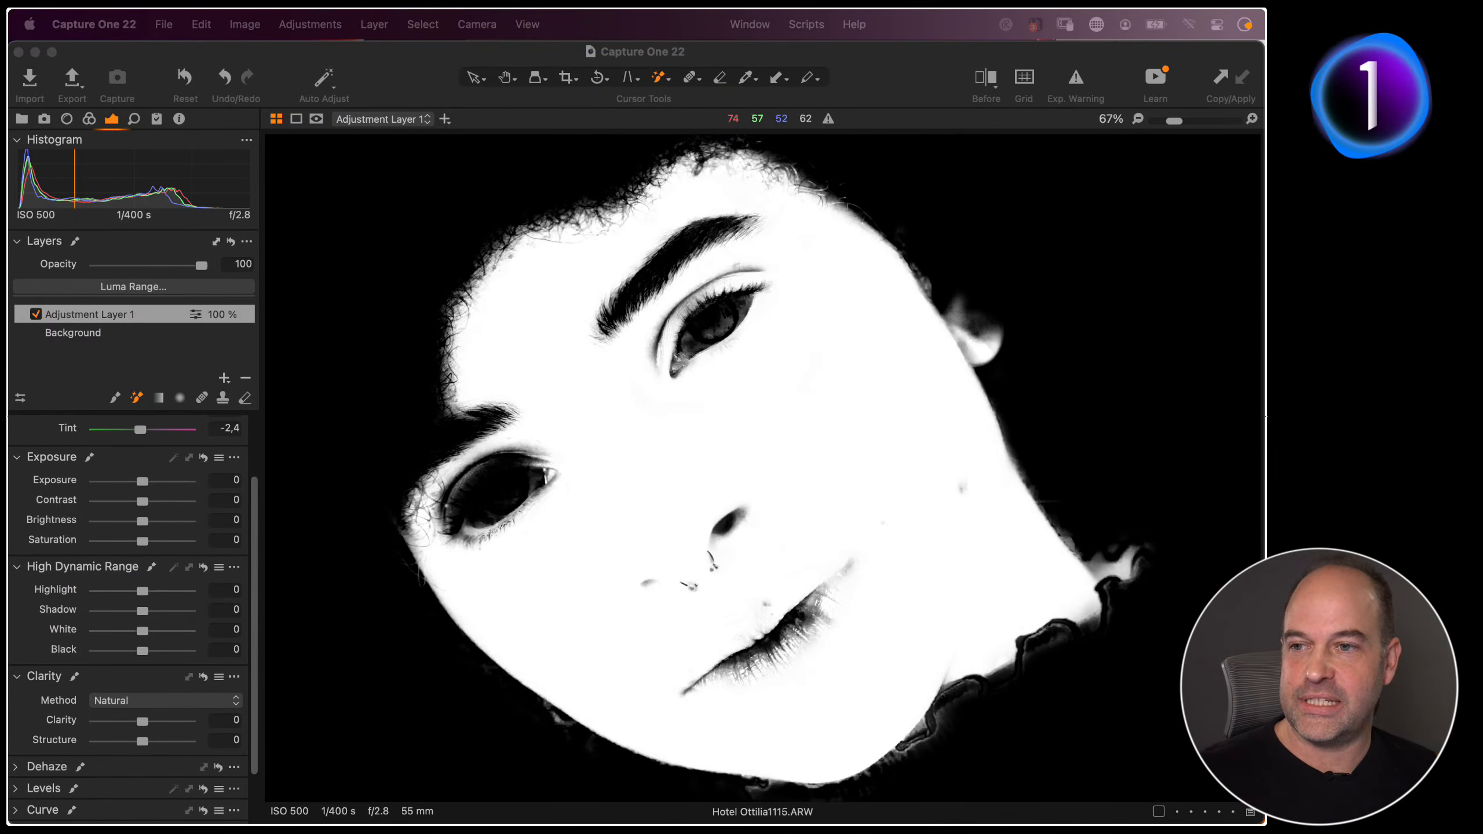
Turn off the grayscale mask view and toggle the mask overlay of Adjustment Layer 1 to inspect the portrait without it
{"action": "left_click", "coordinate": [175, 332]}
{"action": "left_click", "coordinate": [150, 315]}
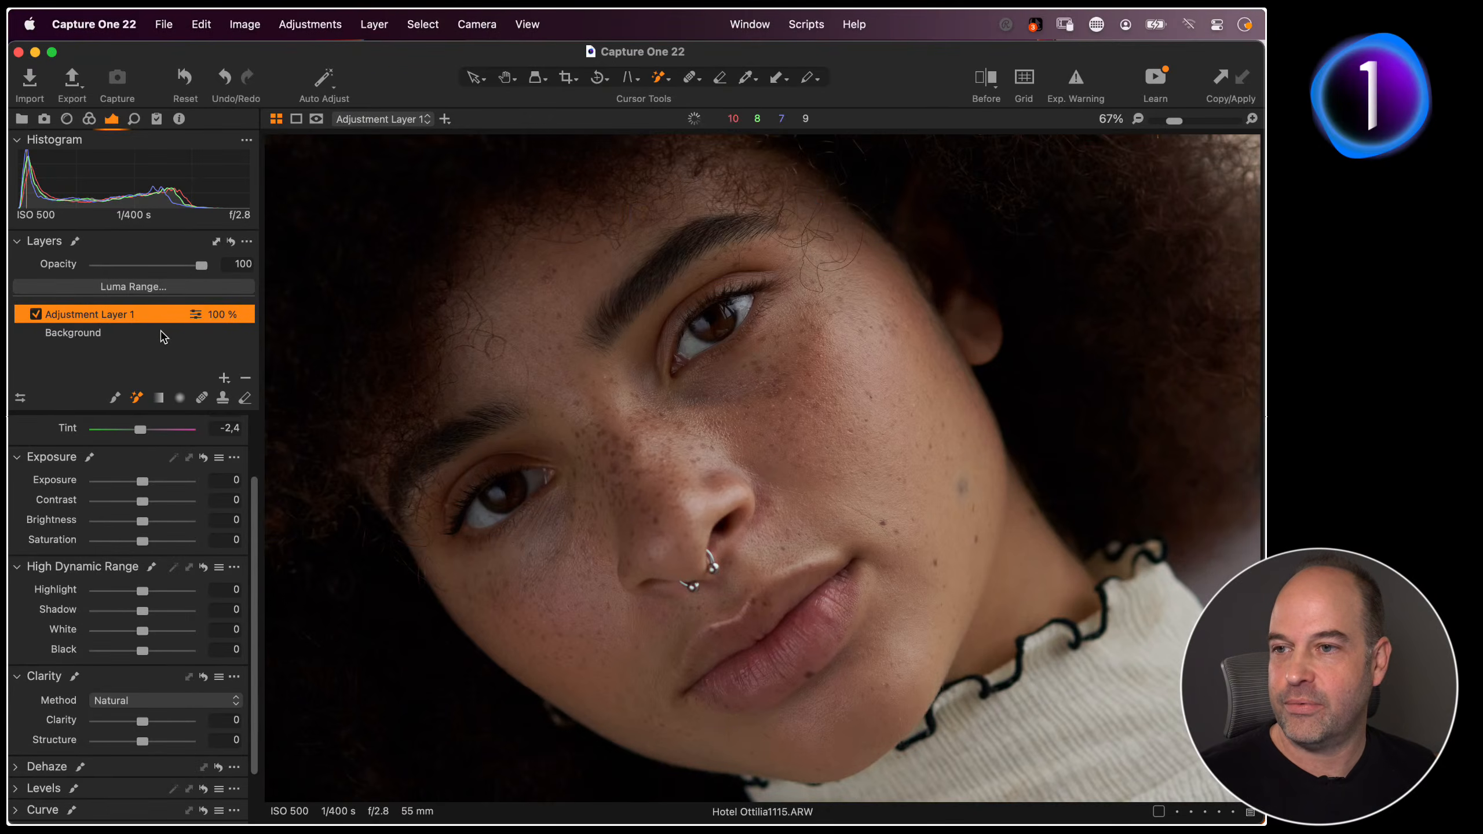
{"action": "key", "text": "m"}
{"action": "key", "text": "m"}
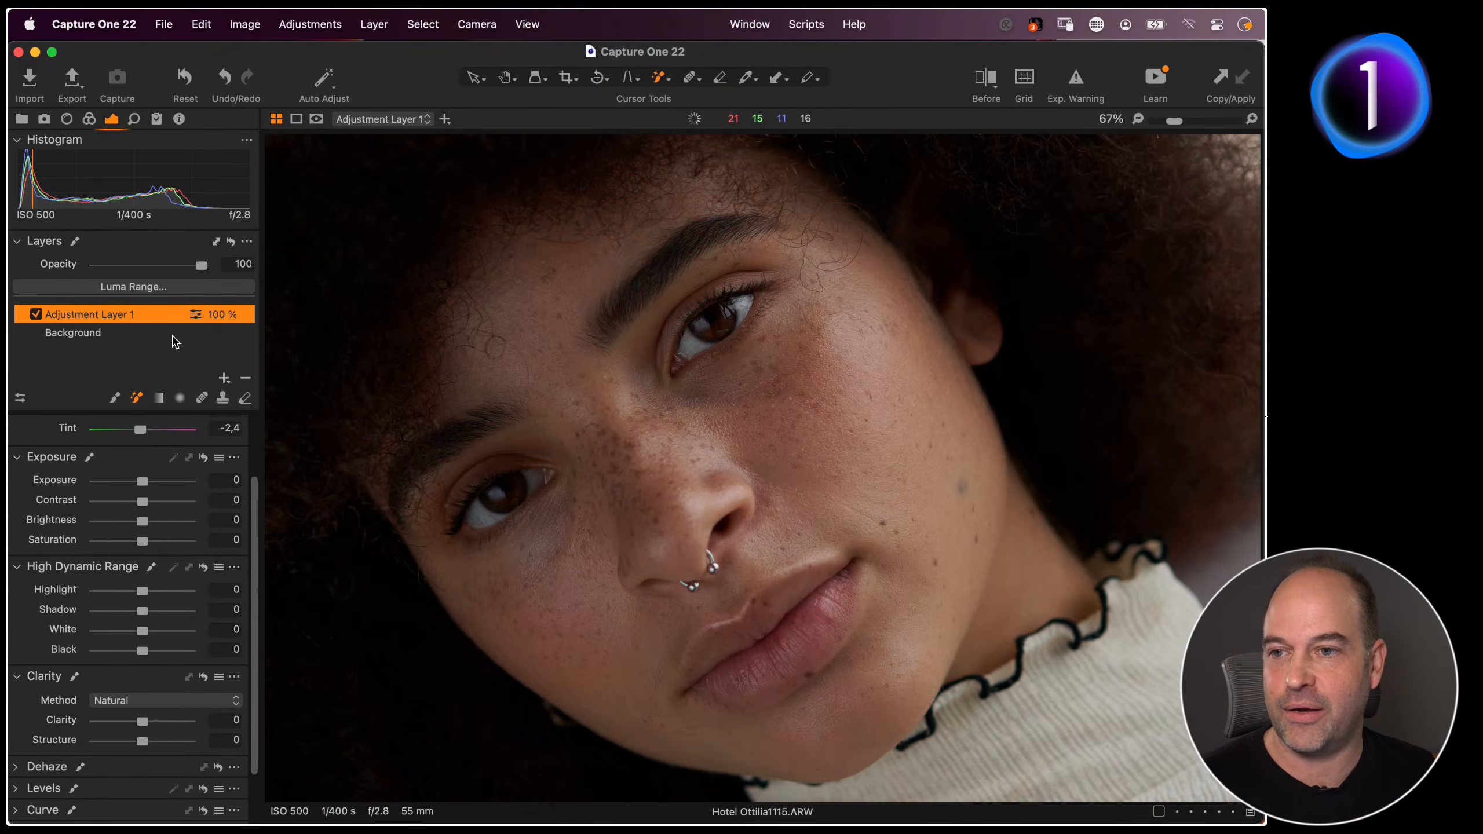
{"action": "key", "text": "m"}
{"action": "key", "text": "m"}
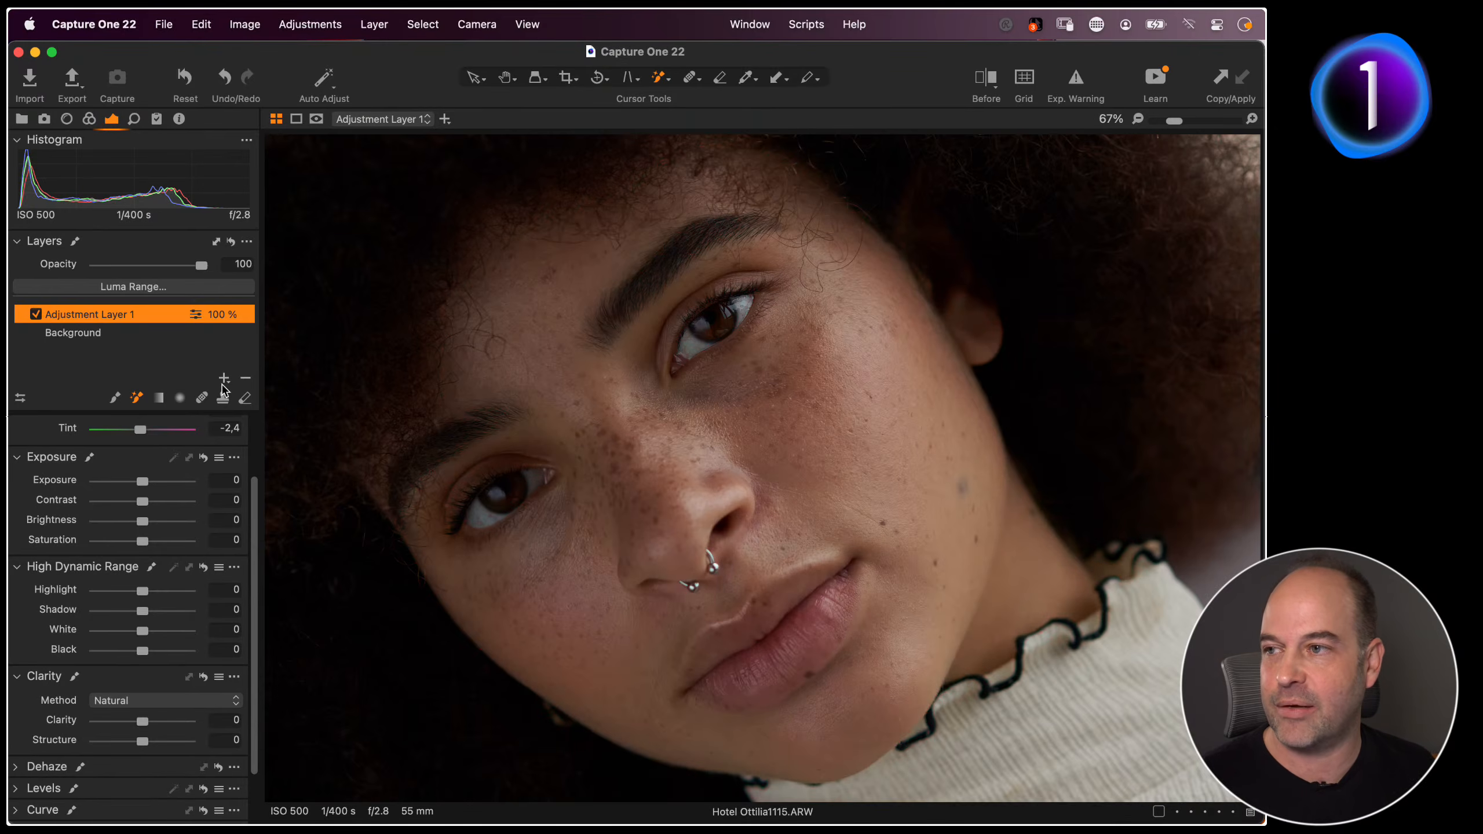
Detach the Color Editor as a floating tool and activate its Skin Tone color picker
{"action": "left_click", "coordinate": [89, 121]}
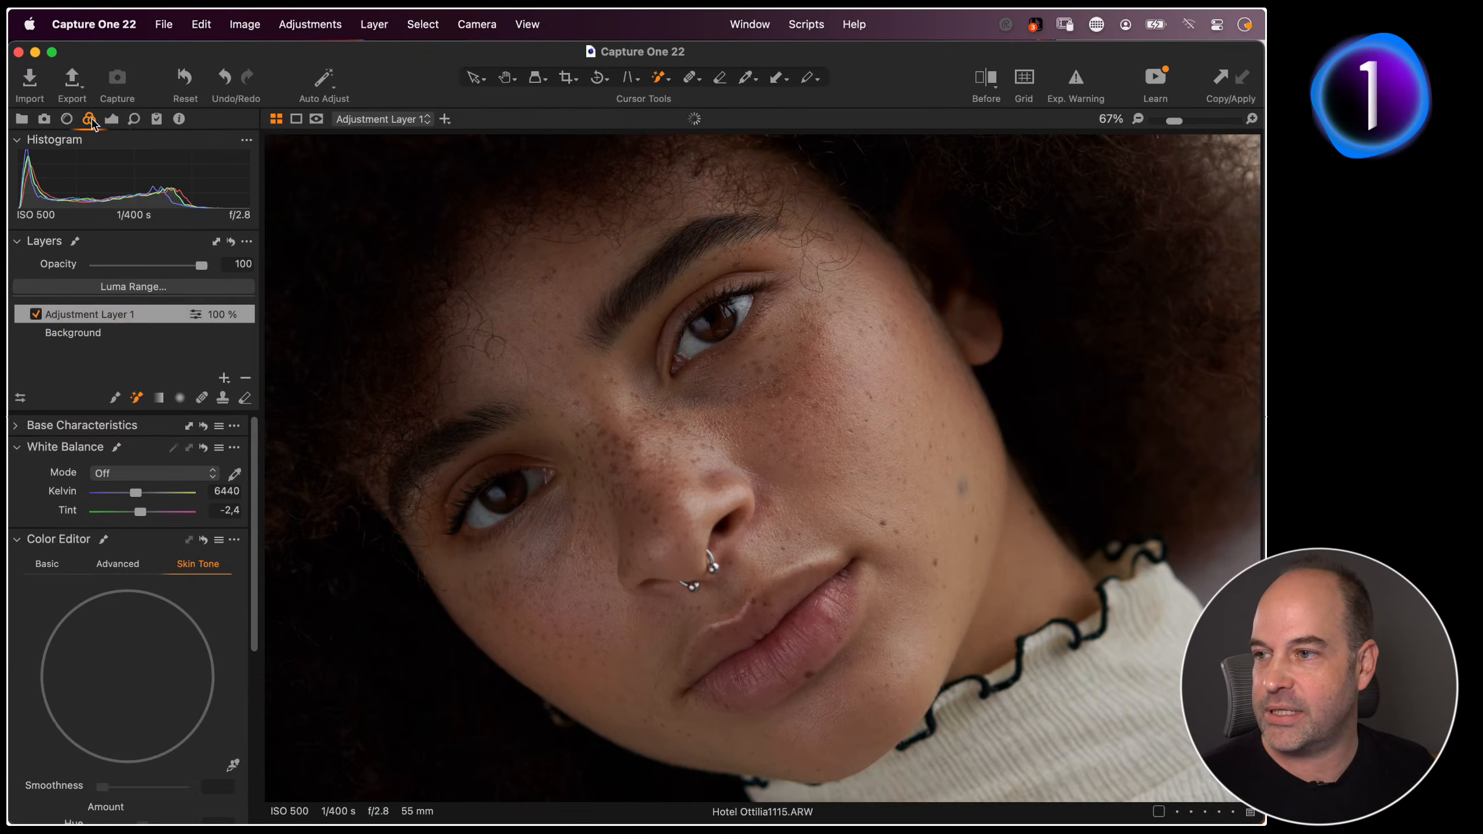
{"action": "left_click_drag", "start_coordinate": [151, 545], "coordinate": [333, 159]}
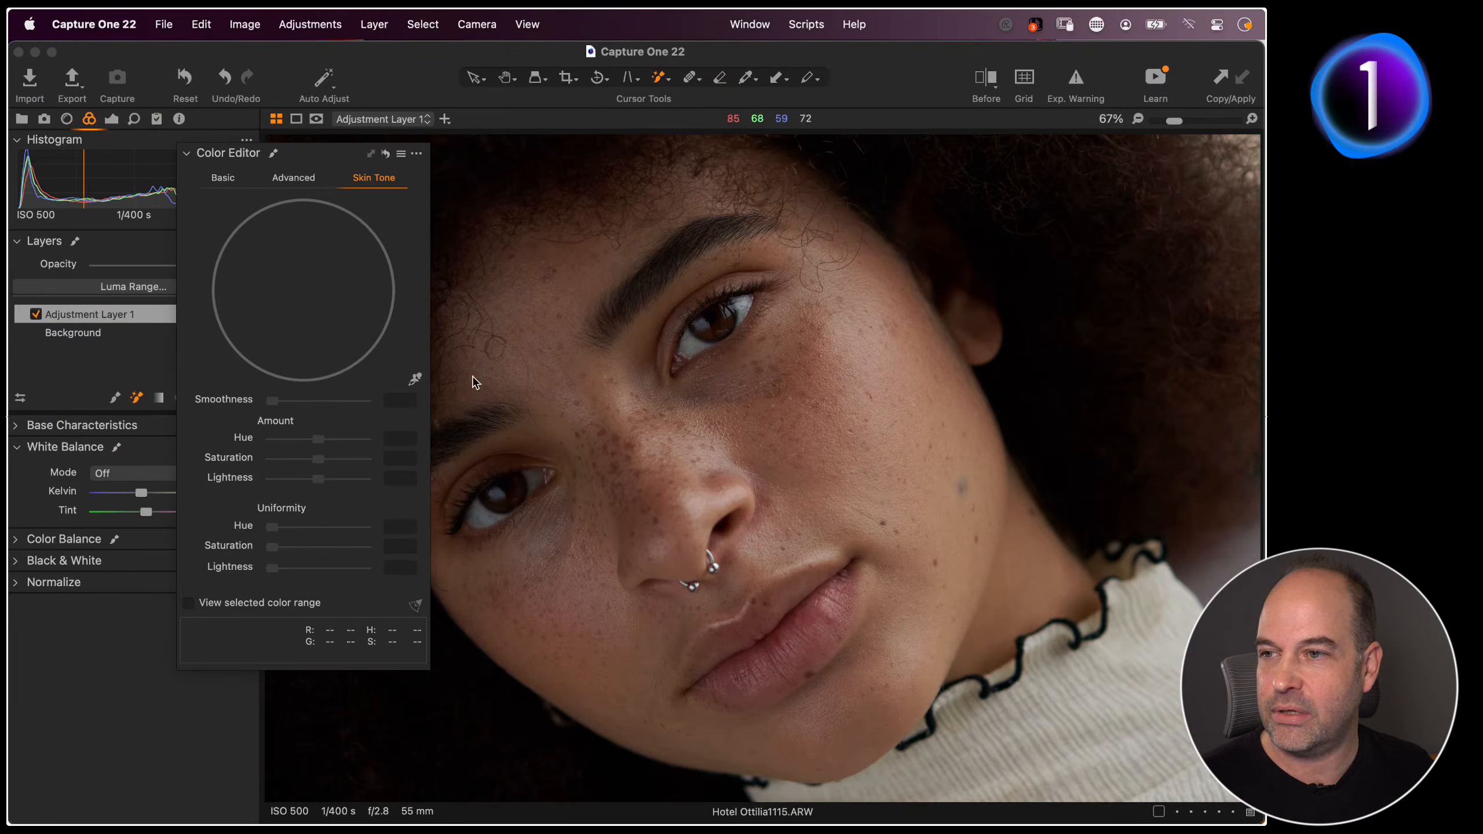
{"action": "left_click", "coordinate": [414, 381]}
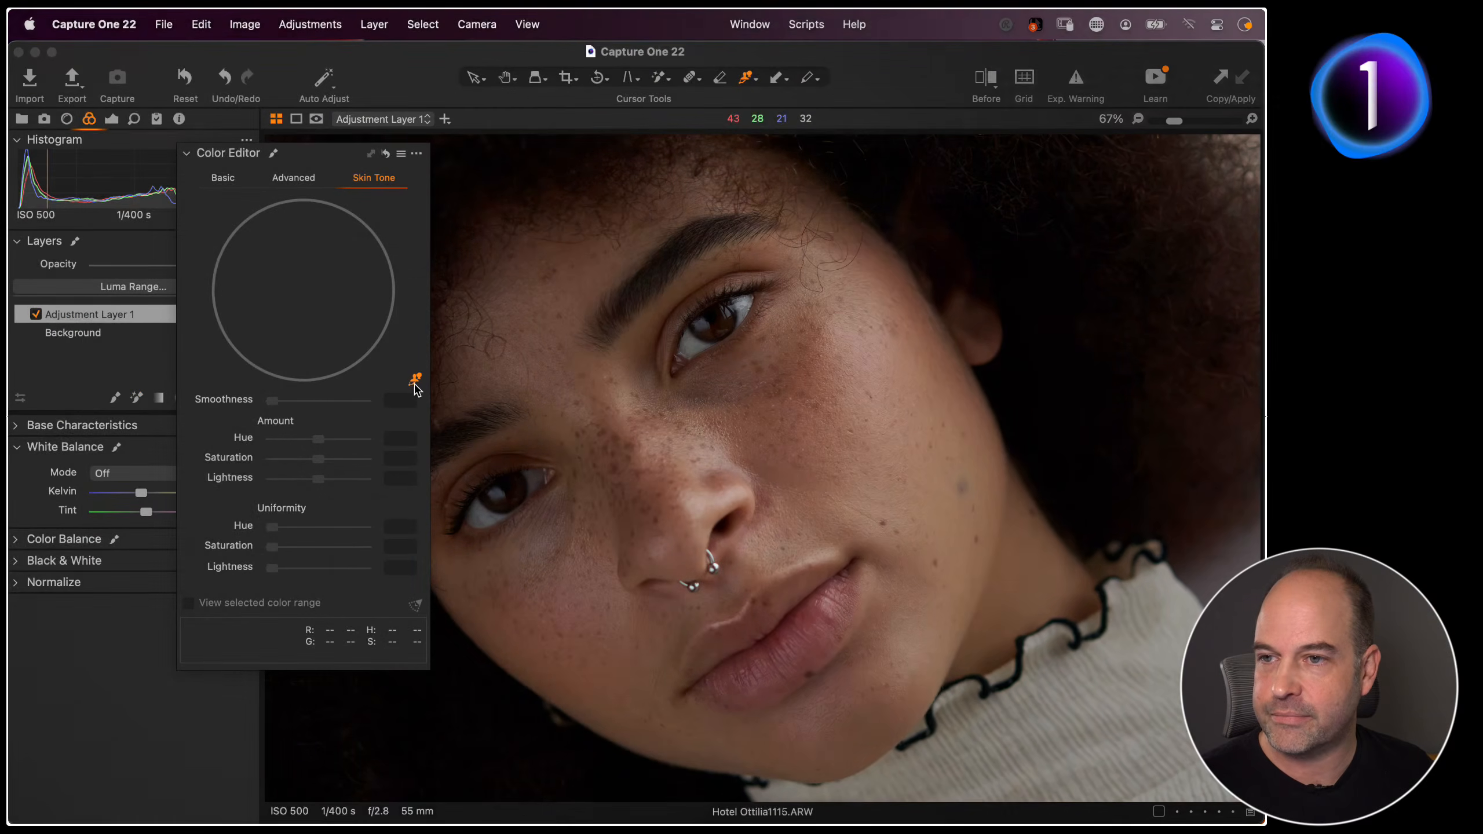
Sample the skin tone on the cheek and widen the selected color range toward magenta and yellow at full saturation
{"action": "left_click", "coordinate": [901, 438]}
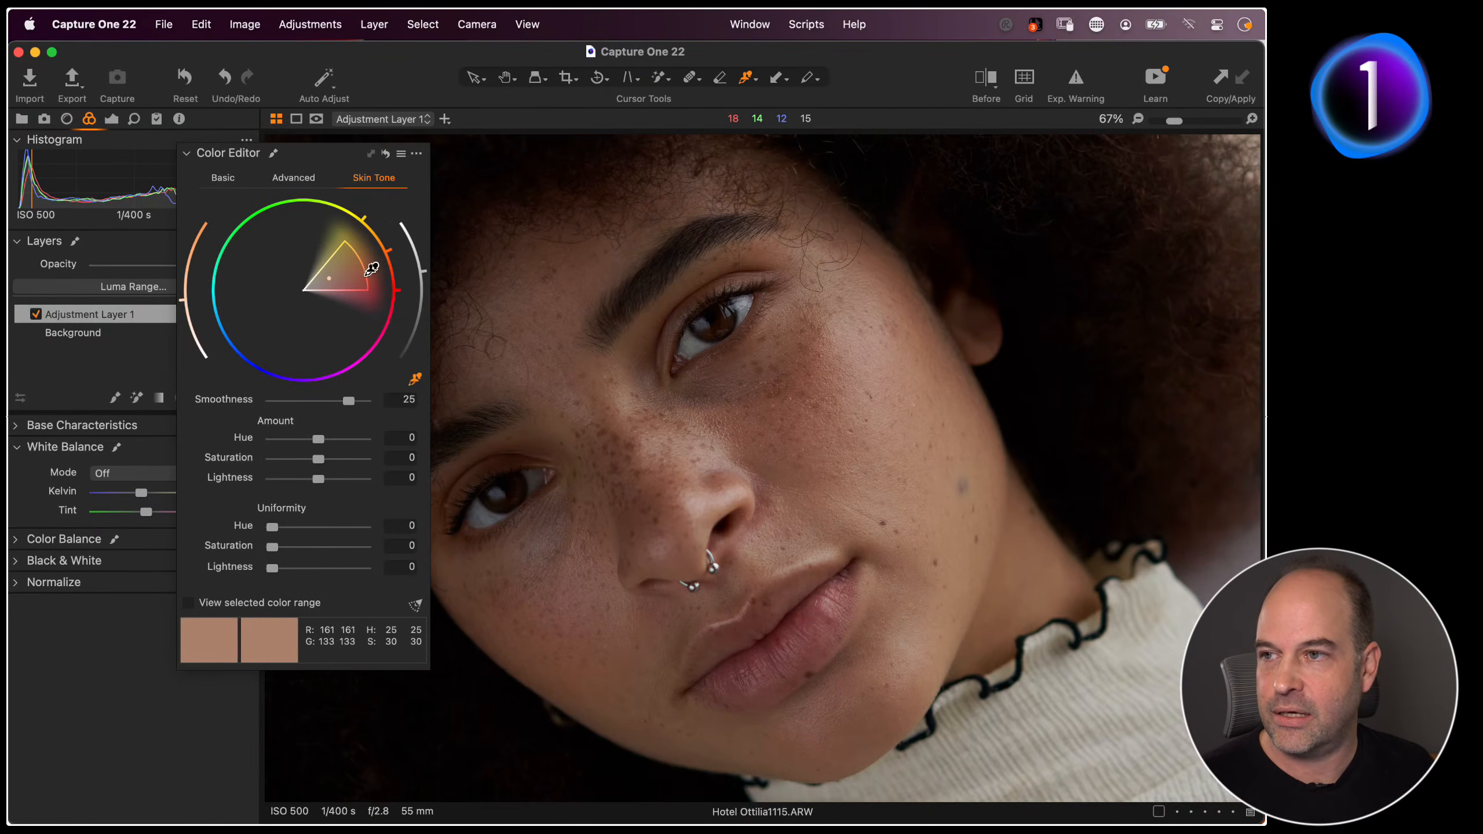
{"action": "left_click_drag", "start_coordinate": [363, 263], "coordinate": [365, 324]}
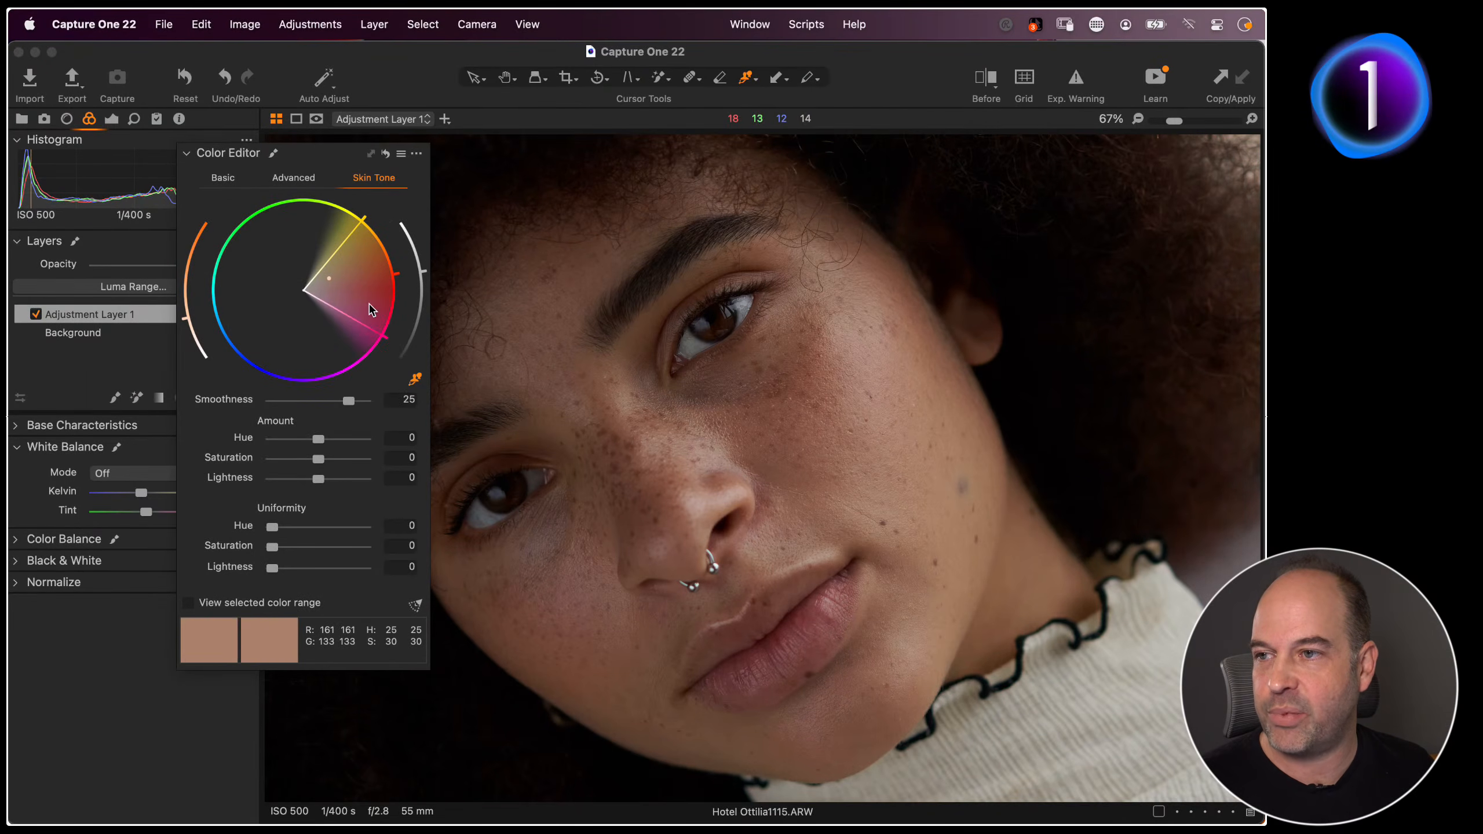
{"action": "left_click_drag", "start_coordinate": [355, 250], "coordinate": [339, 234]}
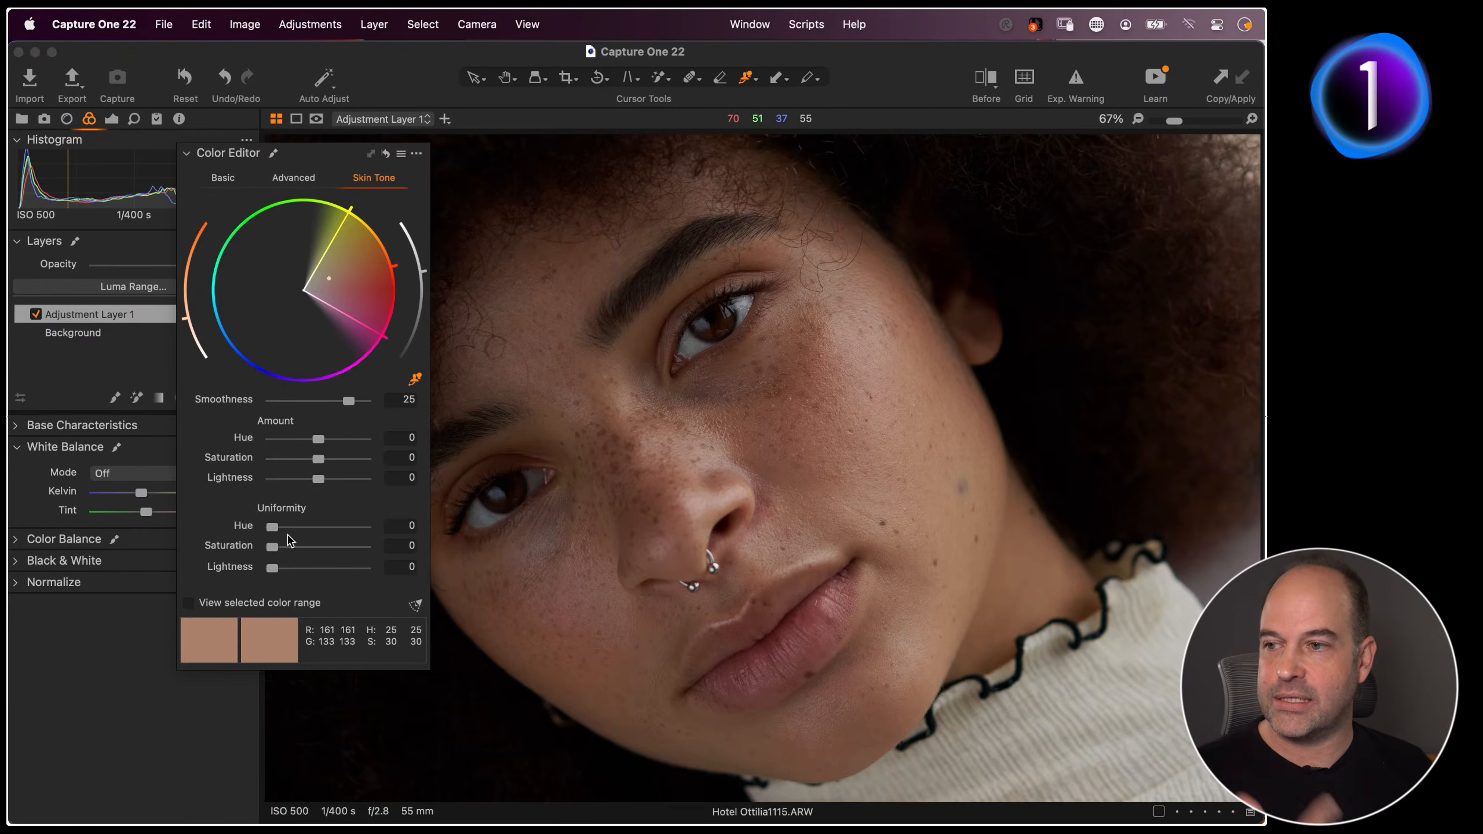
Set the Skin Tone uniformity to hue 100, saturation 78 and lightness 25,7
{"action": "left_click_drag", "start_coordinate": [271, 530], "coordinate": [399, 530]}
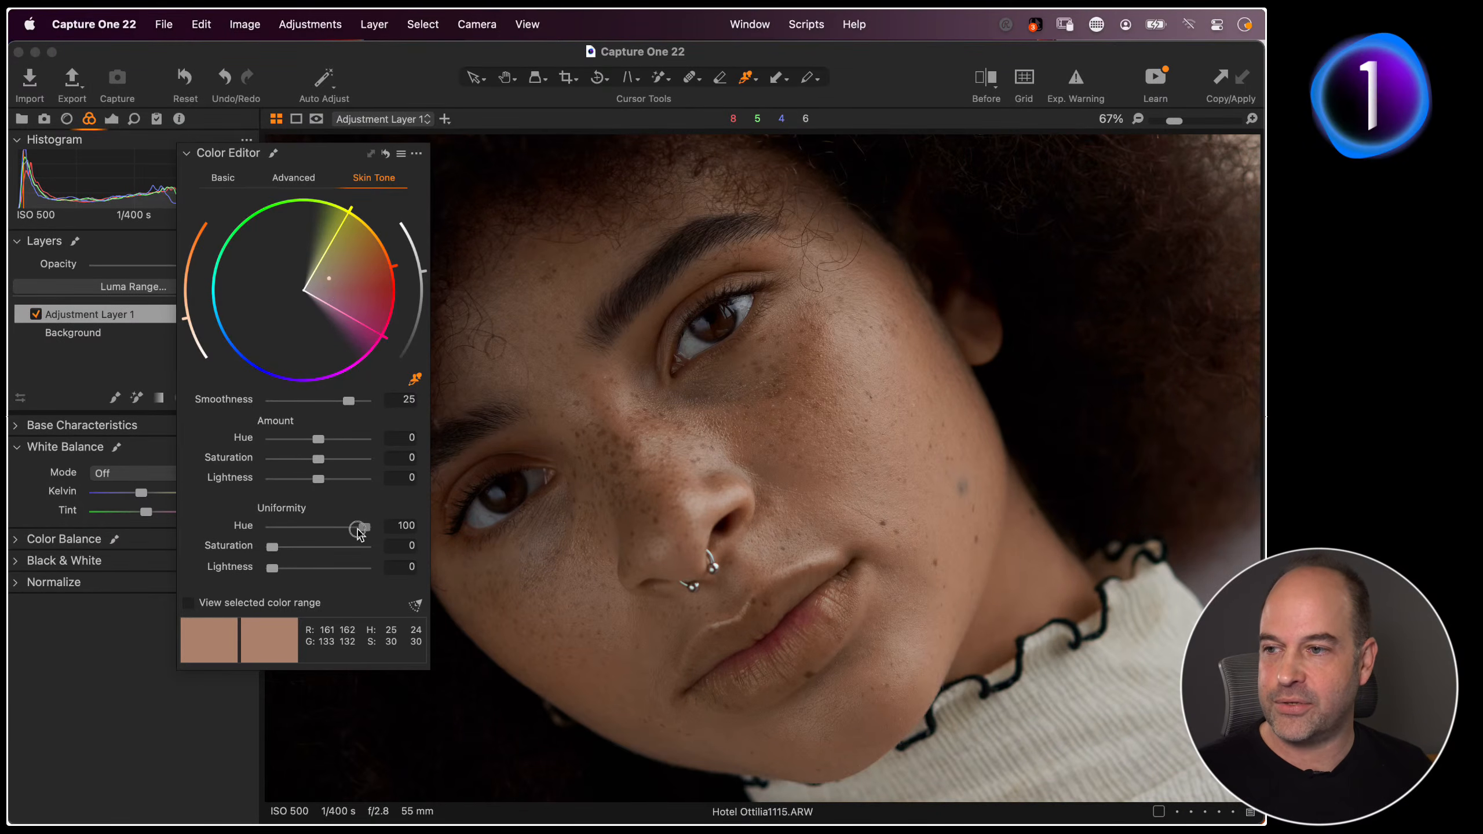
{"action": "left_click_drag", "start_coordinate": [358, 528], "coordinate": [262, 532]}
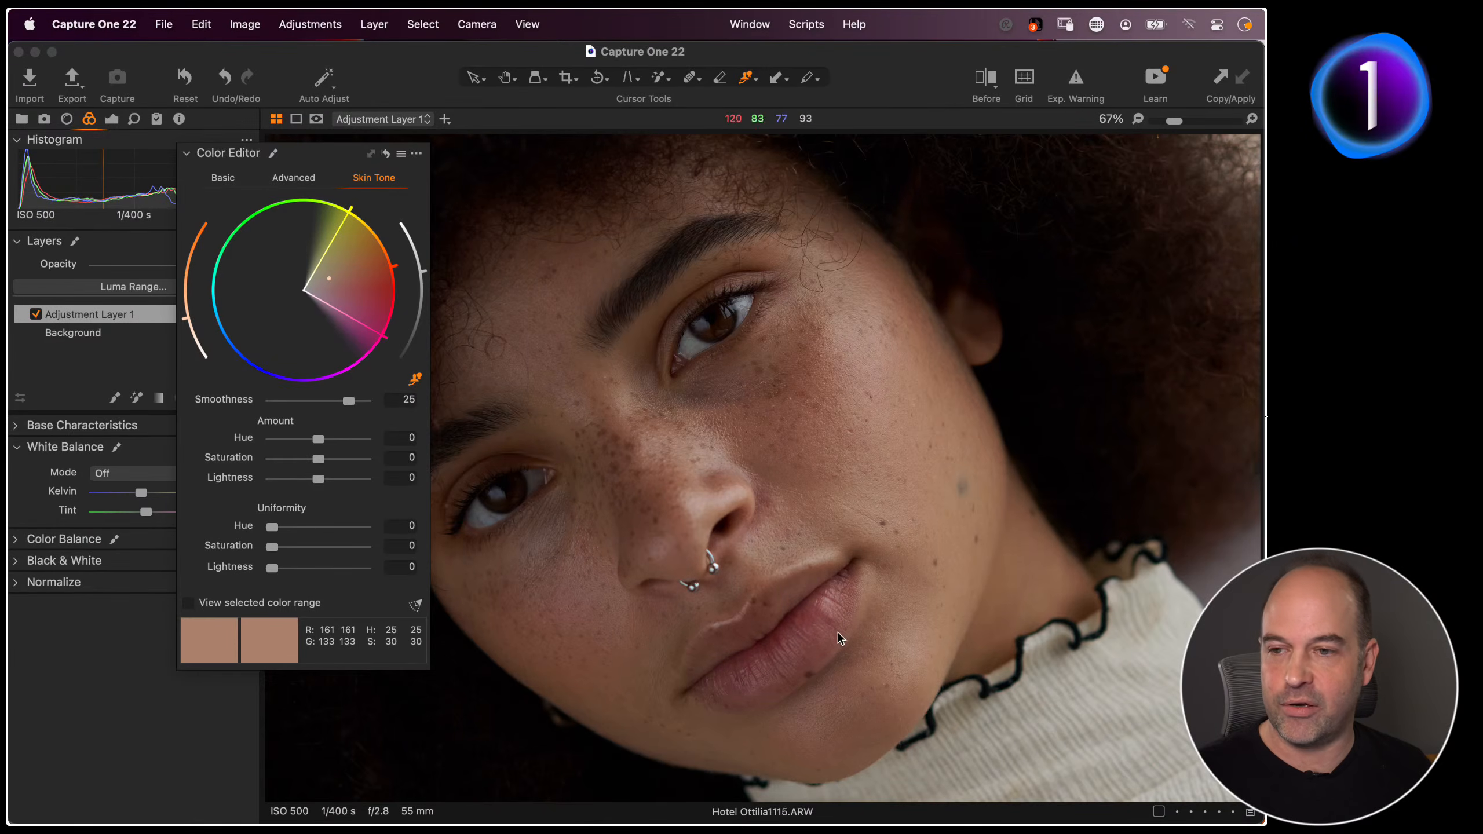
{"action": "left_click_drag", "start_coordinate": [272, 528], "coordinate": [402, 527]}
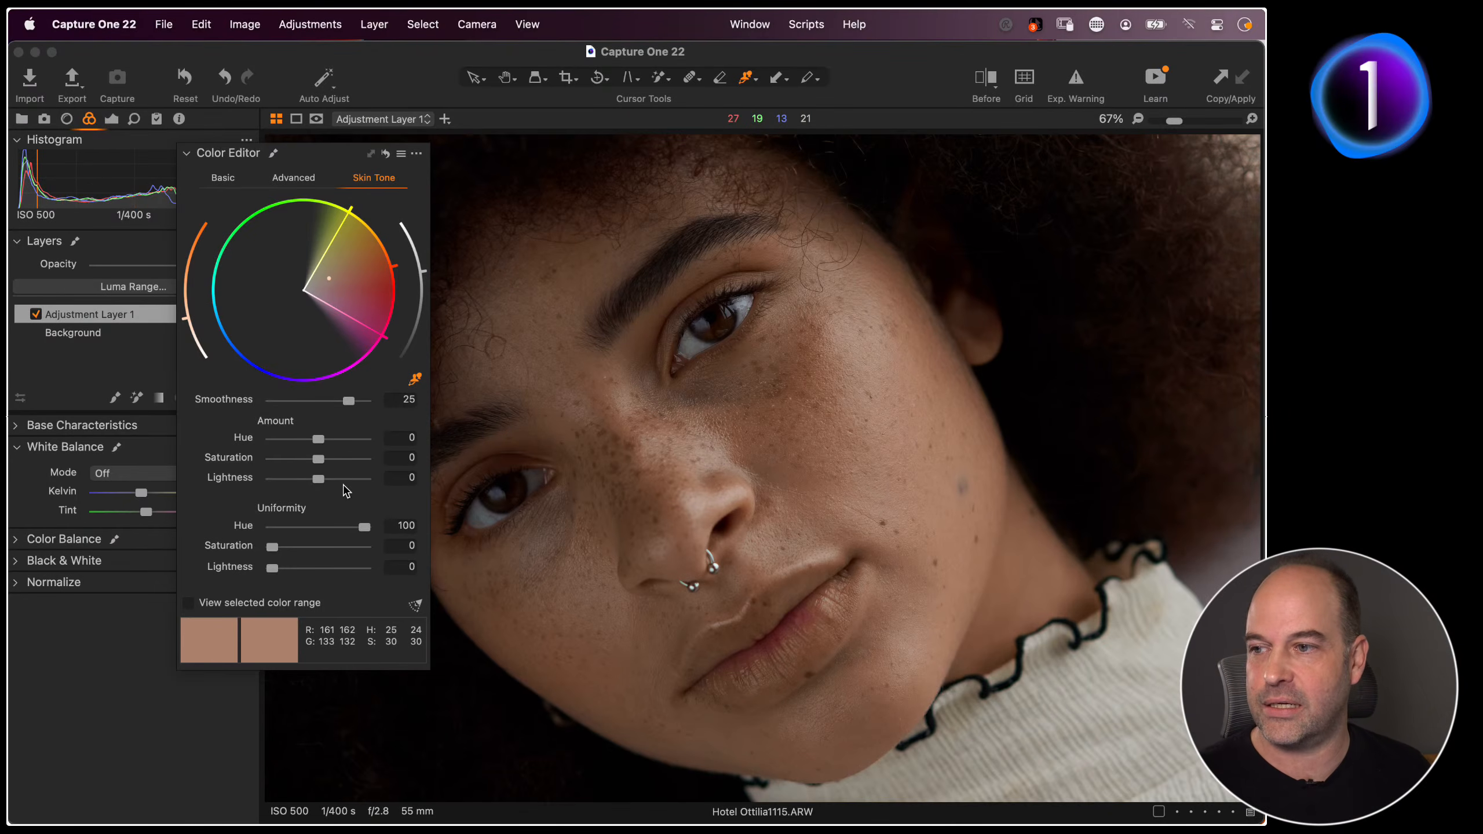
{"action": "left_click_drag", "start_coordinate": [272, 547], "coordinate": [295, 569]}
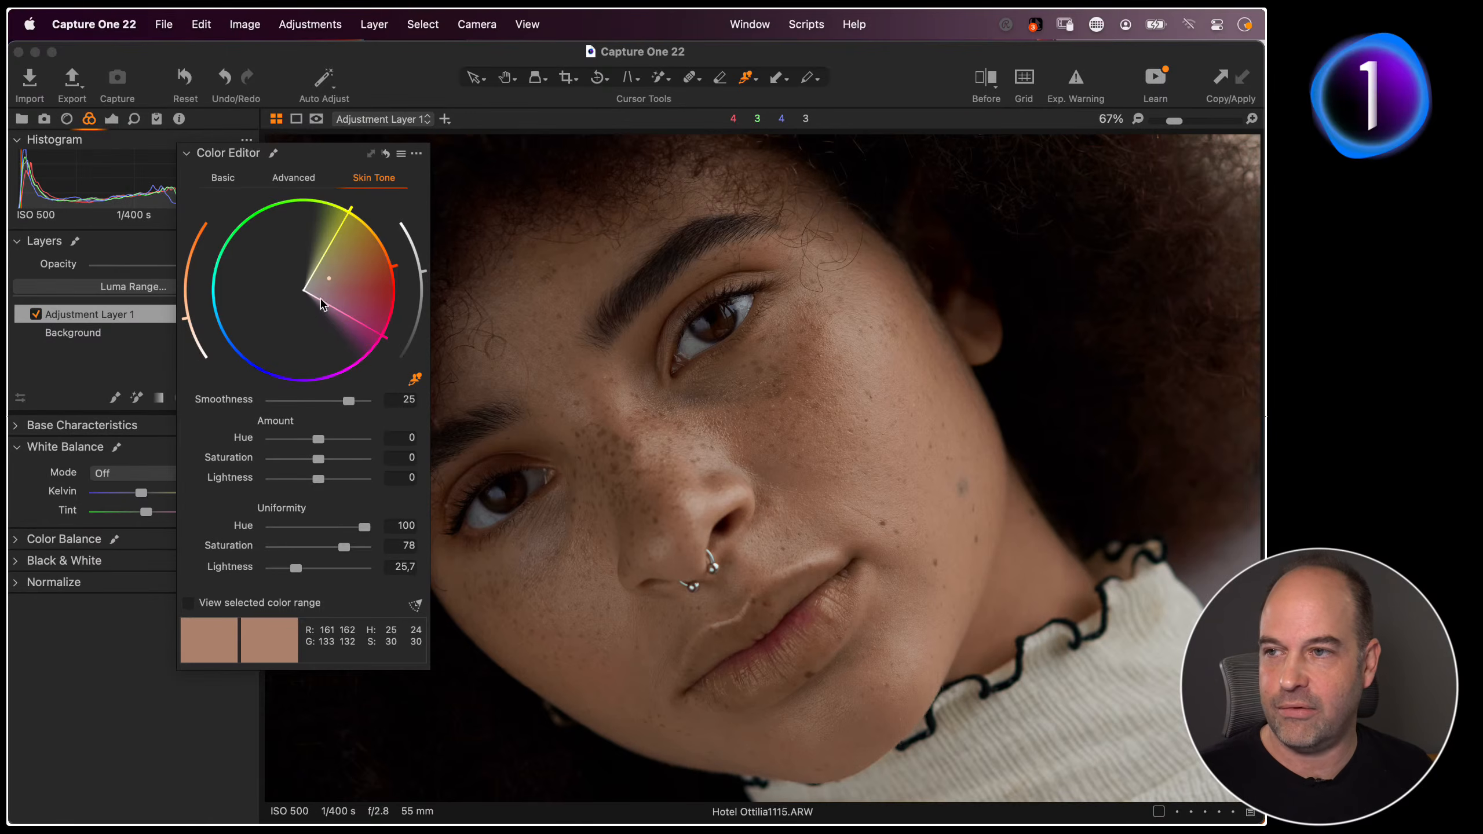
Dock the floating Color Editor back among the color tools
{"action": "left_click_drag", "start_coordinate": [304, 151], "coordinate": [227, 500]}
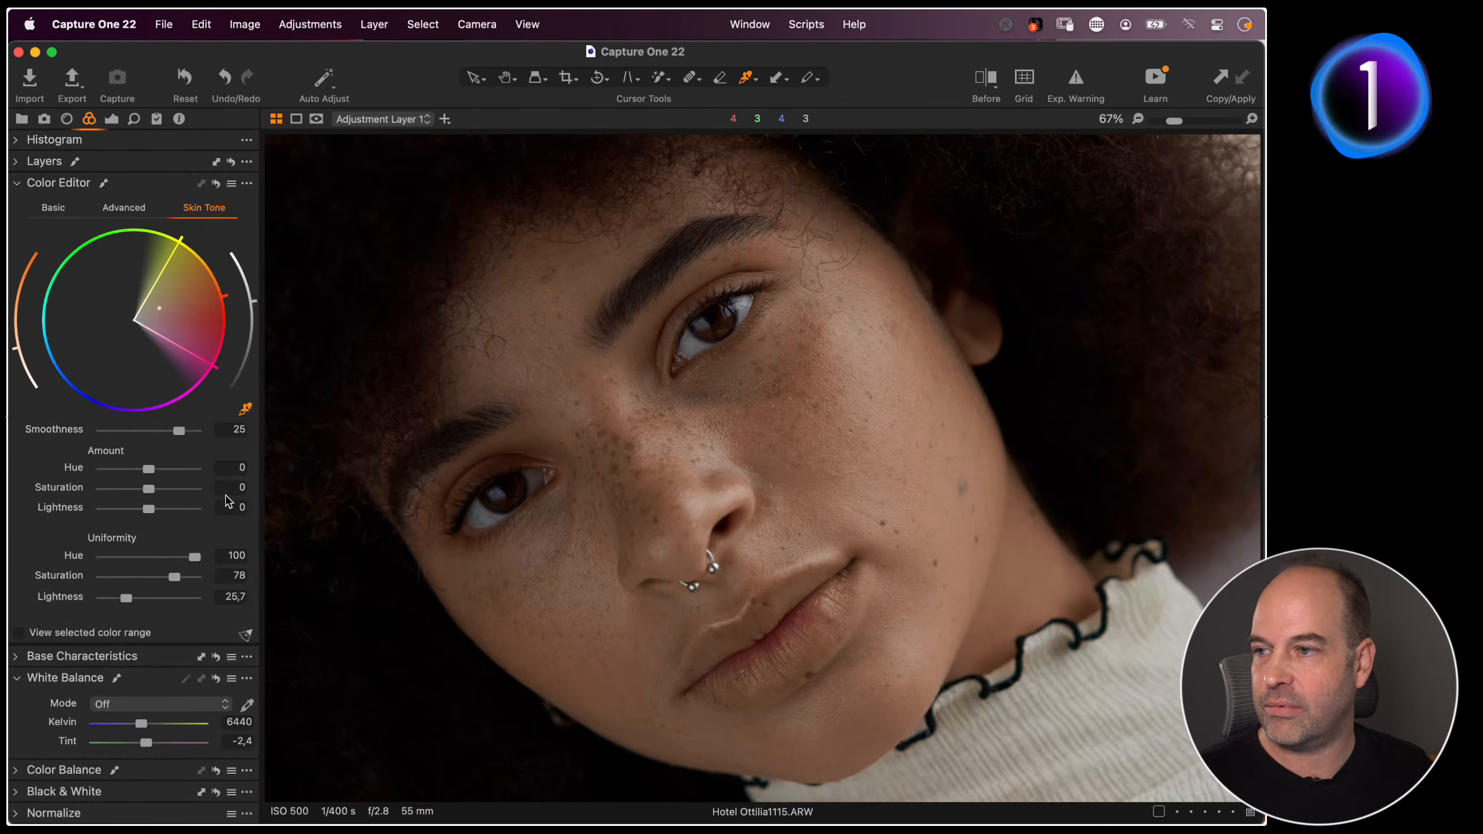
Erase the lips from the mask of Adjustment Layer 1 and check the erased area with the mask overlay
{"action": "left_click", "coordinate": [111, 119]}
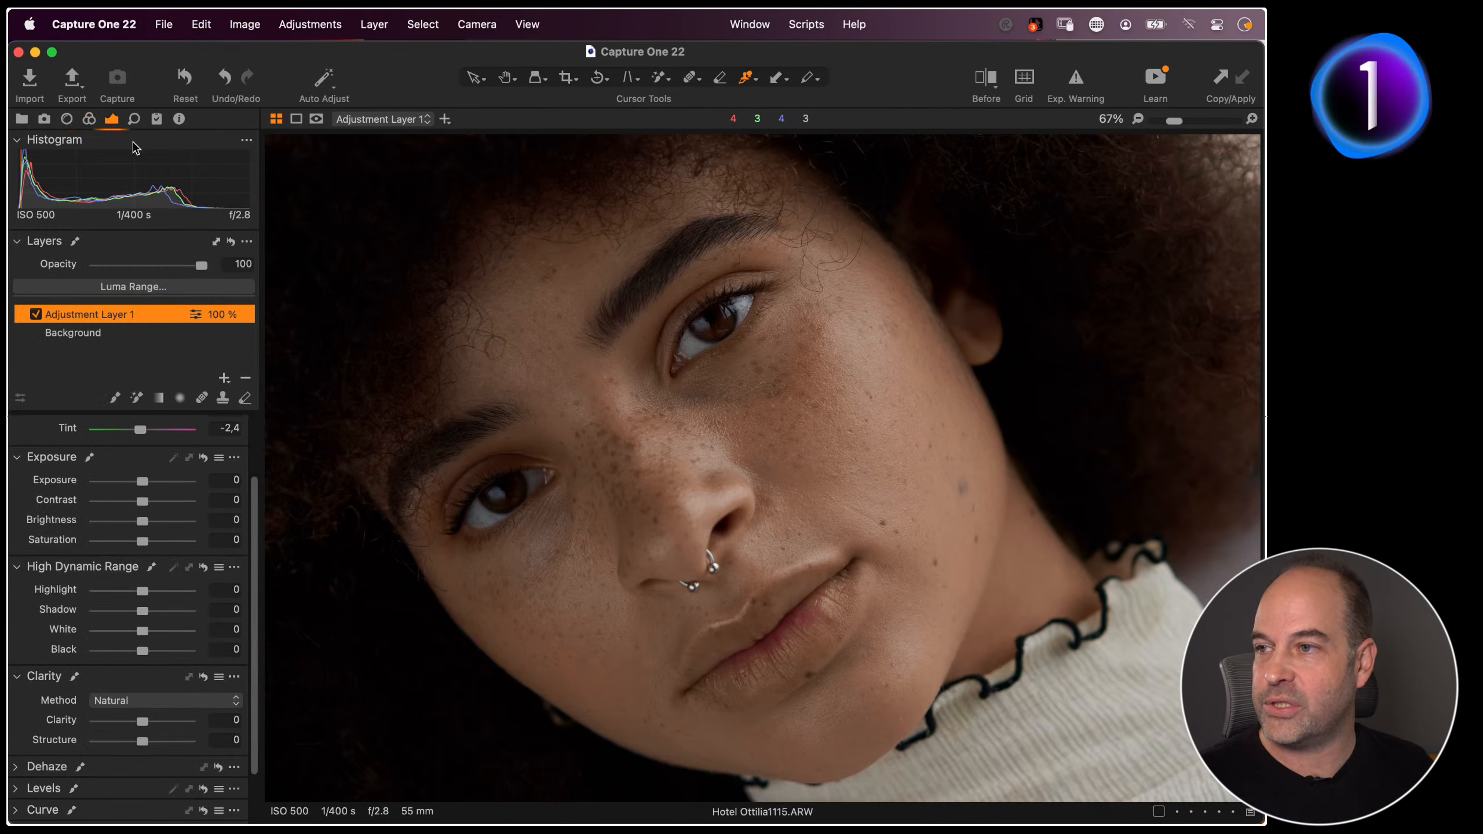
{"action": "left_click", "coordinate": [247, 400]}
{"action": "key", "text": "super+plus"}
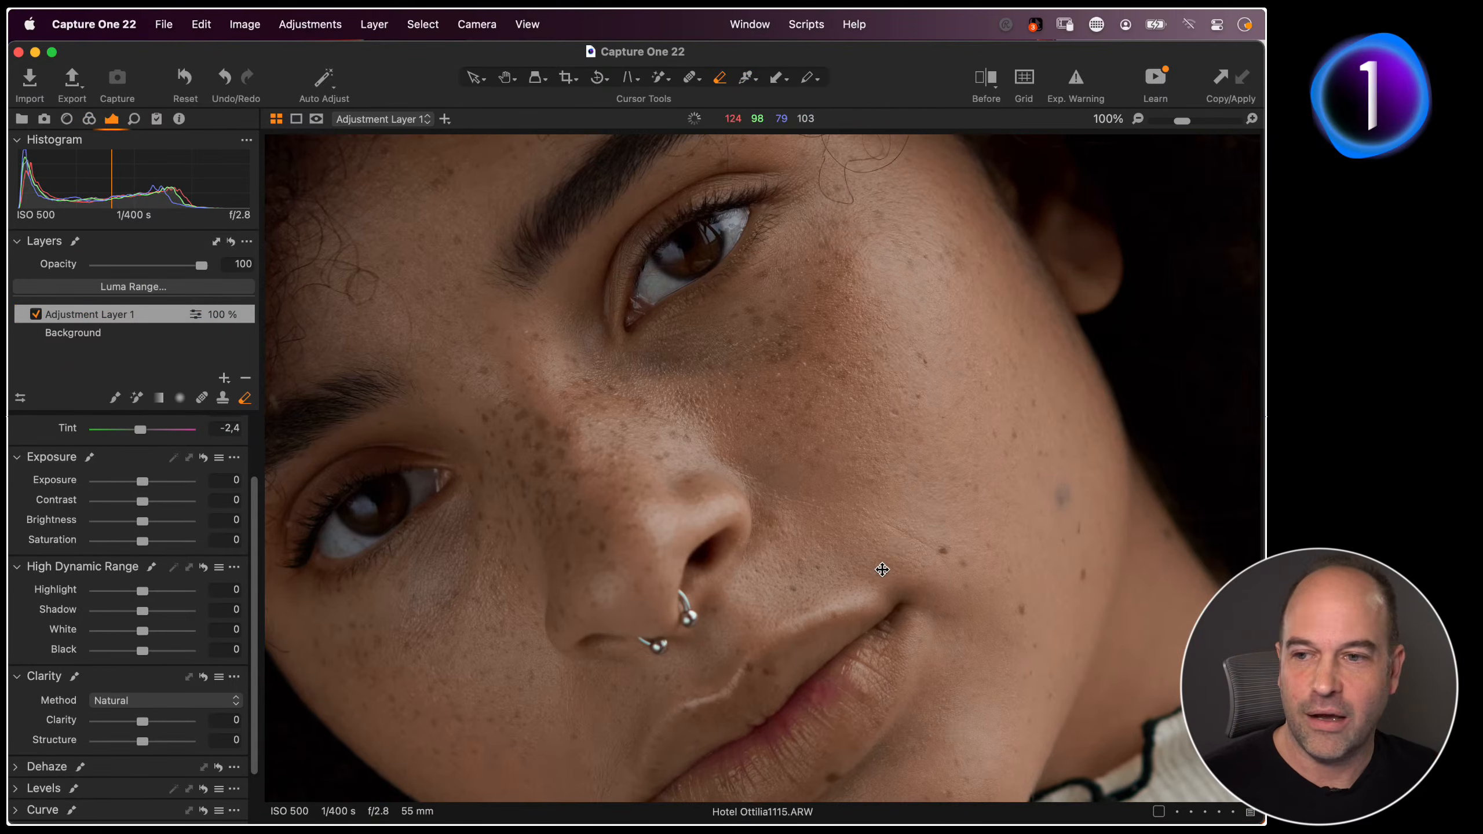
{"action": "left_click_drag", "start_coordinate": [834, 620], "coordinate": [783, 341]}
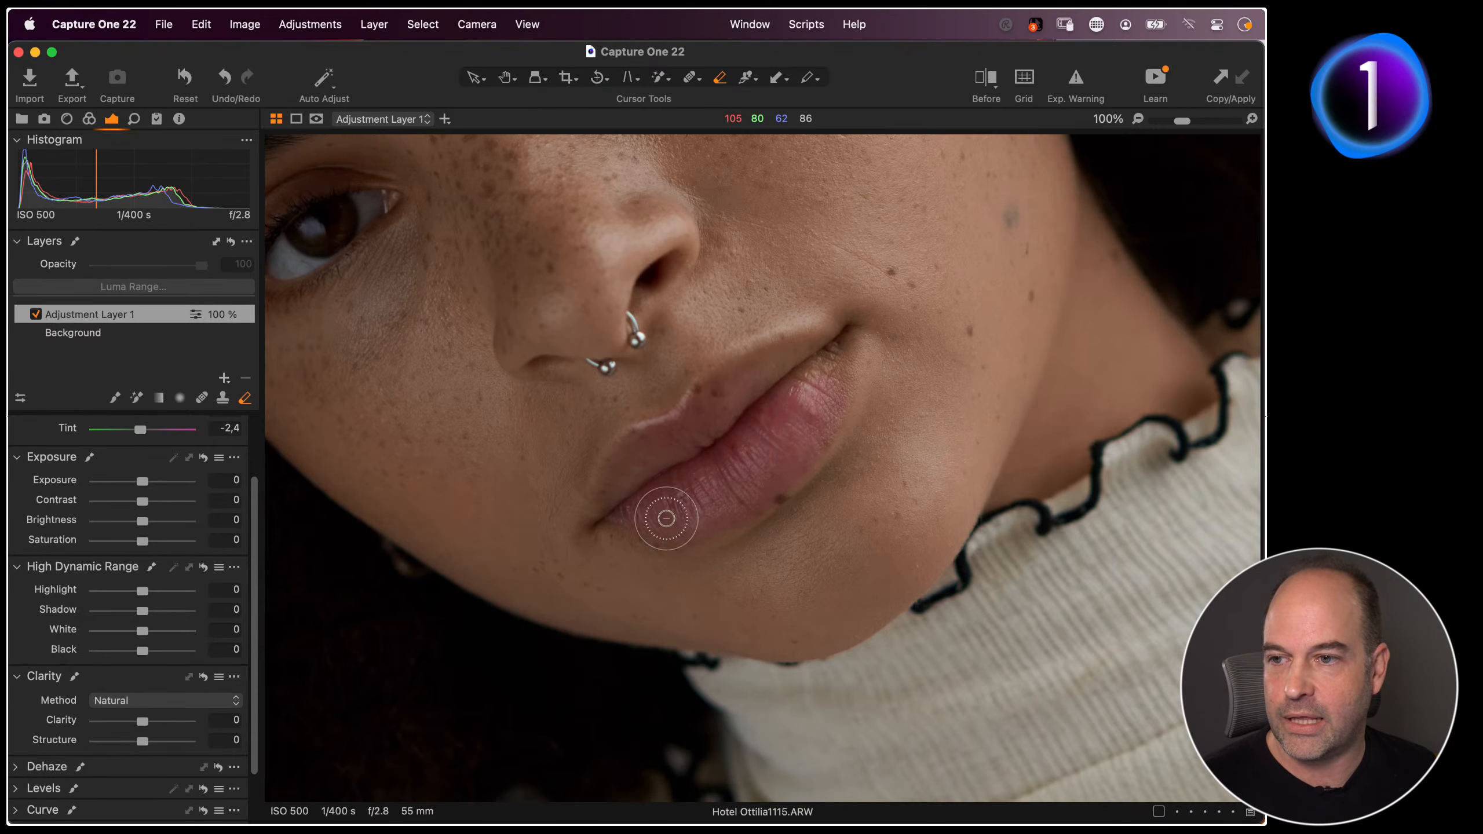
{"action": "mouse_move", "coordinate": [667, 518]}
{"action": "left_mouse_down"}
{"action": "mouse_move", "coordinate": [806, 412]}
{"action": "mouse_move", "coordinate": [817, 379]}
{"action": "mouse_move", "coordinate": [781, 368]}
{"action": "mouse_move", "coordinate": [827, 347]}
{"action": "mouse_move", "coordinate": [820, 421]}
{"action": "left_mouse_up"}
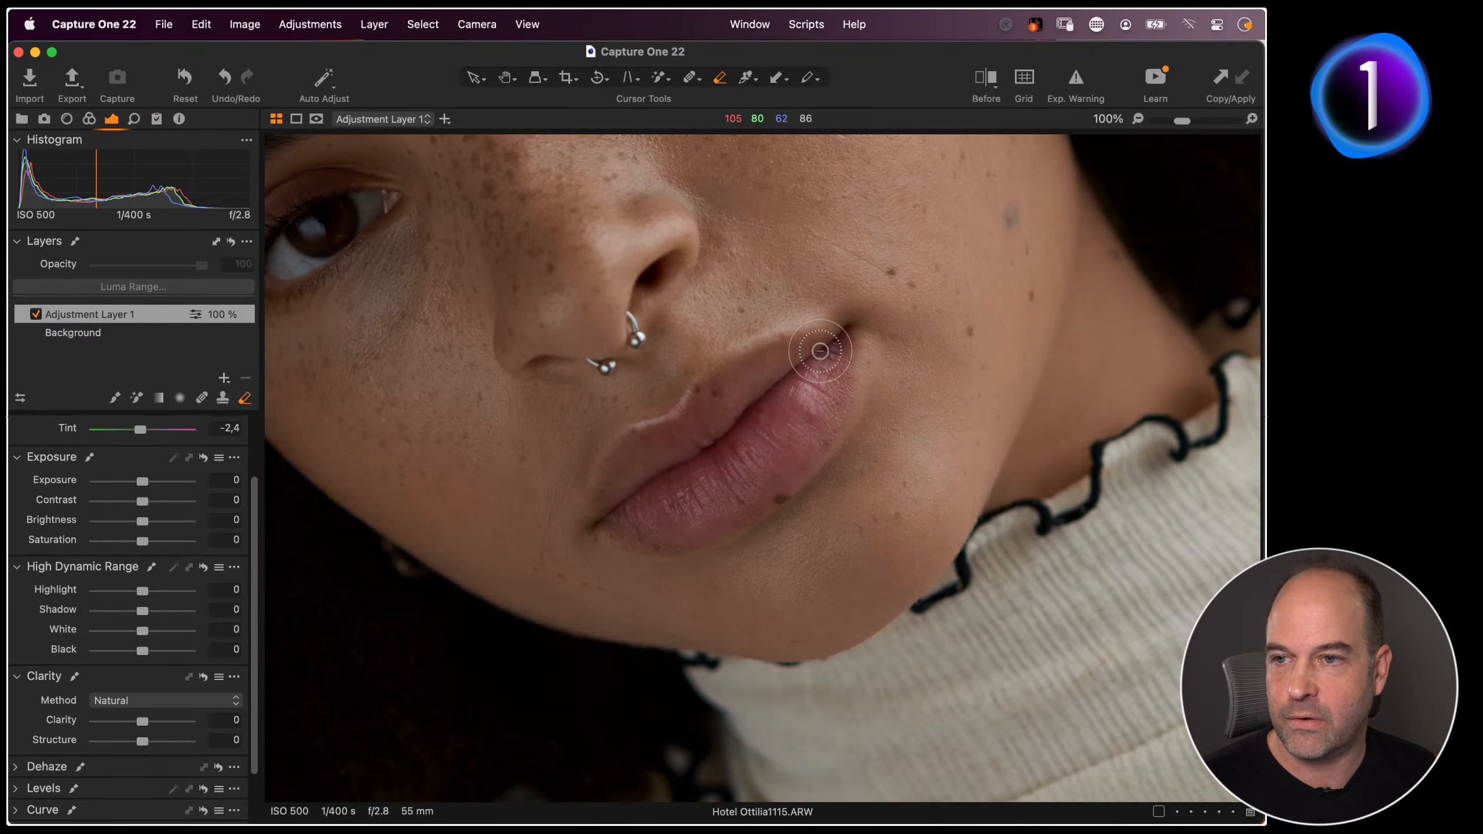
{"action": "key", "text": "m"}
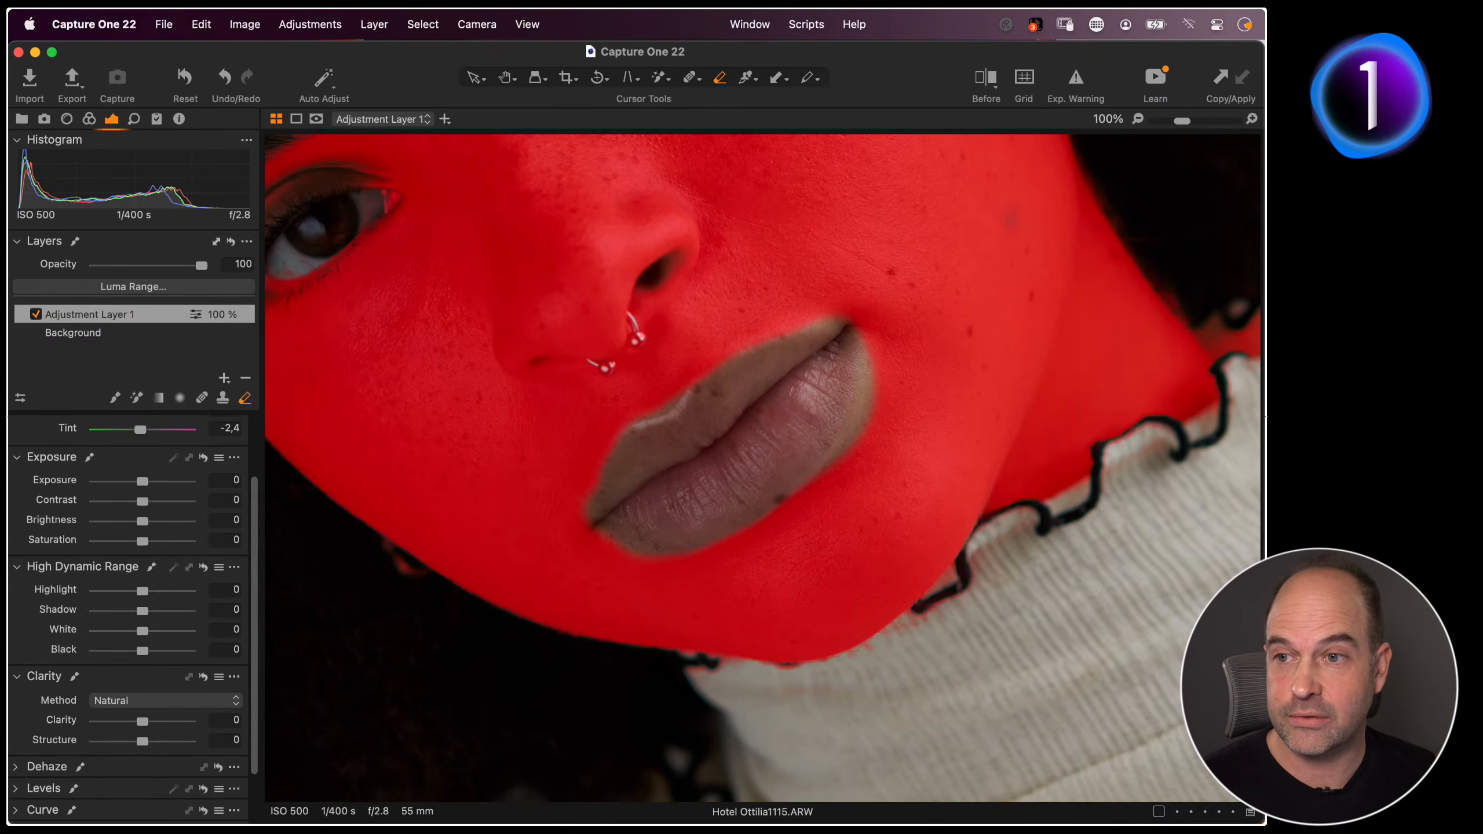
{"action": "key", "text": "m"}
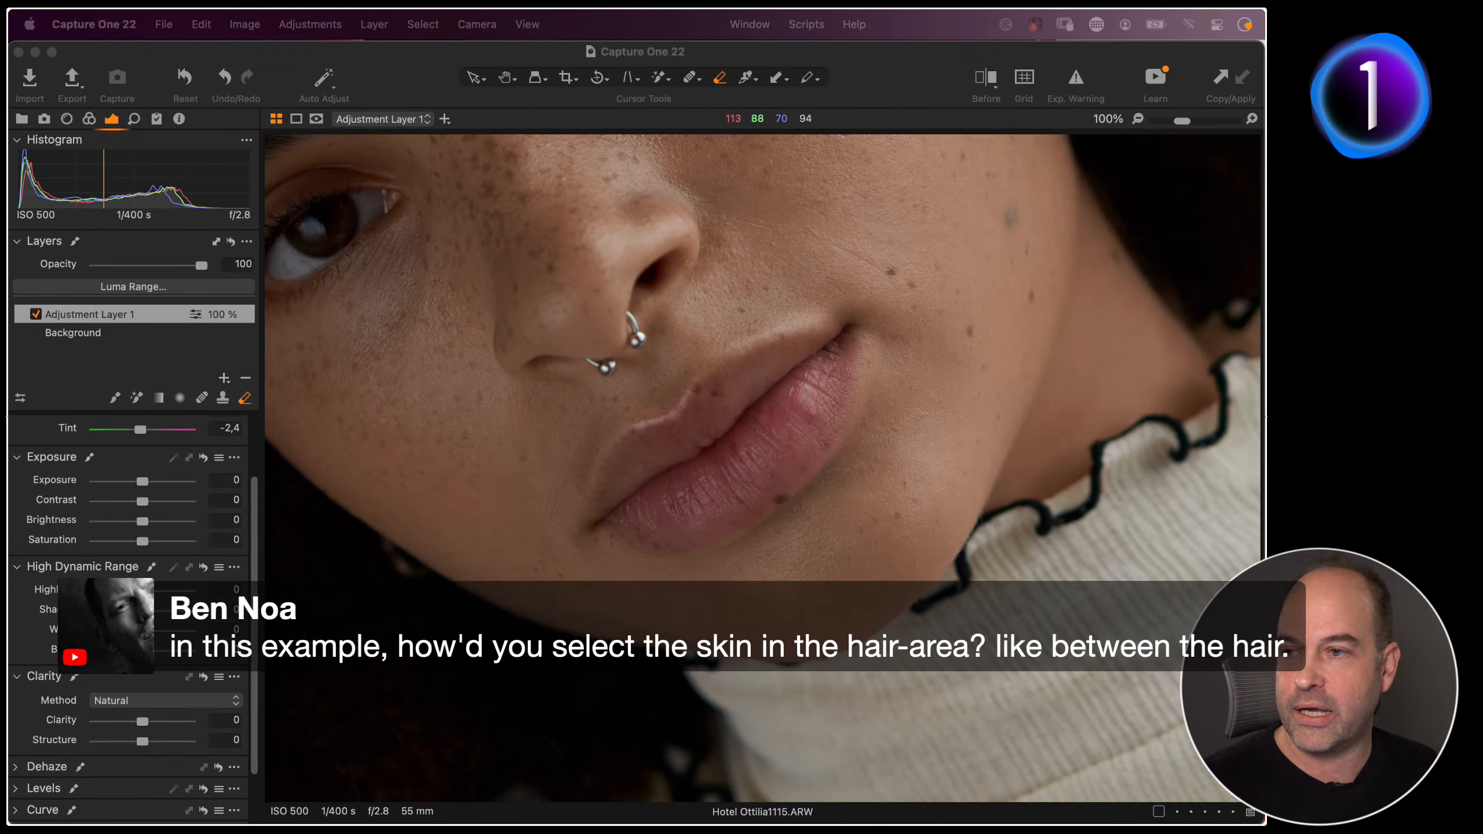
Examine how the skin mask follows the hairline, using the grayscale mask view and the mask overlay
{"action": "left_click", "coordinate": [160, 343]}
{"action": "key", "text": "h"}
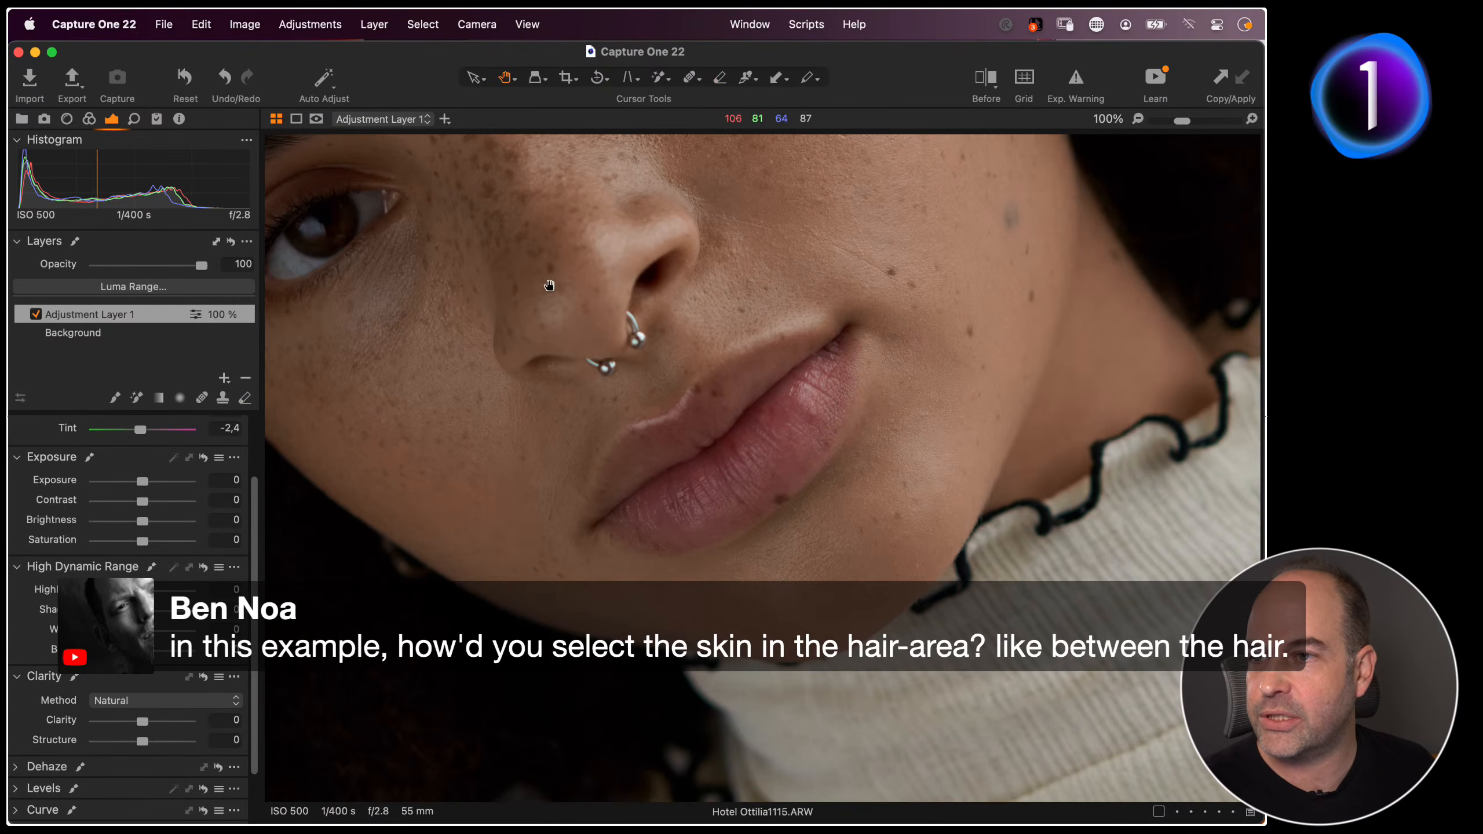
{"action": "left_click_drag", "start_coordinate": [529, 227], "coordinate": [669, 511]}
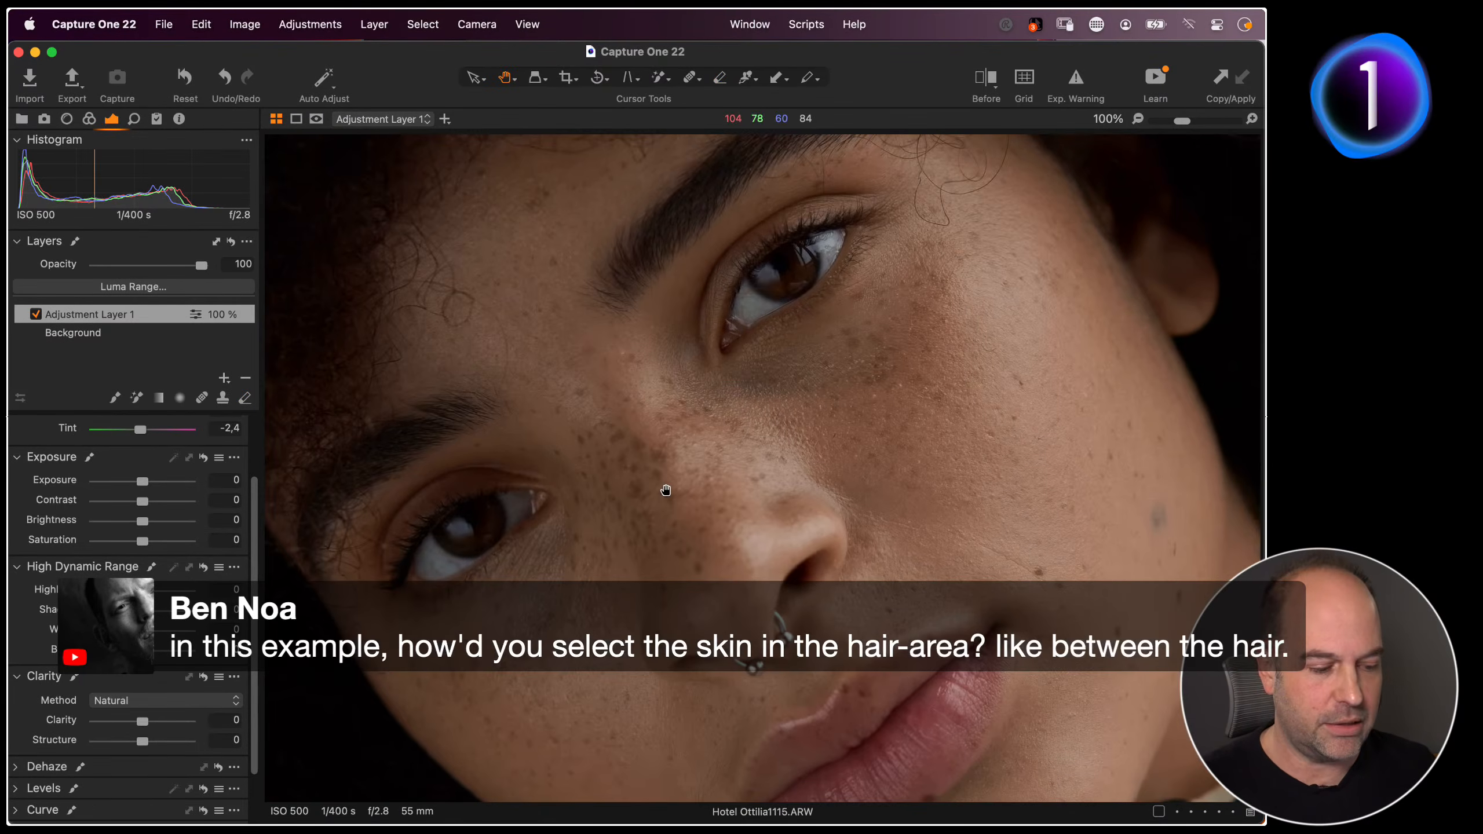
{"action": "key", "text": "super+minus"}
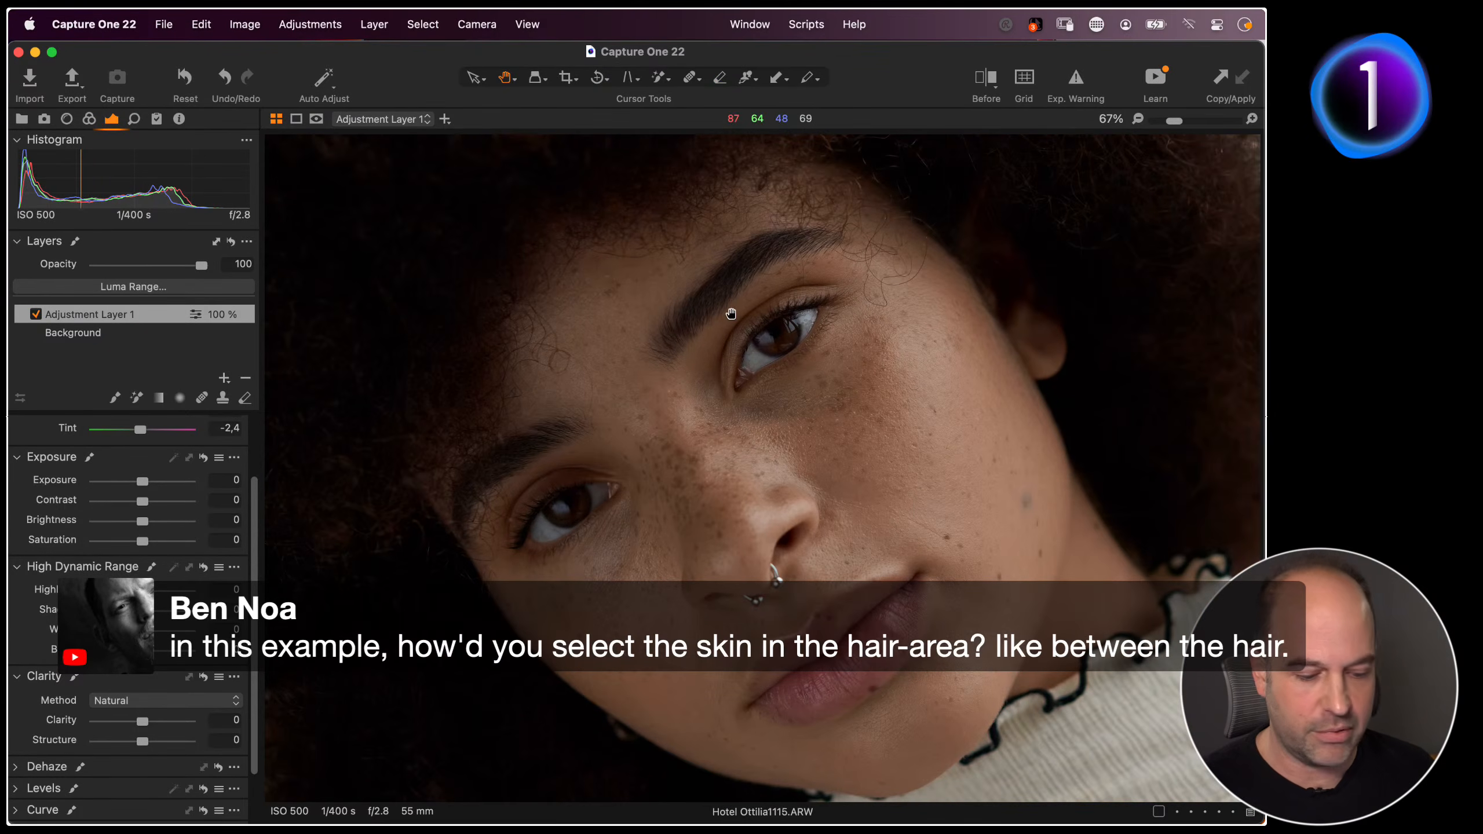
{"action": "key", "text": "alt+m"}
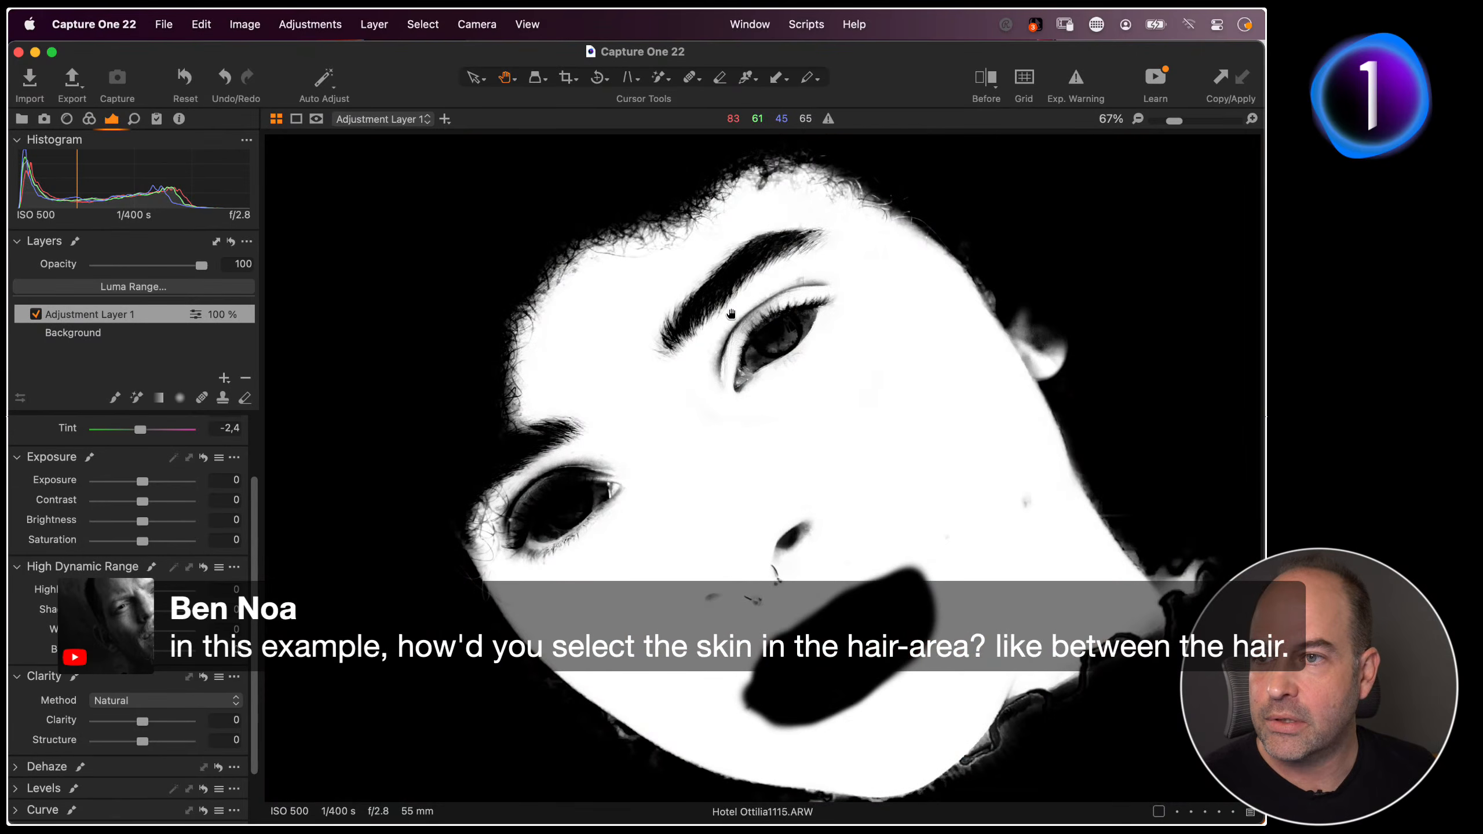
{"action": "key", "text": "alt+m"}
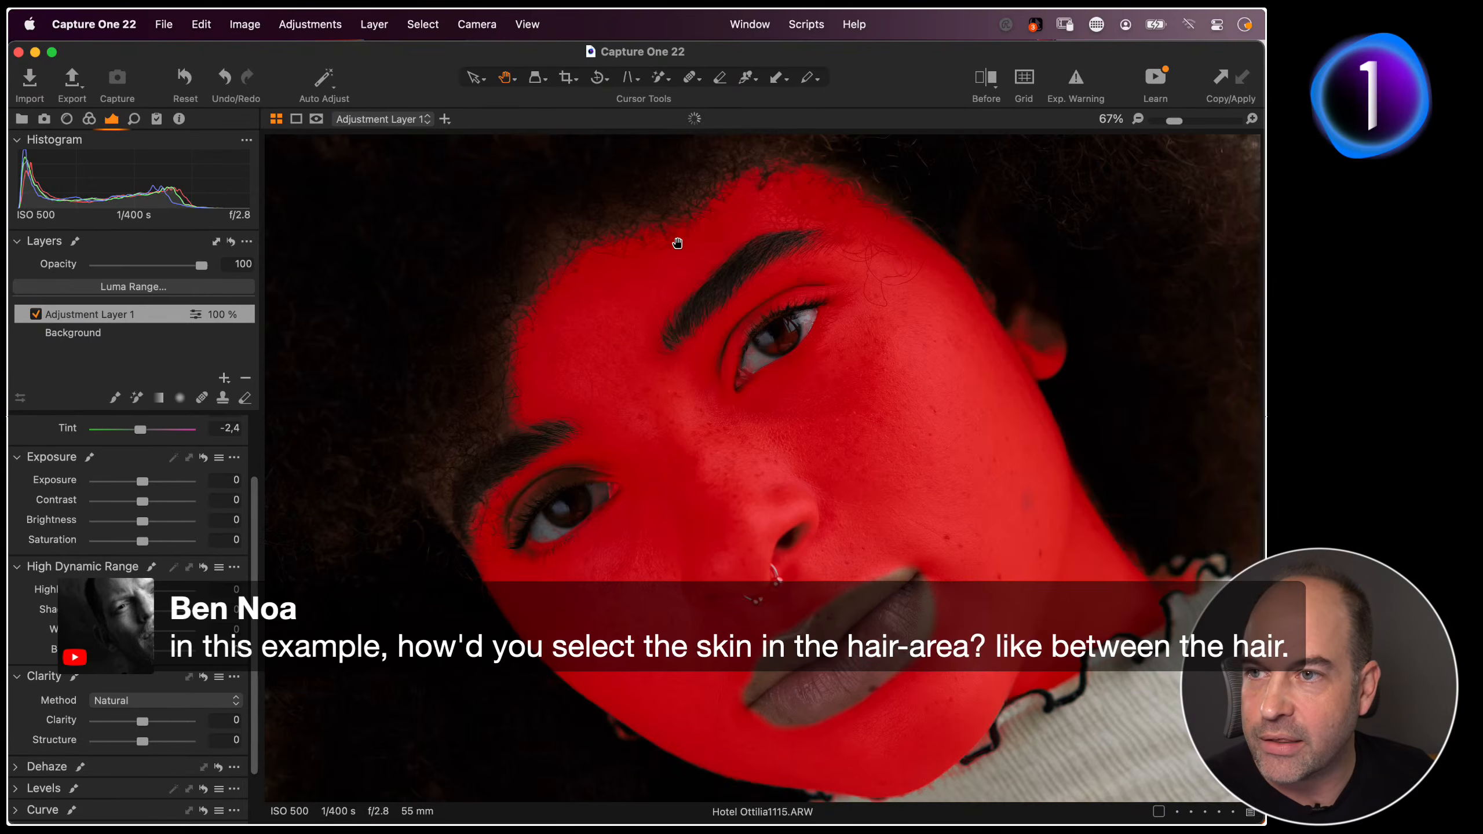
{"action": "key", "text": "m"}
{"action": "key", "text": "m"}
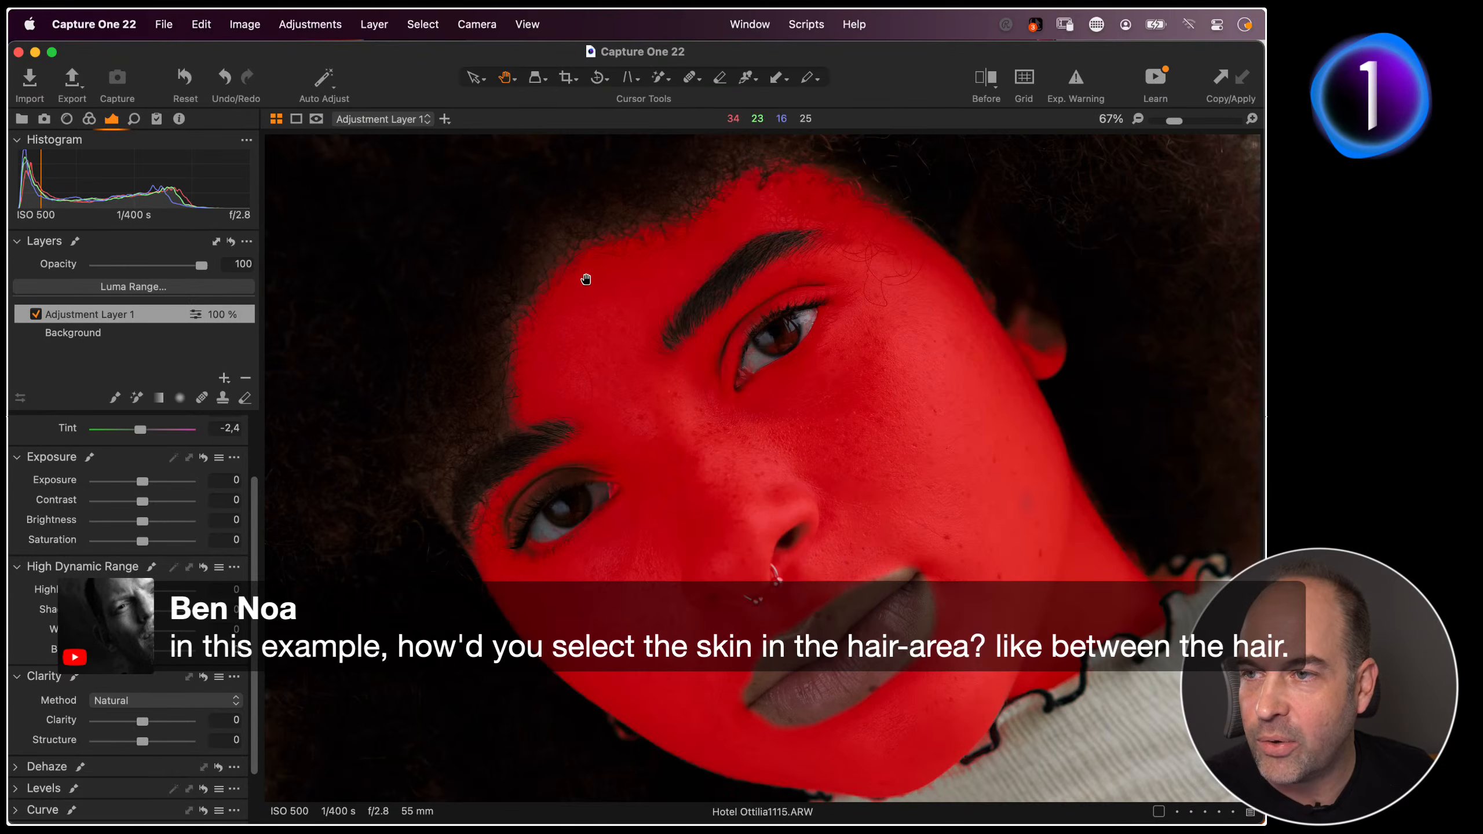
Extend the mask of Adjustment Layer 1 with the Magic Brush over the skin between the hairs along the forehead hairline
{"action": "key", "text": "super+equal"}
{"action": "left_click_drag", "start_coordinate": [609, 308], "coordinate": [787, 589]}
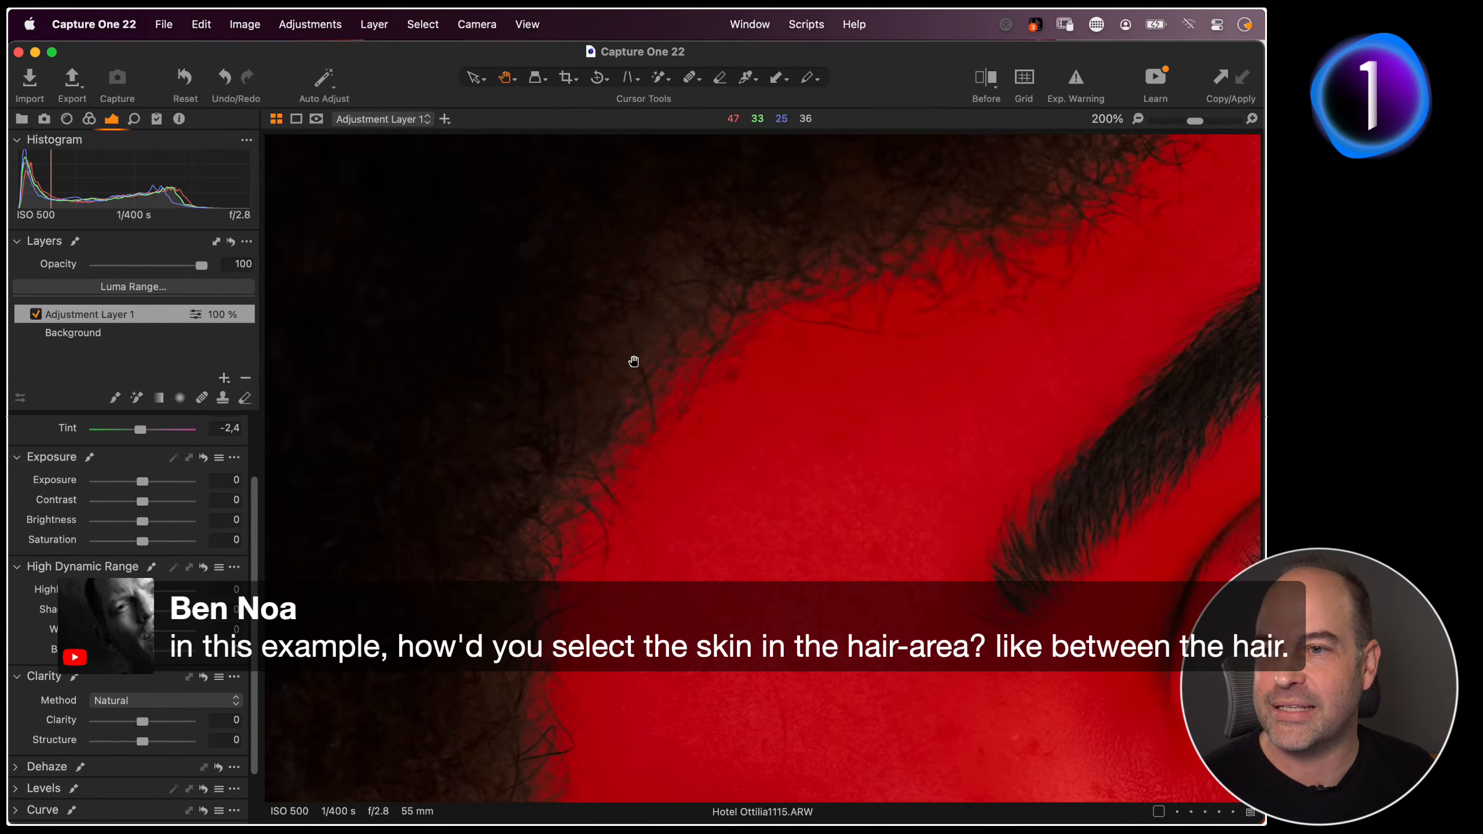
{"action": "left_click", "coordinate": [138, 400]}
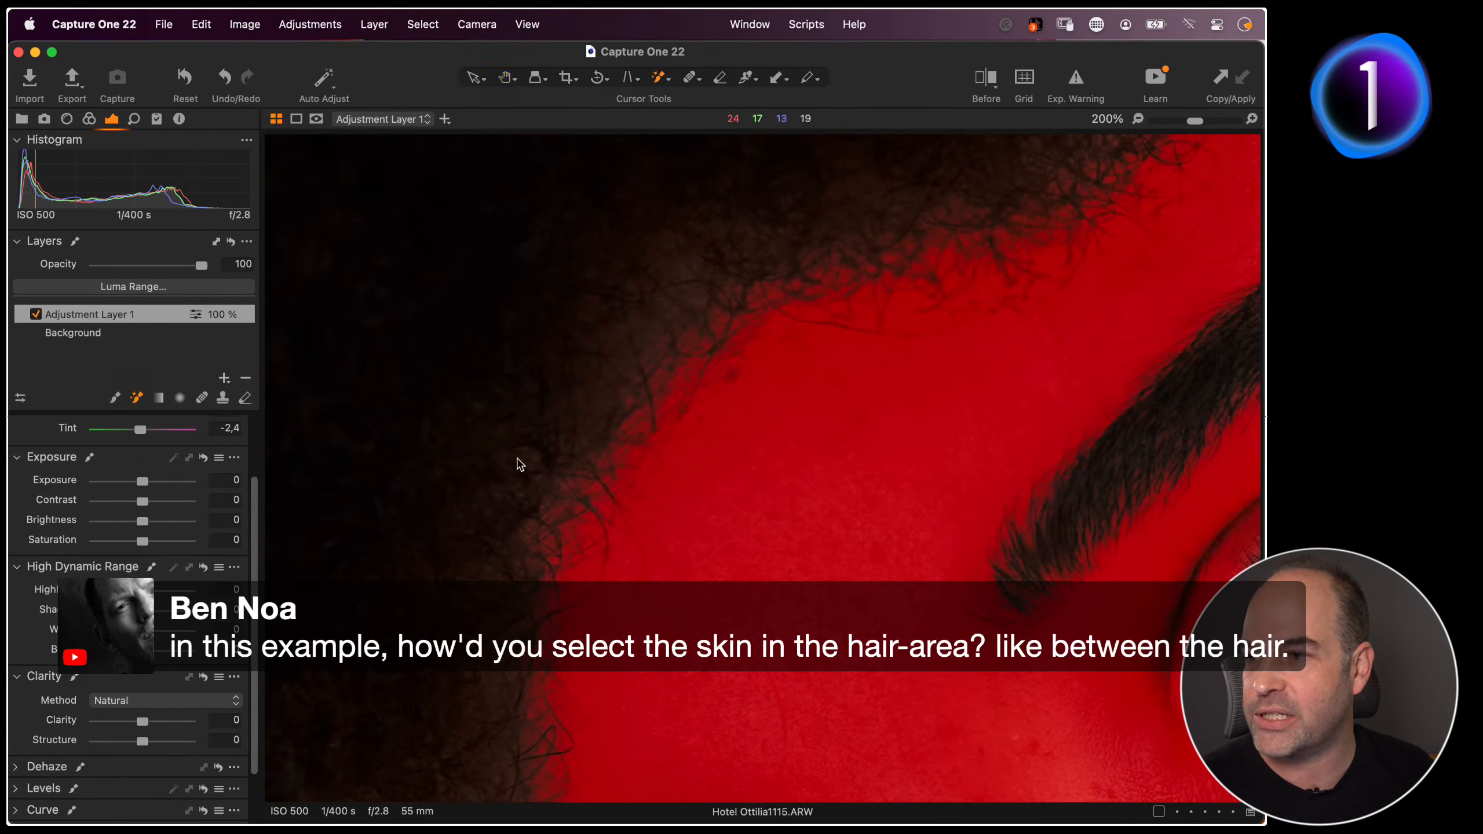
{"action": "right_click", "coordinate": [835, 431]}
{"action": "mouse_move", "coordinate": [845, 469]}
{"action": "left_mouse_down"}
{"action": "mouse_move", "coordinate": [795, 469]}
{"action": "mouse_move", "coordinate": [810, 429]}
{"action": "mouse_move", "coordinate": [796, 465]}
{"action": "left_mouse_up"}
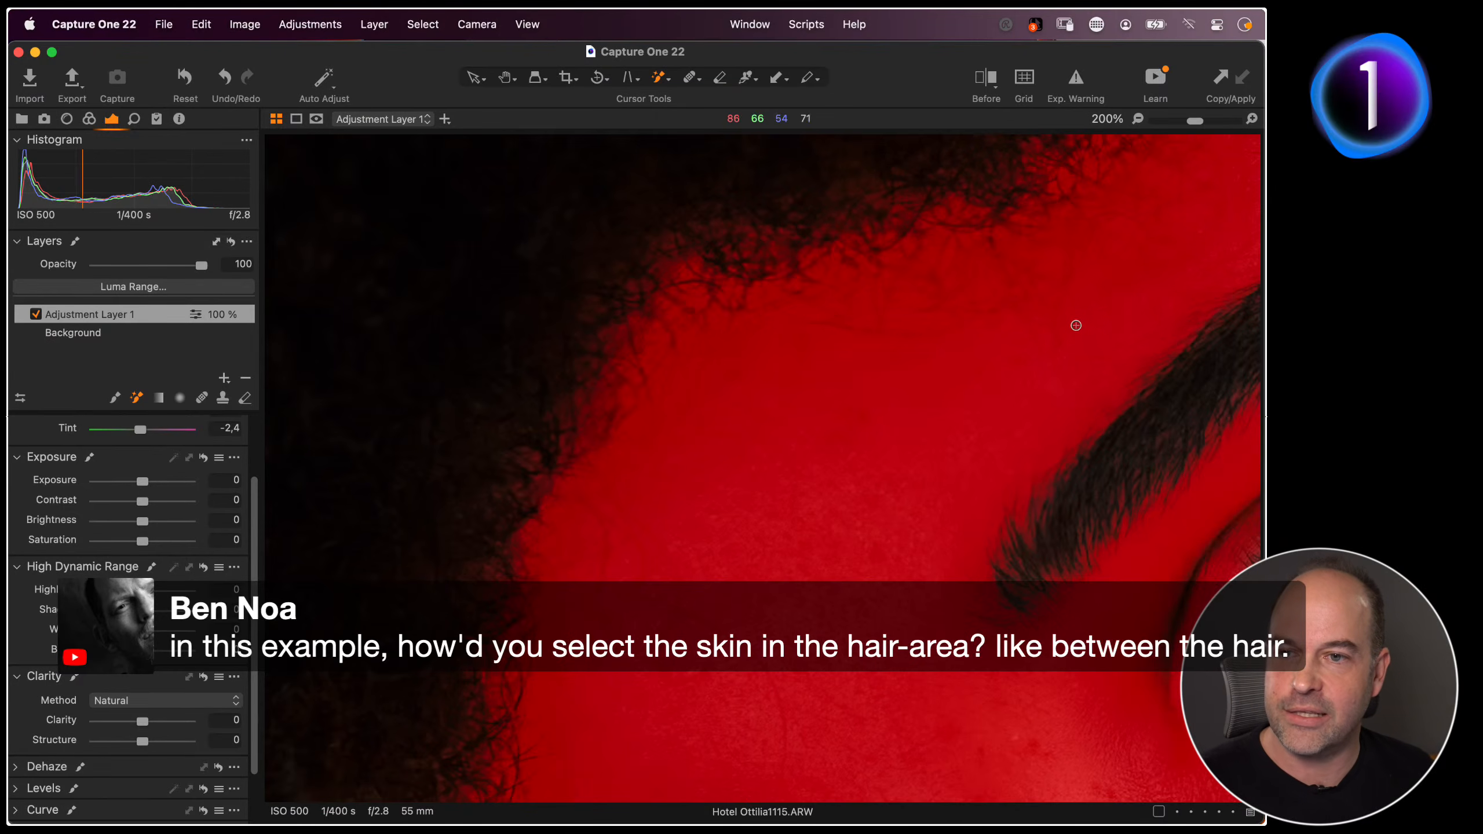
Add the skin between the hairs at the temple beside the eyebrow to the mask, and hide the mask overlay
{"action": "left_click_drag", "start_coordinate": [1091, 266], "coordinate": [850, 440]}
{"action": "mouse_move", "coordinate": [904, 570]}
{"action": "left_mouse_down"}
{"action": "mouse_move", "coordinate": [774, 560]}
{"action": "mouse_move", "coordinate": [803, 509]}
{"action": "mouse_move", "coordinate": [736, 540]}
{"action": "mouse_move", "coordinate": [868, 480]}
{"action": "mouse_move", "coordinate": [662, 506]}
{"action": "mouse_move", "coordinate": [636, 398]}
{"action": "mouse_move", "coordinate": [686, 318]}
{"action": "mouse_move", "coordinate": [748, 364]}
{"action": "mouse_move", "coordinate": [753, 448]}
{"action": "mouse_move", "coordinate": [825, 569]}
{"action": "left_mouse_up"}
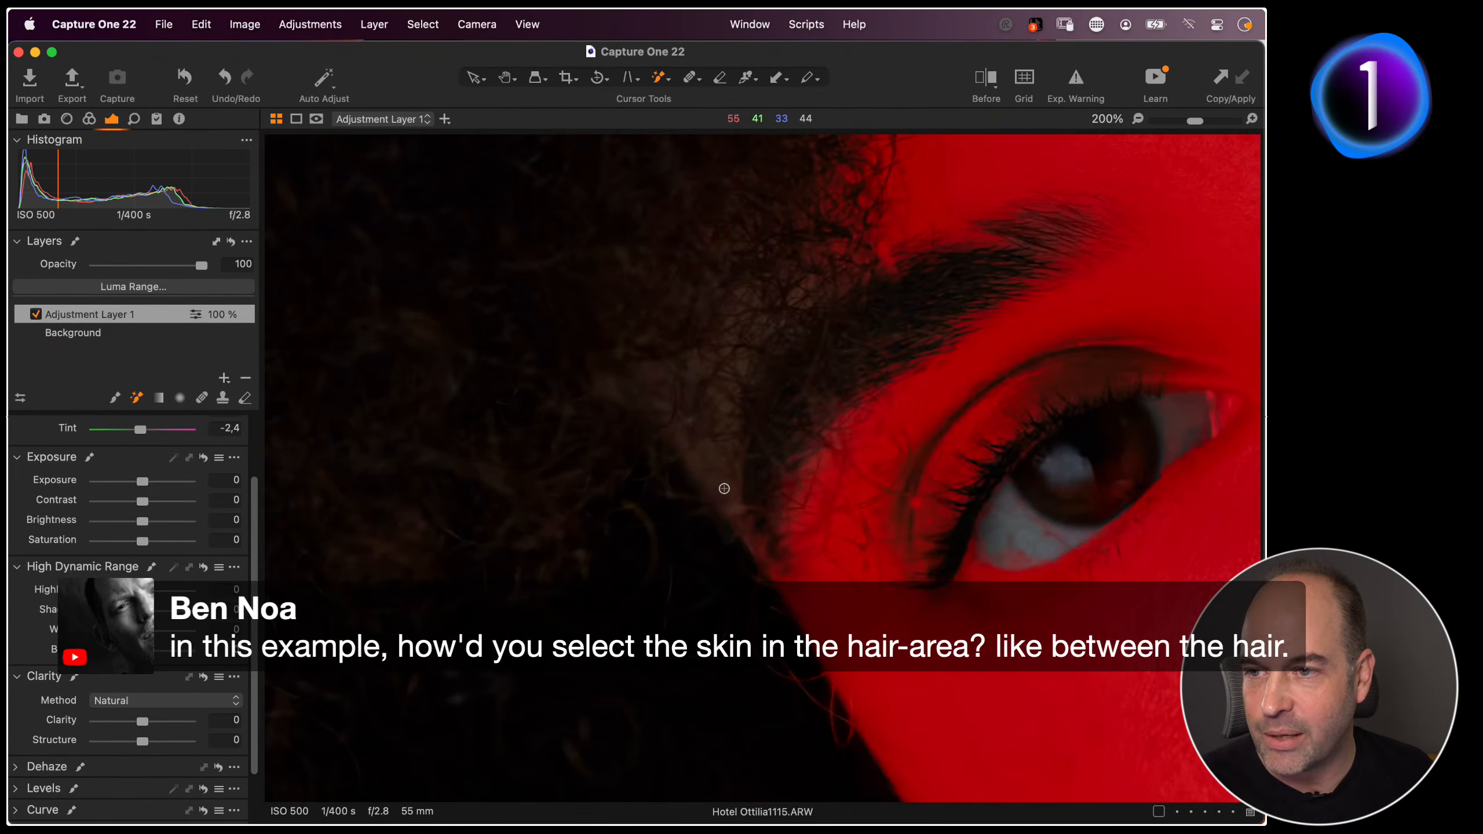
{"action": "left_click", "coordinate": [723, 535]}
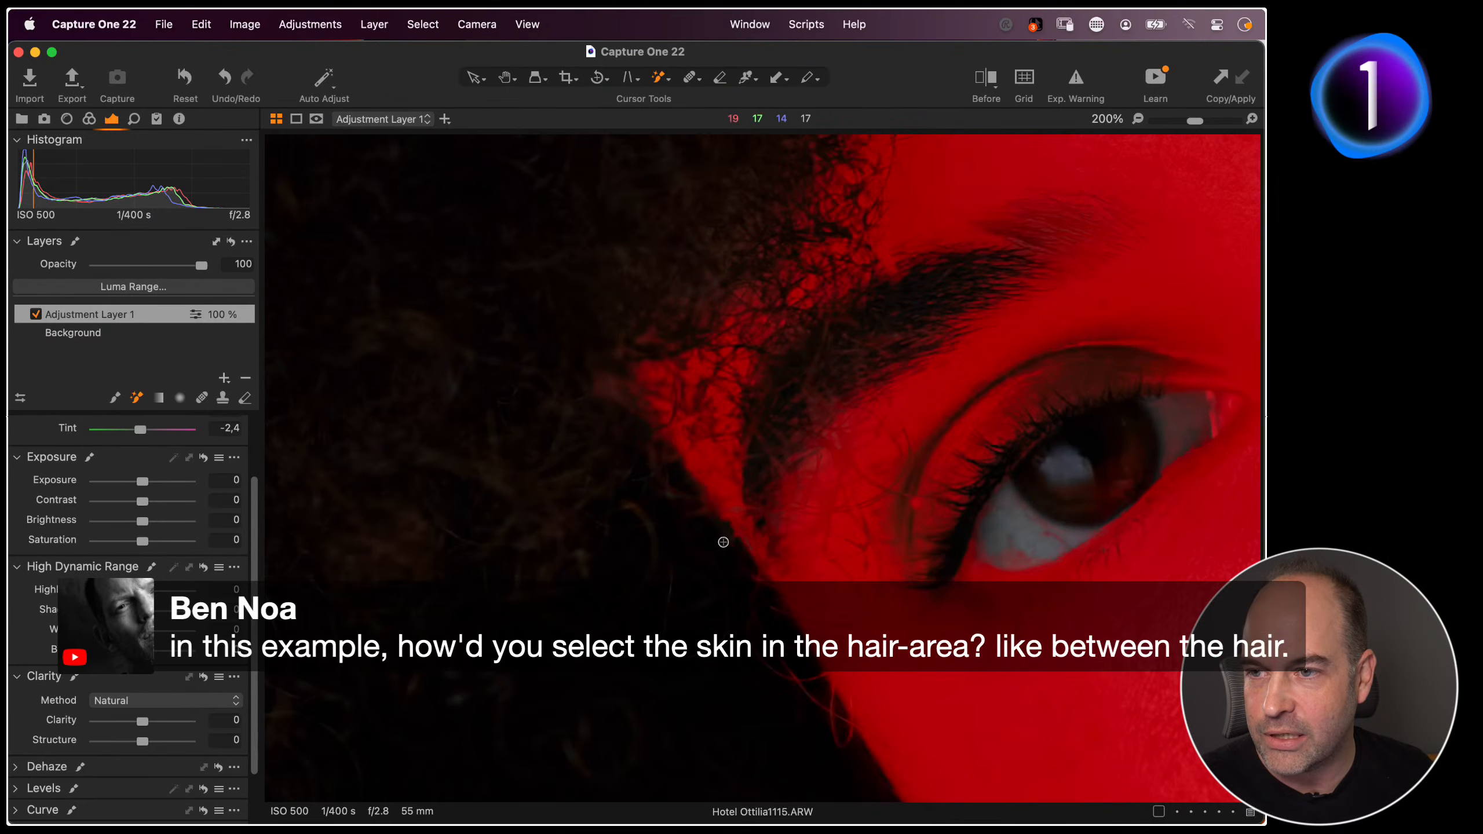
{"action": "key", "text": "super+minus"}
{"action": "key", "text": "super+minus"}
{"action": "key", "text": "super+minus"}
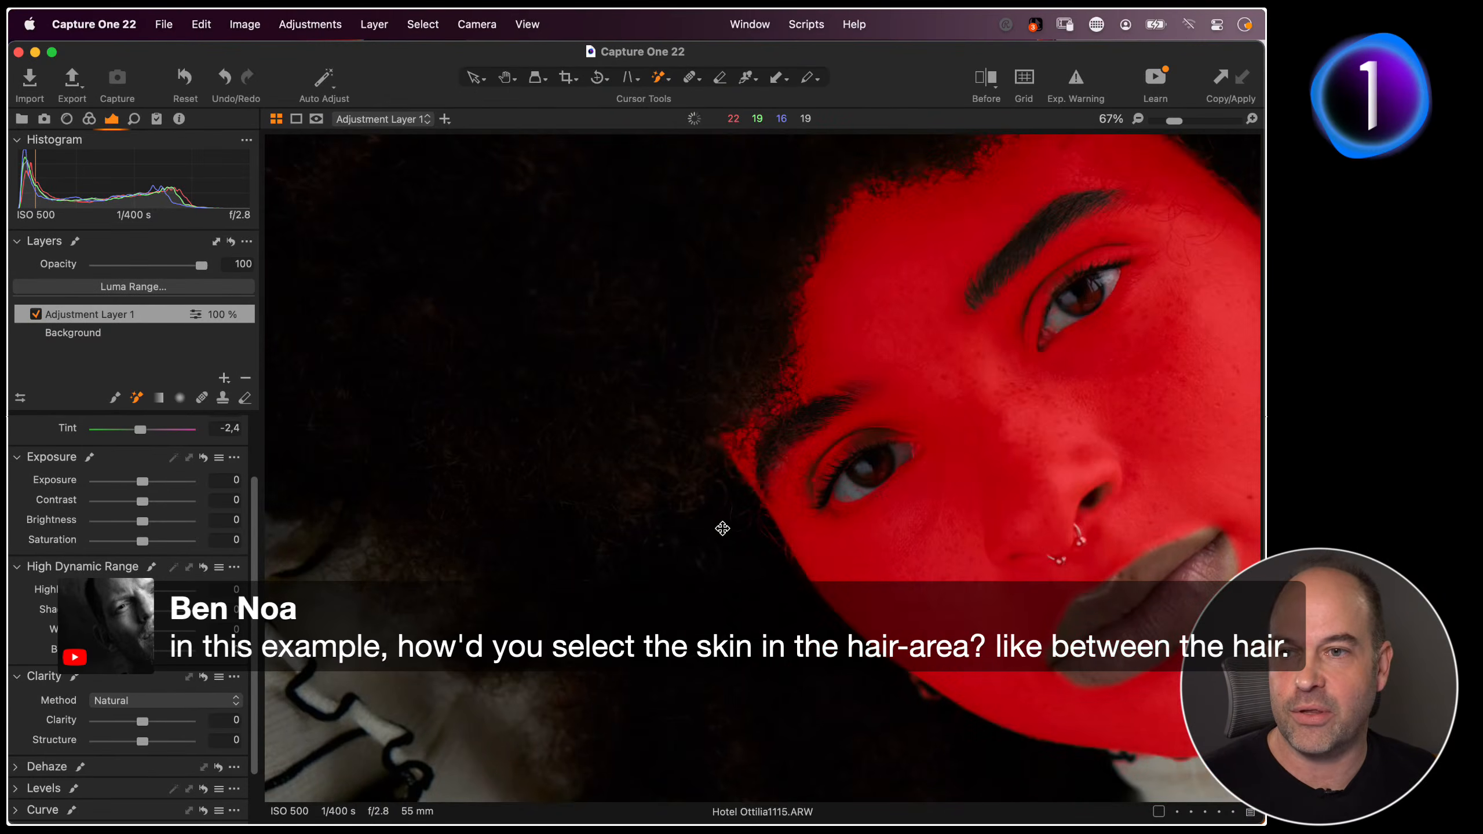
{"action": "key", "text": "m"}
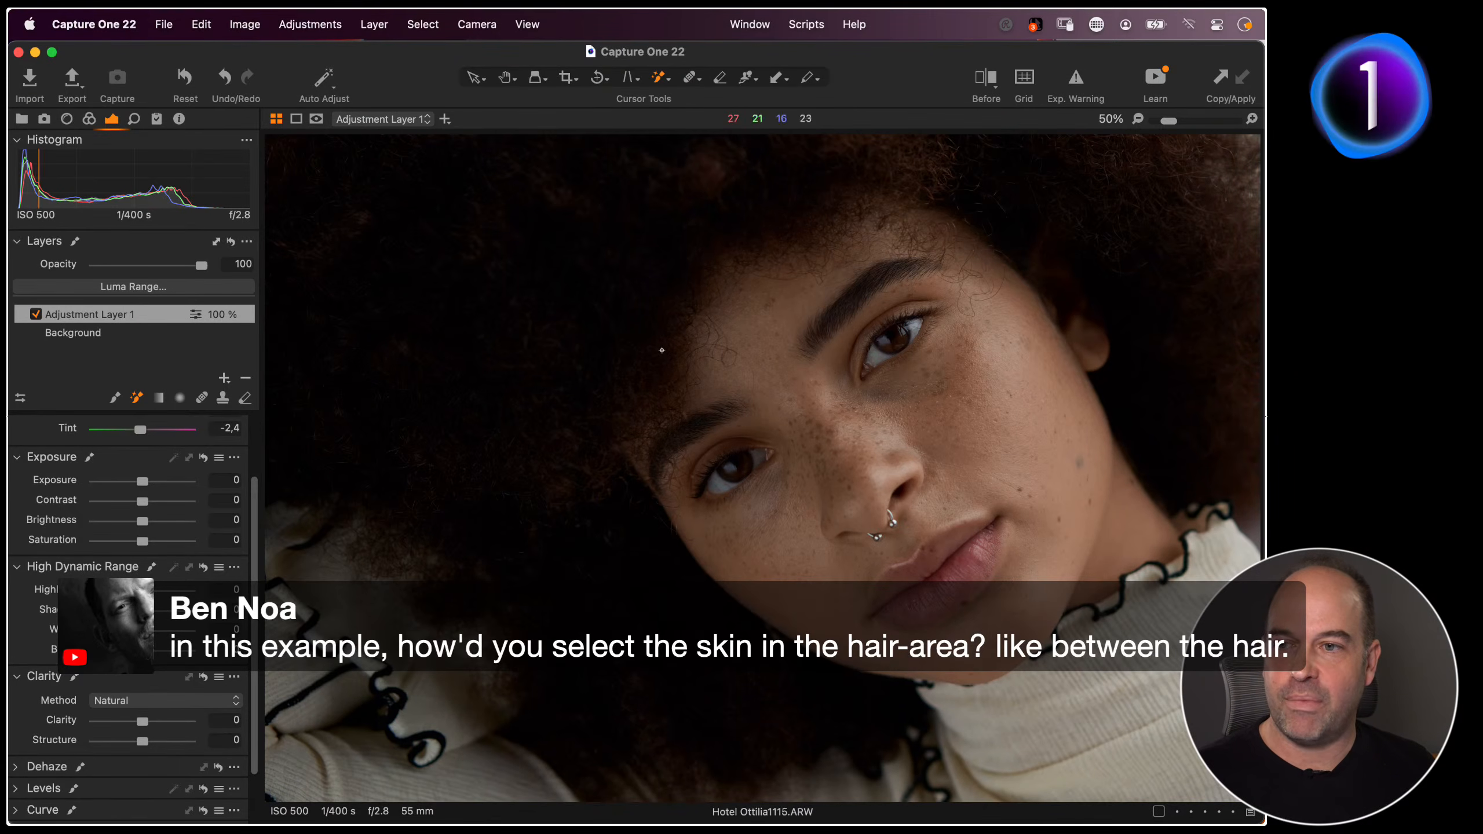
Show the Color Editor's skin tone settings and inspect the extended mask in grayscale and as an overlay
{"action": "left_click", "coordinate": [88, 119]}
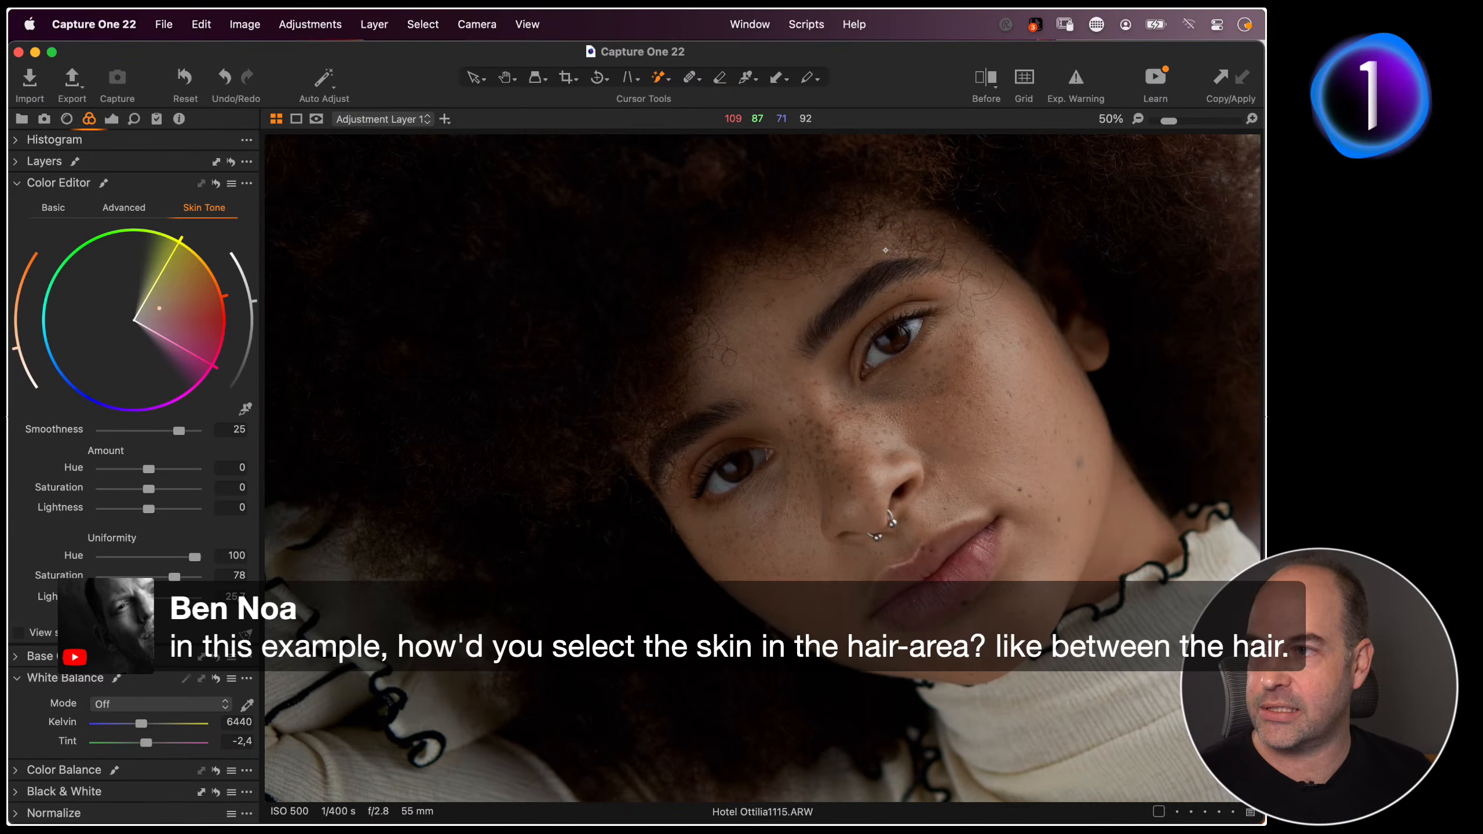
{"action": "key", "text": "alt+m"}
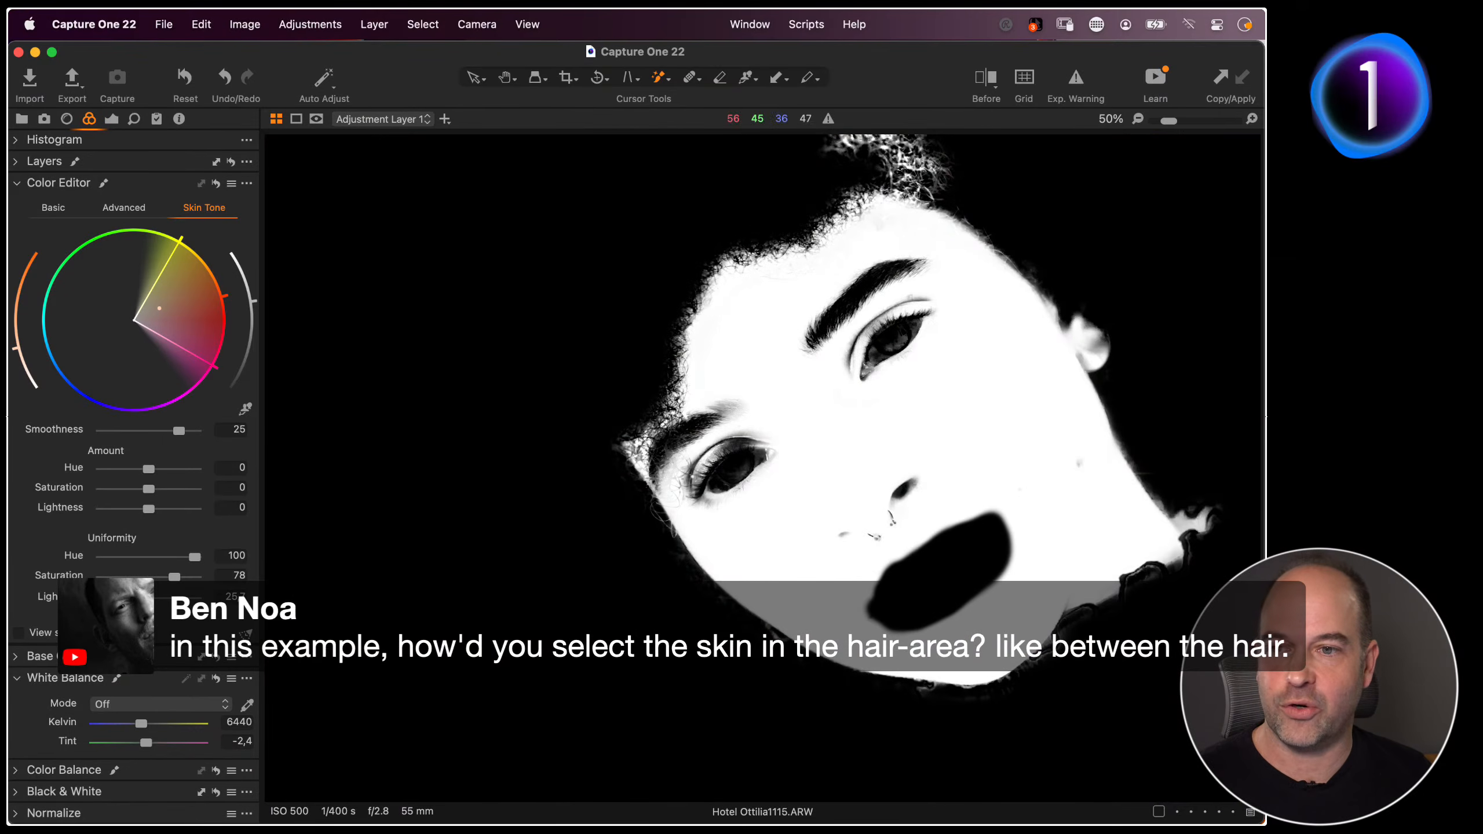
{"action": "key", "text": "alt+m"}
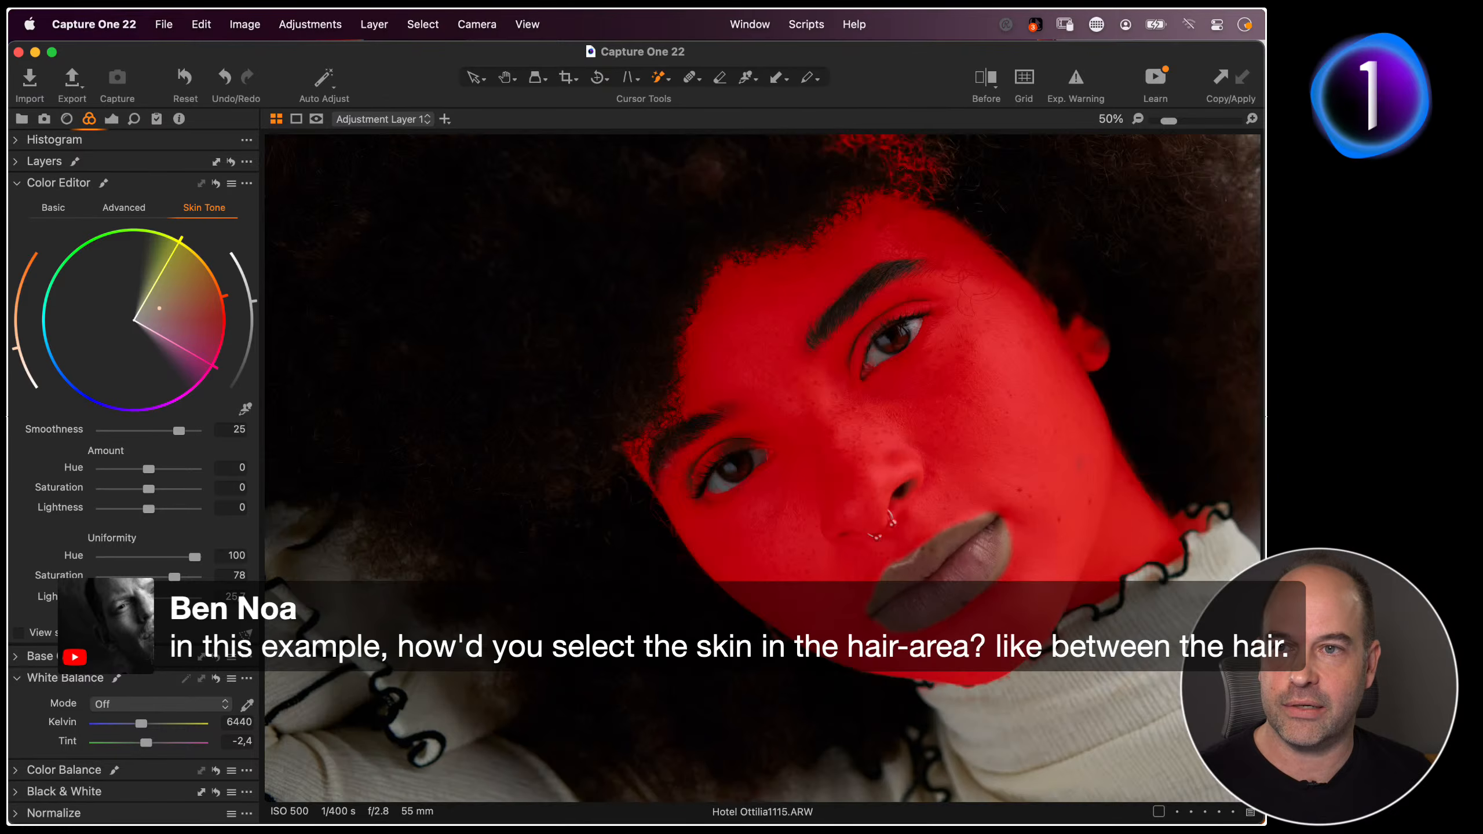
{"action": "key", "text": "m"}
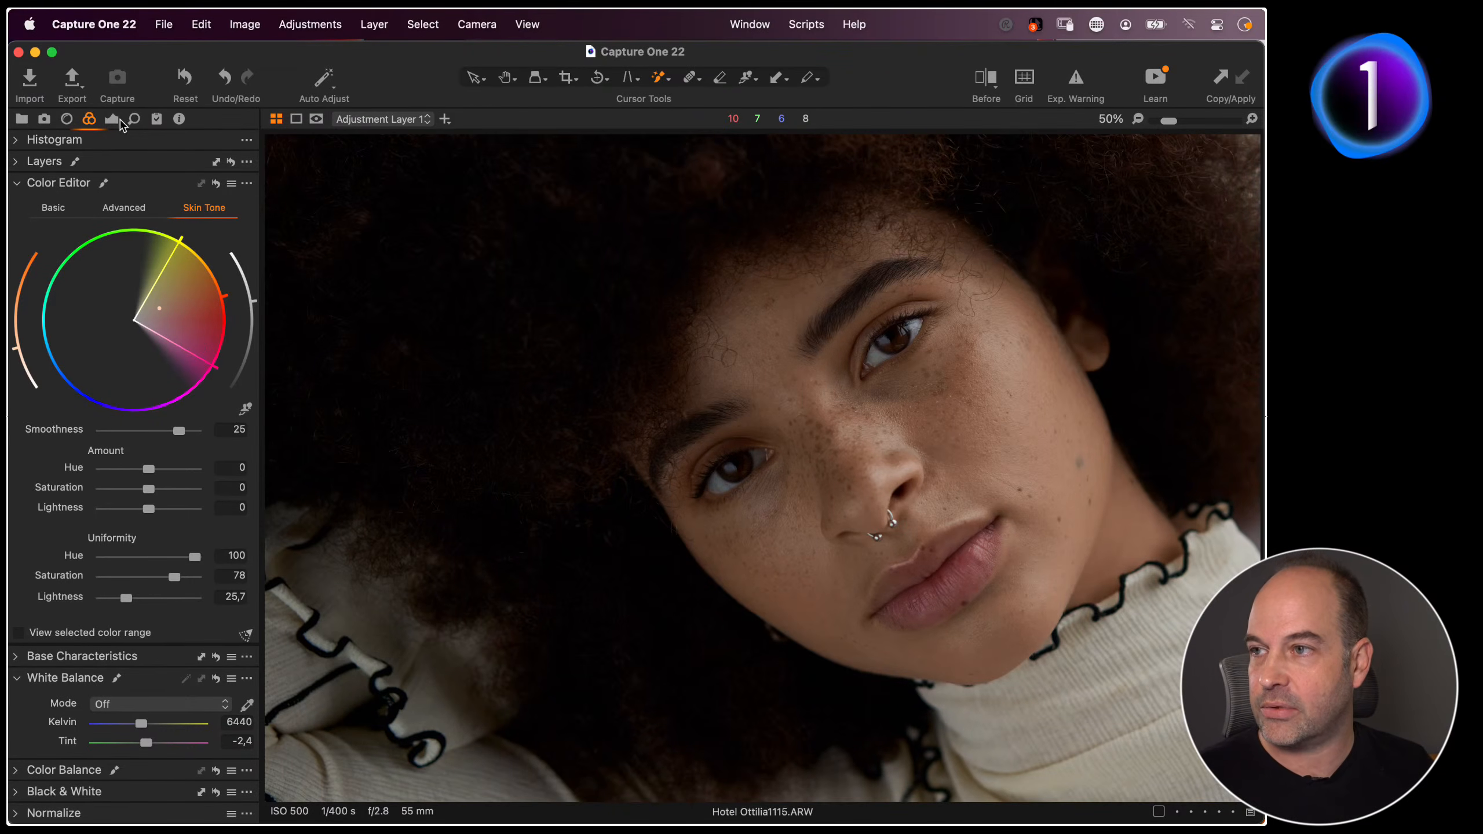
Rename Adjustment Layer 1 as "Skin Tone Color Edit" and reduce its opacity to 74
{"action": "left_click", "coordinate": [111, 120]}
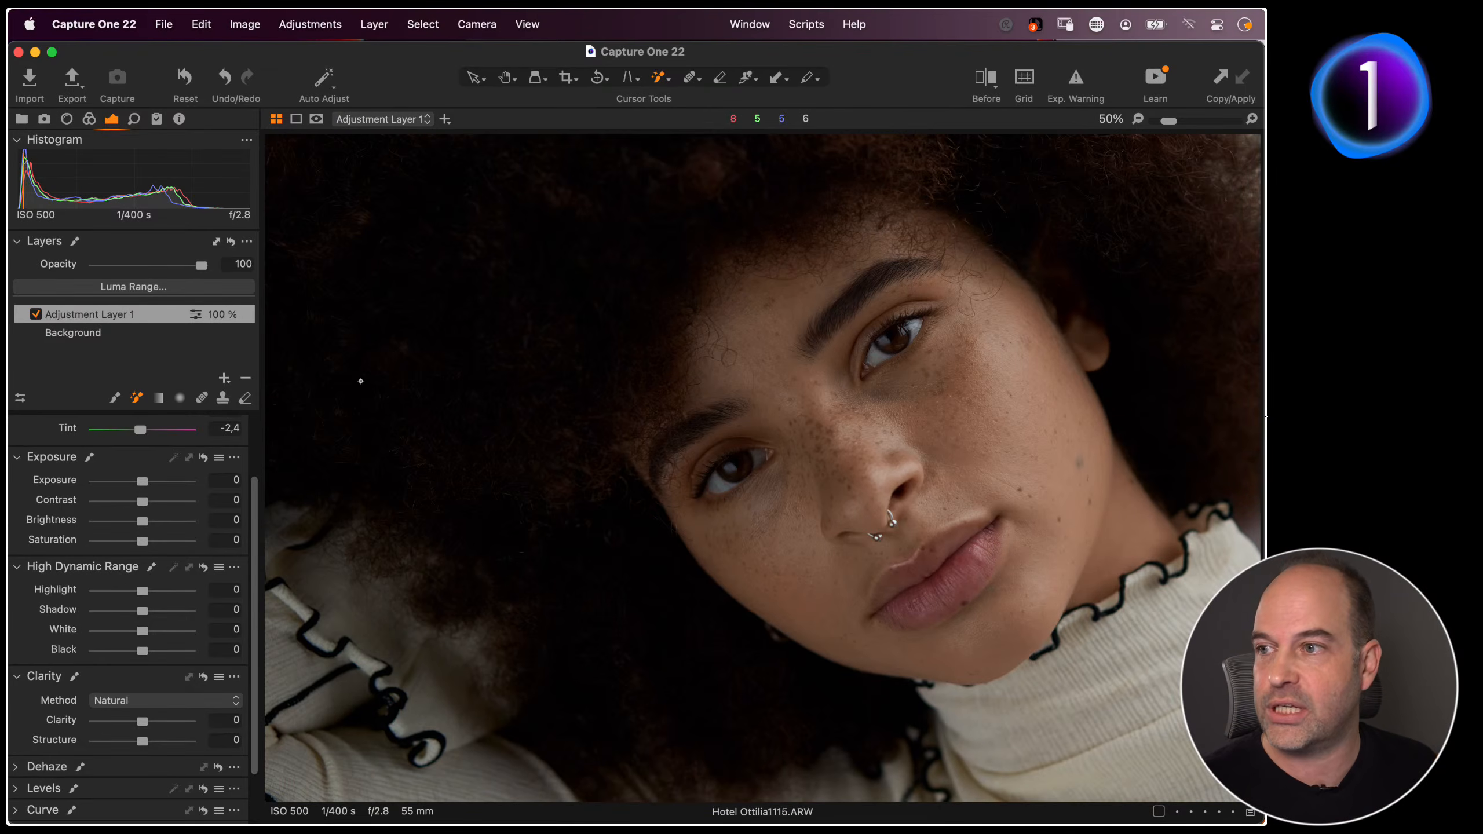
{"action": "double_click", "coordinate": [117, 318]}
{"action": "type", "text": "Skin Tone Color Edit"}
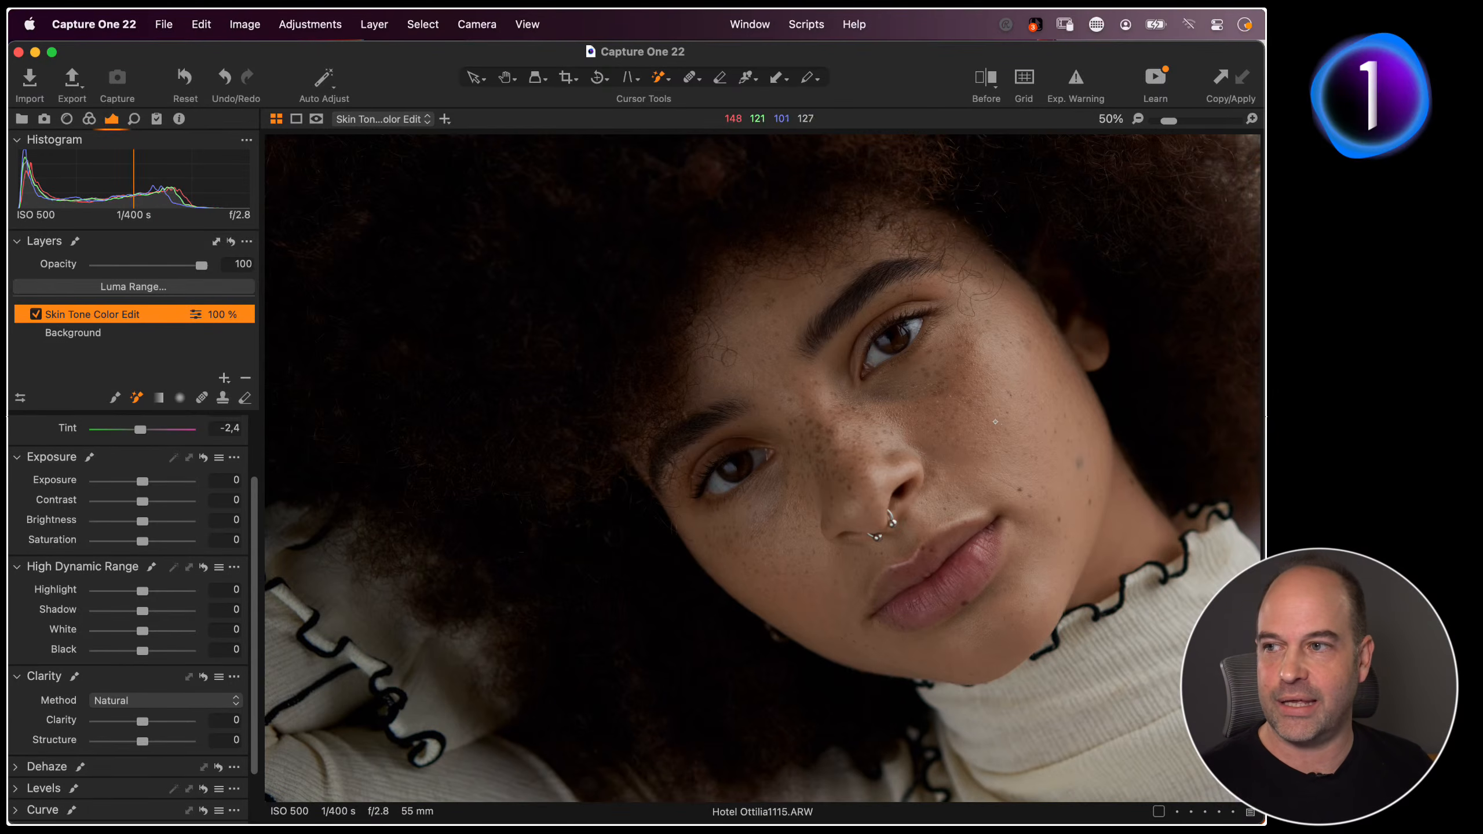
{"action": "left_click_drag", "start_coordinate": [202, 265], "coordinate": [173, 266]}
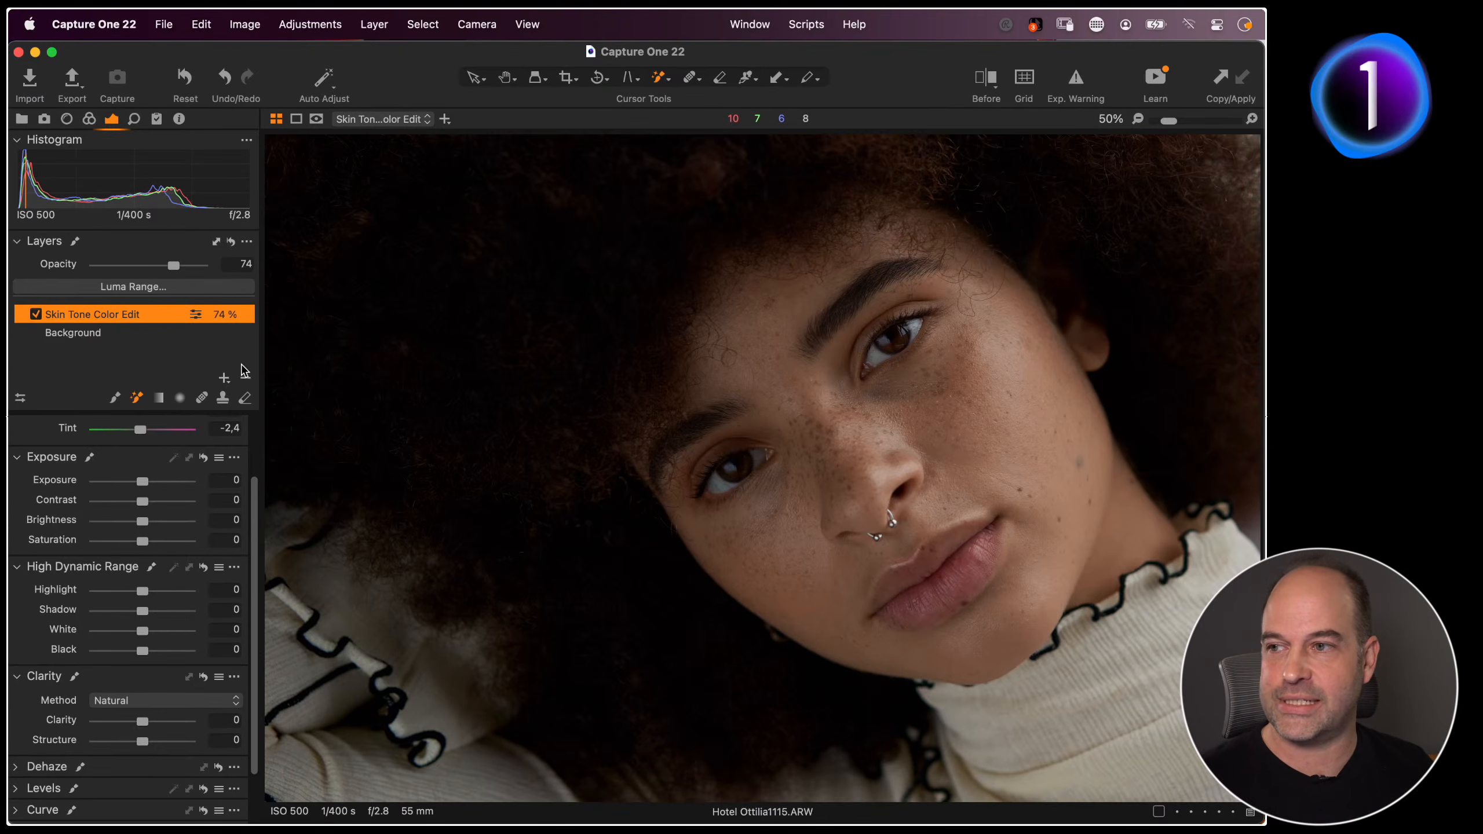
Add a new adjustment layer and copy the mask from the Skin Tone Color Edit layer to it
{"action": "left_click", "coordinate": [225, 377]}
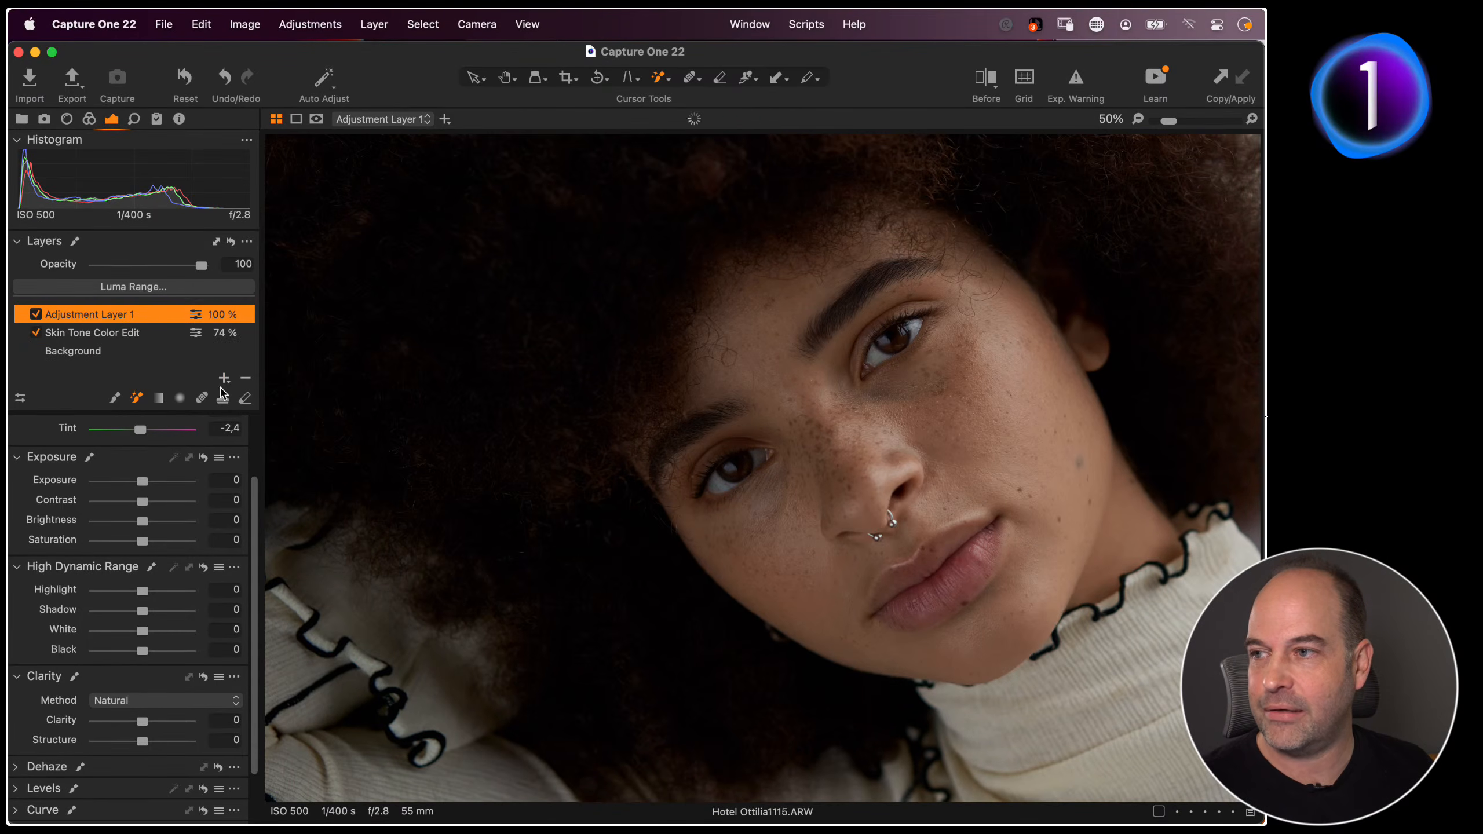
{"action": "right_click", "coordinate": [155, 326]}
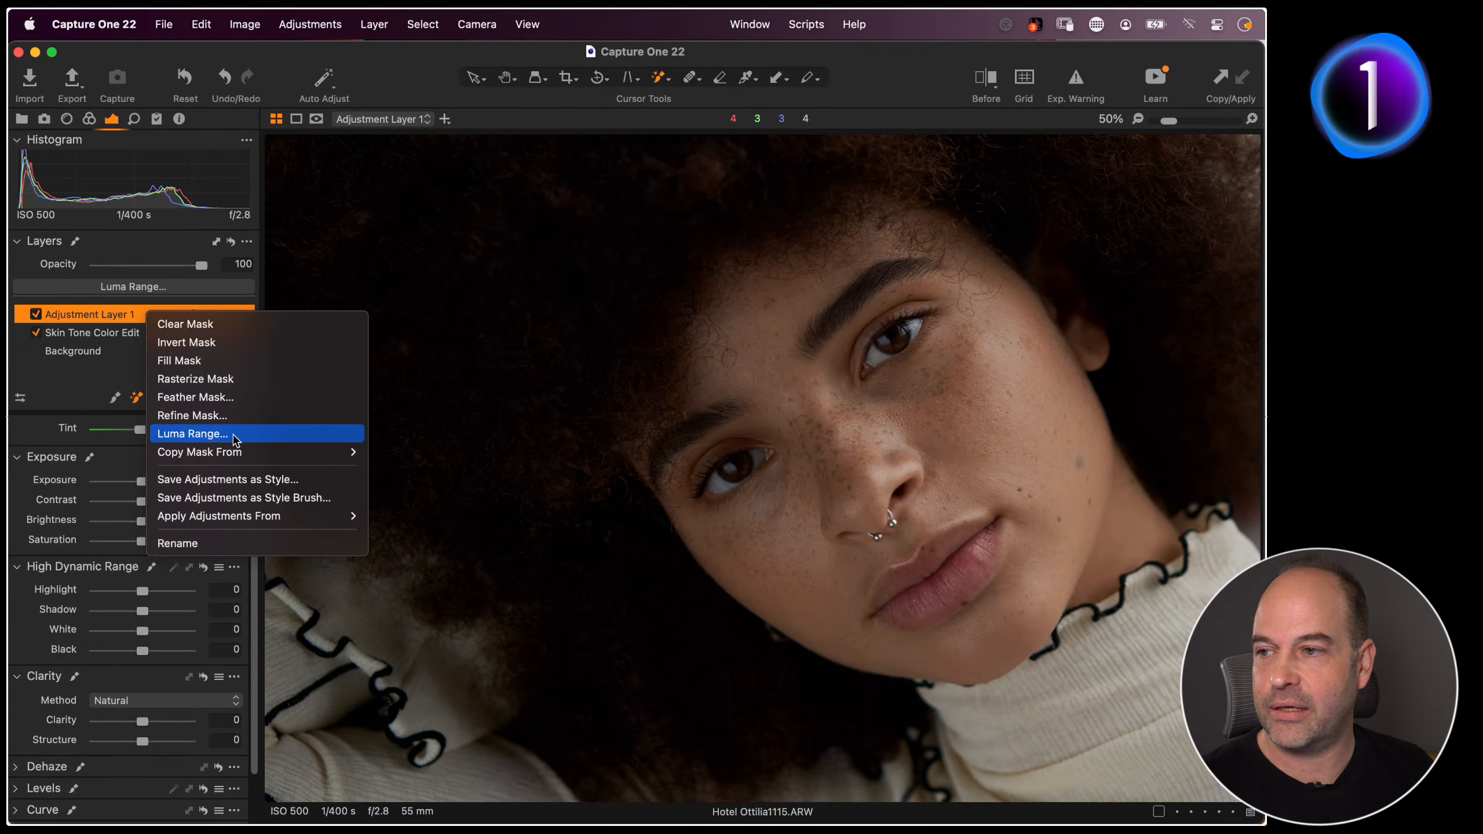
{"action": "mouse_move", "coordinate": [251, 455]}
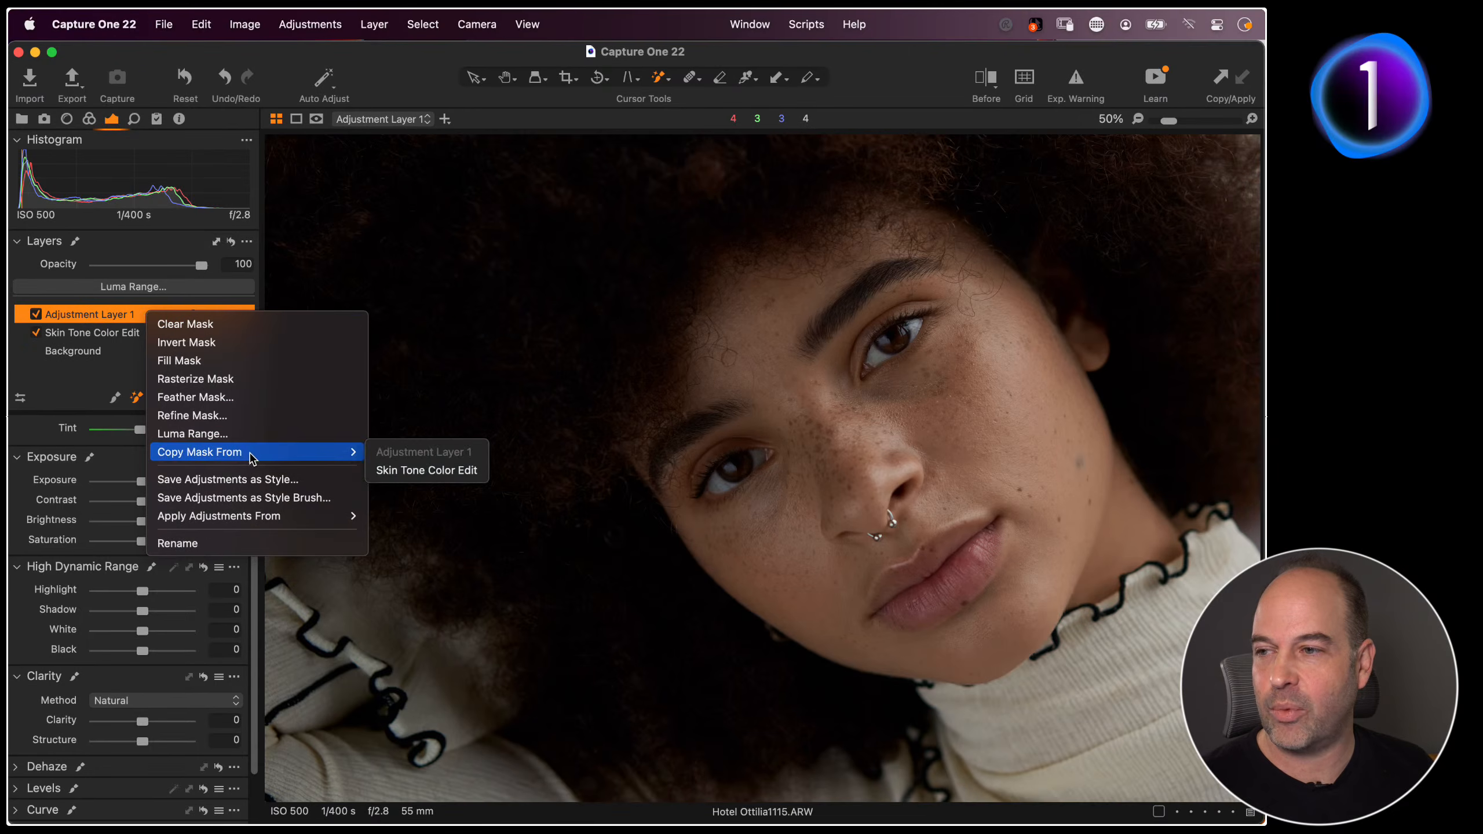
{"action": "left_click", "coordinate": [459, 473]}
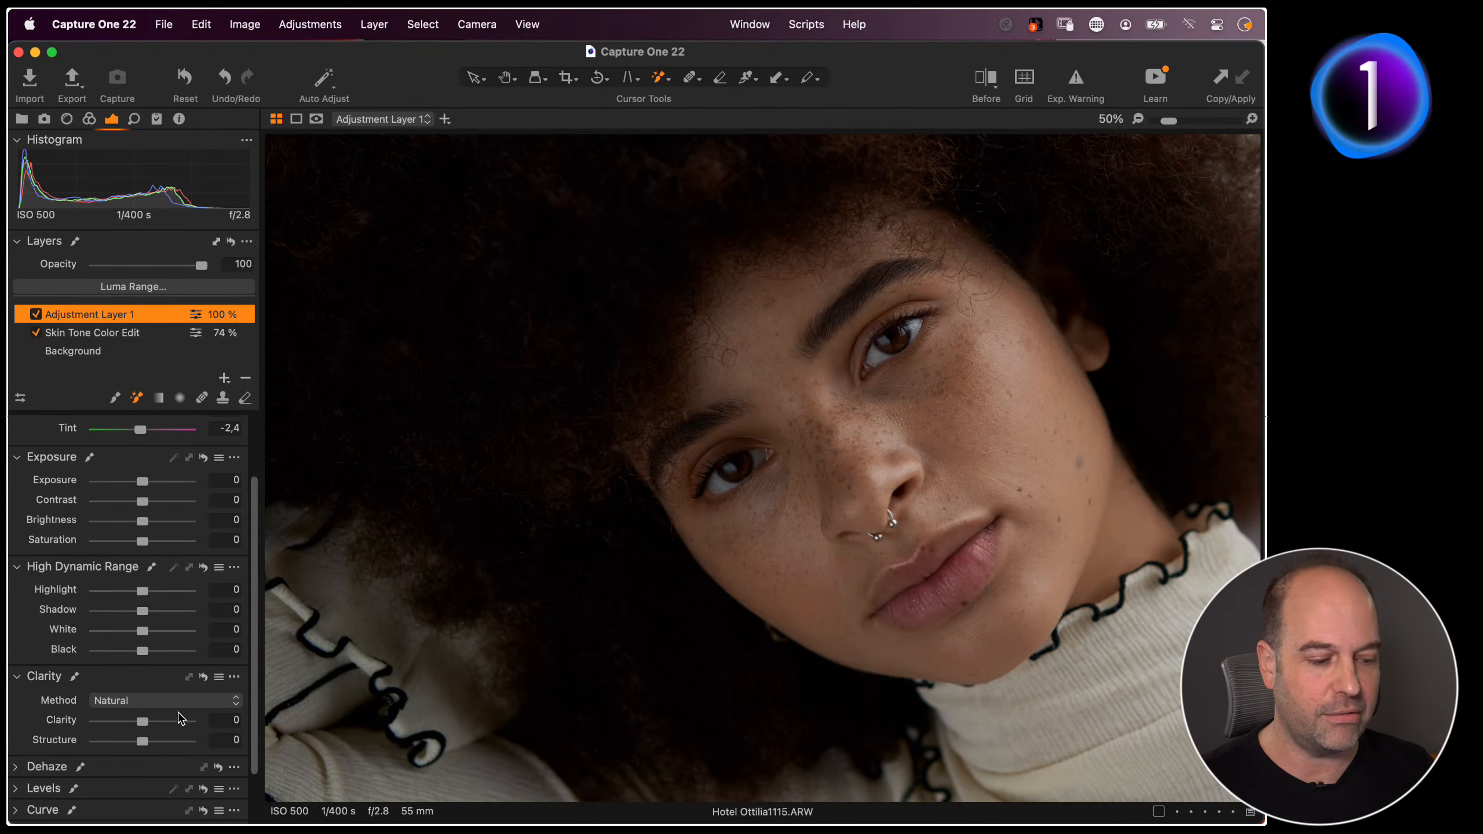
Try softening the skin on the new layer with a Natural Clarity of -39
{"action": "key", "text": "period"}
{"action": "left_click_drag", "start_coordinate": [1004, 476], "coordinate": [538, 359]}
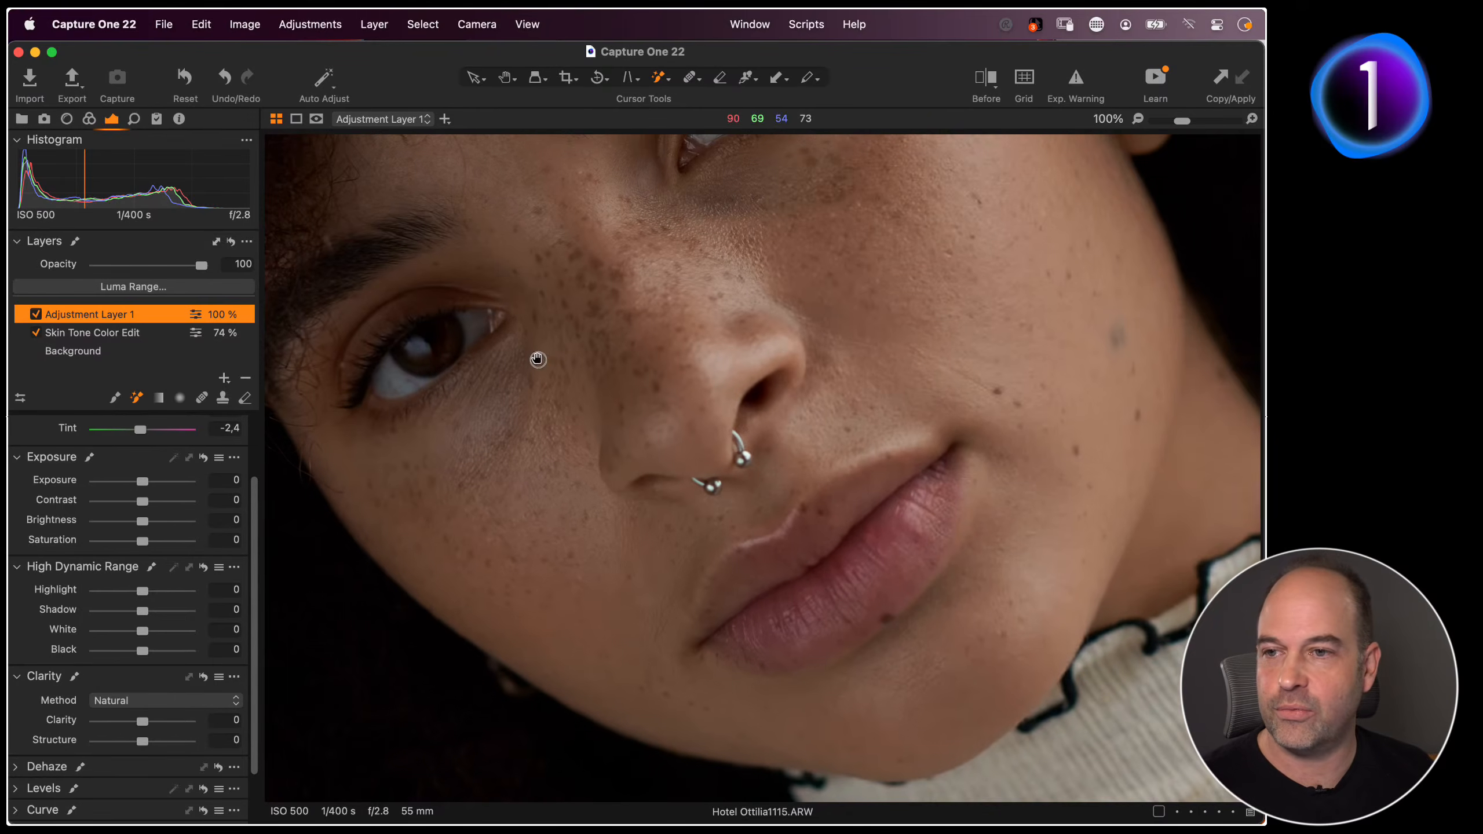
{"action": "left_click_drag", "start_coordinate": [142, 722], "coordinate": [124, 723]}
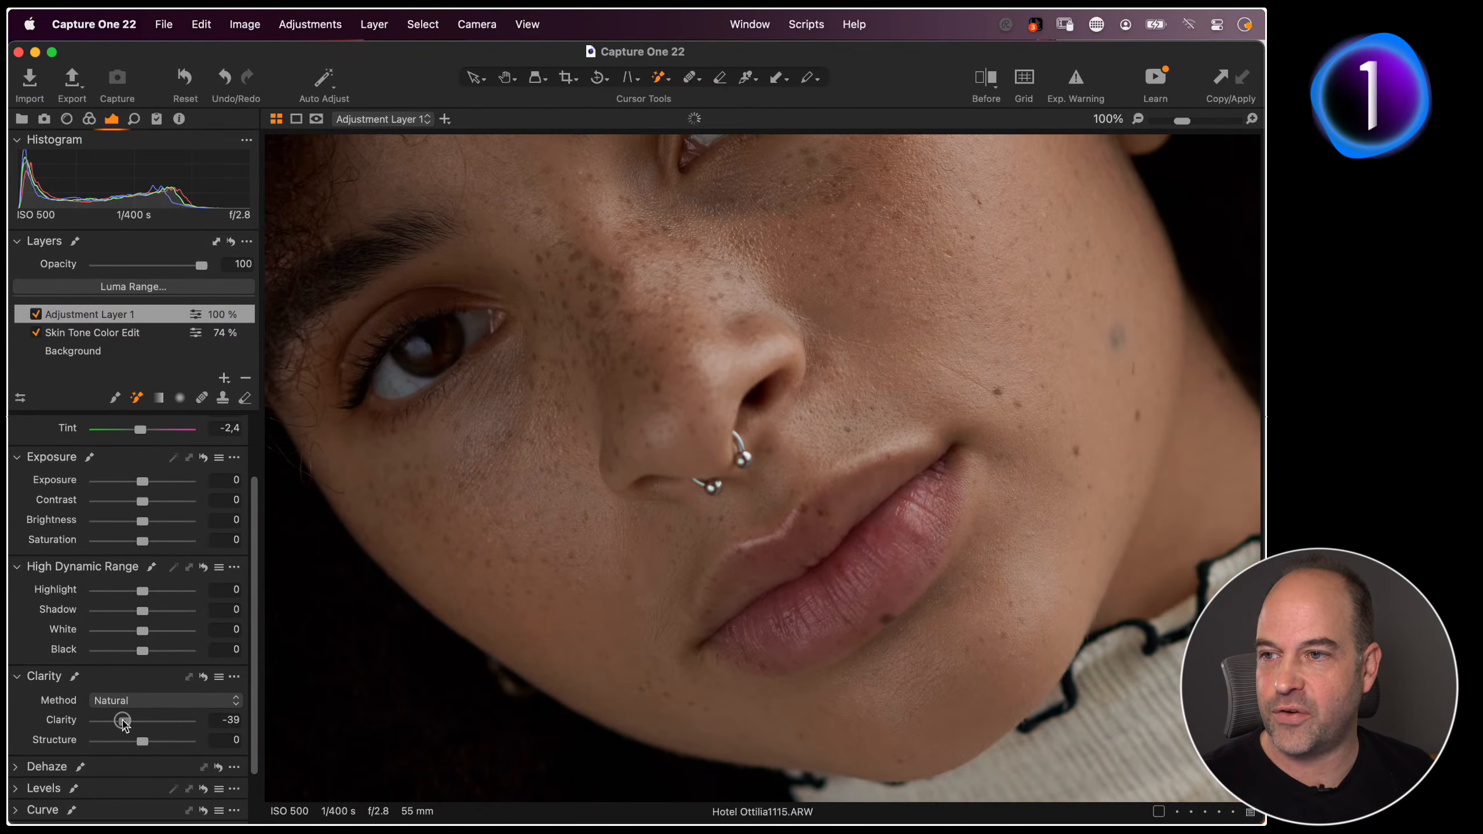
Set the sharpening amount of the new layer to 142 and return to the exposure tools and layer list
{"action": "left_click", "coordinate": [134, 119]}
{"action": "left_click_drag", "start_coordinate": [95, 371], "coordinate": [115, 373]}
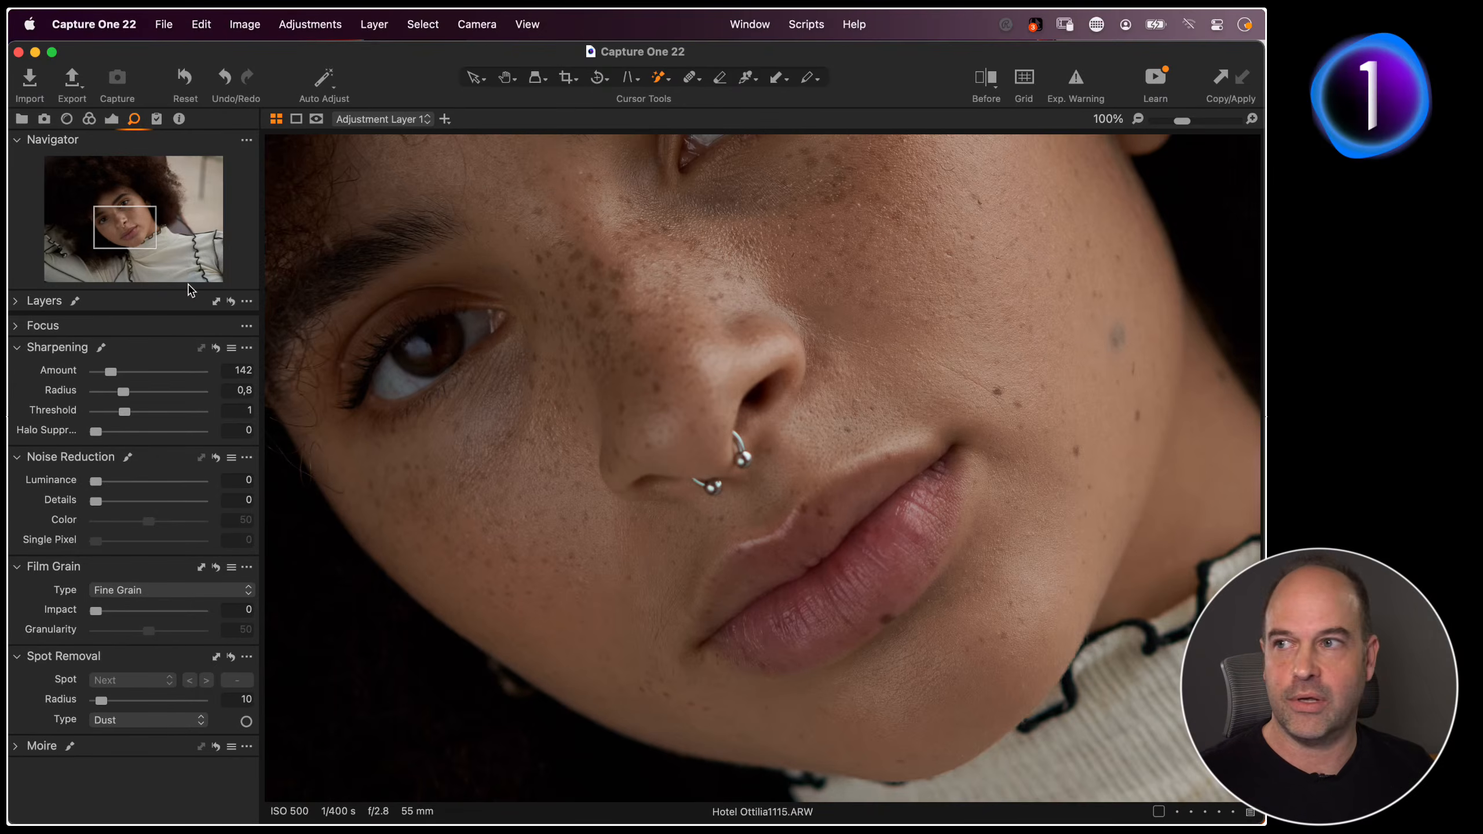
{"action": "left_click", "coordinate": [114, 120]}
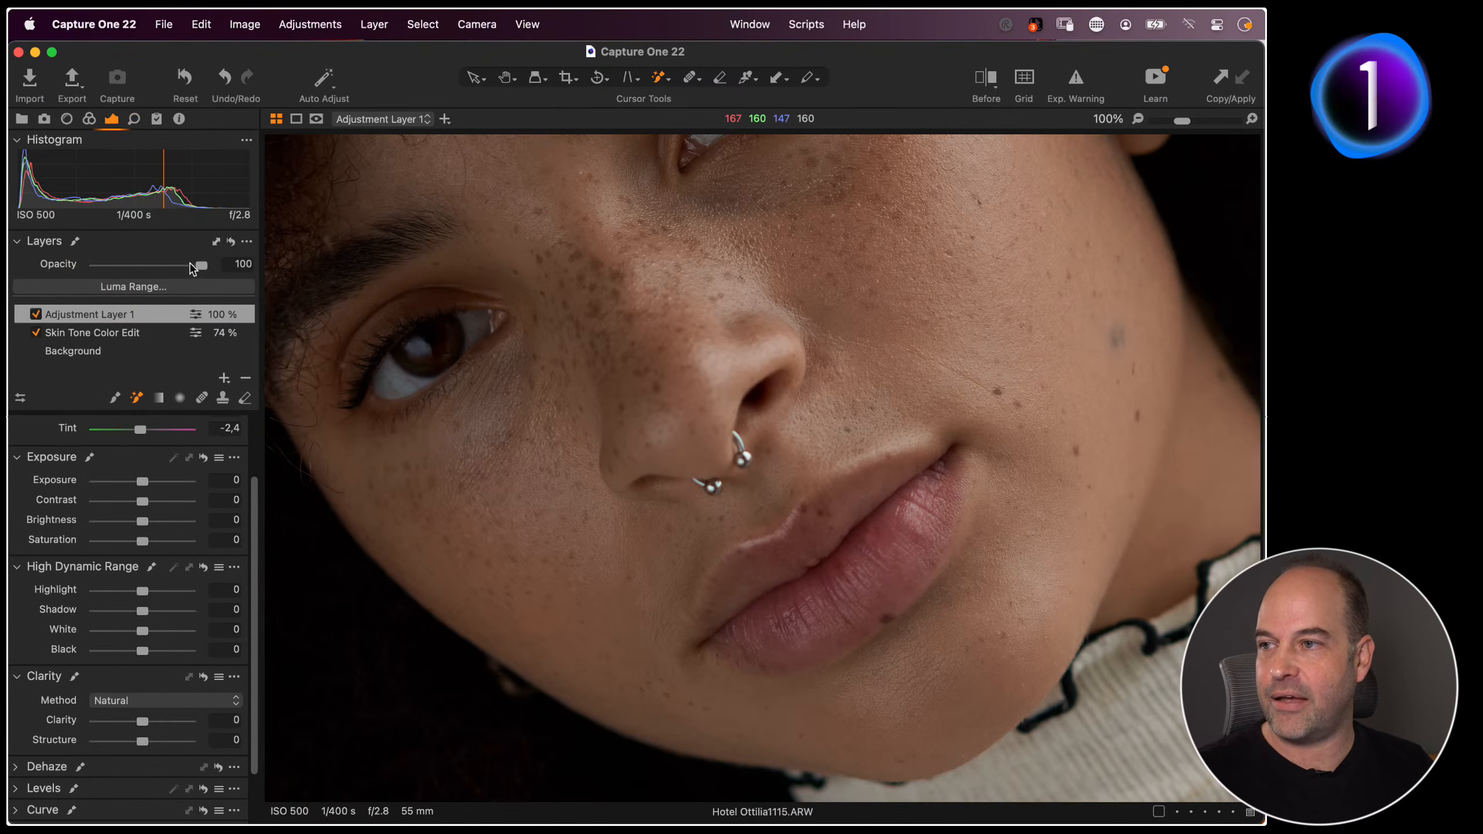
Keep Adjustment Layer 1 at an opacity of 100 and fit the whole portrait in the viewer
{"action": "left_click_drag", "start_coordinate": [199, 267], "coordinate": [245, 269]}
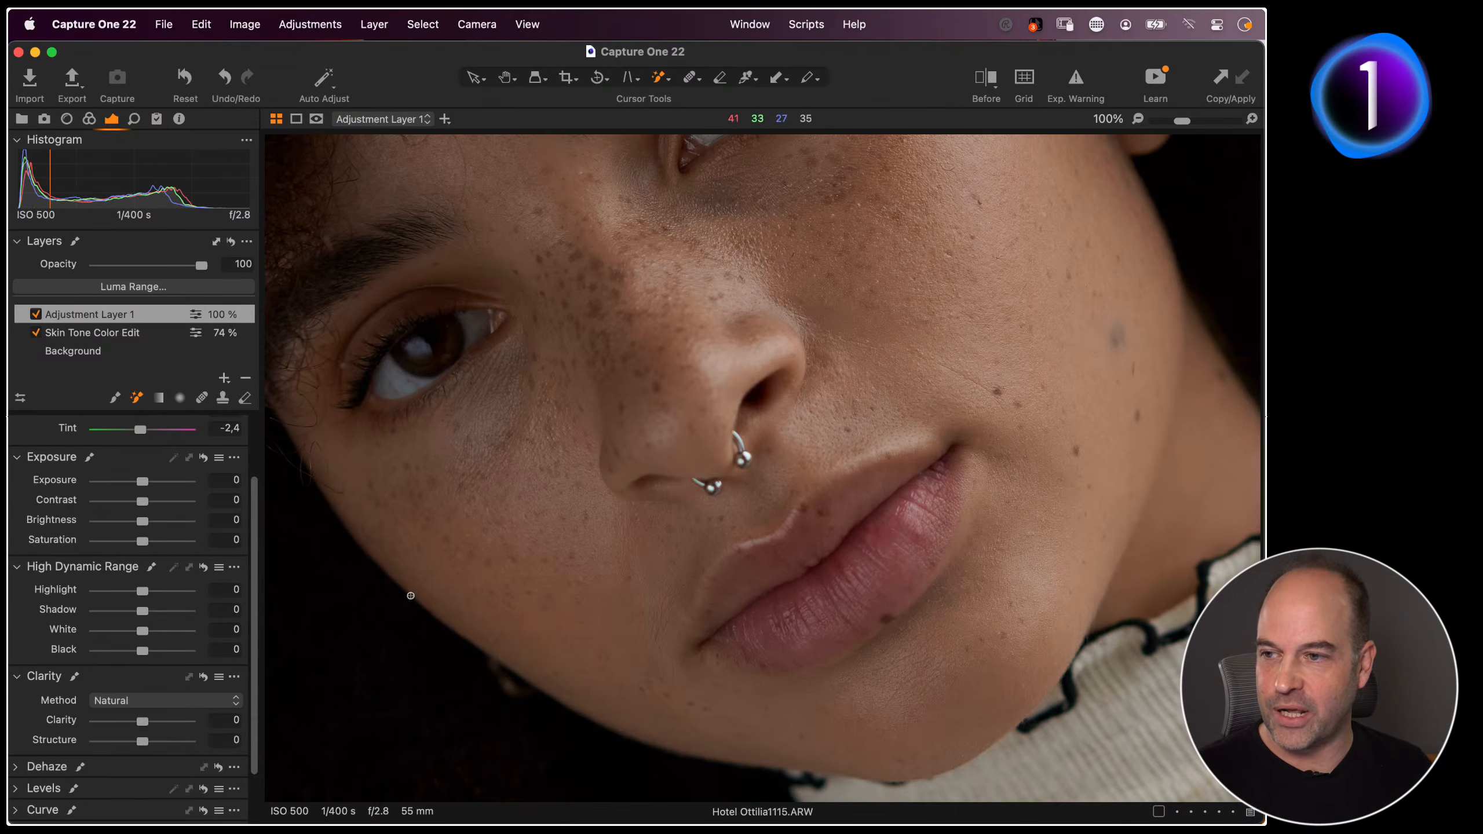
{"action": "left_click", "coordinate": [663, 731]}
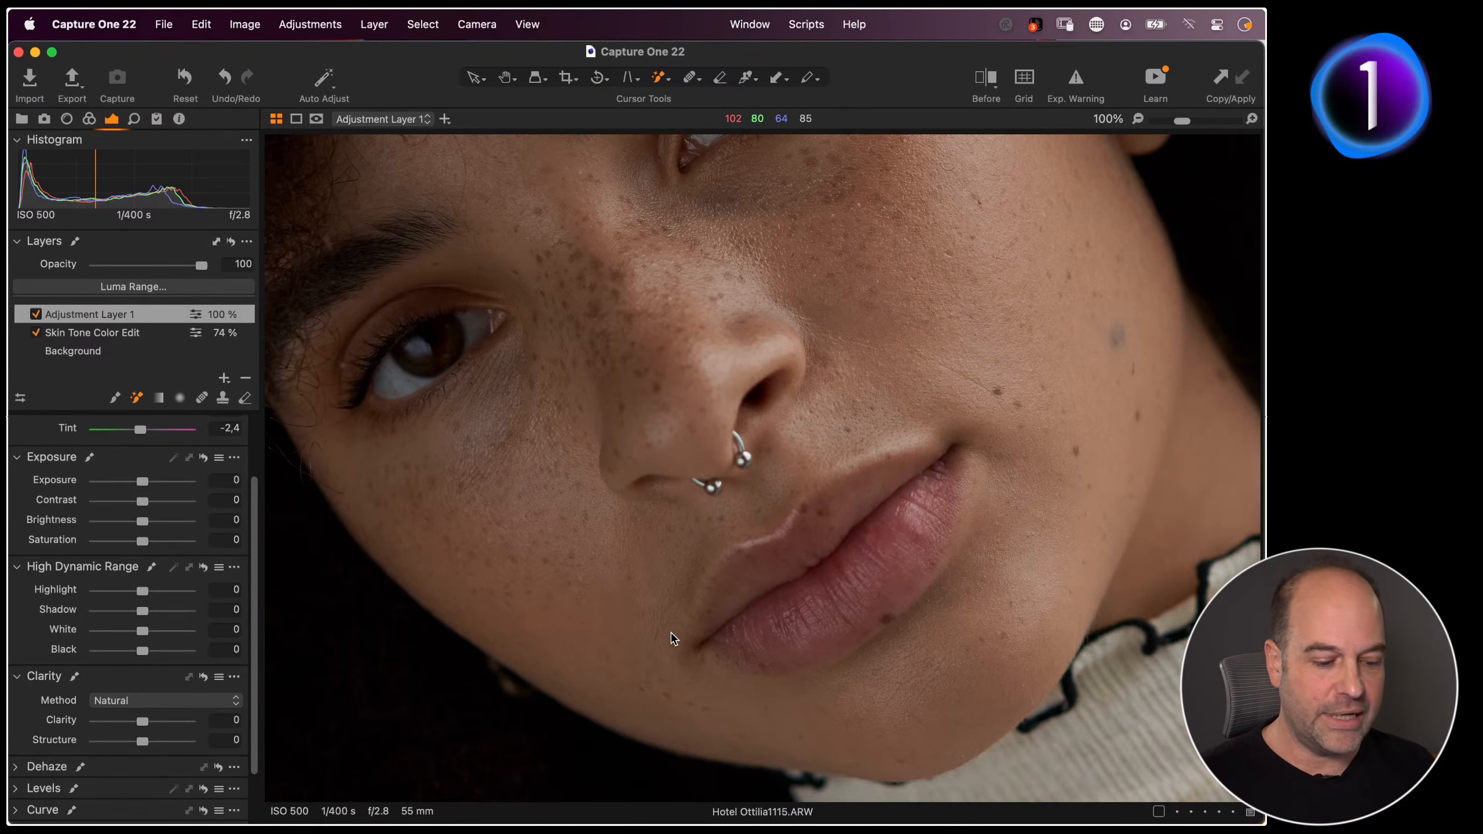
{"action": "key", "text": "h"}
{"action": "double_click", "coordinate": [639, 620]}
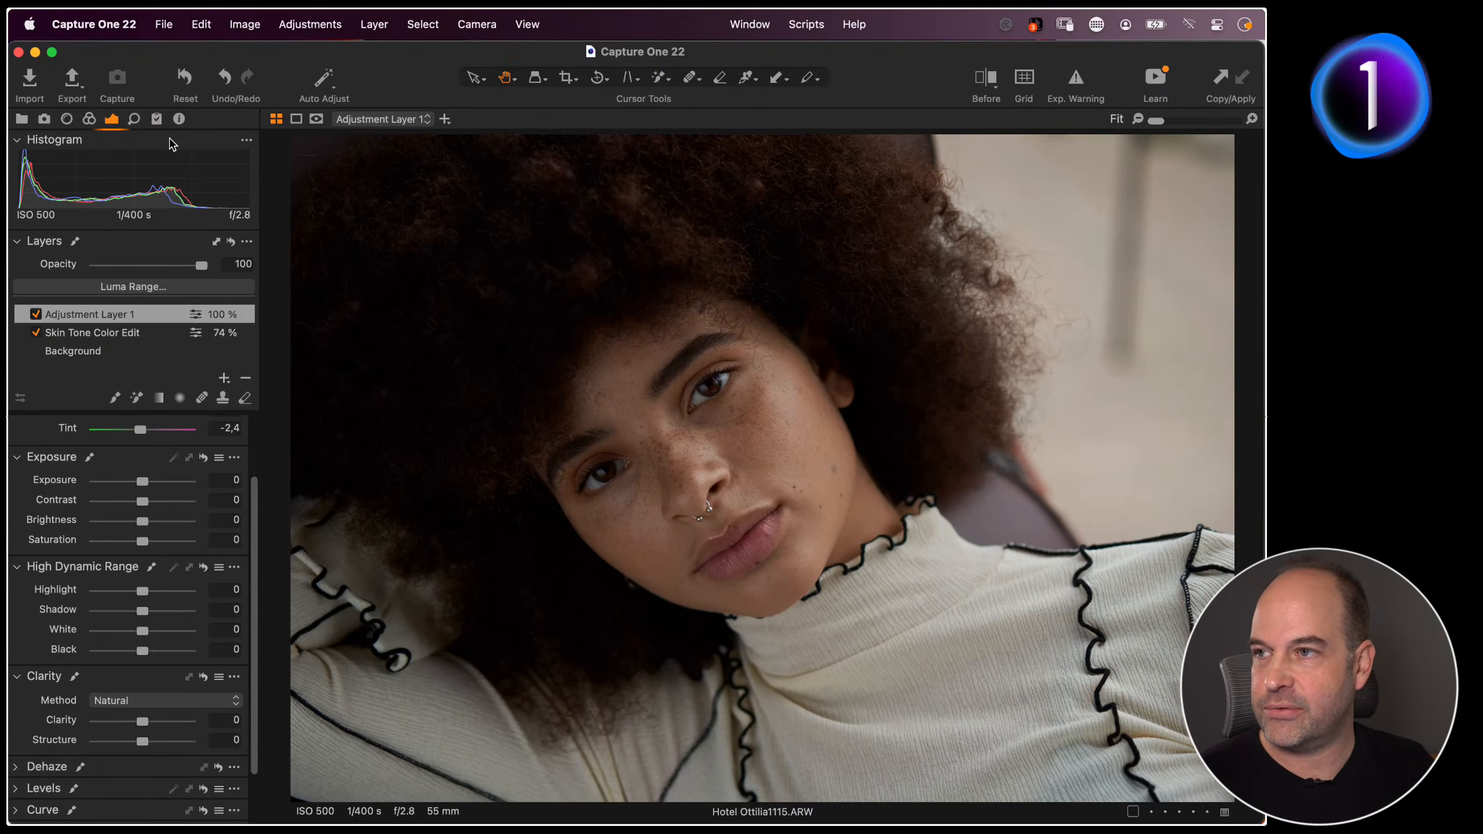
Apply the built-in Spring style SPR-05 to a new layer and set that layer's opacity to 50
{"action": "left_click", "coordinate": [157, 119]}
{"action": "left_click", "coordinate": [41, 281]}
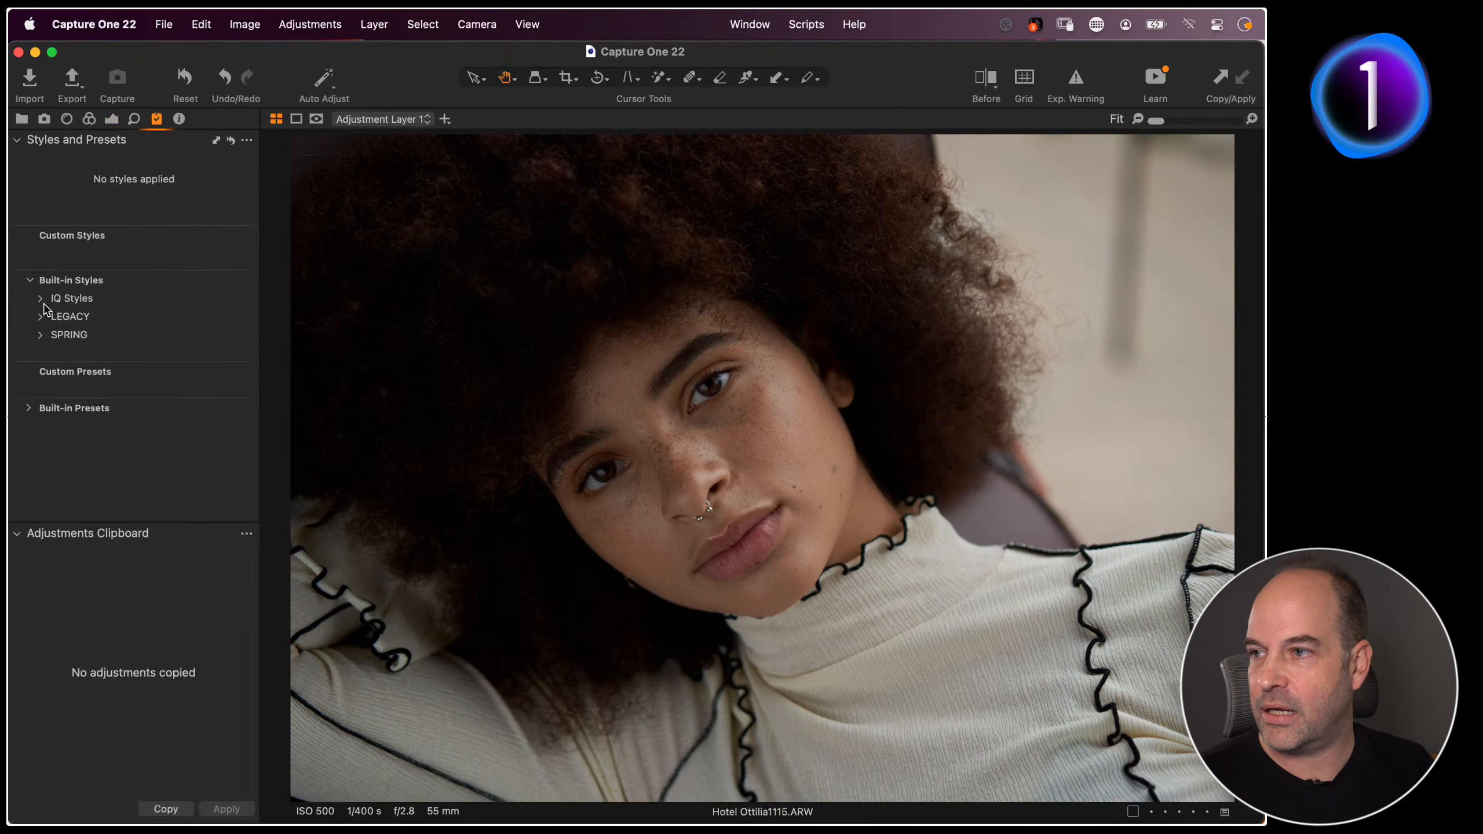
{"action": "left_click", "coordinate": [41, 335]}
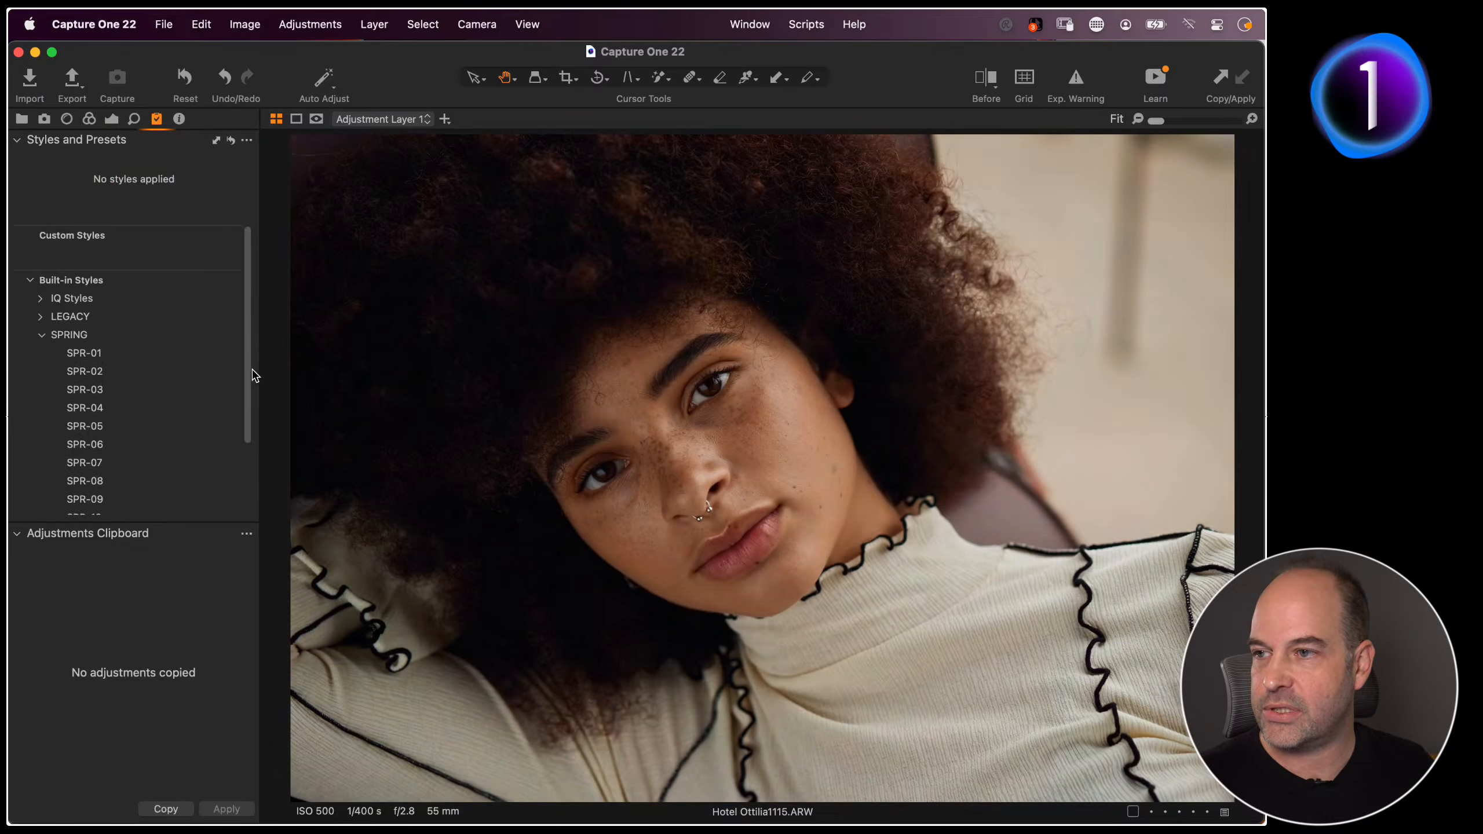
{"action": "left_click_drag", "start_coordinate": [252, 375], "coordinate": [255, 414]}
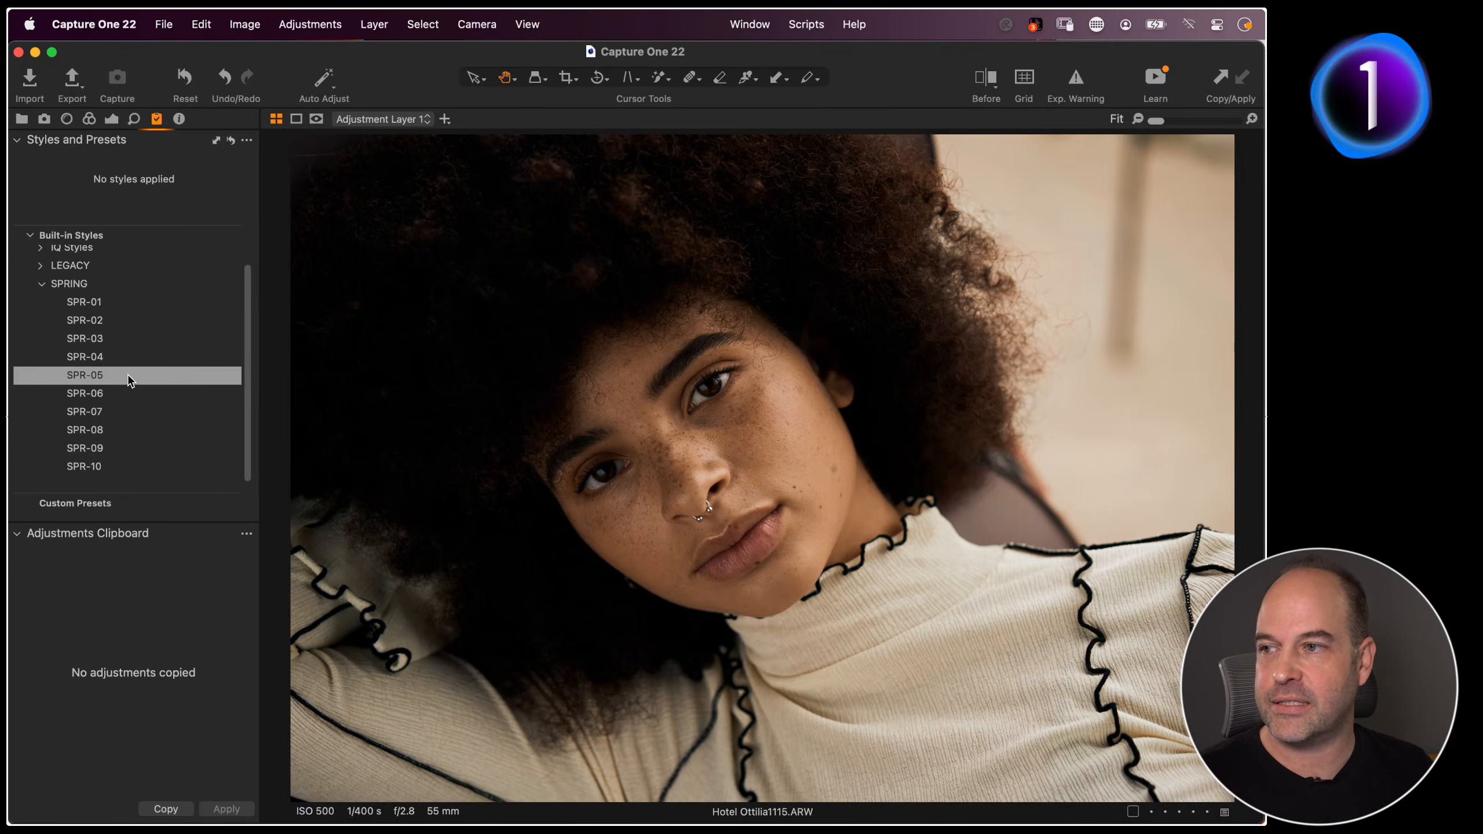
{"action": "left_click", "coordinate": [130, 376]}
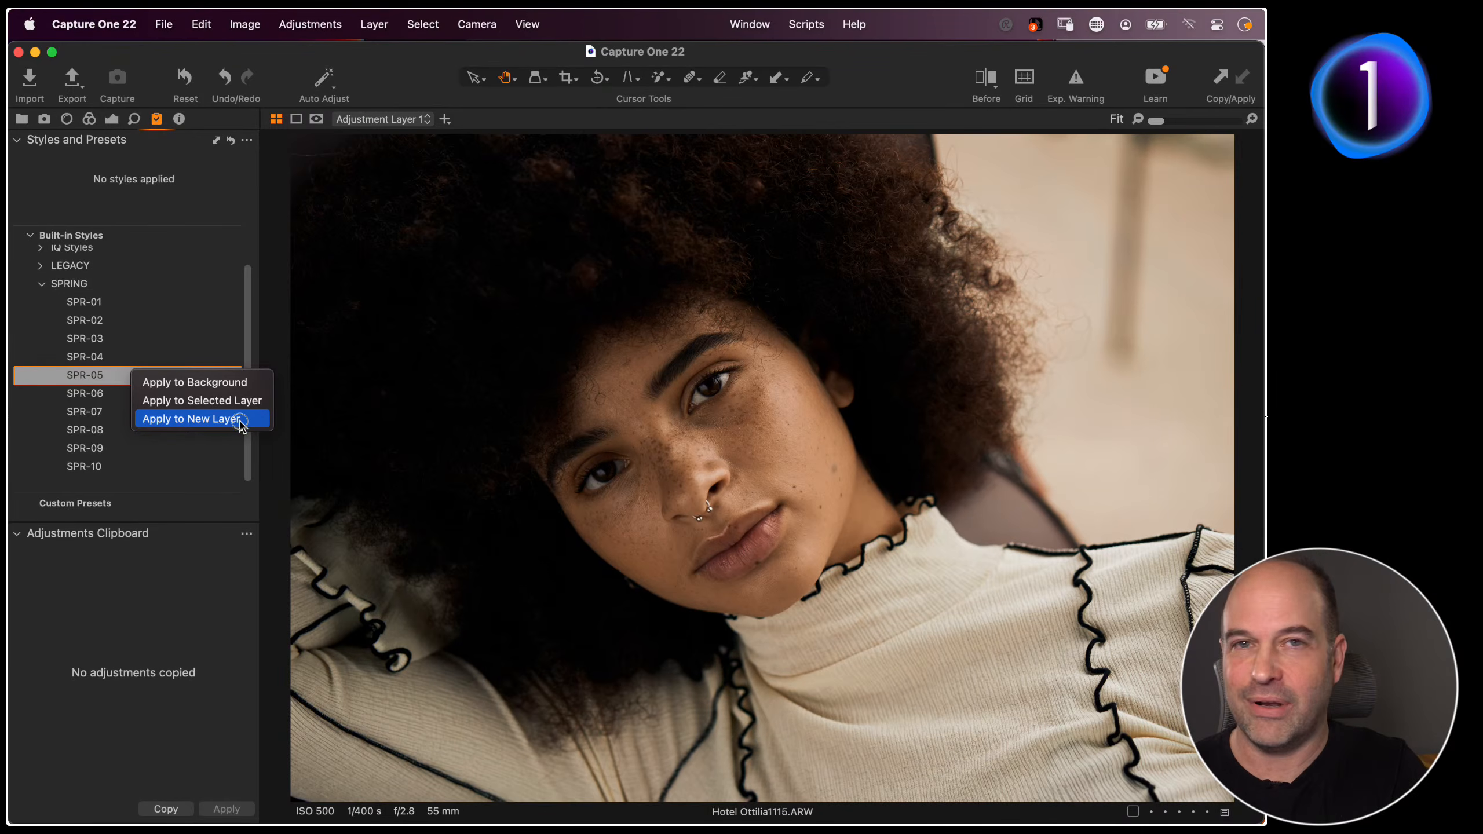
{"action": "left_click", "coordinate": [240, 422]}
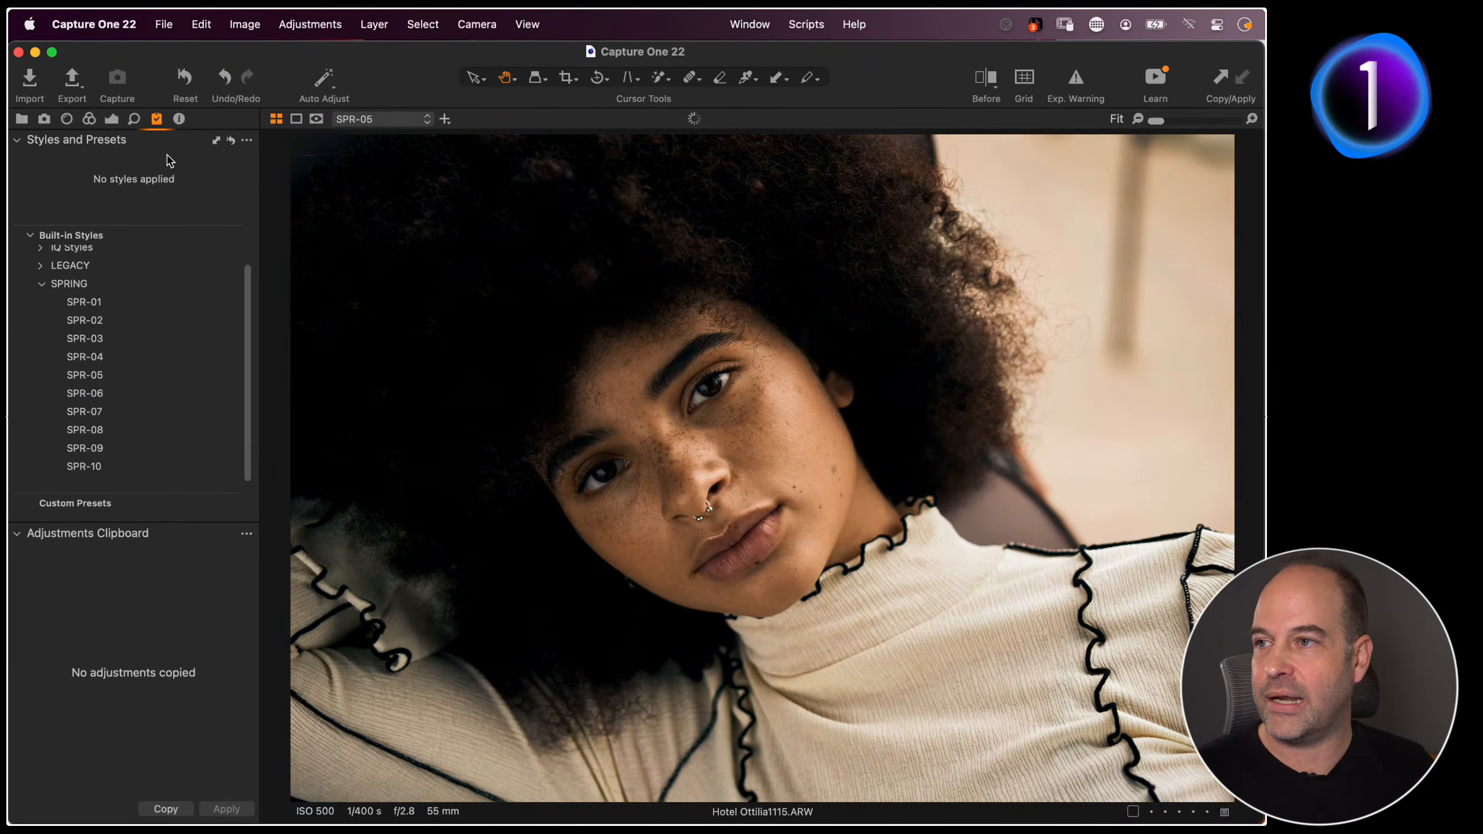
{"action": "left_click", "coordinate": [112, 119]}
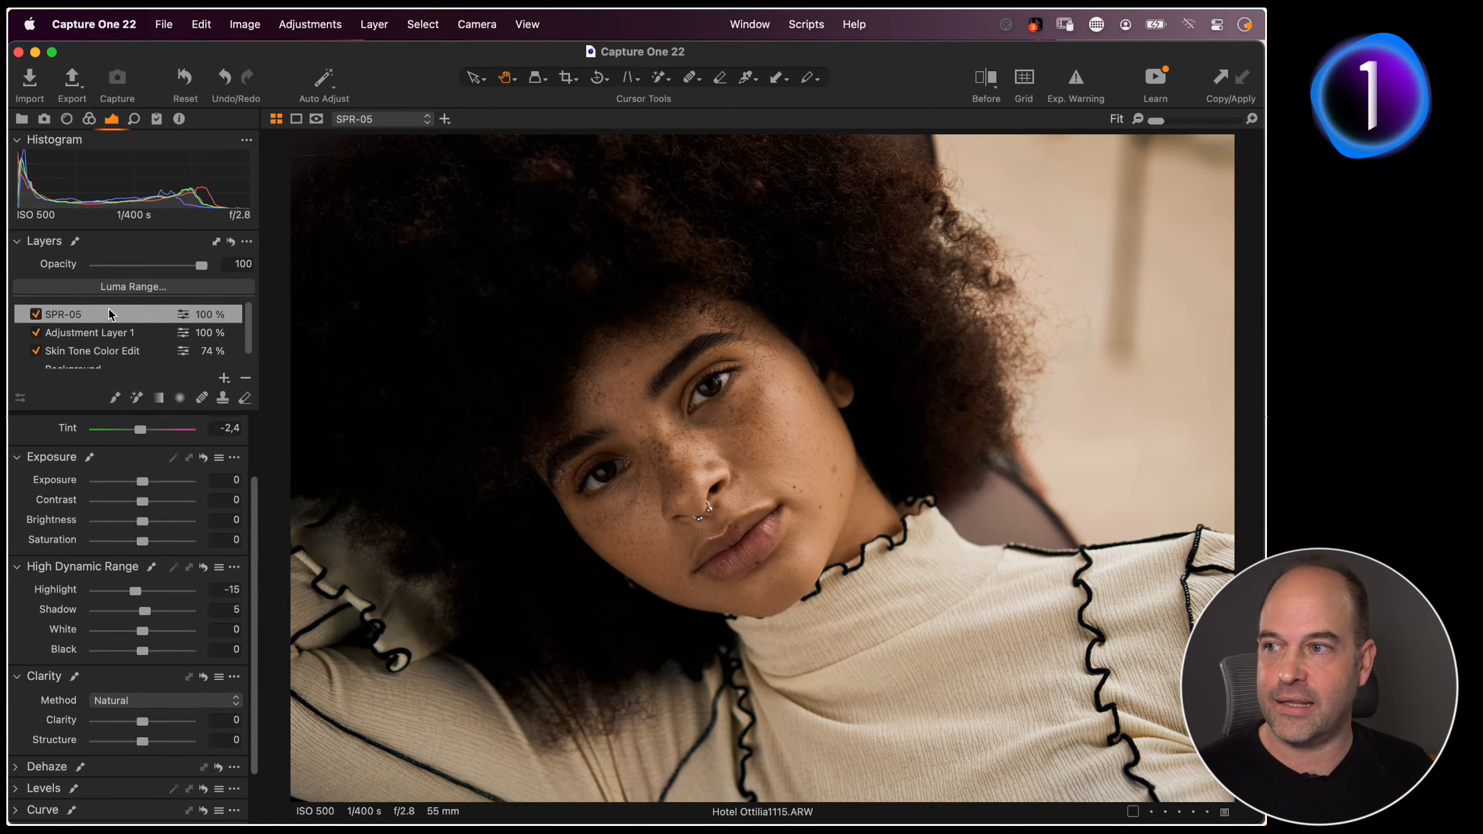
{"action": "left_click_drag", "start_coordinate": [201, 266], "coordinate": [148, 270]}
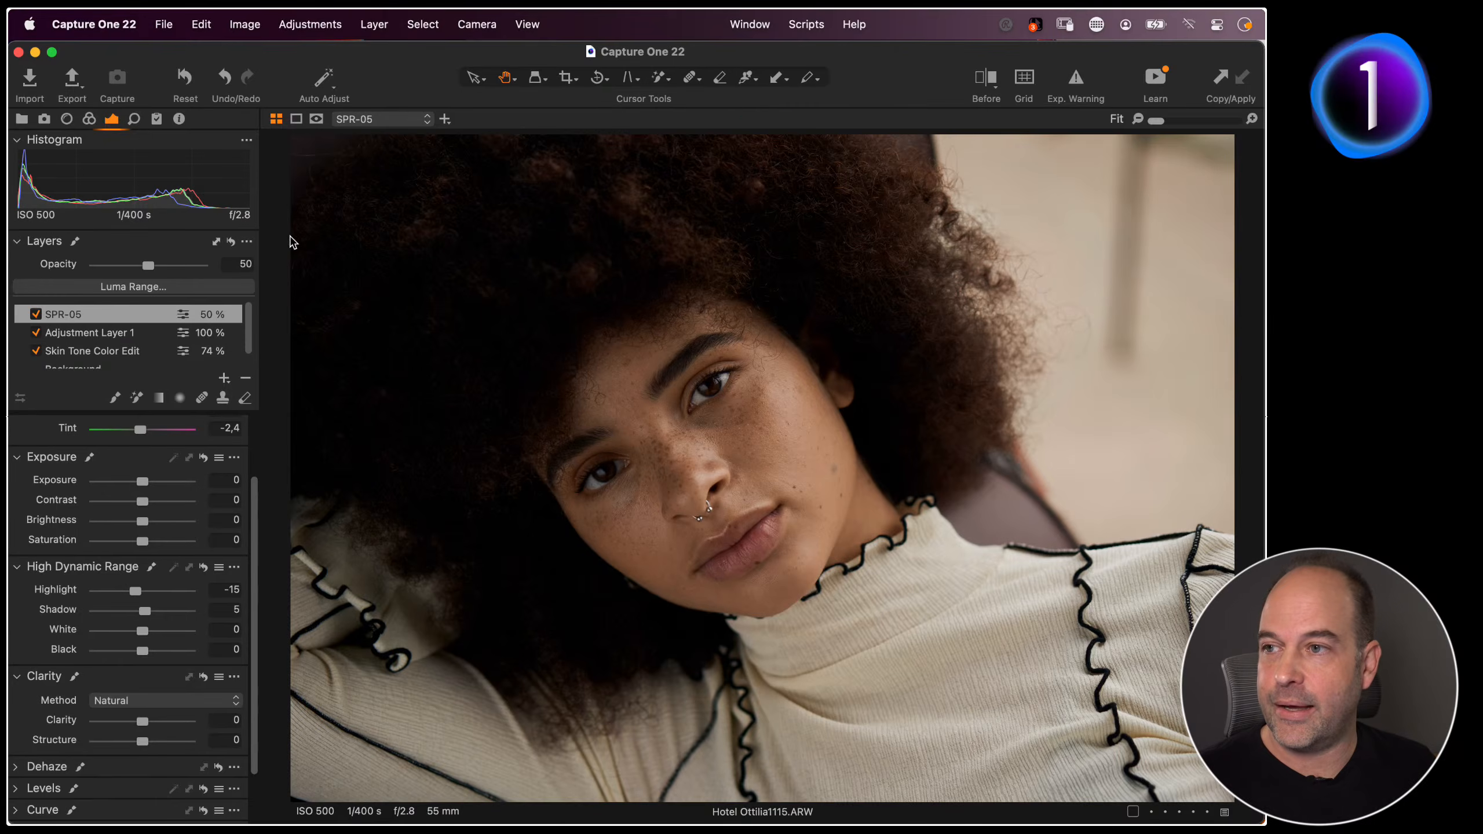
Bring up the options for applying style SPR-03 to all images, dismiss them and reopen the portrait Hotel Ottilia1115.ARW
{"action": "key", "text": "g"}
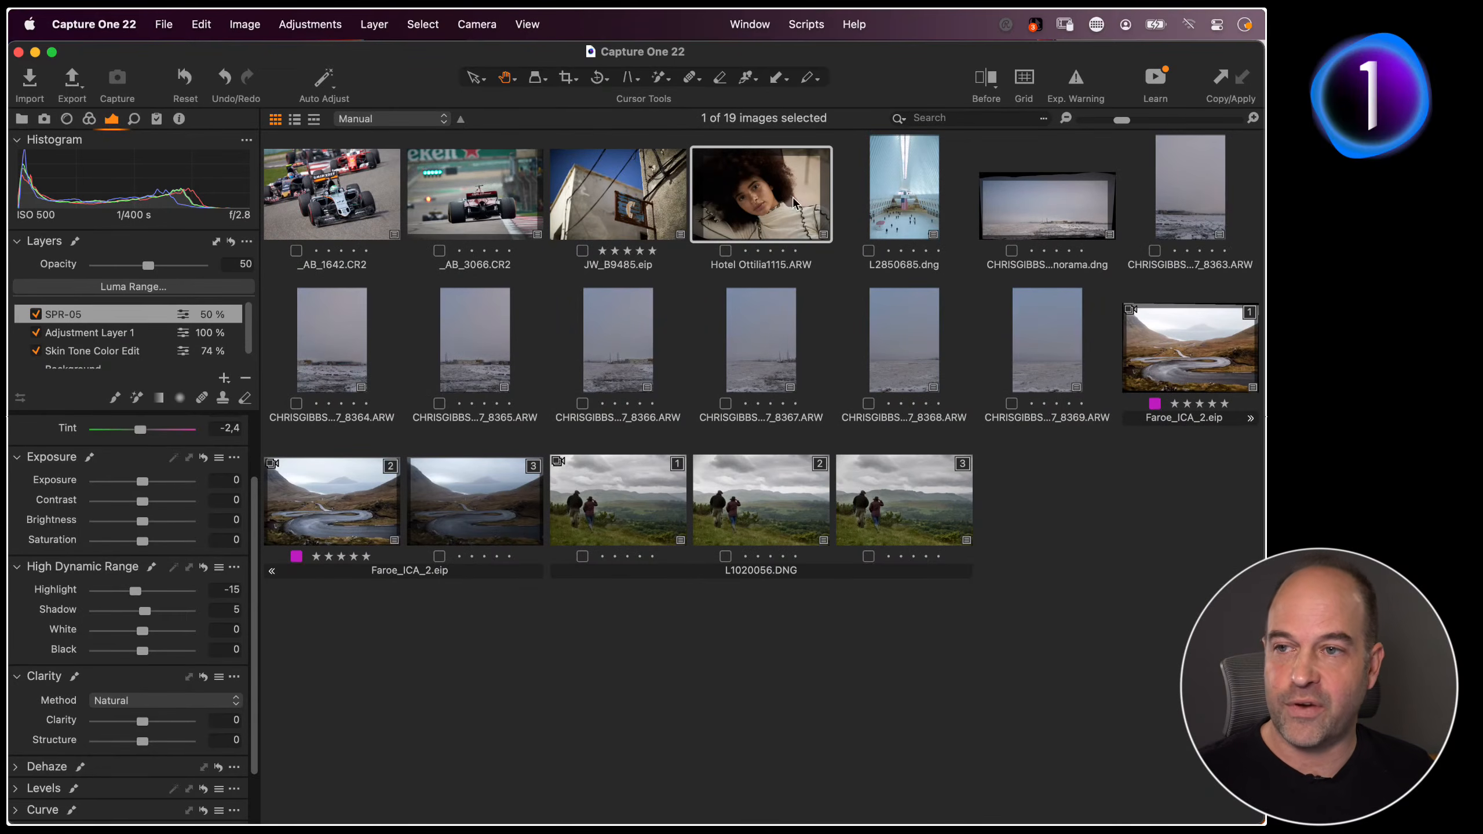
{"action": "key", "text": "super+a"}
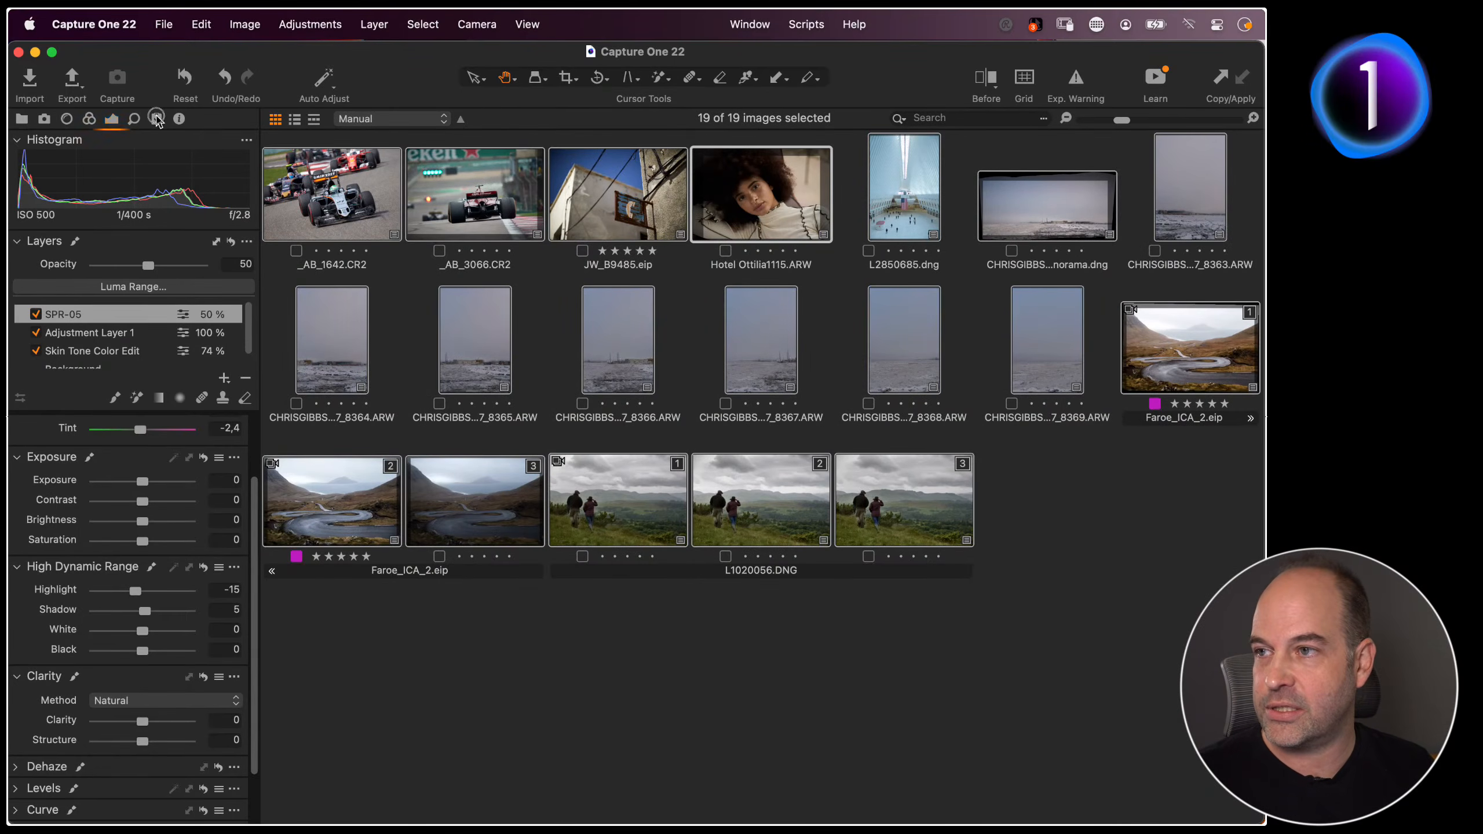
{"action": "left_click", "coordinate": [156, 119]}
{"action": "right_click", "coordinate": [130, 338]}
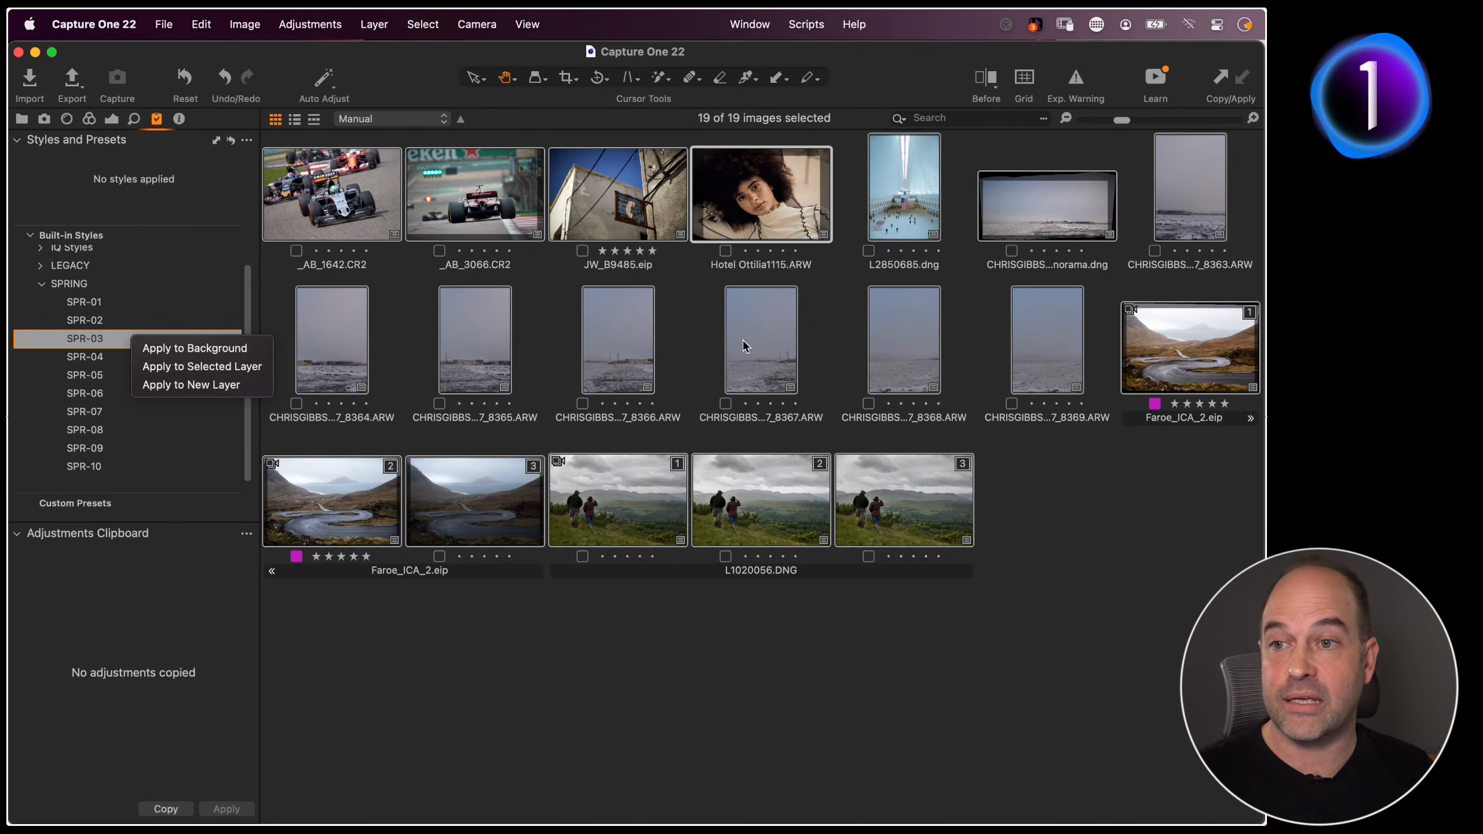
{"action": "left_click", "coordinate": [1057, 620]}
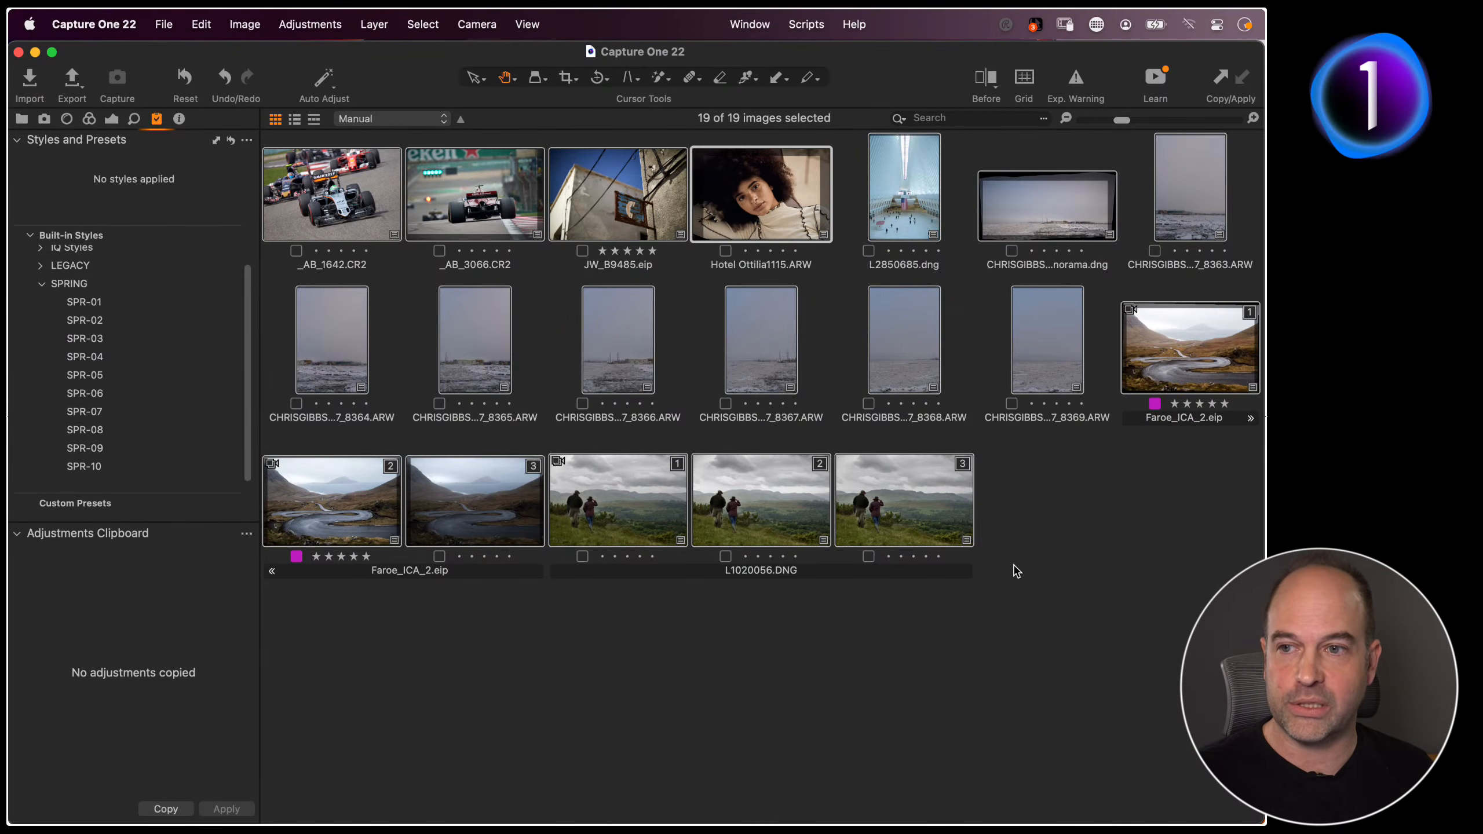
{"action": "left_click", "coordinate": [1007, 570]}
{"action": "double_click", "coordinate": [790, 199]}
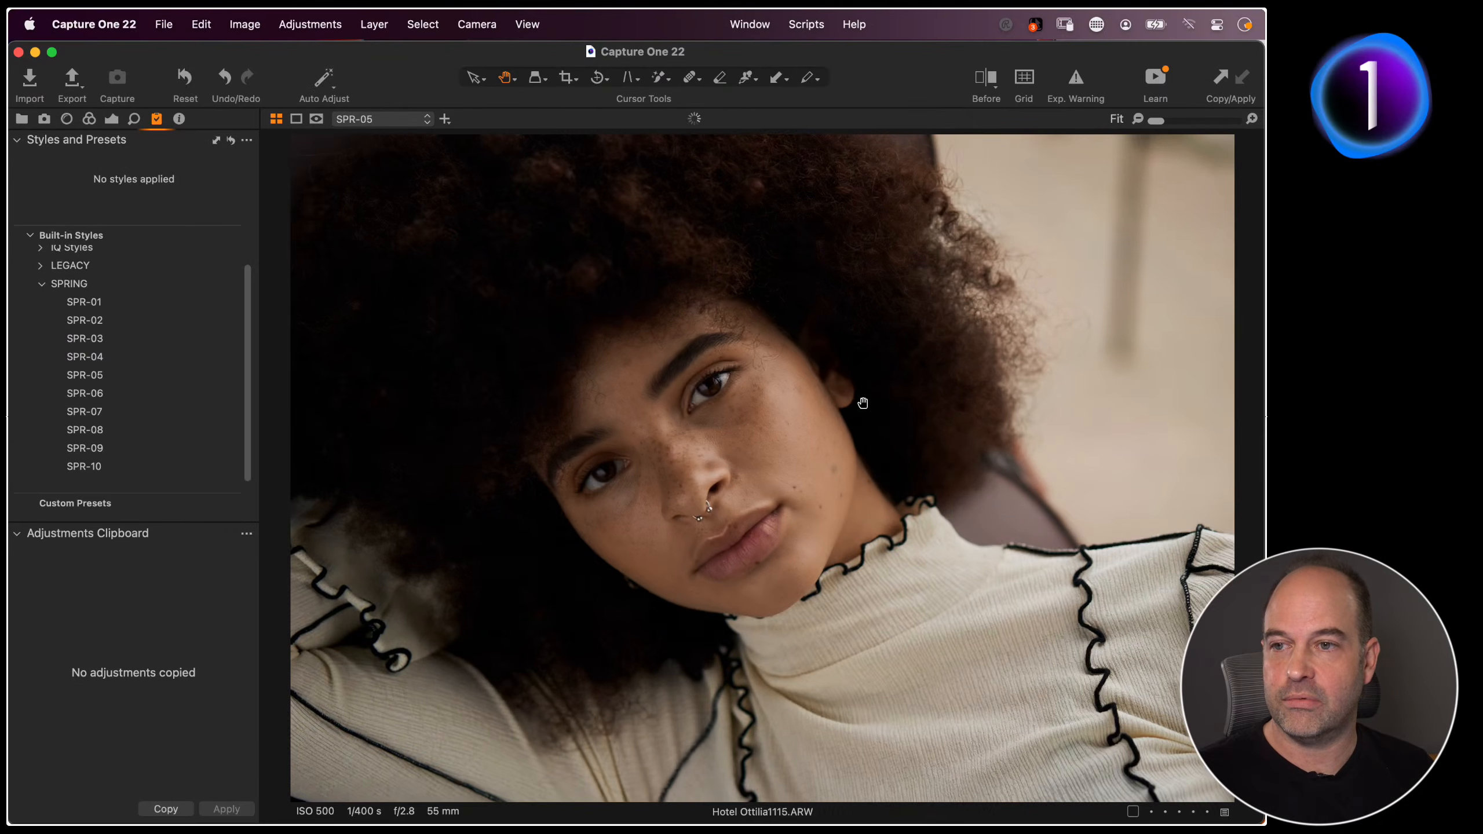
Switch off all existing adjustment layers of the portrait and add a new filled adjustment layer
{"action": "left_click", "coordinate": [113, 122]}
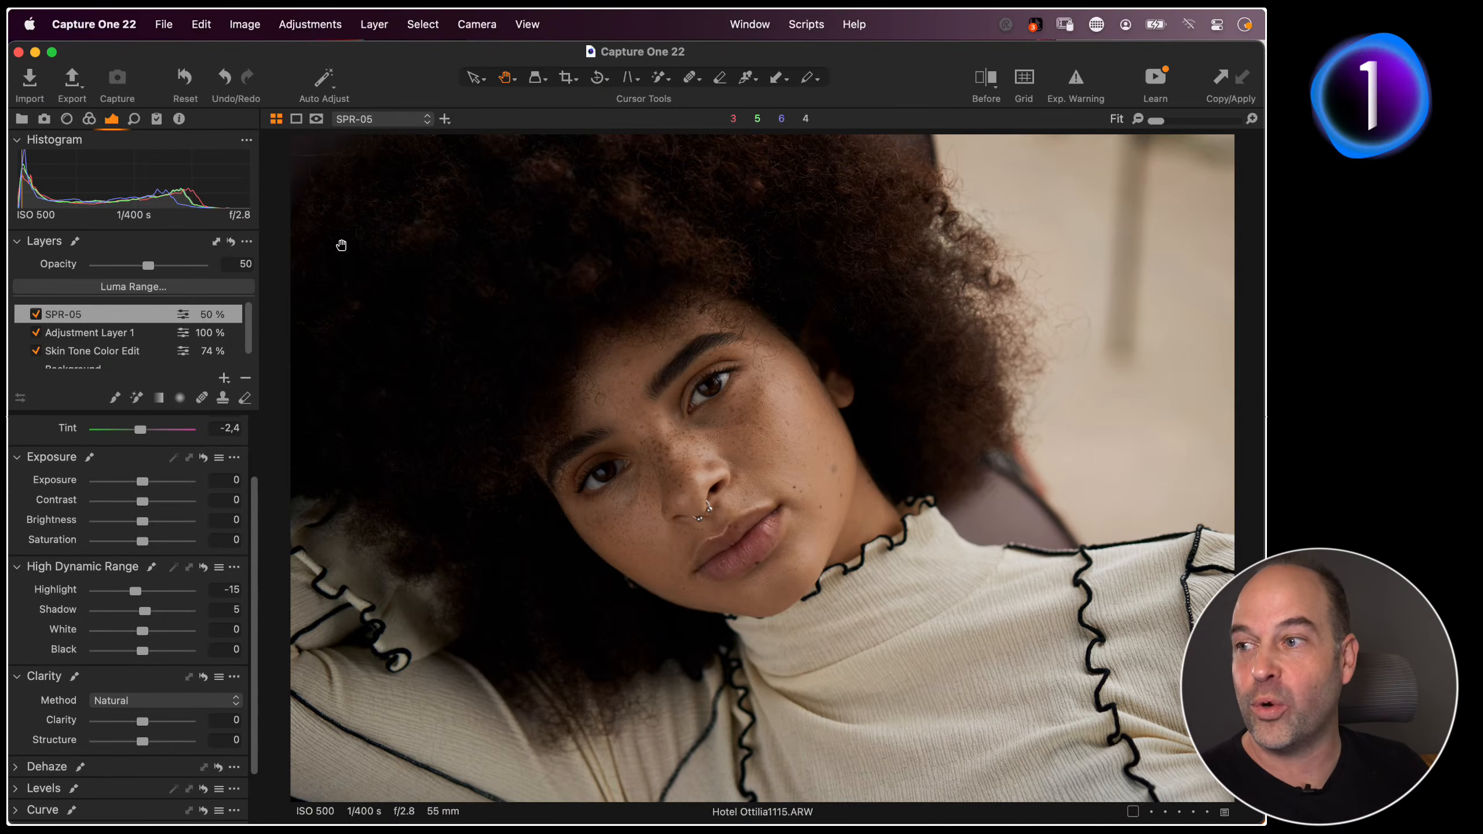
{"action": "left_click", "coordinate": [34, 332], "text": "alt"}
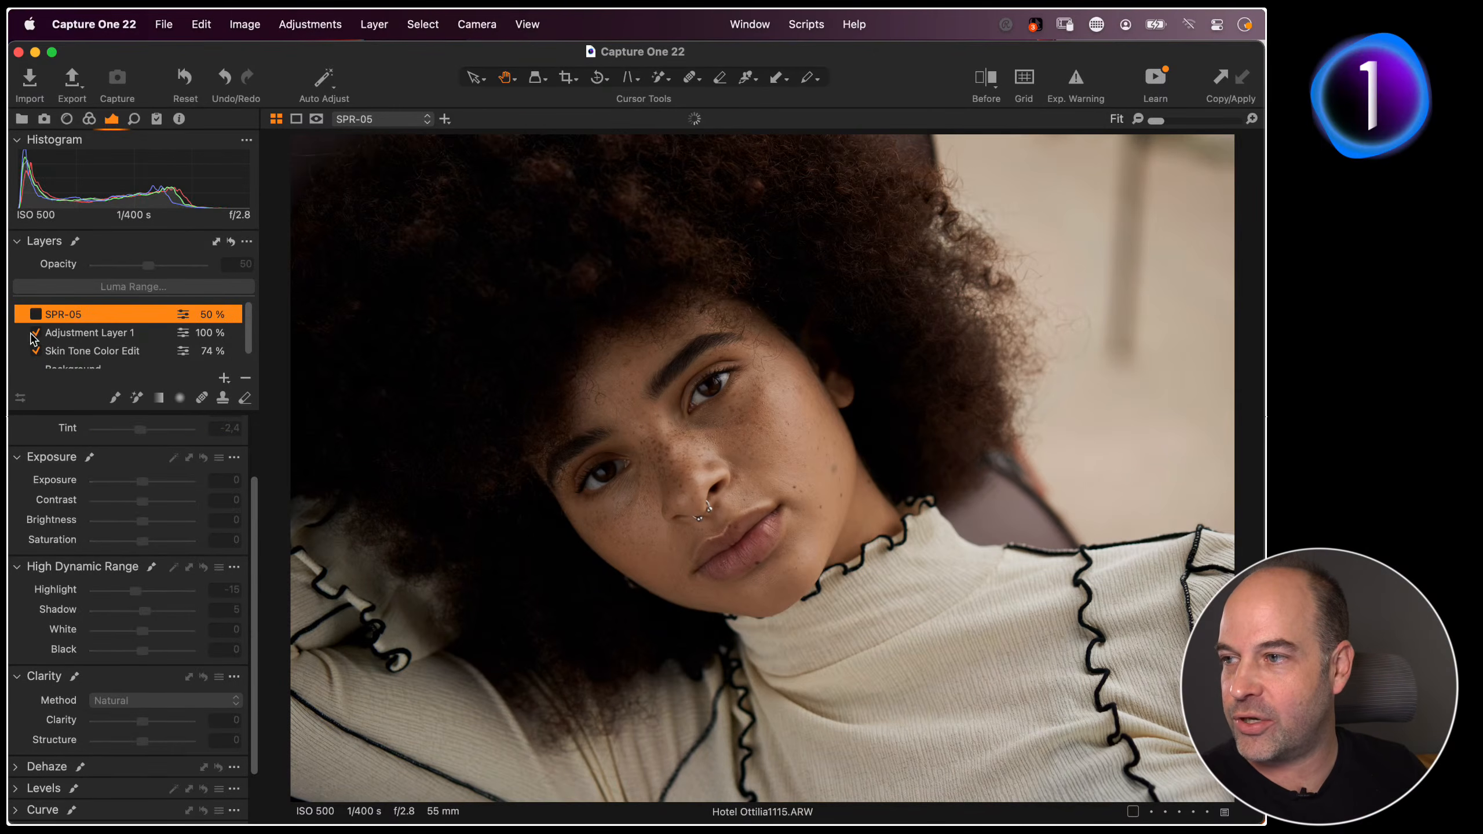
{"action": "mouse_move", "coordinate": [248, 329]}
{"action": "left_mouse_down"}
{"action": "mouse_move", "coordinate": [248, 345]}
{"action": "mouse_move", "coordinate": [248, 323]}
{"action": "left_mouse_up"}
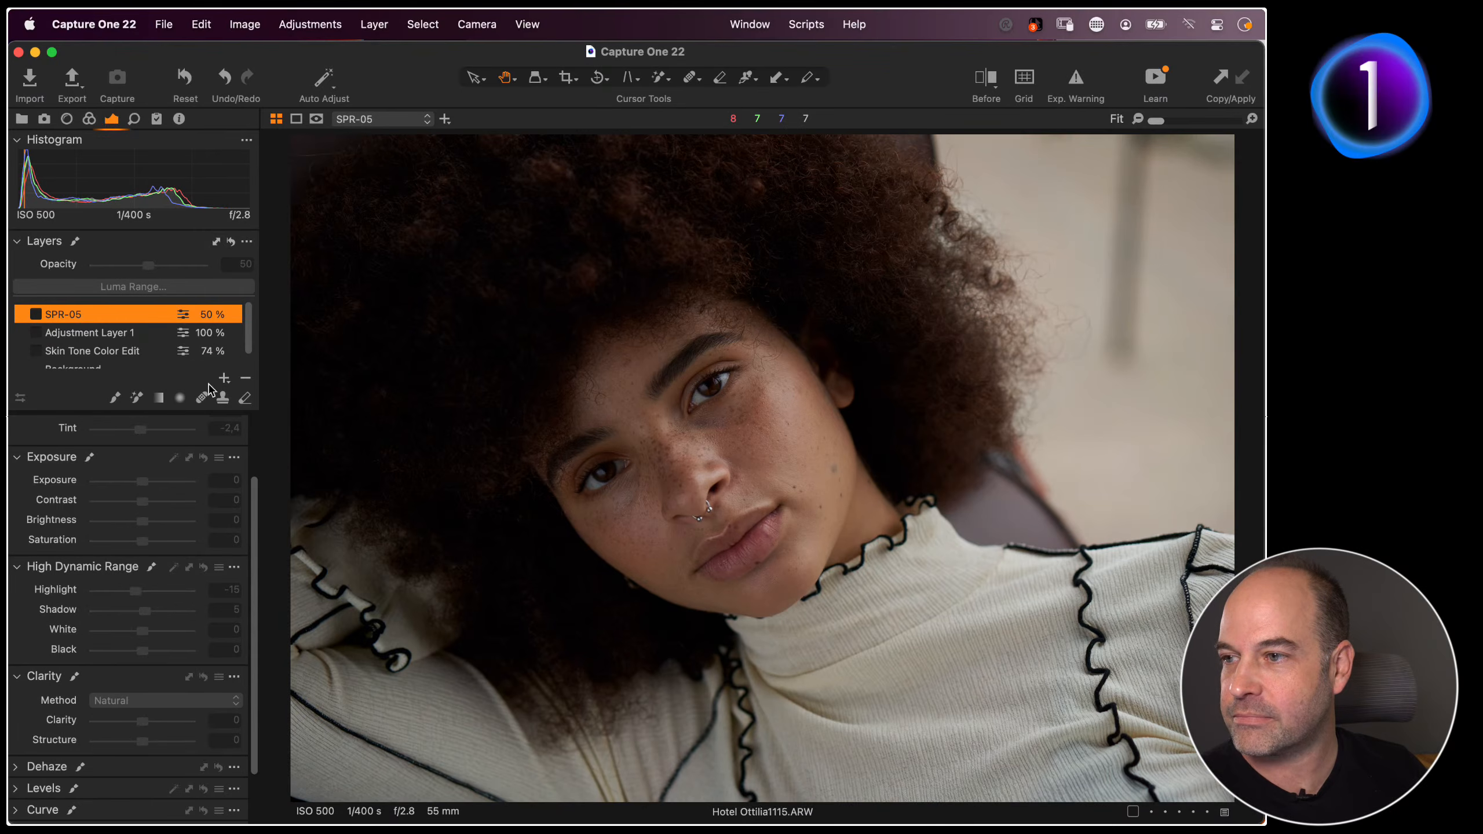
{"action": "left_click", "coordinate": [225, 379]}
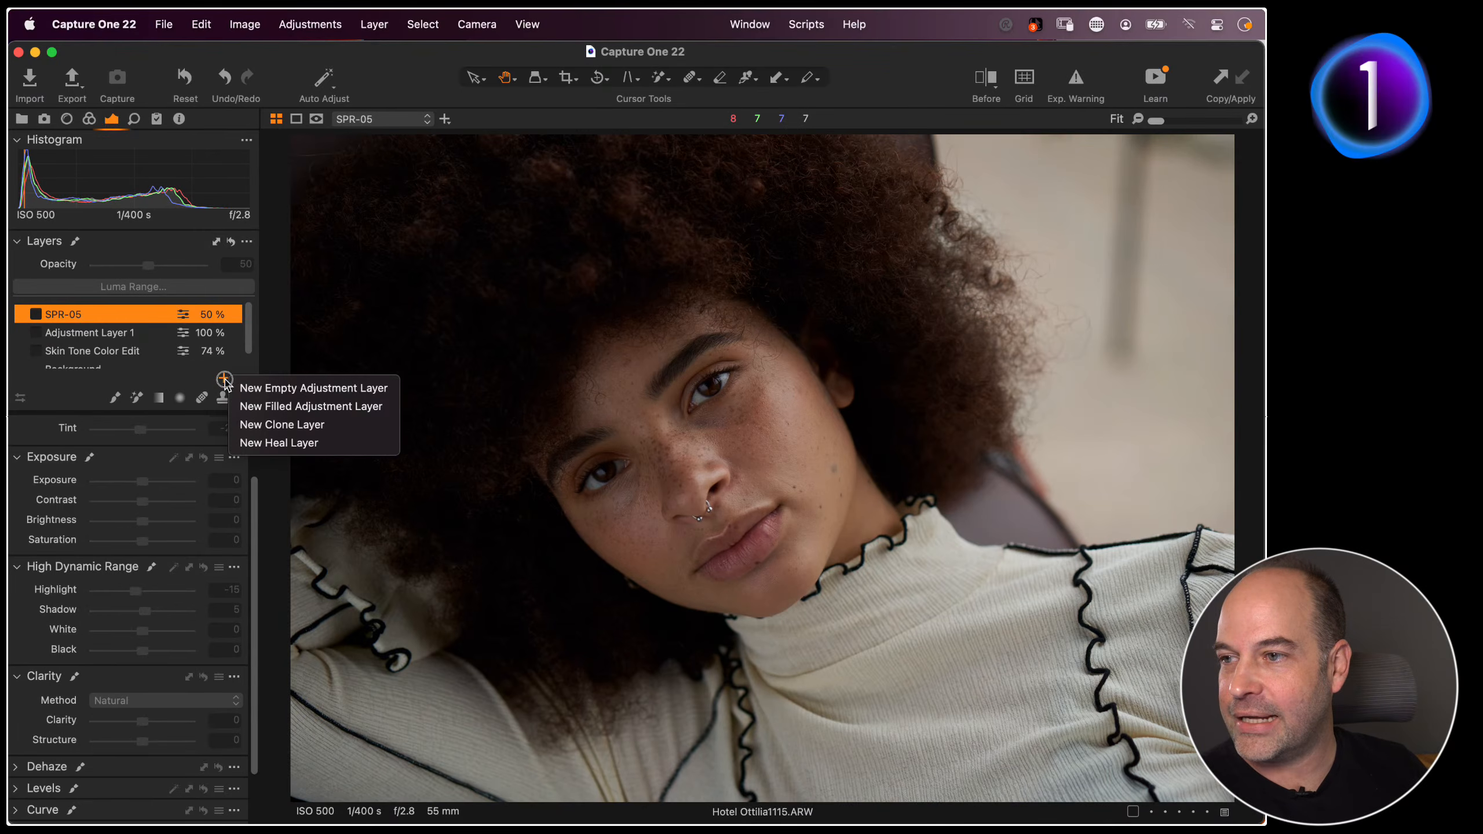
{"action": "left_click", "coordinate": [245, 409]}
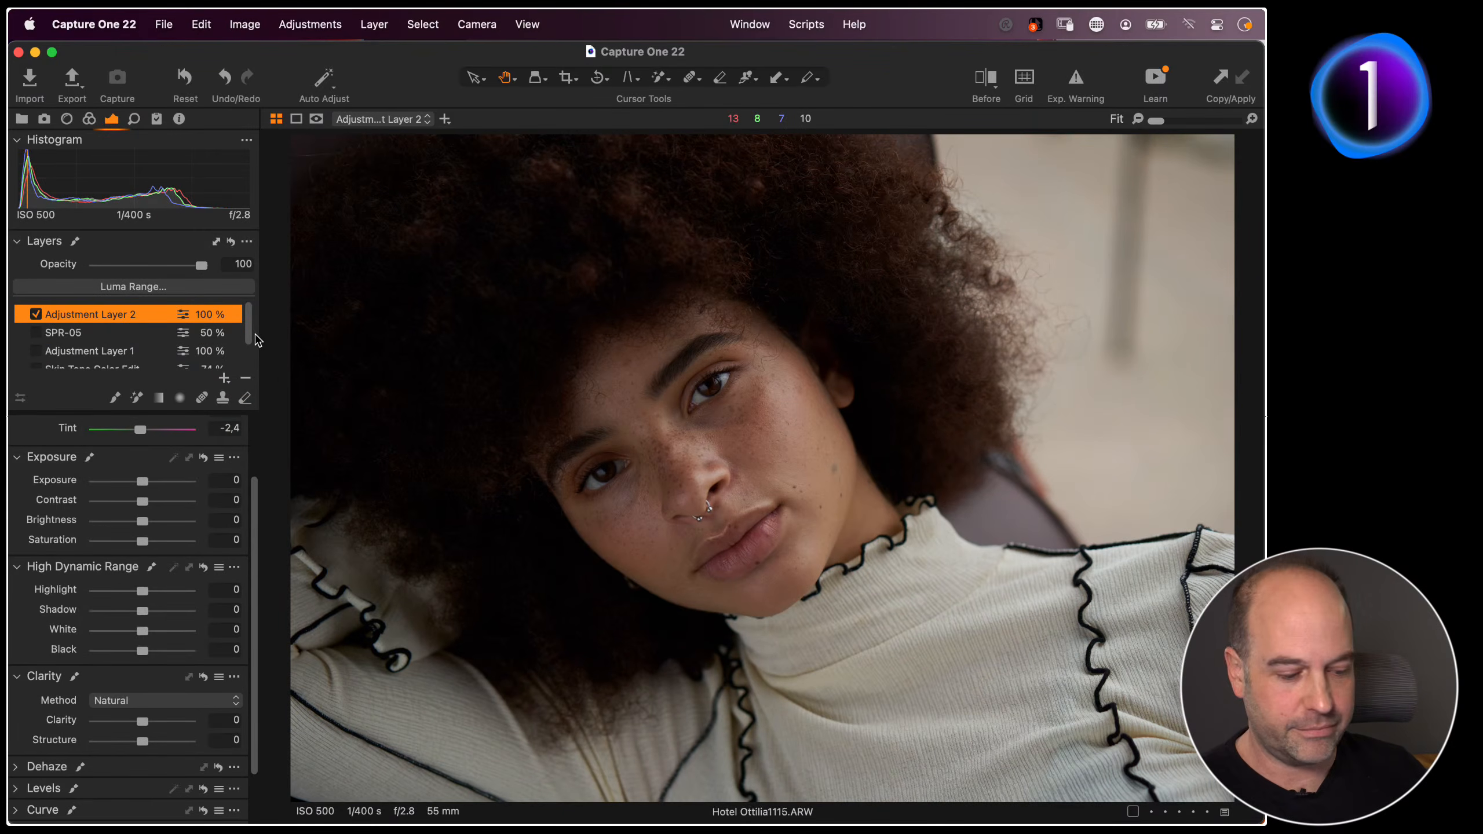
Try isolating the skin on the filled layer with a luma range of 61 to 154 and falloff 41 to 174, viewed as a grayscale mask
{"action": "key", "text": "m"}
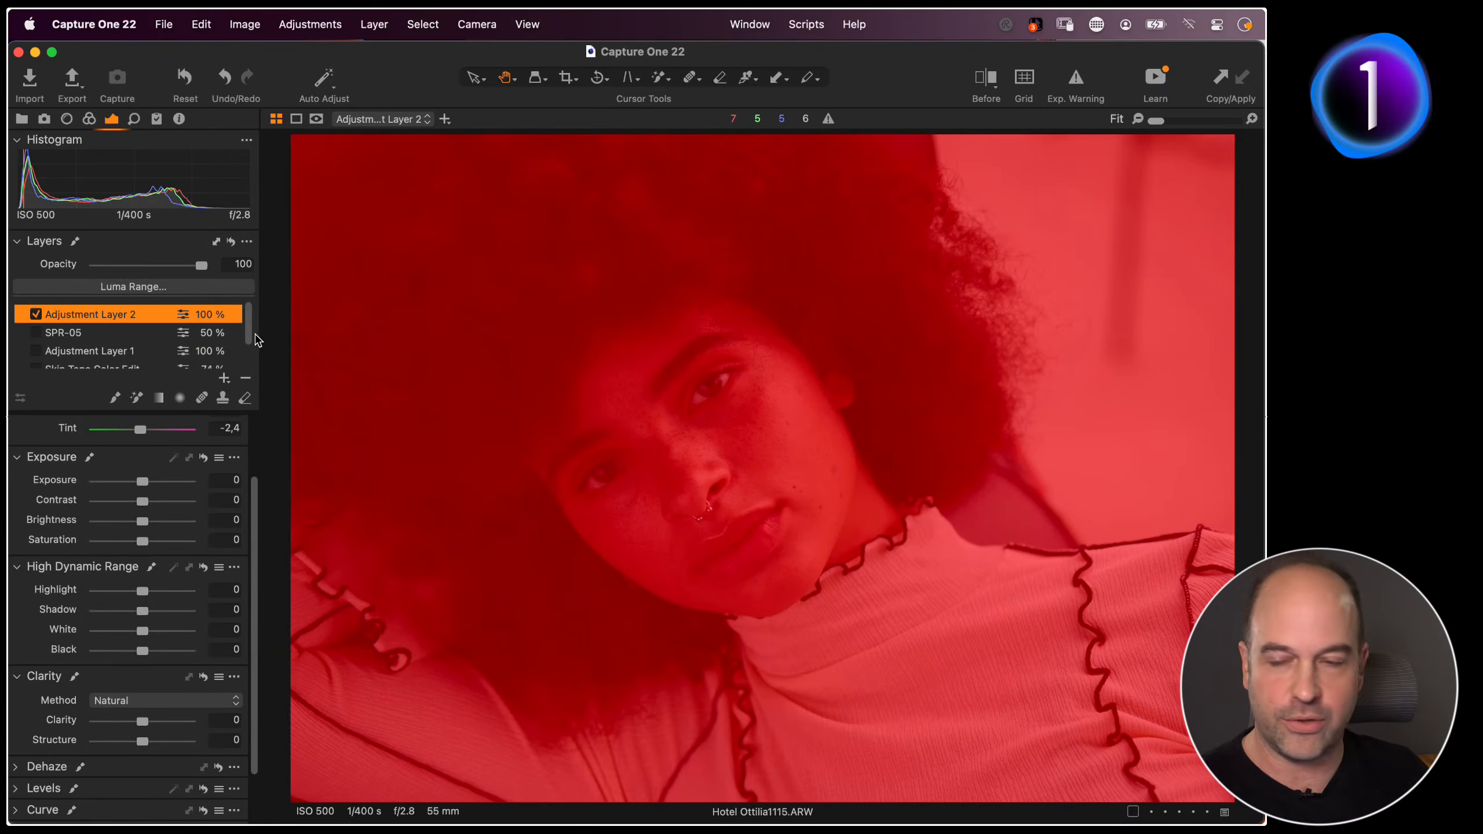
{"action": "key", "text": "alt+m"}
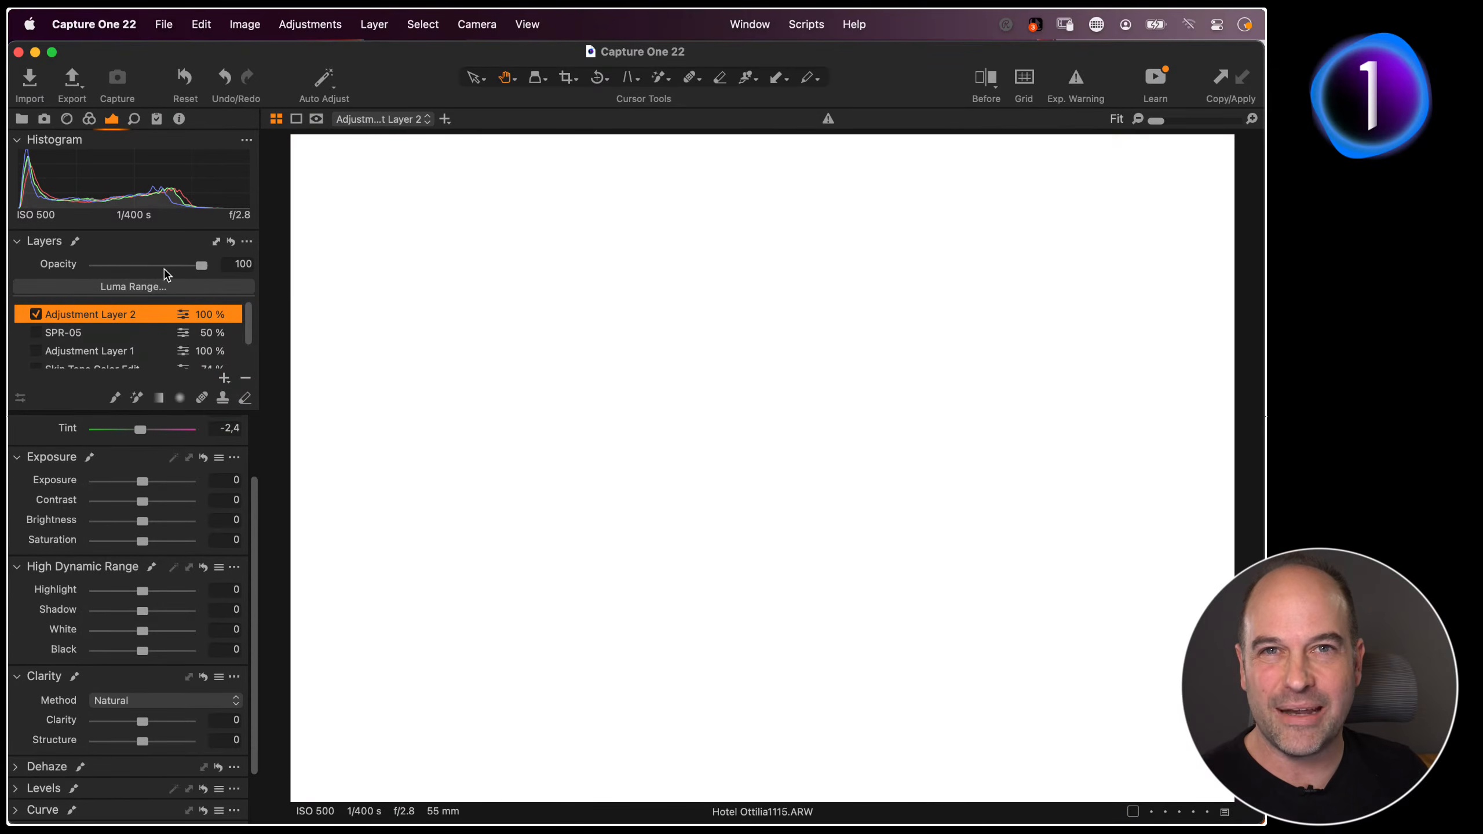
{"action": "left_click", "coordinate": [159, 287]}
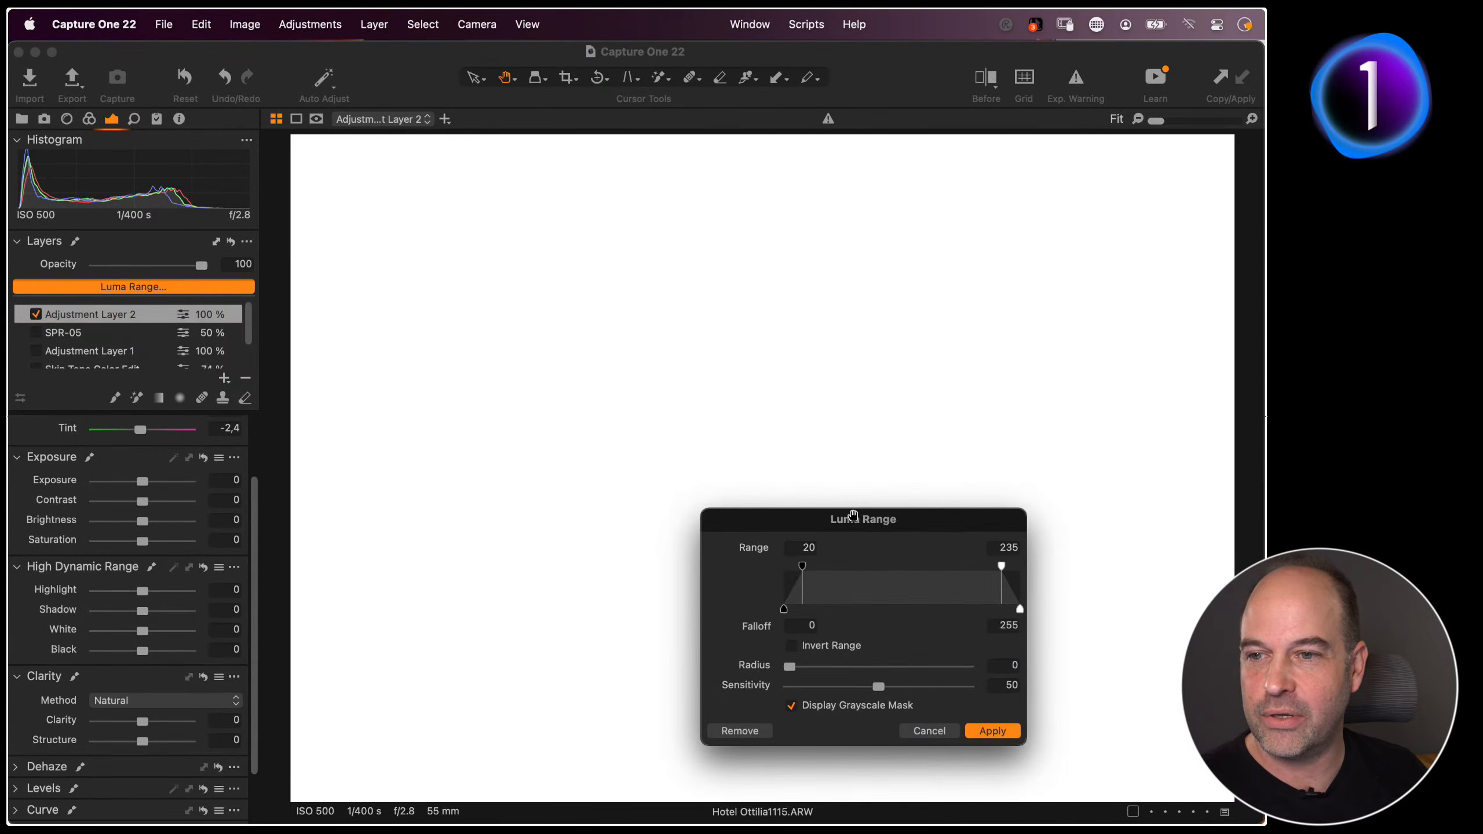
{"action": "left_click_drag", "start_coordinate": [854, 513], "coordinate": [710, 512]}
{"action": "left_click_drag", "start_coordinate": [661, 564], "coordinate": [699, 566]}
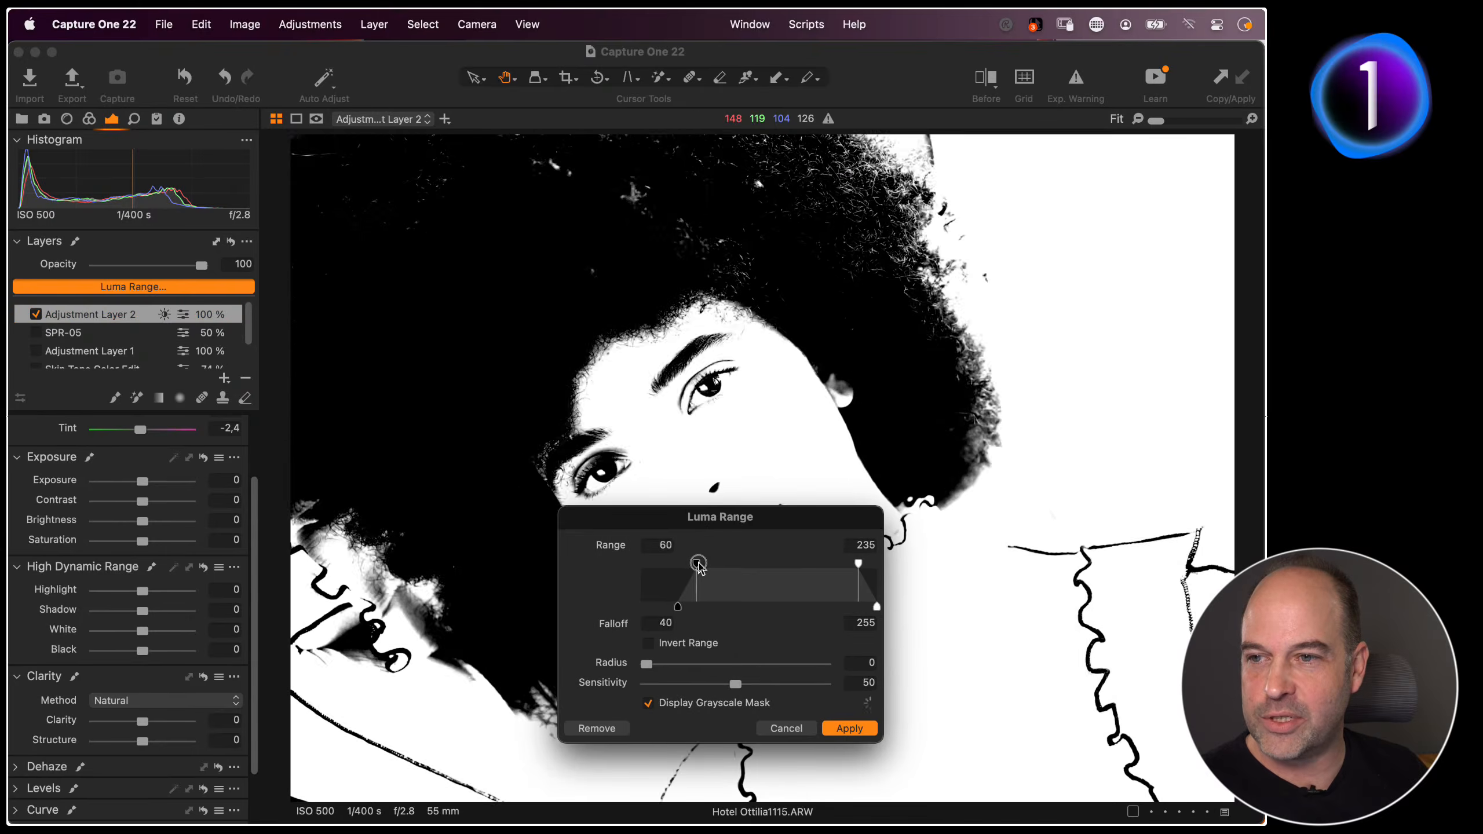
{"action": "left_click_drag", "start_coordinate": [858, 564], "coordinate": [520, 590]}
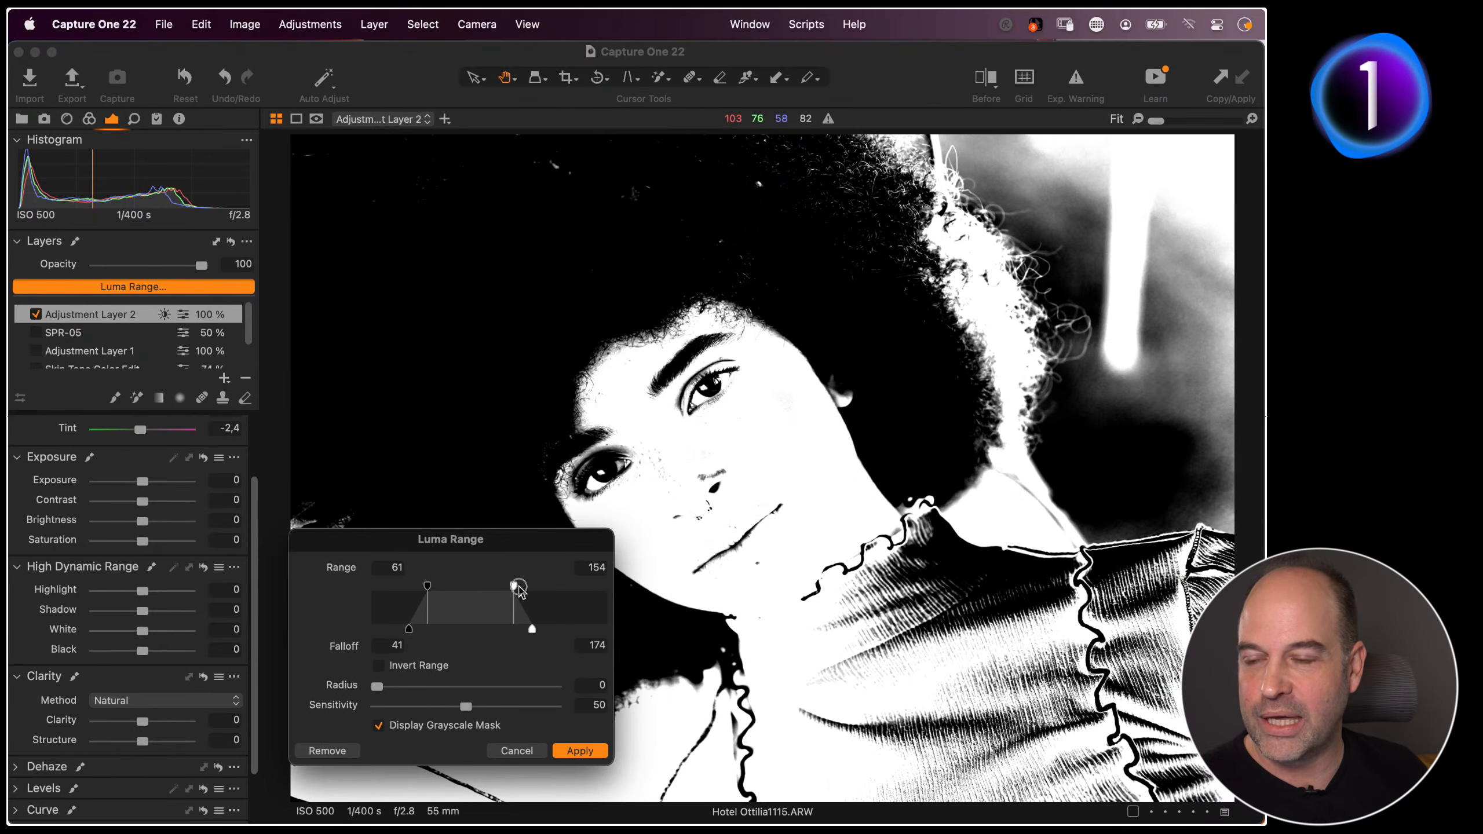
{"action": "left_click", "coordinate": [518, 751]}
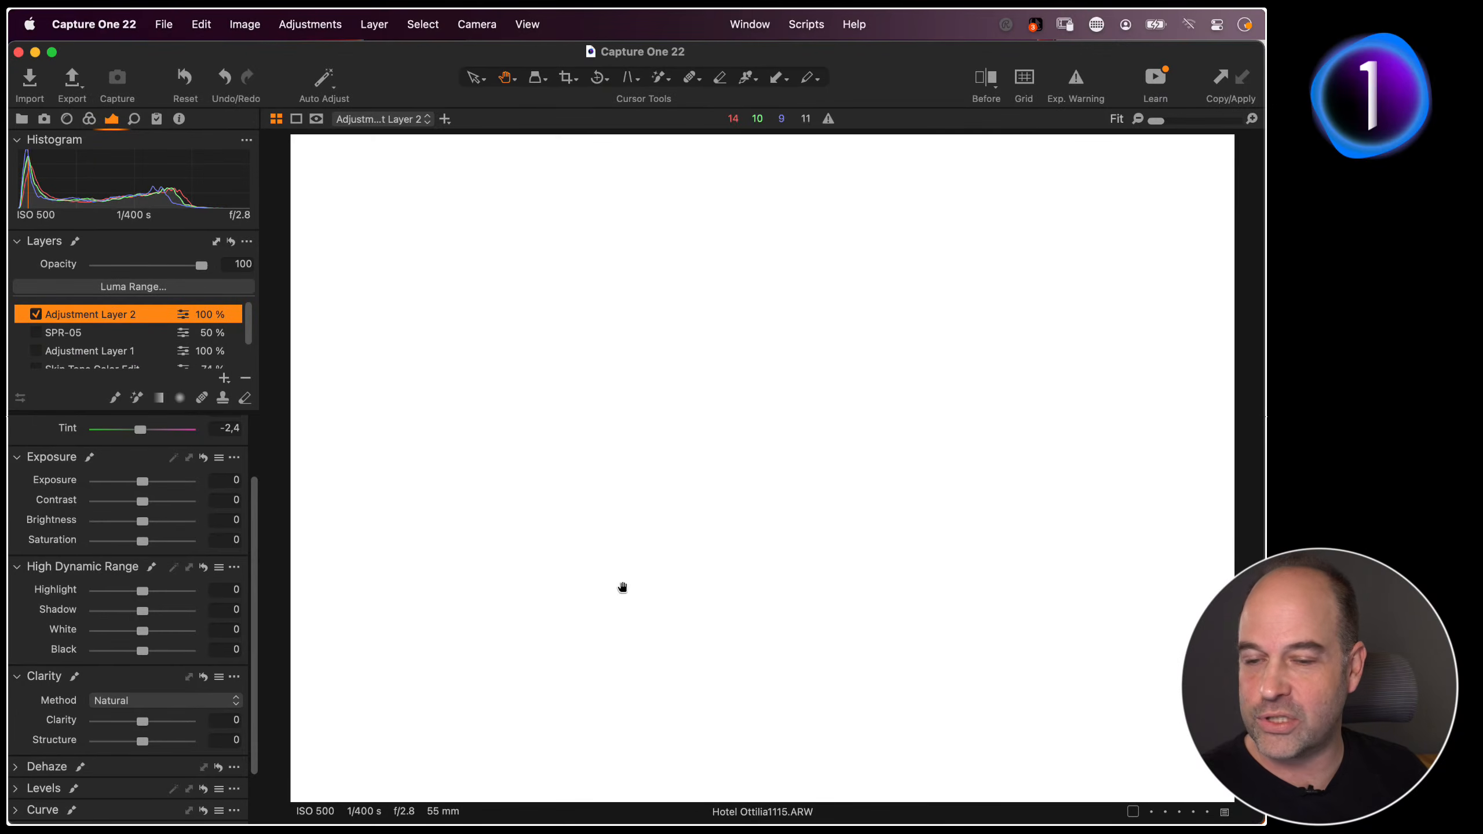
Clear the filled mask of Adjustment Layer 2, hide the grayscale view and brush a new mask over the face and neck
{"action": "right_click", "coordinate": [133, 306]}
{"action": "left_click", "coordinate": [142, 321]}
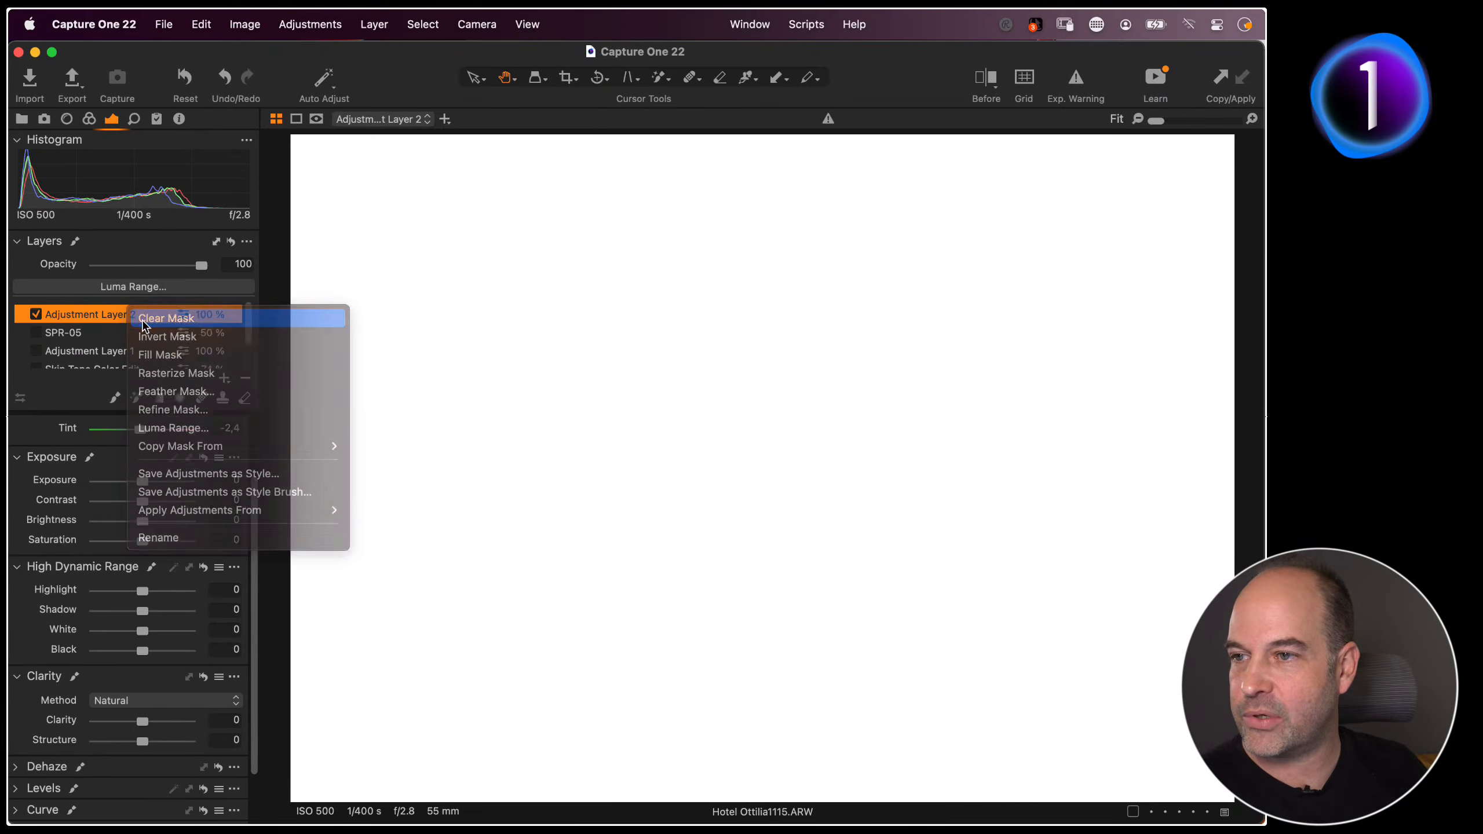
{"action": "key", "text": "alt+m"}
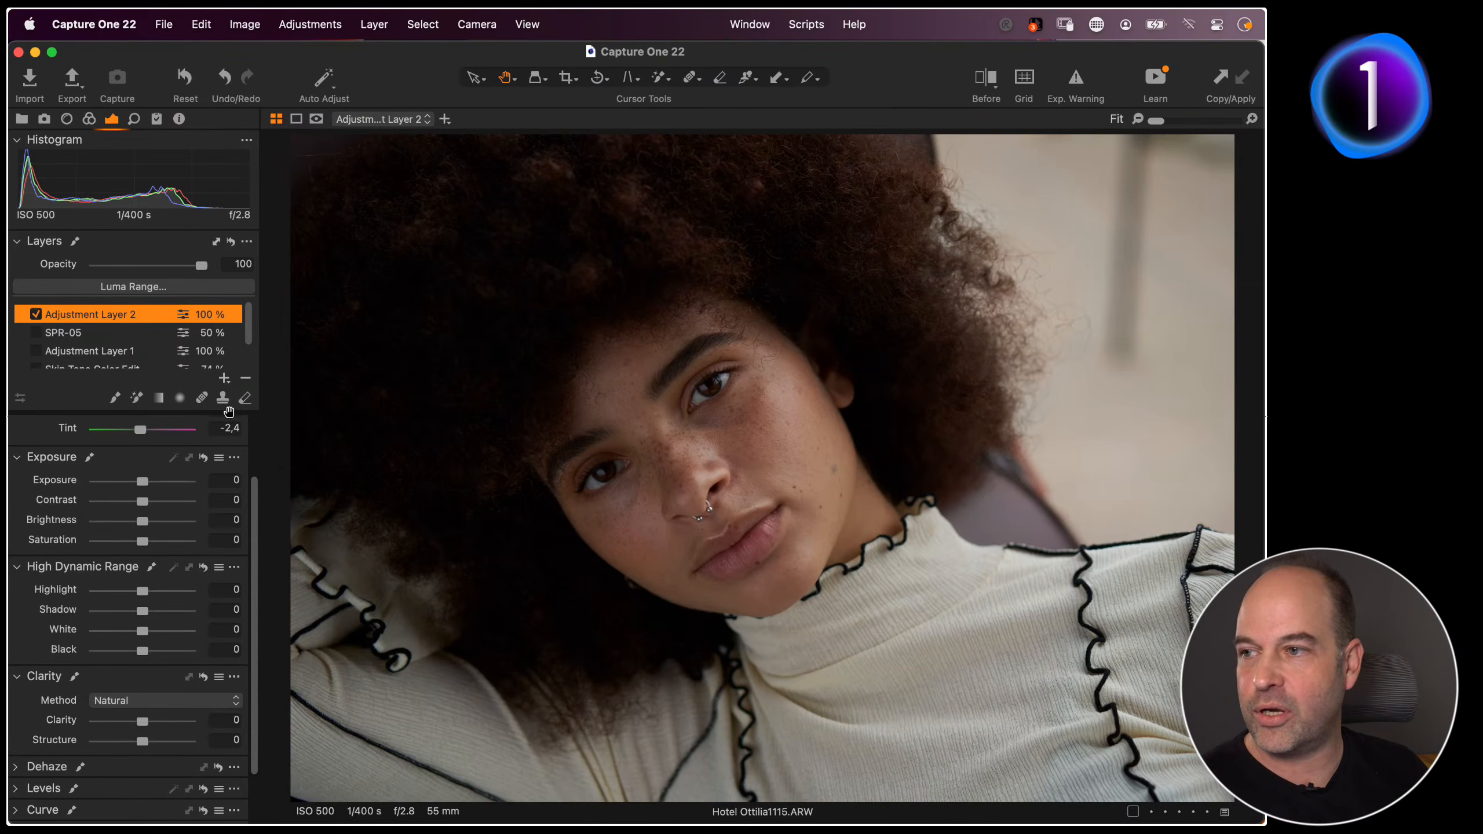
{"action": "left_click", "coordinate": [115, 398]}
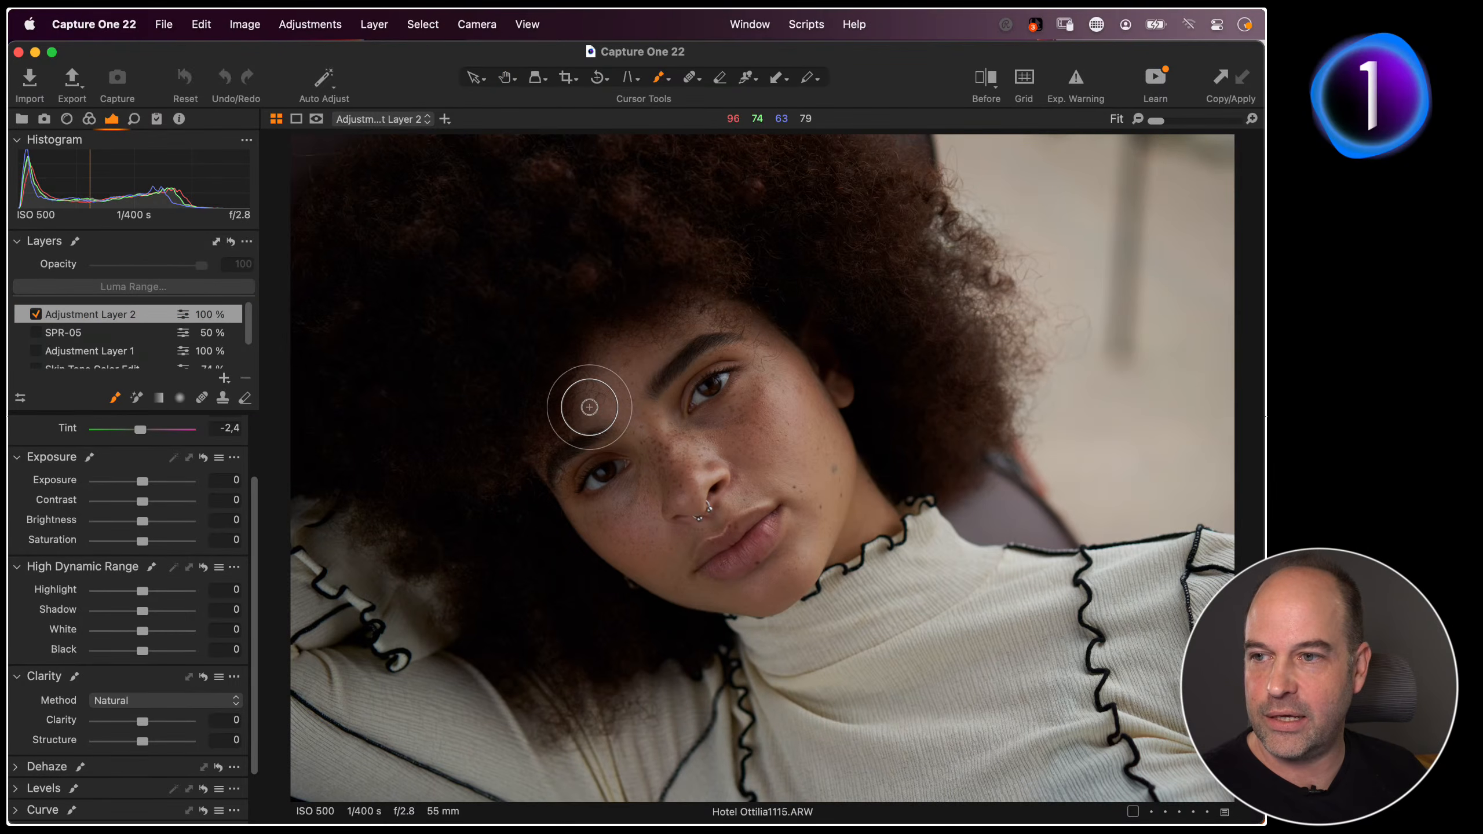
{"action": "mouse_move", "coordinate": [599, 425]}
{"action": "left_mouse_down"}
{"action": "mouse_move", "coordinate": [628, 474]}
{"action": "mouse_move", "coordinate": [586, 407]}
{"action": "mouse_move", "coordinate": [585, 514]}
{"action": "mouse_move", "coordinate": [672, 578]}
{"action": "mouse_move", "coordinate": [751, 596]}
{"action": "mouse_move", "coordinate": [830, 541]}
{"action": "mouse_move", "coordinate": [874, 483]}
{"action": "mouse_move", "coordinate": [715, 307]}
{"action": "mouse_move", "coordinate": [599, 395]}
{"action": "mouse_move", "coordinate": [662, 385]}
{"action": "mouse_move", "coordinate": [723, 493]}
{"action": "mouse_move", "coordinate": [811, 498]}
{"action": "mouse_move", "coordinate": [706, 367]}
{"action": "mouse_move", "coordinate": [692, 384]}
{"action": "mouse_move", "coordinate": [774, 471]}
{"action": "left_mouse_up"}
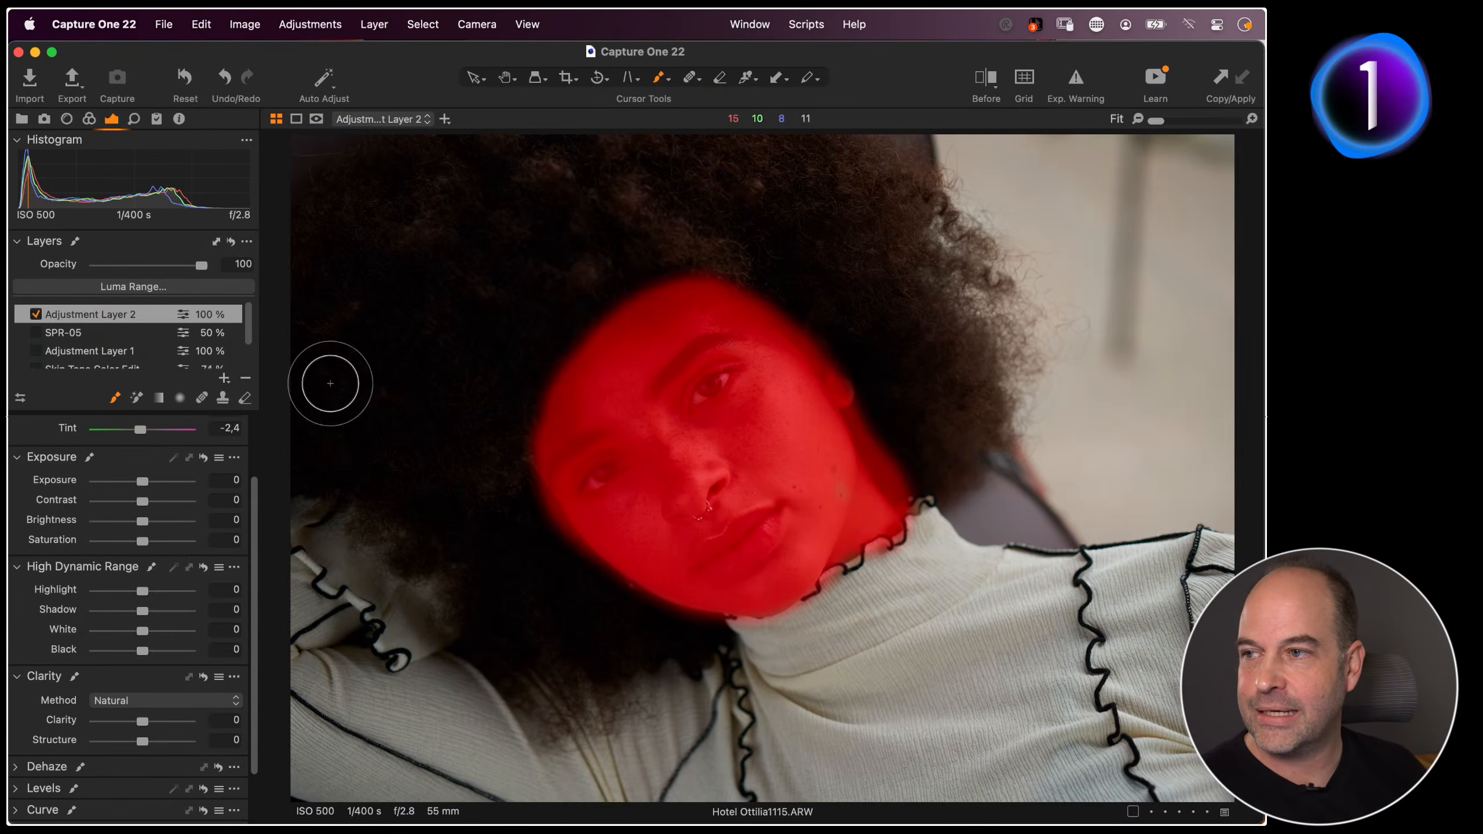
Try limiting the brushed face mask with a luma range of 60 to 169 and falloff 40 to 189
{"action": "left_click", "coordinate": [147, 288]}
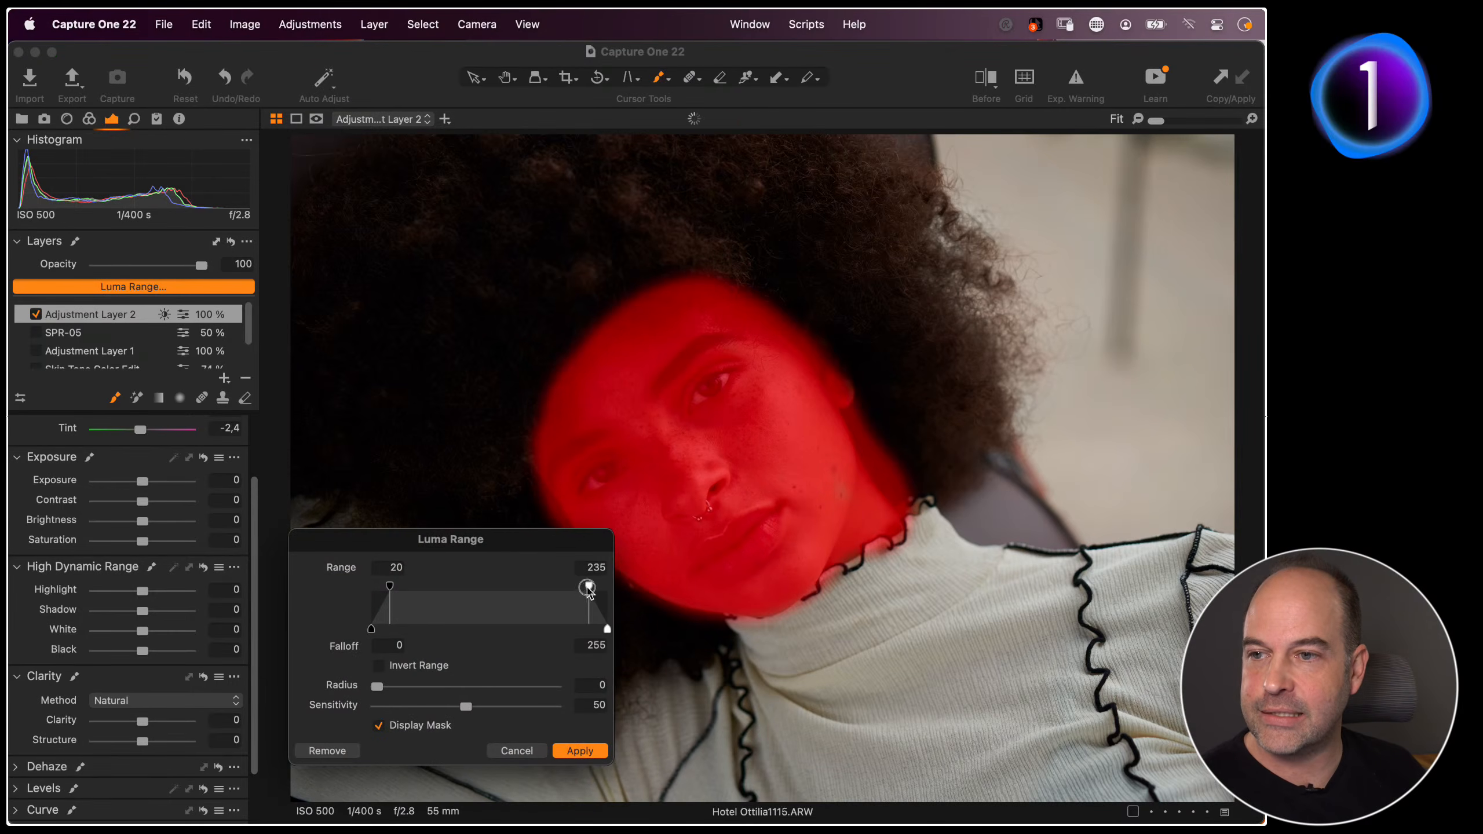
{"action": "left_click_drag", "start_coordinate": [589, 586], "coordinate": [528, 589]}
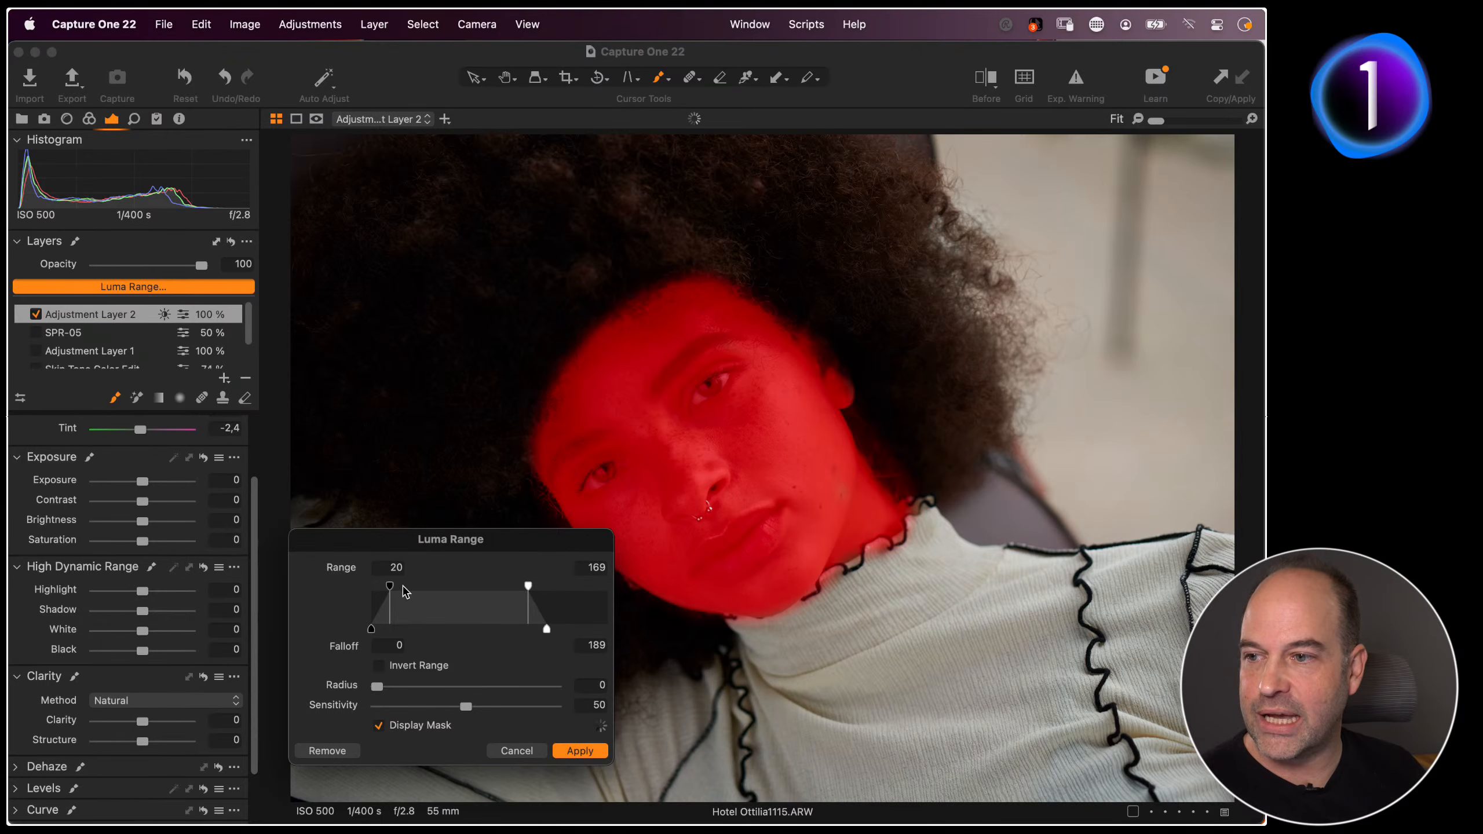
{"action": "left_click_drag", "start_coordinate": [390, 586], "coordinate": [426, 587]}
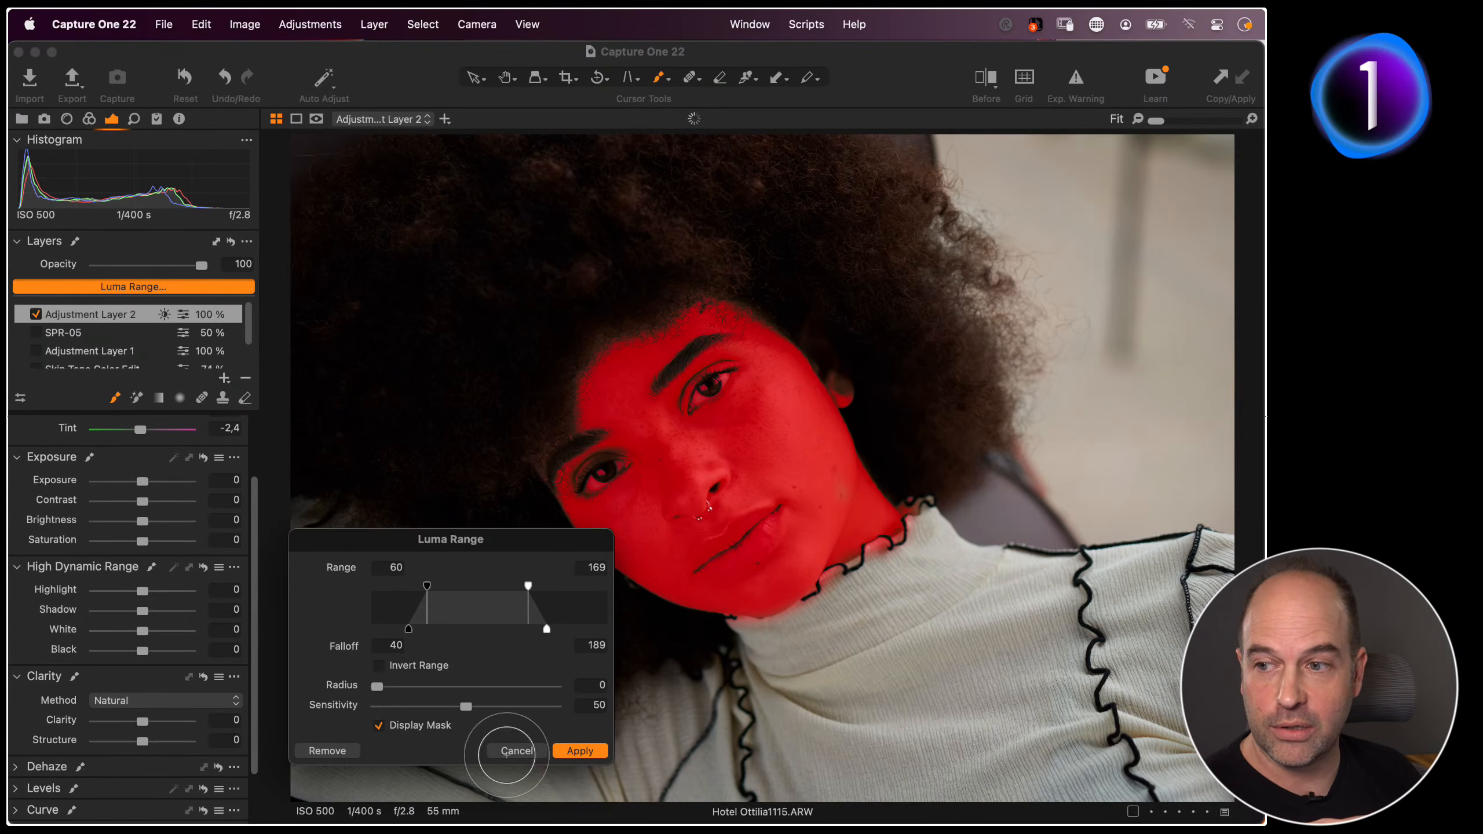
{"action": "left_click", "coordinate": [515, 751]}
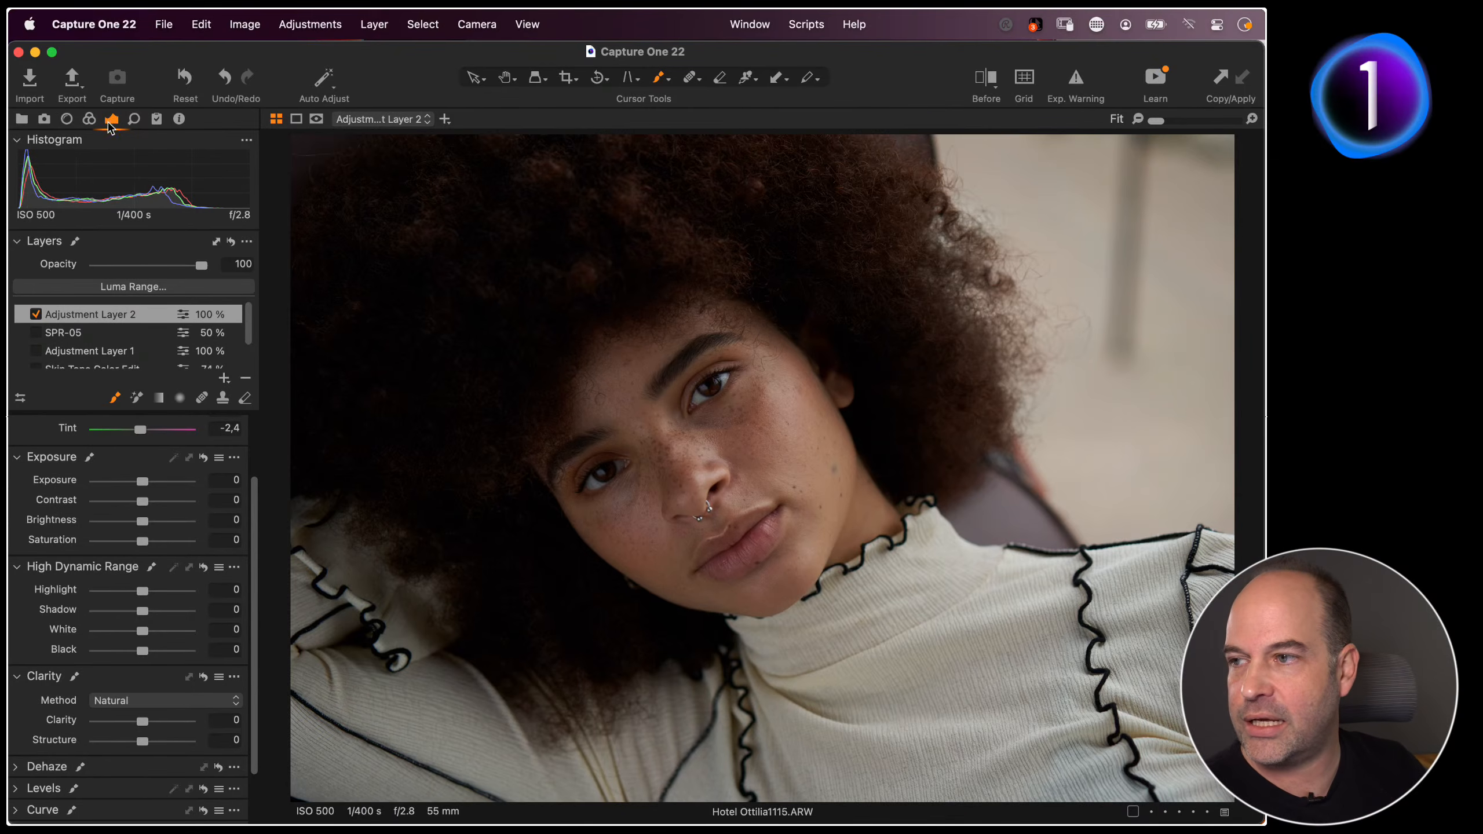
{"action": "scroll", "coordinate": [131, 473], "scroll_direction": "up", "scroll_amount": 3}
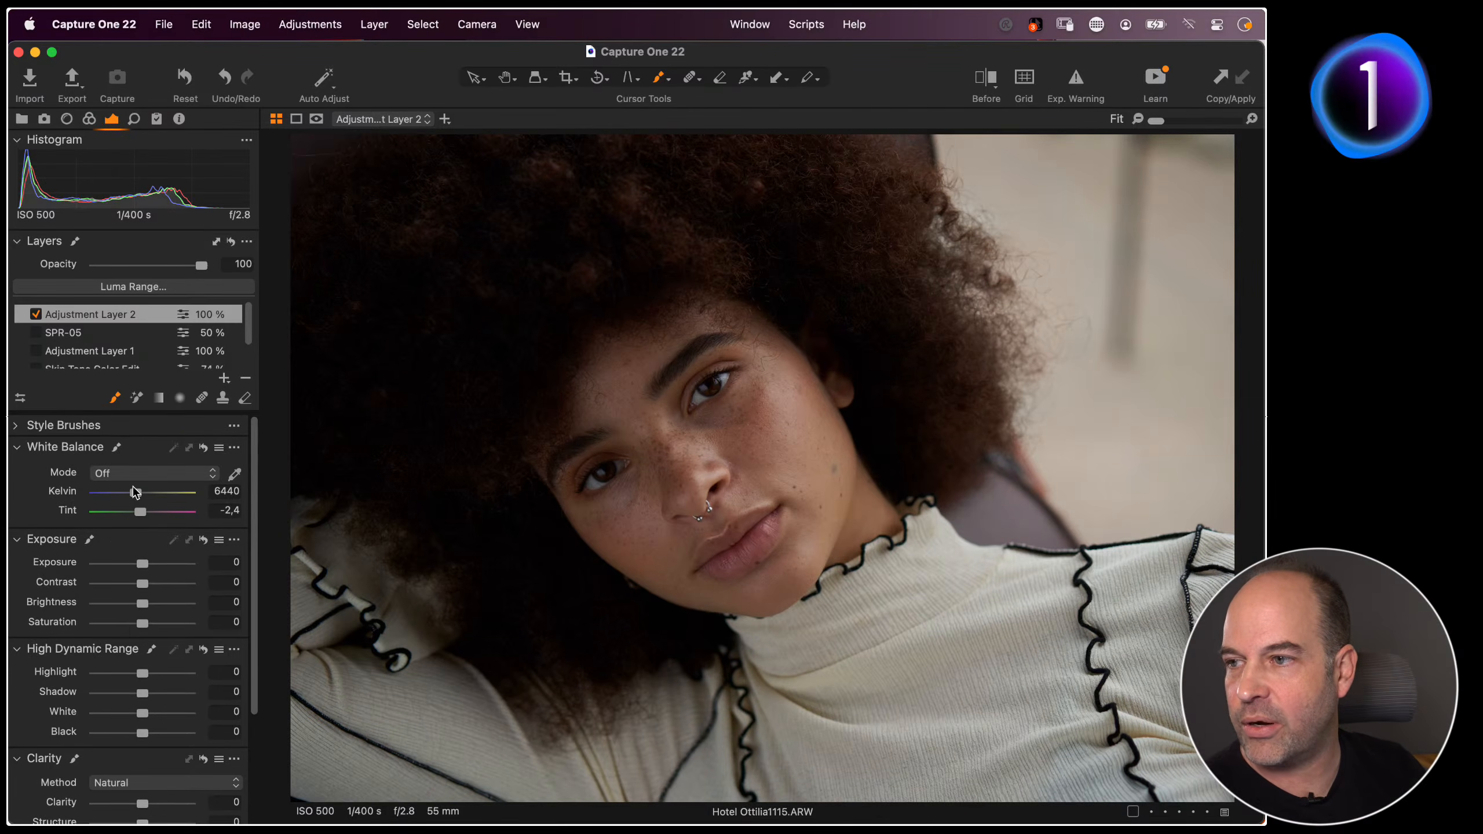
Choose the built-in Dodge (brighten) style brush from the Light & Contrast group and shrink it to roughly iris size
{"action": "left_click", "coordinate": [23, 427]}
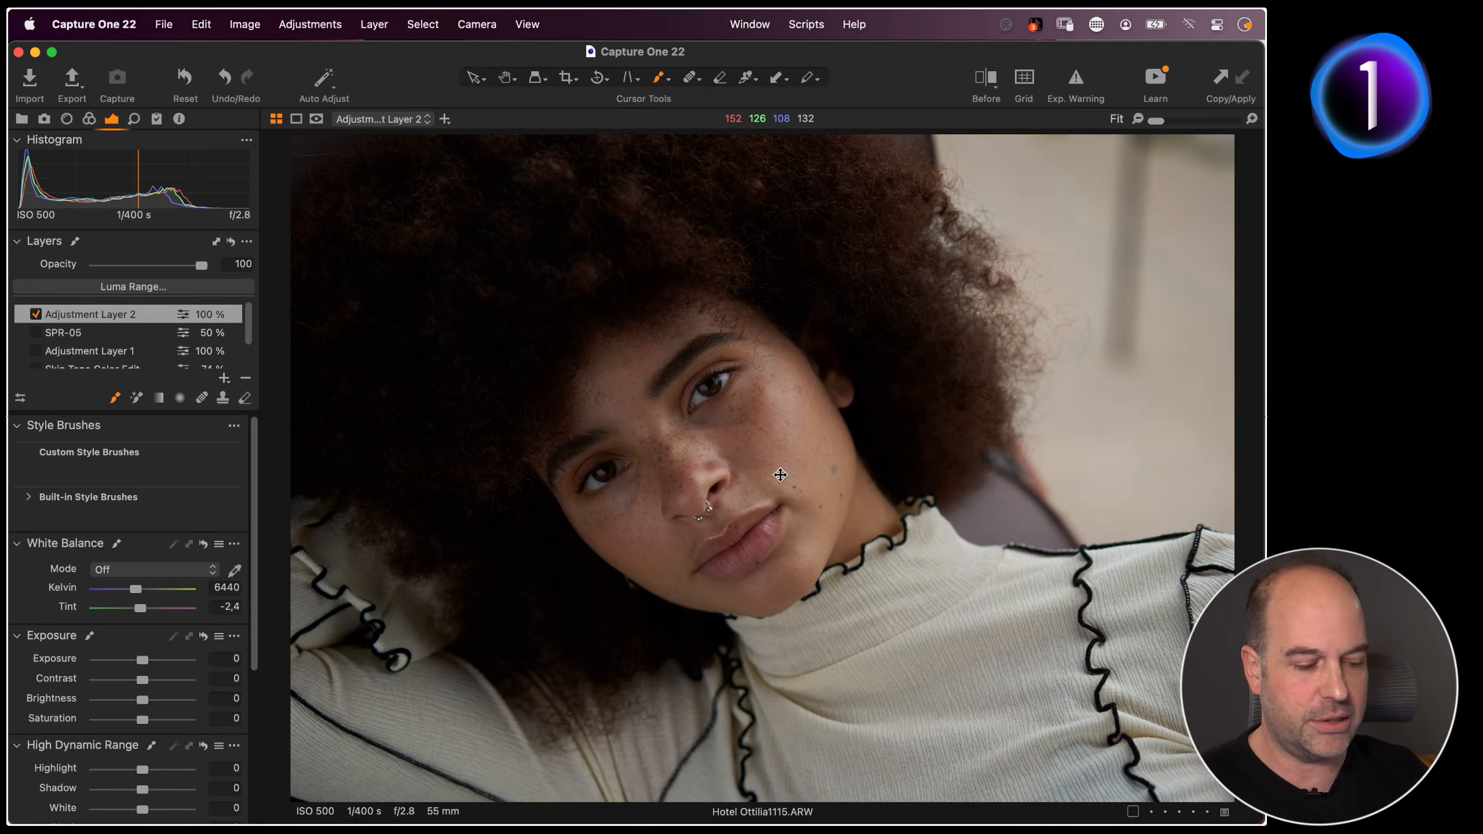
{"action": "scroll", "coordinate": [781, 475], "scroll_direction": "up", "scroll_amount": 3}
{"action": "scroll", "coordinate": [781, 475], "scroll_direction": "up", "scroll_amount": 2}
{"action": "scroll", "coordinate": [795, 295], "scroll_direction": "up", "scroll_amount": 5}
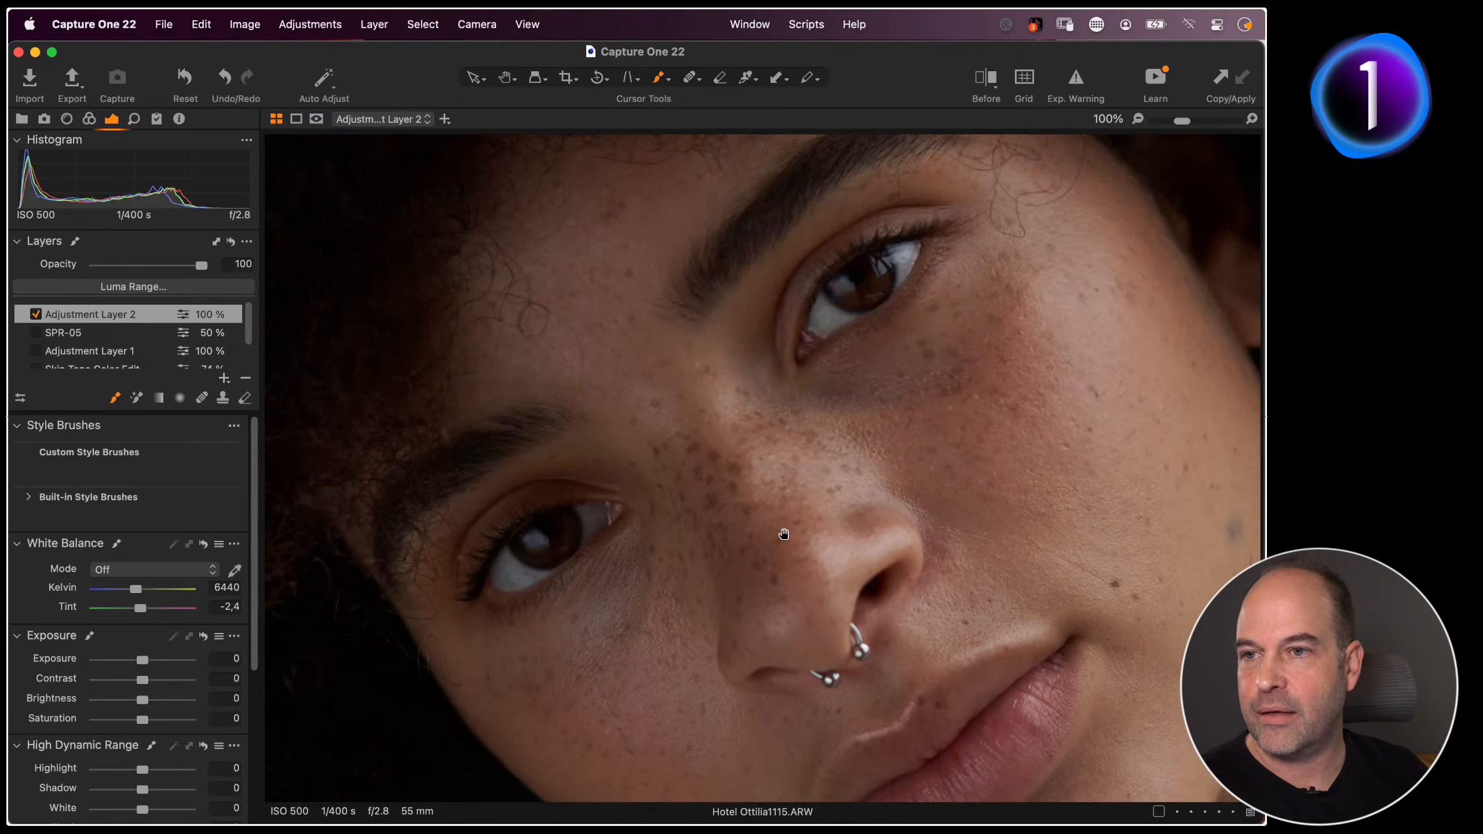
{"action": "left_click", "coordinate": [65, 508]}
{"action": "left_click", "coordinate": [43, 539]}
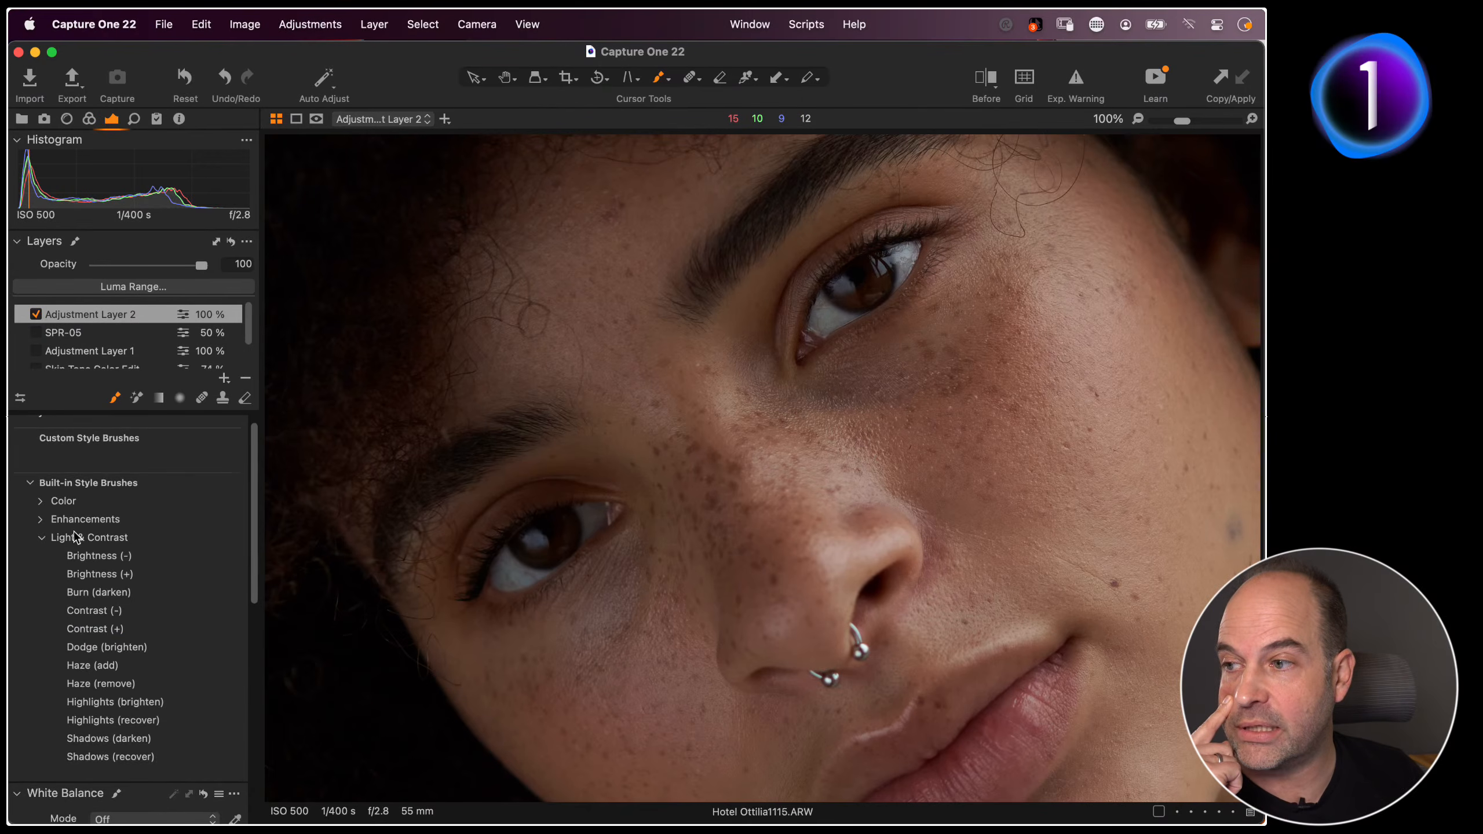
{"action": "scroll", "coordinate": [117, 480], "scroll_direction": "down", "scroll_amount": 2}
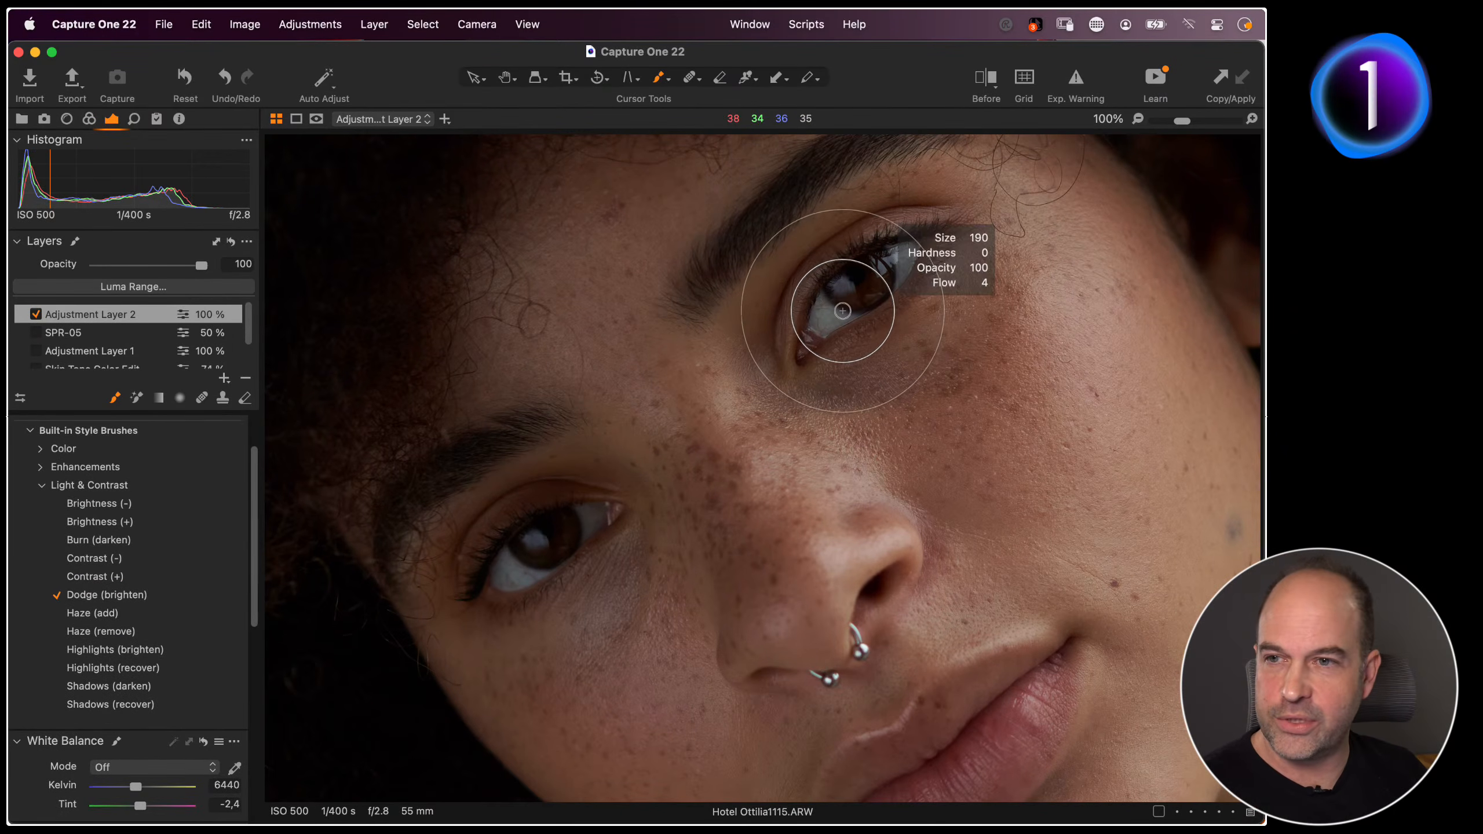
{"action": "left_click_drag", "start_coordinate": [842, 311], "coordinate": [828, 330]}
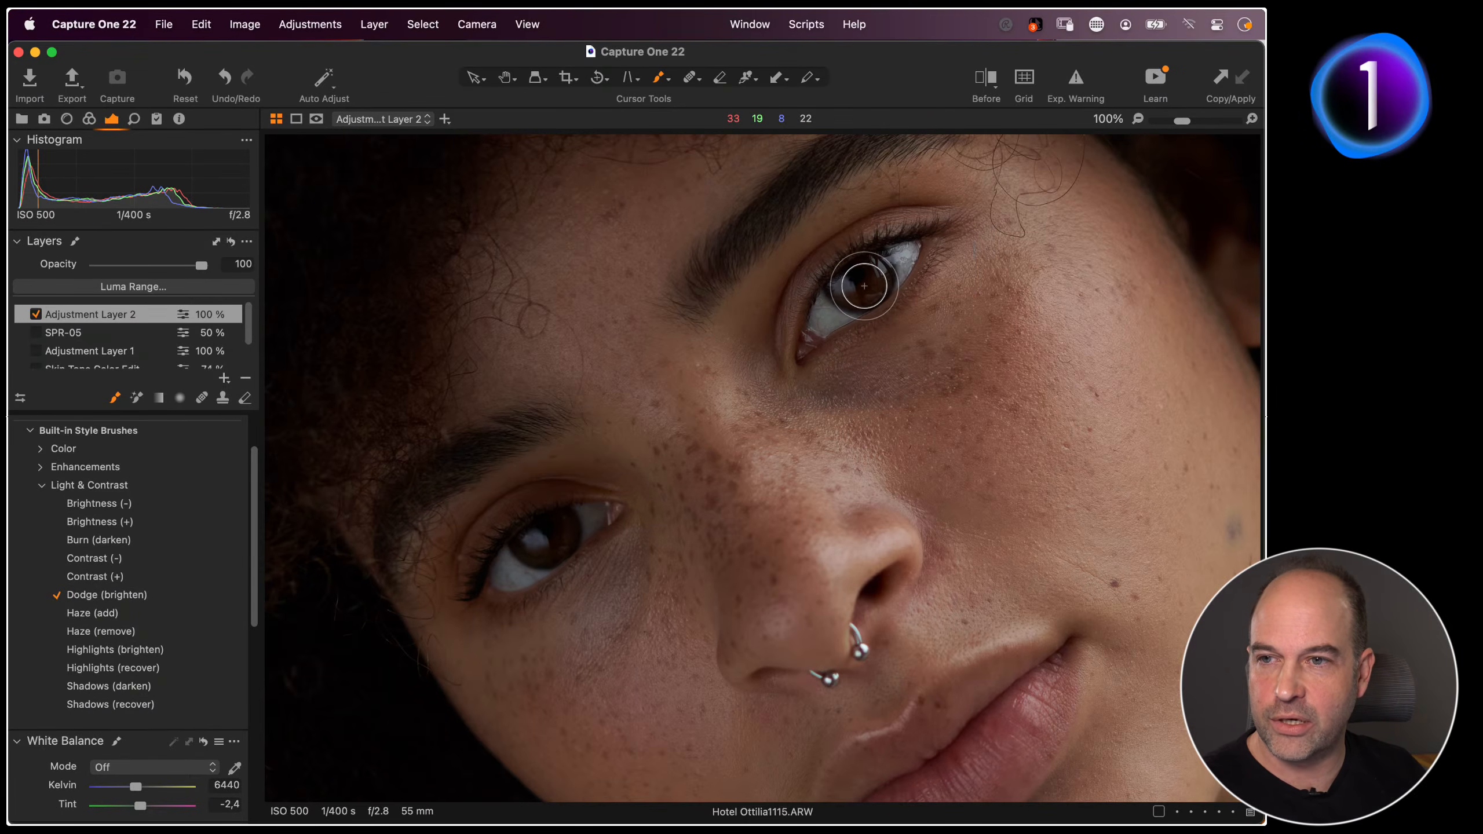
{"action": "left_click", "coordinate": [861, 289], "text": "ctrl+alt"}
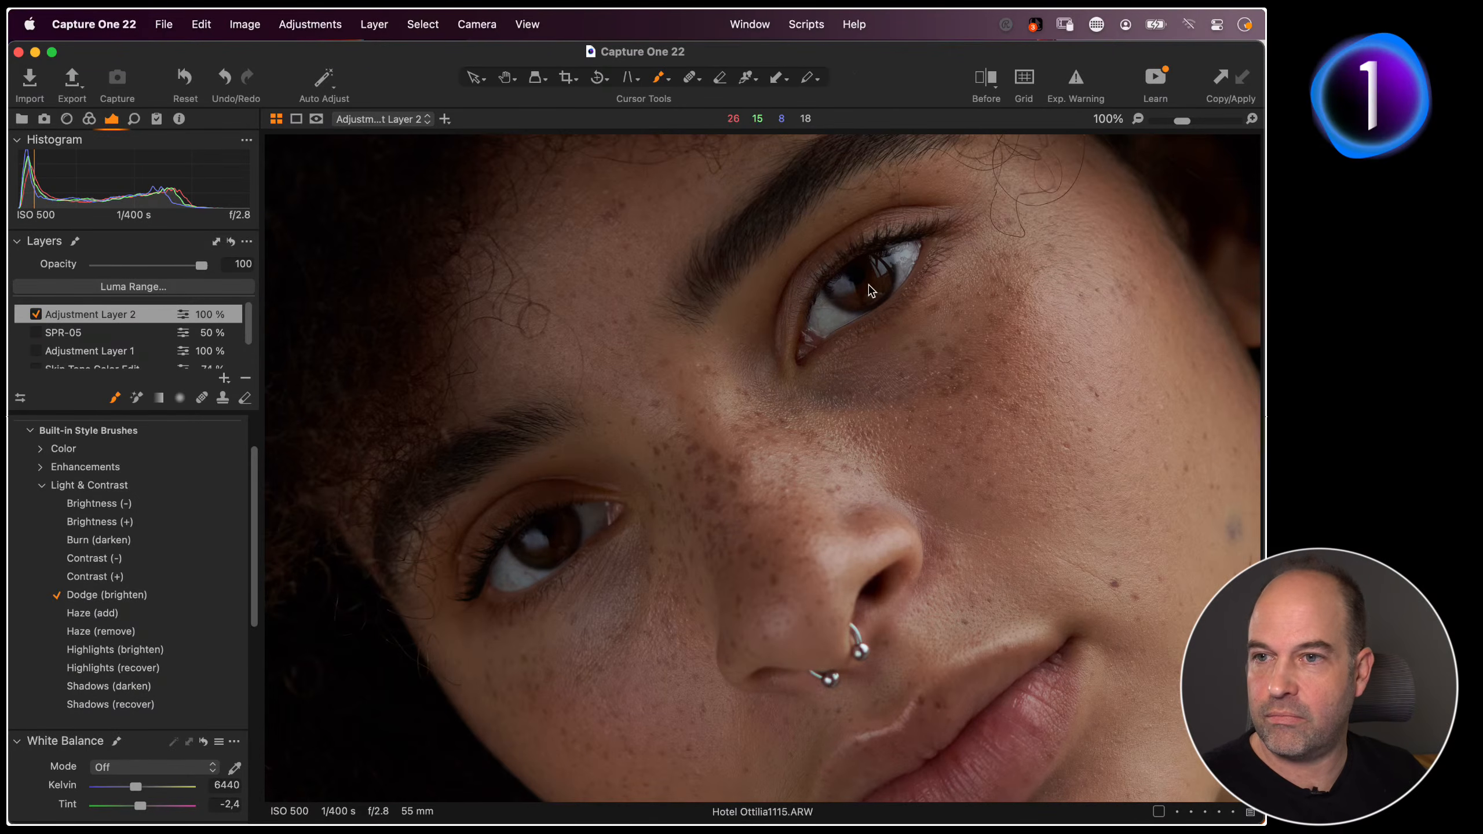
Brush Dodge (brighten) over the irises of both eyes and toggle its layer to compare the effect
{"action": "left_click", "coordinate": [860, 293]}
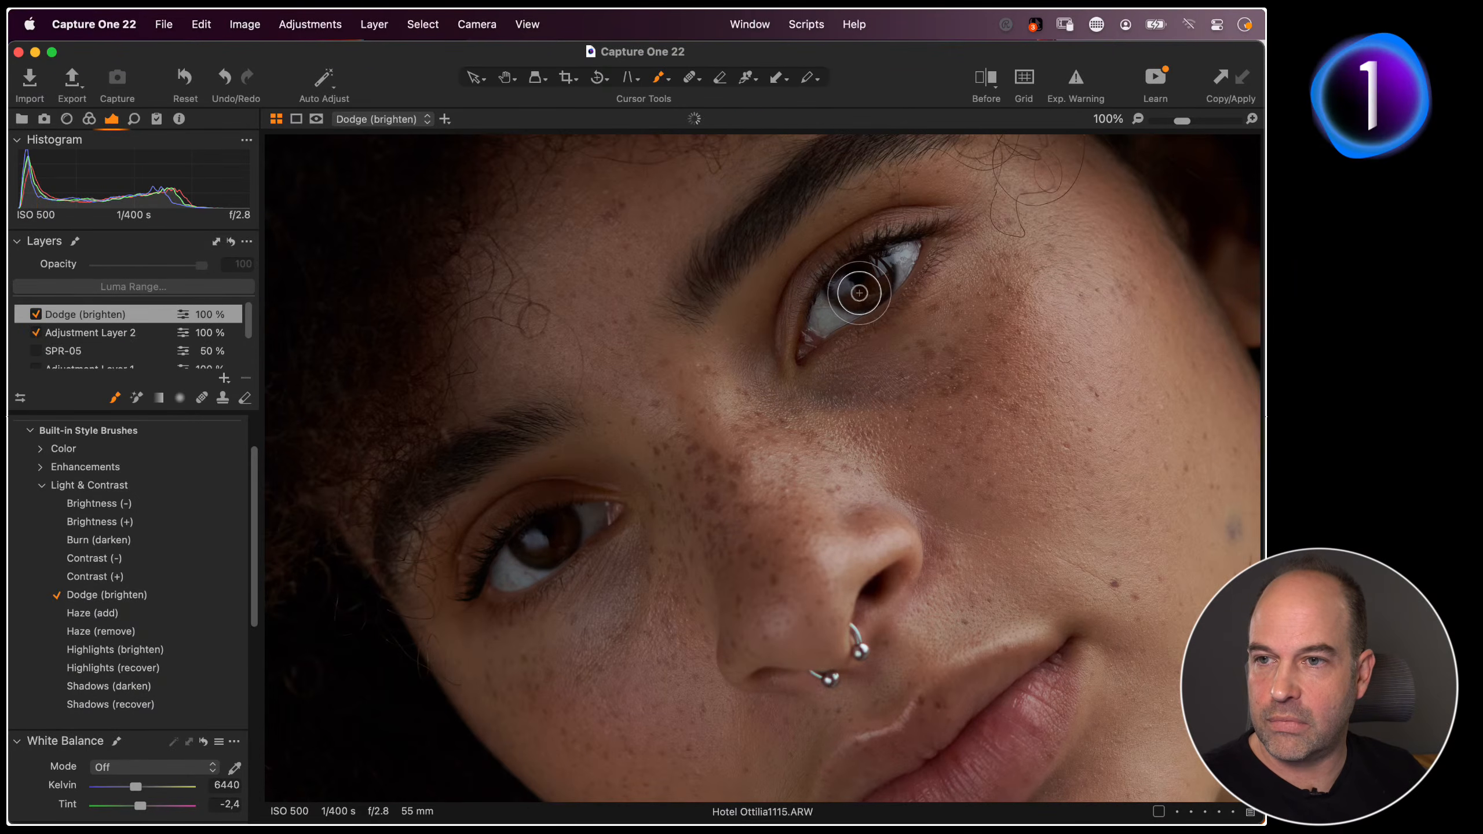
{"action": "mouse_move", "coordinate": [859, 292]}
{"action": "left_mouse_down"}
{"action": "mouse_move", "coordinate": [884, 270]}
{"action": "mouse_move", "coordinate": [841, 291]}
{"action": "mouse_move", "coordinate": [869, 283]}
{"action": "left_mouse_up"}
{"action": "left_click", "coordinate": [549, 536]}
{"action": "left_click", "coordinate": [543, 542]}
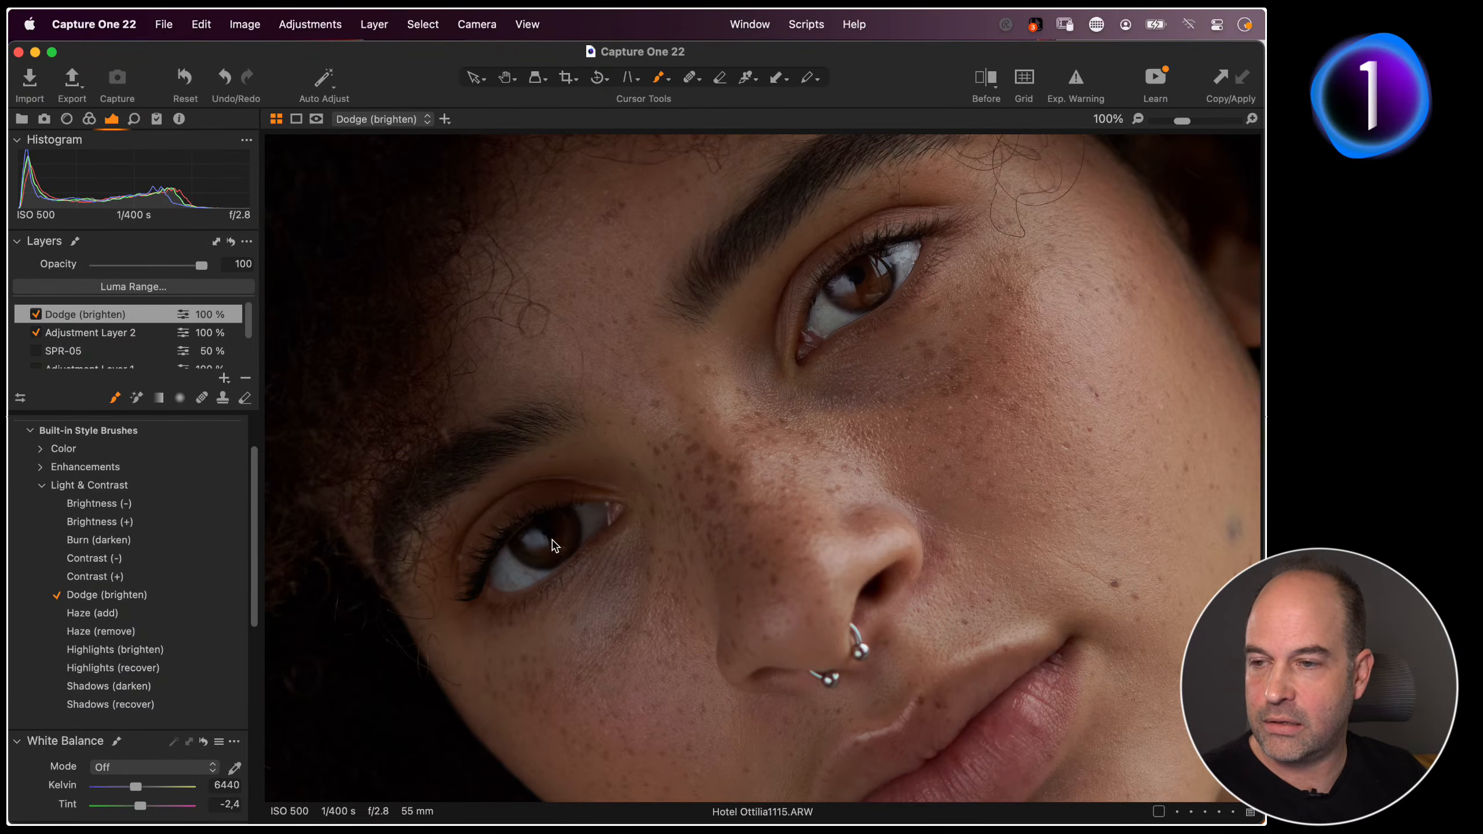
{"action": "left_click", "coordinate": [543, 537]}
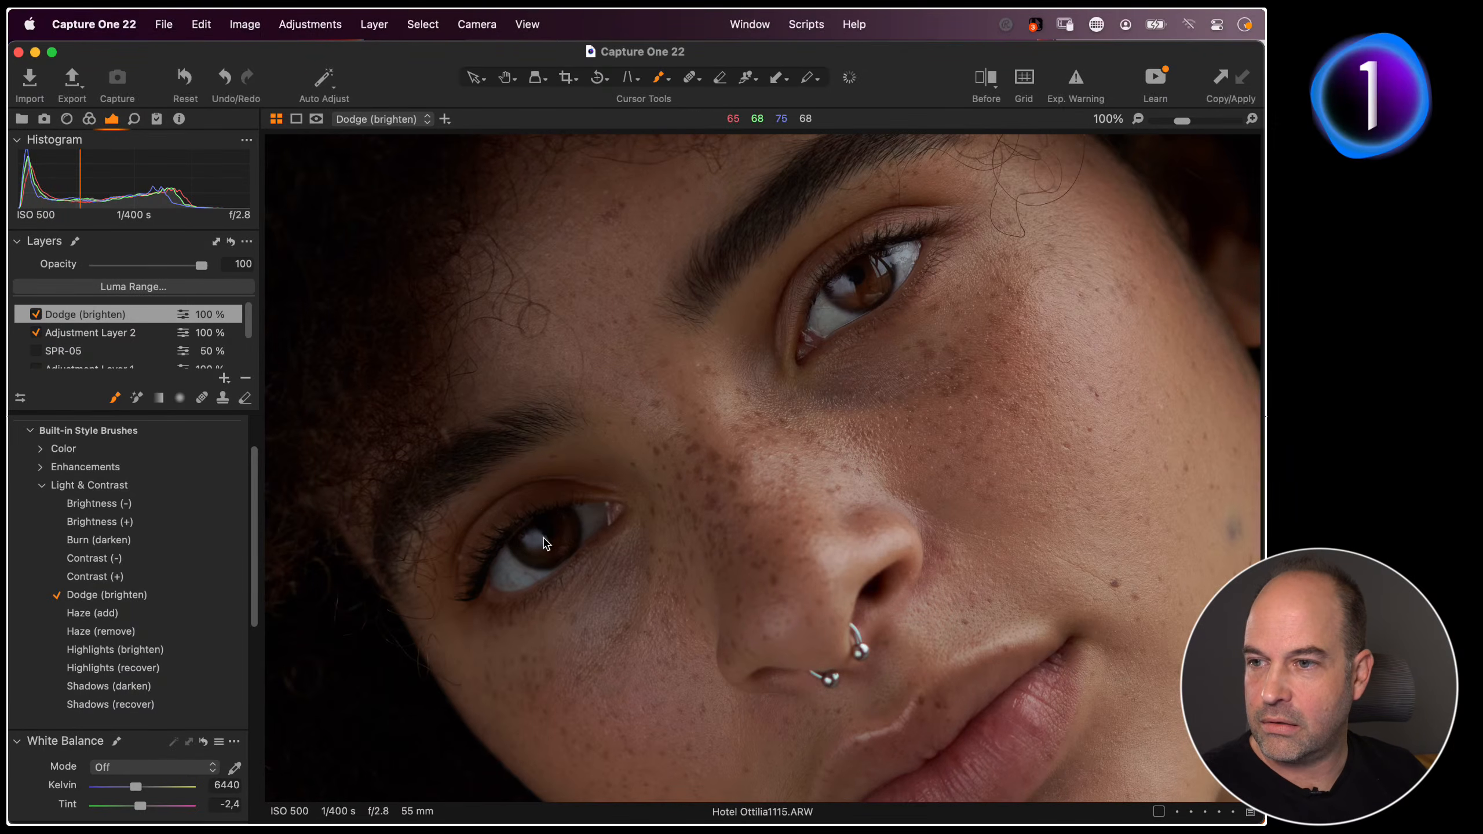
{"action": "left_click", "coordinate": [545, 542]}
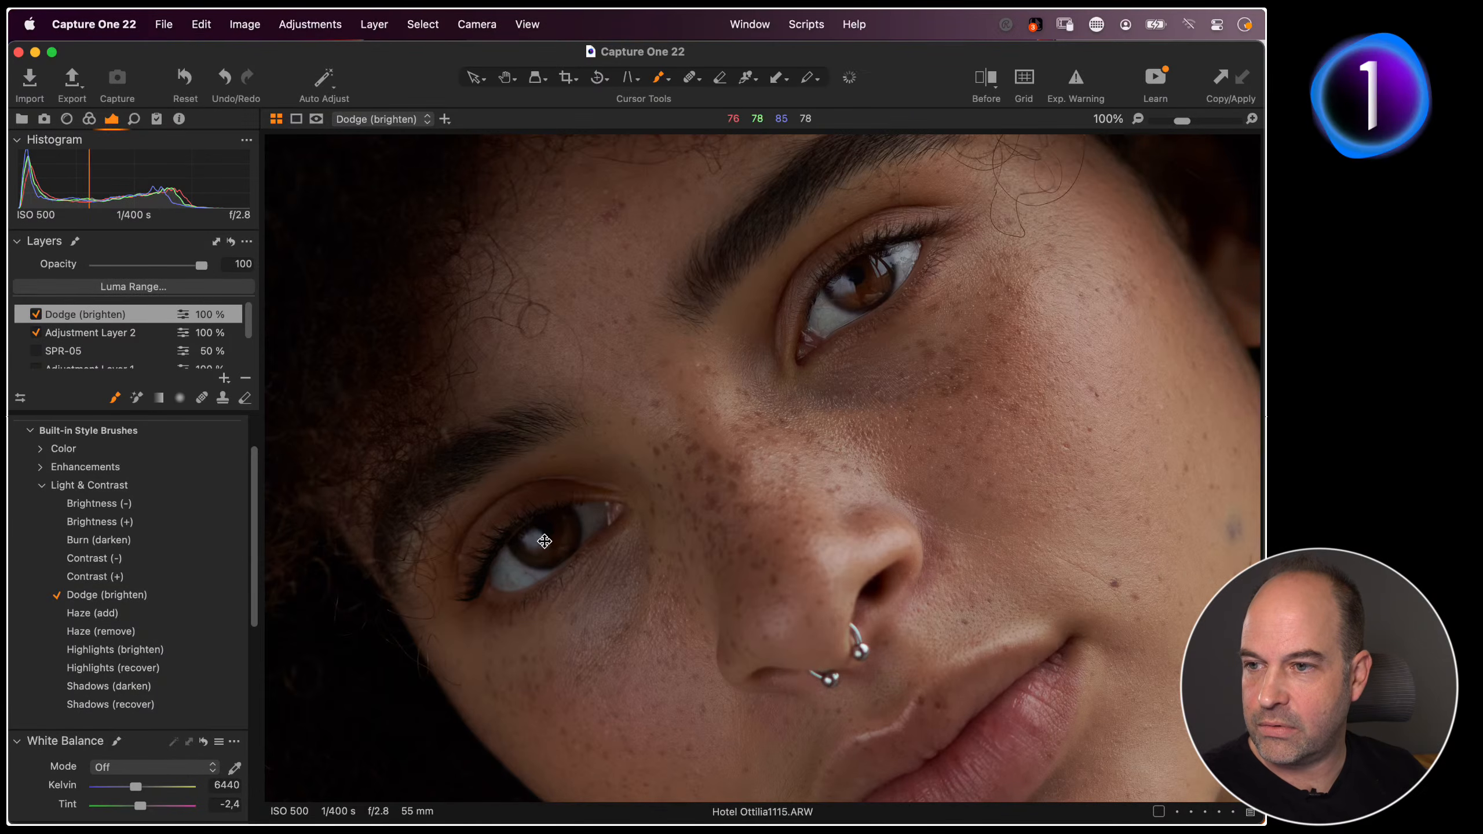
{"action": "left_click_drag", "start_coordinate": [544, 541], "coordinate": [563, 526]}
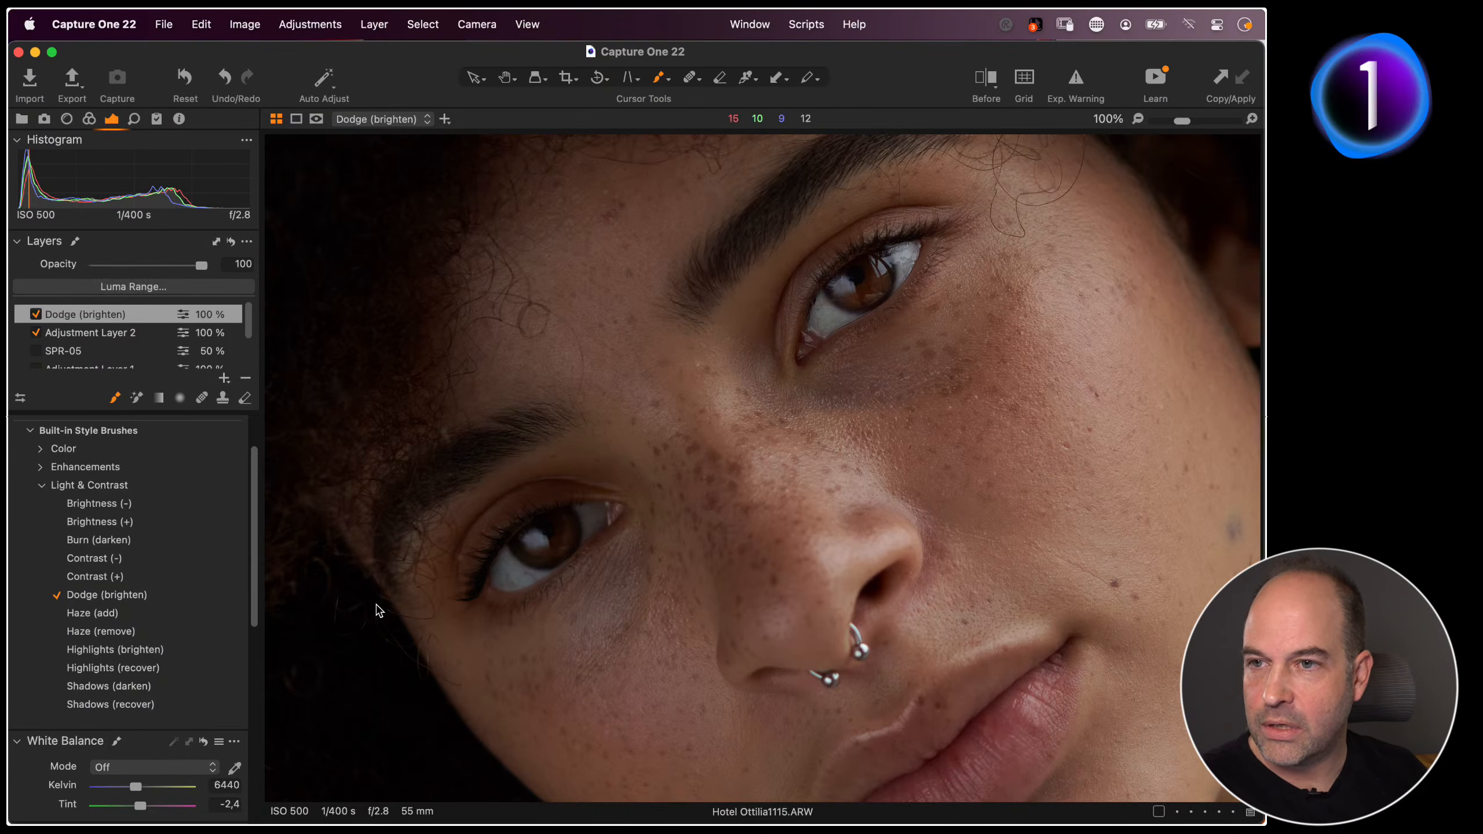
{"action": "left_click", "coordinate": [36, 315]}
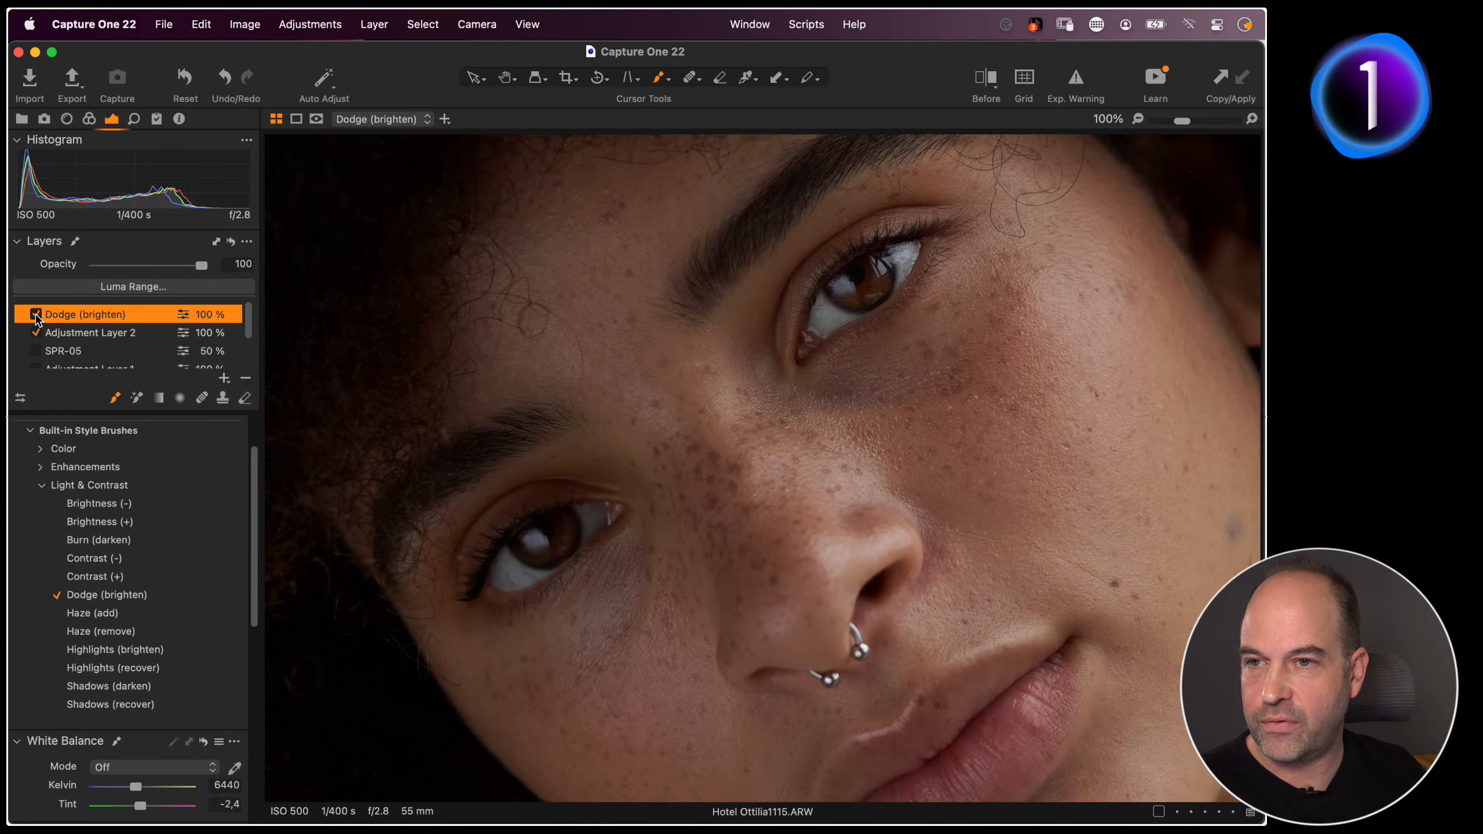
{"action": "left_click", "coordinate": [34, 317]}
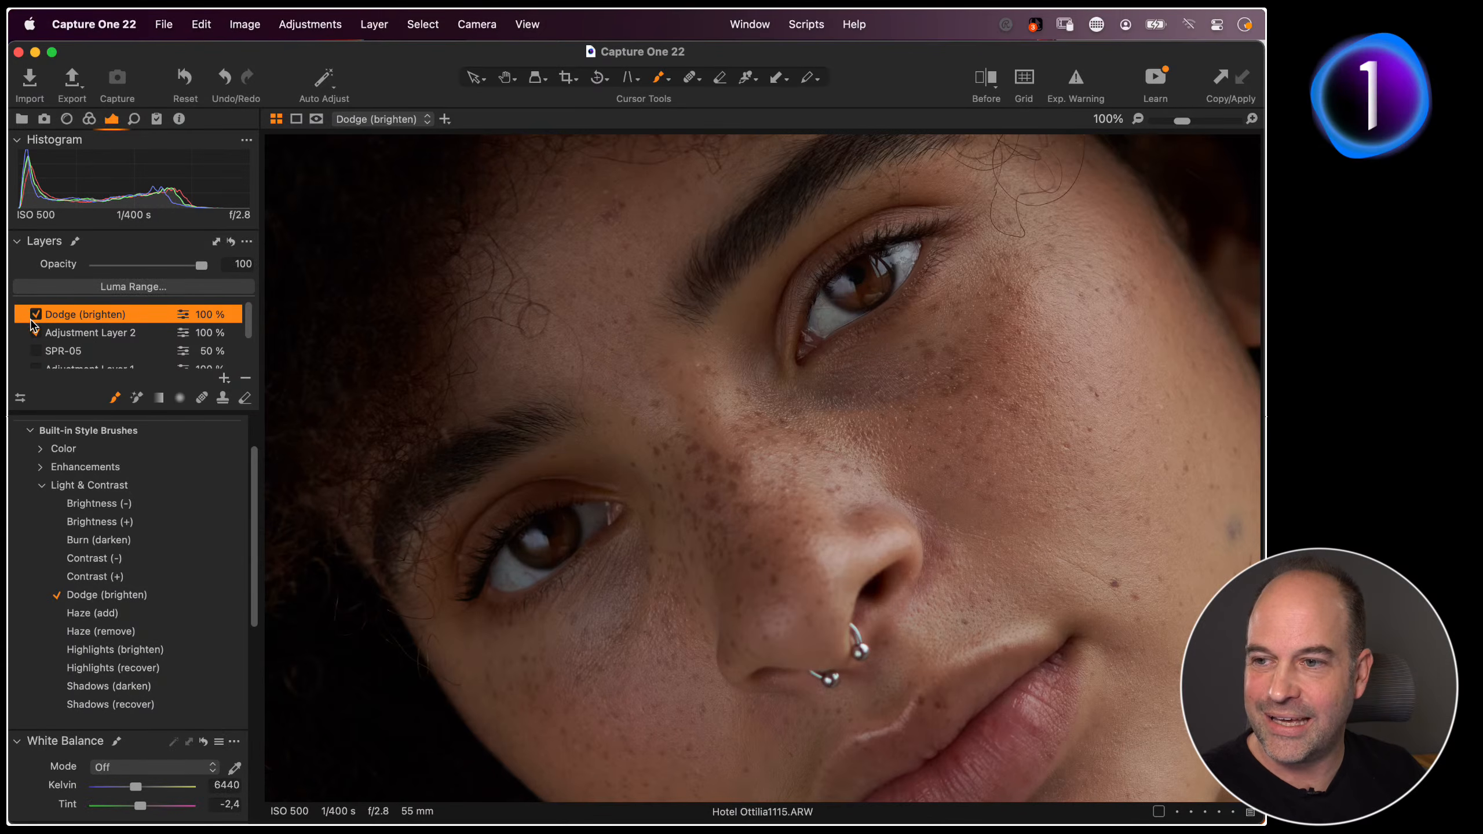
Erase the Dodge (brighten) mask along the edges of both eyes outside the irises
{"action": "left_click", "coordinate": [245, 398]}
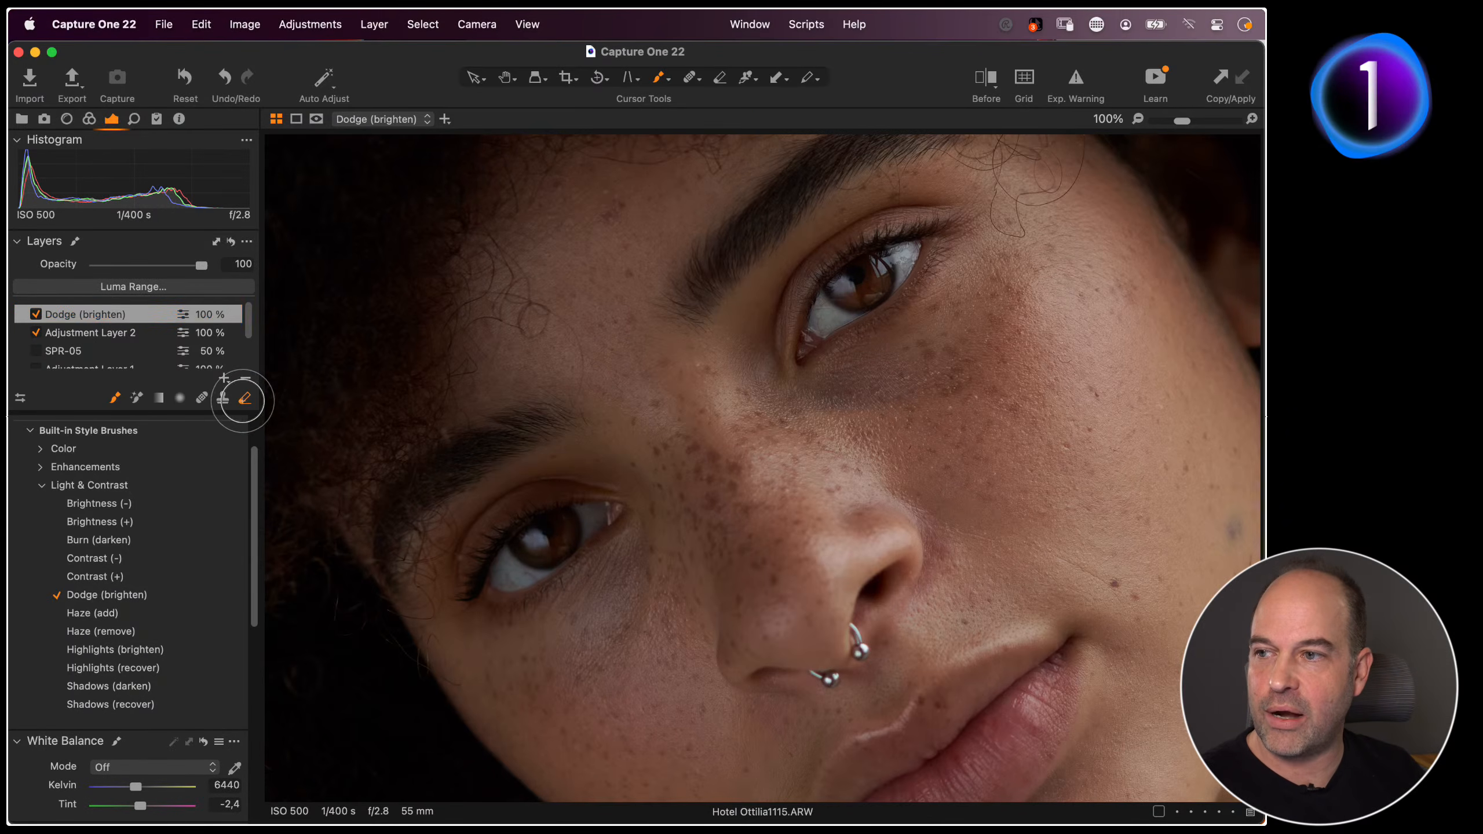
{"action": "mouse_move", "coordinate": [893, 336]}
{"action": "left_mouse_down"}
{"action": "mouse_move", "coordinate": [933, 297]}
{"action": "mouse_move", "coordinate": [851, 350]}
{"action": "mouse_move", "coordinate": [929, 286]}
{"action": "left_mouse_up"}
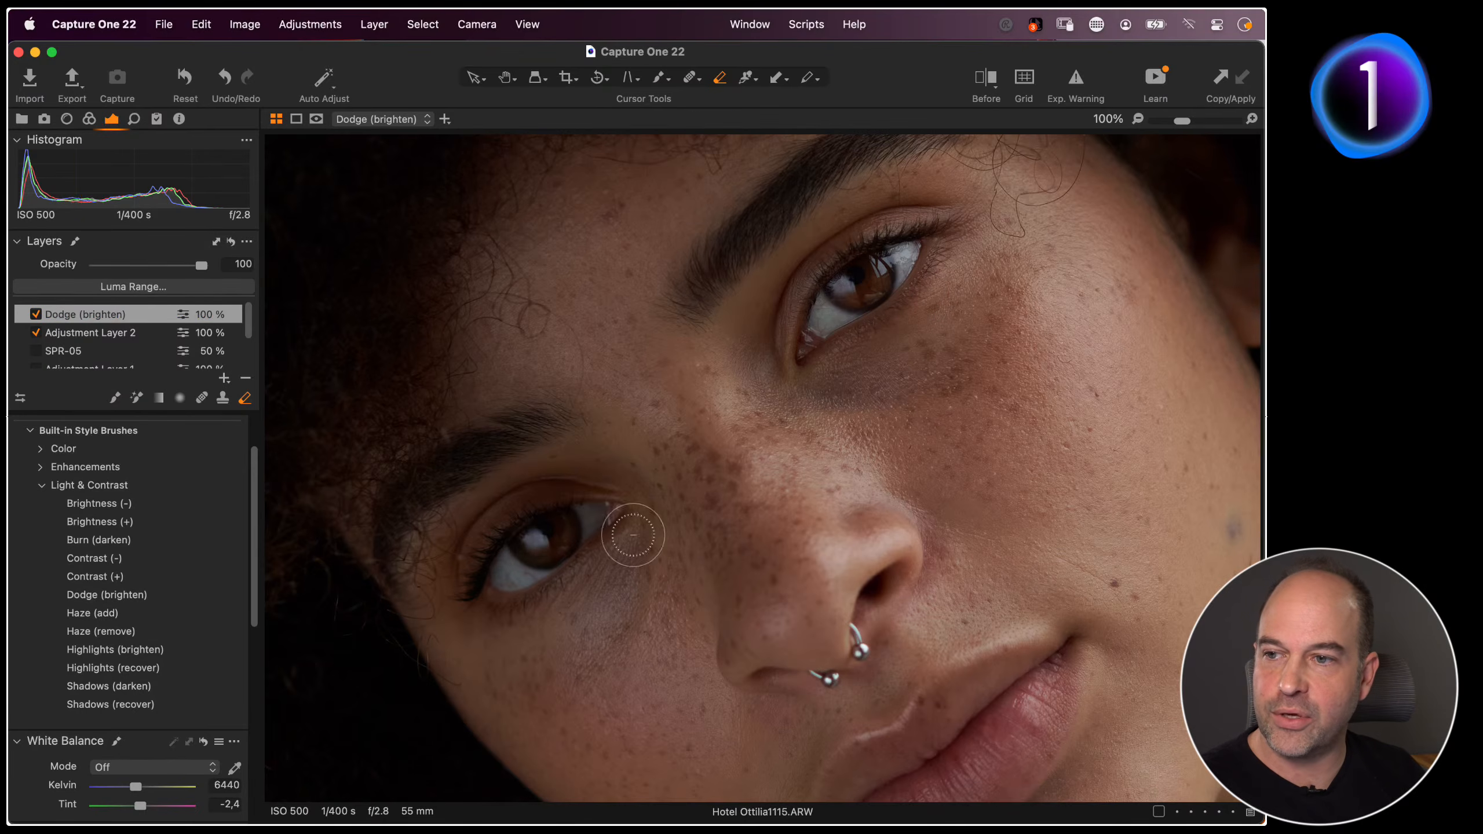
{"action": "left_click_drag", "start_coordinate": [632, 536], "coordinate": [577, 588]}
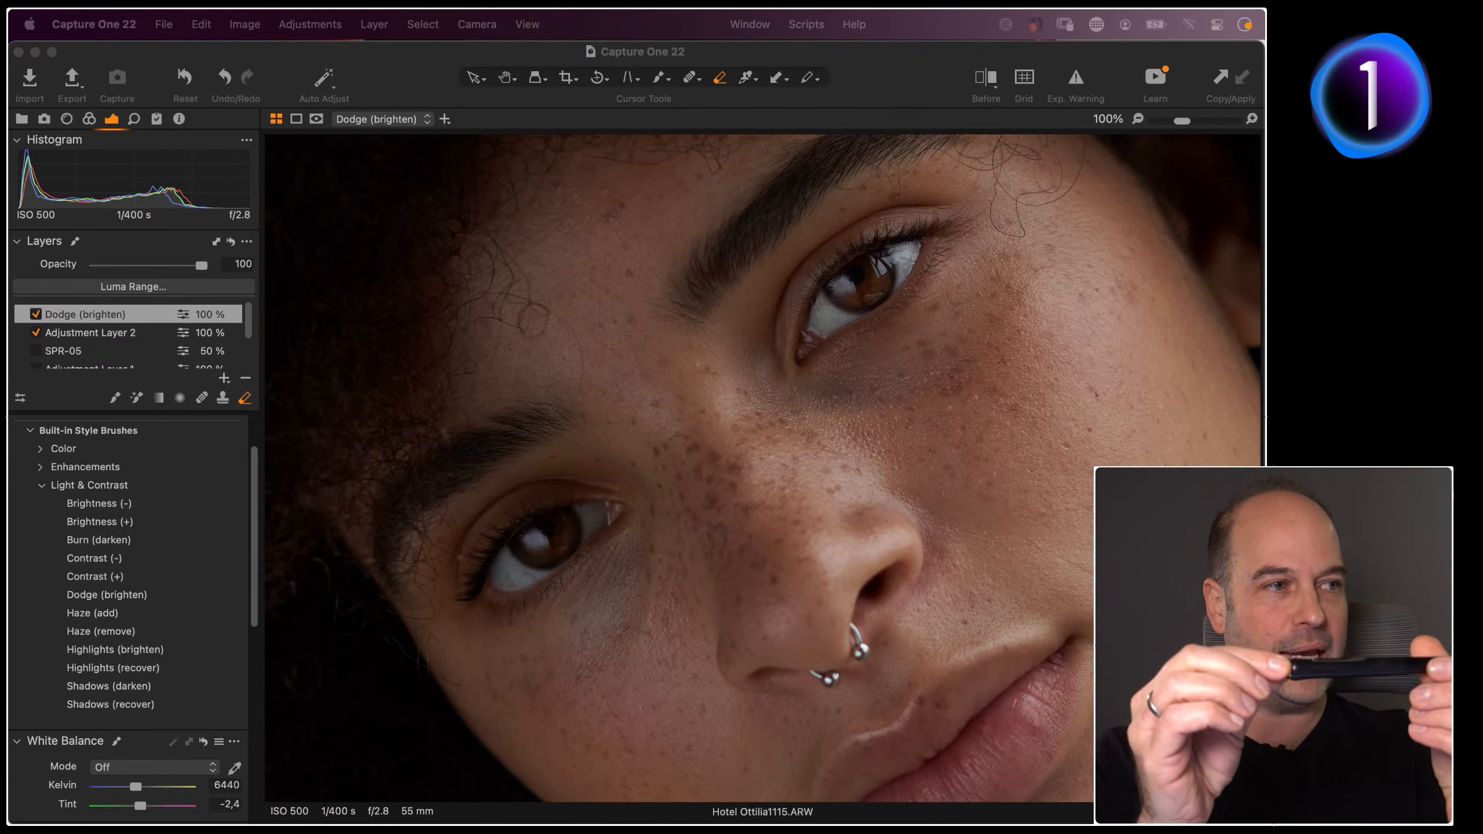
Show the image browser and open the photo L2850685.dng, fitted whole in the viewer with the Pan tool active
{"action": "left_click", "coordinate": [781, 427]}
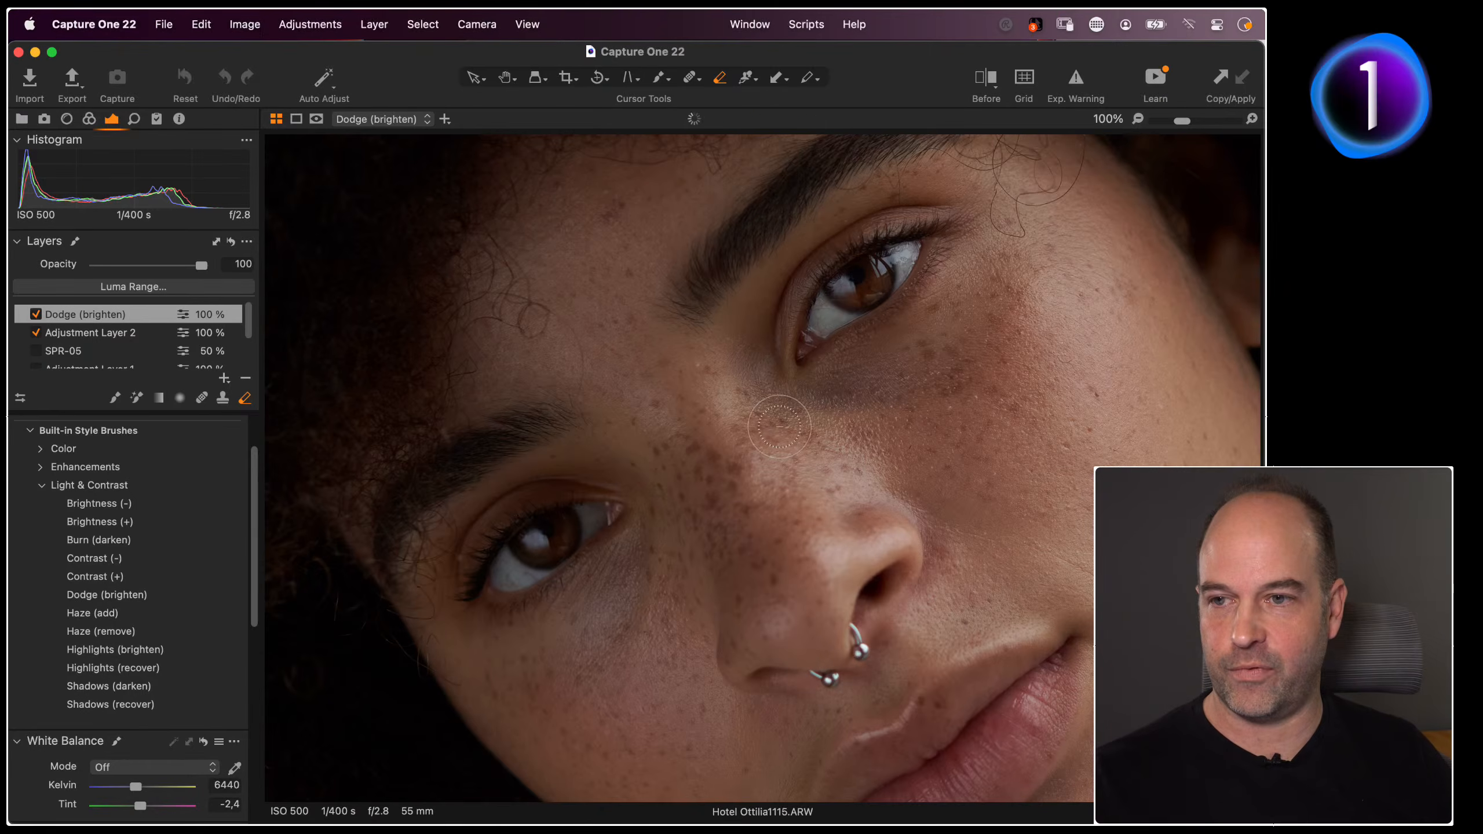
{"action": "key", "text": "super+b"}
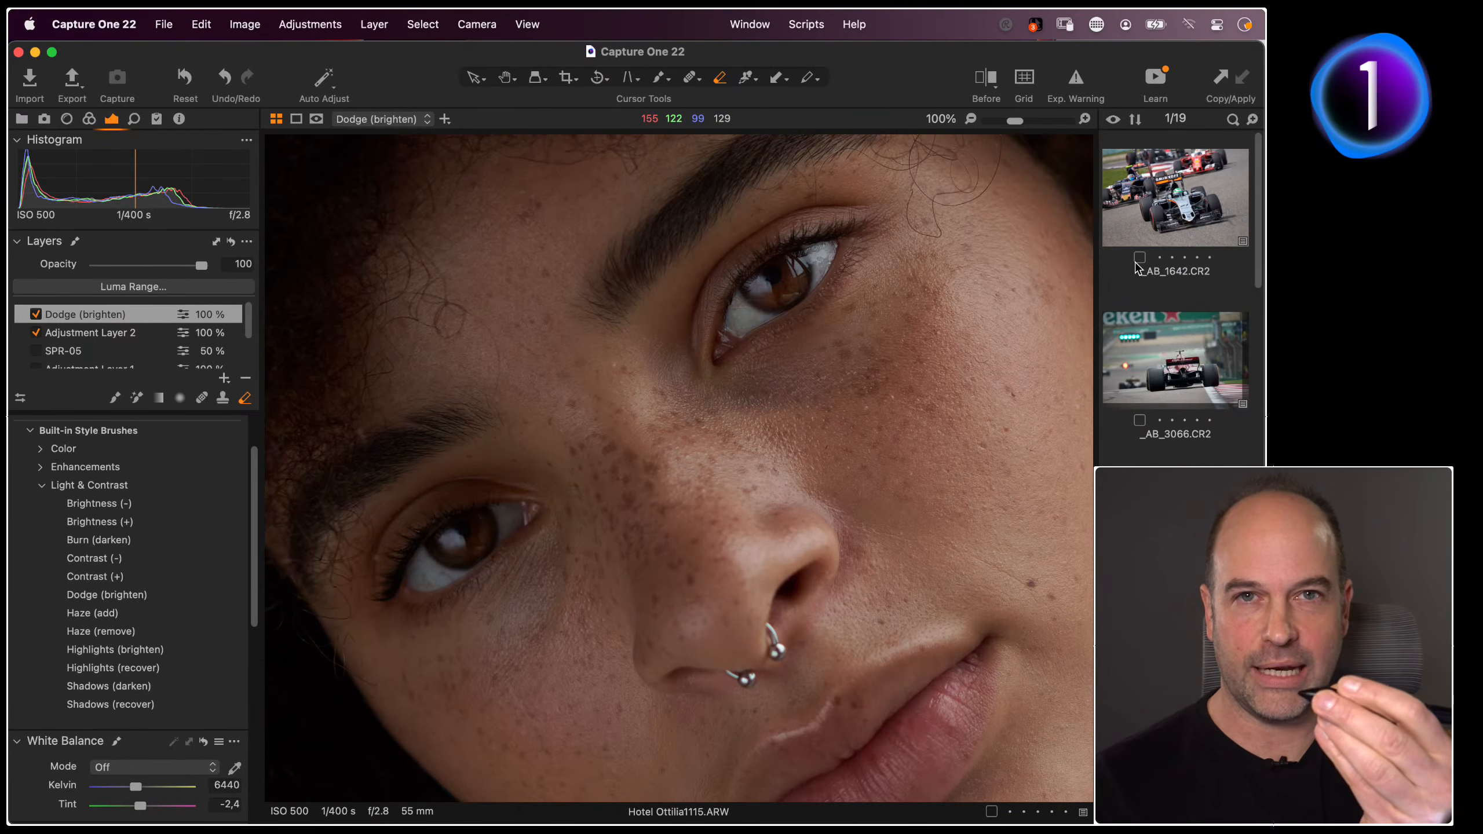
{"action": "scroll", "coordinate": [1176, 374], "scroll_direction": "down", "scroll_amount": 5}
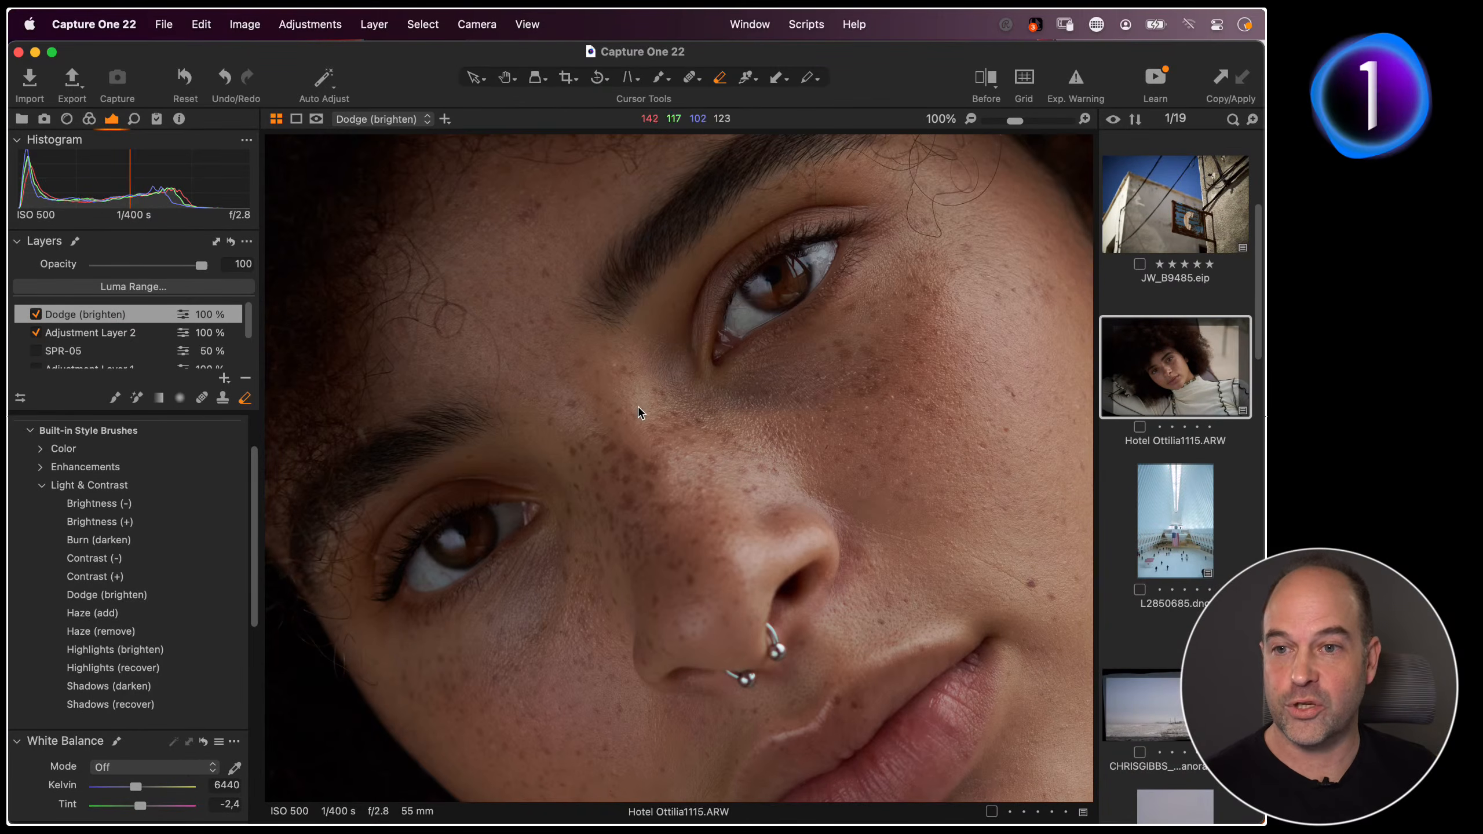
{"action": "scroll", "coordinate": [1144, 412], "scroll_direction": "down", "scroll_amount": 3}
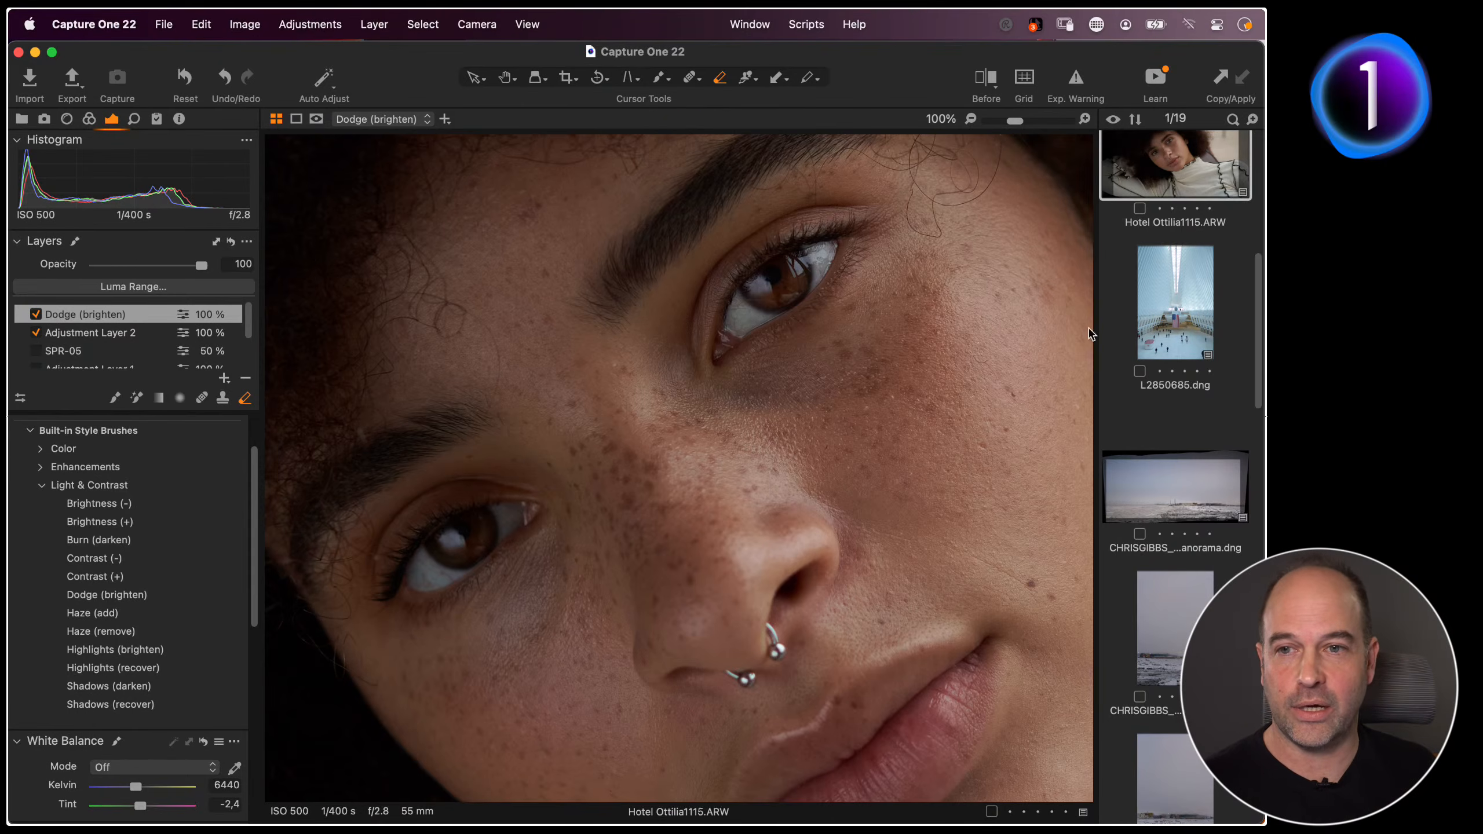
{"action": "right_click", "coordinate": [1179, 319]}
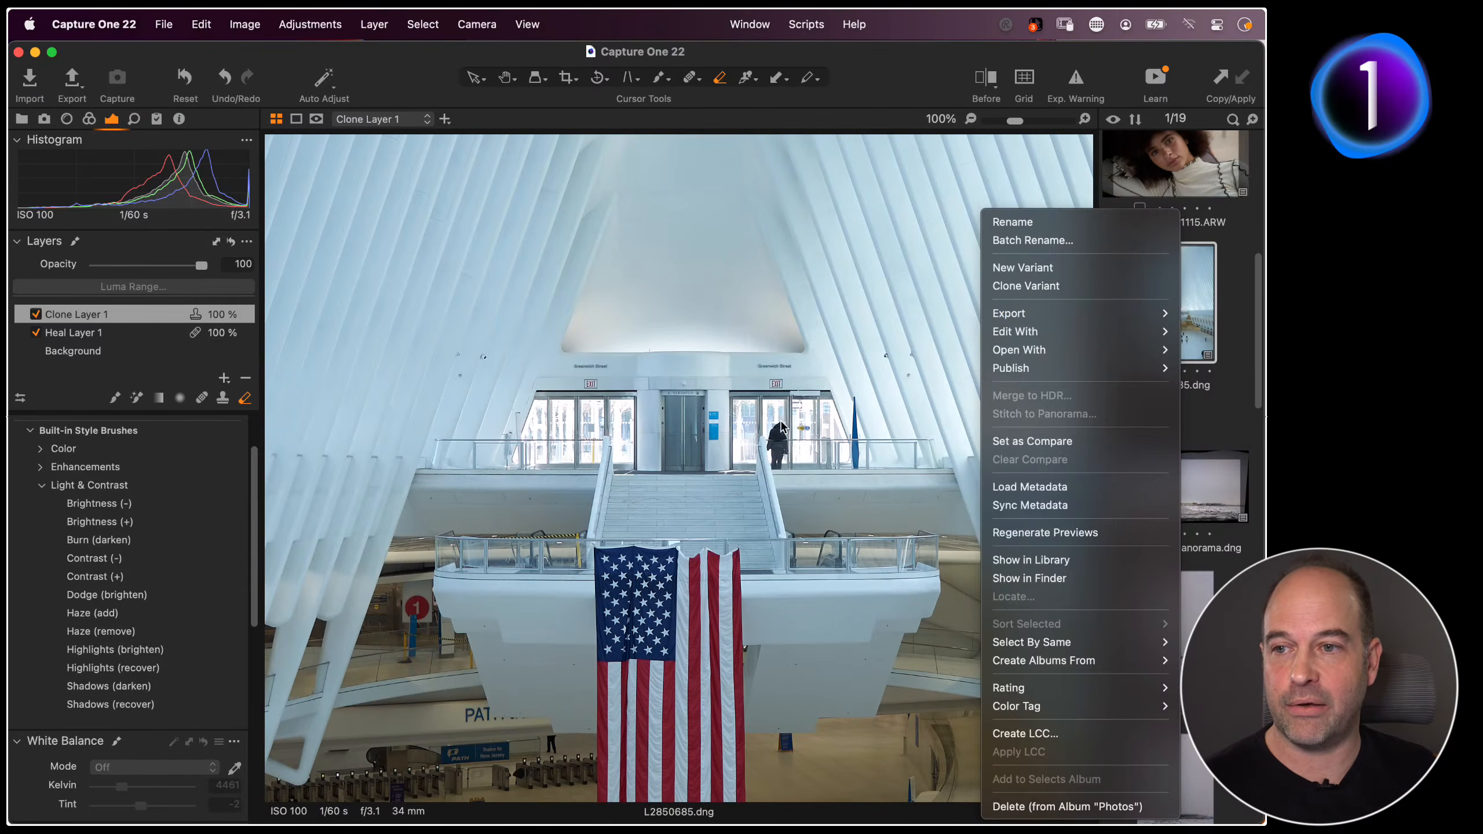
{"action": "left_click", "coordinate": [783, 462]}
{"action": "key", "text": "h"}
{"action": "double_click", "coordinate": [783, 485]}
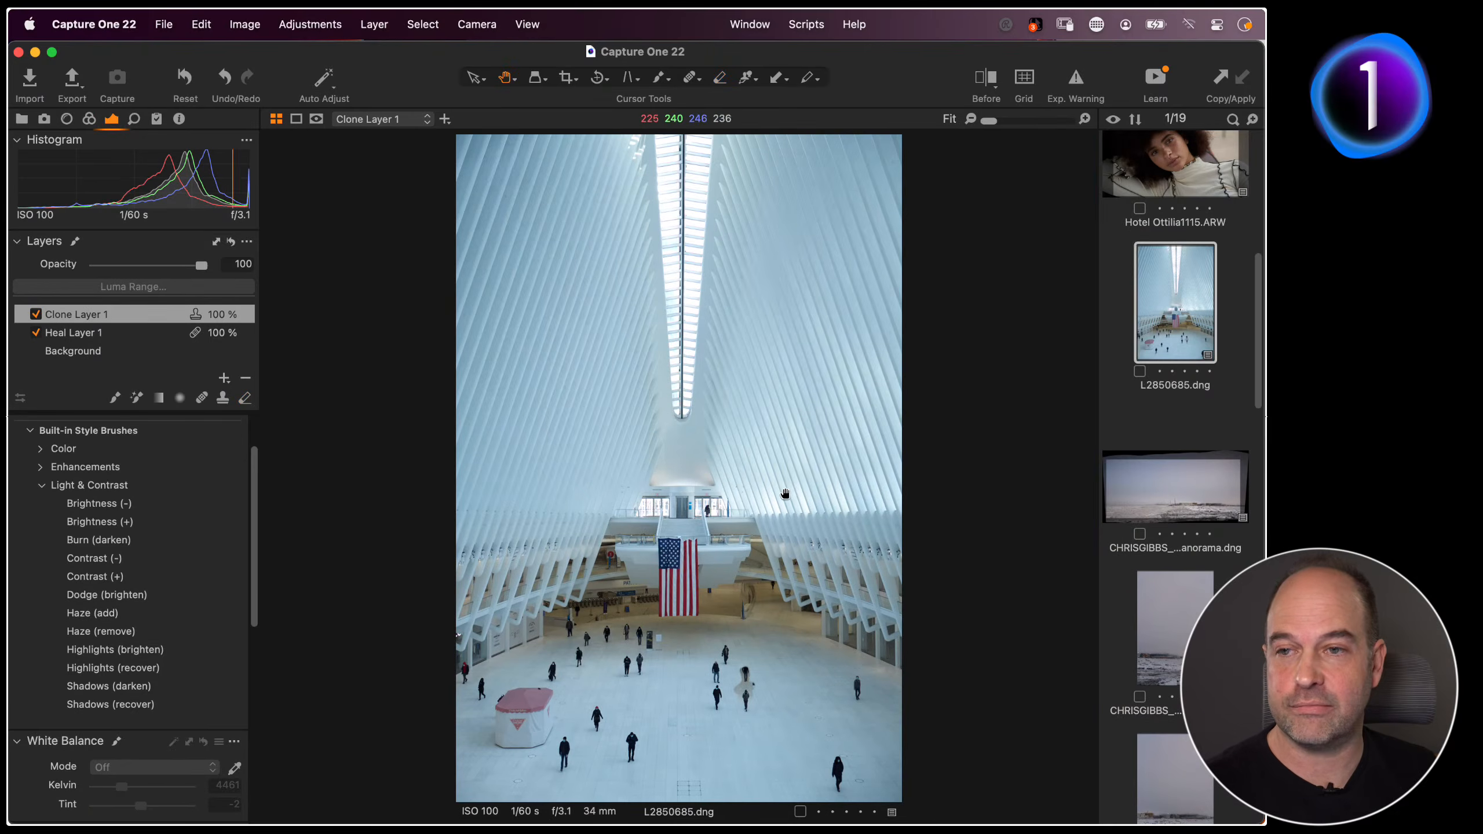